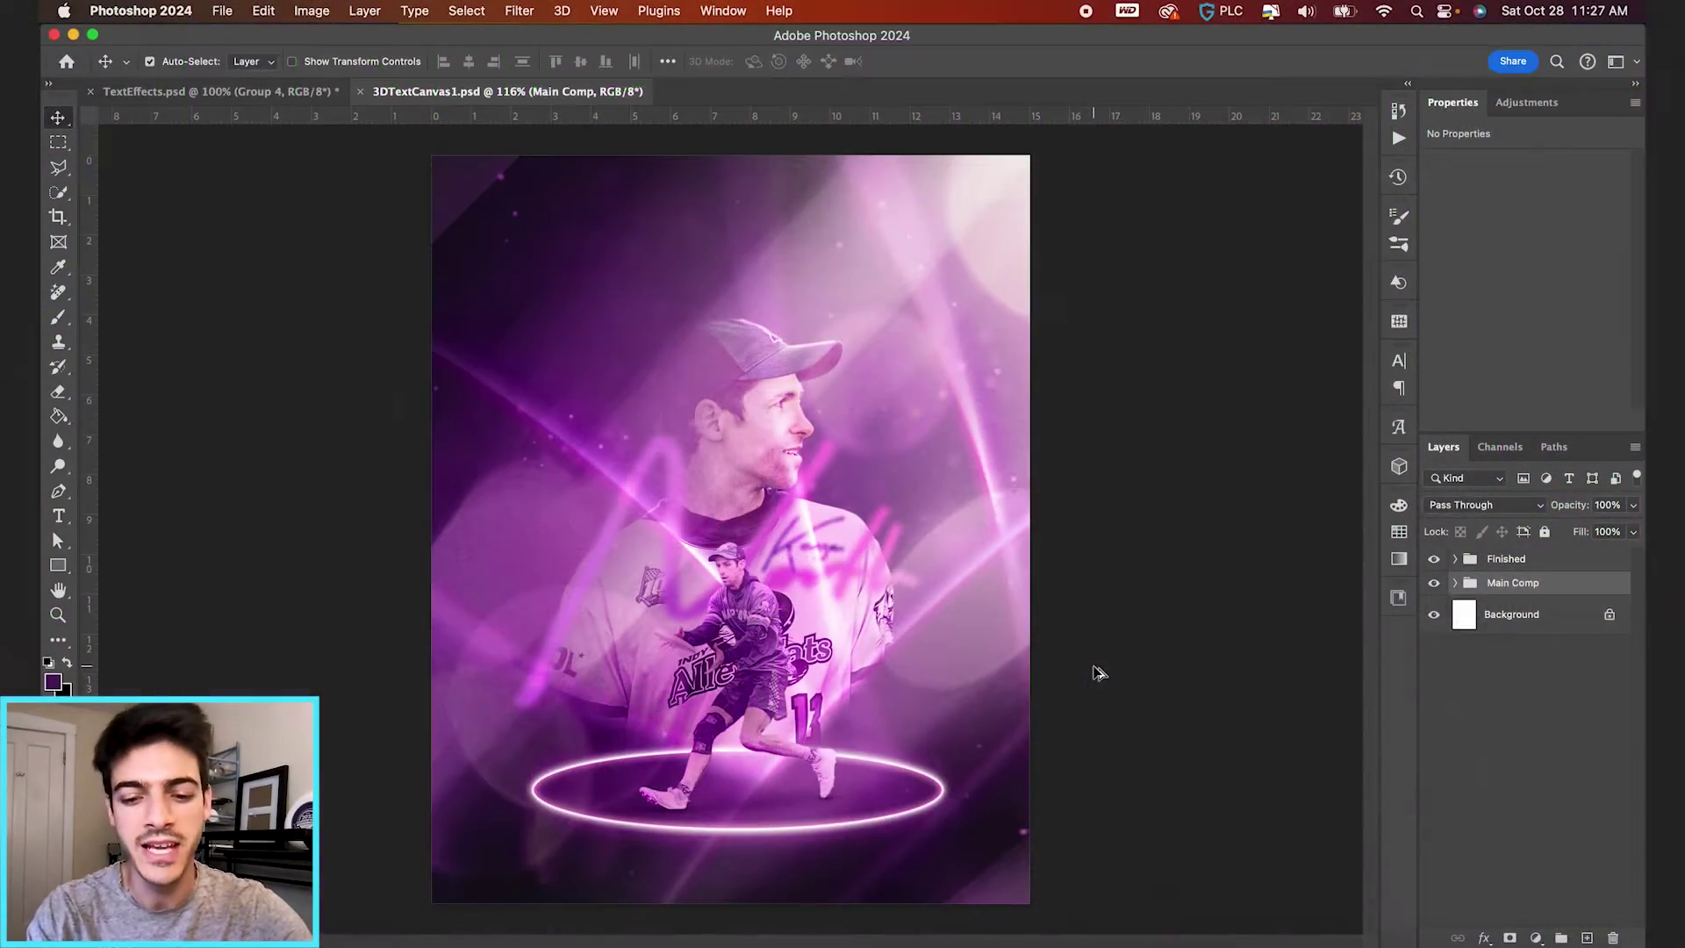
Add a new empty Layer 610 above the Main Comp group of the 3DTextCanvas1 poster
key(super+shift+alt+n)
Type the word NORTH on the poster in white Montserrat Black
key(t)
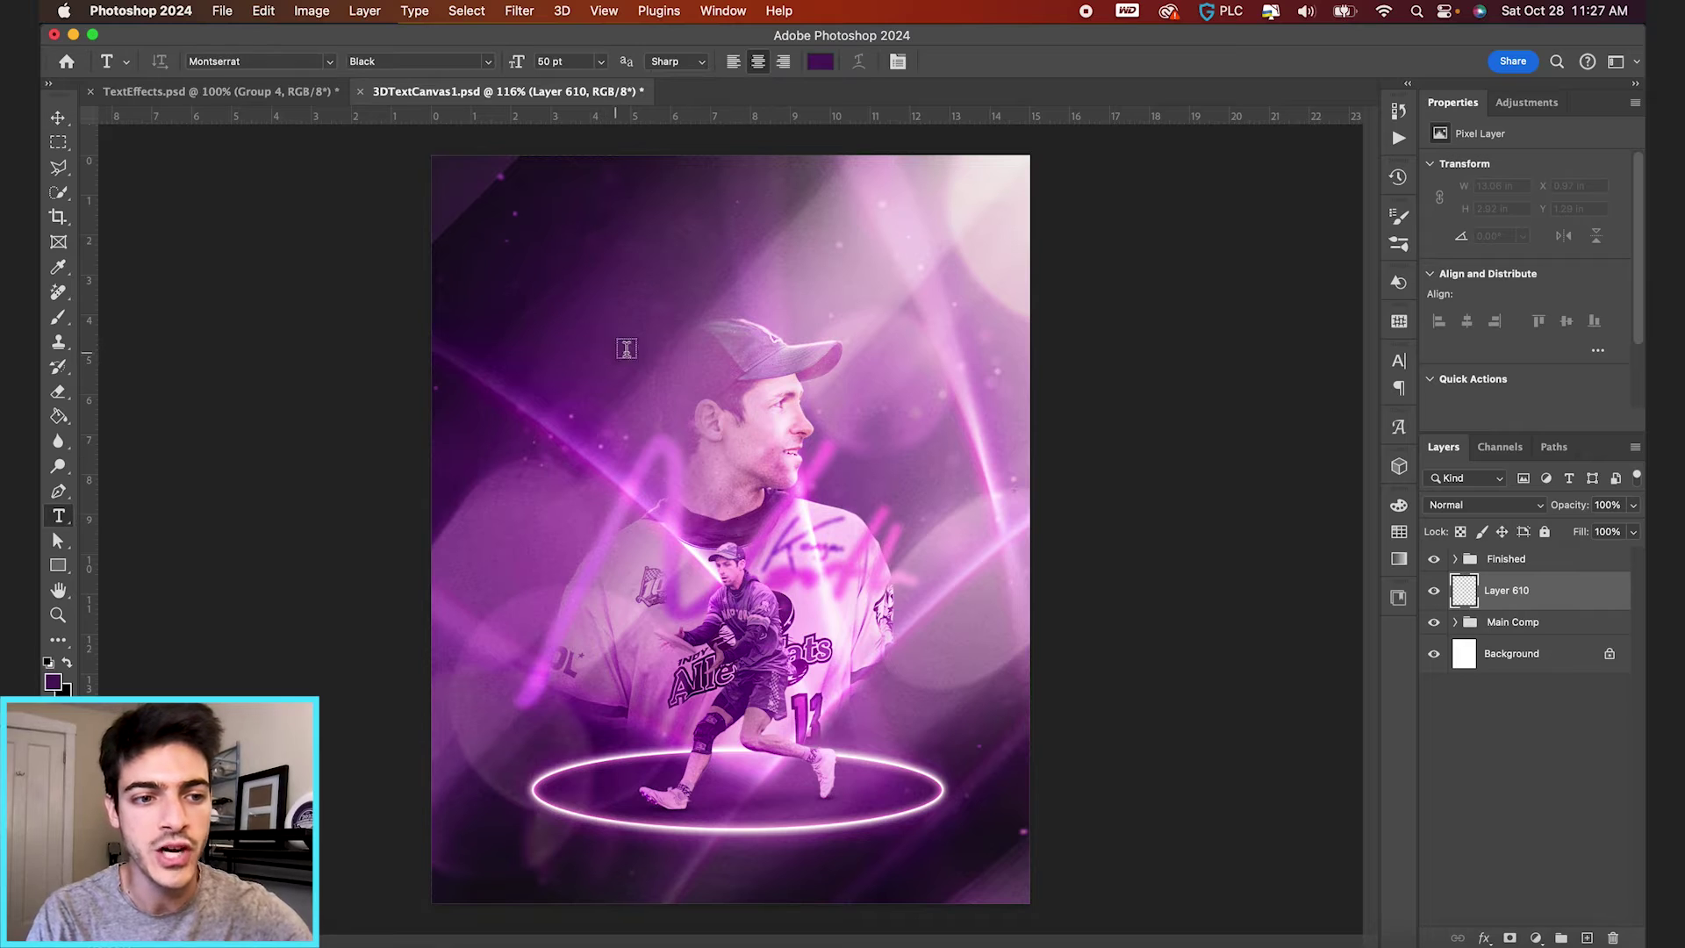
click(609, 285)
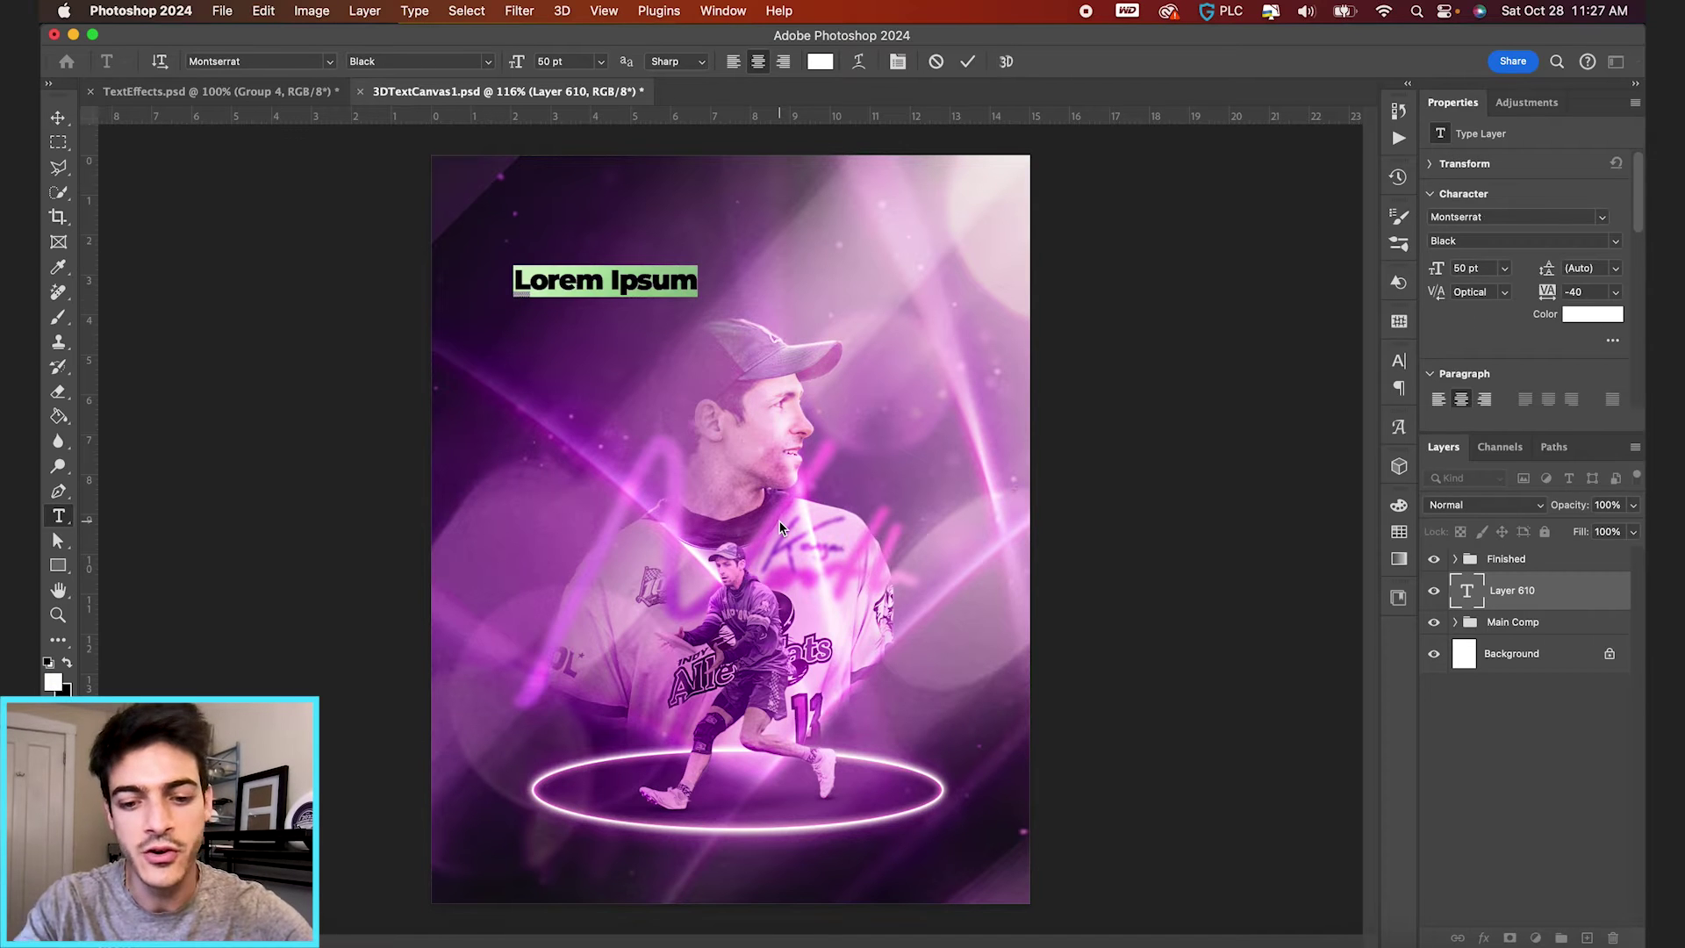
text(NORTH)
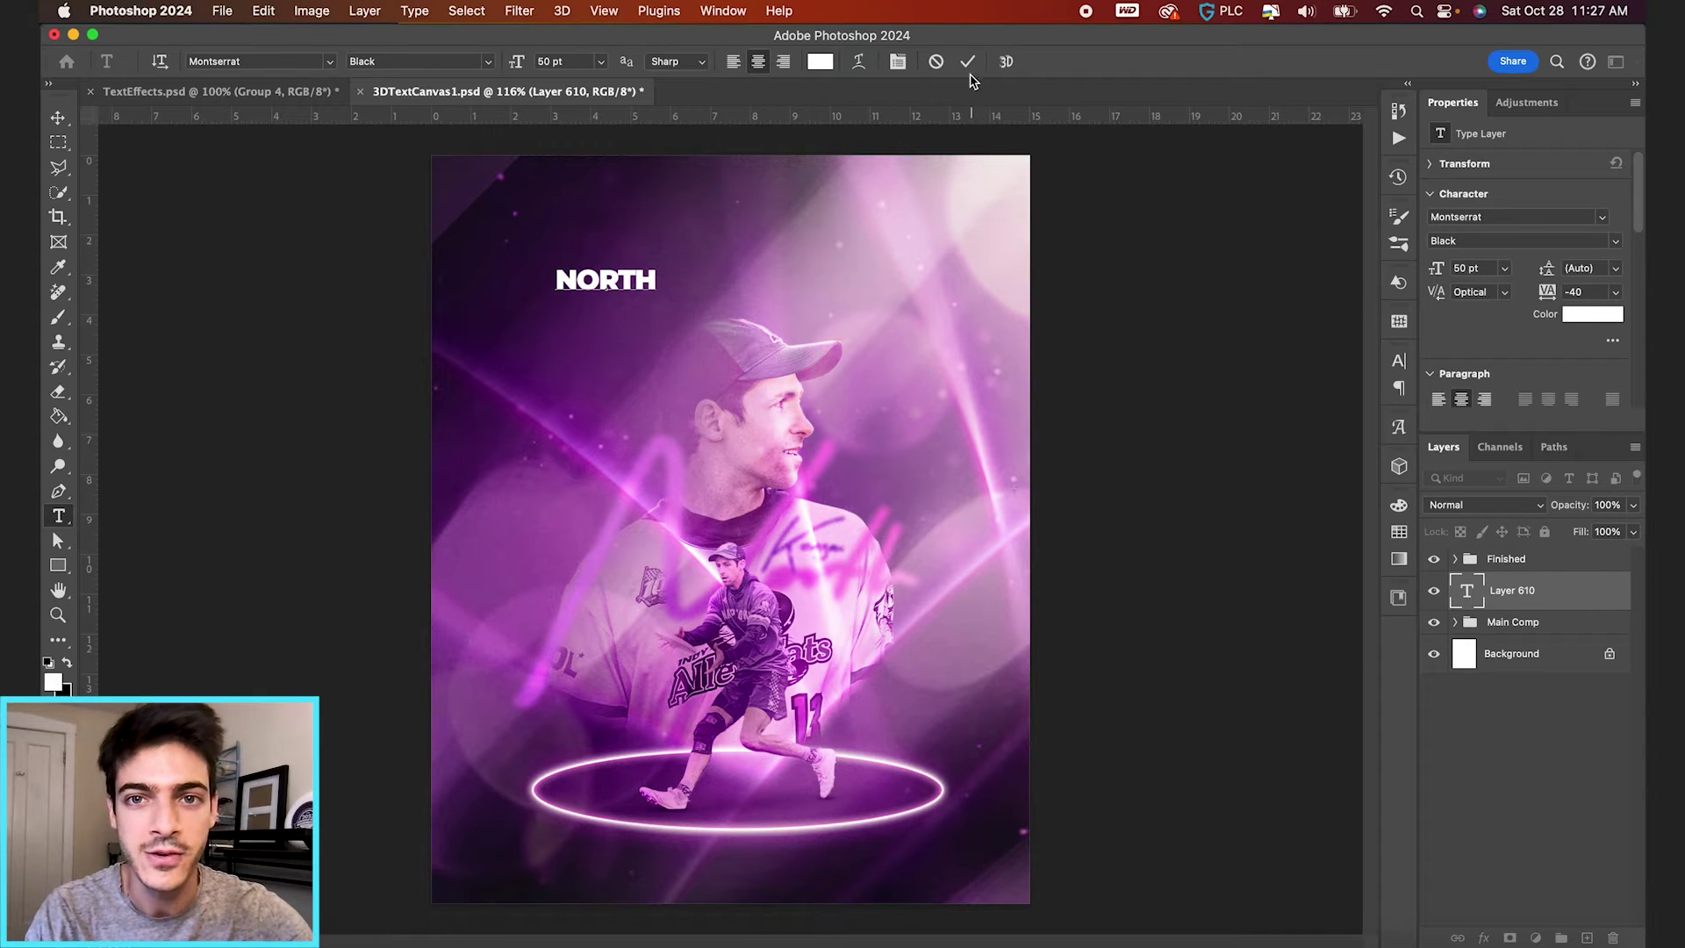
click(967, 61)
Scale NORTH up to about 254 pt and move it to the top of the poster
key(super+t)
drag(652, 267, 873, 226)
key(Return)
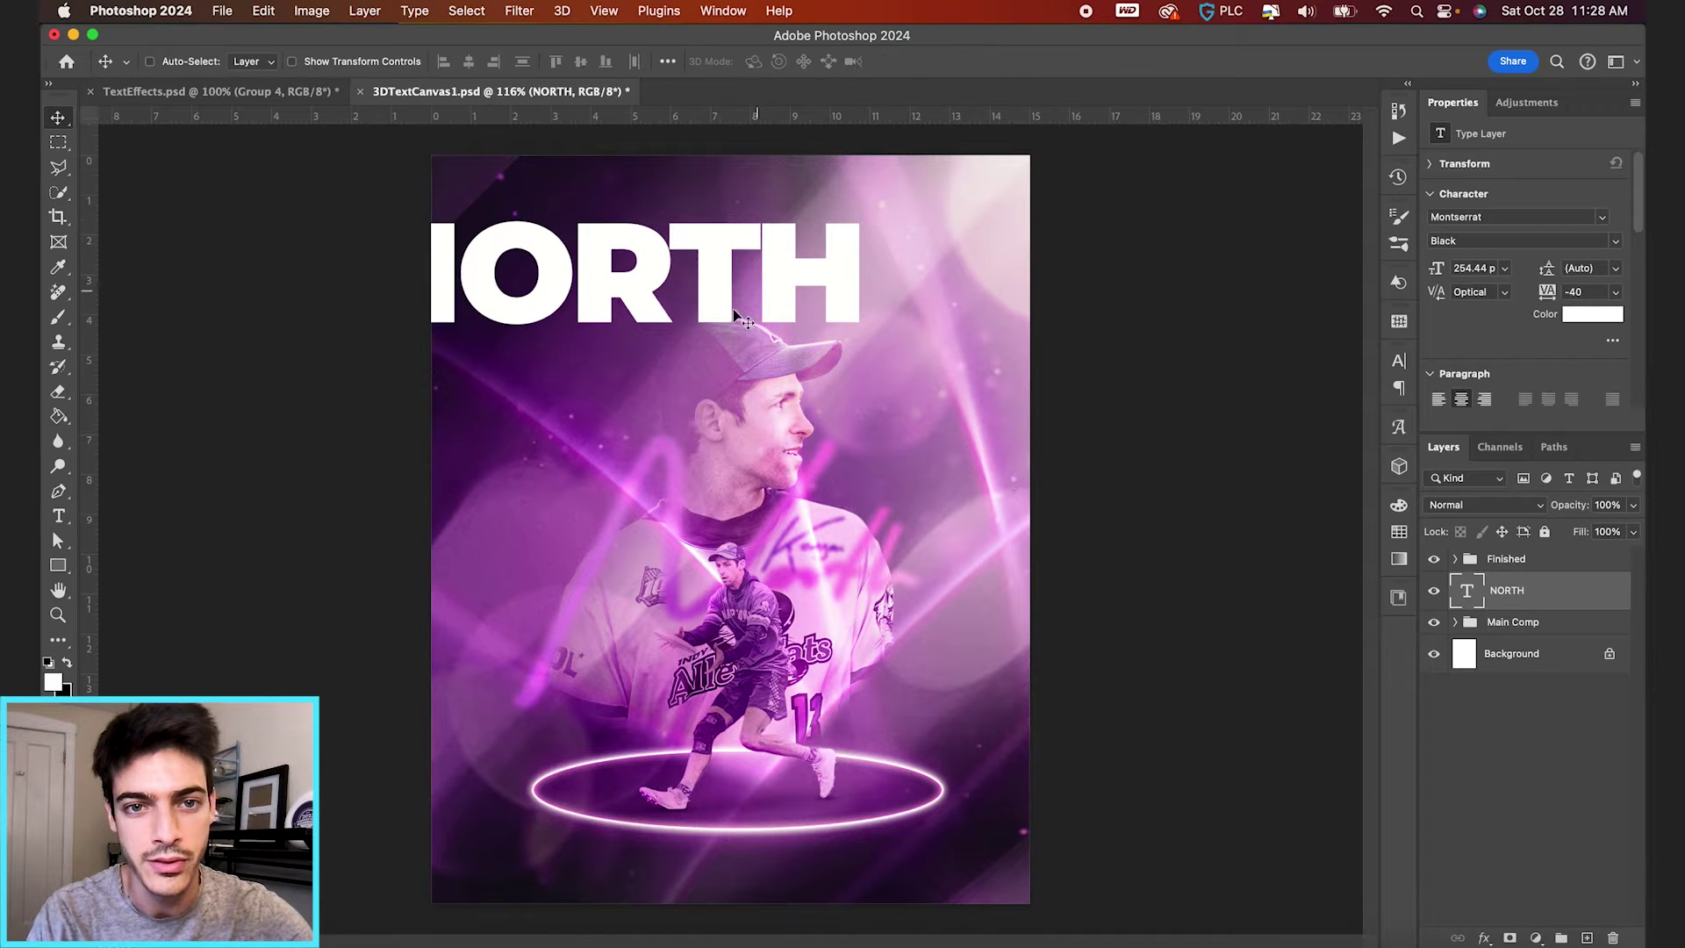
drag(712, 308, 824, 293)
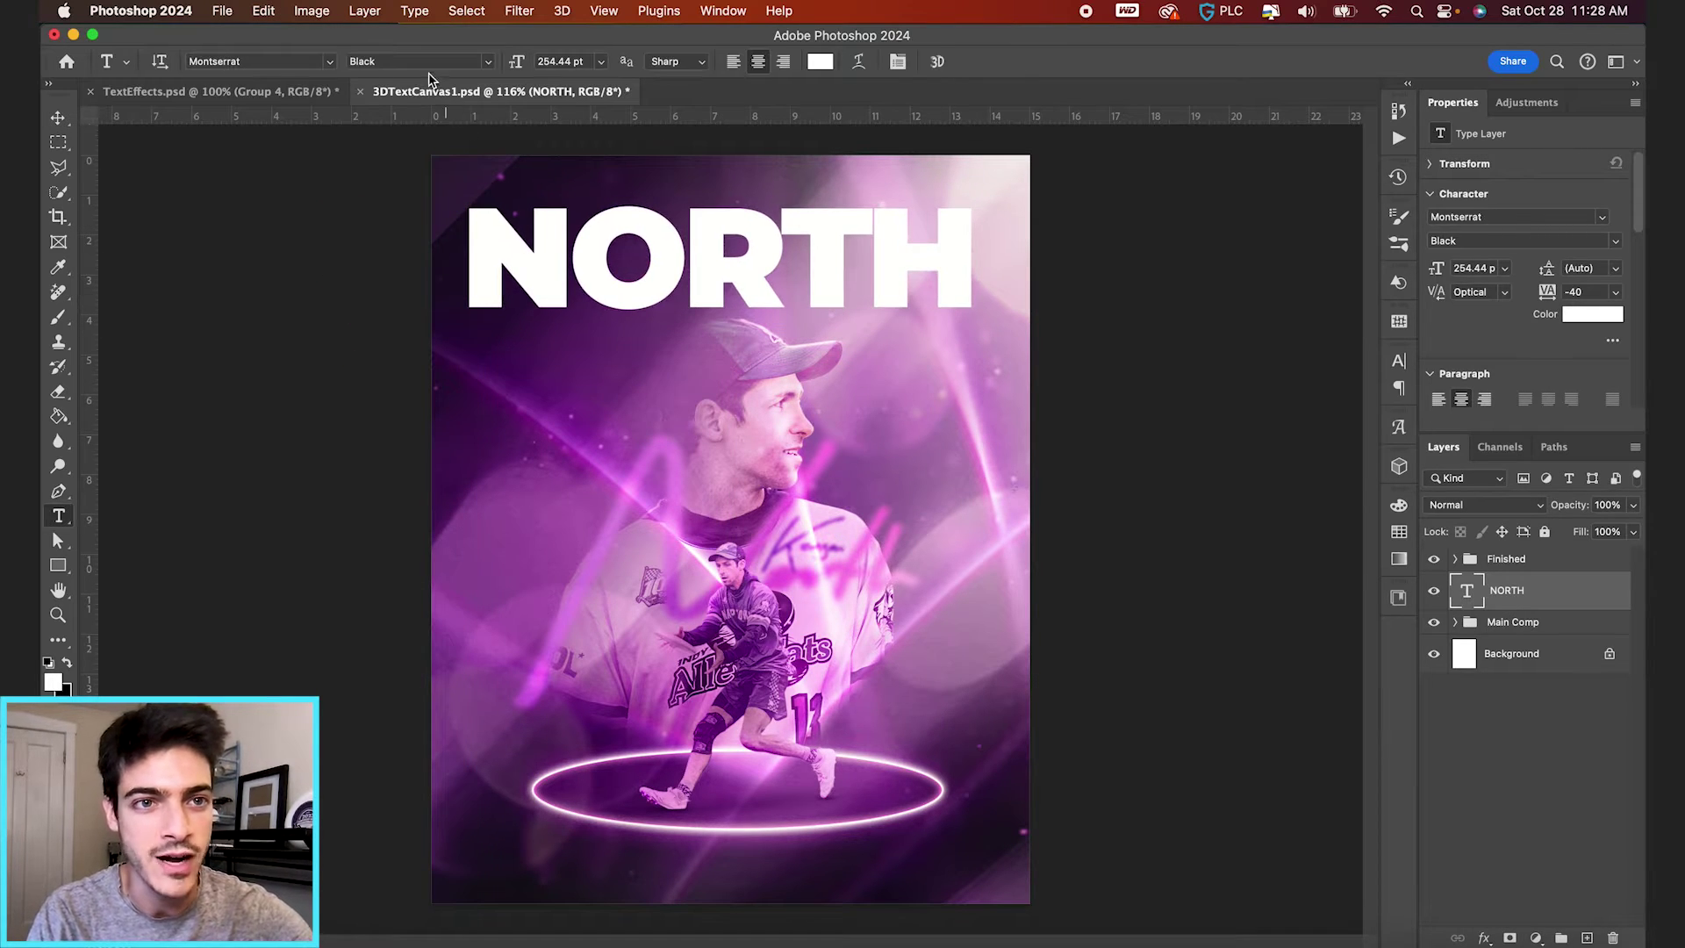
Centre the NORTH text horizontally on the canvas
key(super+a)
key(v)
click(469, 61)
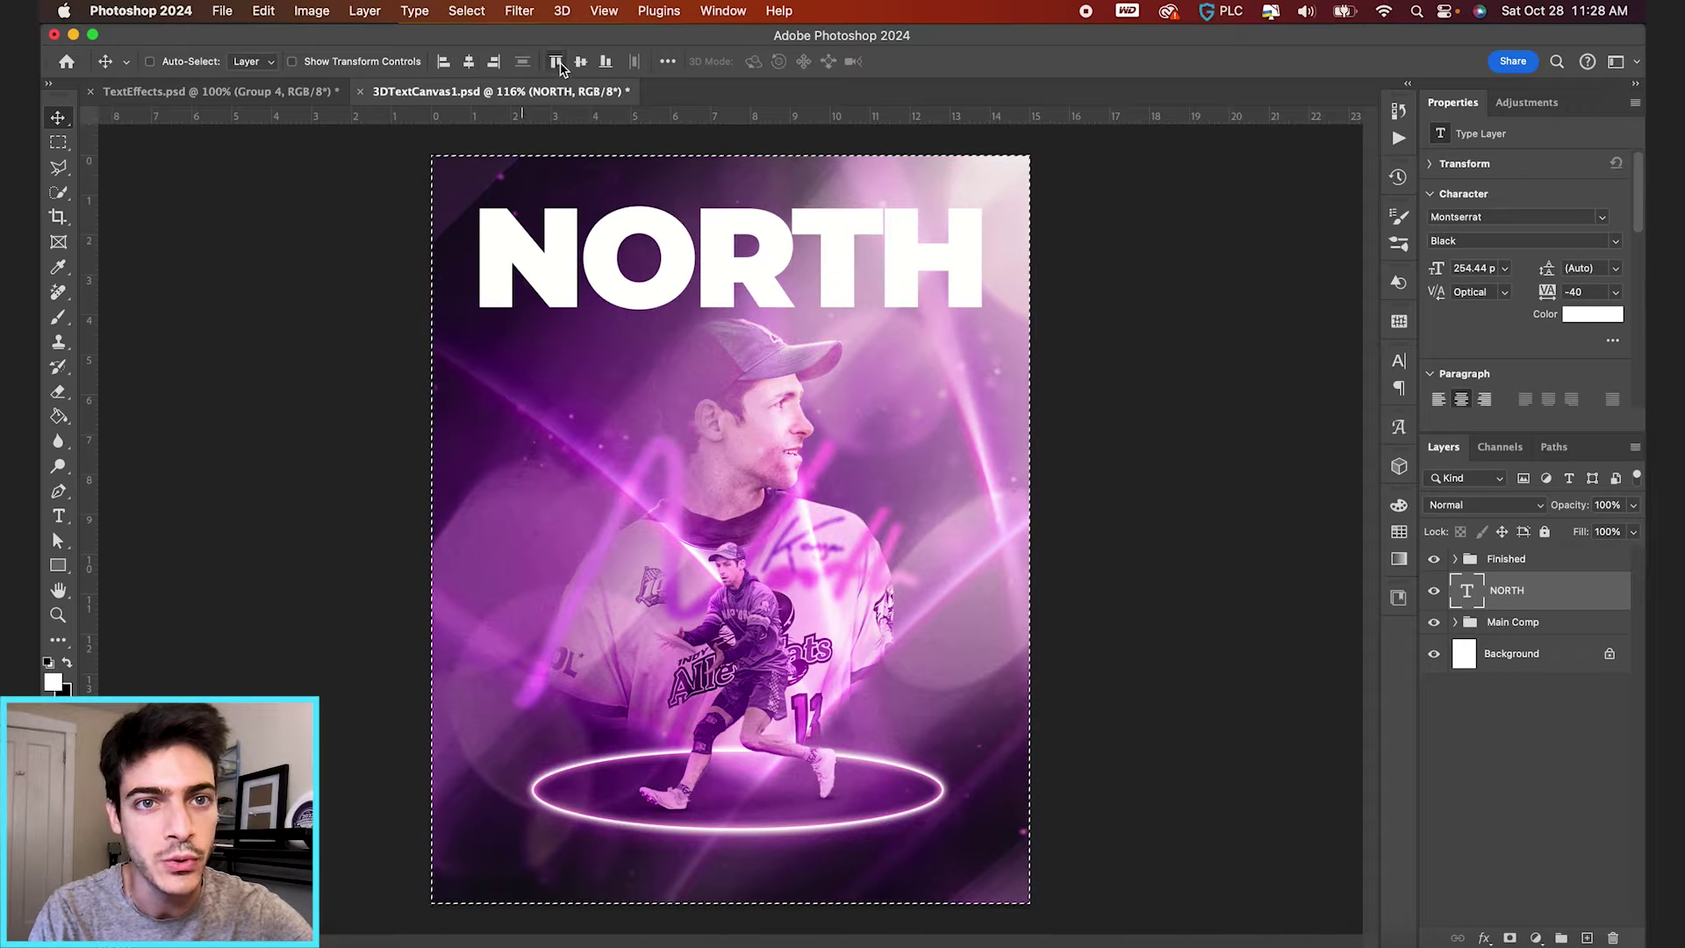
key(super+d)
scroll(1087, 684, up, 3)
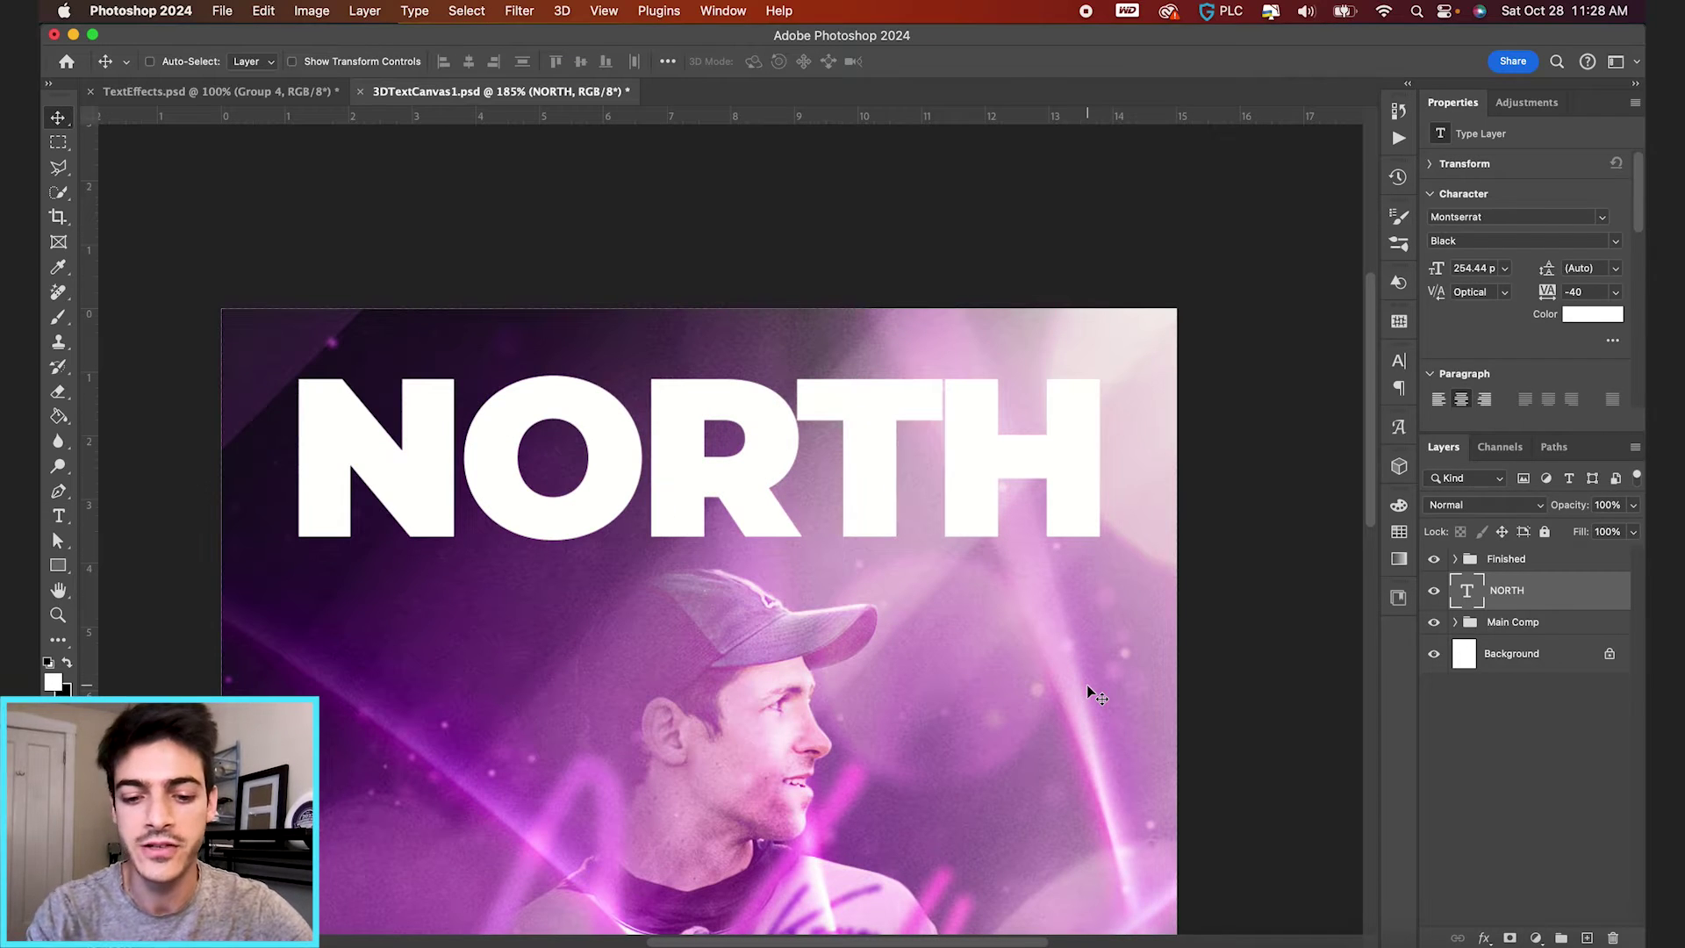
Duplicate NORTH repeatedly, nudging each copy right and down, up to NORTH copy 10
key(super+j)
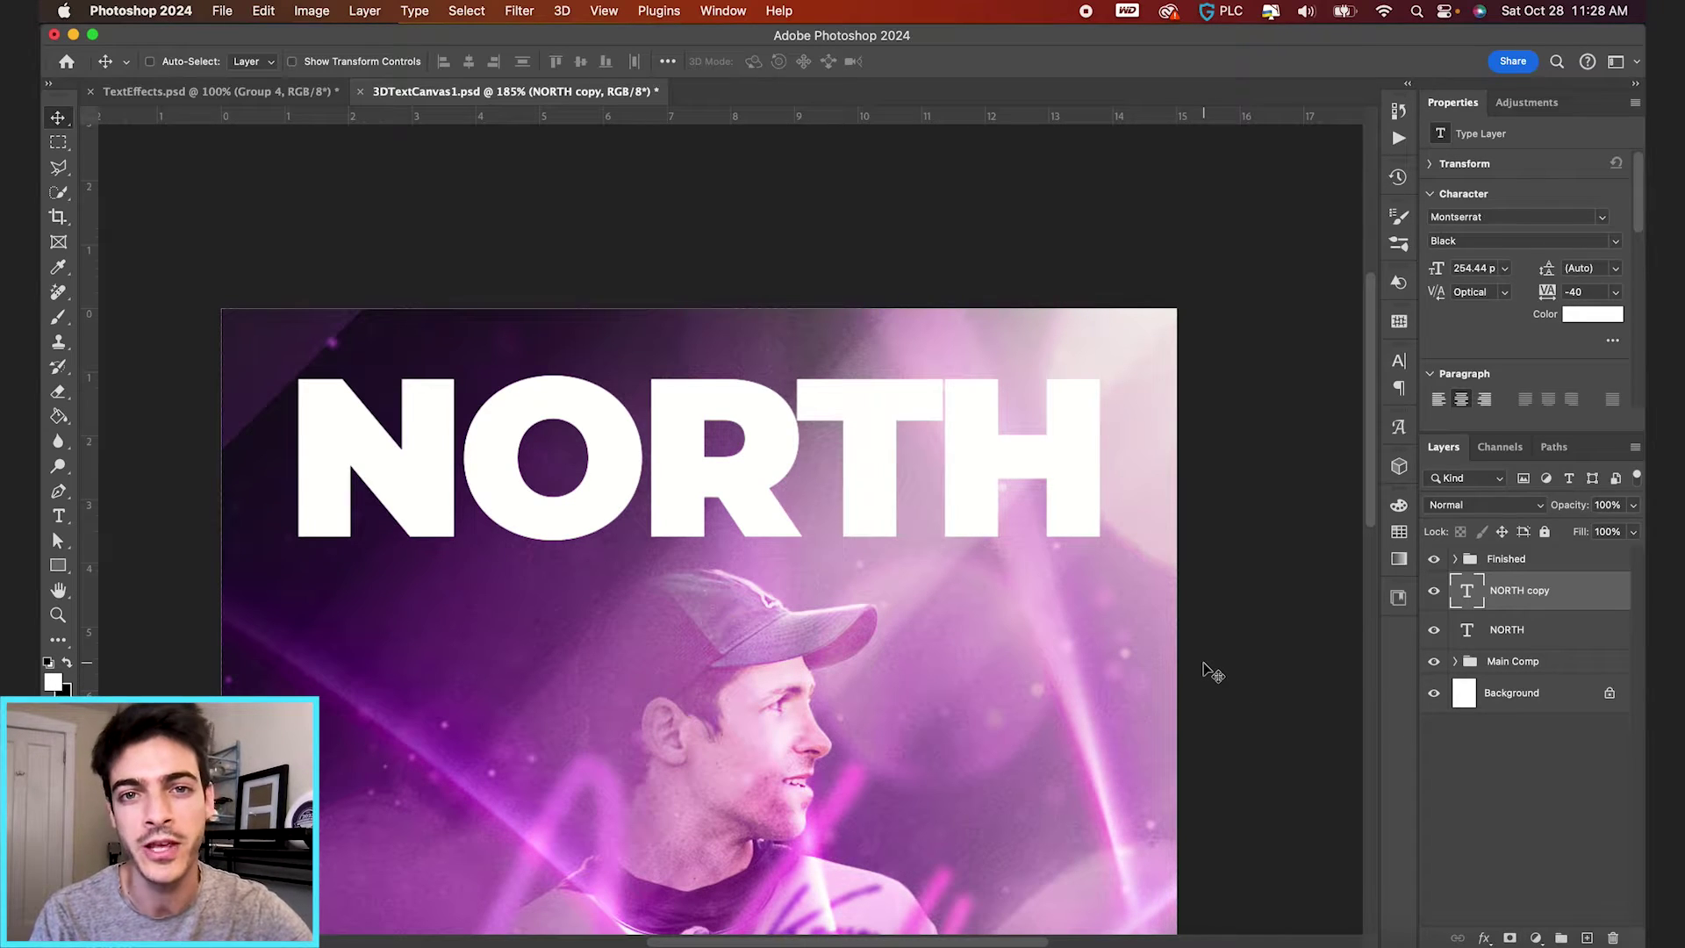
key(Right)
key(Down)
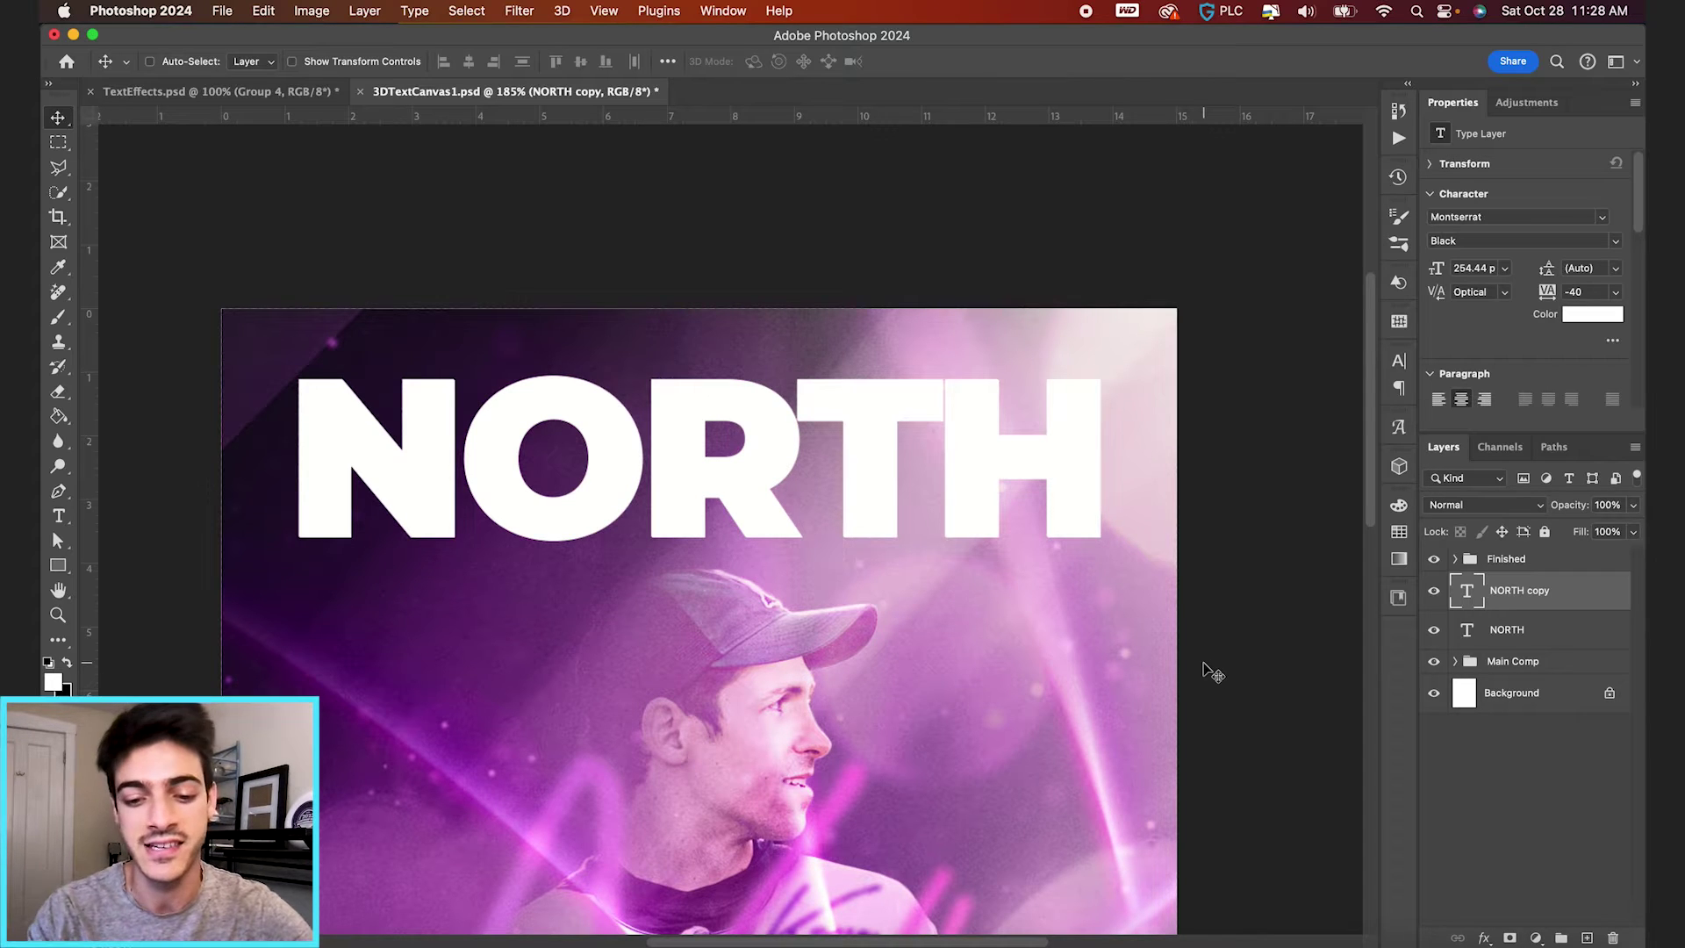
key(alt+Down)
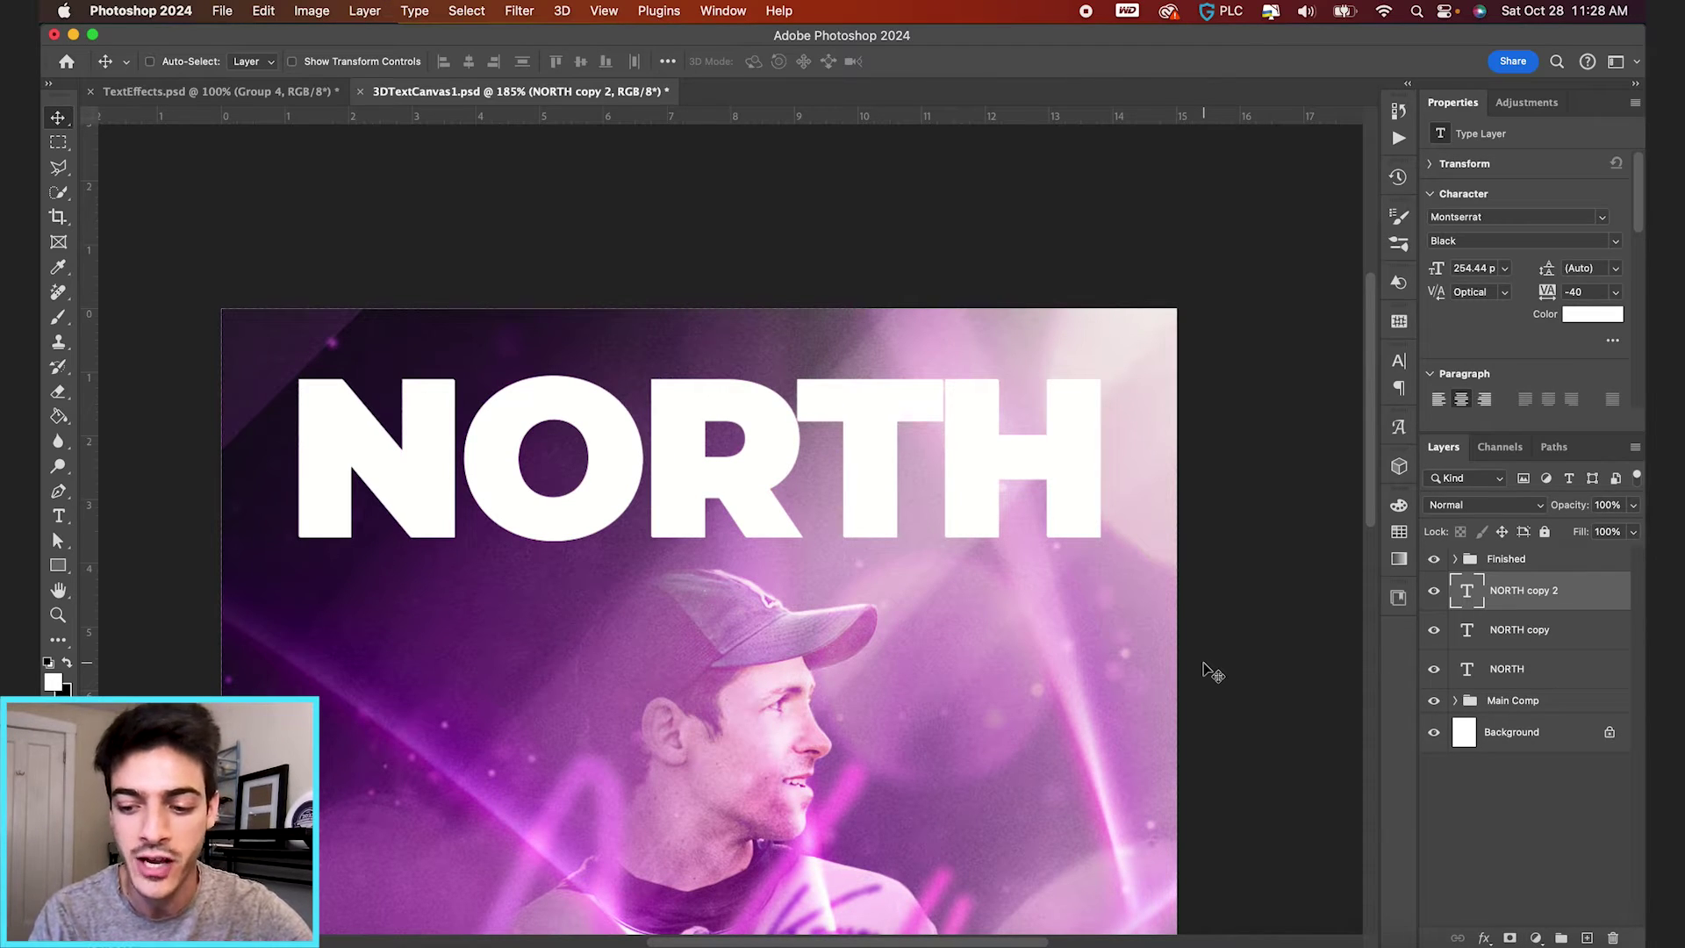
key(Right)
key(Down)
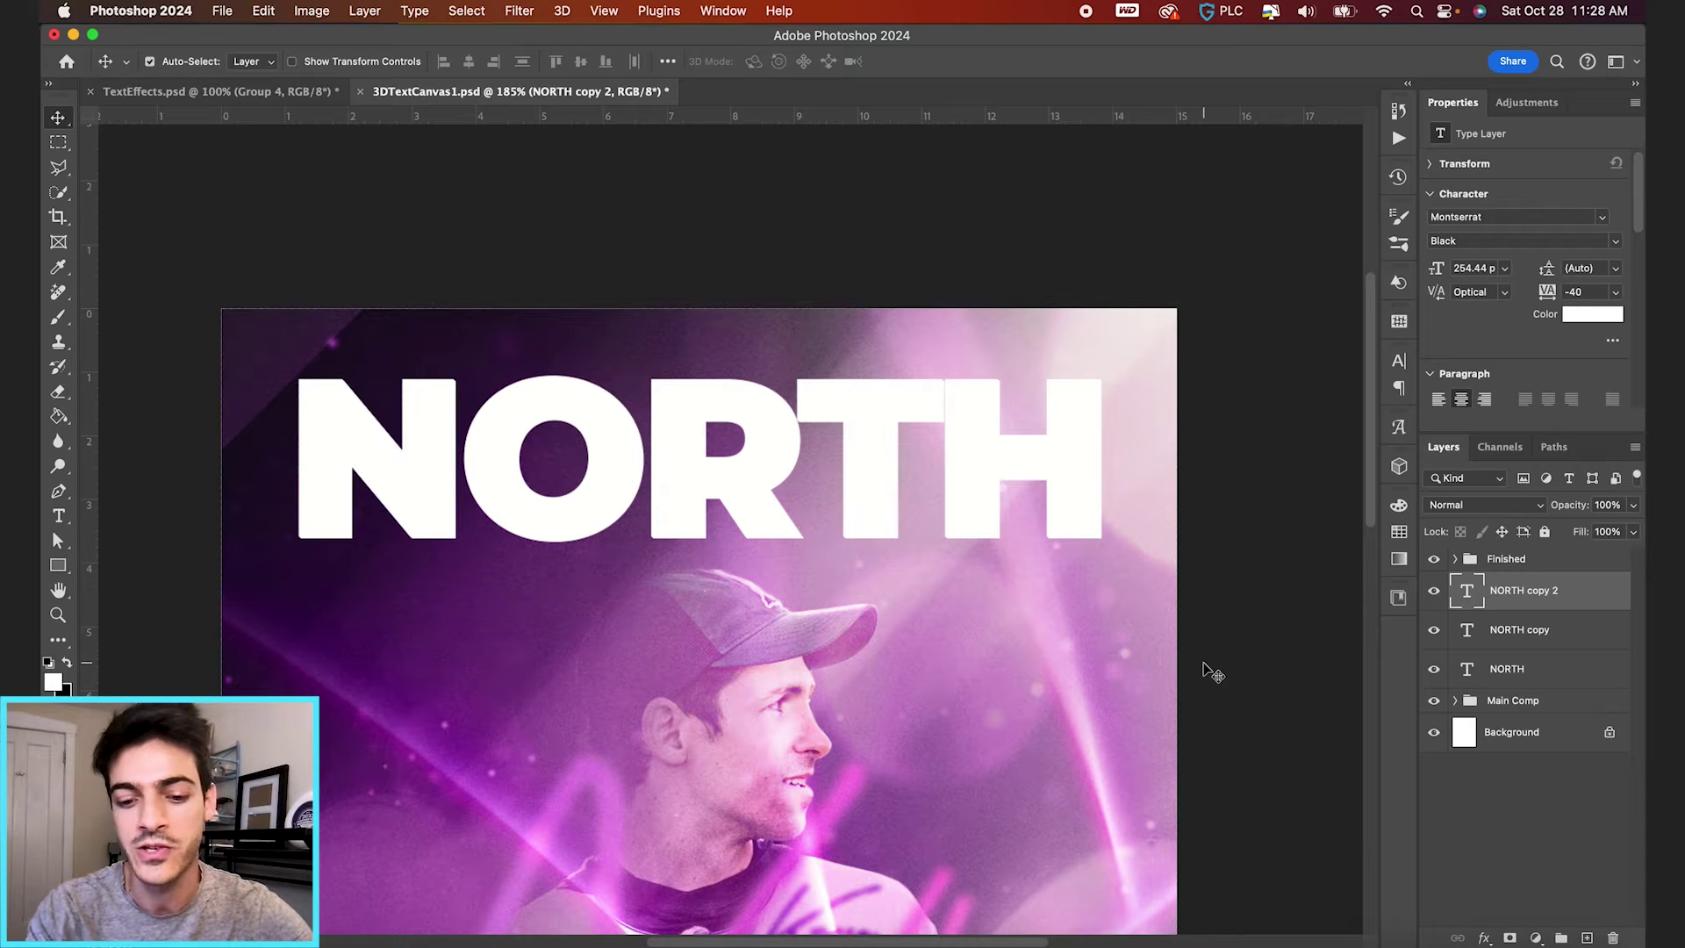
key(super+j)
key(super+j)
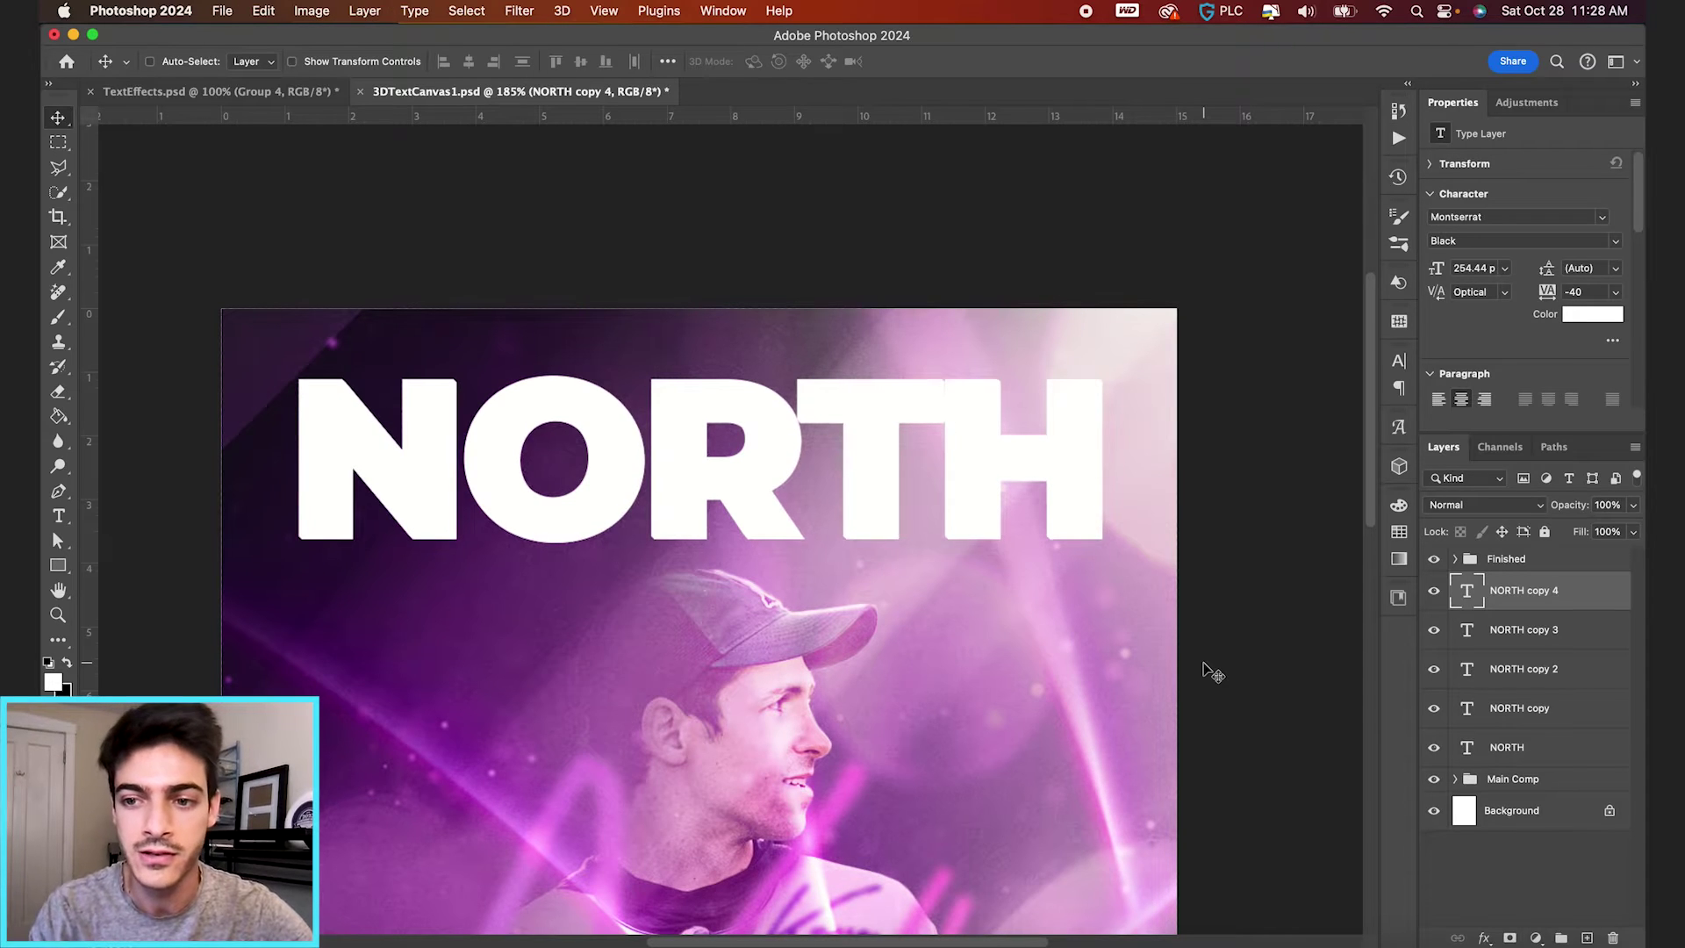
key(Right)
key(super+j)
key(Down)
key(super+j)
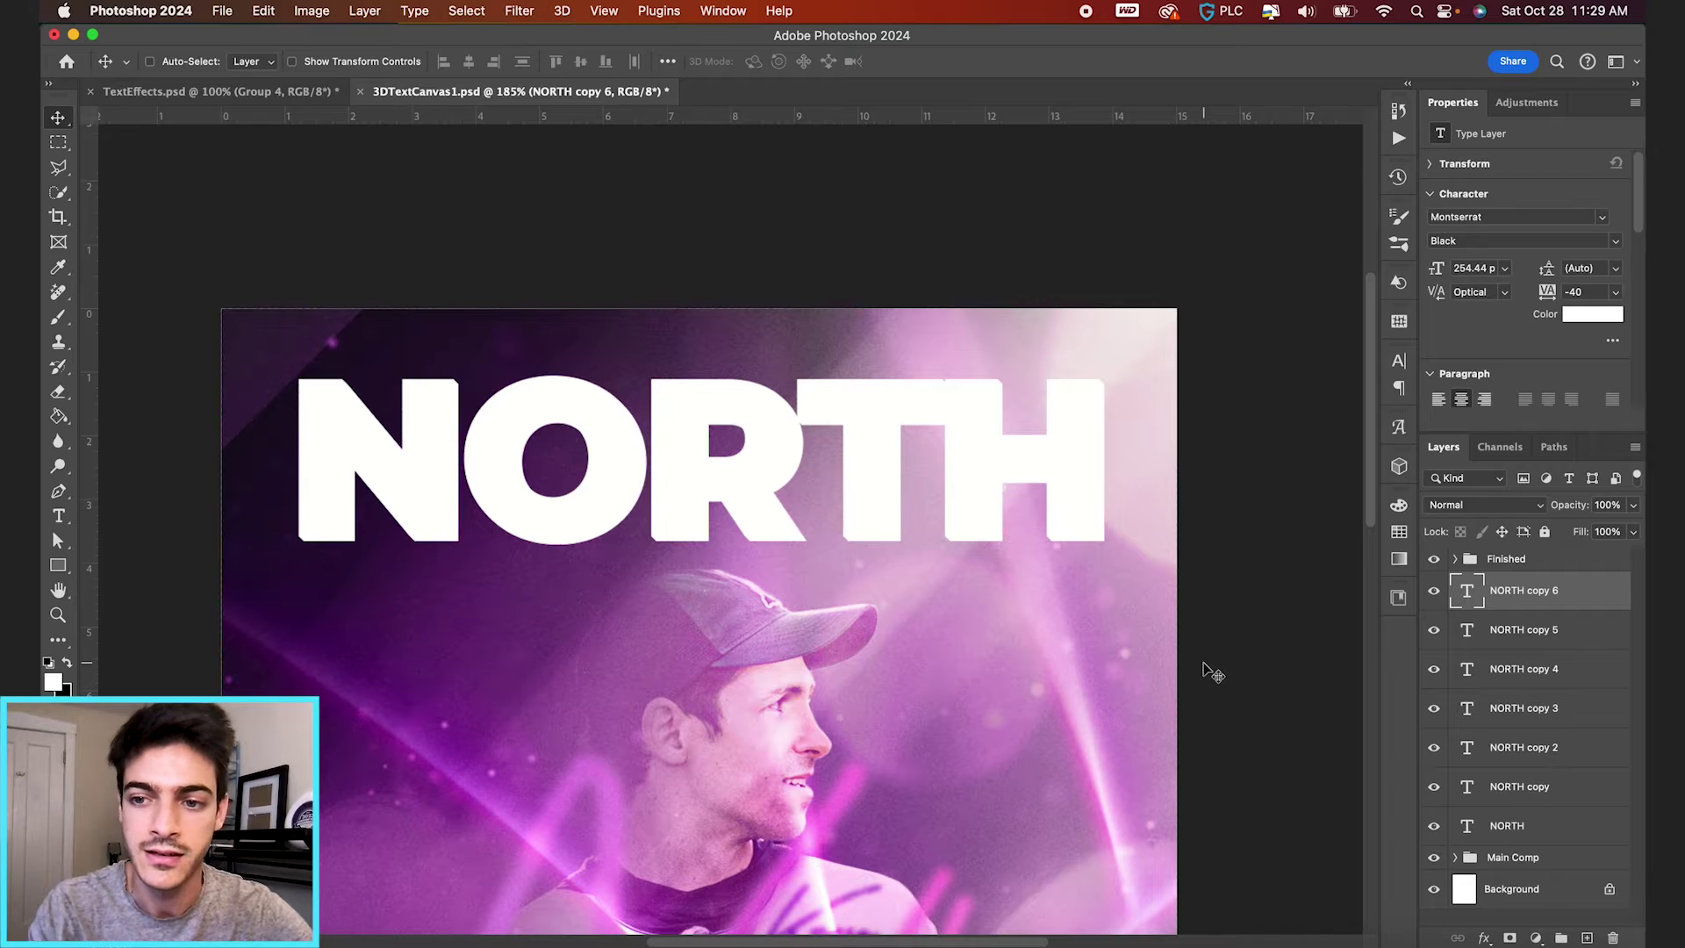
key(Right)
key(super+j)
key(Down)
key(super+j)
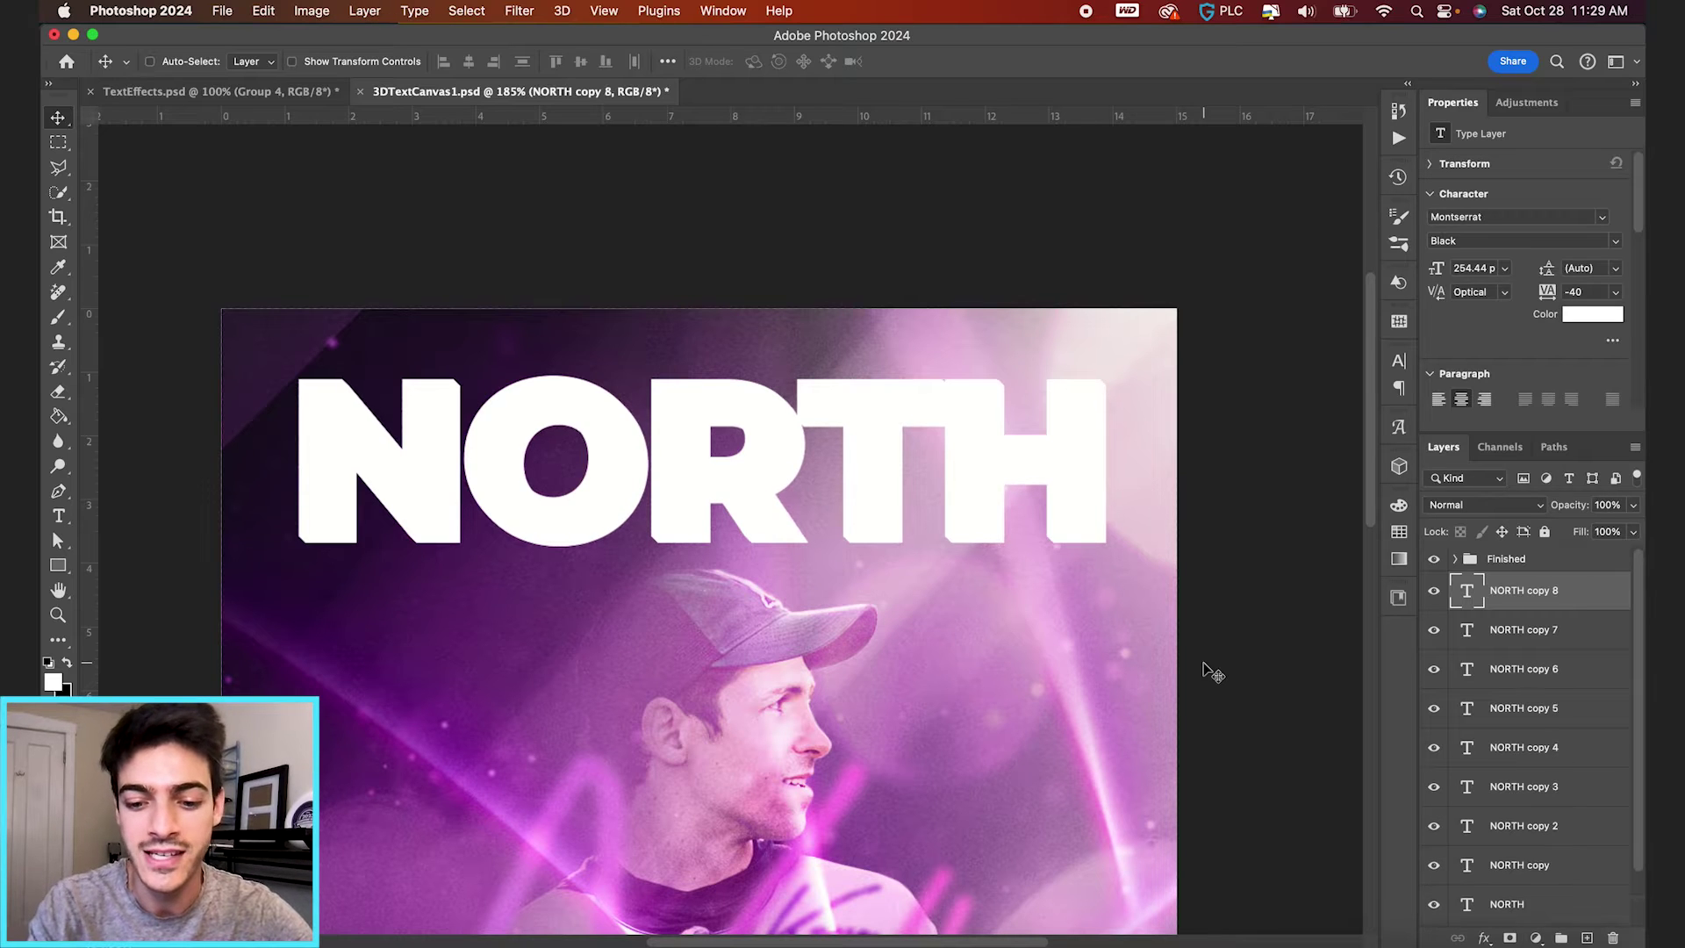
key(Right)
key(super+j)
key(Down)
key(super+j)
scroll(1490, 760, down, 2)
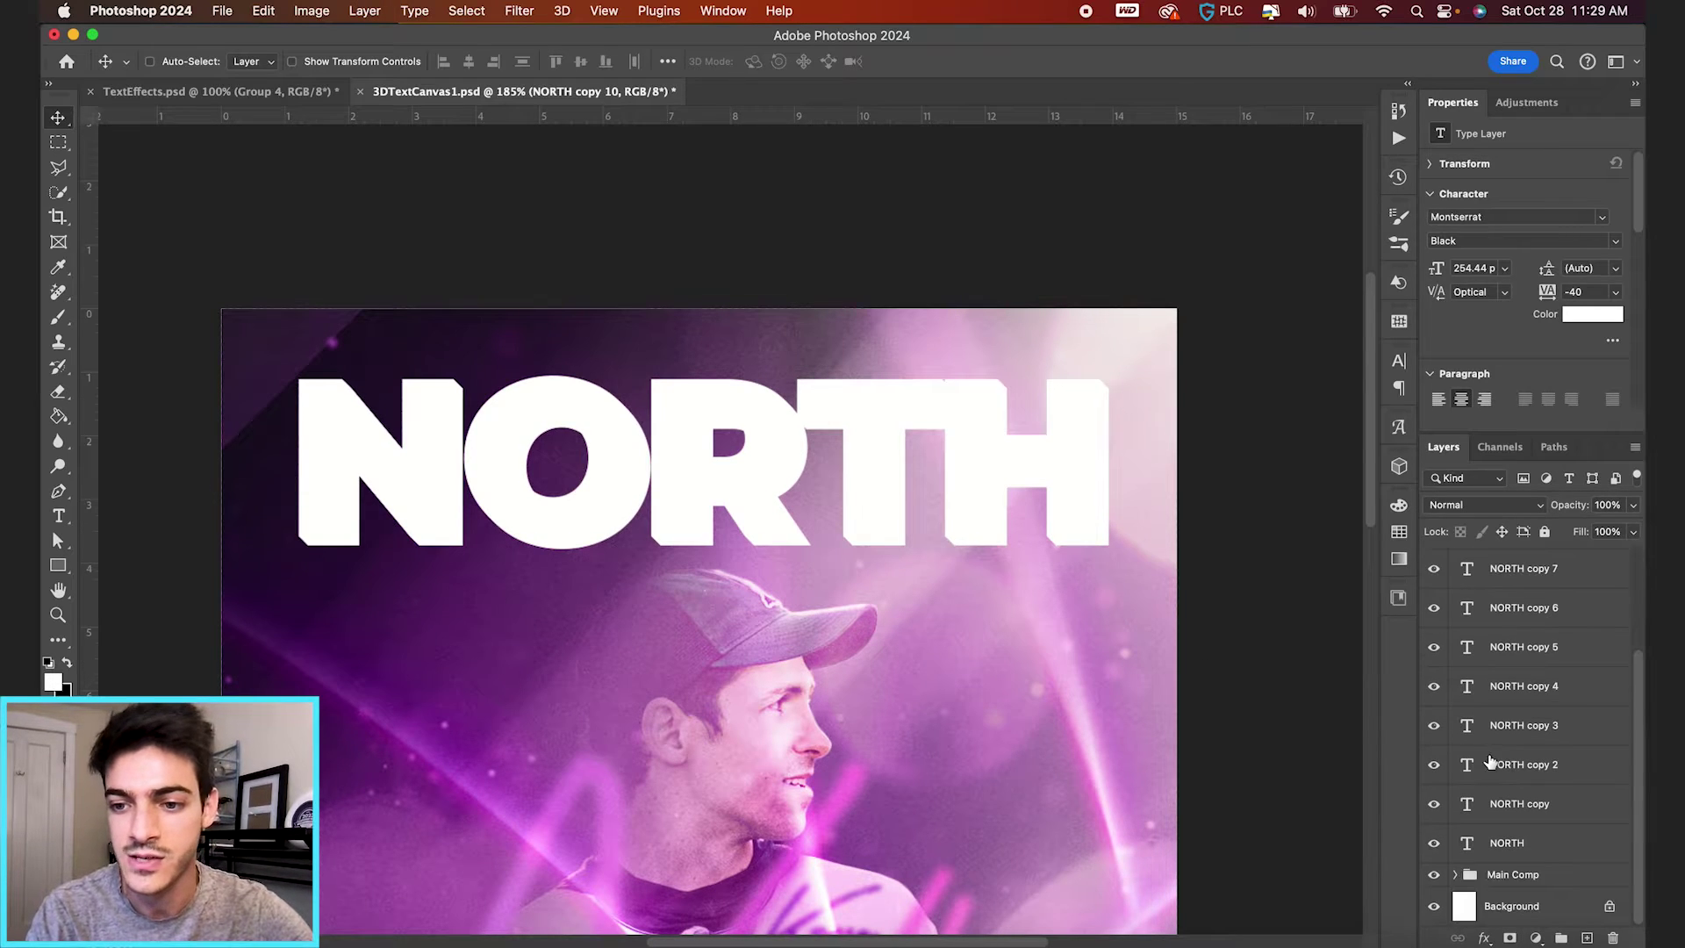
scroll(1531, 744, up, 2)
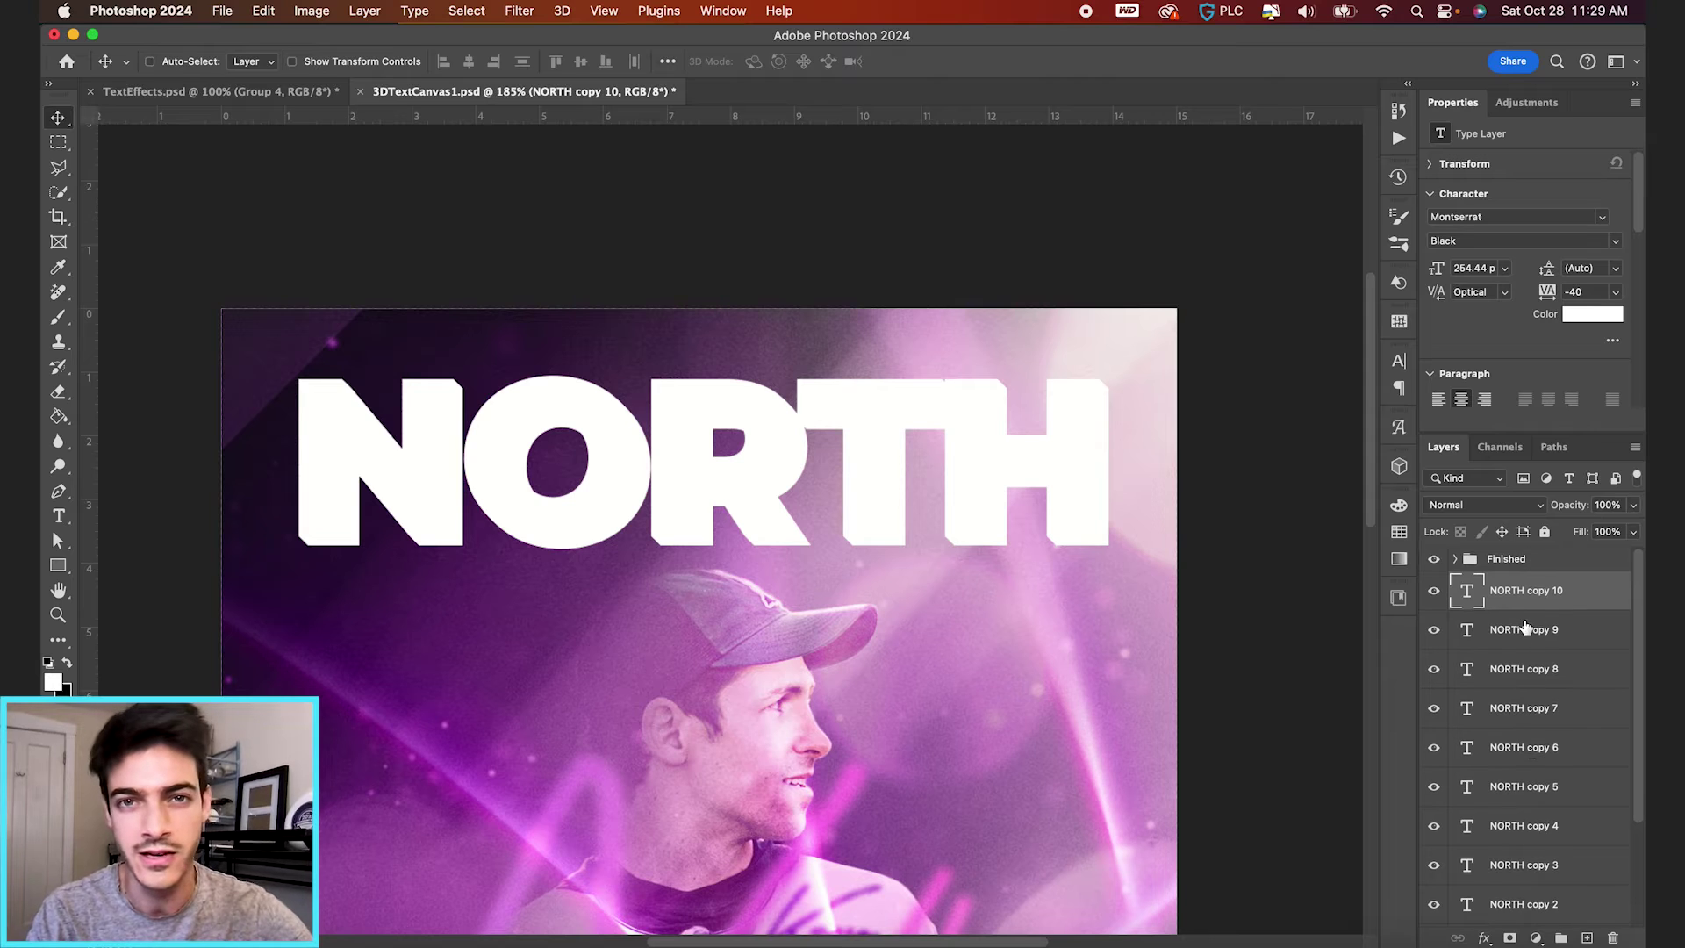
Select all ten NORTH copy layers and merge them into one layer
scroll(1525, 627, down, 3)
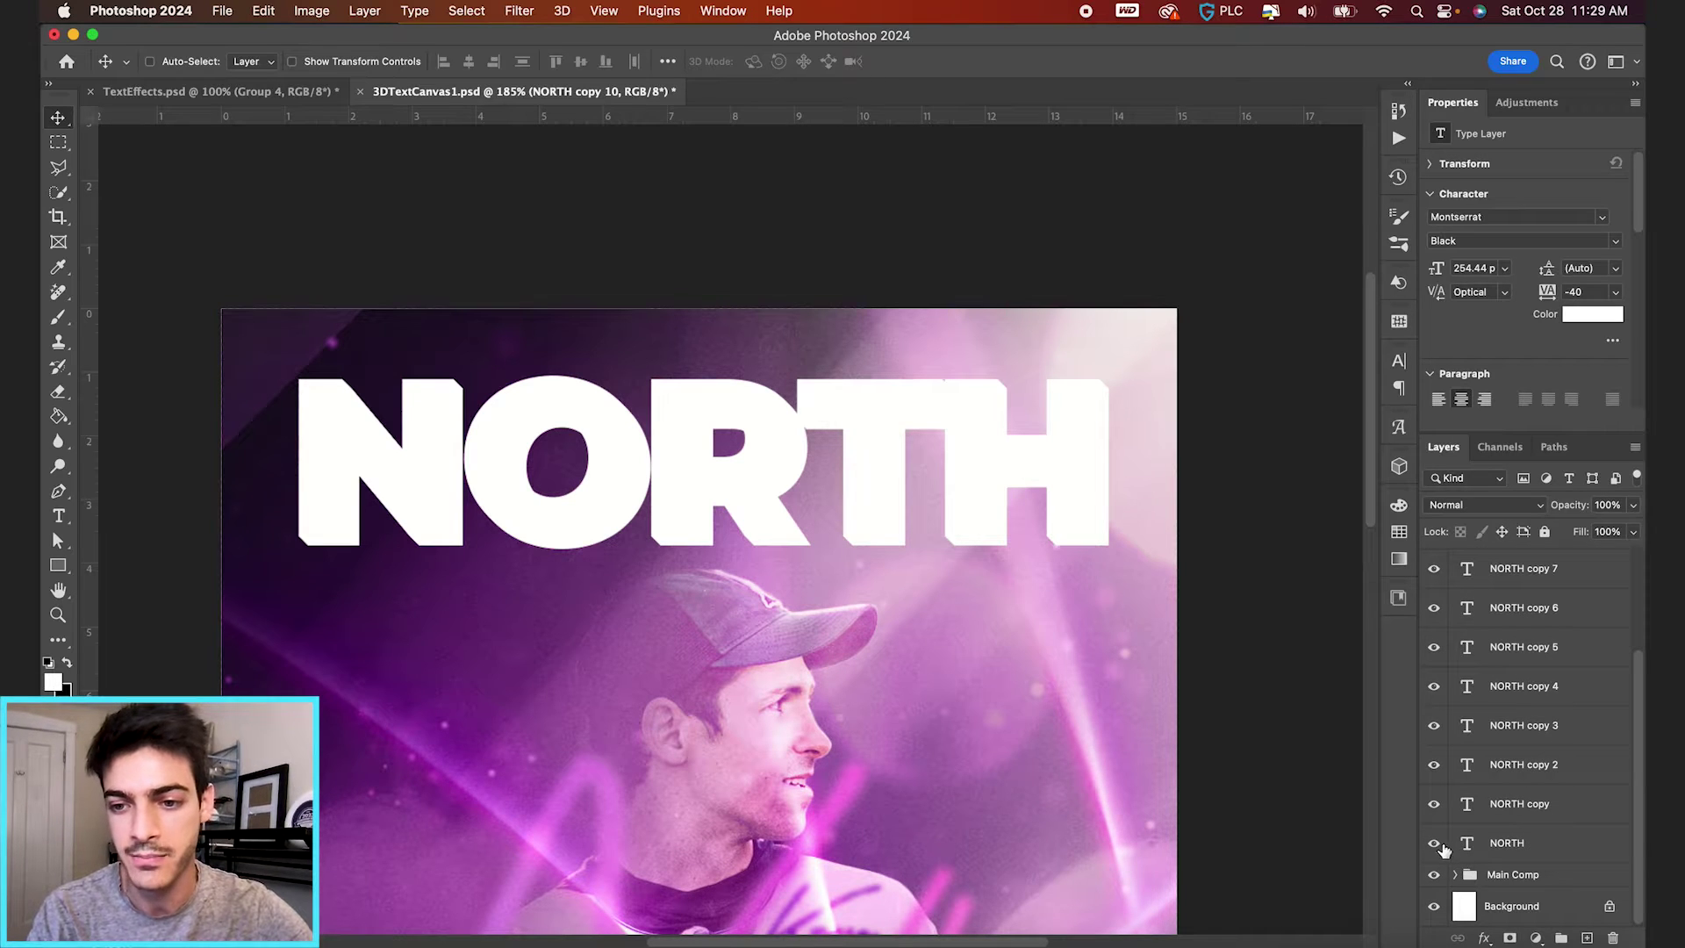
click(1506, 842)
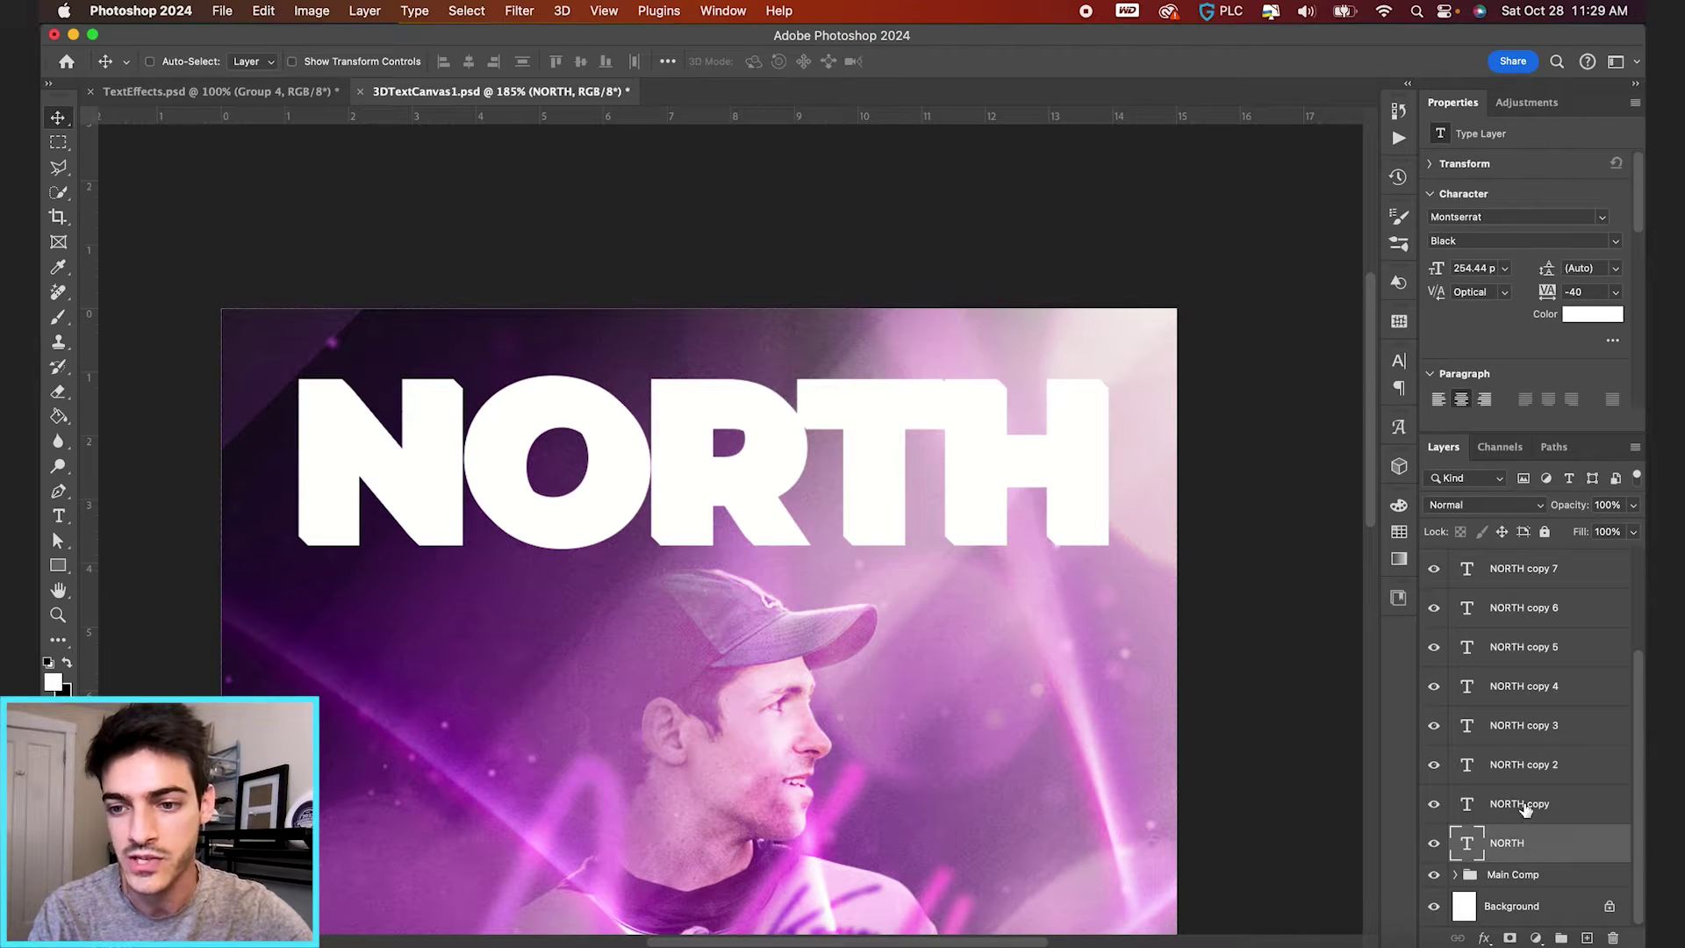
scroll(1525, 812, up, 3)
shift+click(1559, 599)
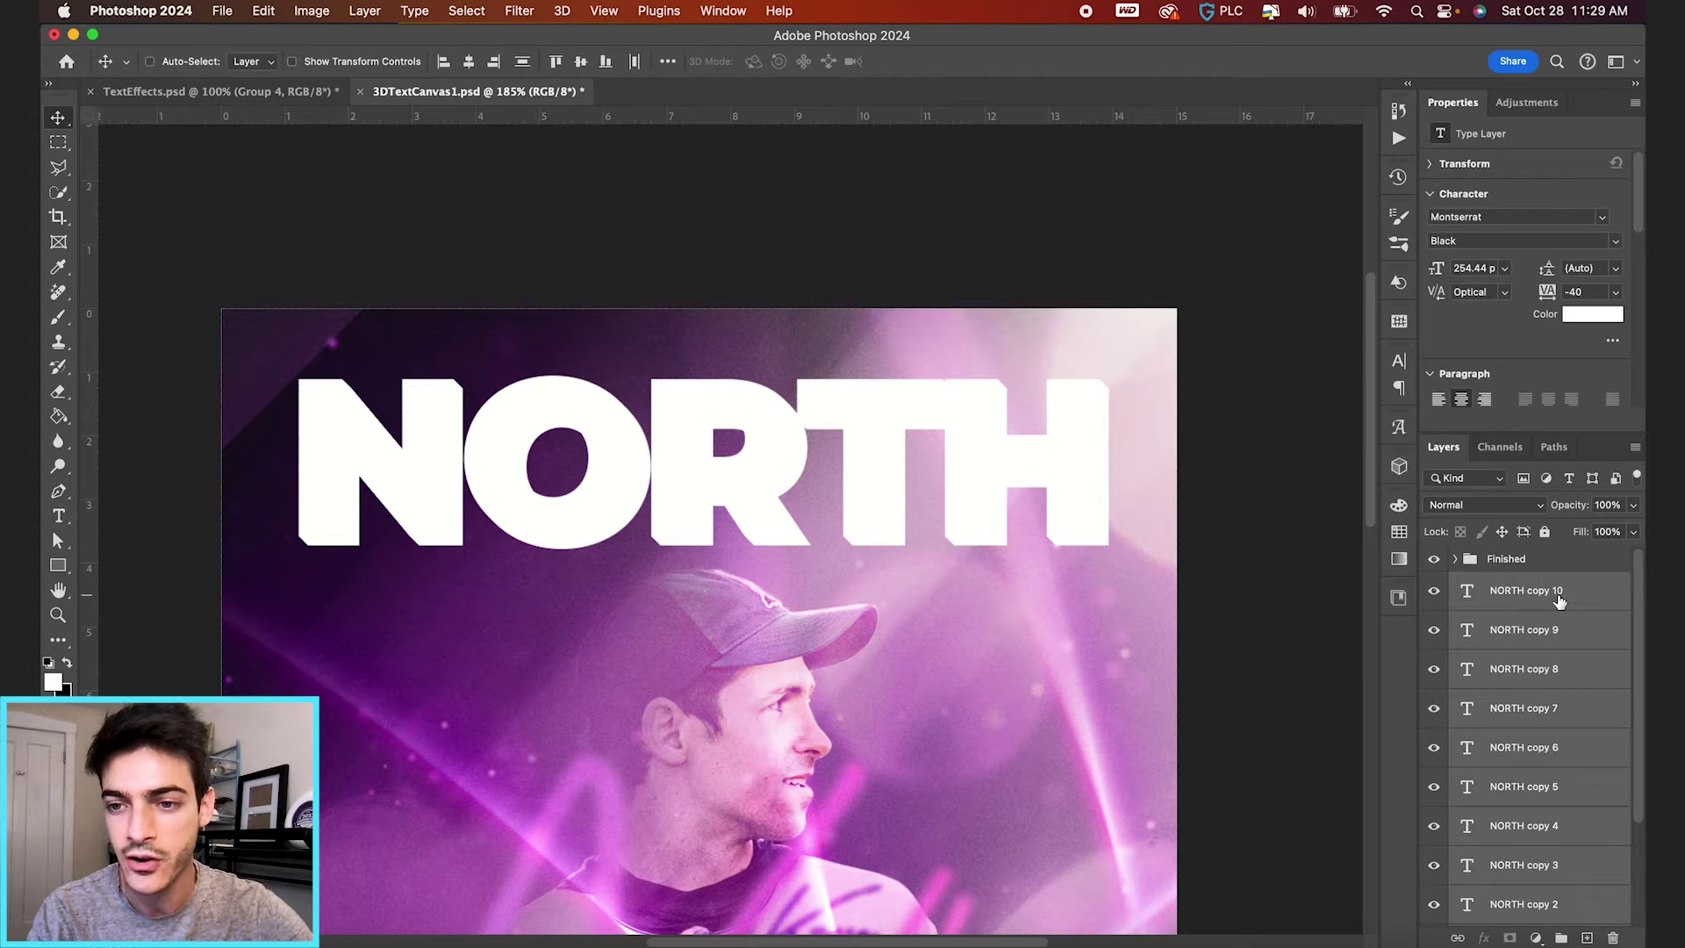
scroll(1559, 605, down, 3)
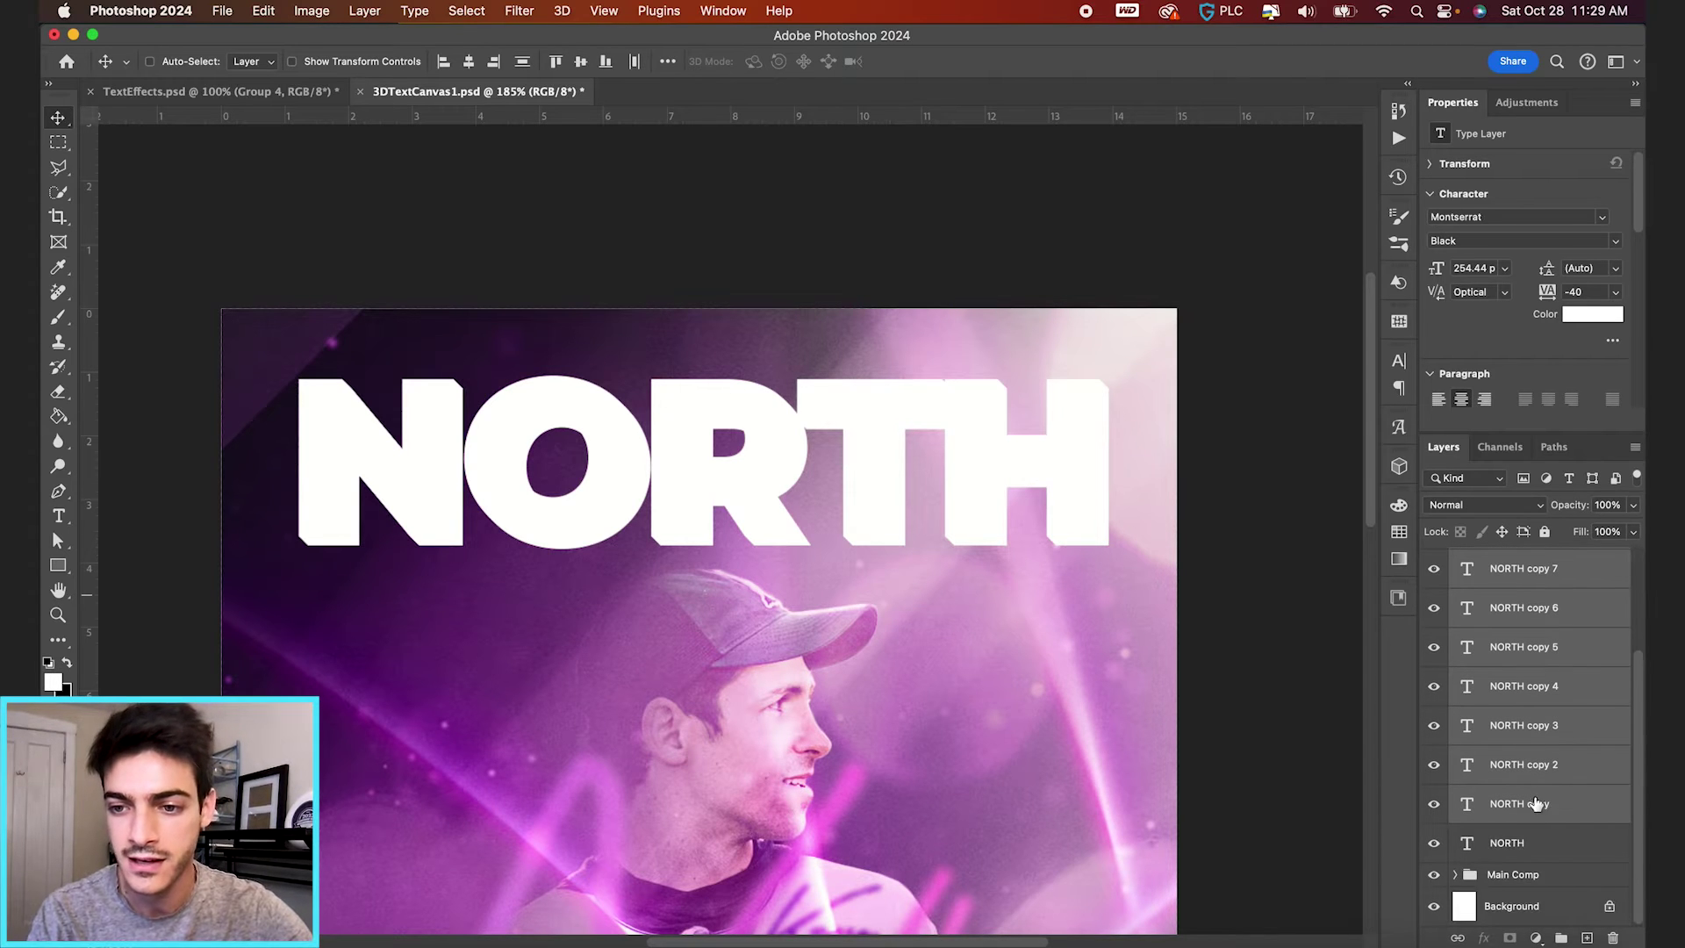
scroll(1527, 636, up, 3)
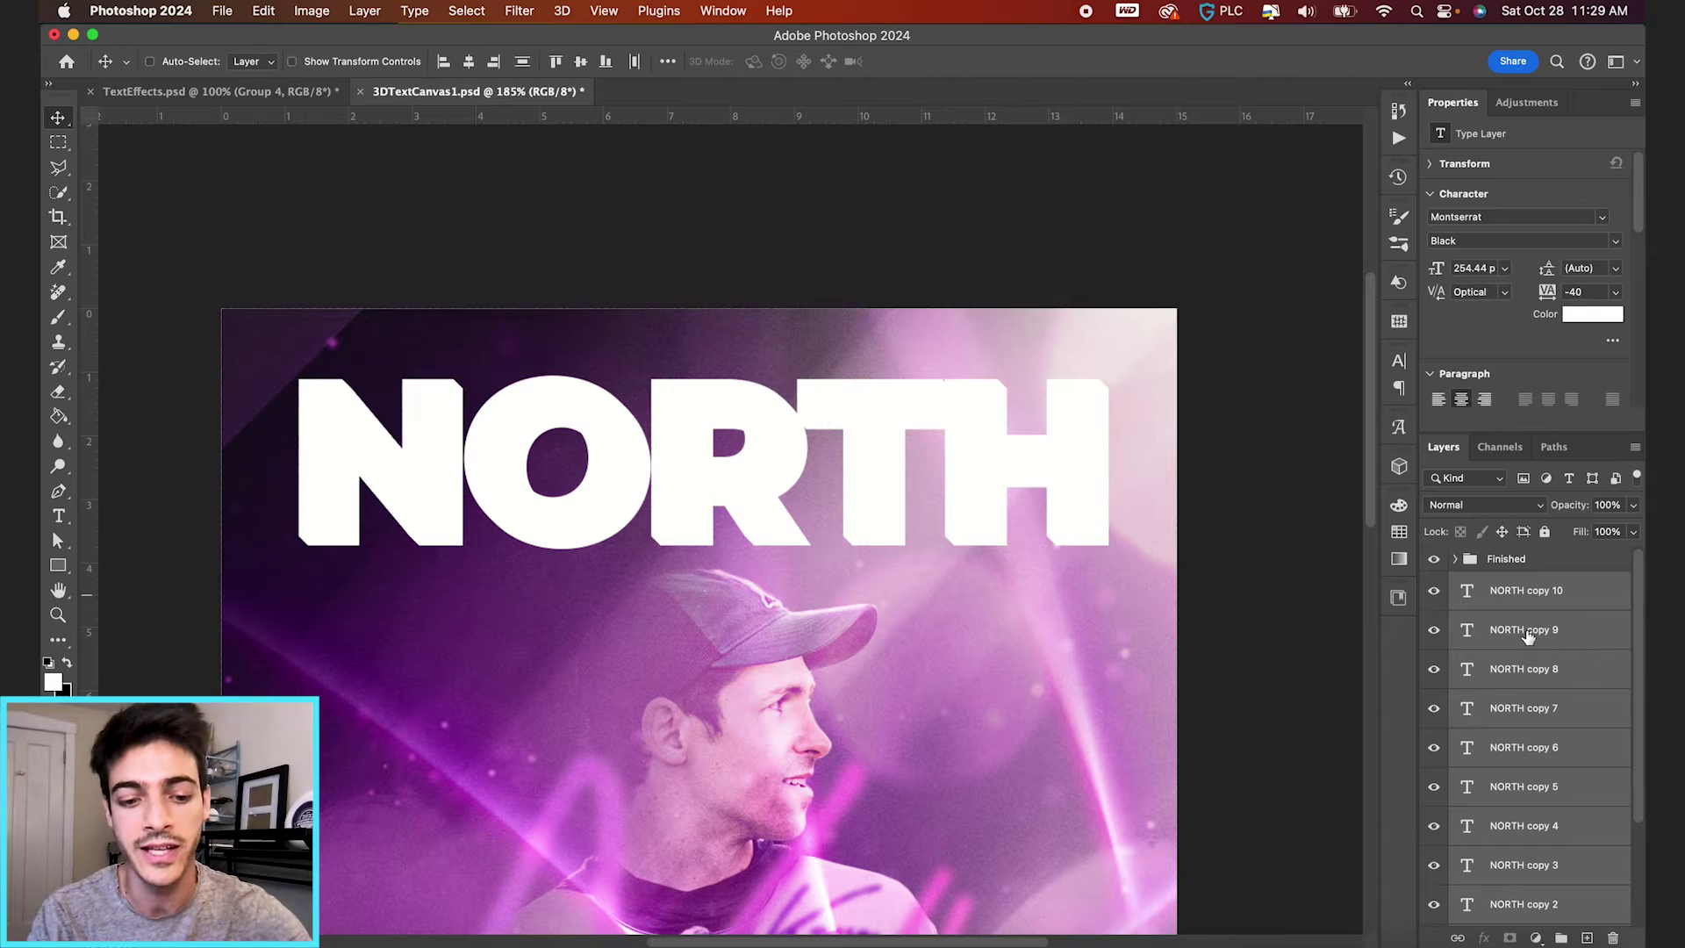
key(super)
key(super+e)
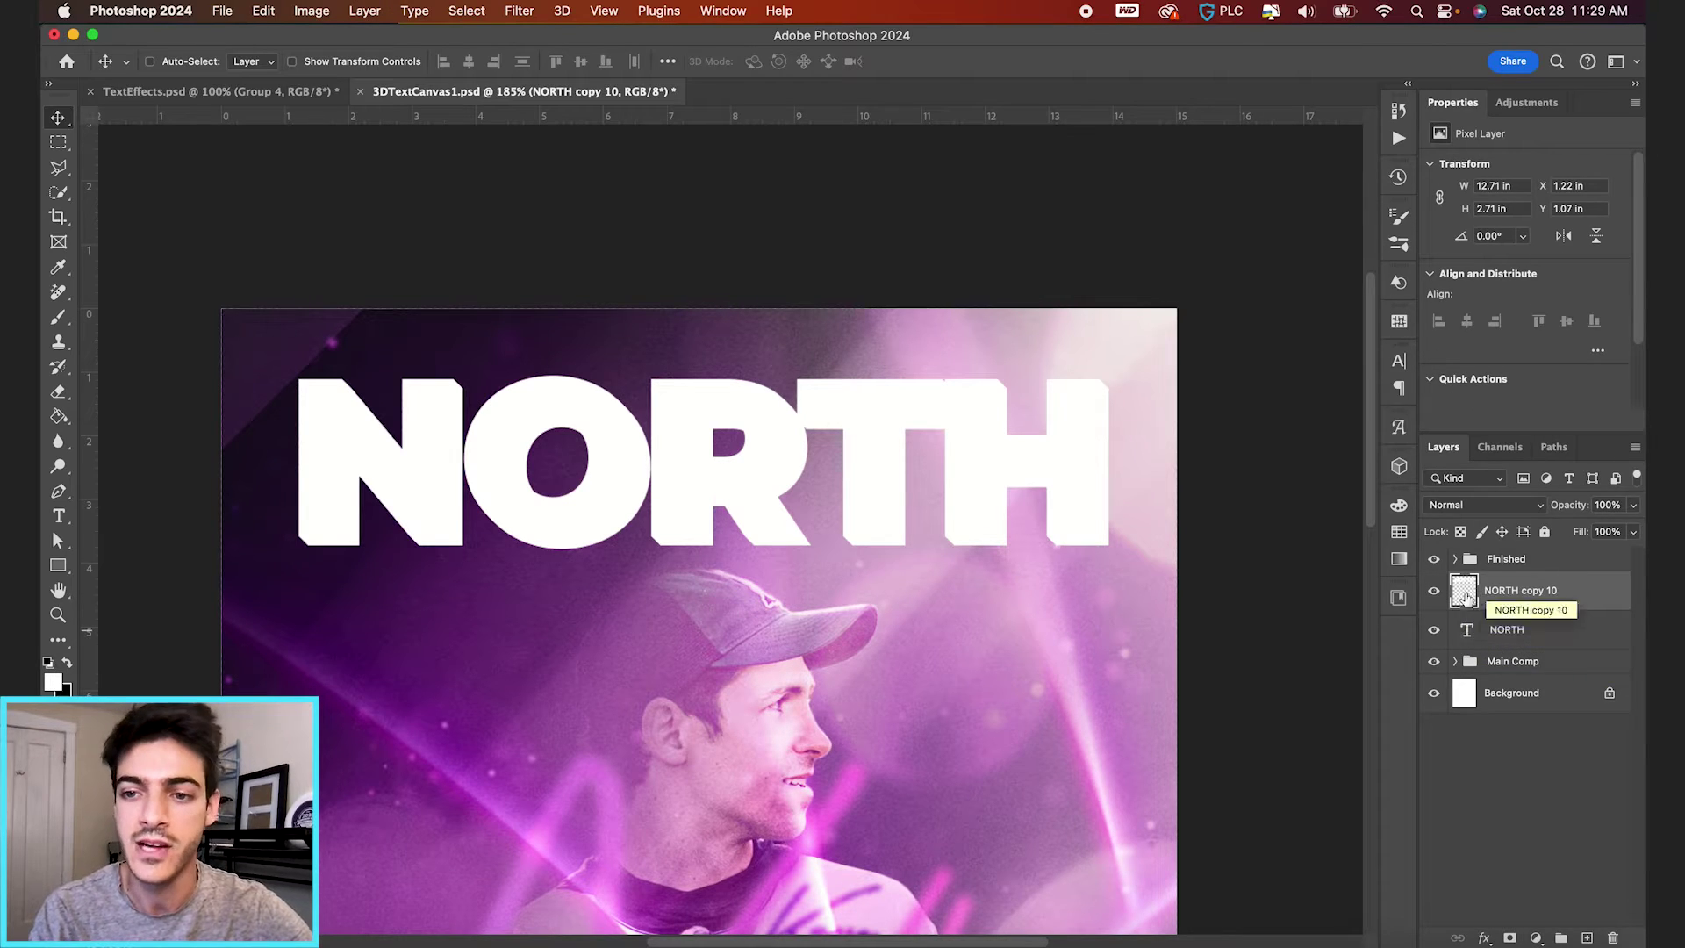
Place the merged NORTH copy 10 layer beneath the editable NORTH text layer
drag(1466, 604, 1478, 648)
click(1468, 602)
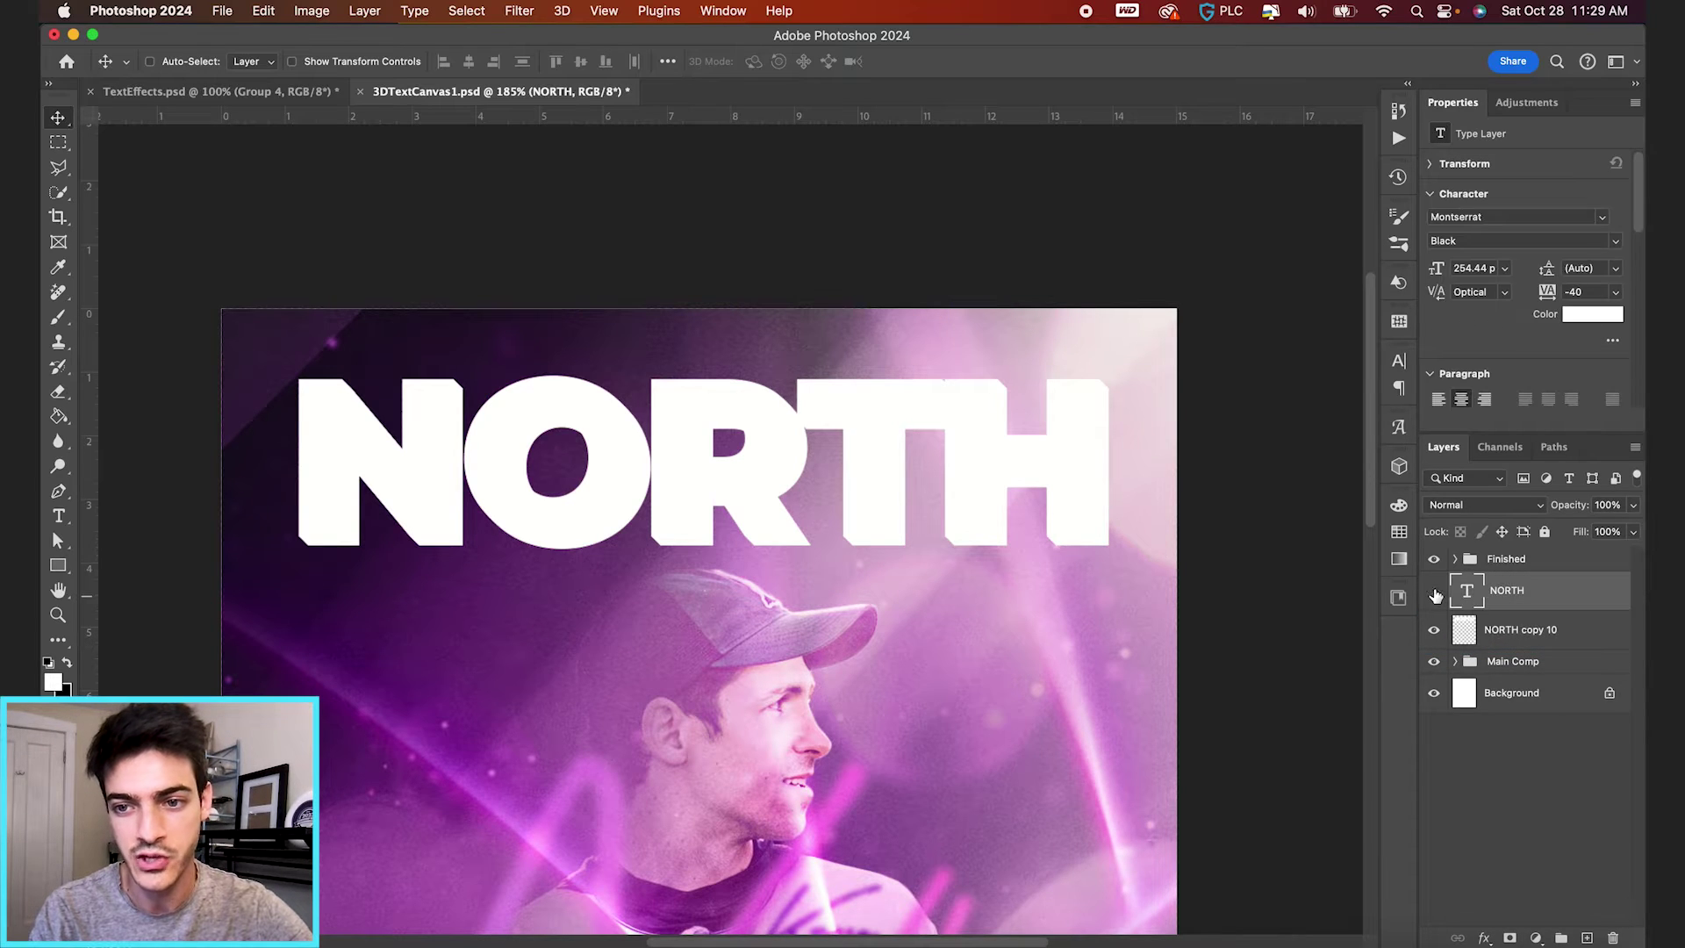
click(1465, 639)
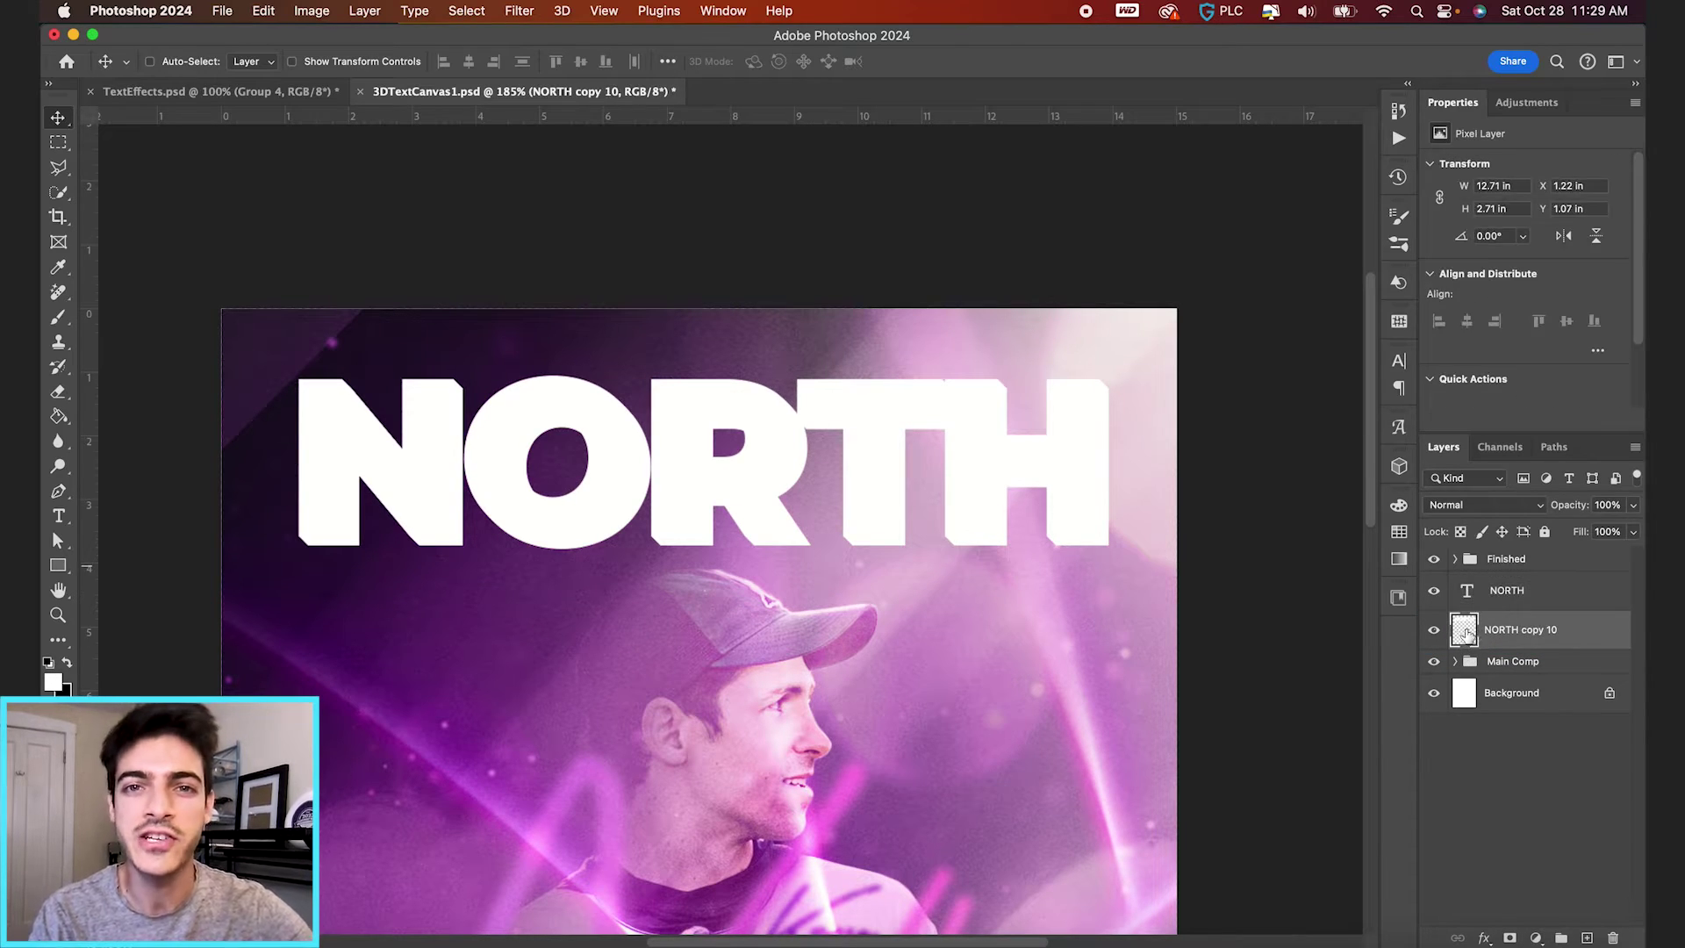
Give the merged NORTH copy 10 extrusion a dark purple (#321335) Color Overlay
click(1484, 939)
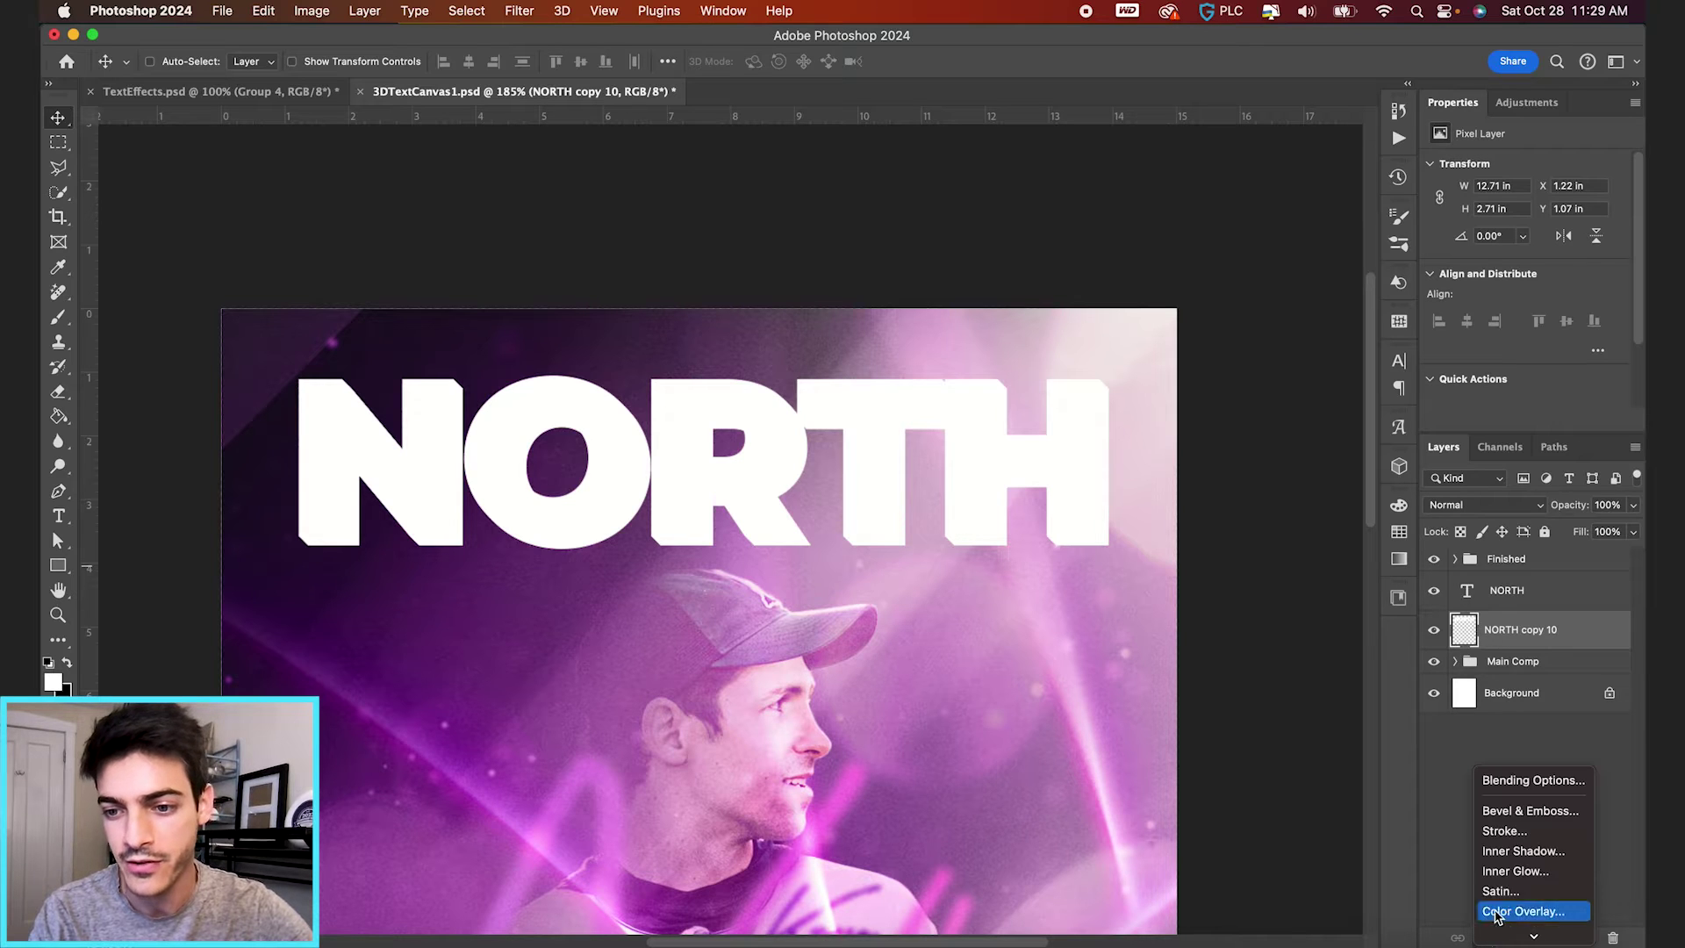
click(1508, 914)
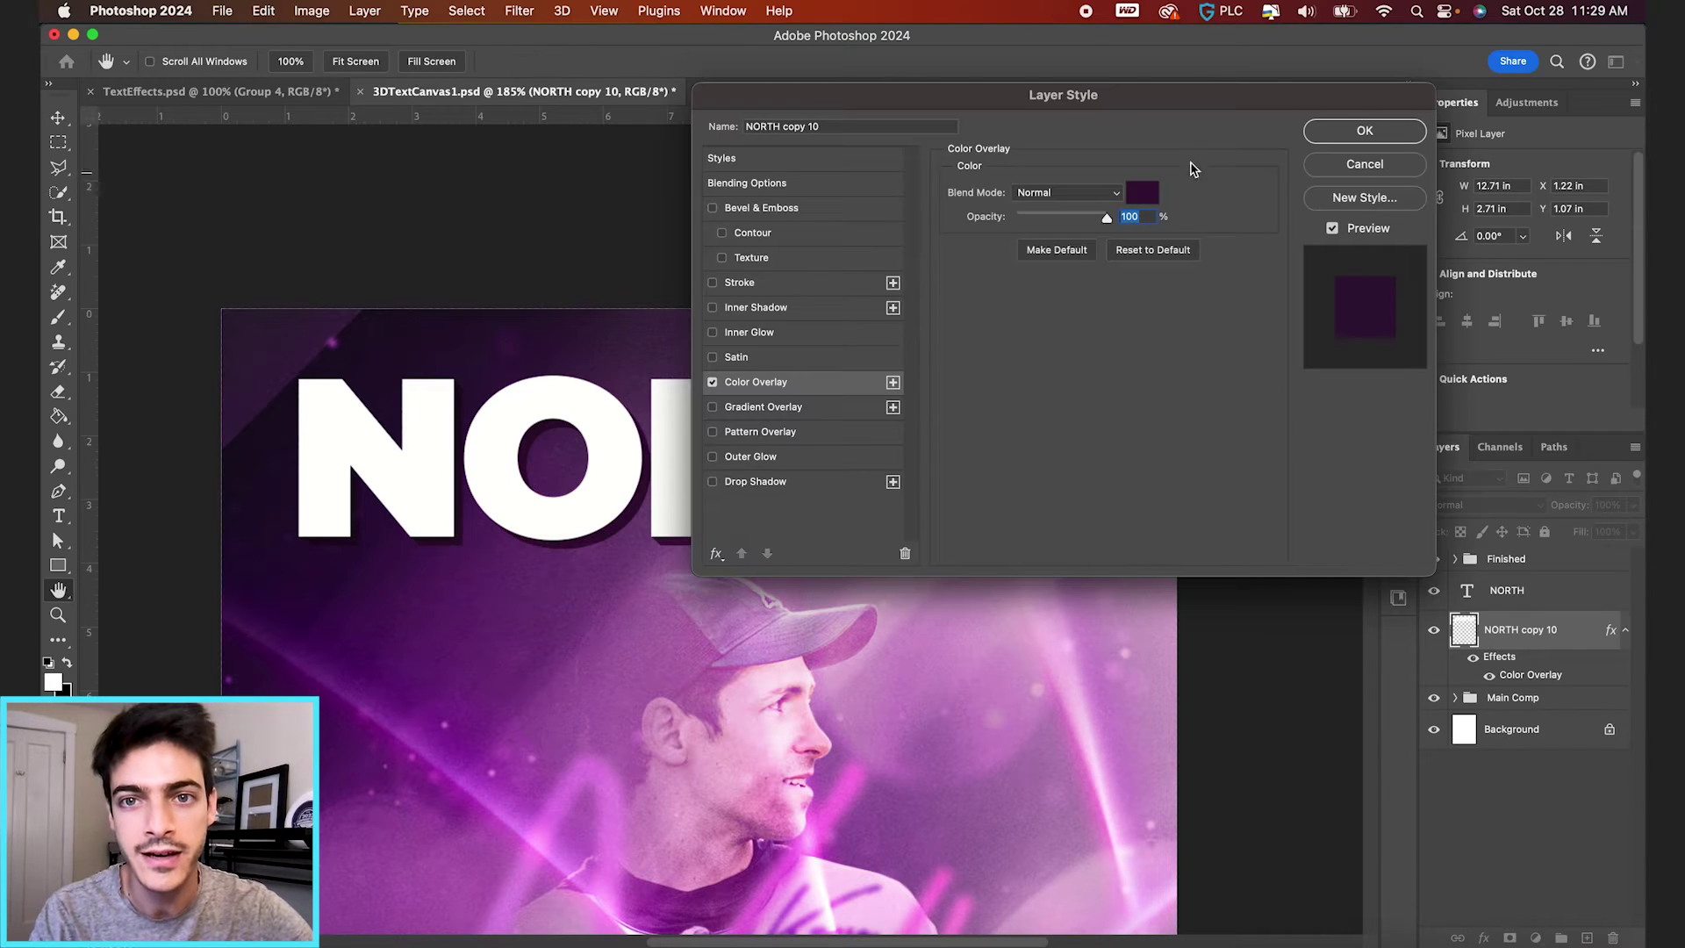
drag(1182, 106, 1089, 613)
click(1062, 700)
mouse_move(1211, 387)
mouse_down()
mouse_move(1203, 301)
mouse_move(1216, 390)
mouse_up()
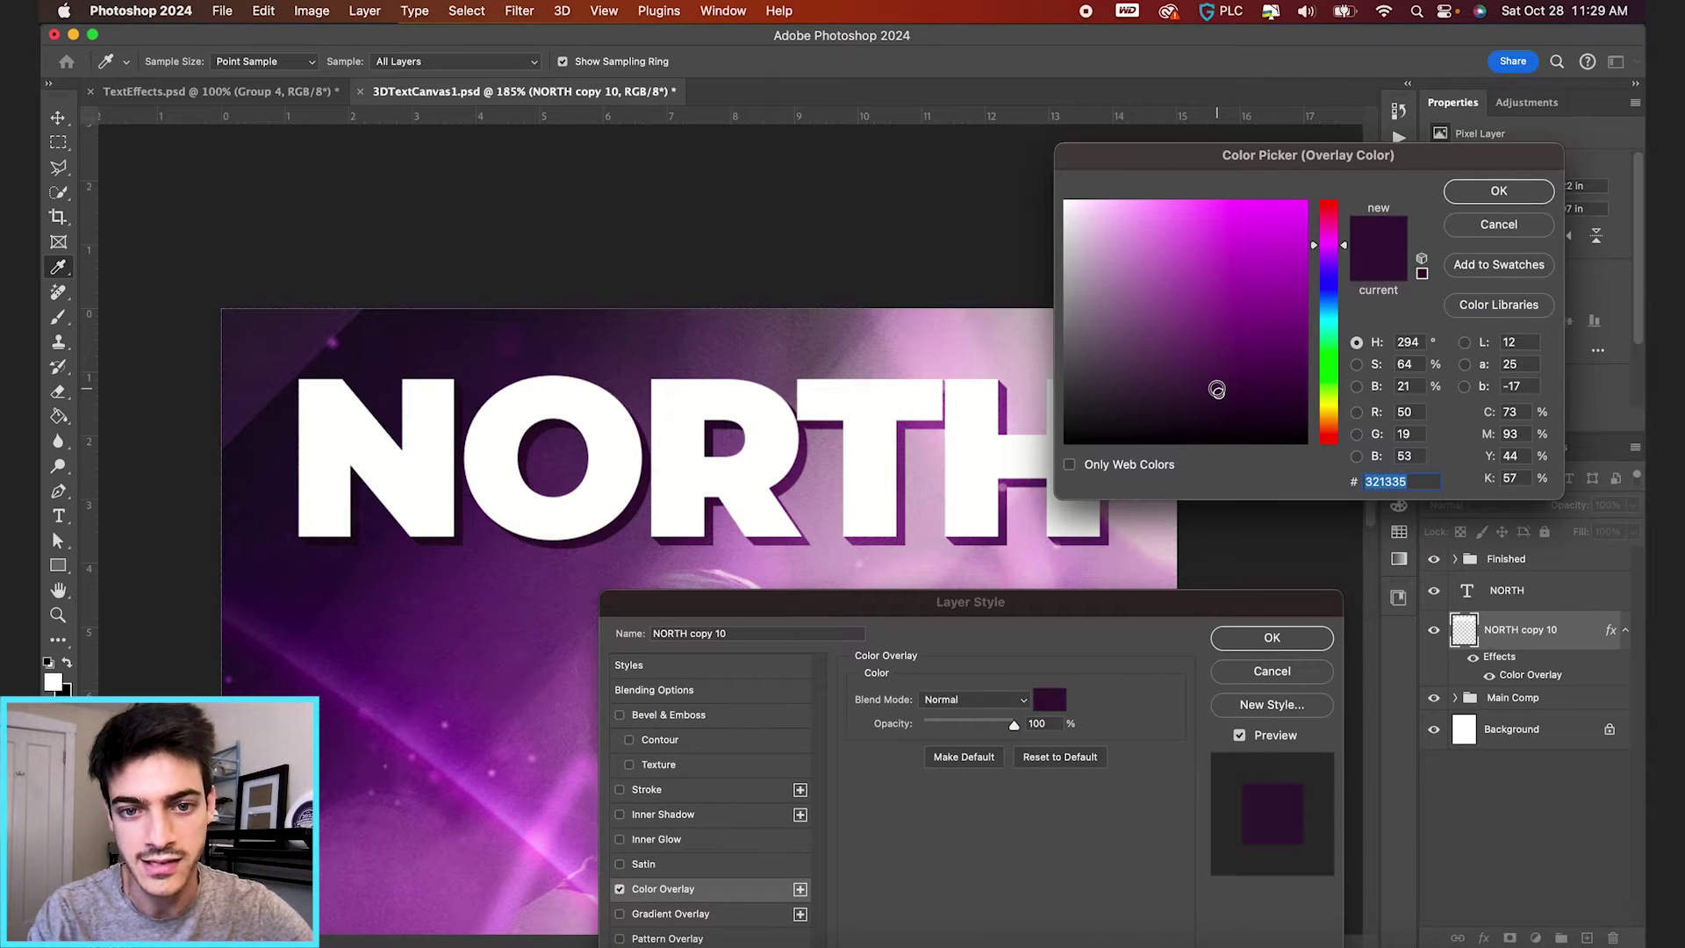
key(Return)
key(Return)
Switch to the Move tool and pan around the poster to inspect the NORTH extrusion
key(v)
scroll(1060, 538, up, 5)
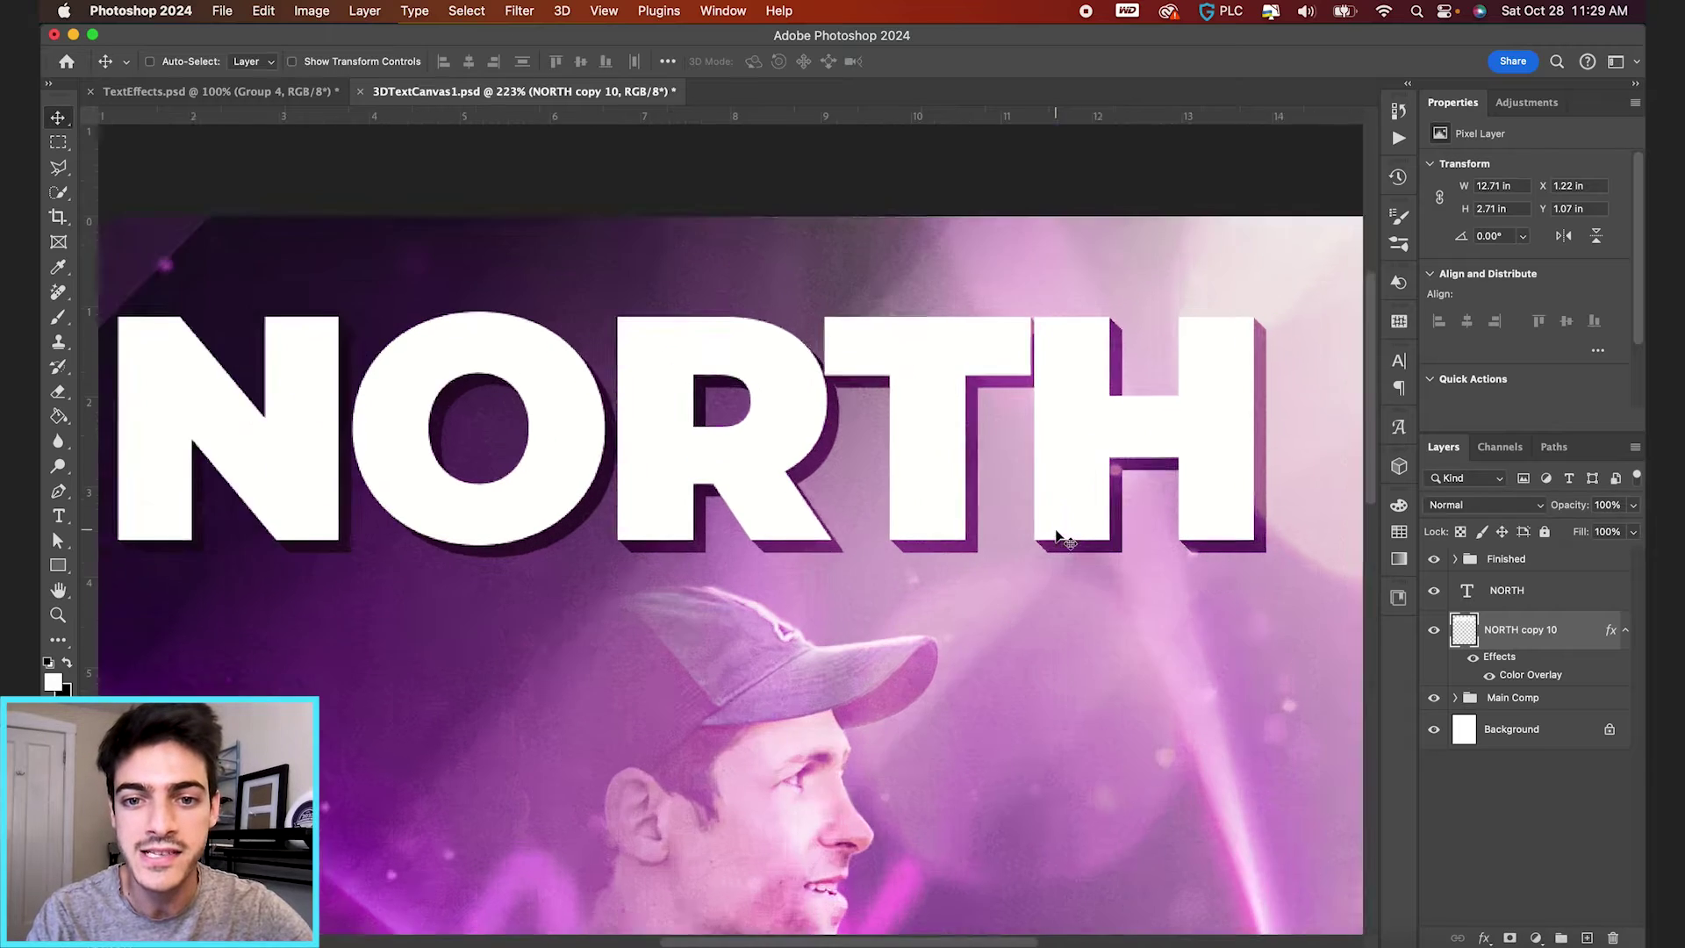
scroll(1060, 537, right, 3)
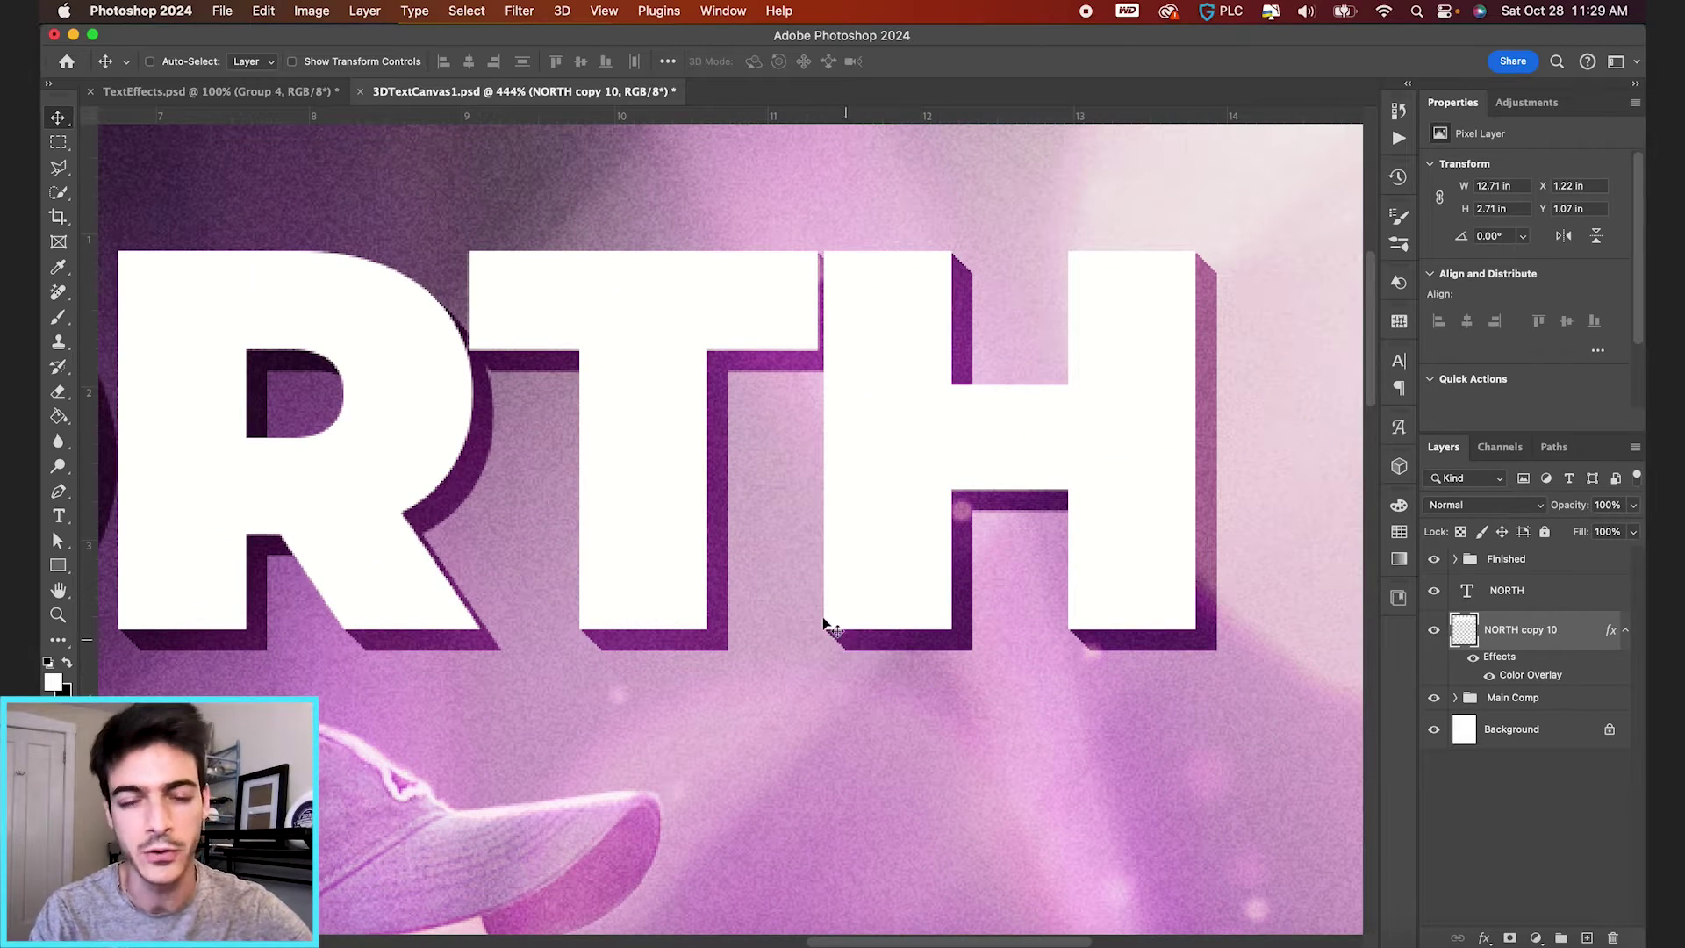
scroll(843, 662, up, 3)
scroll(910, 732, down, 3)
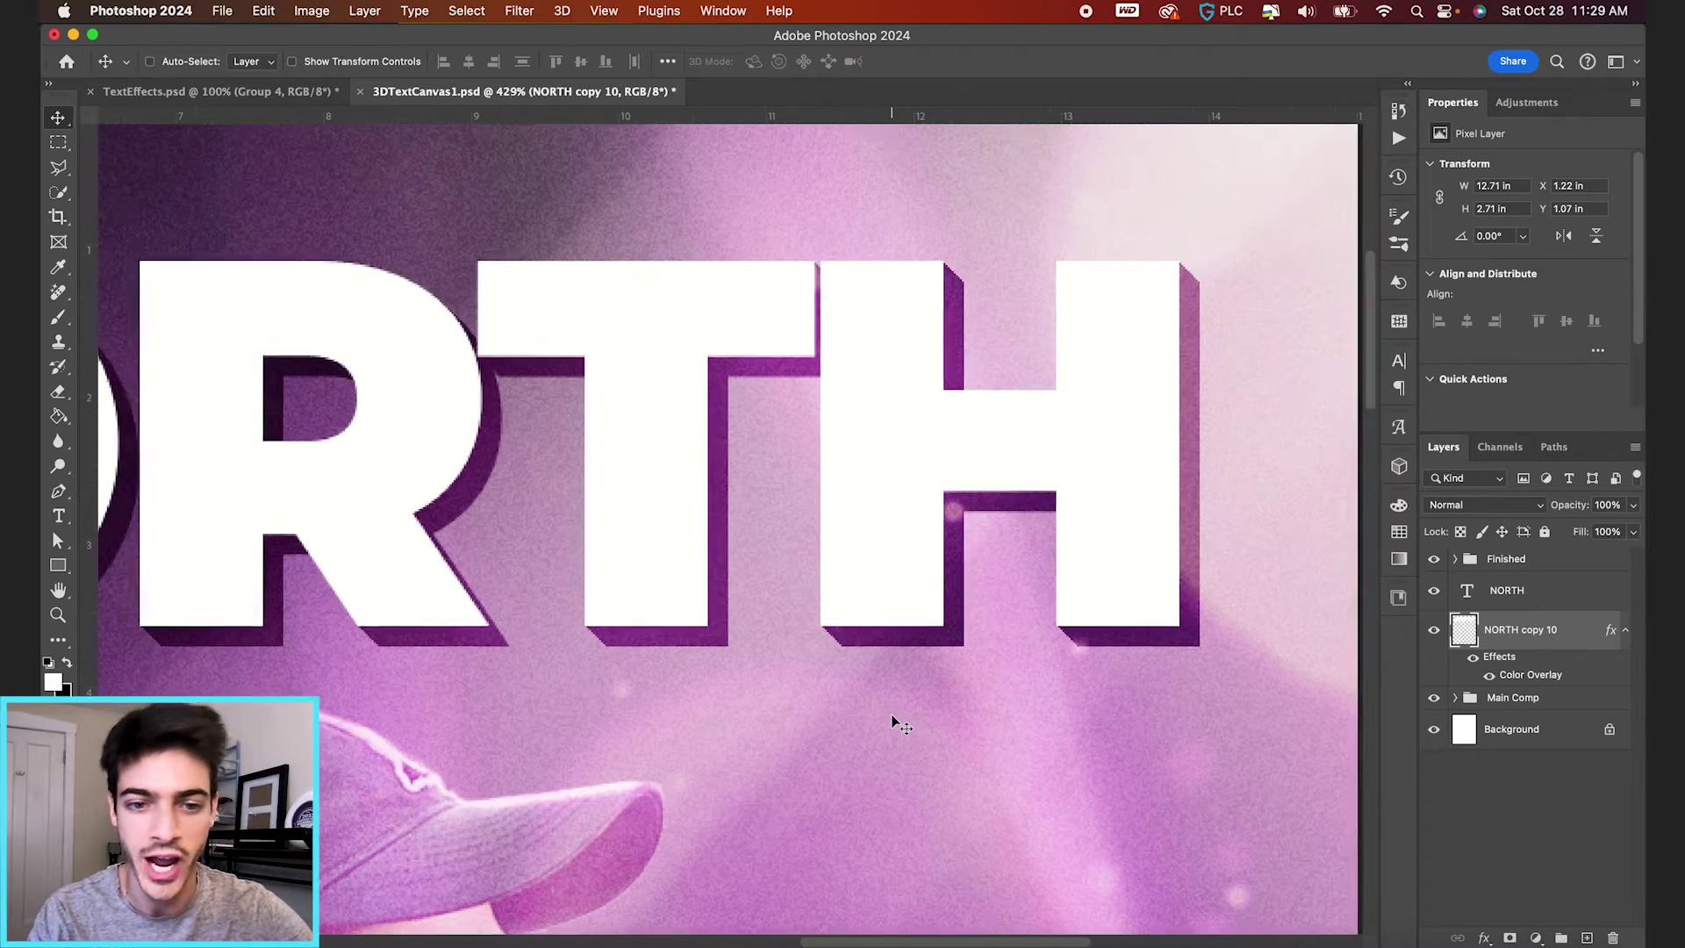
scroll(894, 718, down, 5)
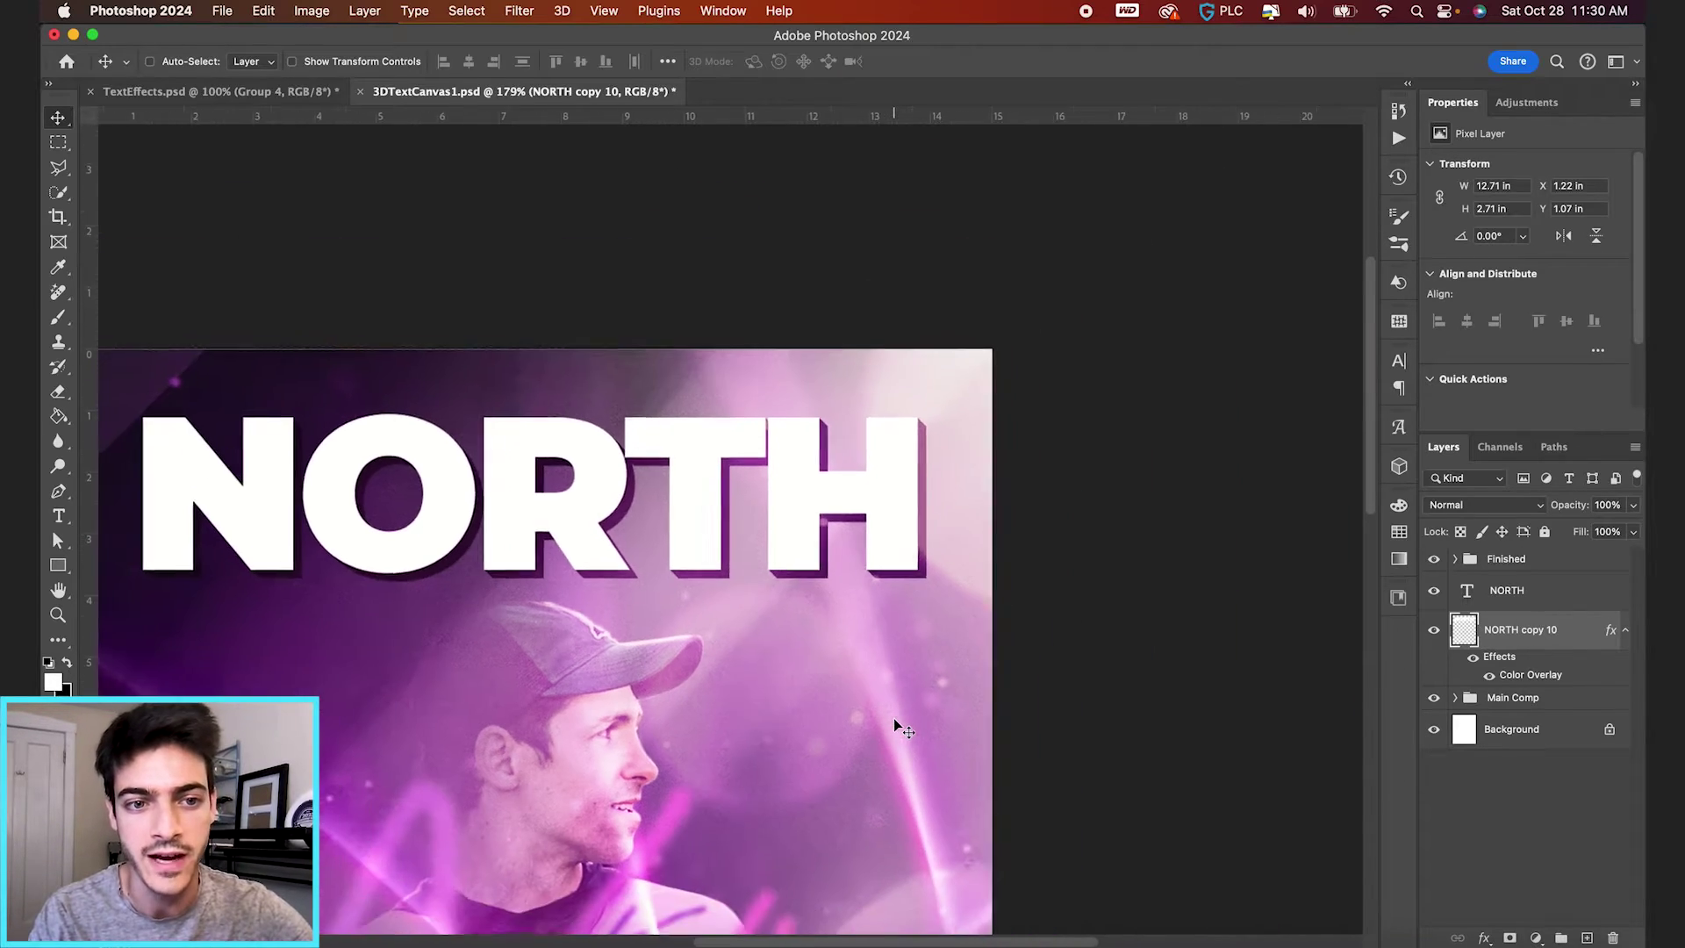
scroll(894, 718, up, 4)
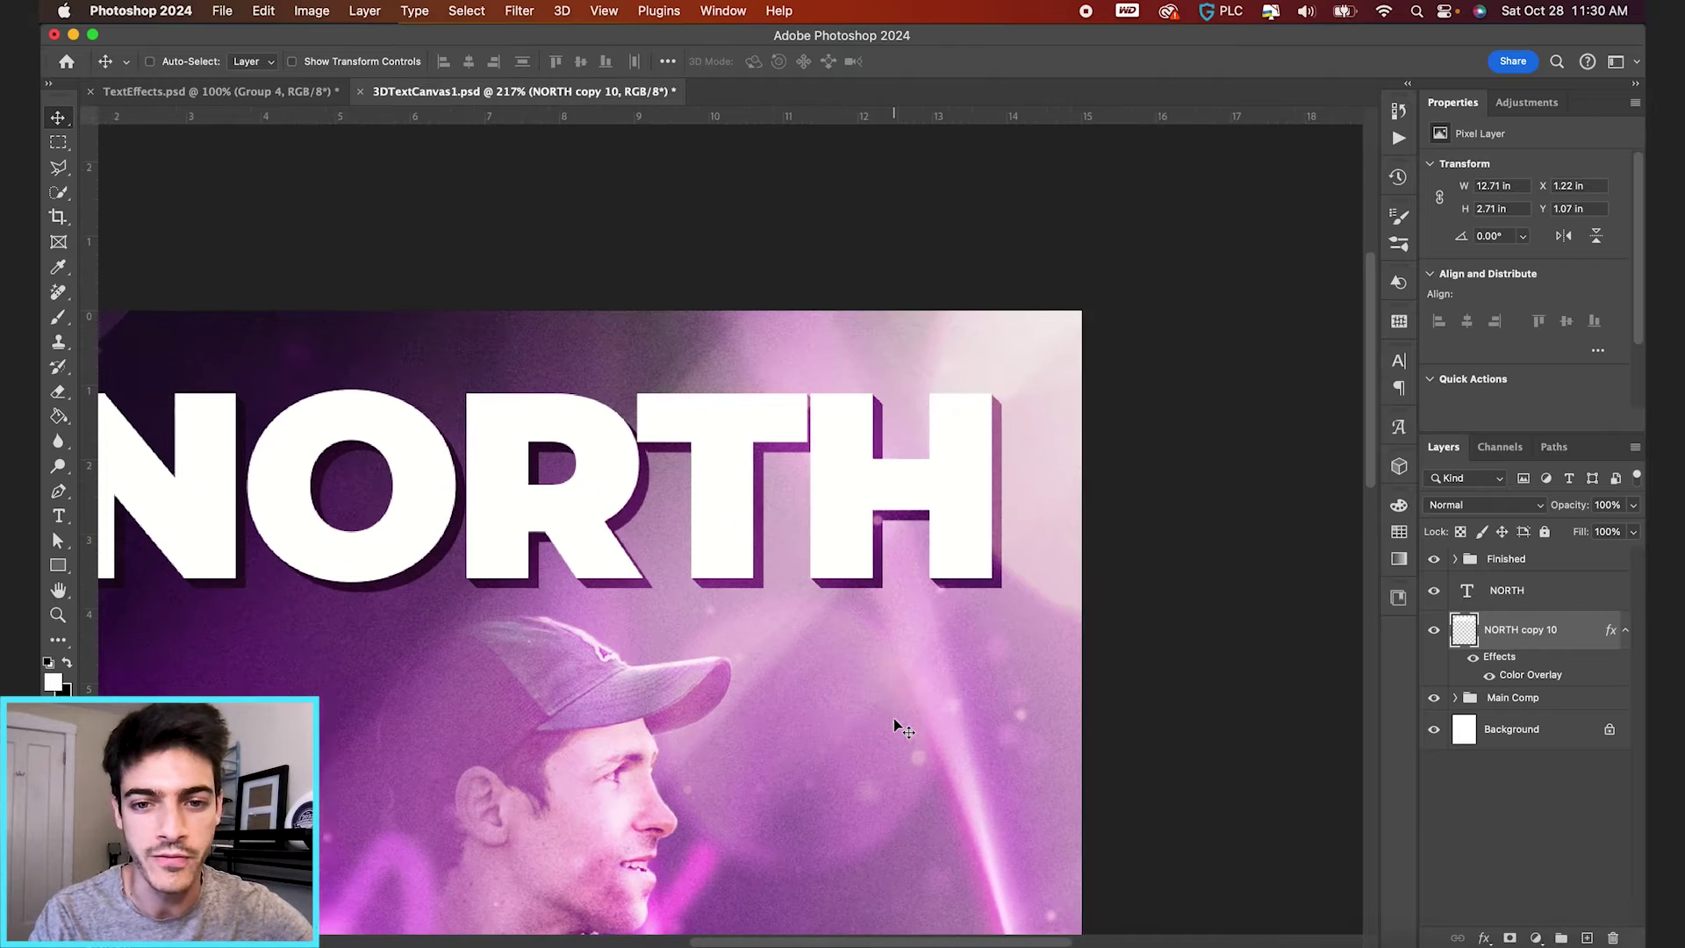
scroll(1087, 657, left, 3)
Stack nudged duplicates of the dark extrusion, up to NORTH copy 17, to thicken the edge
key(super)
key(alt+Right)
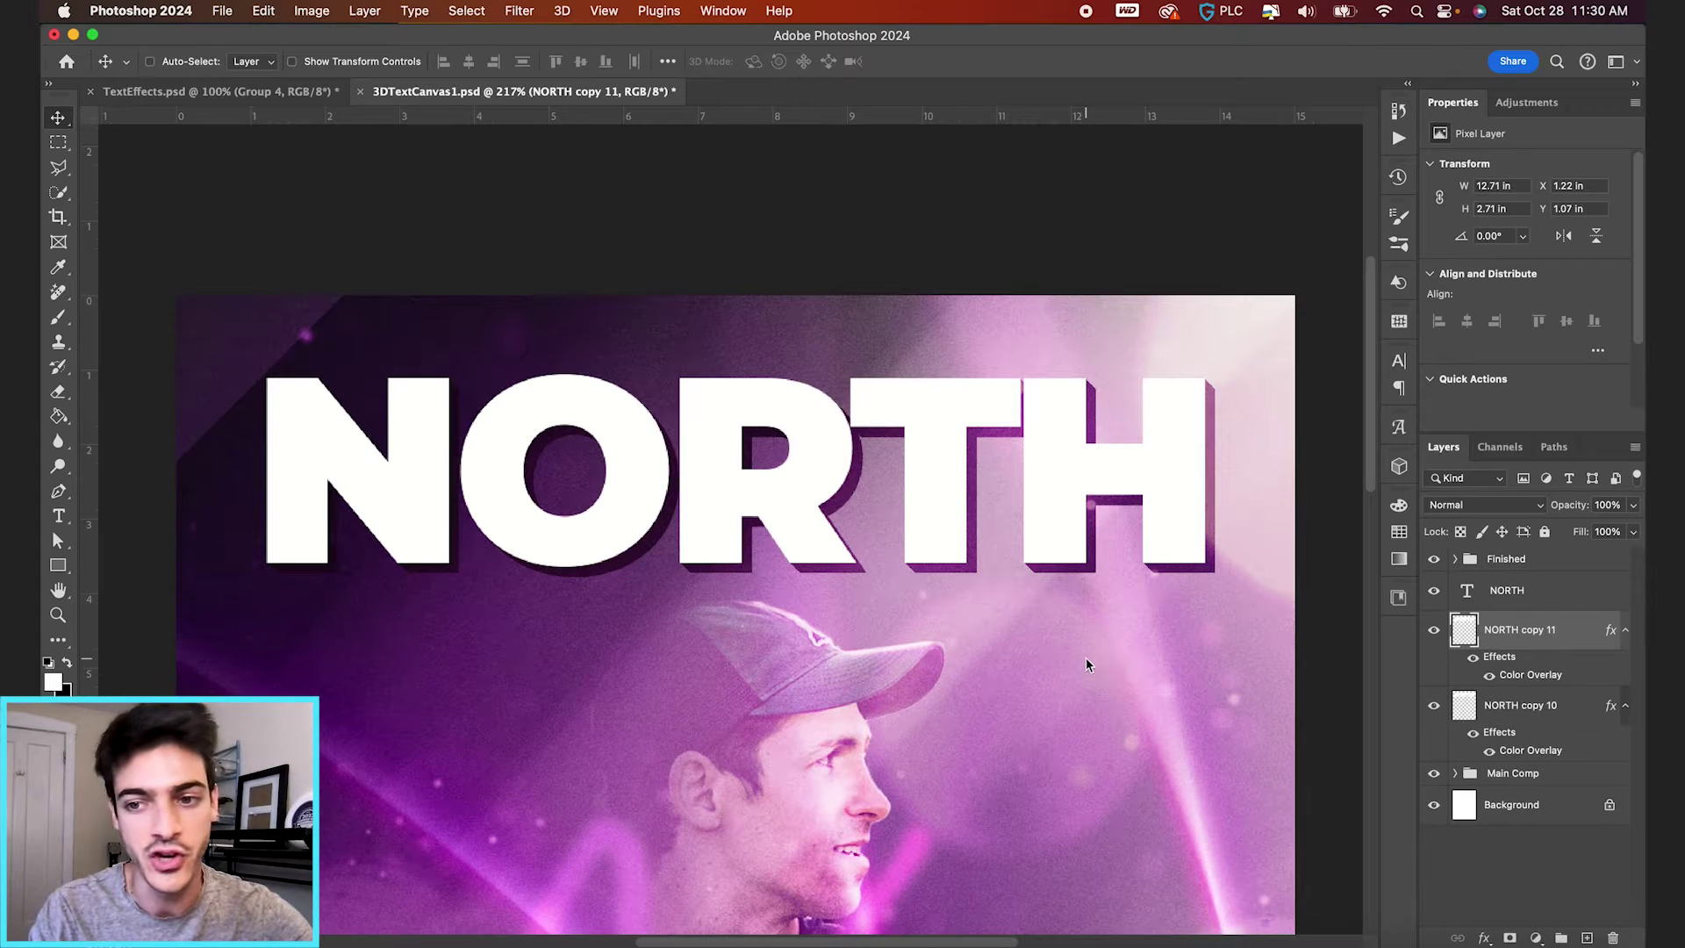
key(alt+Down)
key(alt+Right)
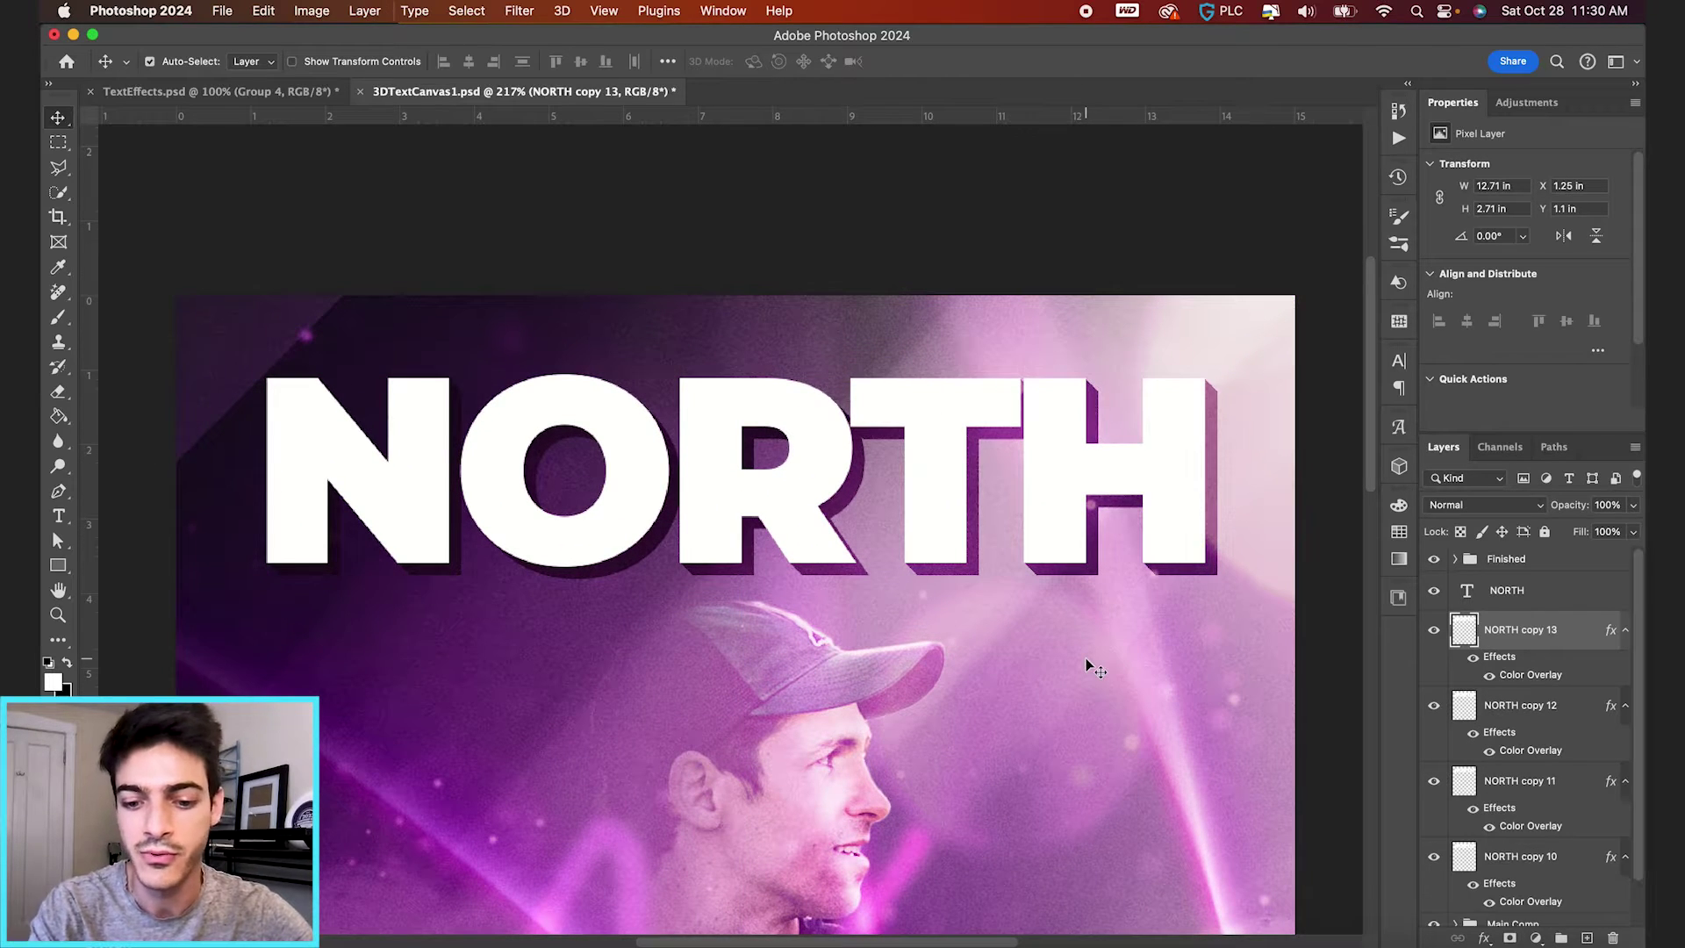
key(alt+Down)
key(alt+Right)
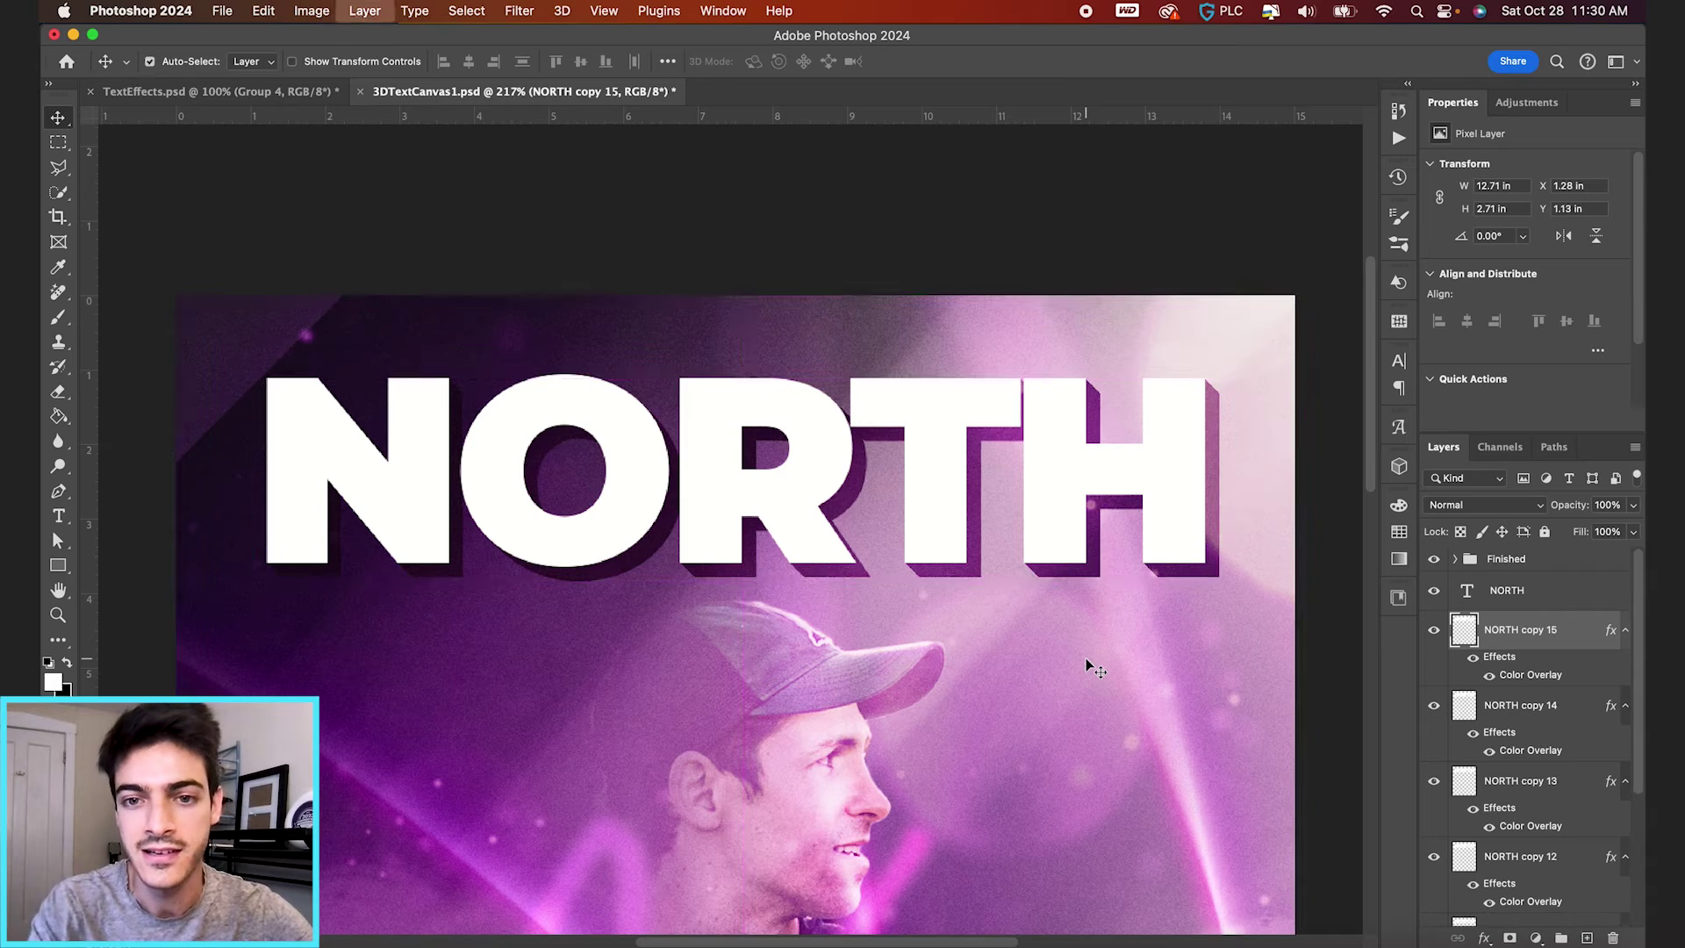
key(alt+Down)
key(Right)
key(Down)
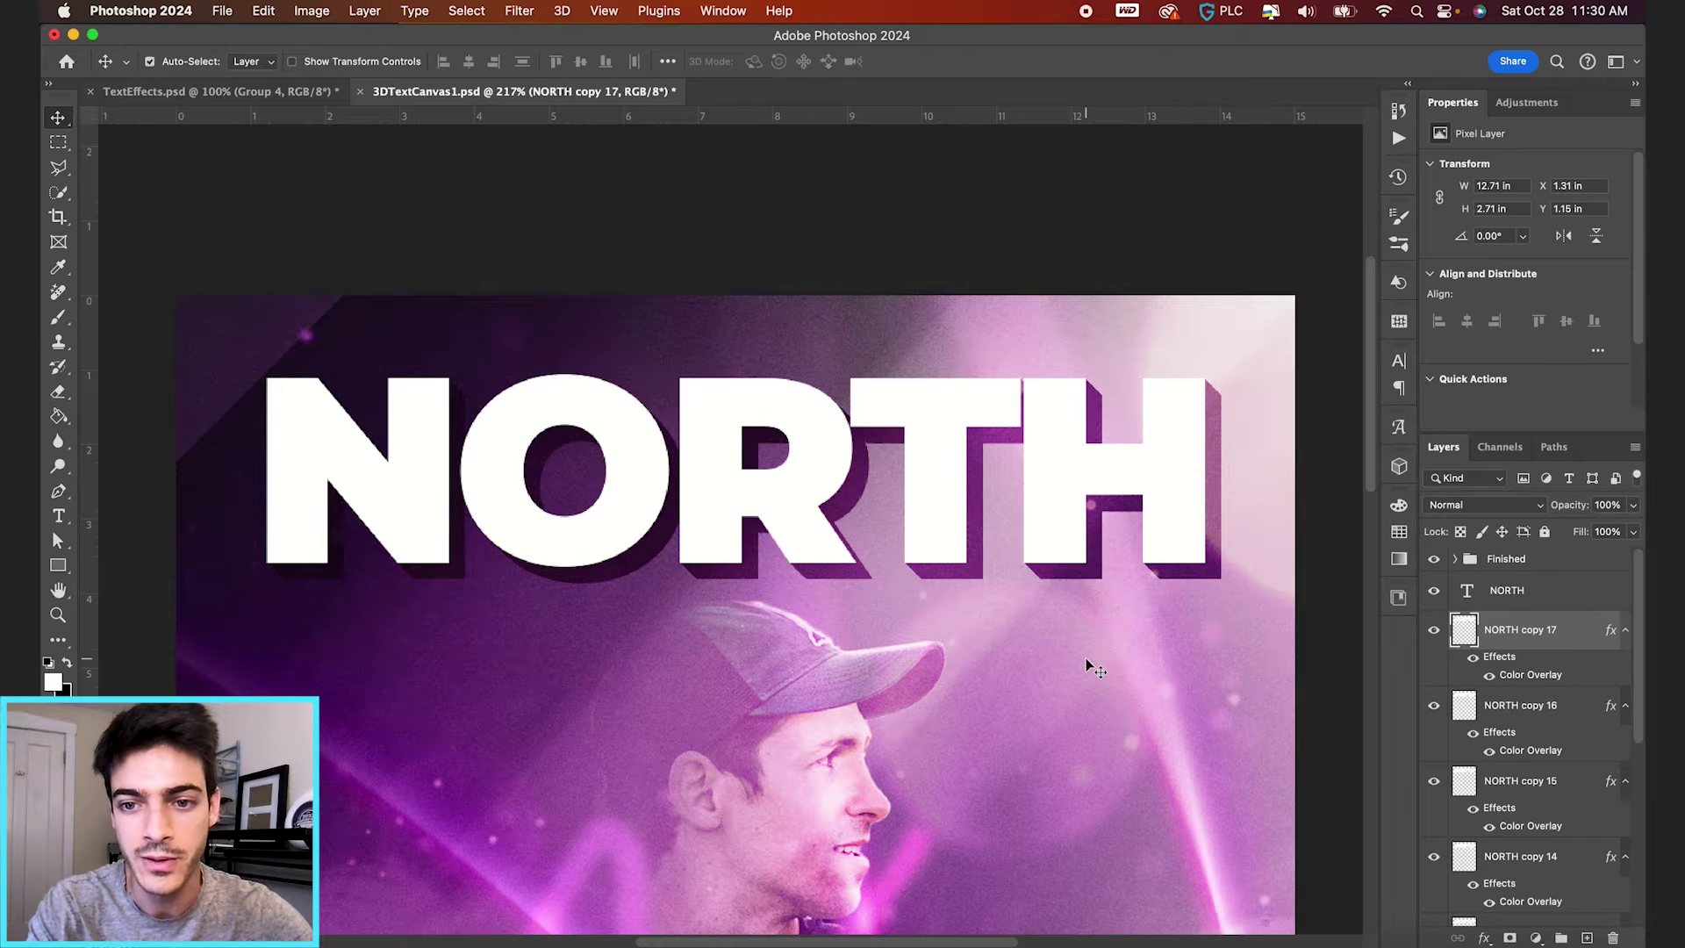
Merge extrusion copies 10–17 into a single NORTH copy 17 layer
scroll(1536, 746, down, 5)
shift+click(1540, 807)
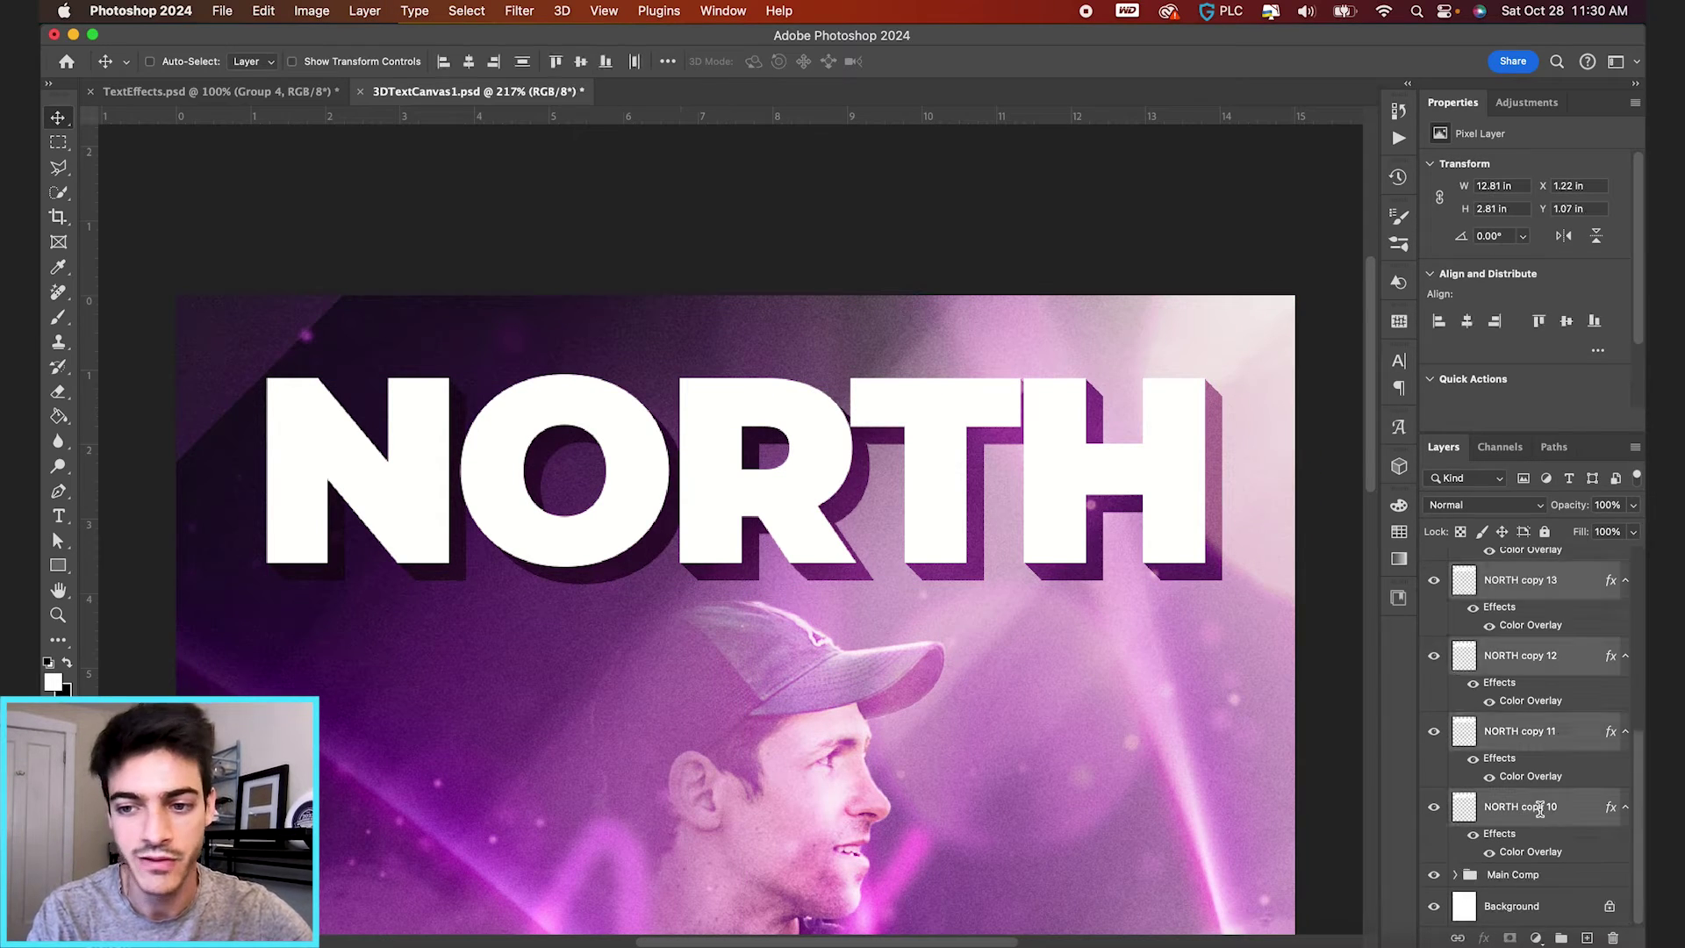
key(super+e)
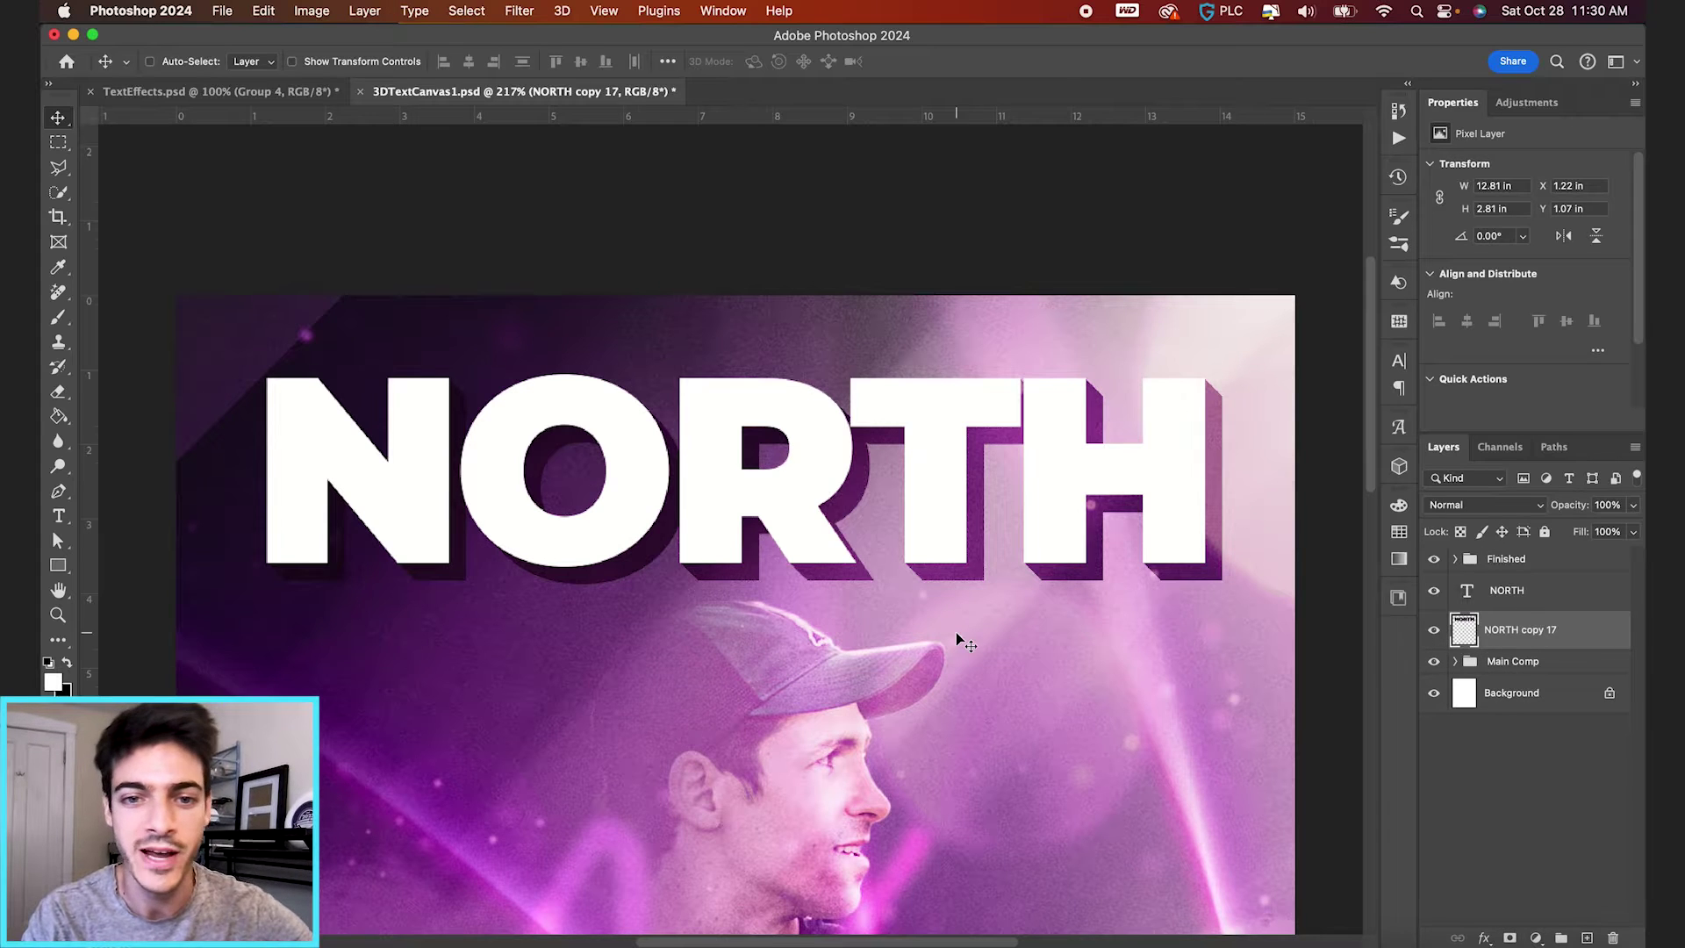
key(super+minus)
key(super+0)
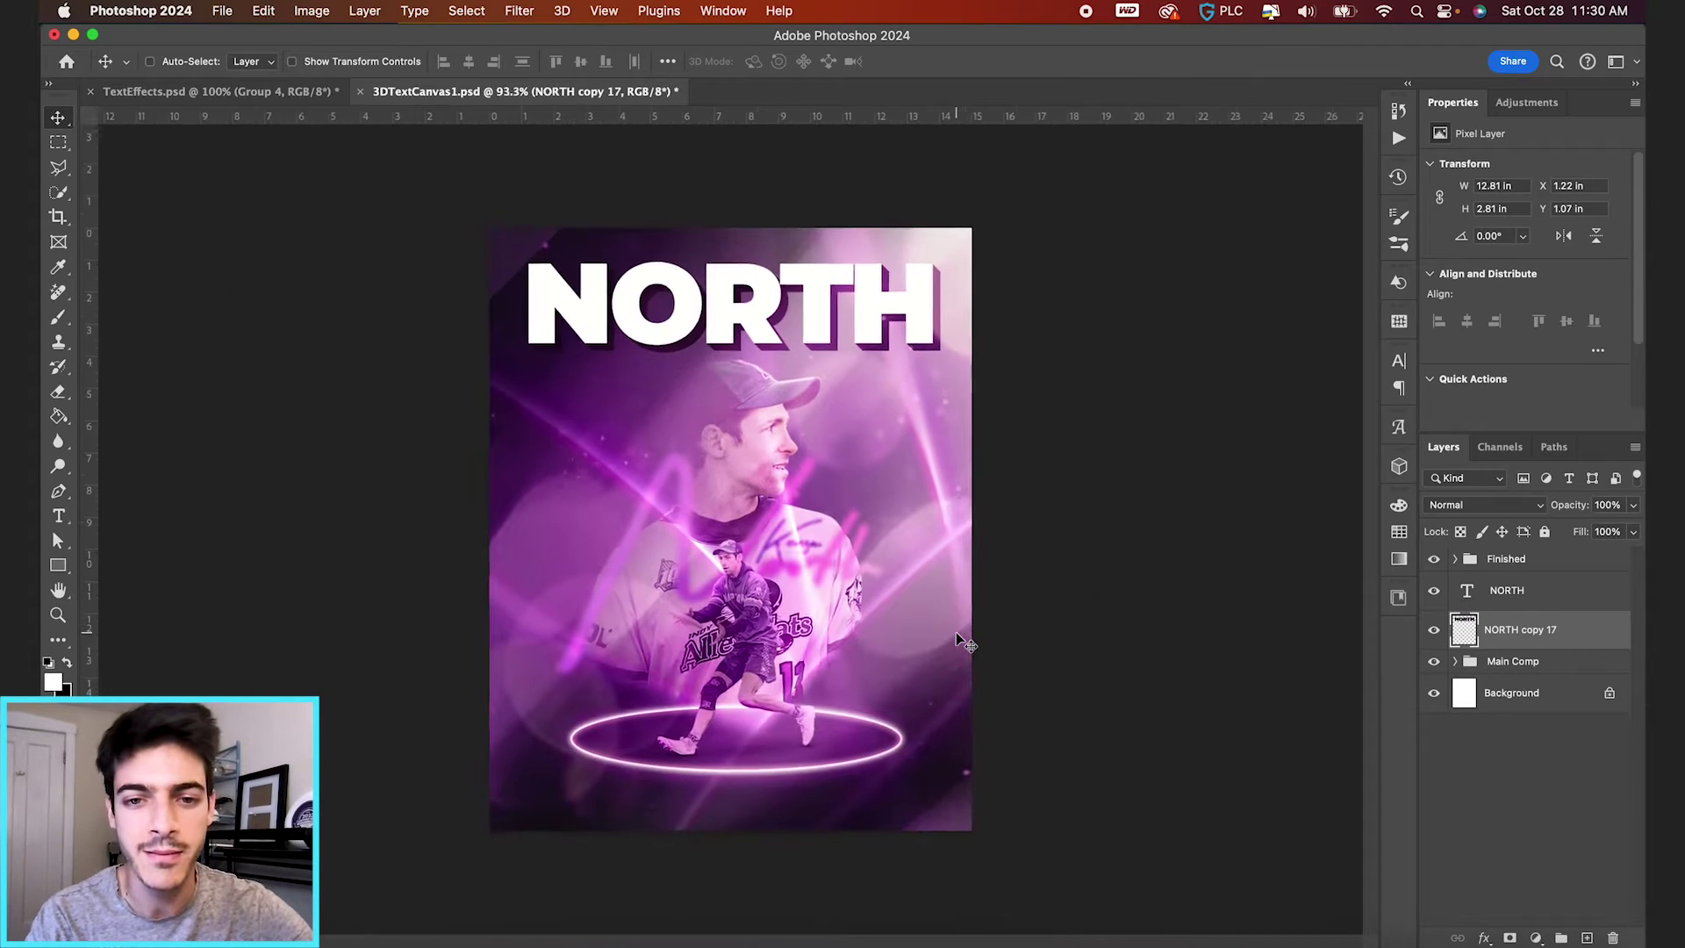
key(super+plus)
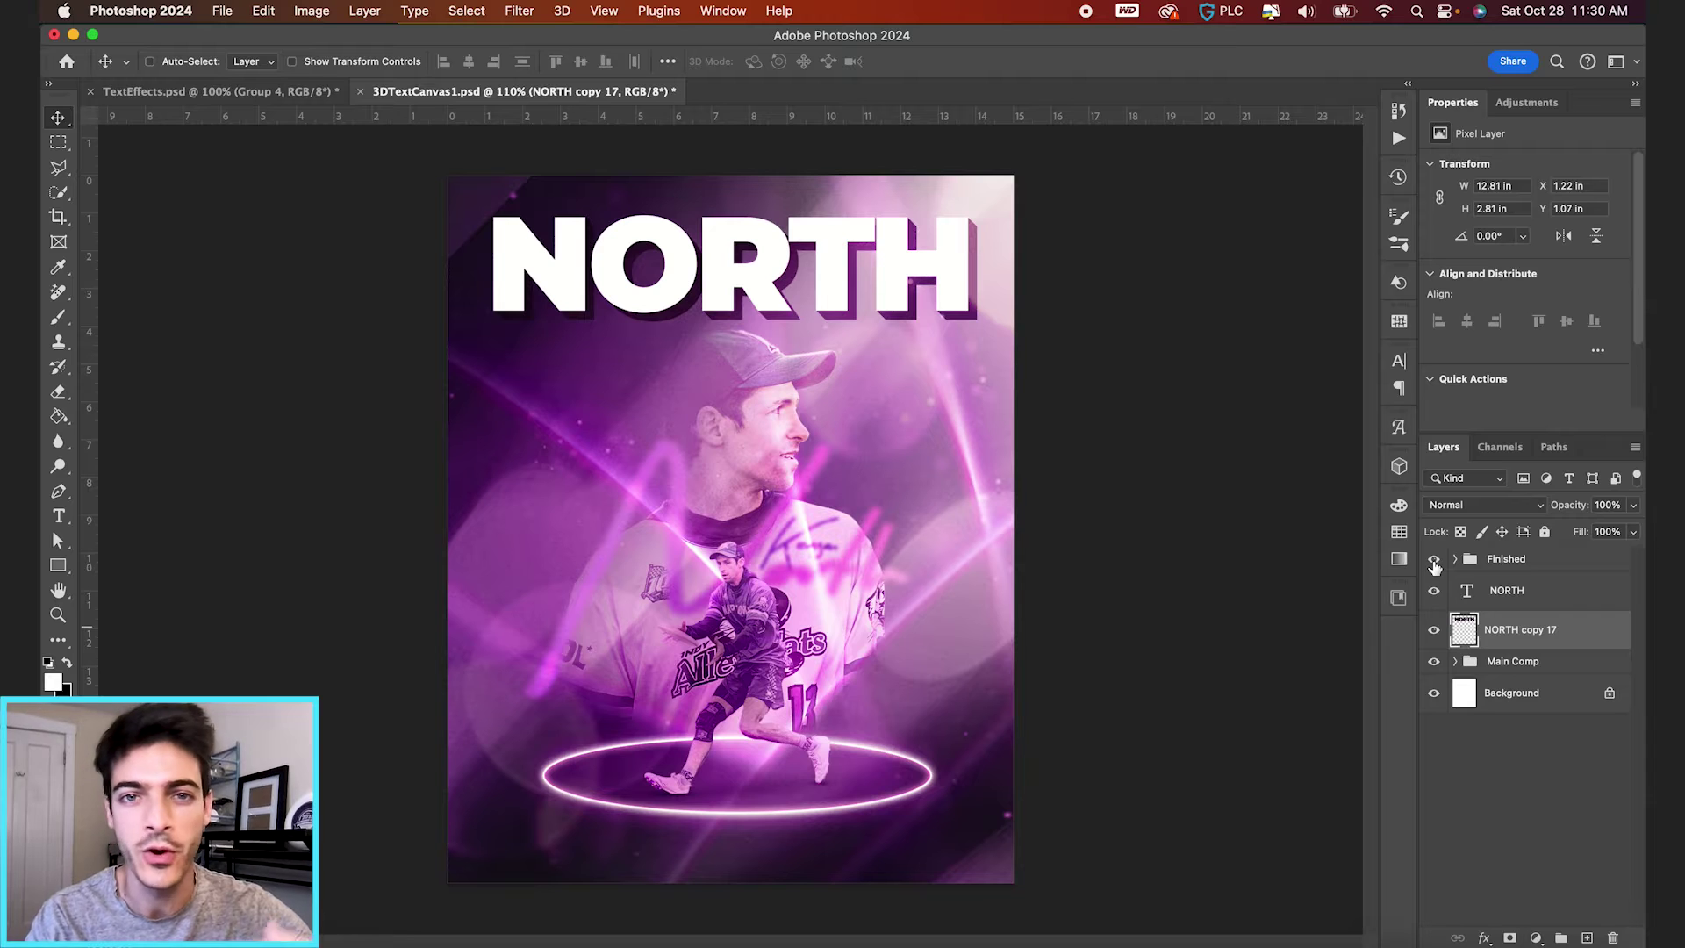
scroll(680, 676, up, 5)
scroll(849, 432, up, 10)
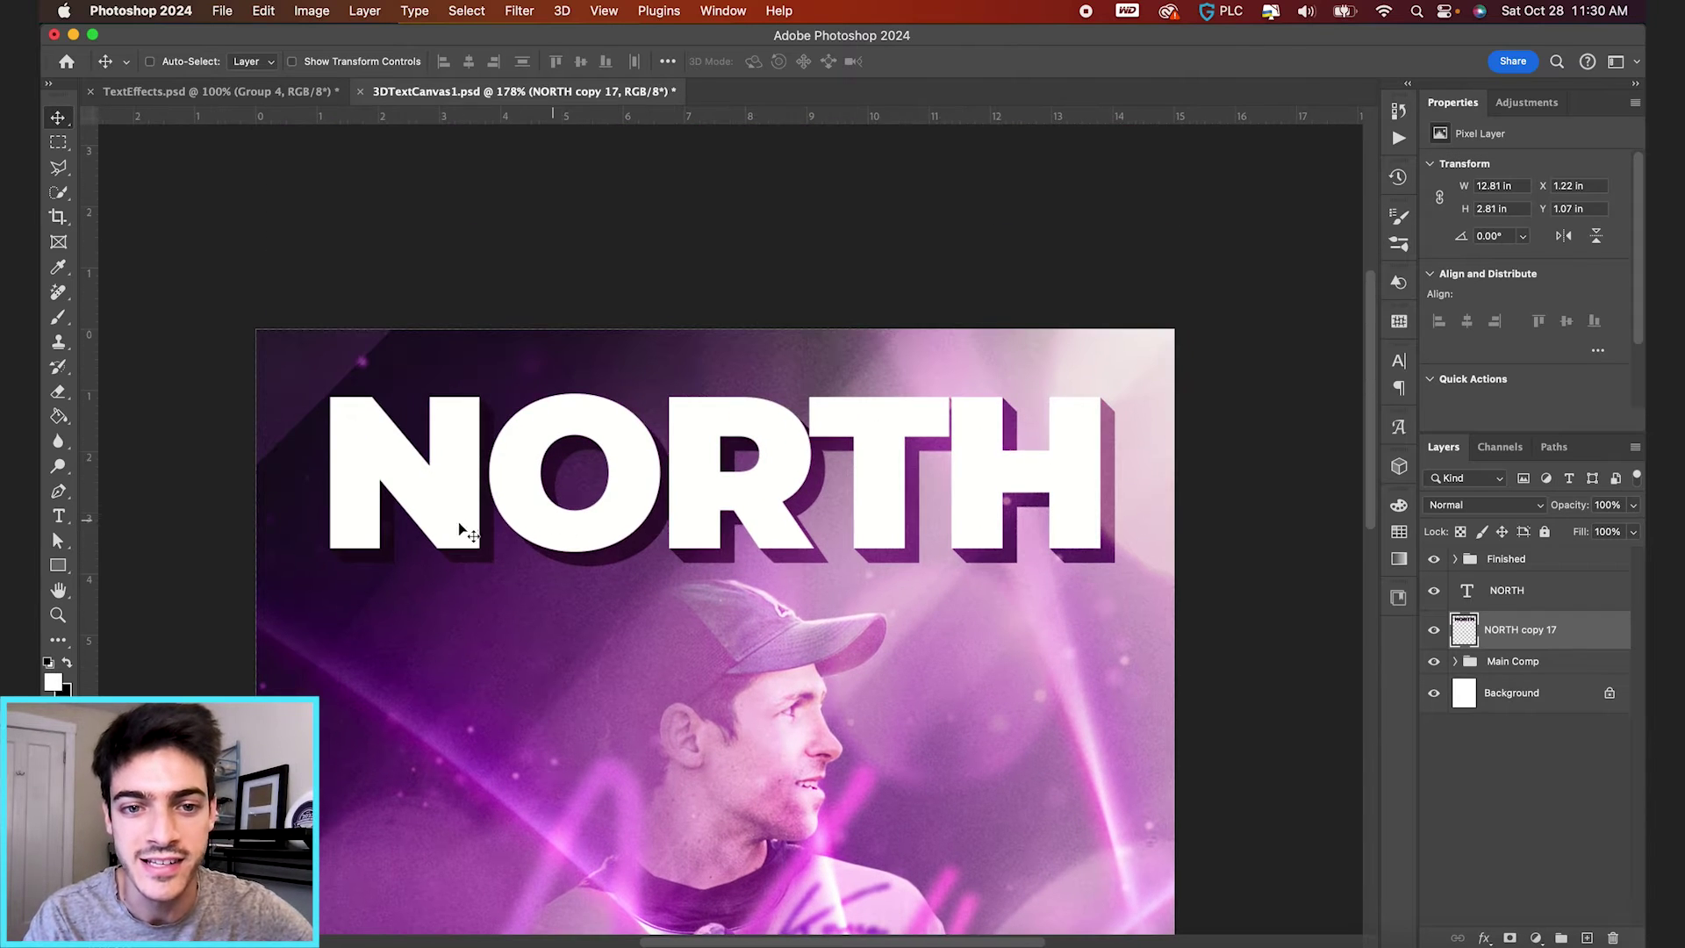
click(1434, 560)
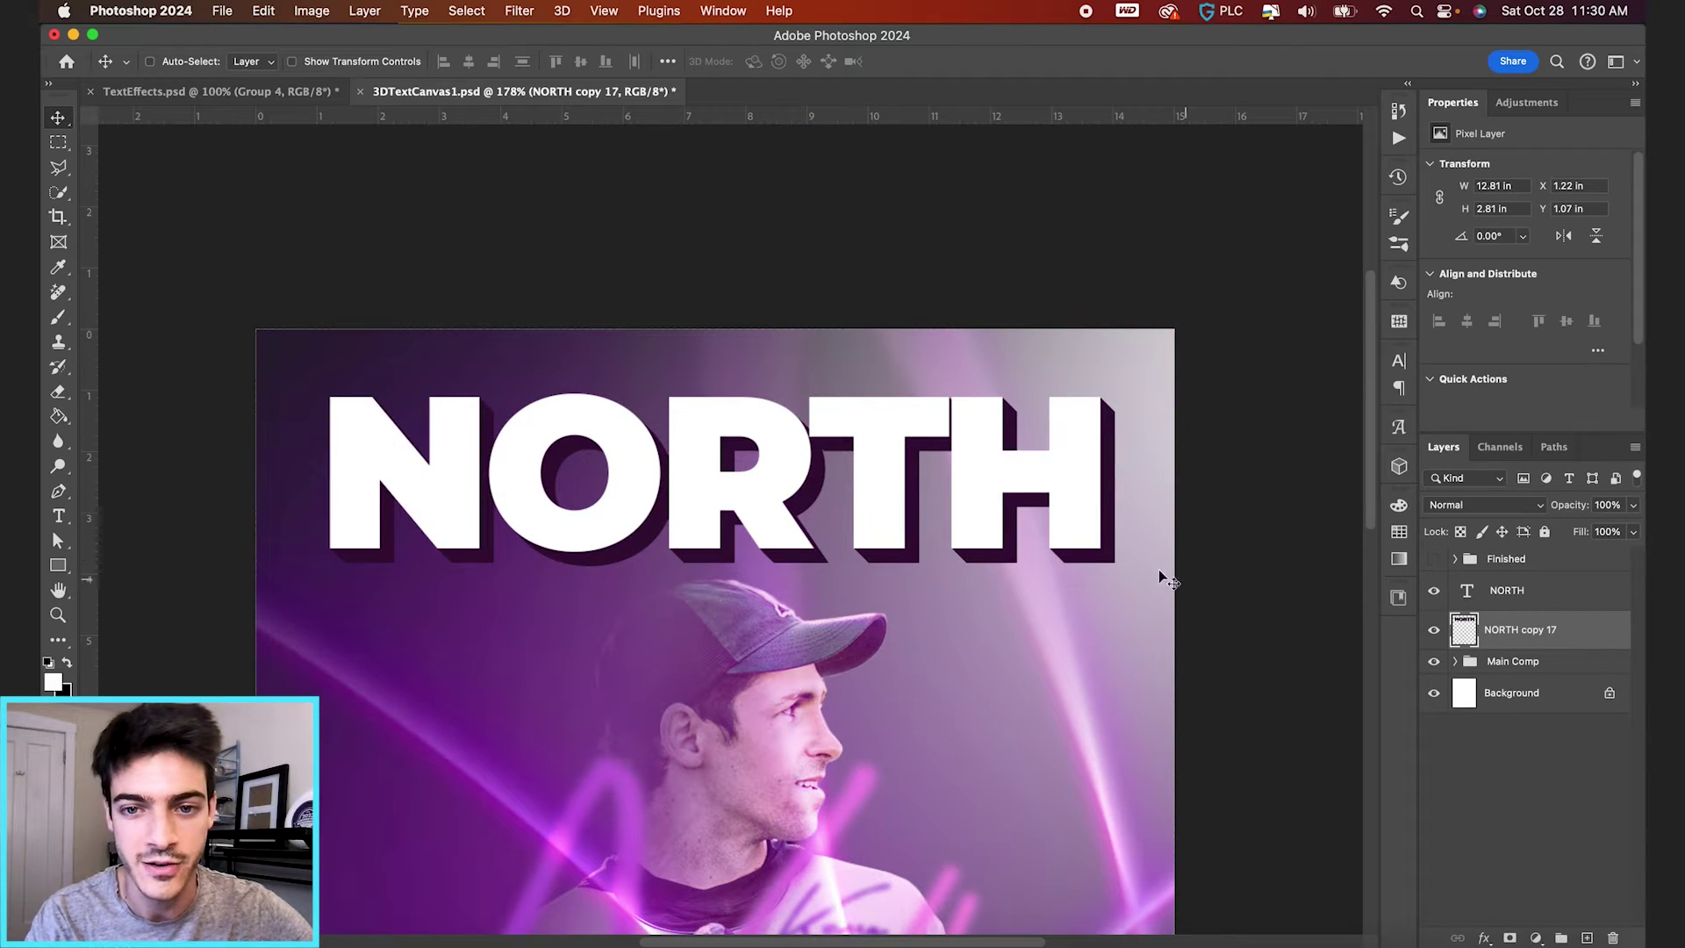
key(super+0)
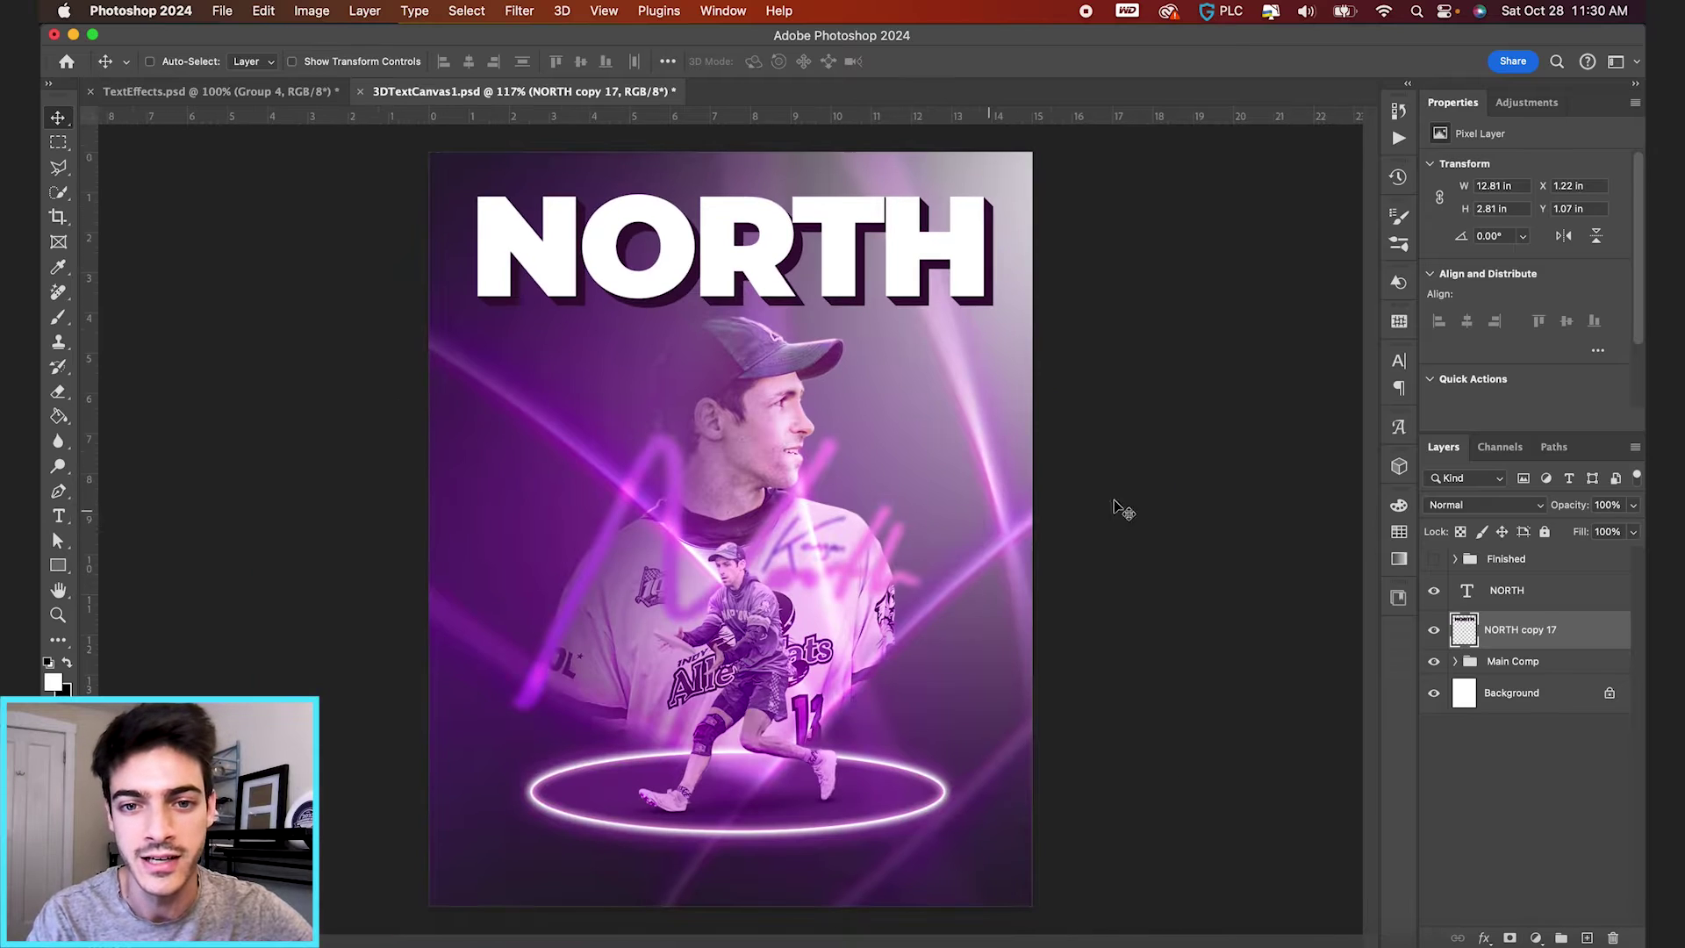
click(1434, 561)
click(1455, 559)
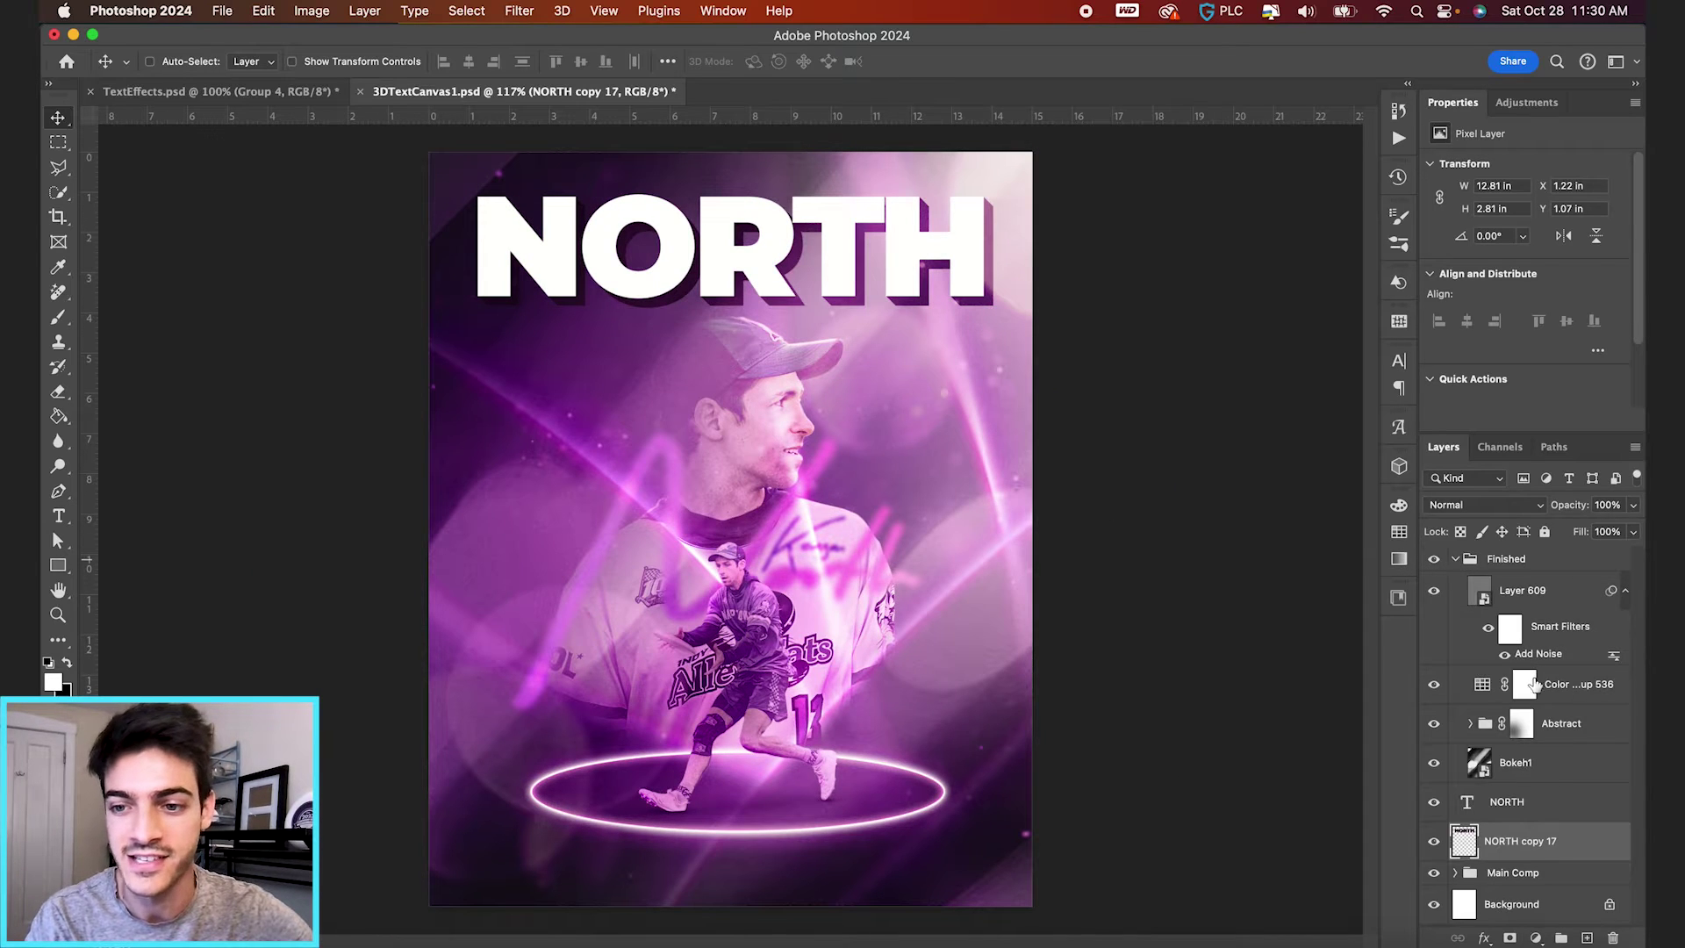
click(1434, 763)
click(1434, 762)
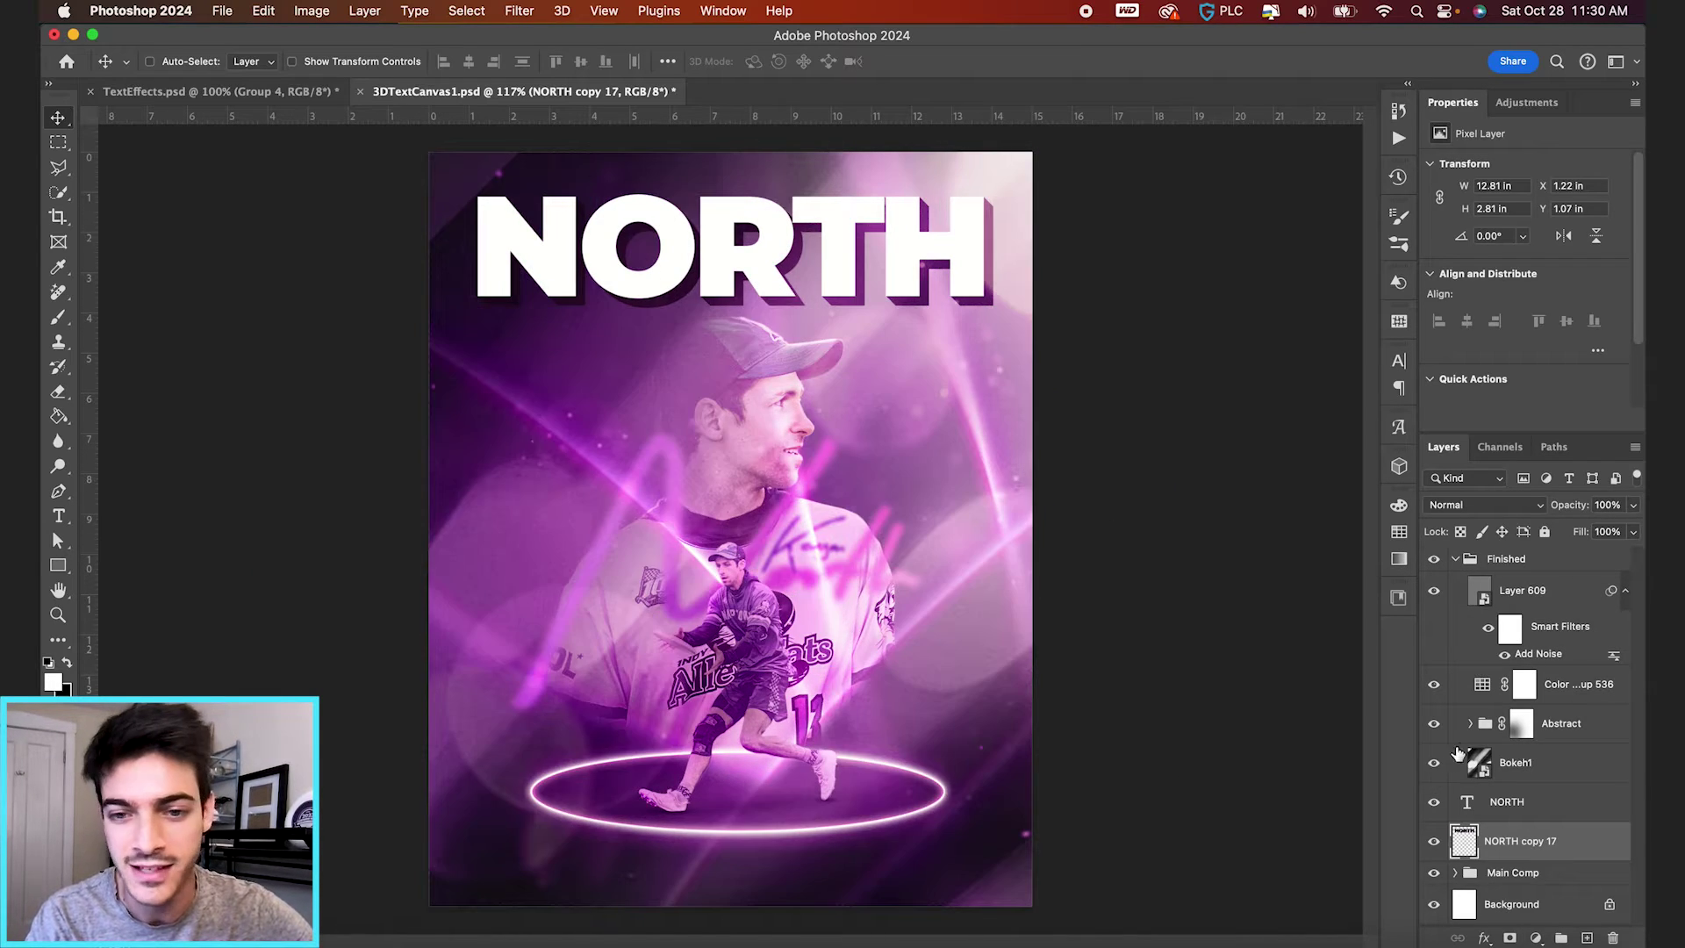
click(1470, 724)
click(1434, 801)
click(1434, 801)
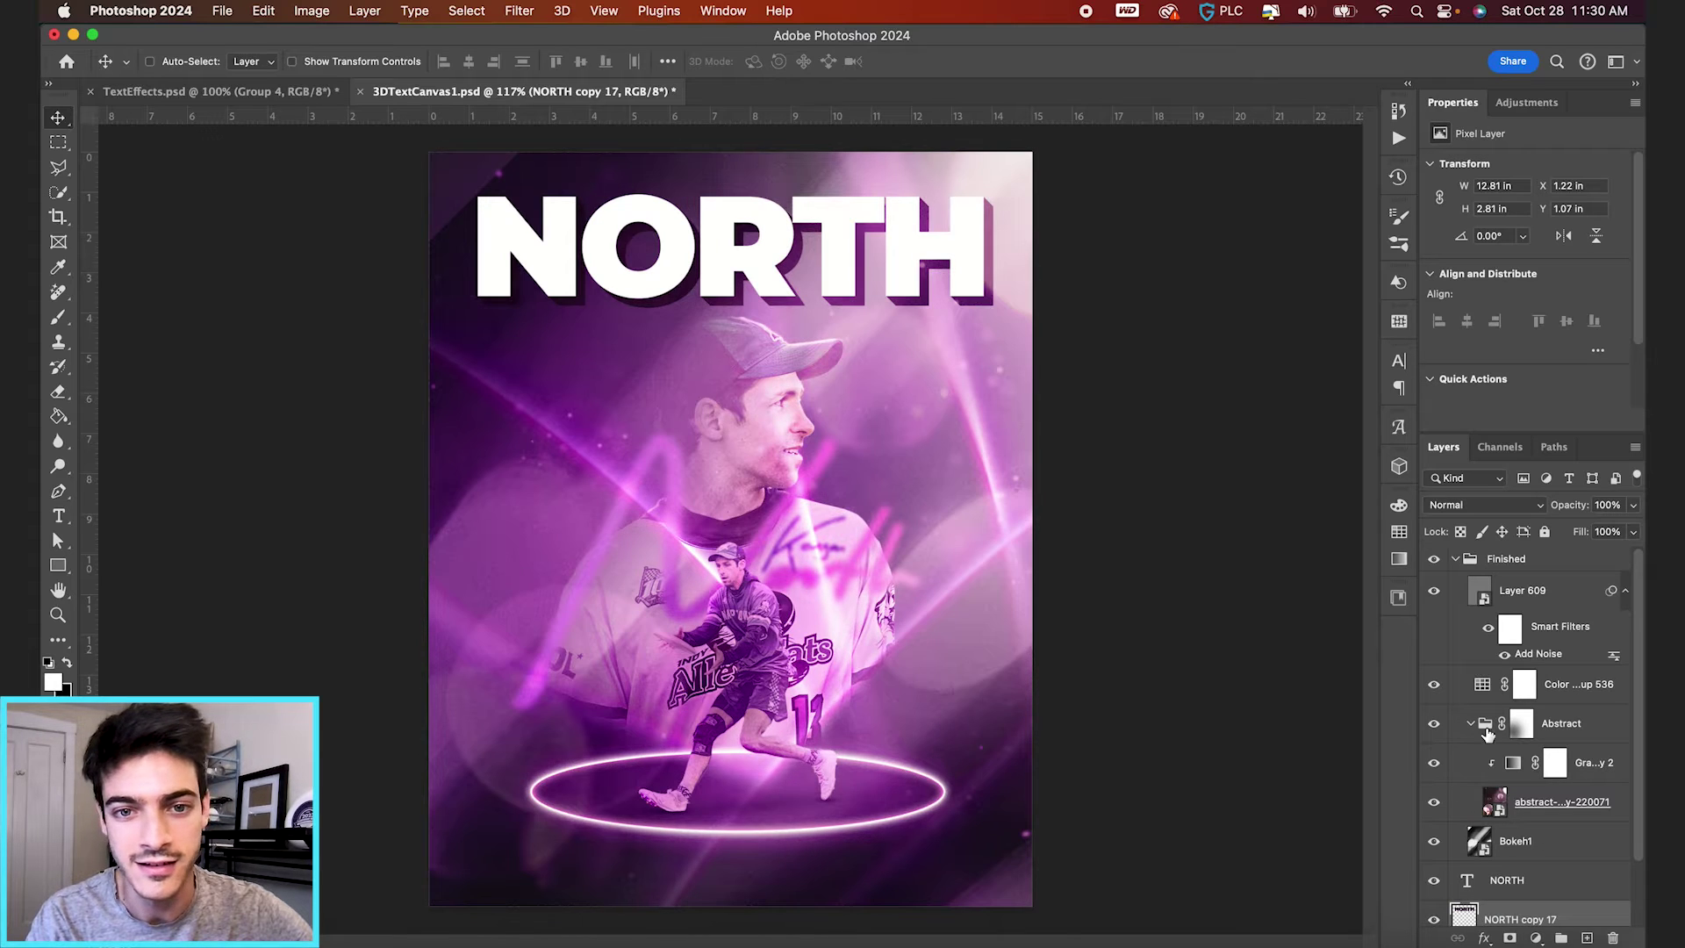
click(1471, 724)
click(1455, 559)
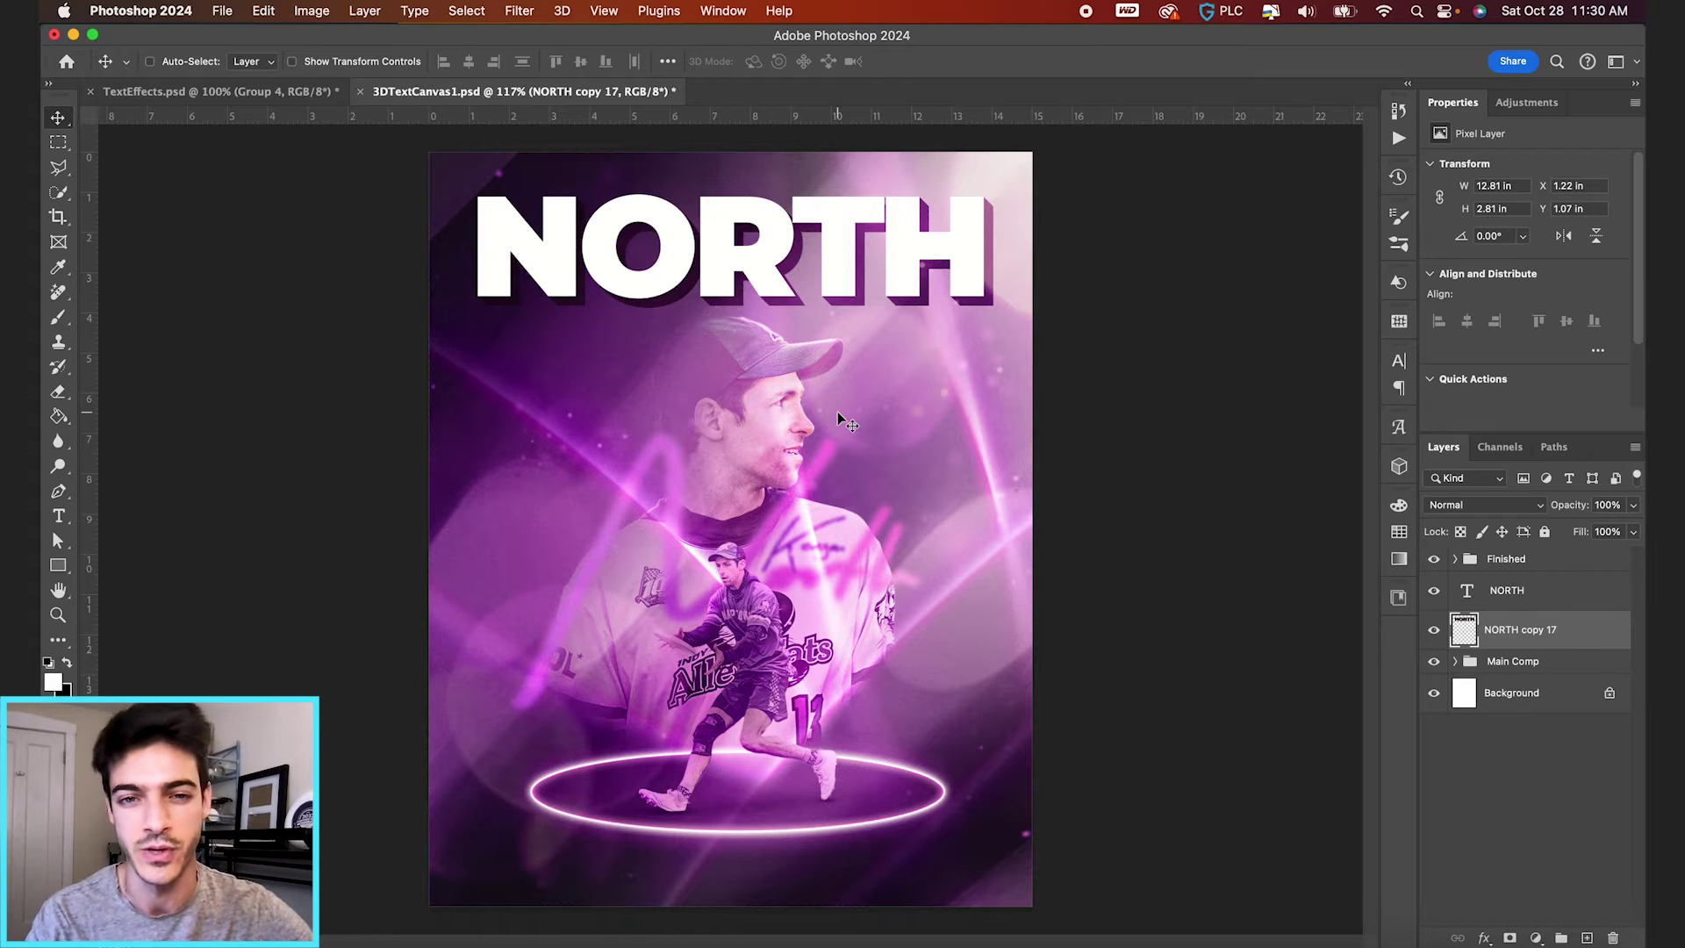
Hide the merged NORTH copy 17 extrusion and select the NORTH text layer
key(alt+bracketright)
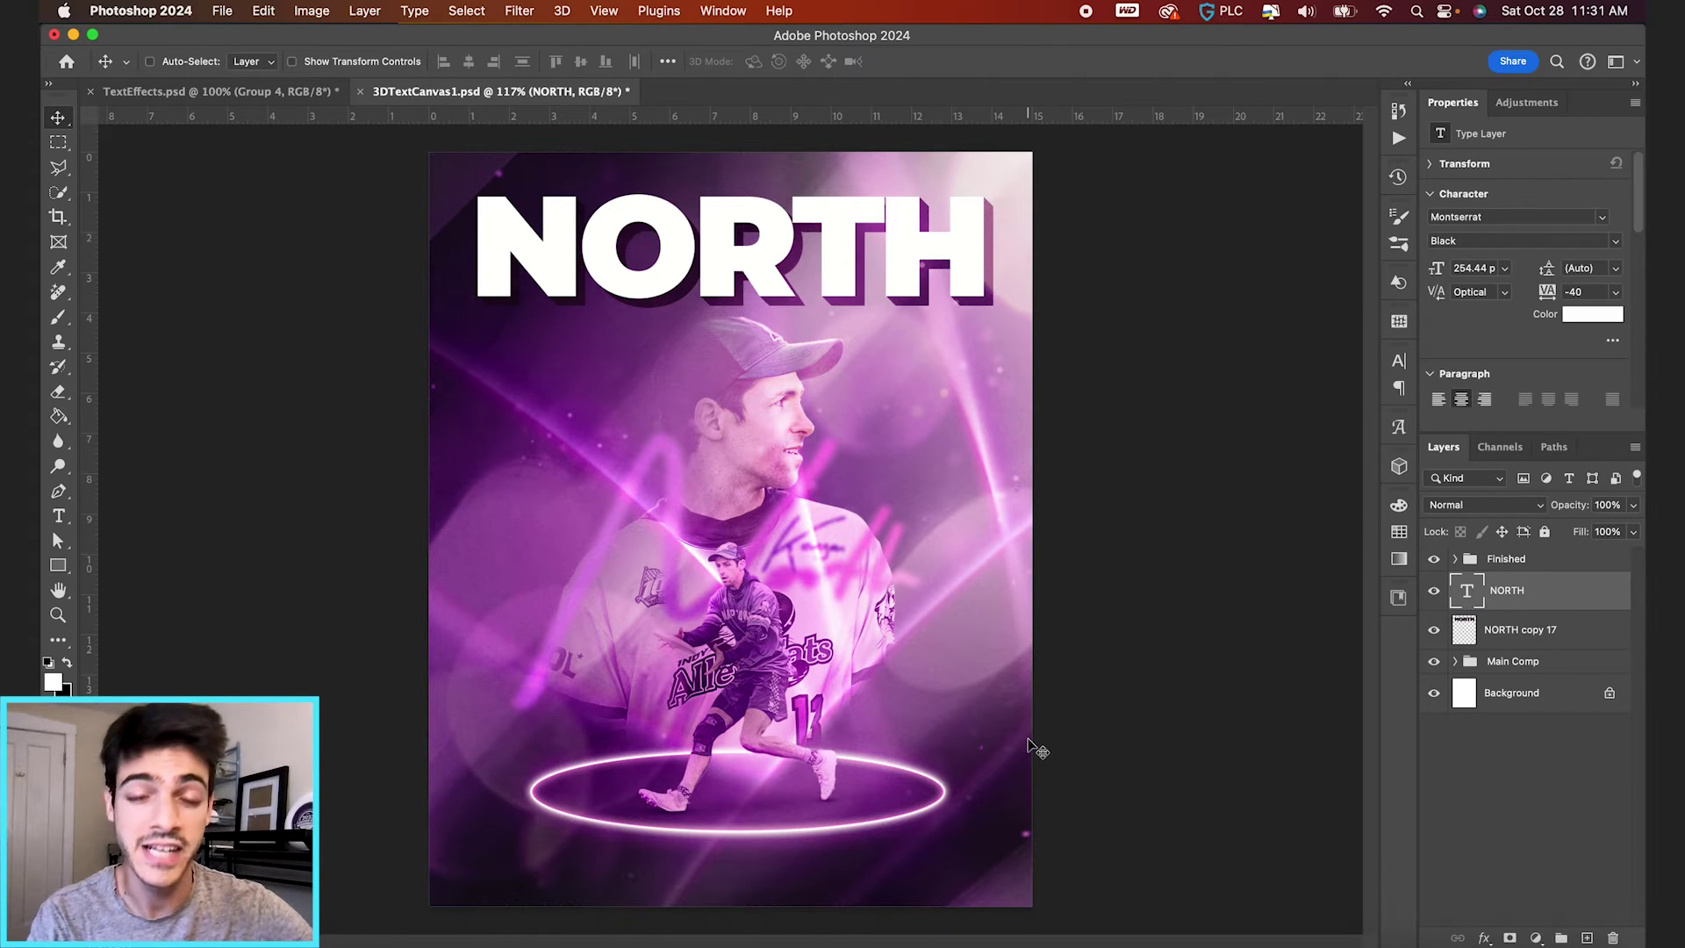
click(1434, 631)
click(1478, 636)
scroll(781, 377, up, 3)
scroll(307, 599, up, 3)
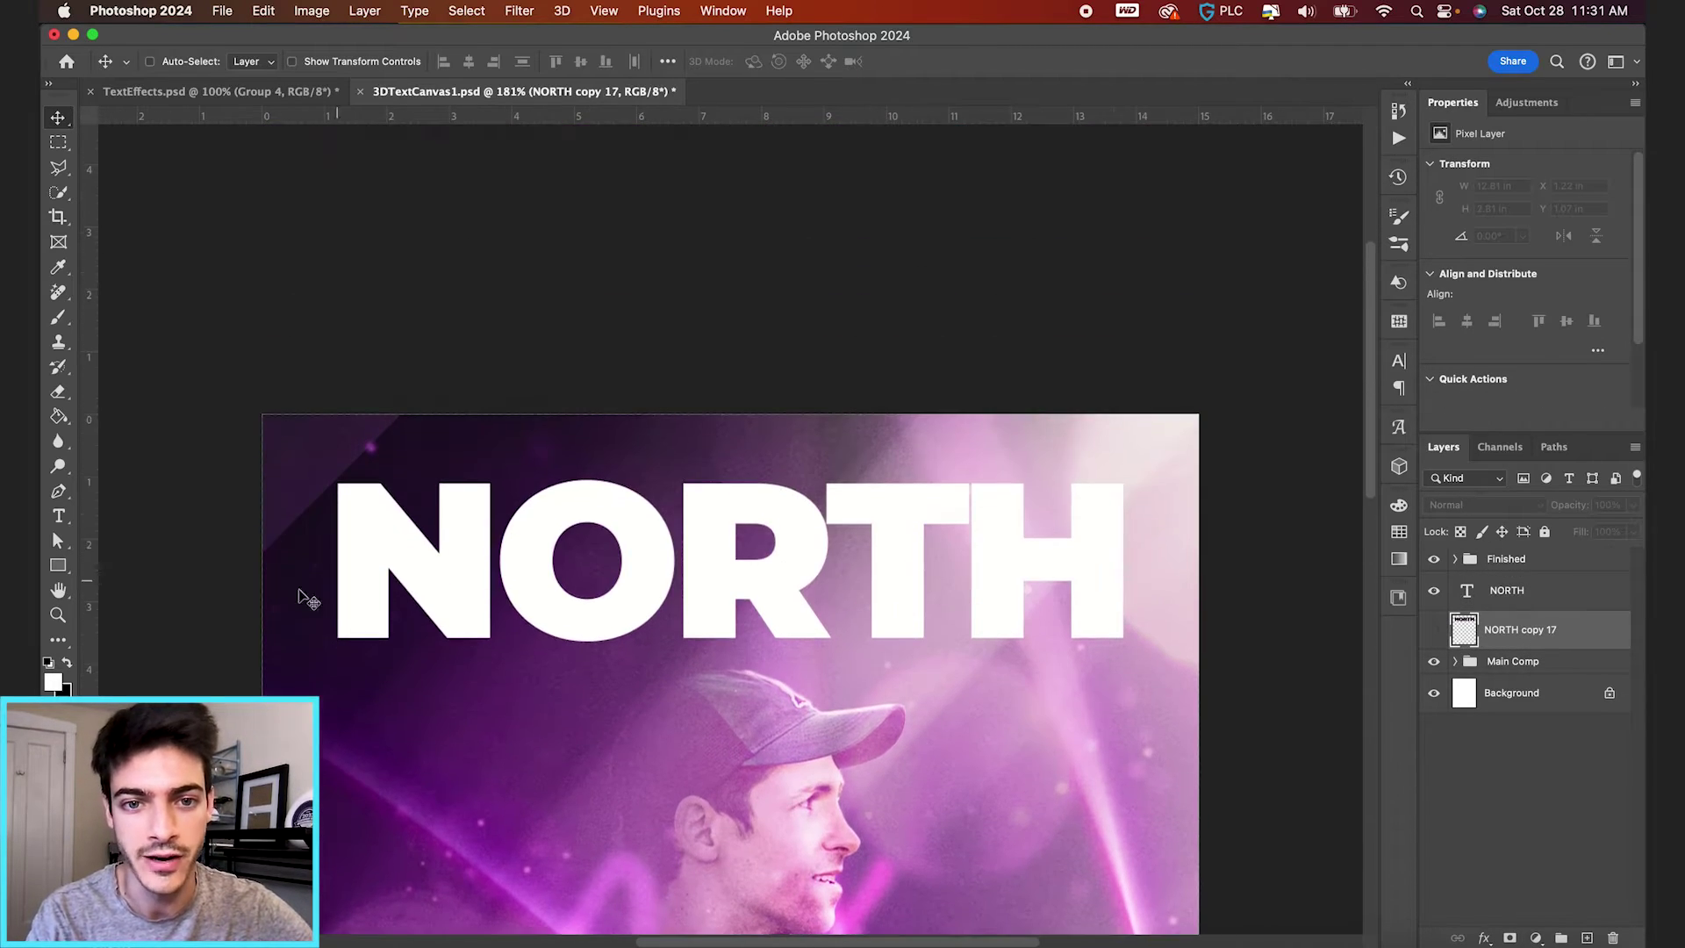
click(1478, 600)
Give NORTH a purple Multiply drop shadow: 82% opacity, 100 px distance, 21 px size
click(1484, 937)
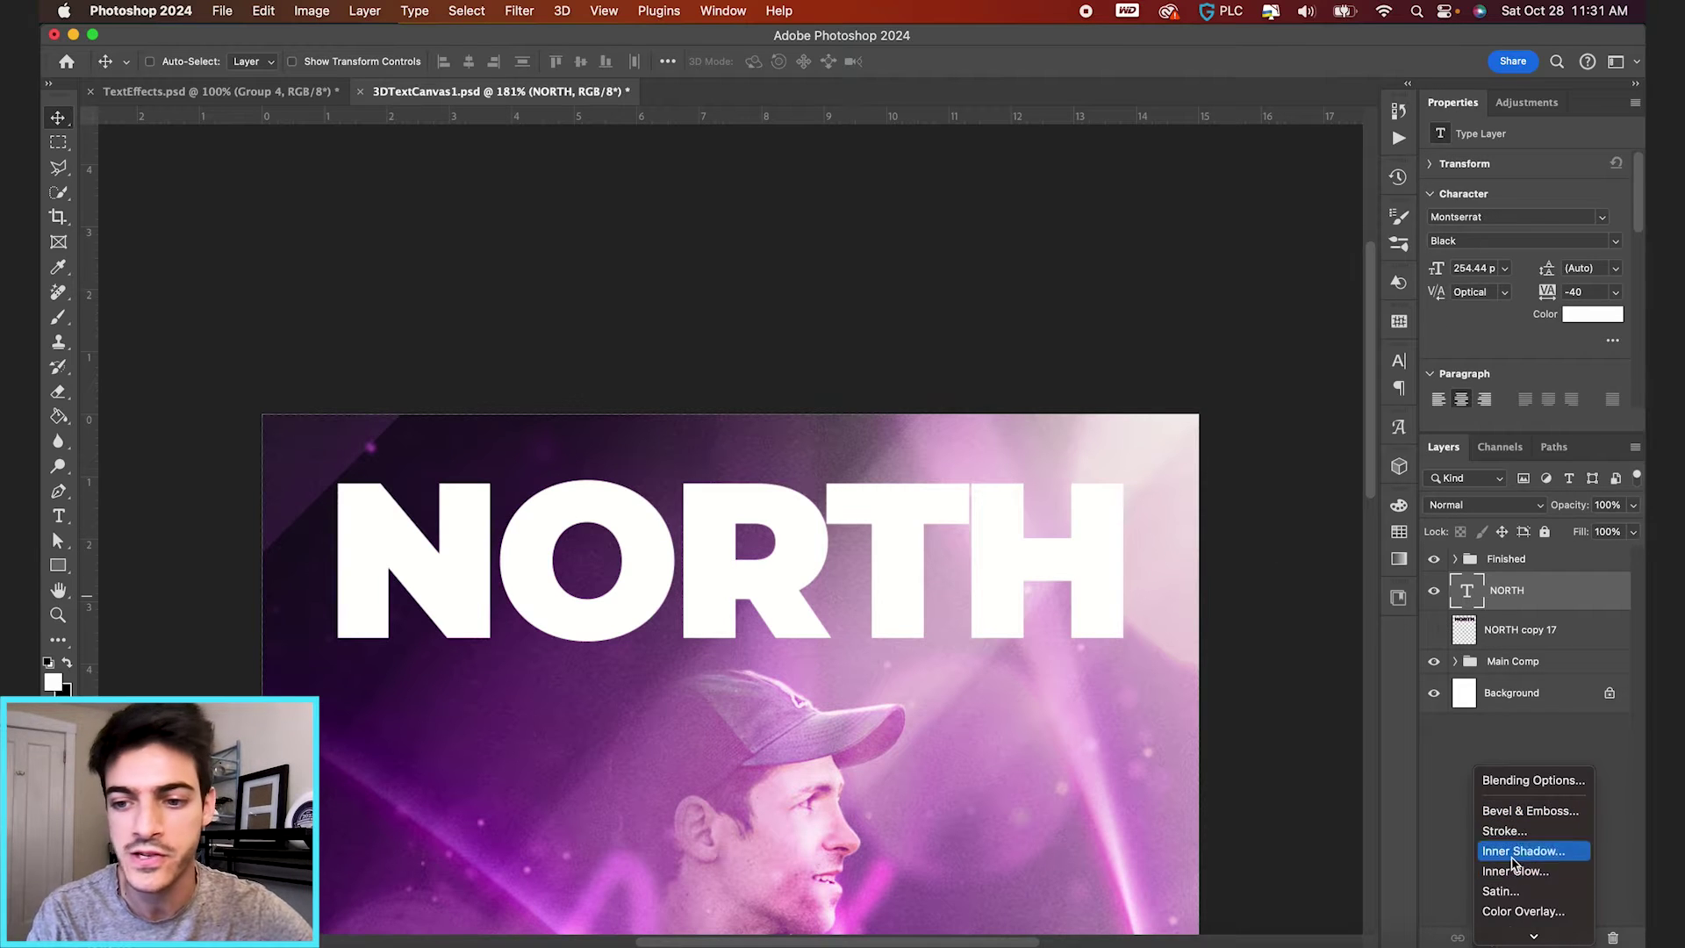
mouse_move(1503, 932)
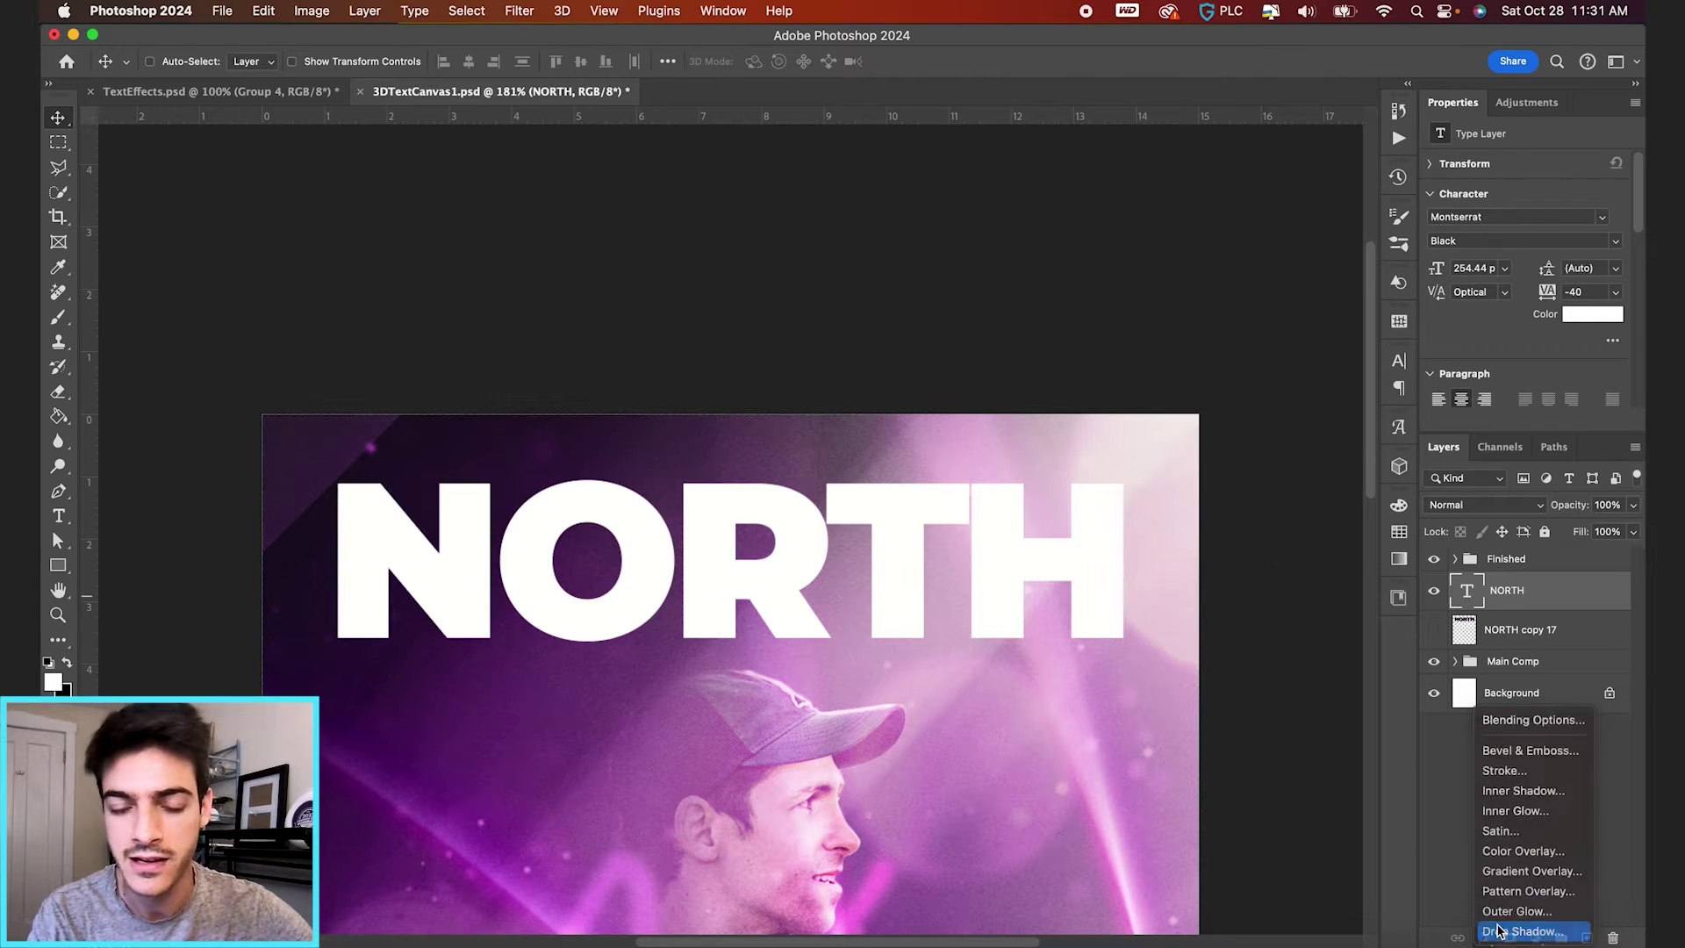
click(1501, 931)
drag(1229, 312, 1323, 157)
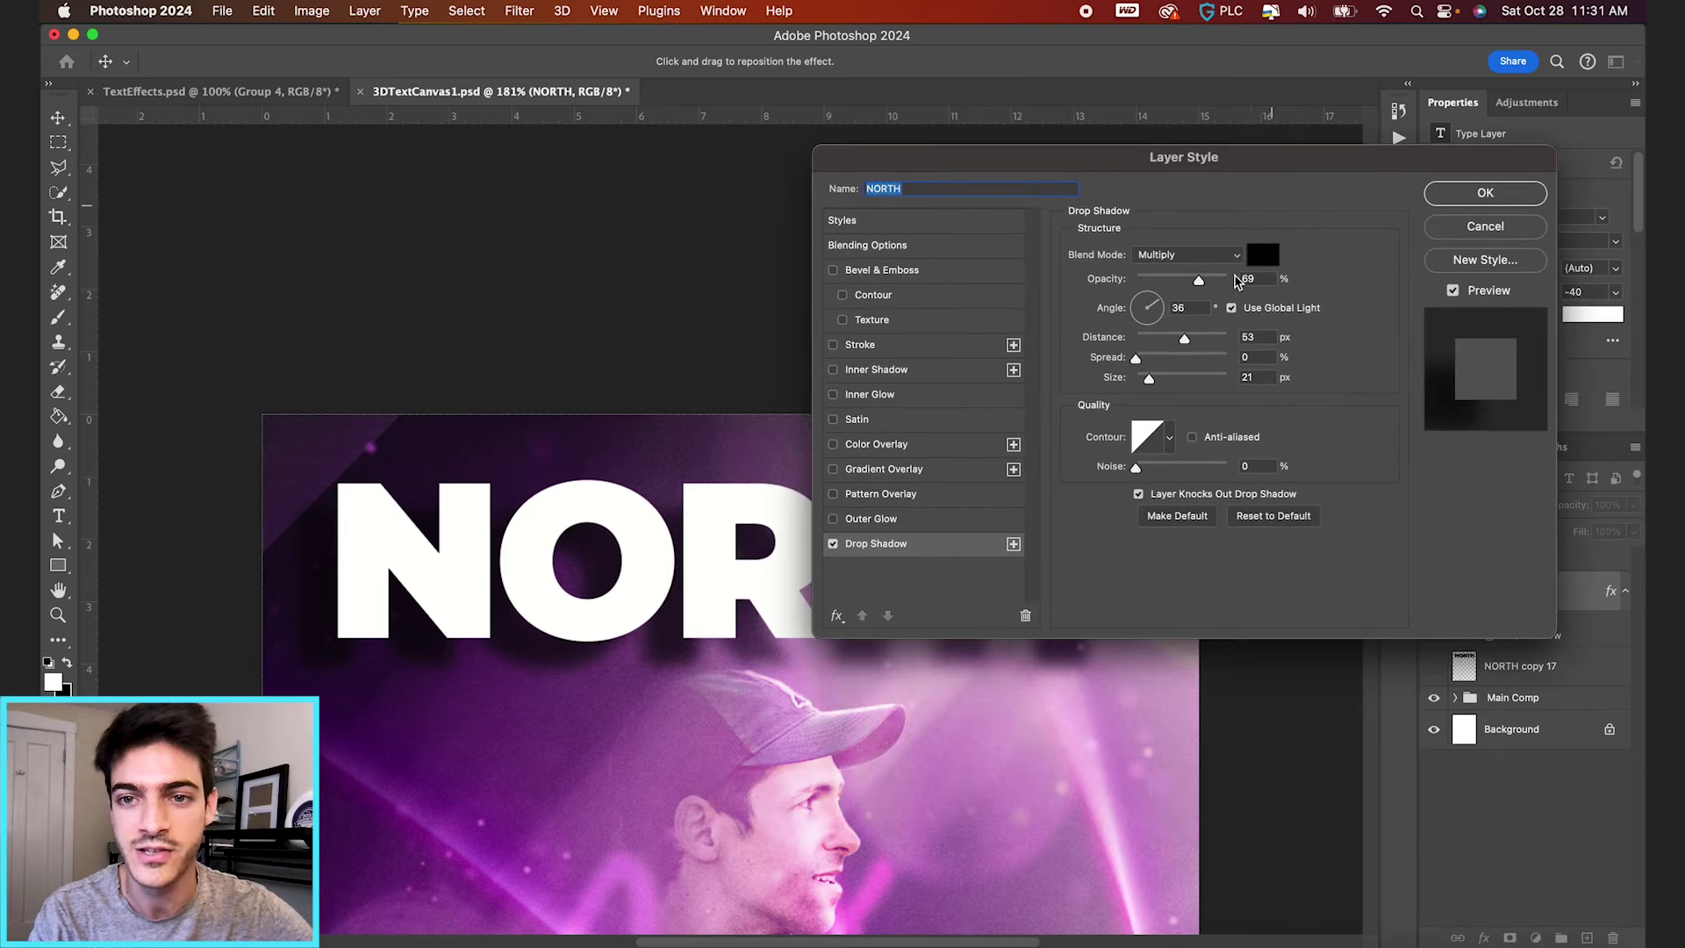
drag(1184, 339, 1206, 340)
drag(1144, 165, 1122, 46)
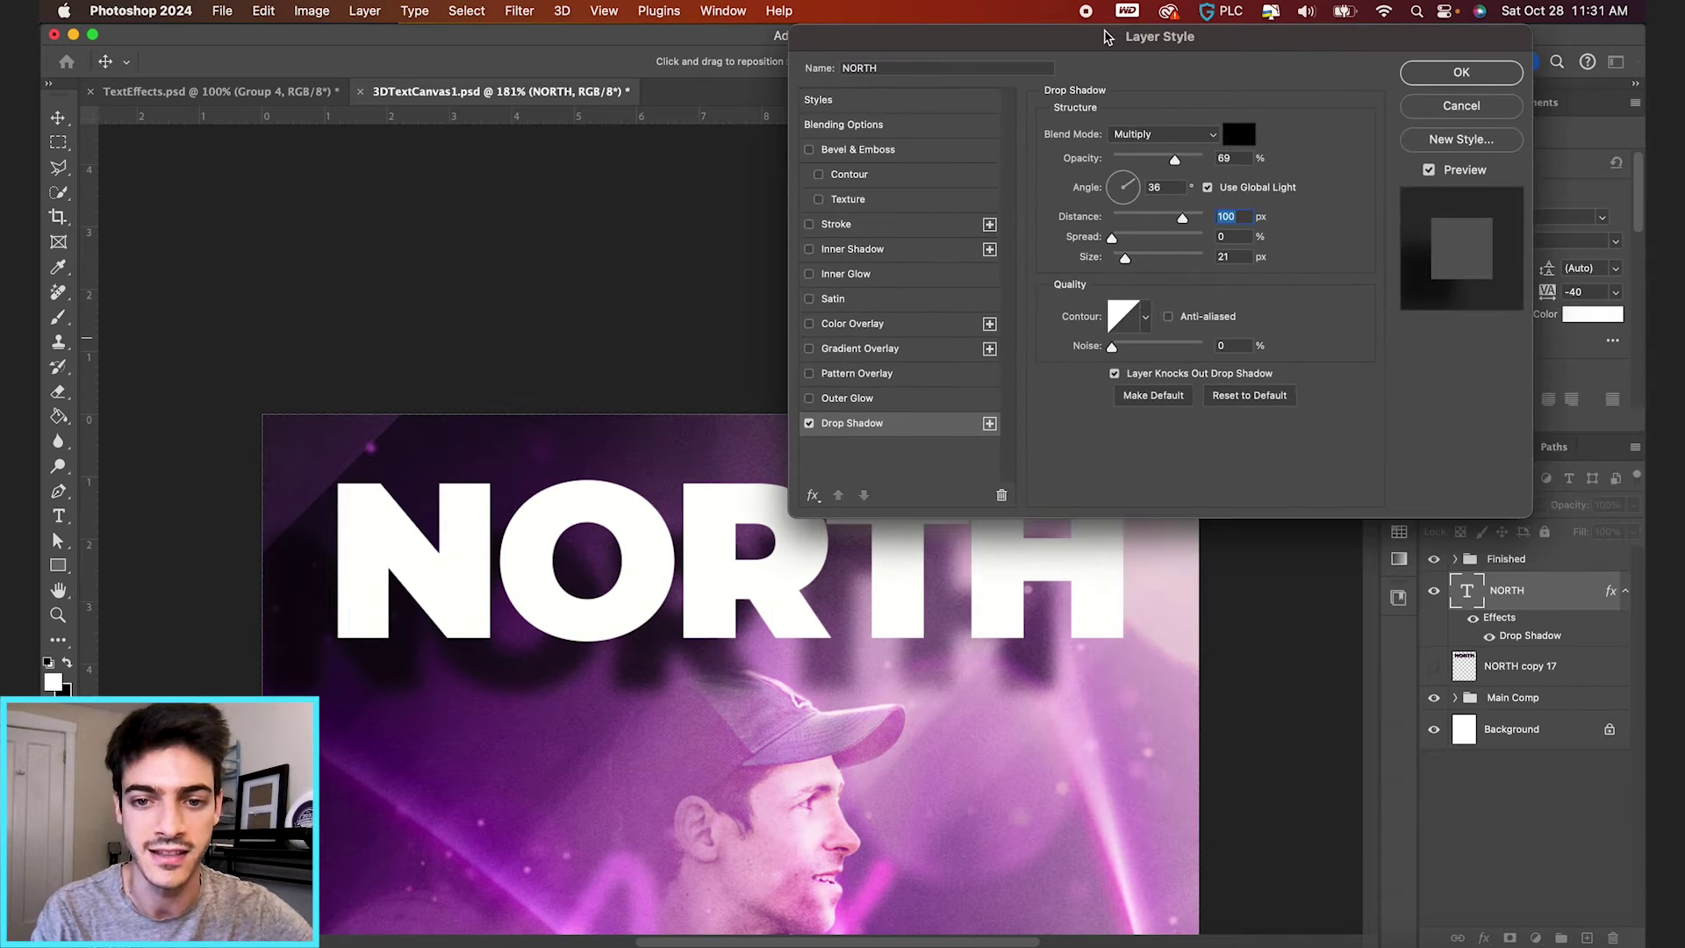
mouse_move(1177, 160)
mouse_down()
mouse_move(1148, 163)
mouse_move(1189, 163)
mouse_up()
click(1240, 133)
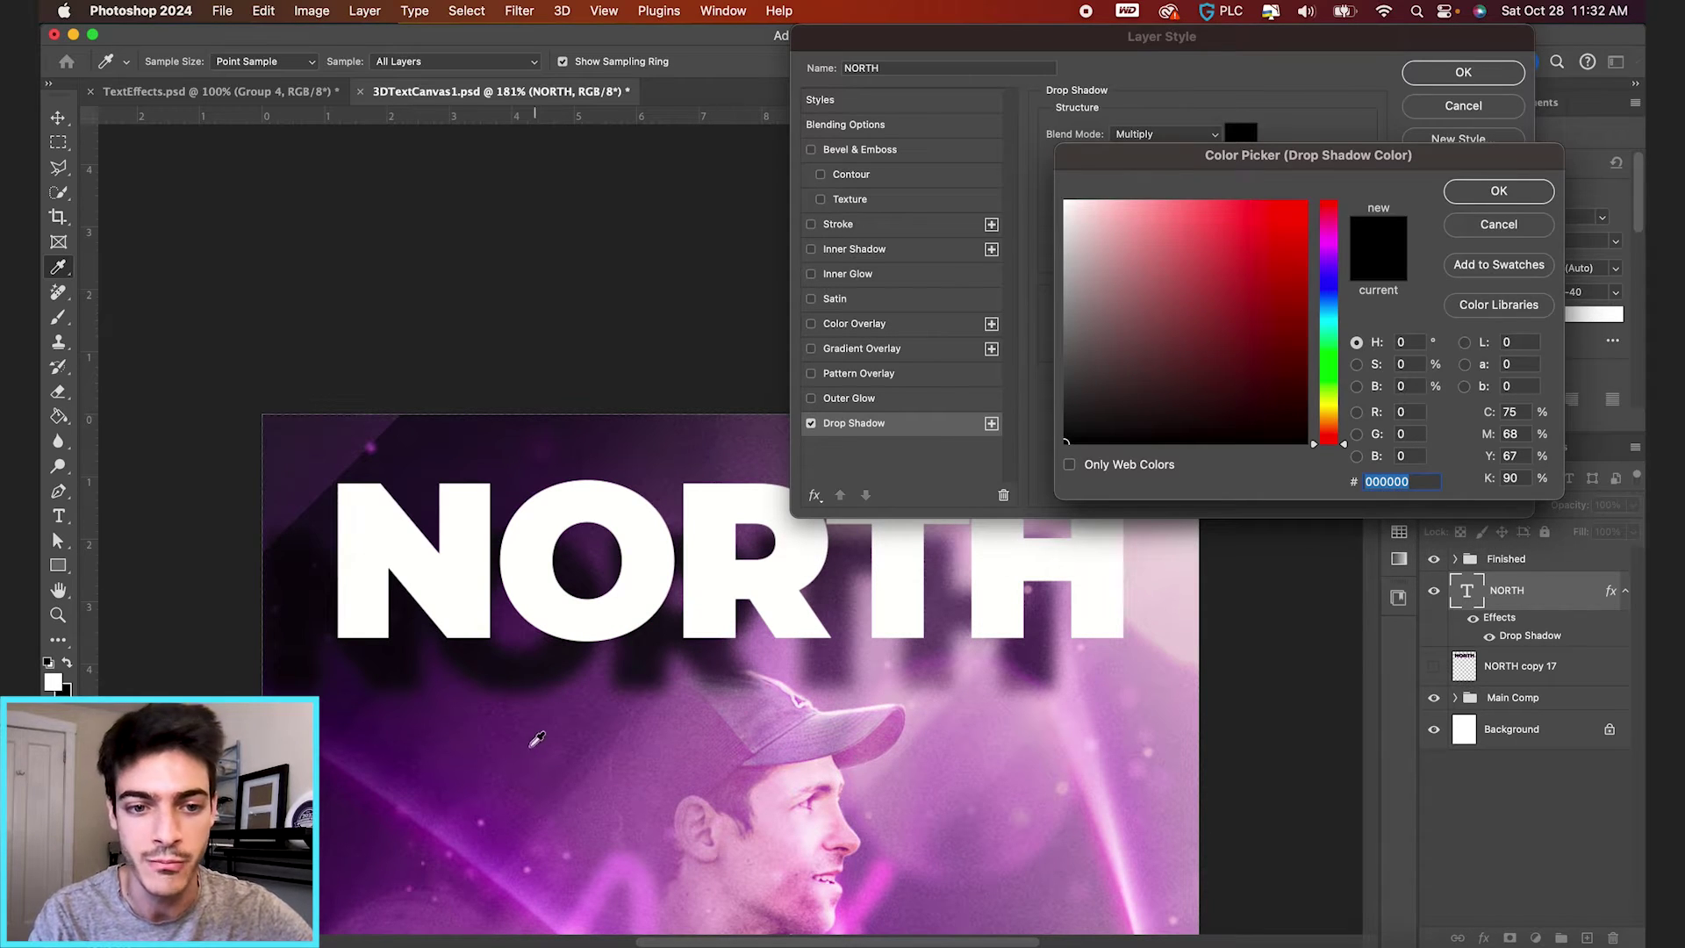
click(537, 740)
key(Return)
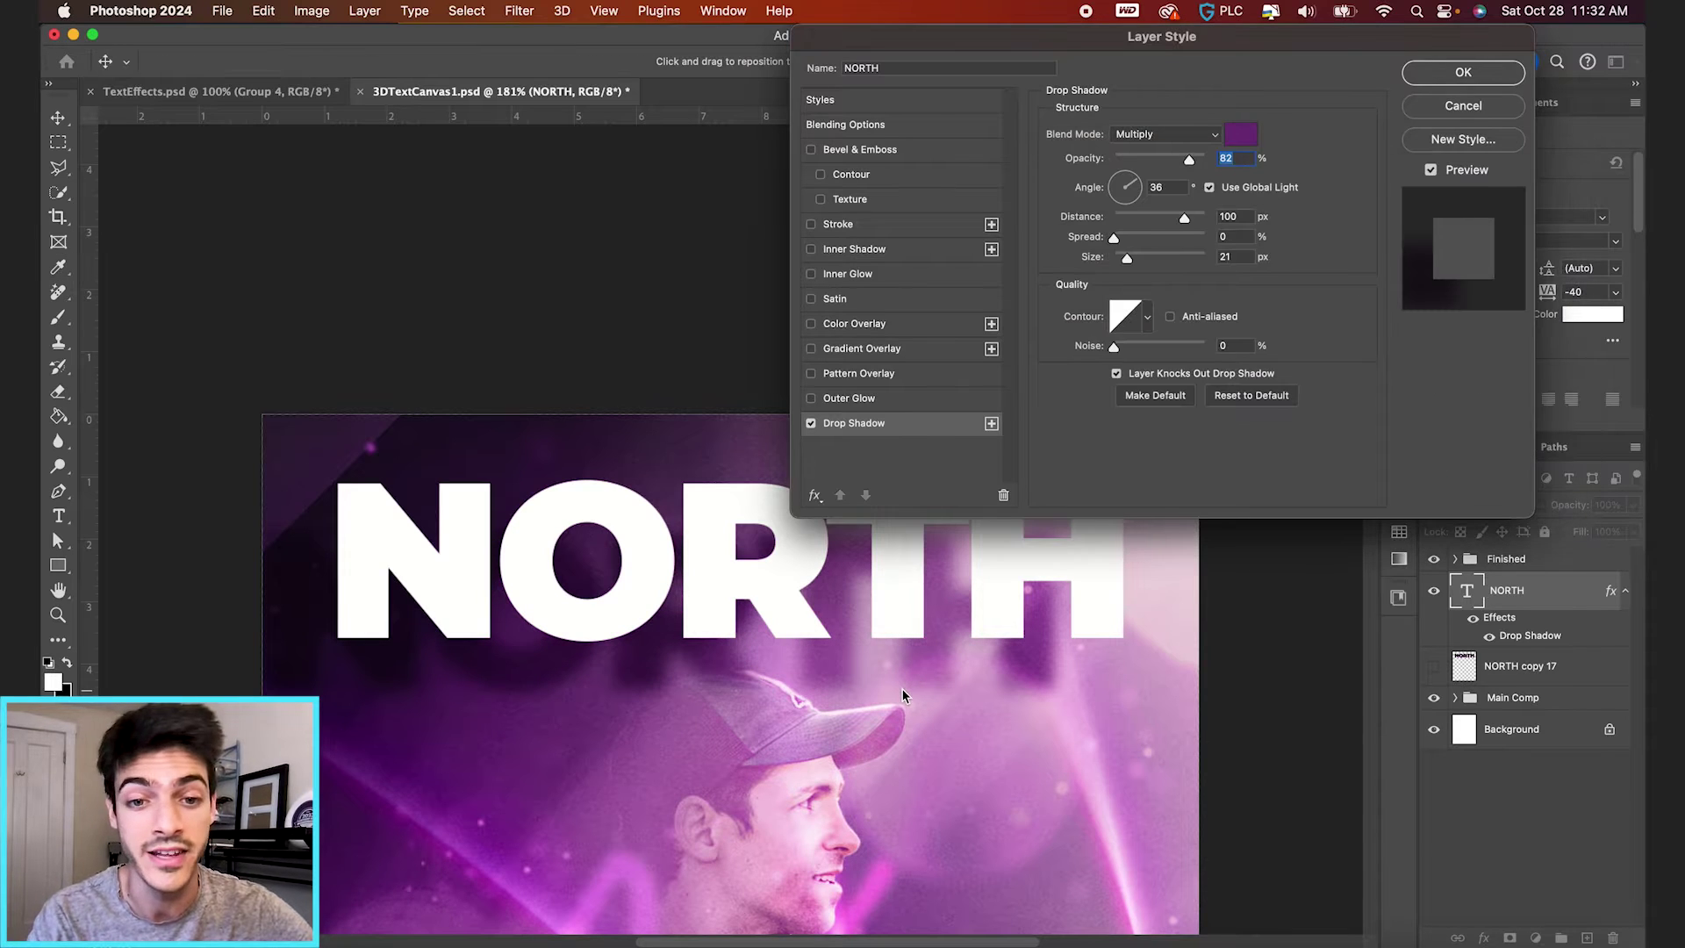
key(Return)
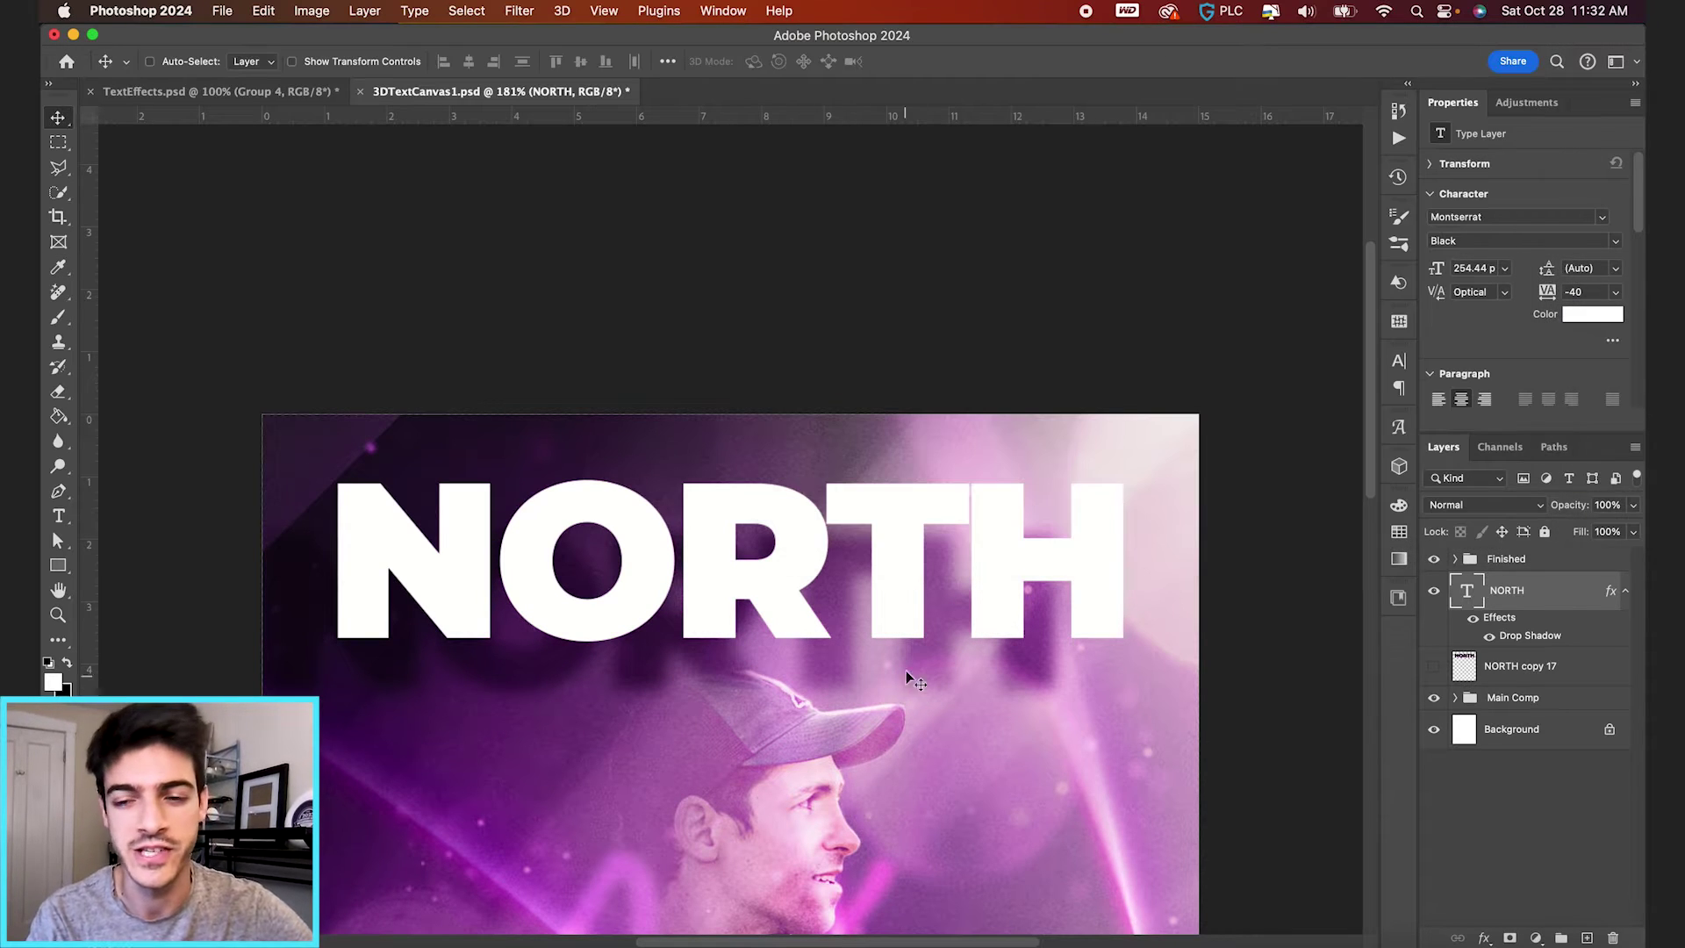
Hide NORTH's drop shadow, duplicate the layer, and make the original a black smart object
click(1477, 621)
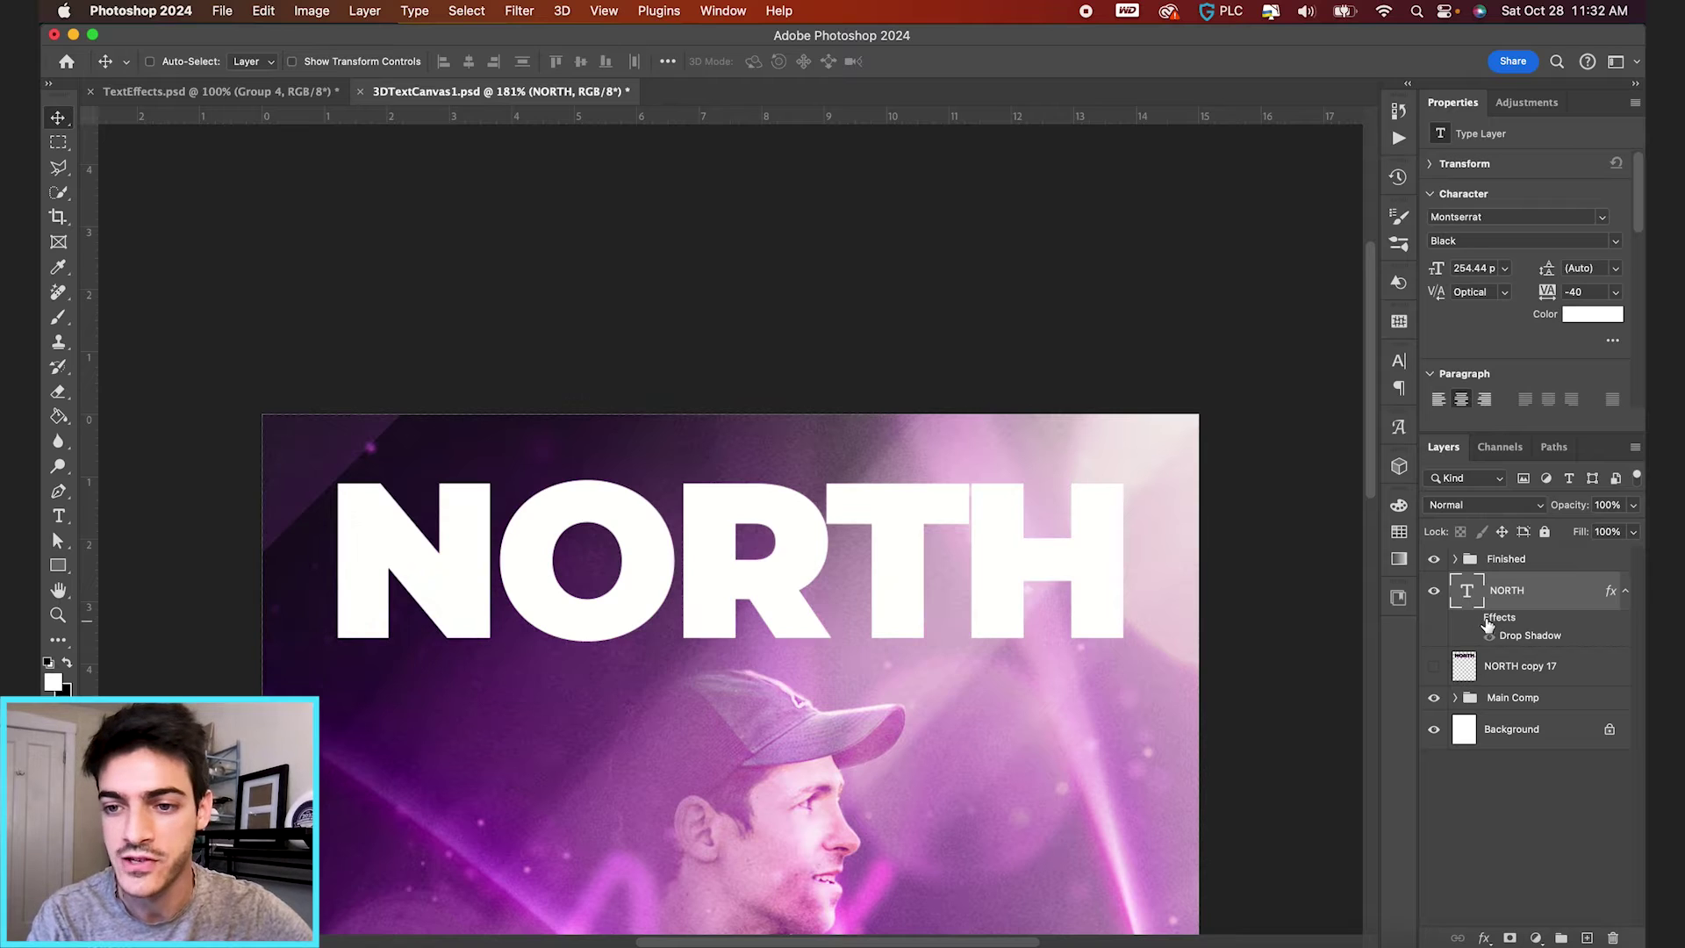
key(super+j)
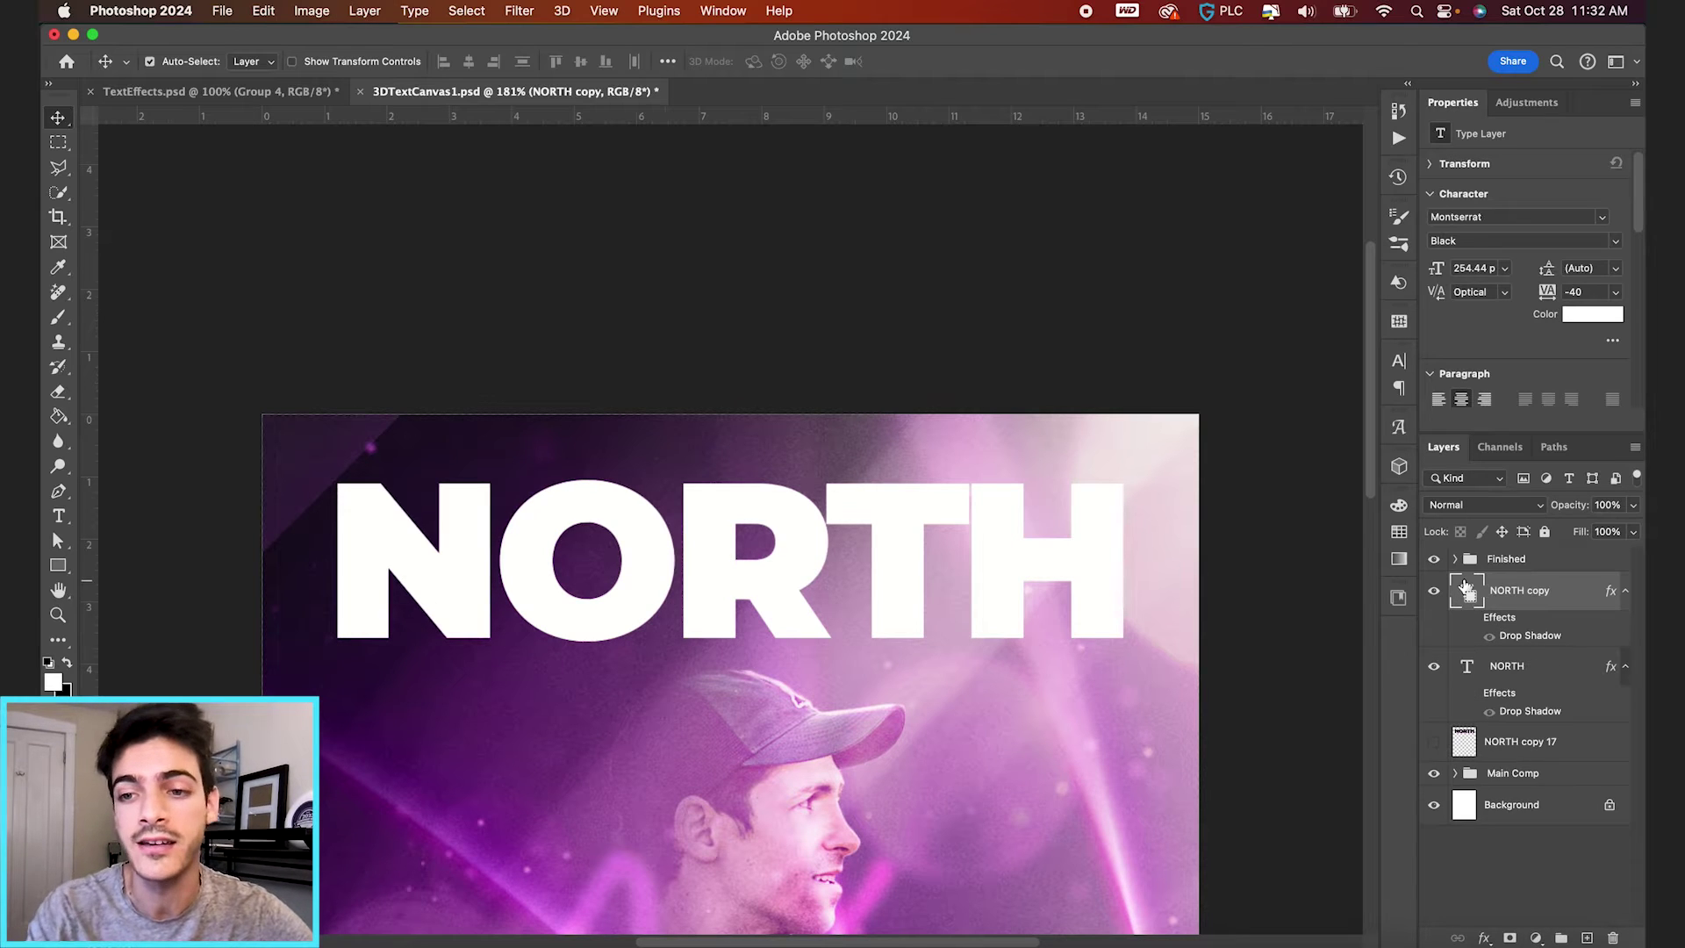
click(1471, 667)
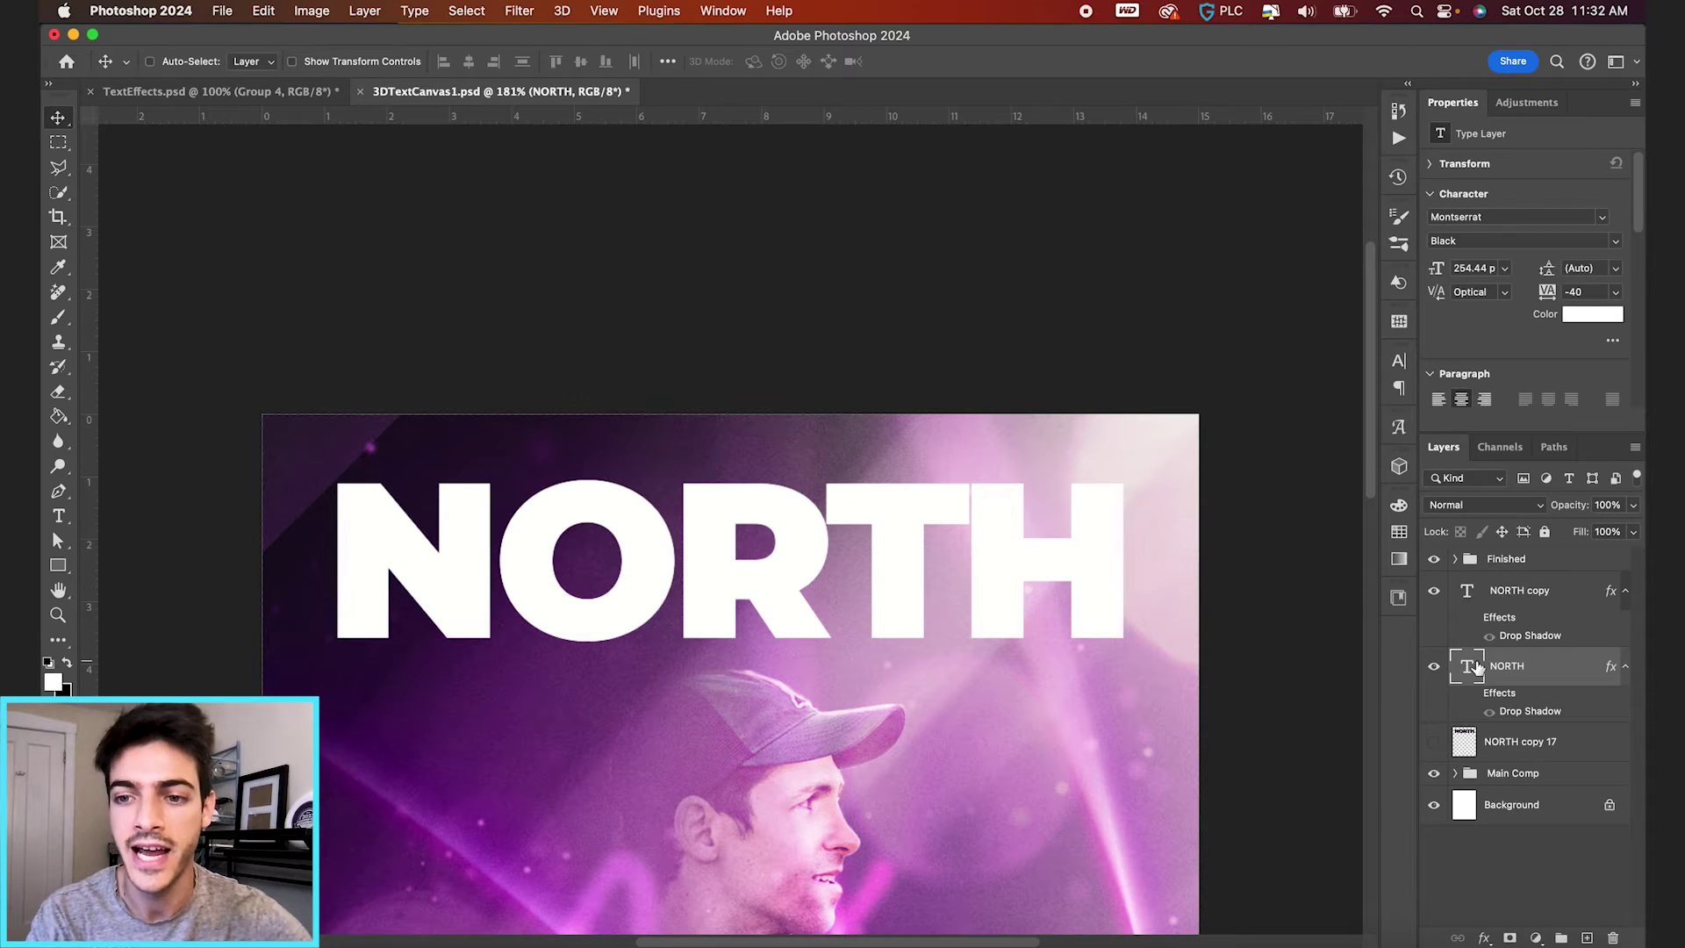
click(1399, 535)
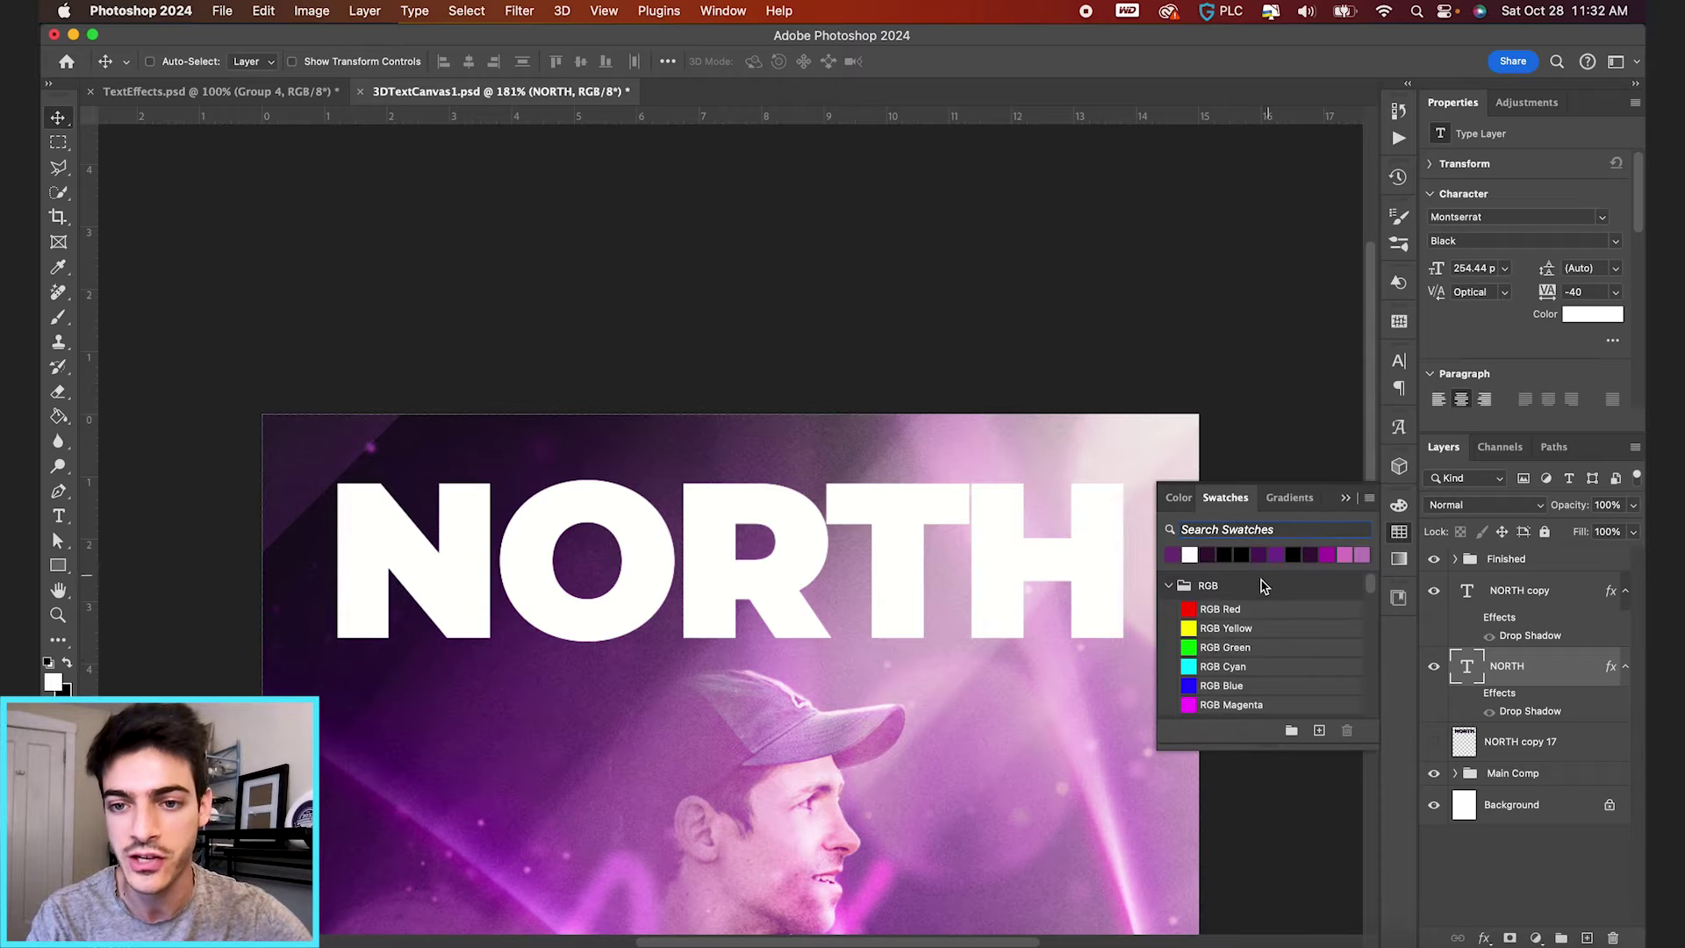
click(1224, 555)
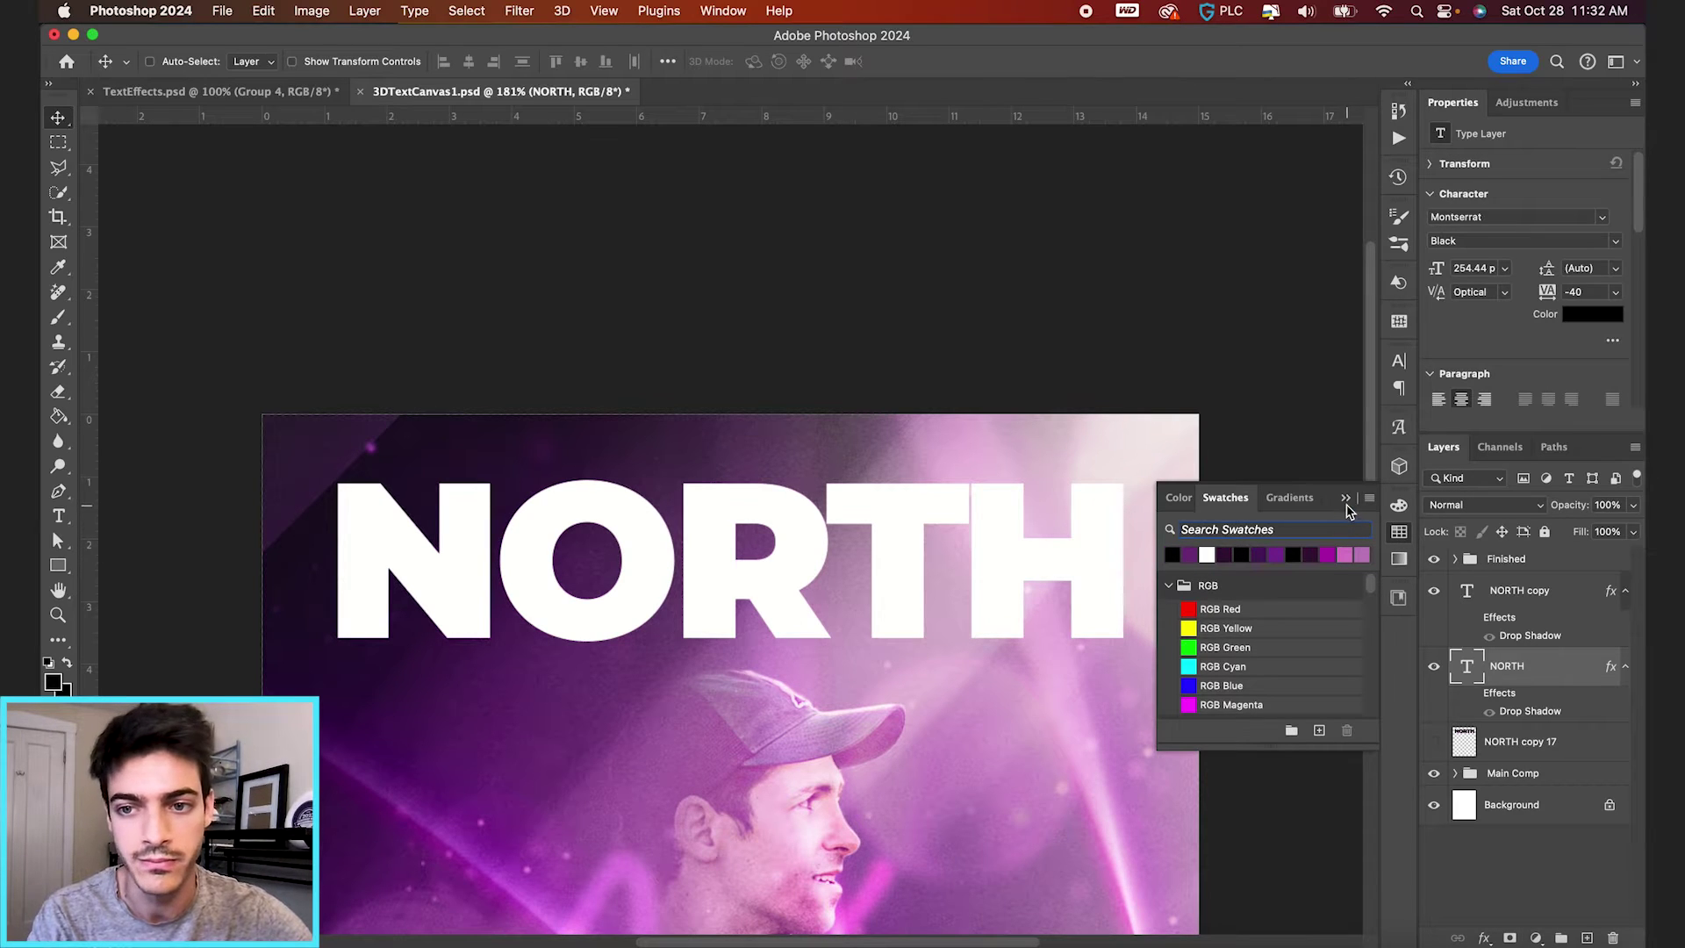
click(1346, 500)
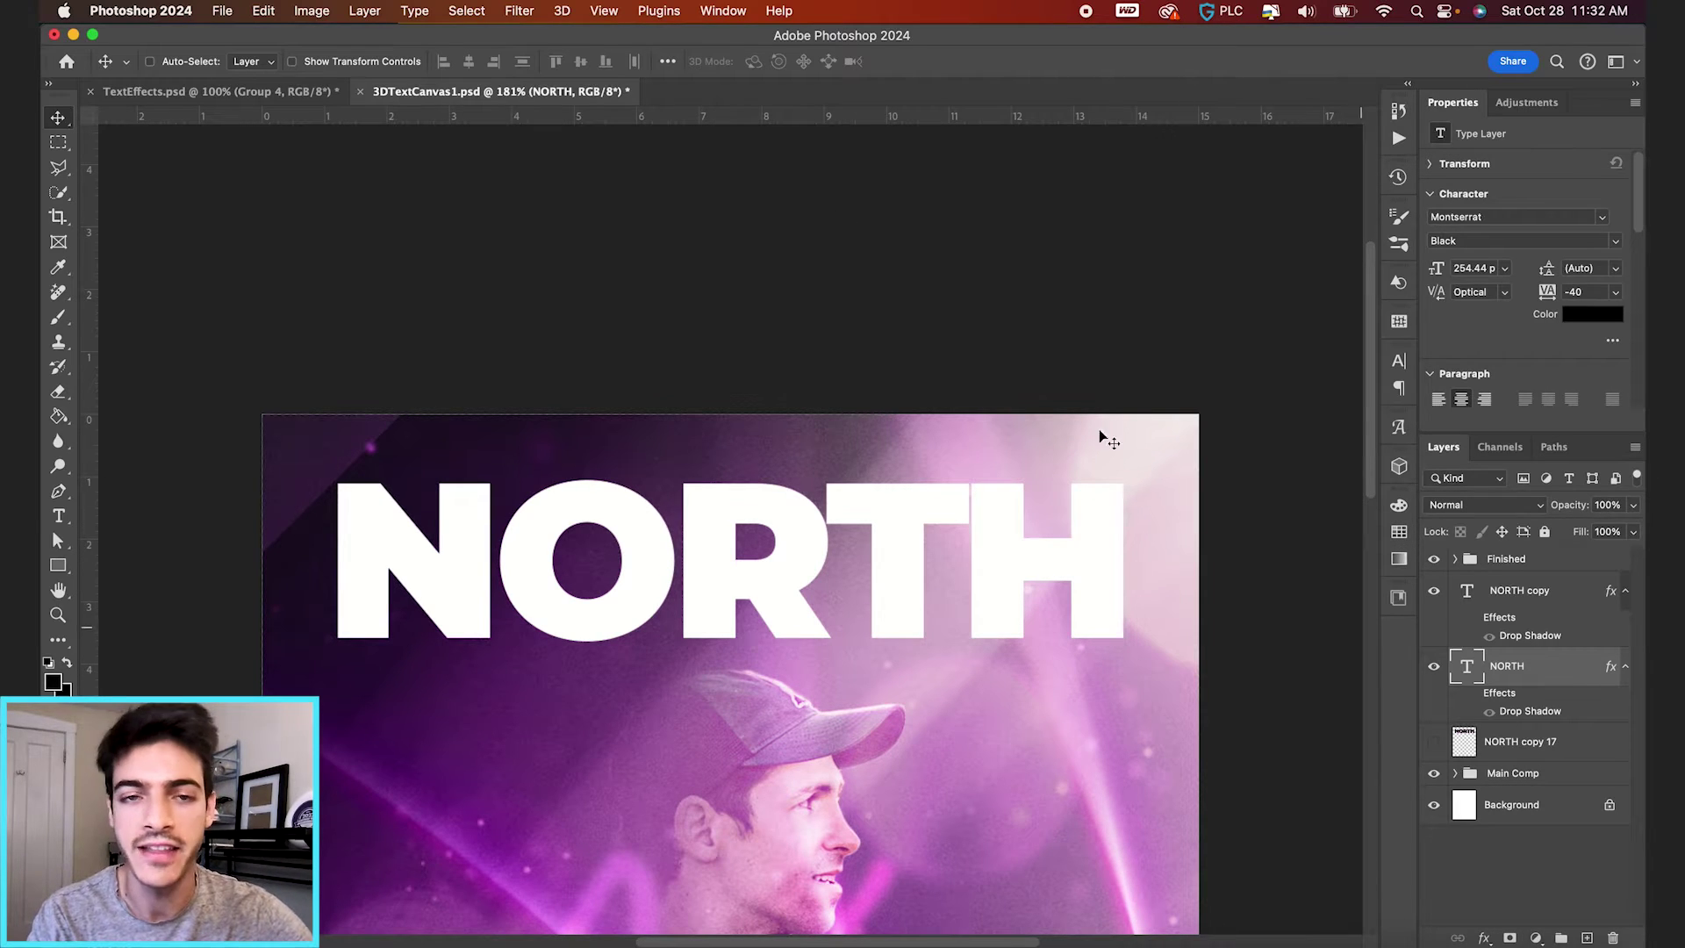
click(516, 10)
click(531, 64)
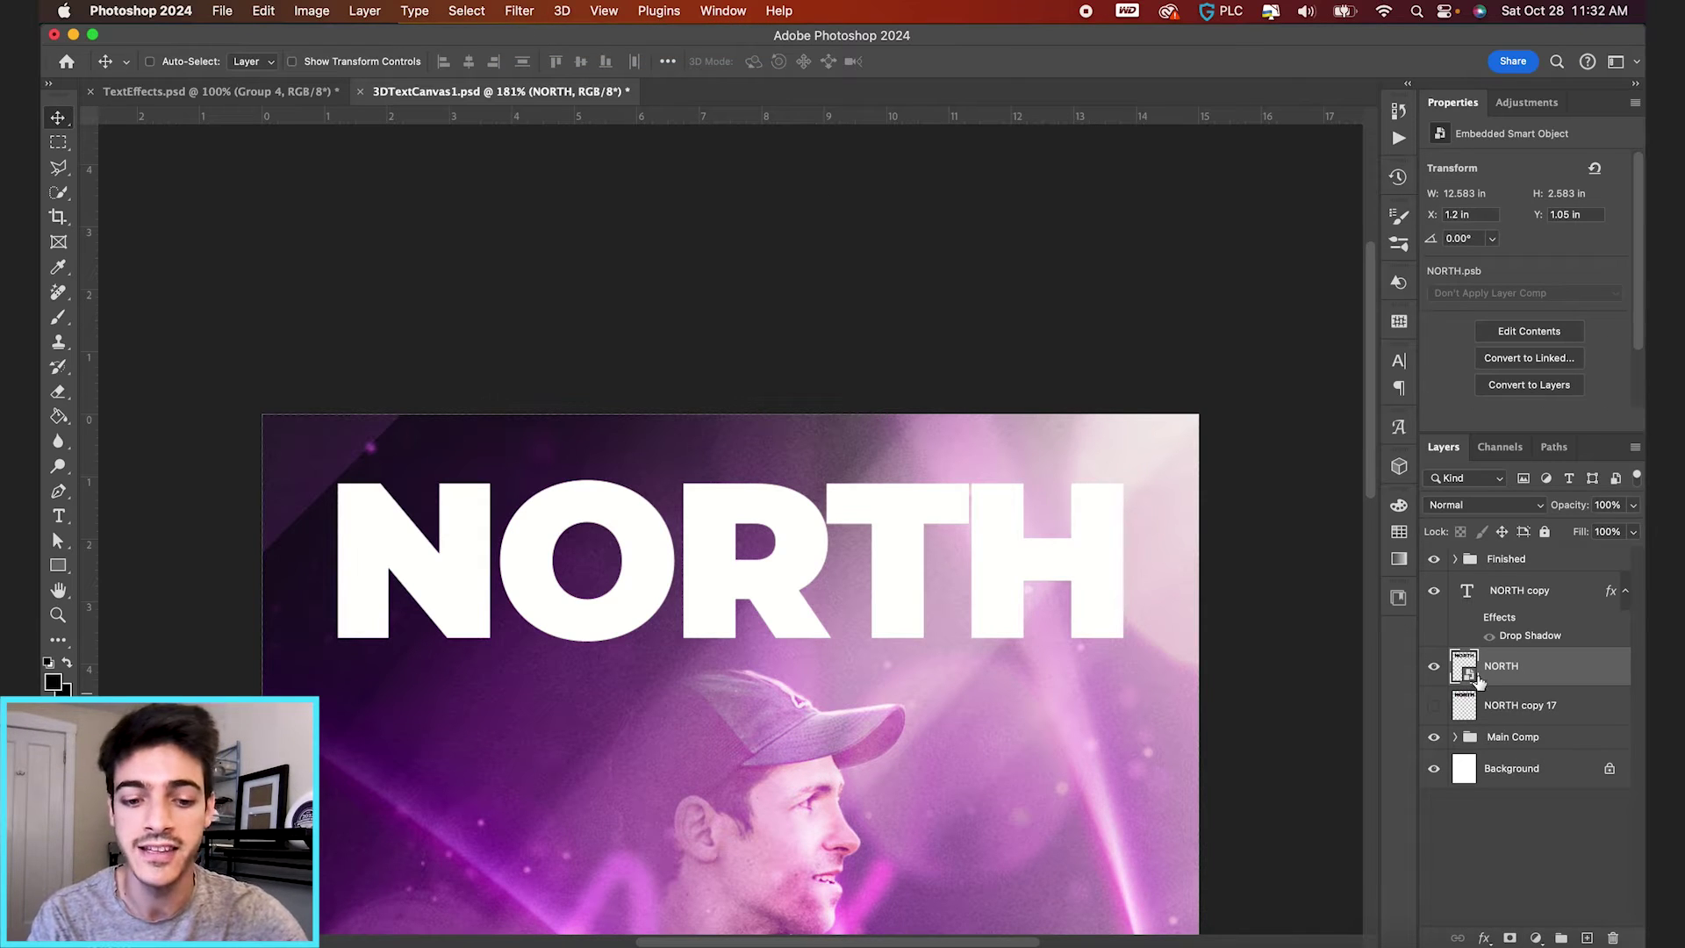
Squash the black NORTH smart object to 16.67% height and skew it into a flat shadow
key(super+t)
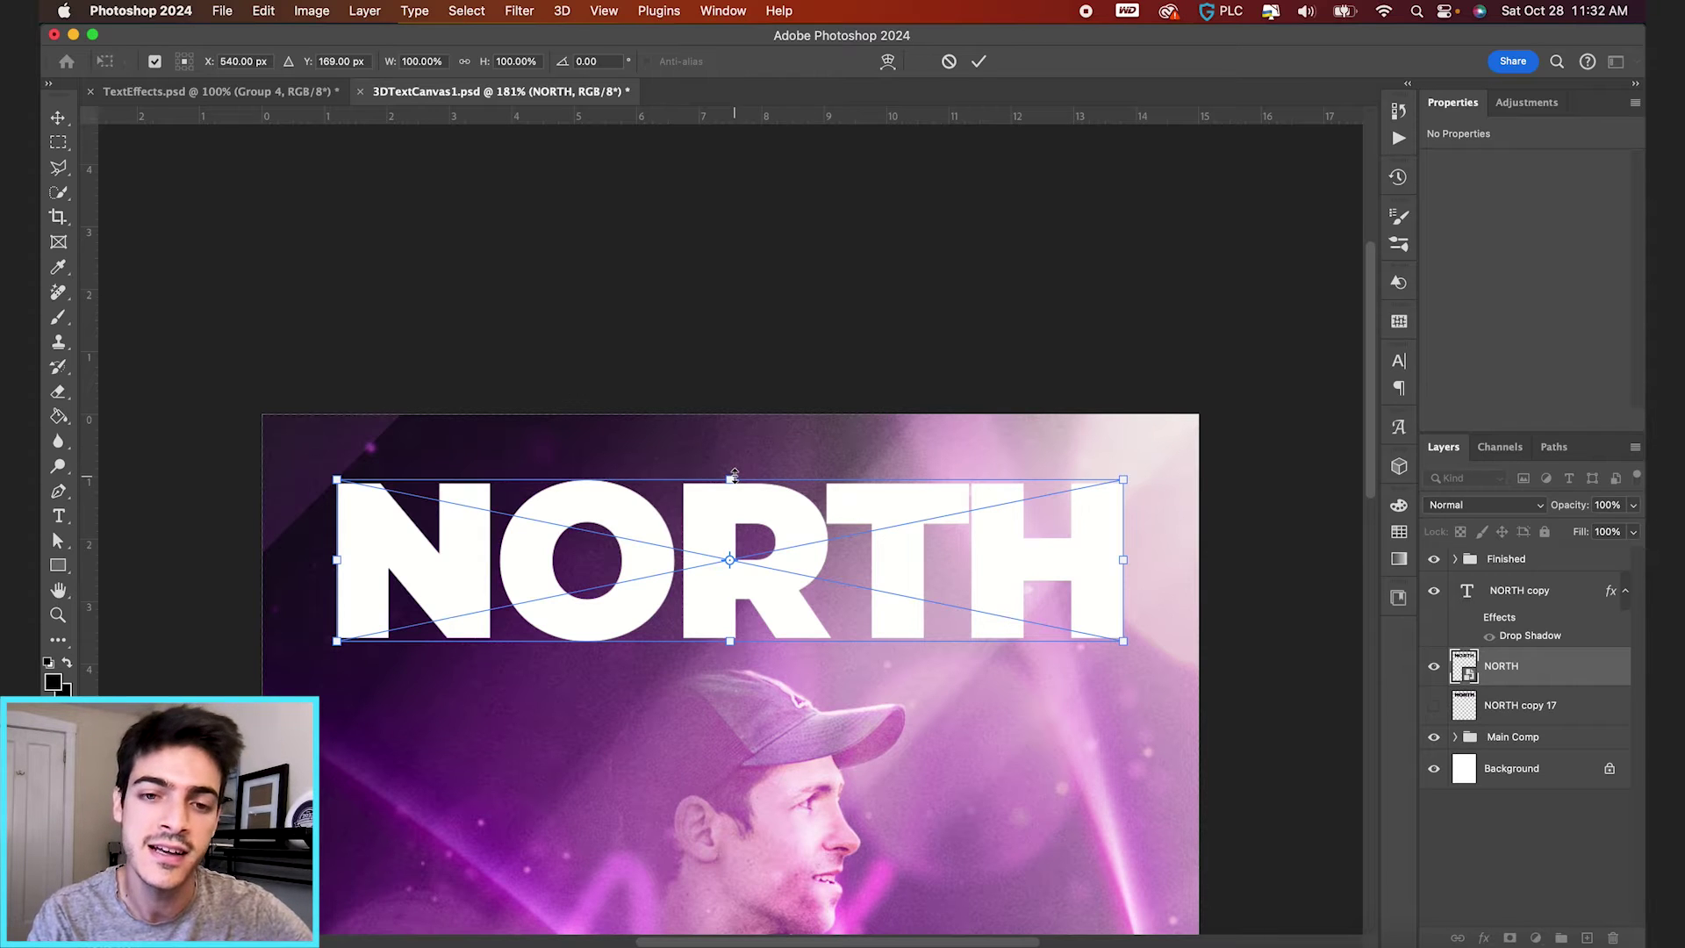
drag(731, 474, 733, 619)
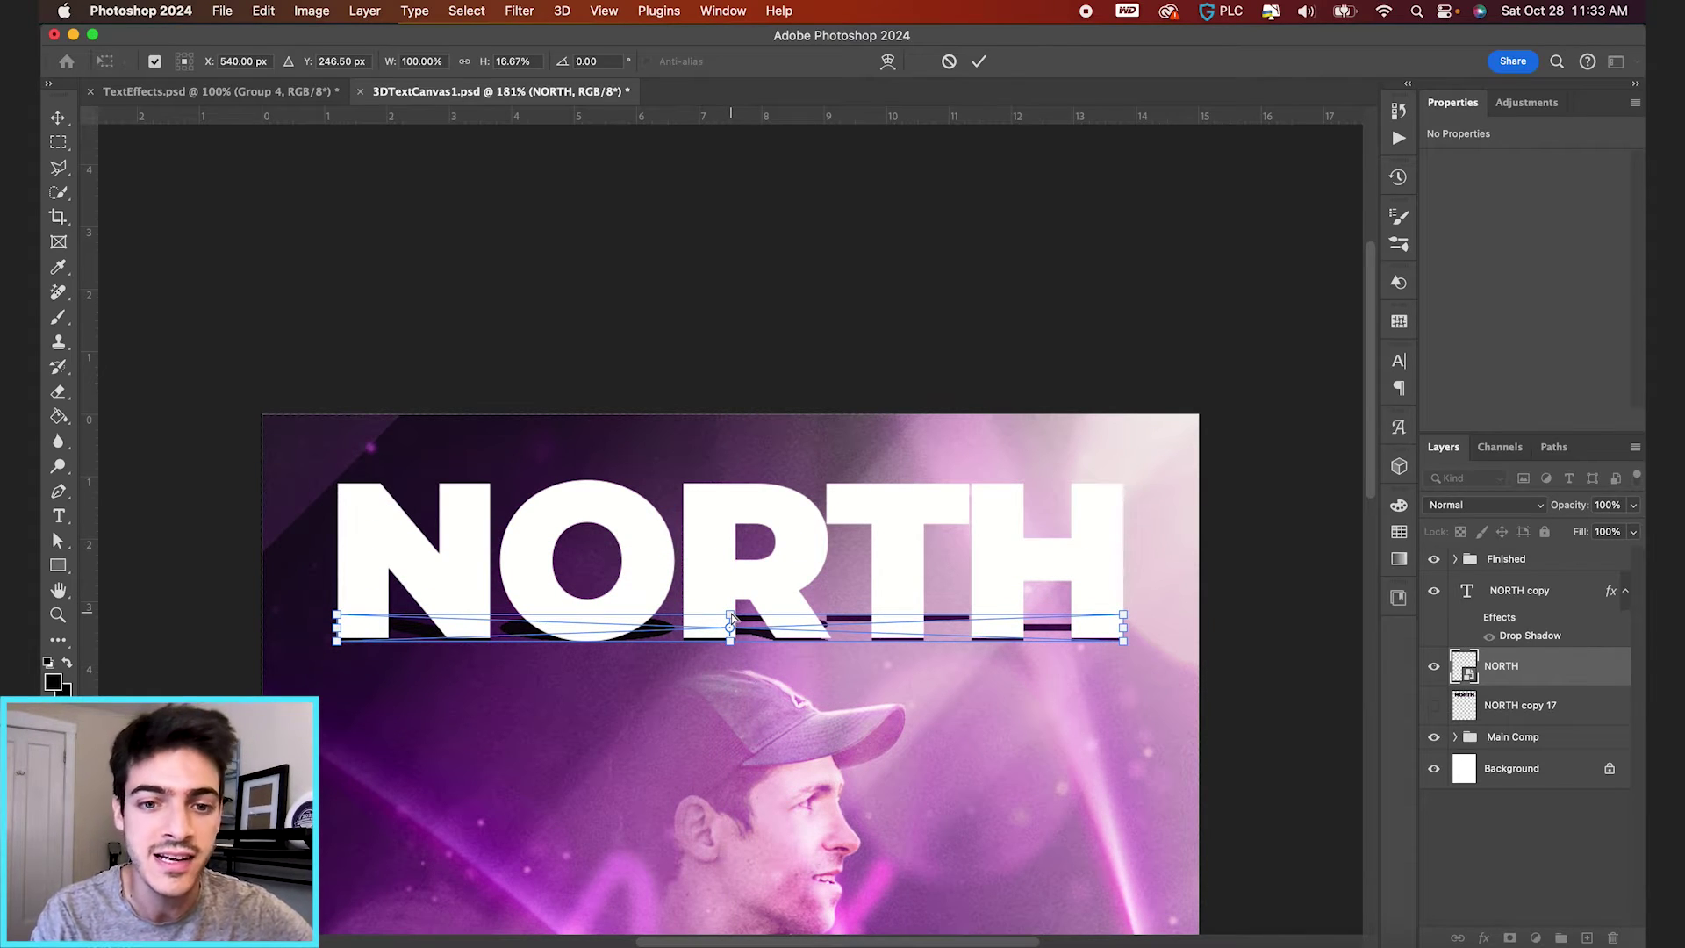
drag(730, 613, 860, 627)
key(Return)
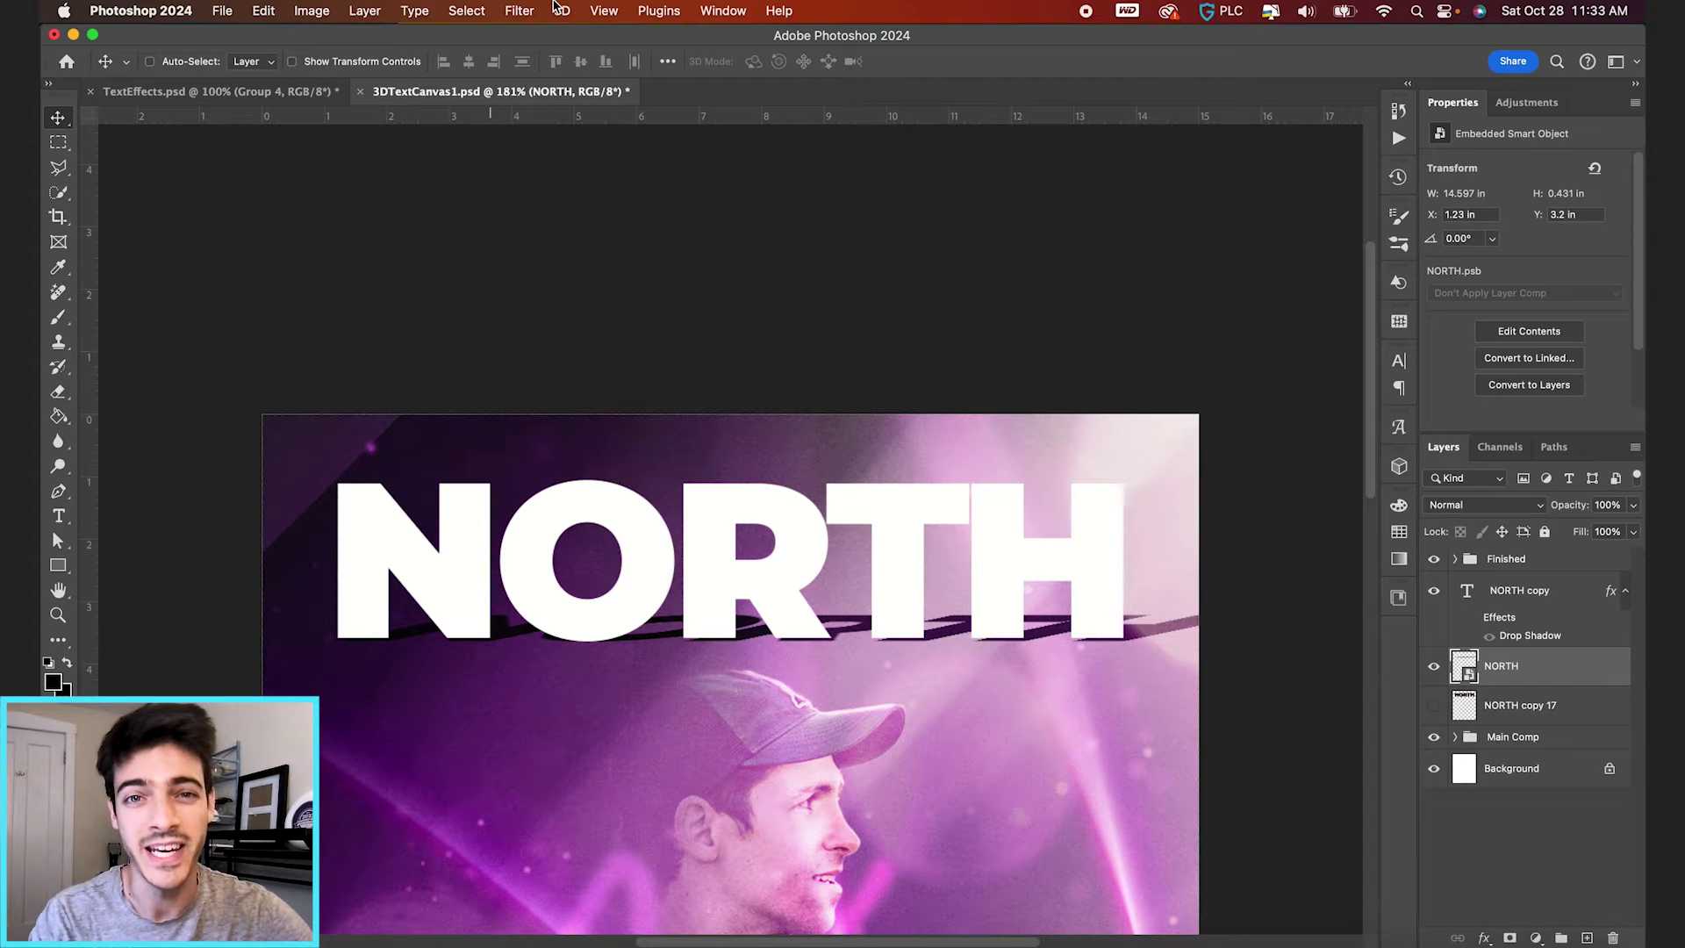
Apply a Gaussian Blur of about 3.6 px to the NORTH cast shadow
click(509, 11)
mouse_move(614, 257)
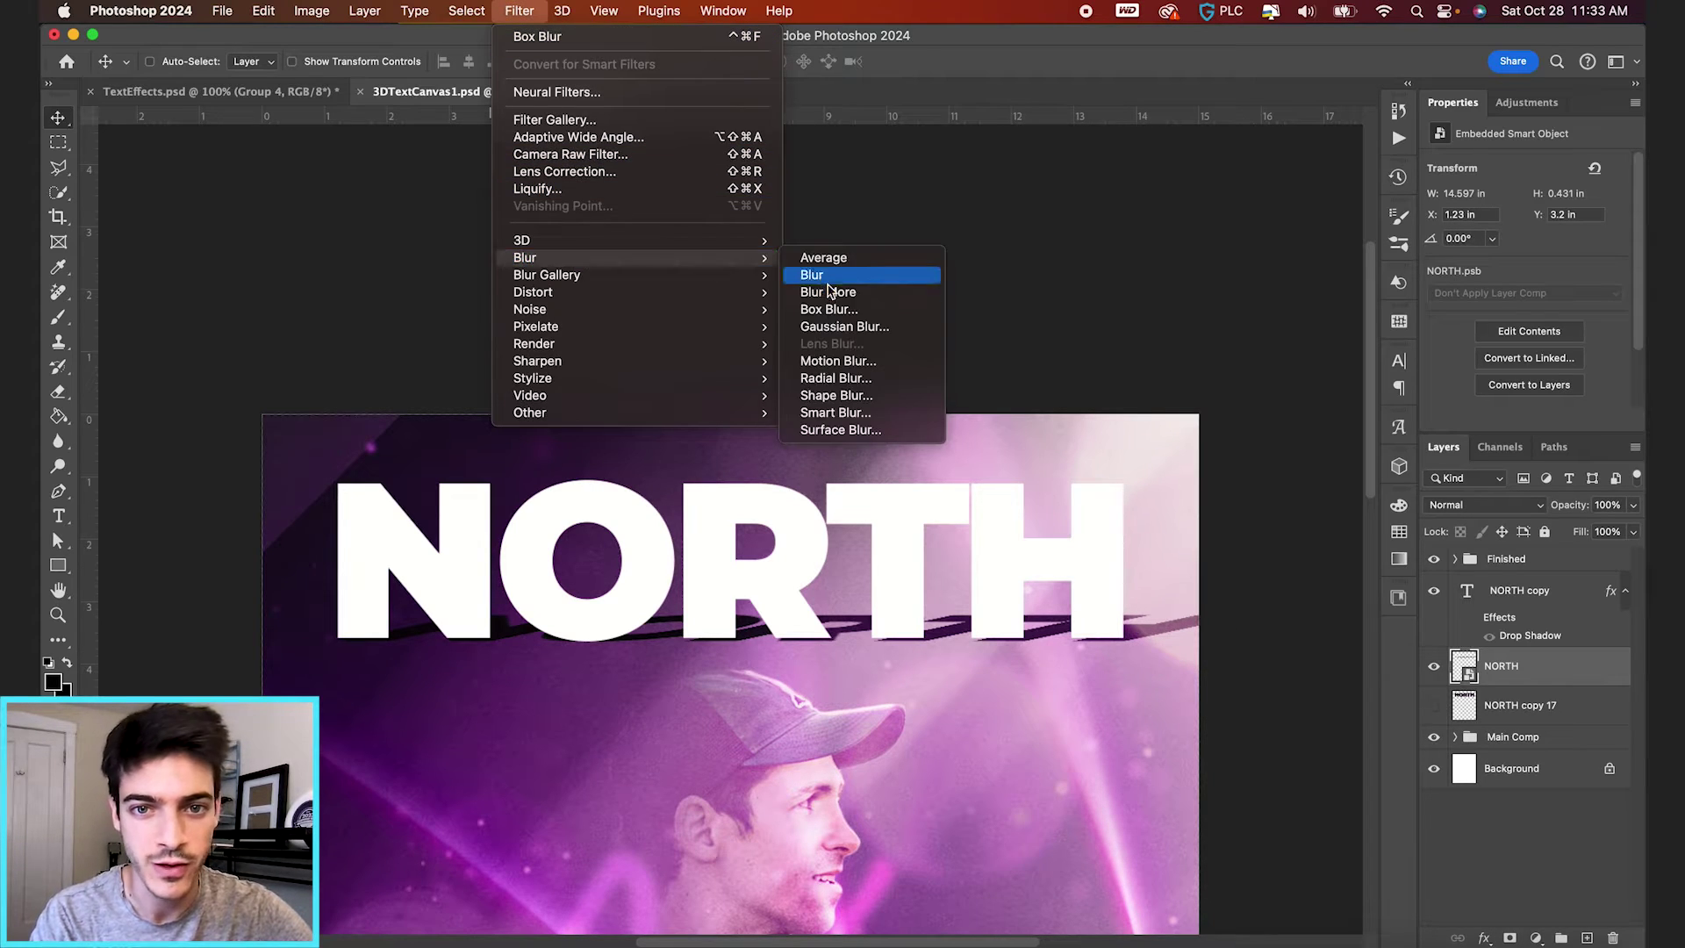
click(825, 327)
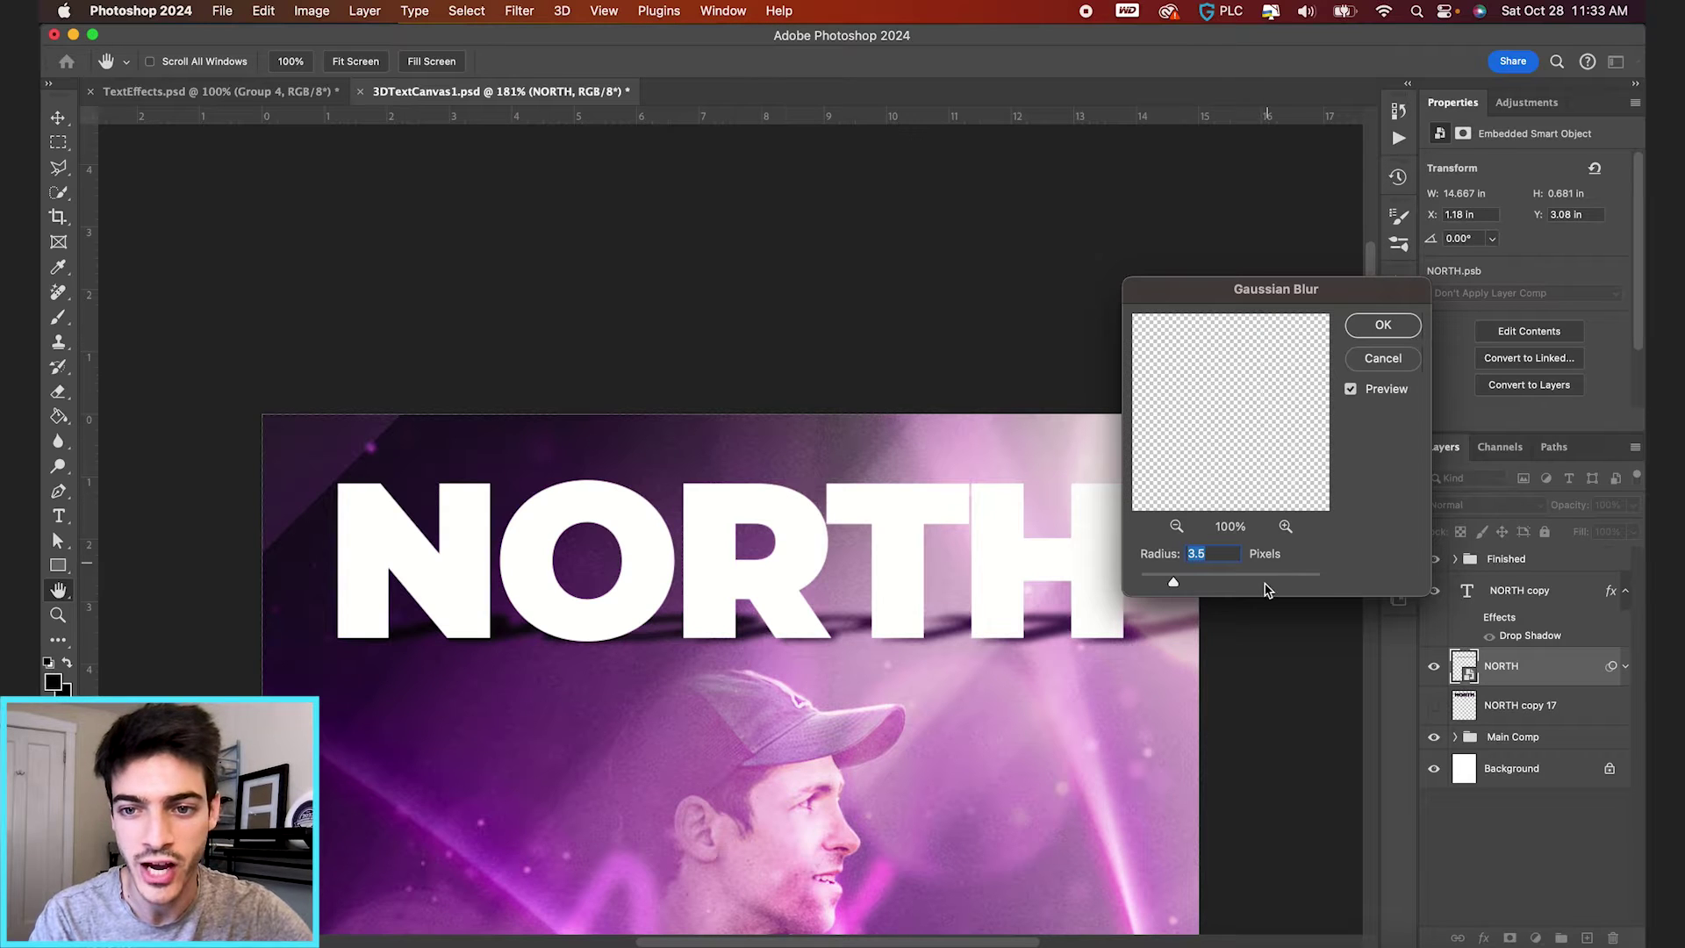
drag(1172, 586, 1174, 584)
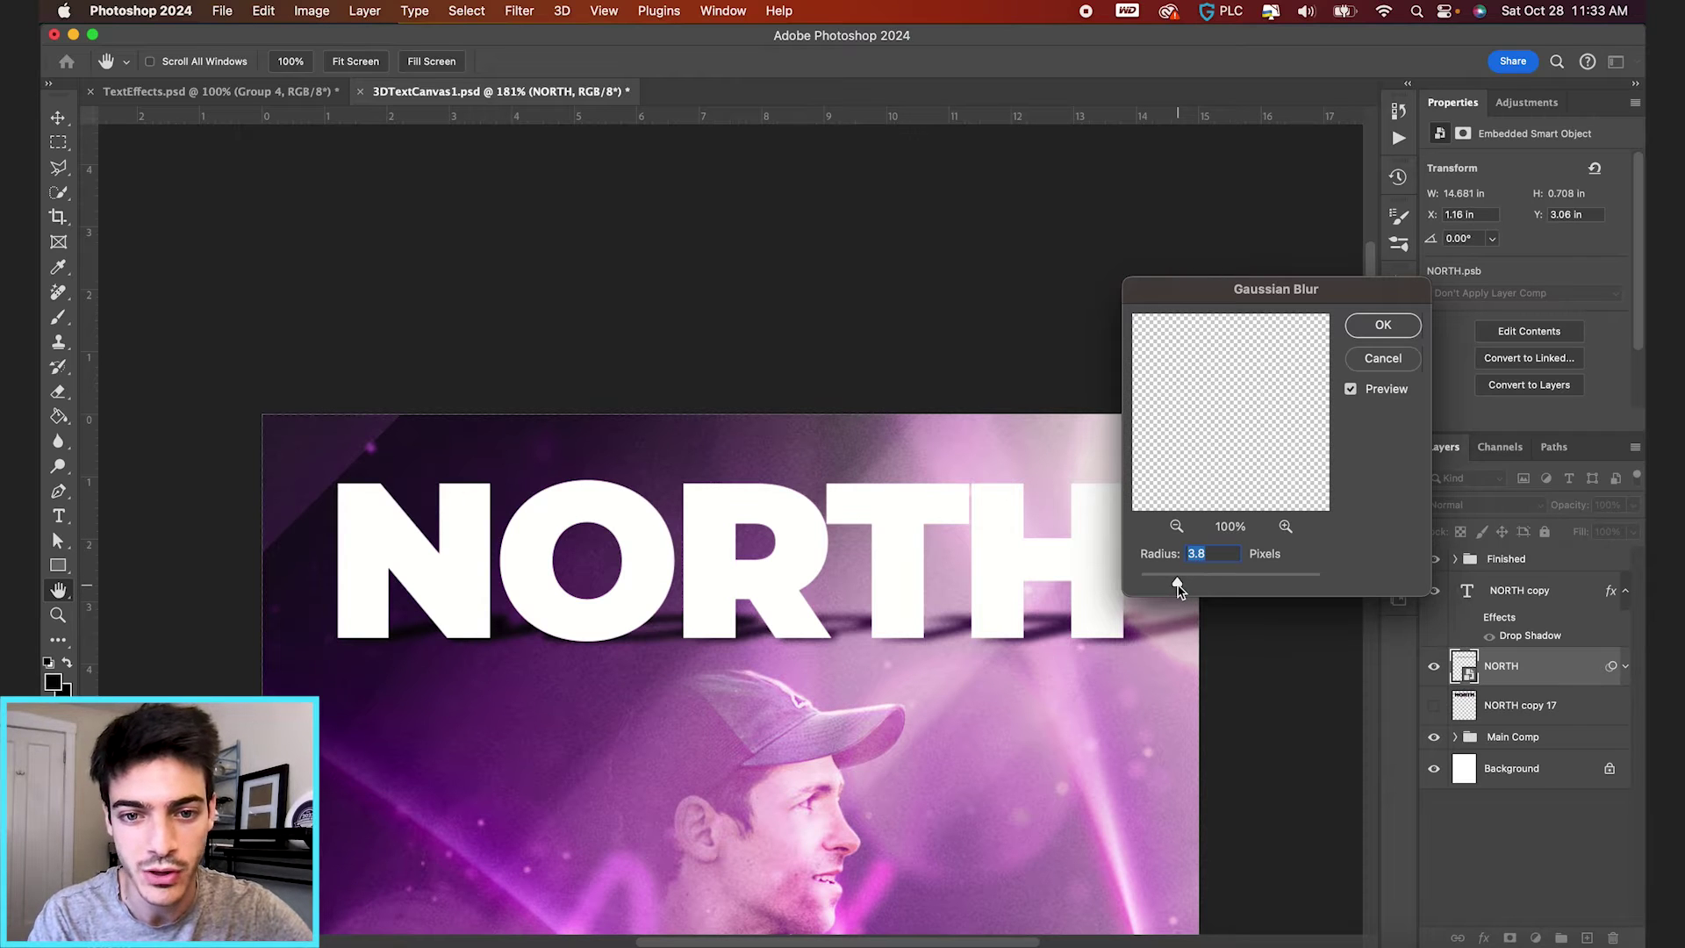
key(Return)
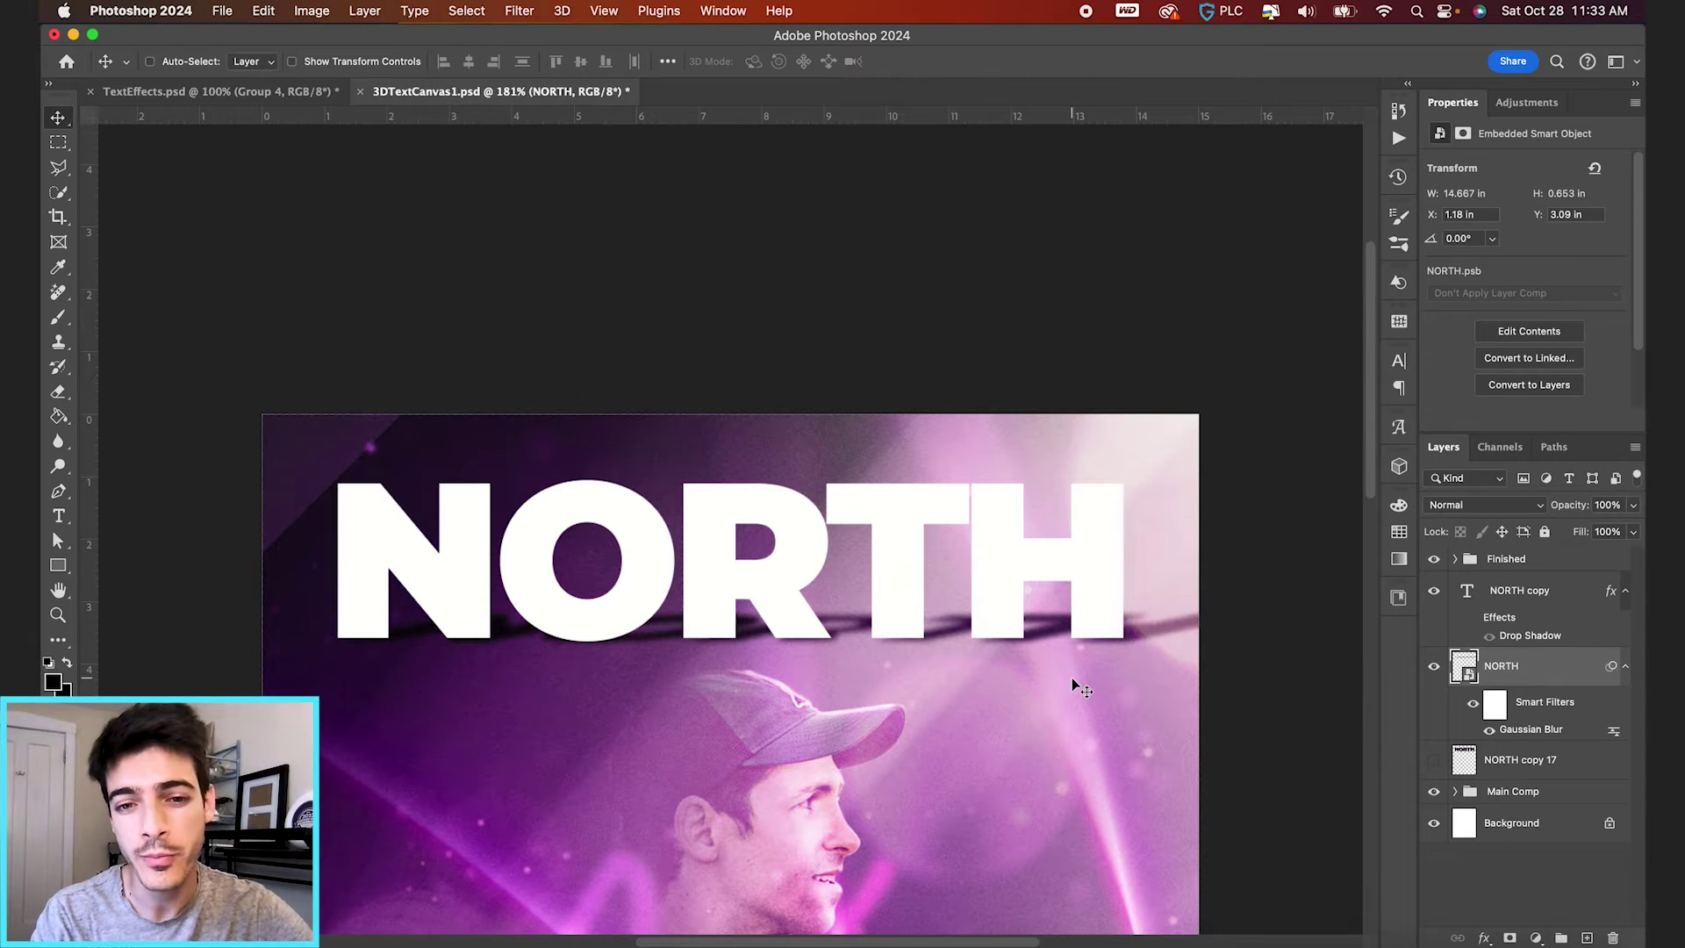
Stretch the shadow upward and widen its top edge with a Perspective transform
key(super+t)
mouse_move(731, 614)
mouse_down()
mouse_move(728, 484)
mouse_move(732, 600)
mouse_up()
key(Return)
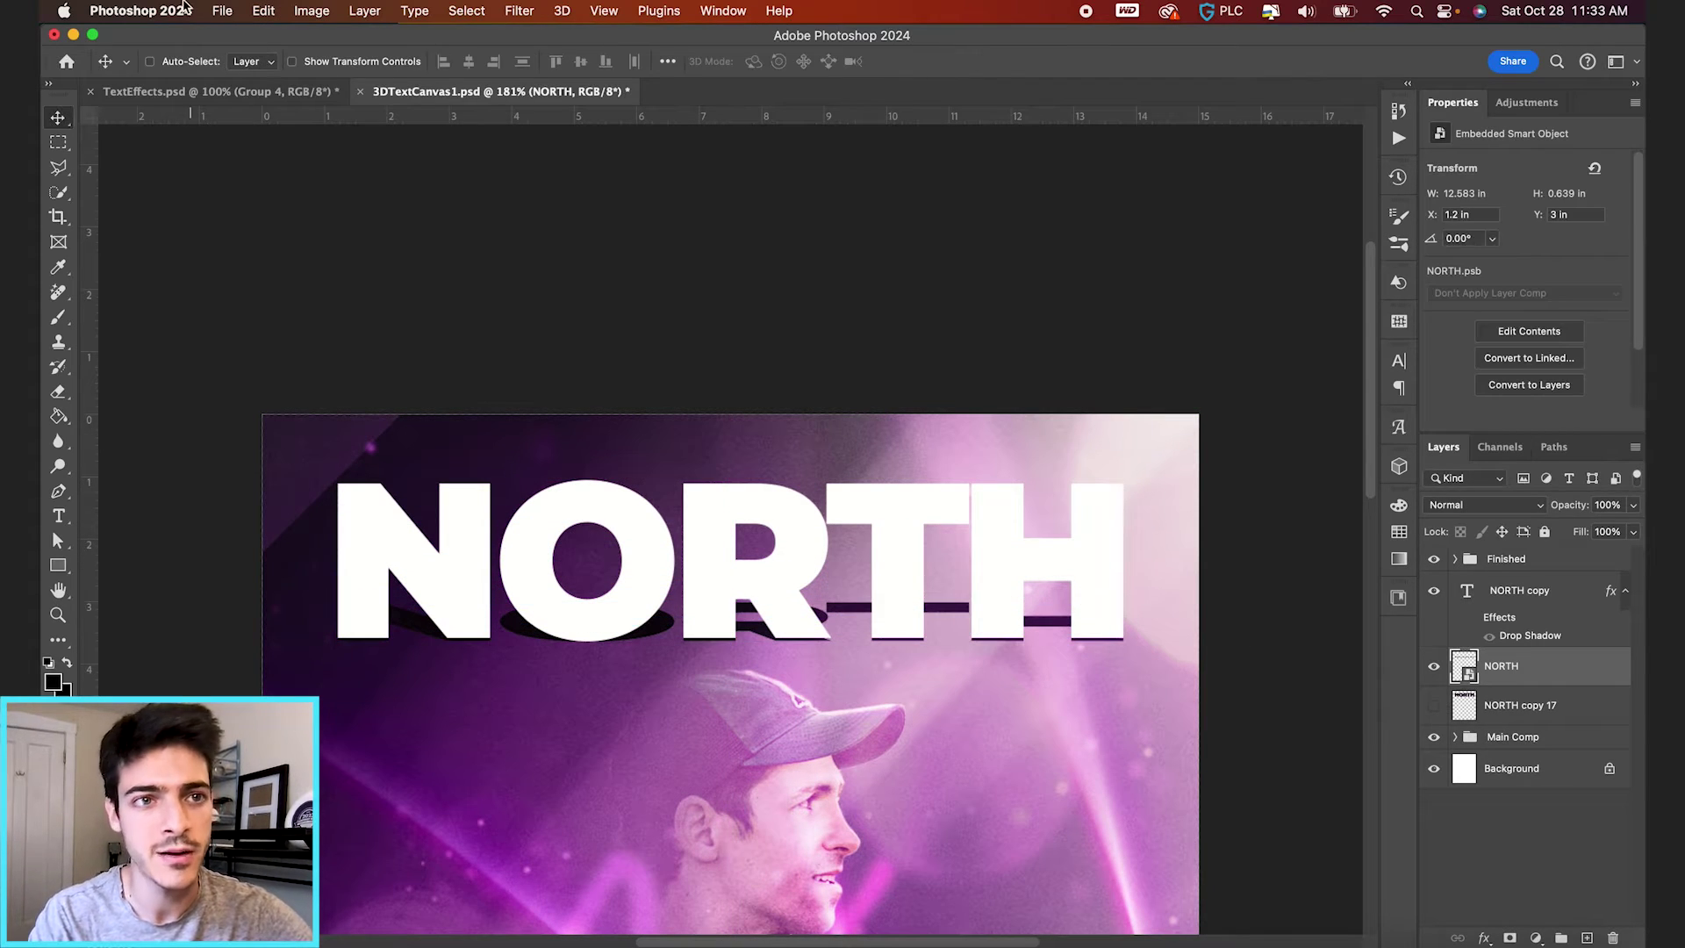
click(263, 11)
mouse_move(395, 450)
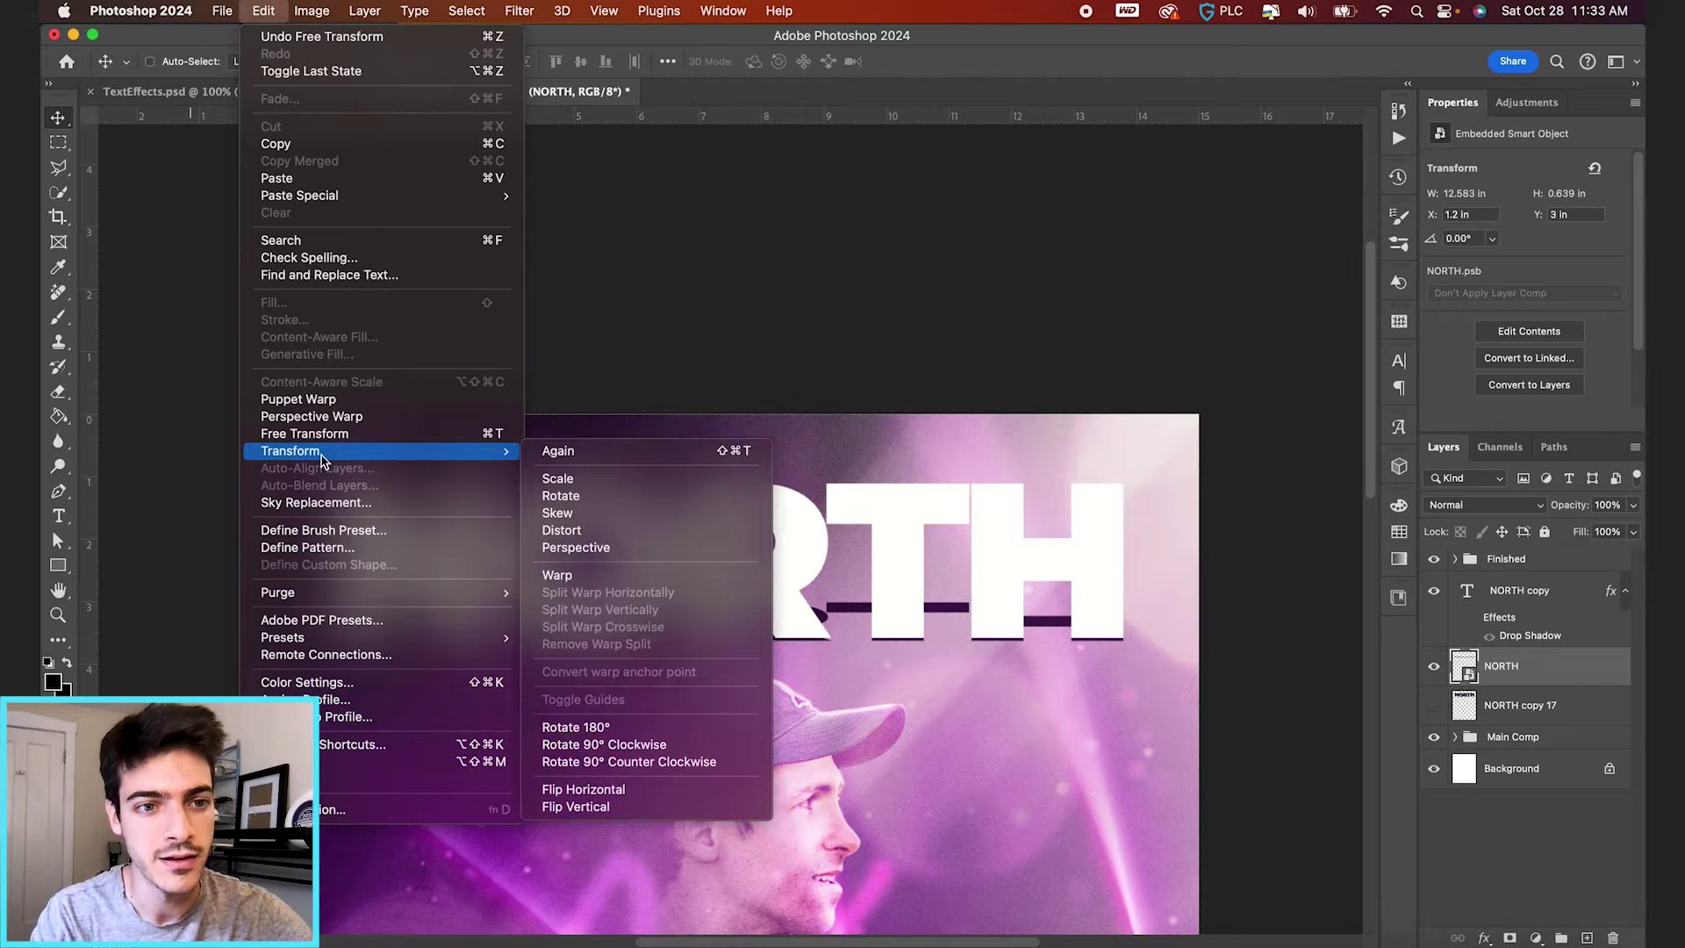
click(626, 548)
drag(1126, 603, 1233, 574)
key(Return)
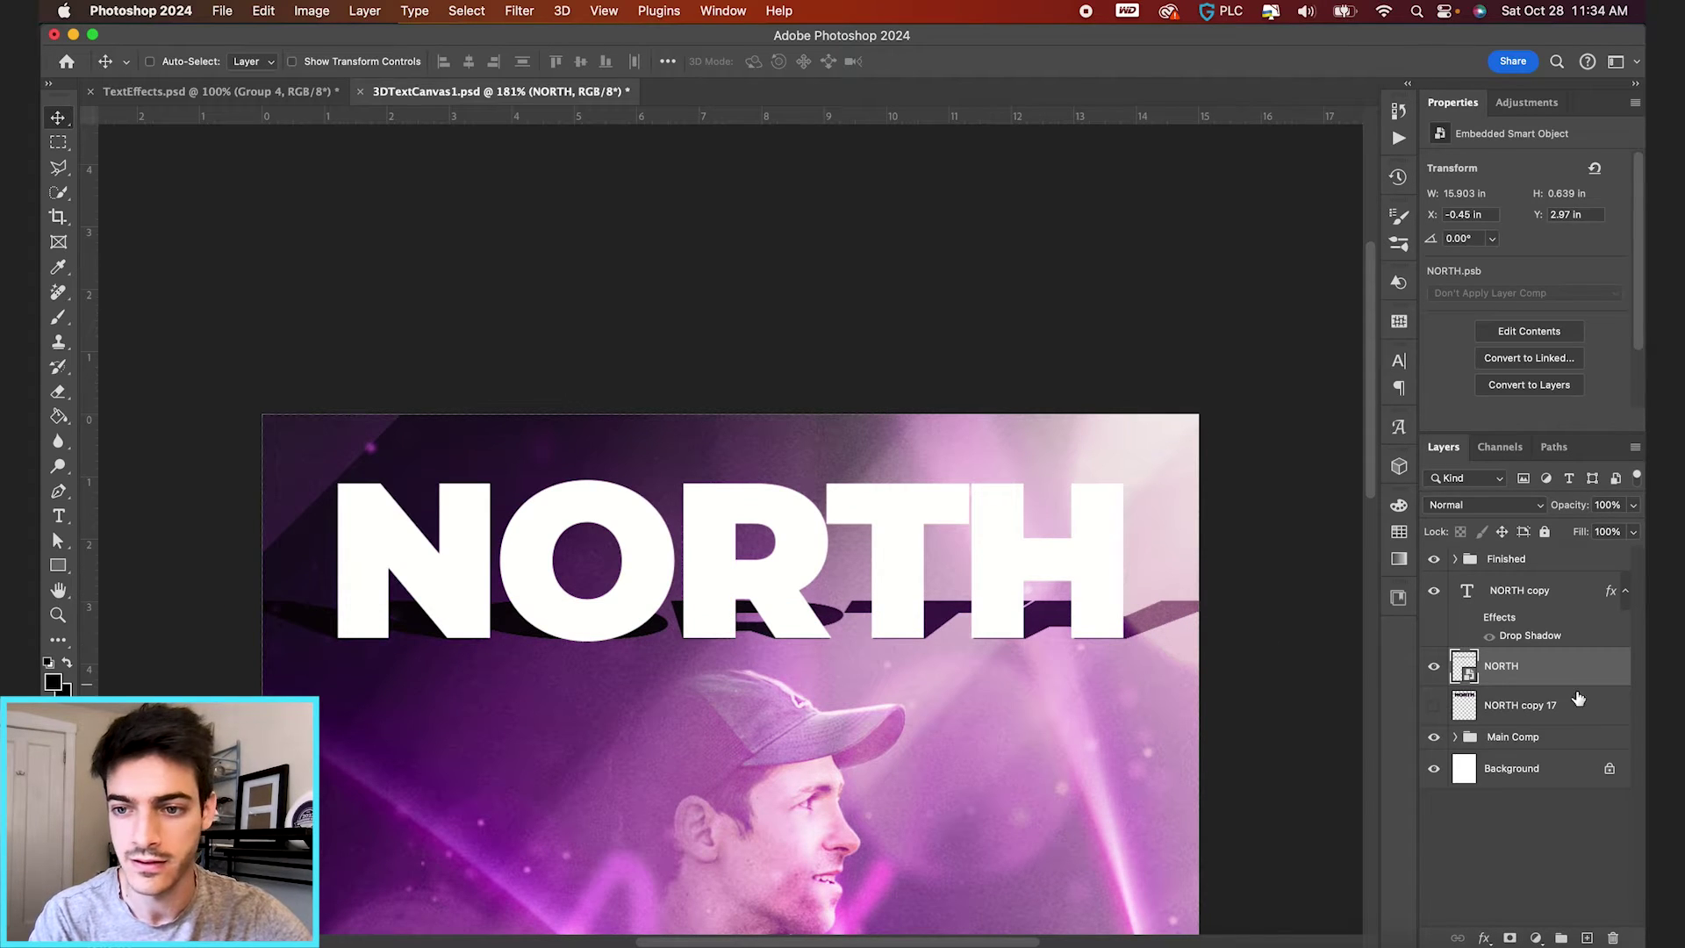
Soften the reshaped shadow with a second Gaussian Blur
click(519, 11)
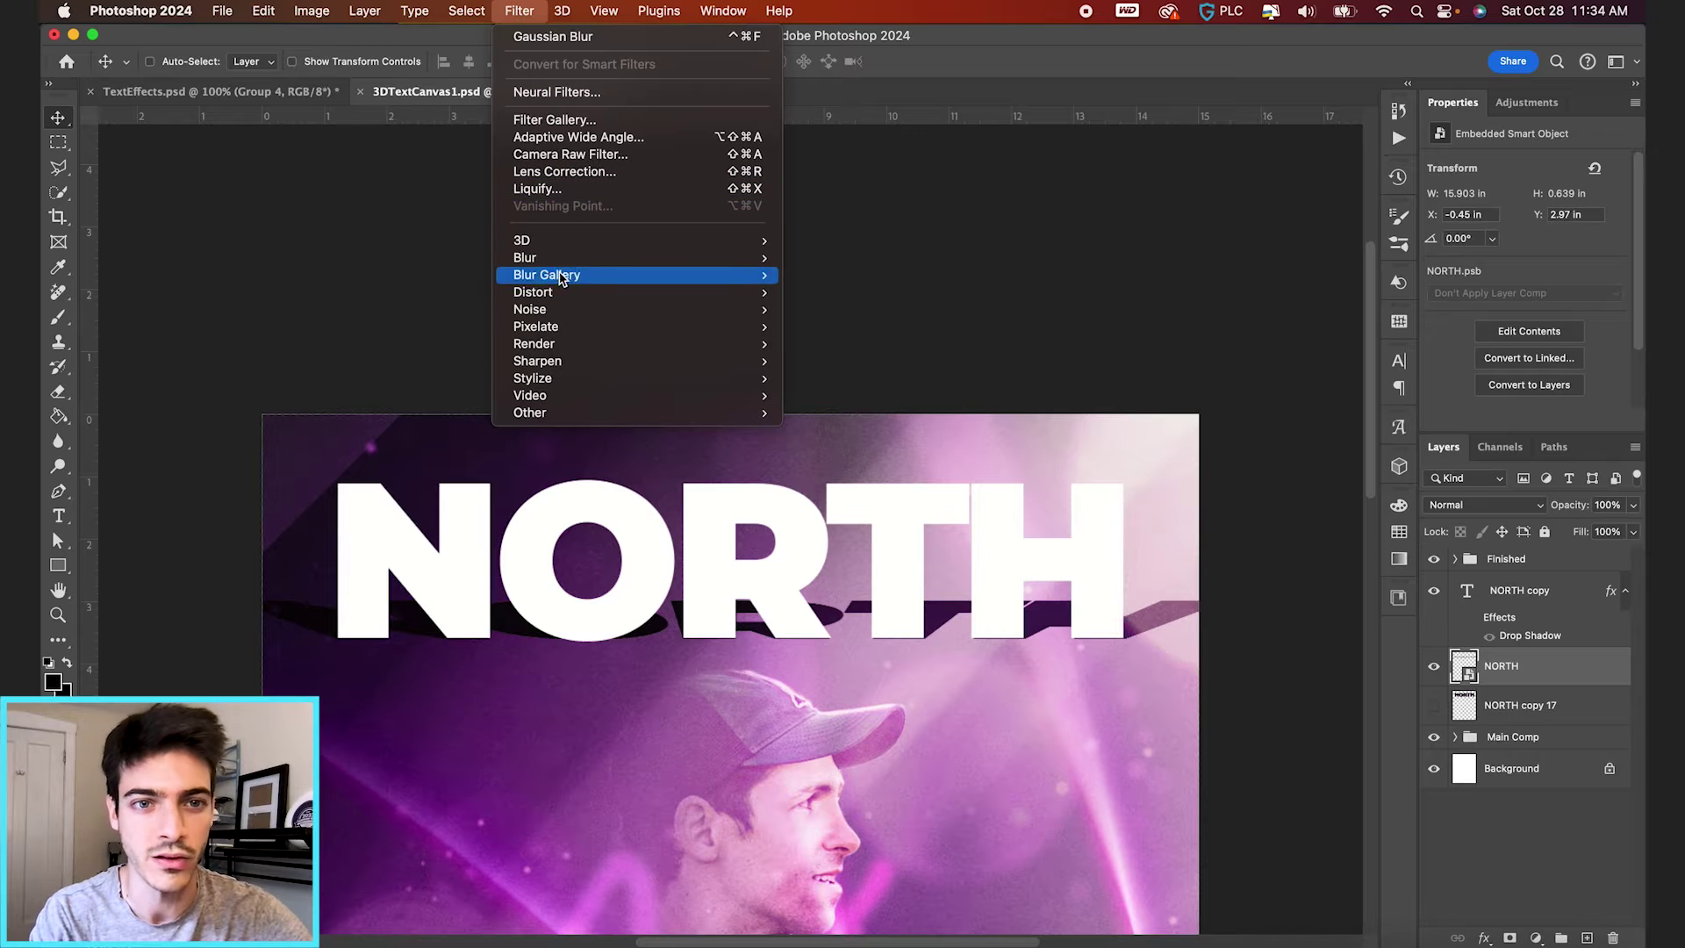
mouse_move(562, 257)
click(884, 329)
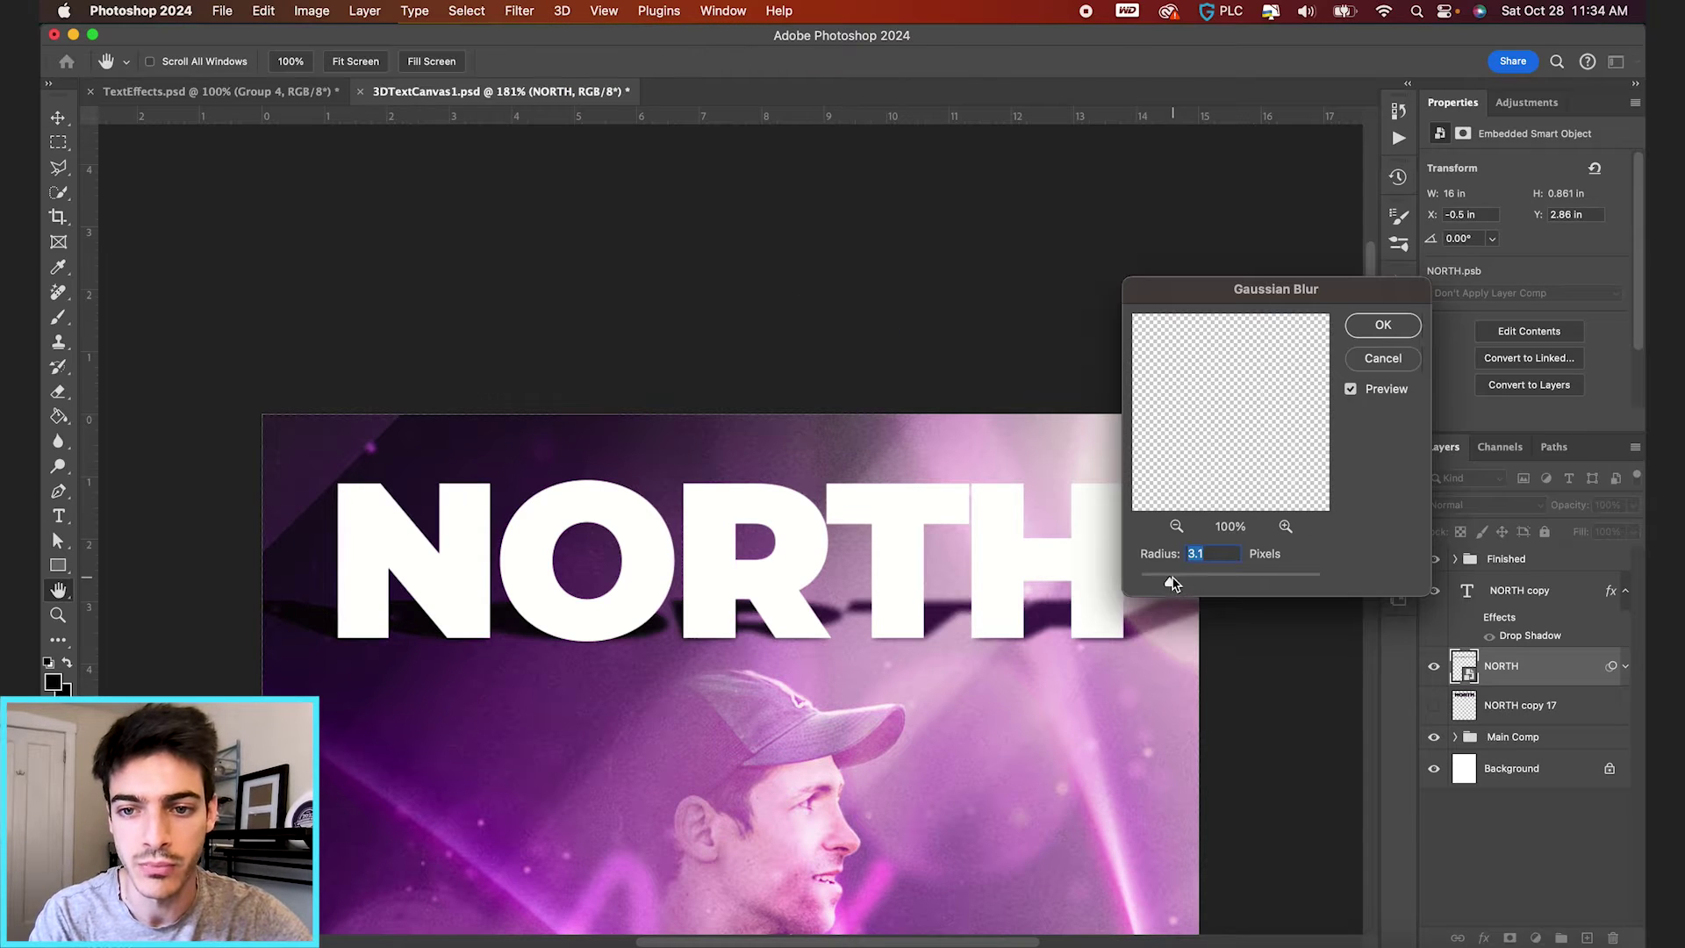
key(Return)
key(super+0)
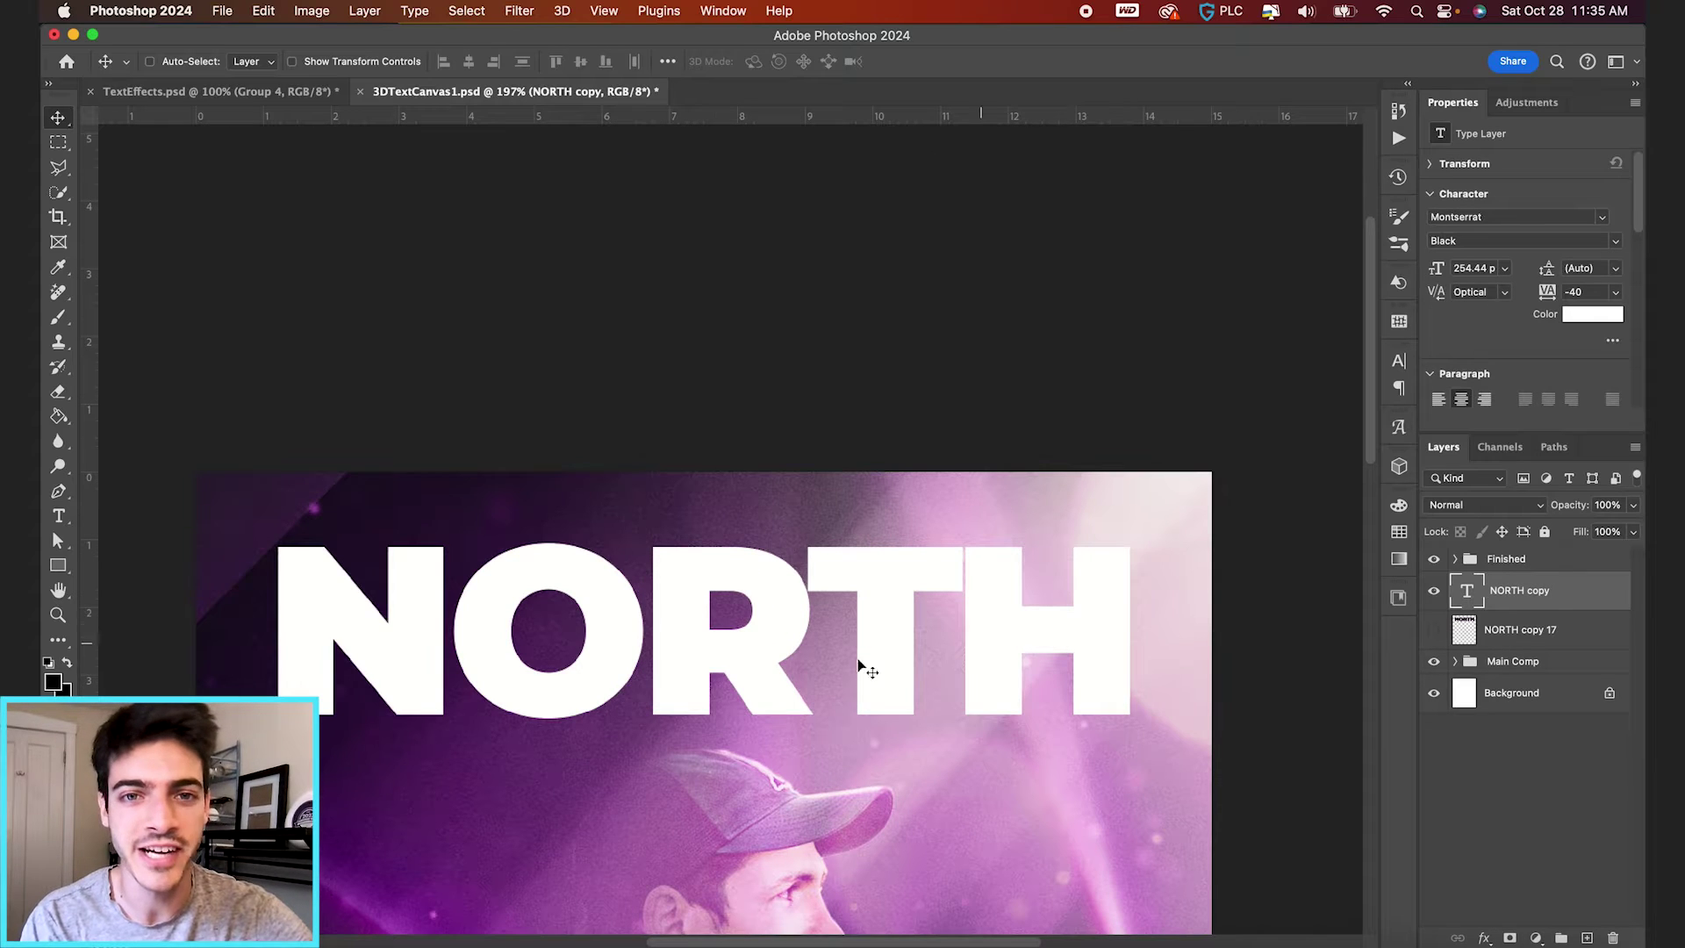
Fill the NORTH text with a purple sampled from the poster
scroll(772, 655, down, 4)
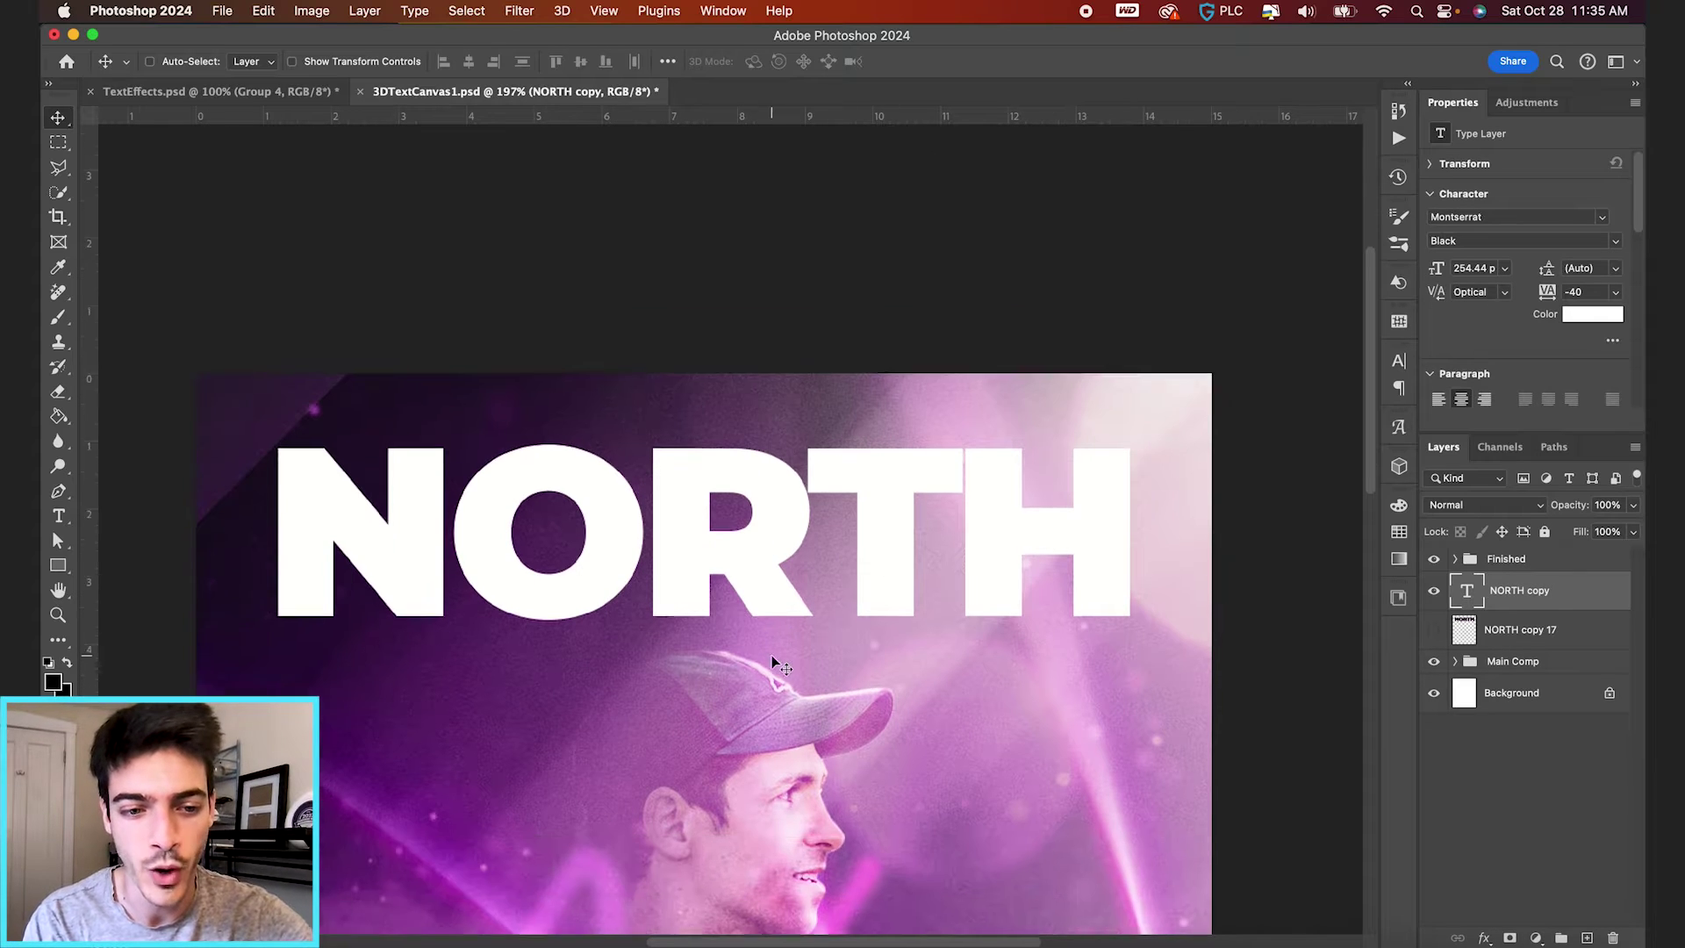
key(b)
alt+click(455, 736)
click(1398, 531)
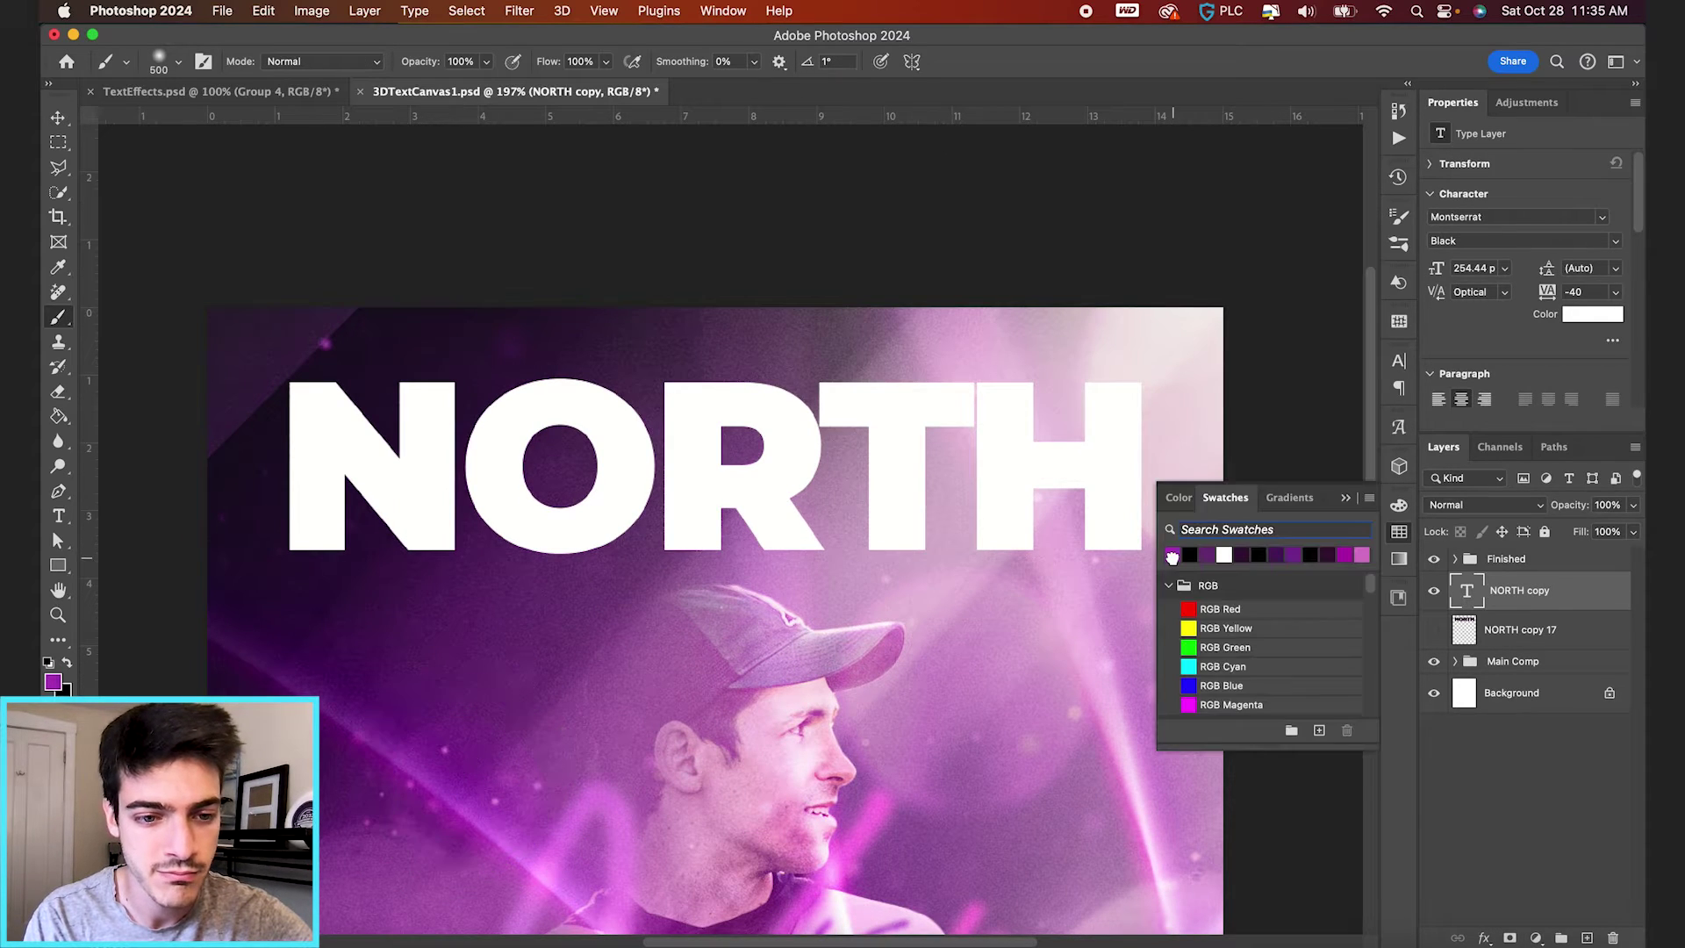
key(alt+BackSpace)
click(1349, 501)
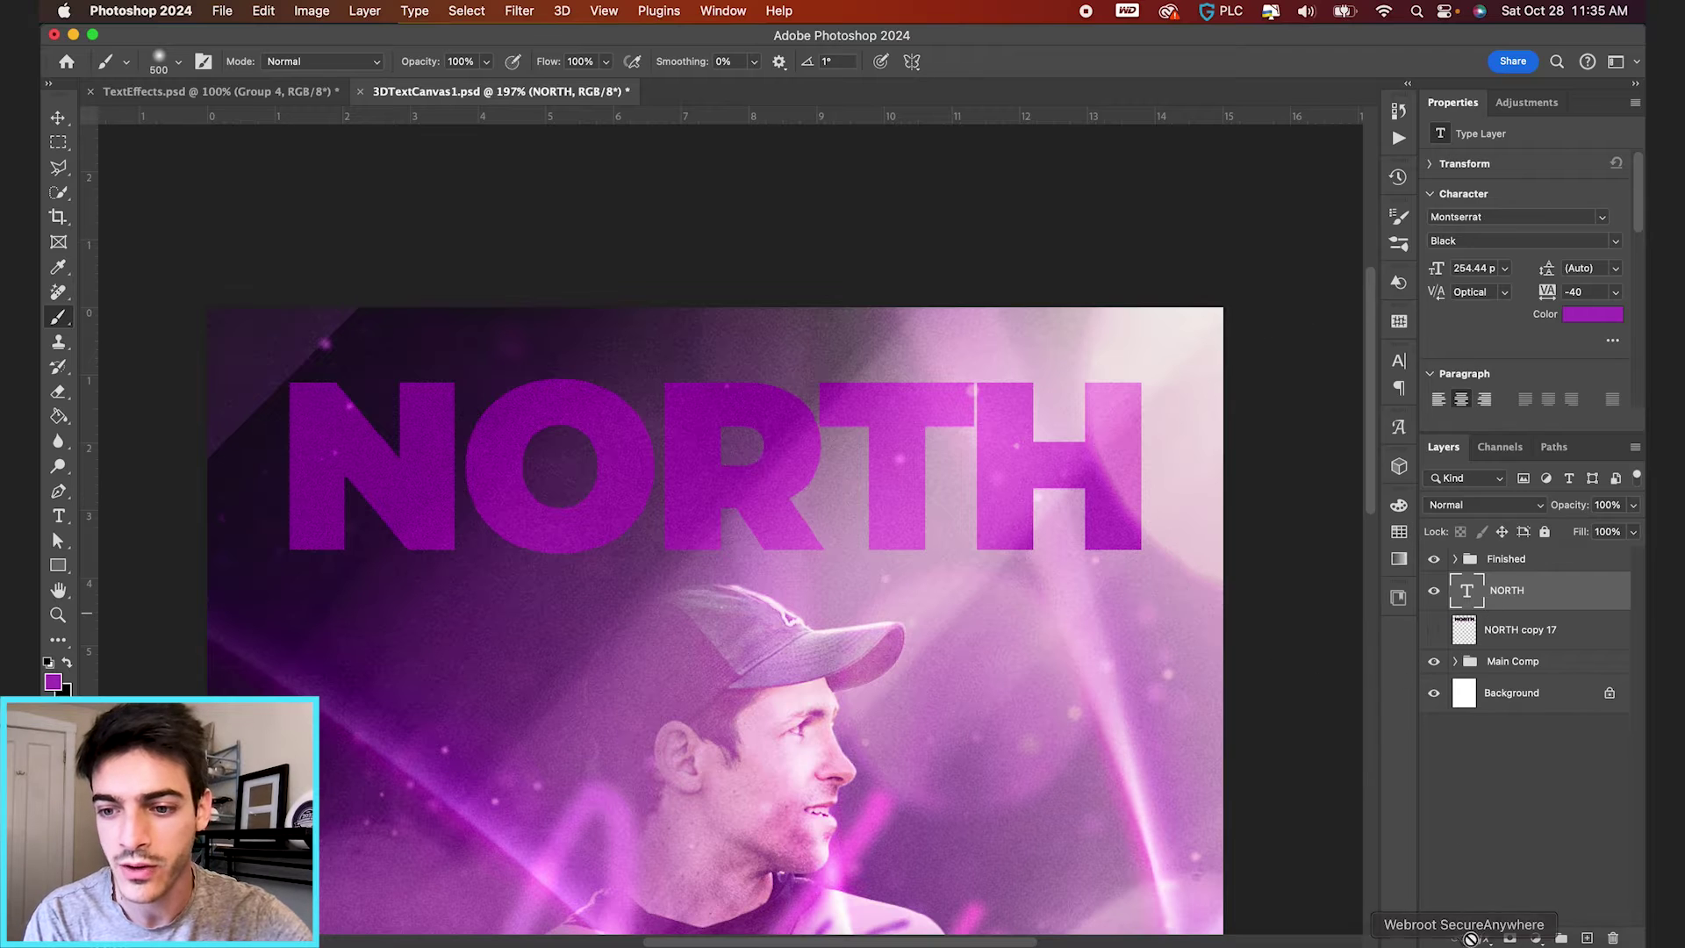
Add Bevel & Emboss to NORTH, moving the Layer Style window so the portrait shows
click(1484, 937)
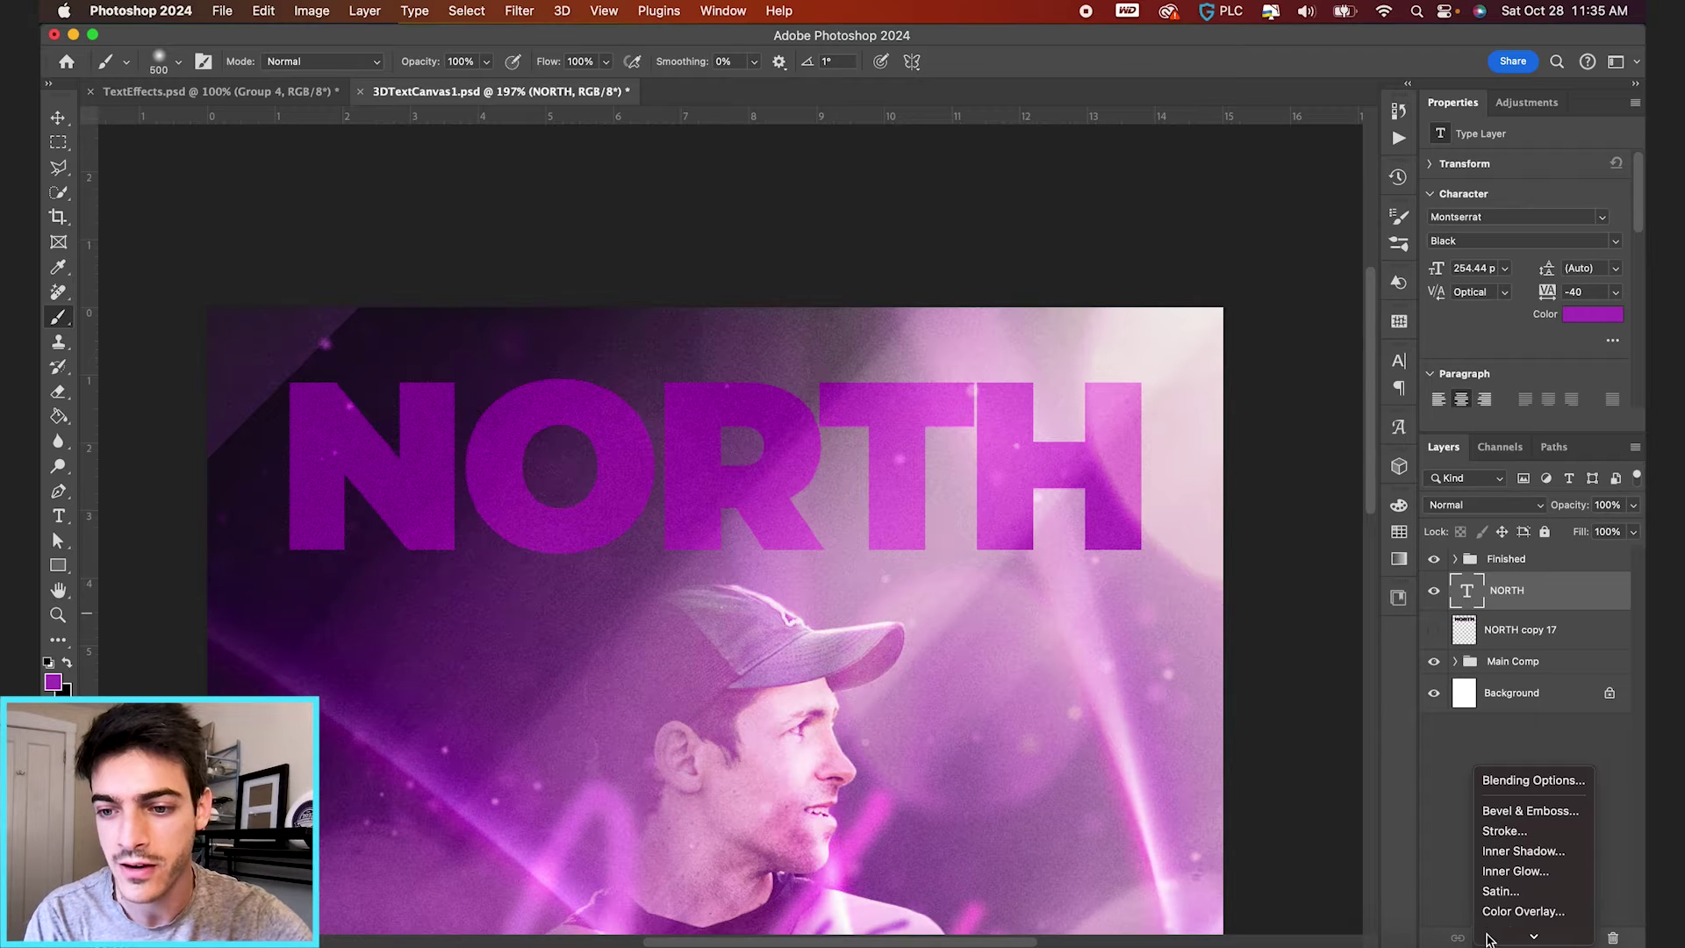
click(1519, 812)
drag(1134, 147, 945, 590)
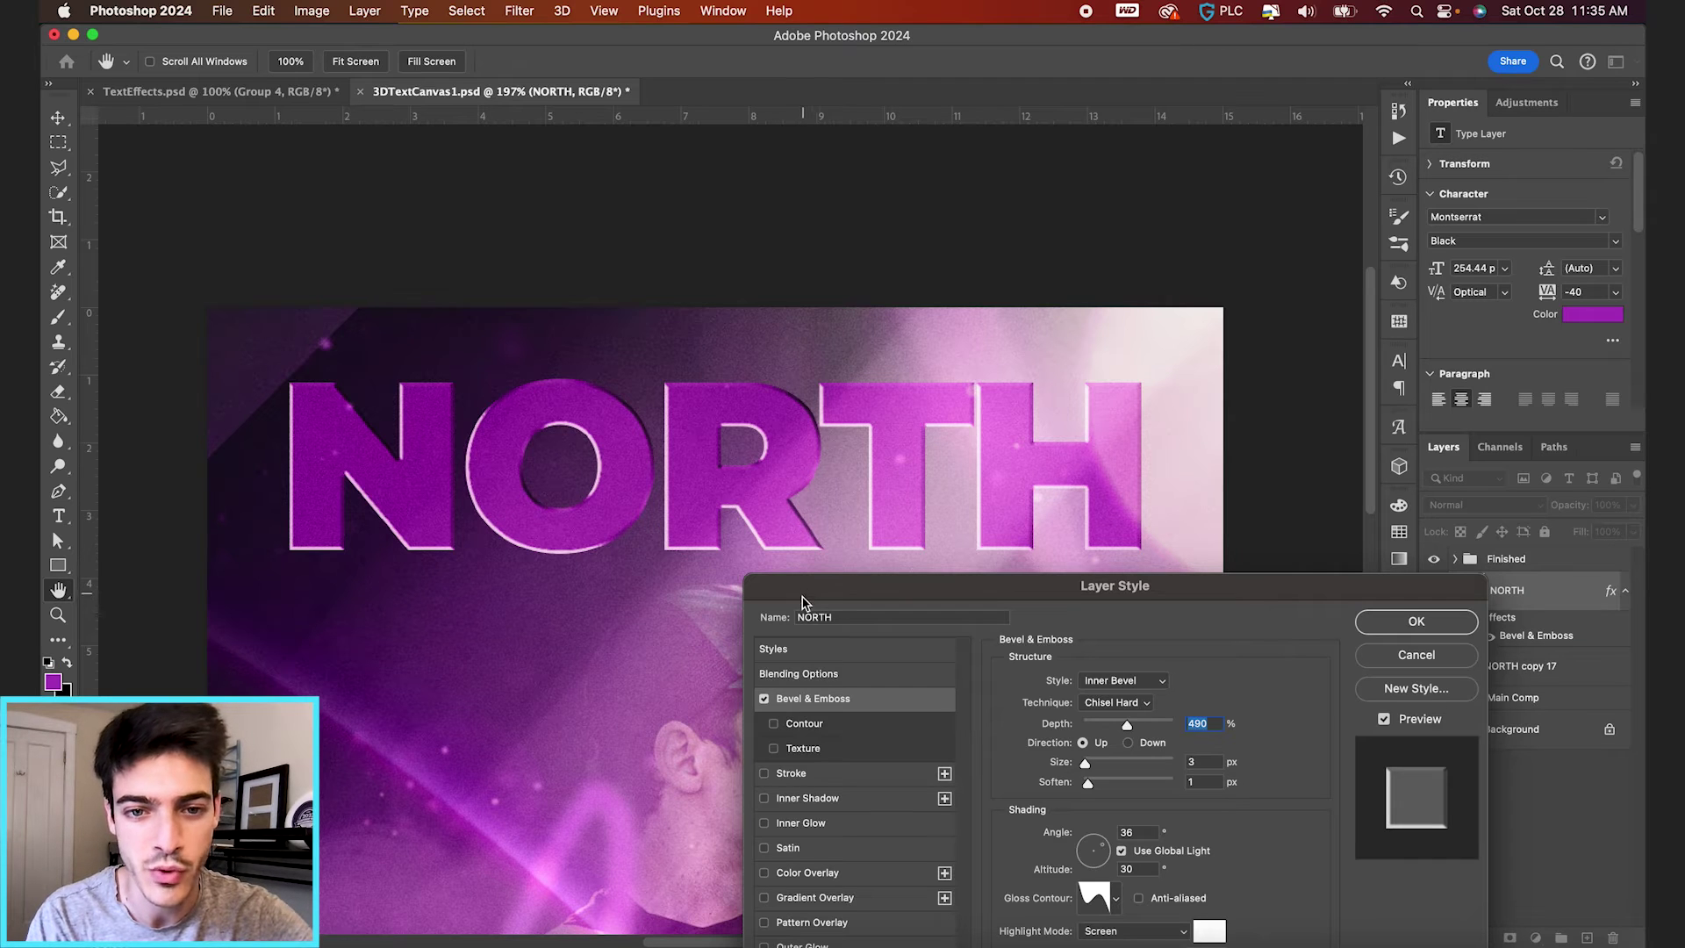
drag(850, 596, 805, 593)
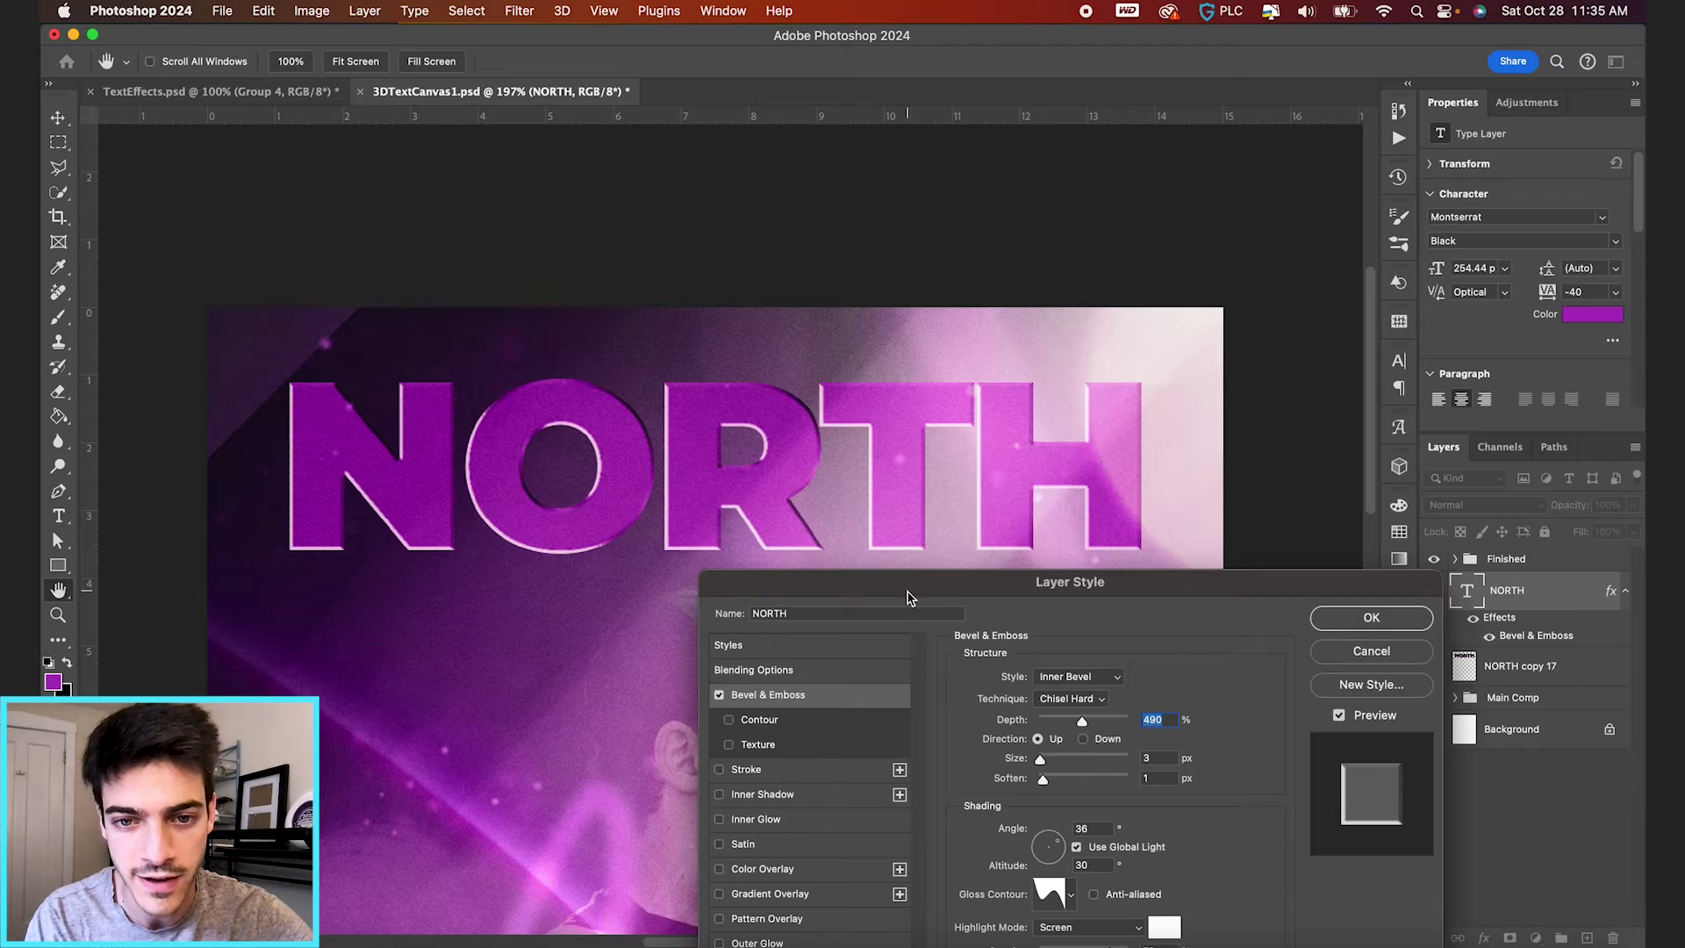
drag(908, 590, 1090, 51)
Adjust the bevel's light angle and altitude, raise depth to 750% and set softness
click(1216, 301)
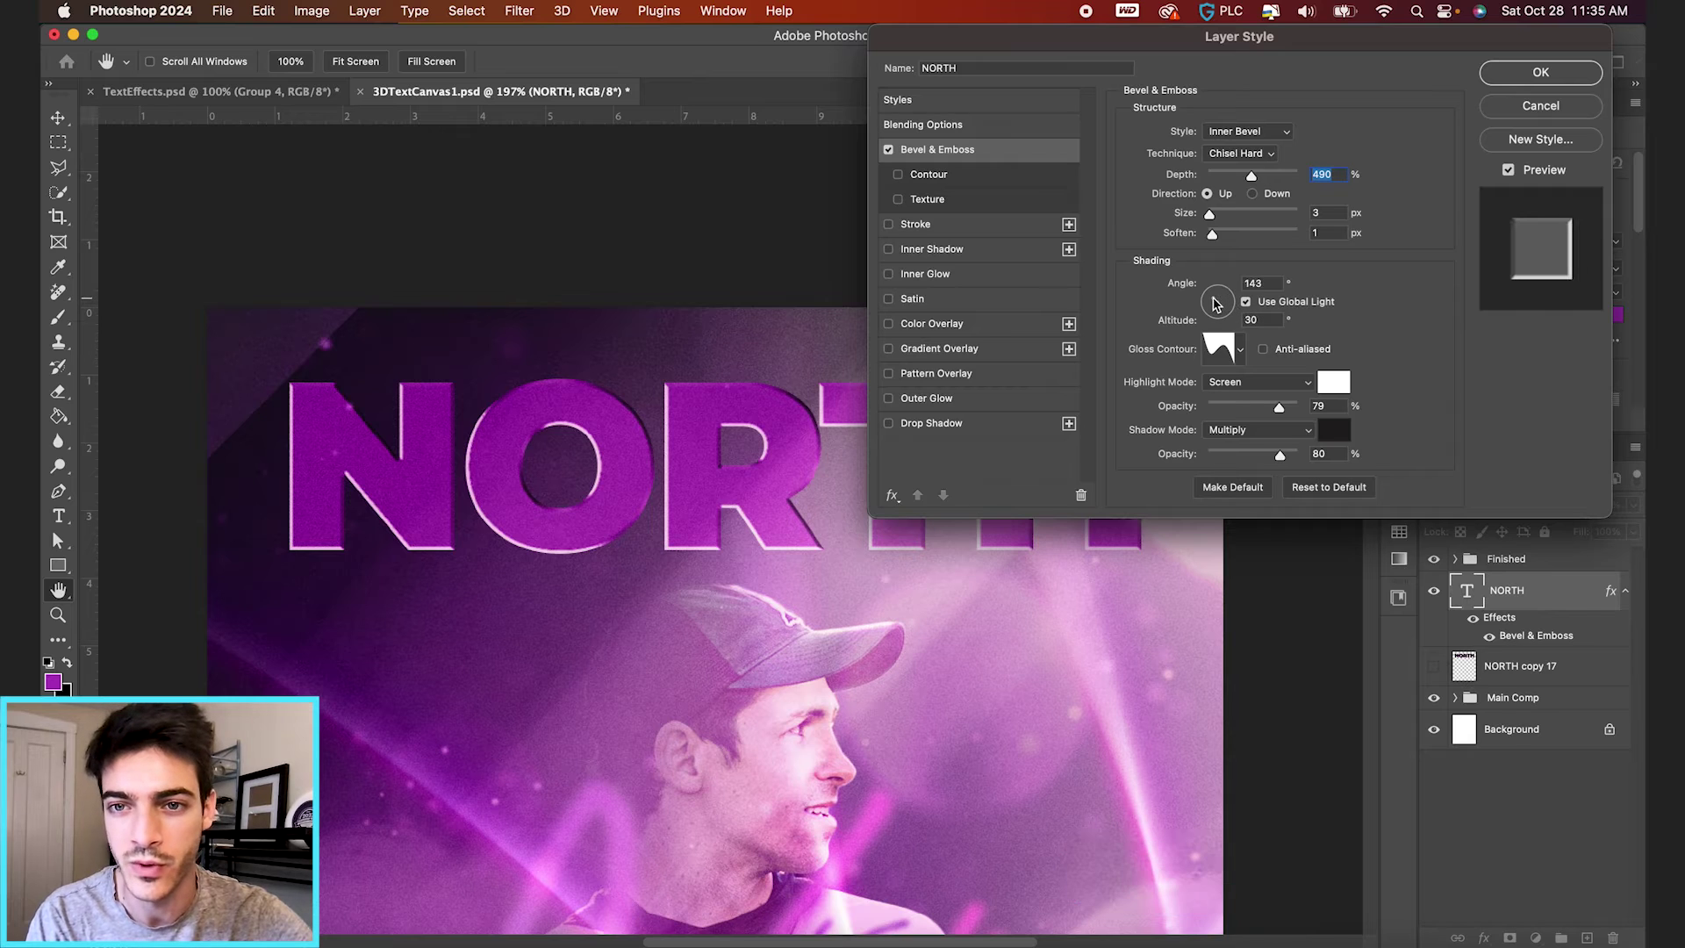
drag(1222, 330, 1221, 295)
mouse_move(1211, 221)
mouse_down()
mouse_move(1238, 217)
mouse_move(1212, 219)
mouse_up()
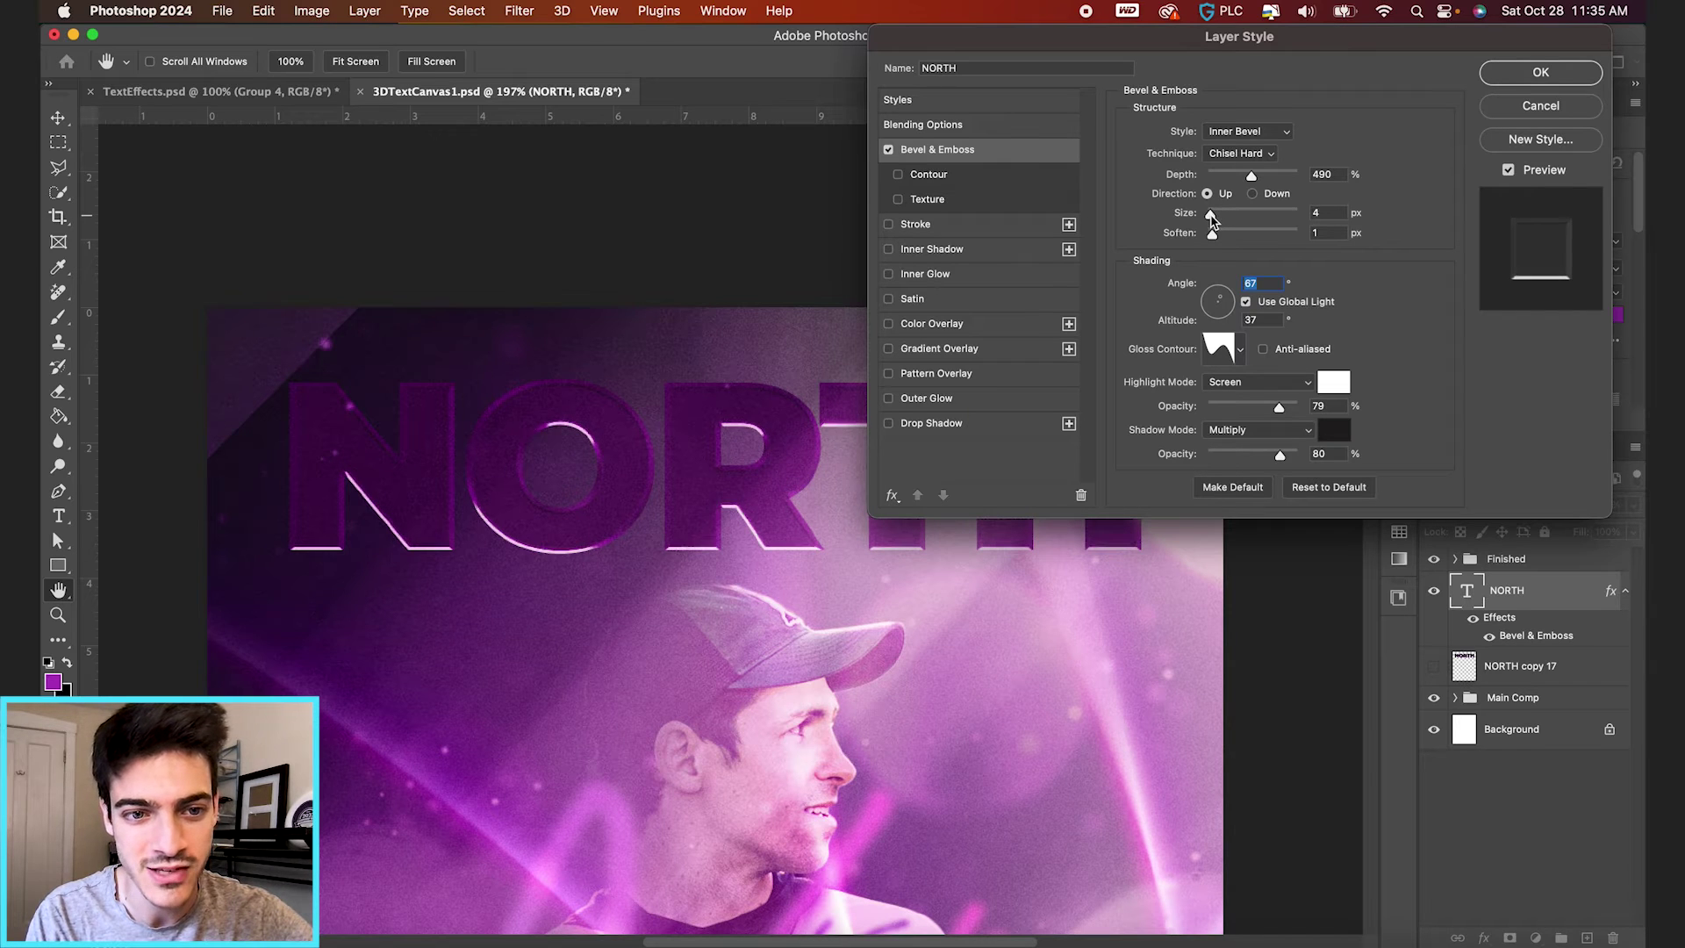
drag(1228, 314, 1226, 302)
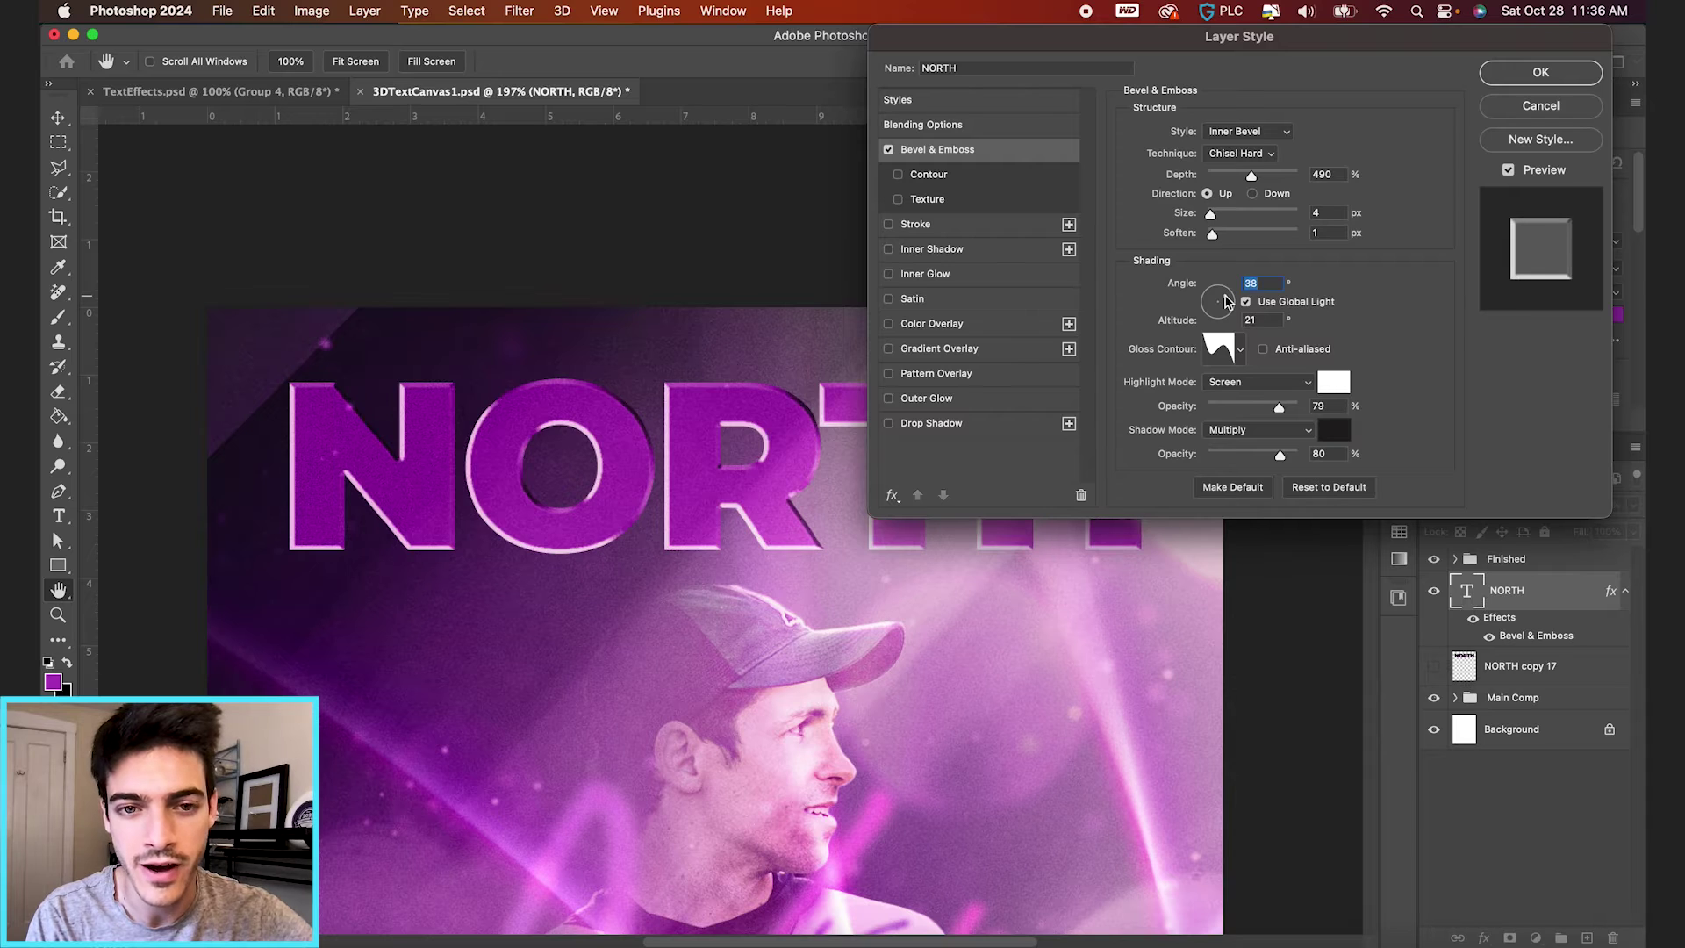
mouse_move(1251, 175)
mouse_down()
mouse_move(1222, 177)
mouse_move(1300, 178)
mouse_move(1277, 181)
mouse_up()
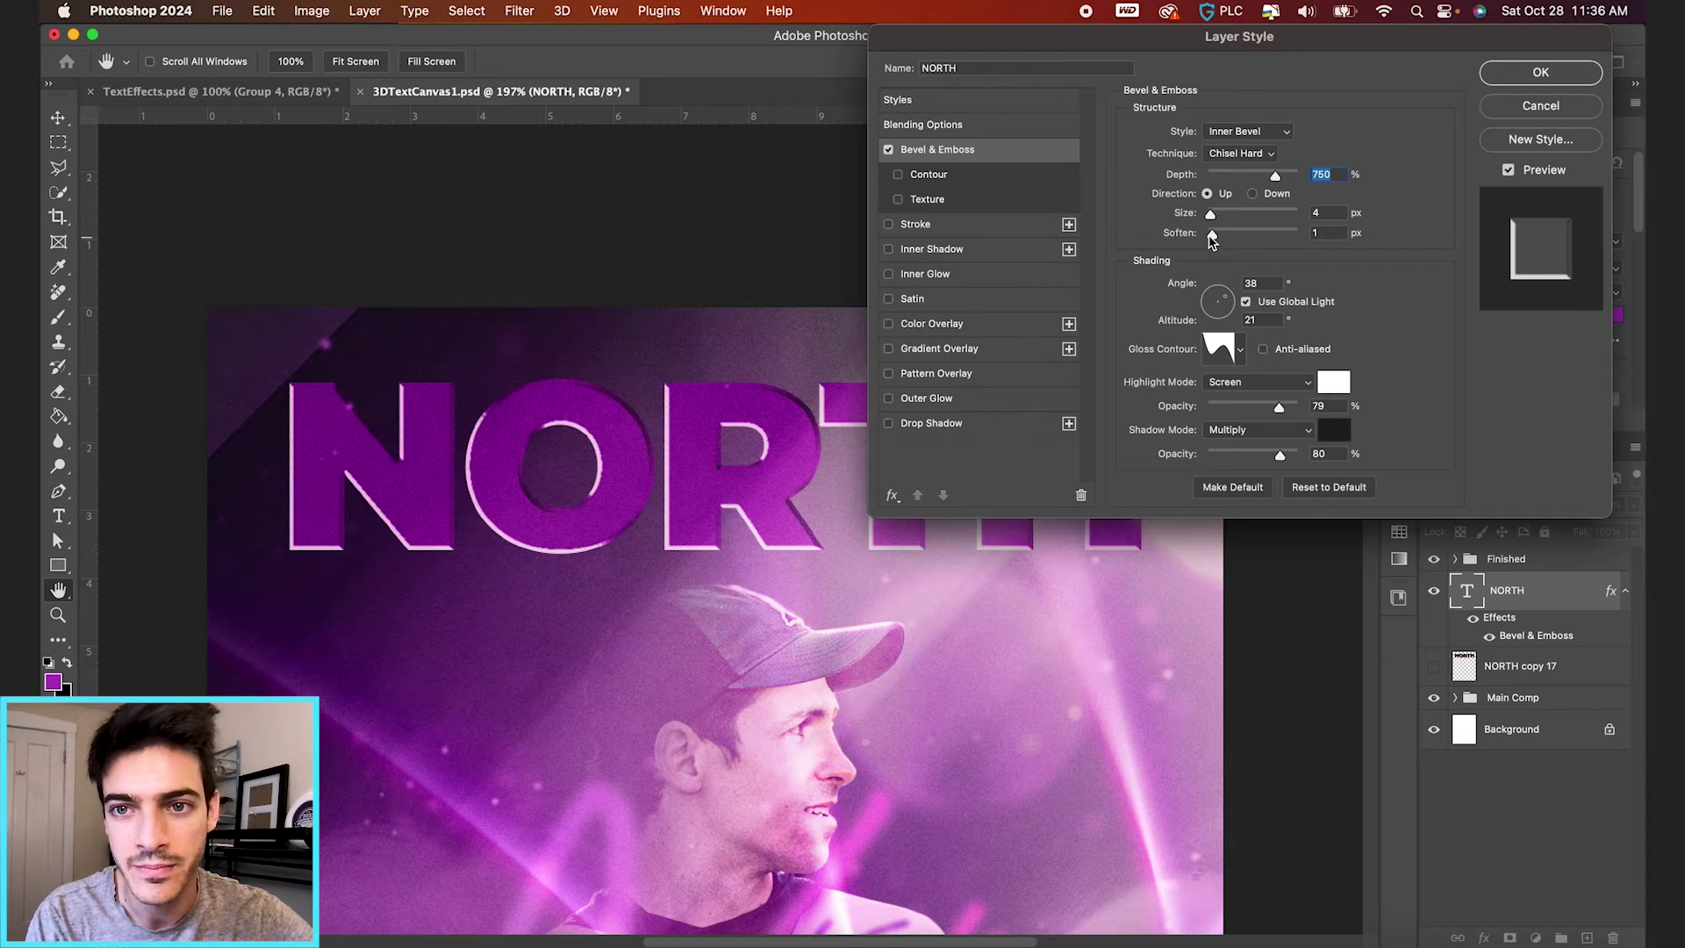
drag(1218, 234, 1224, 234)
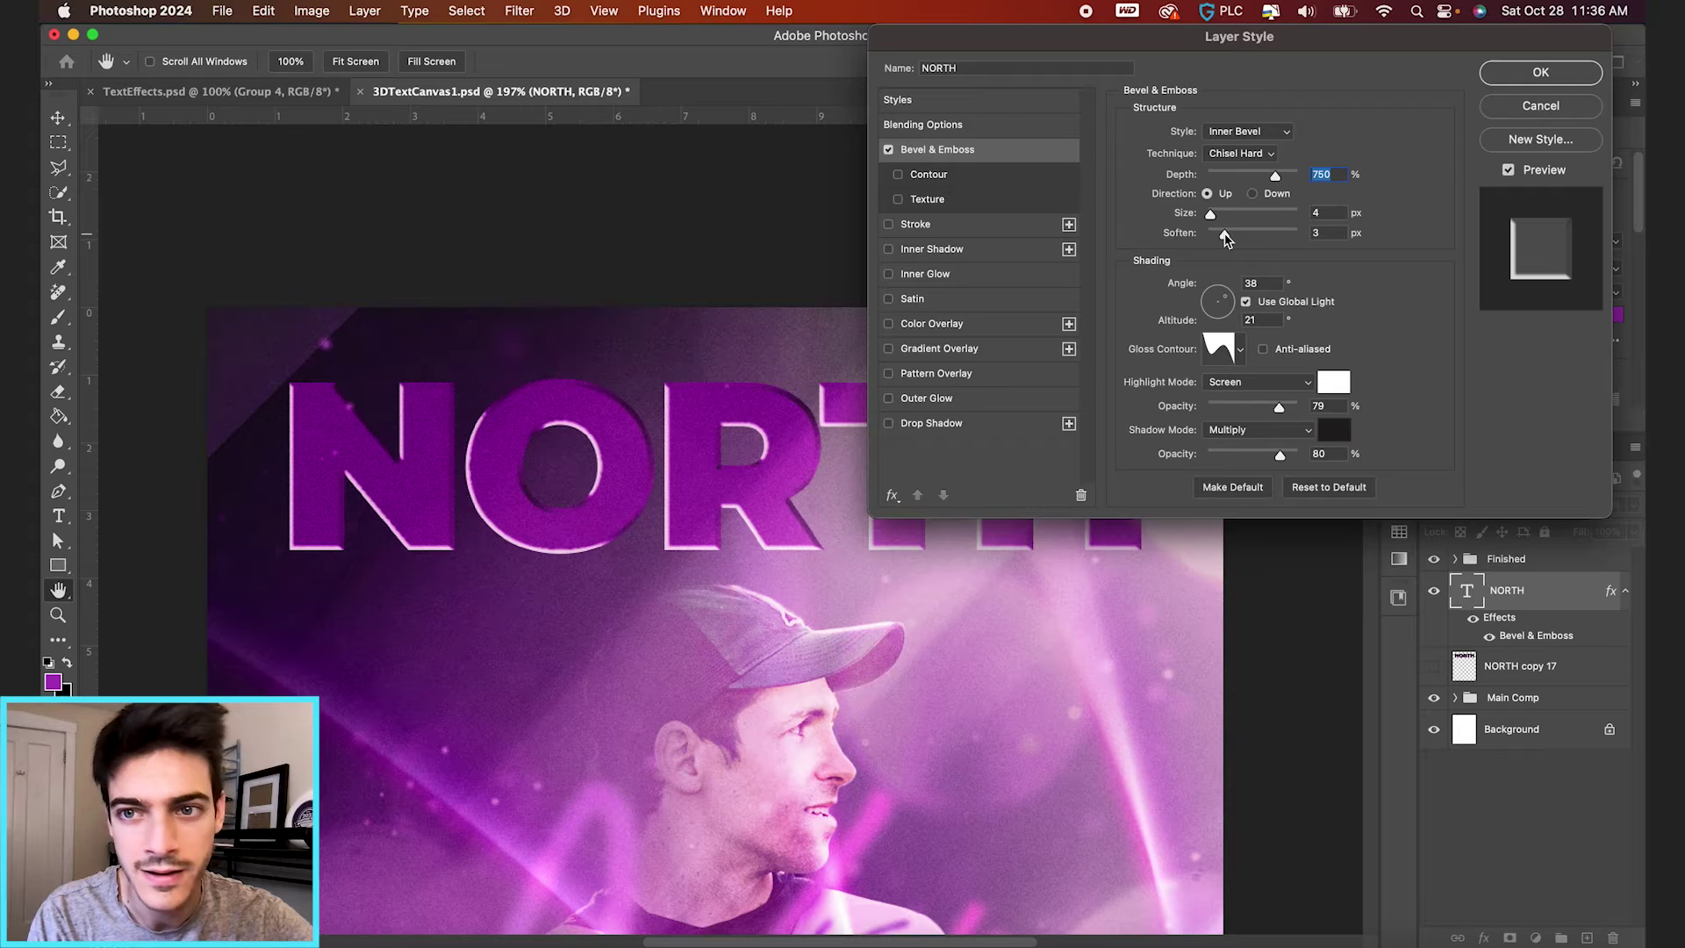
drag(1226, 237, 1227, 239)
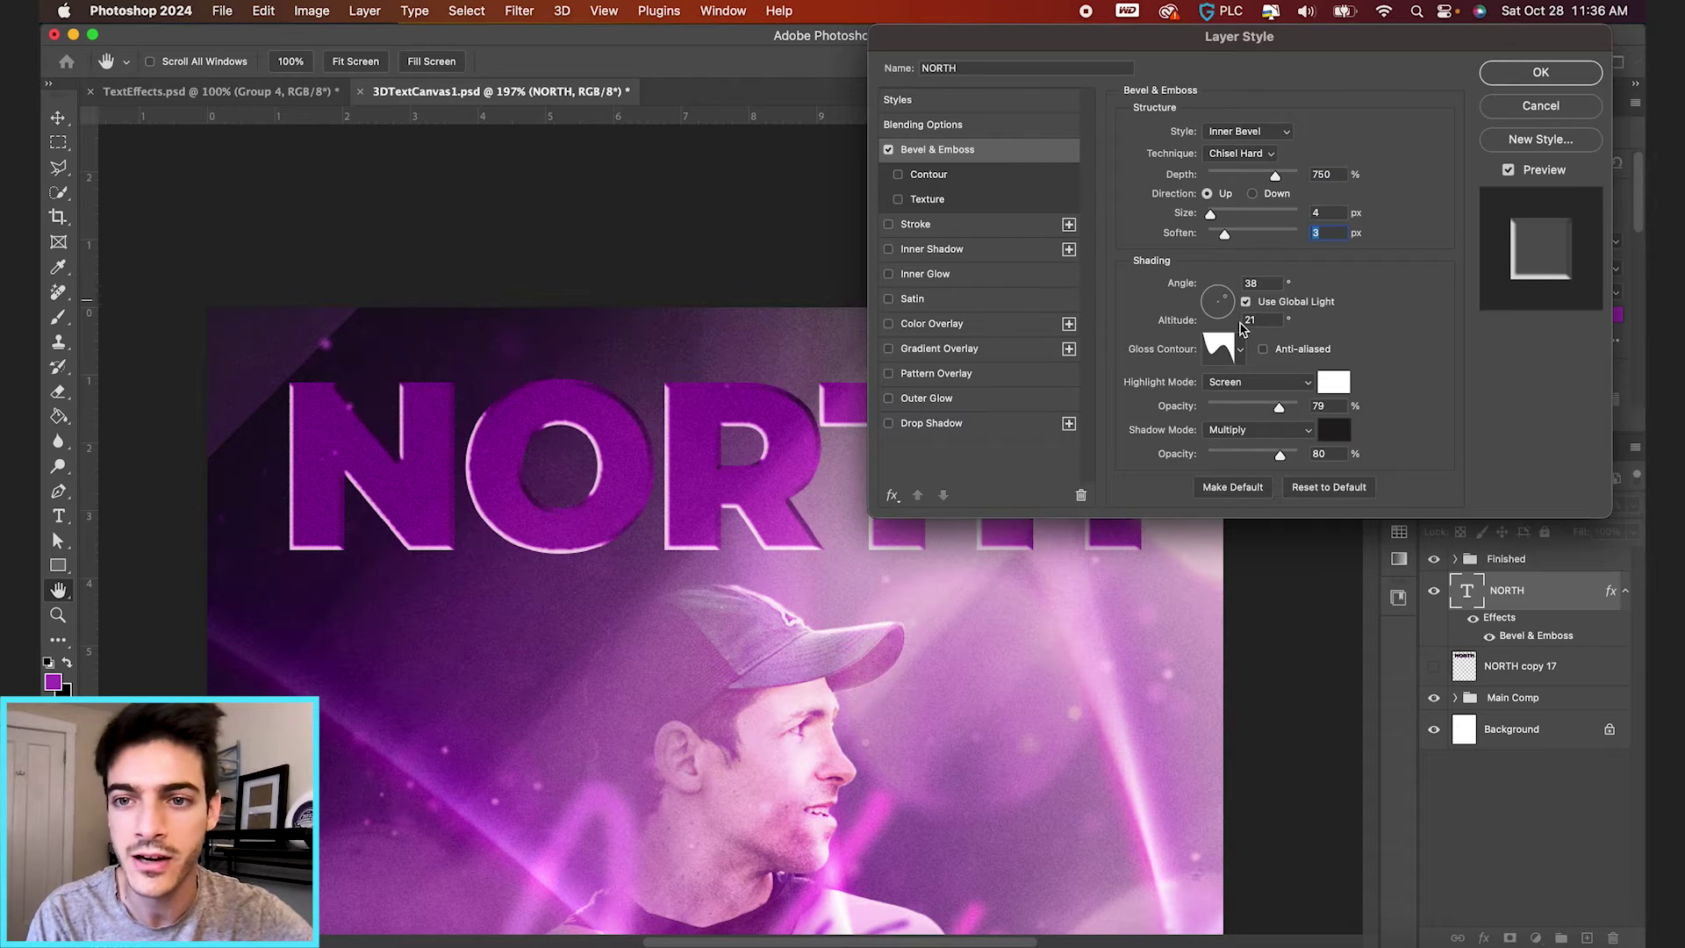
Set the bevel size to 3 px with Inner Bevel style and Chisel Hard technique
key(shift+Tab)
text(3)
click(1246, 137)
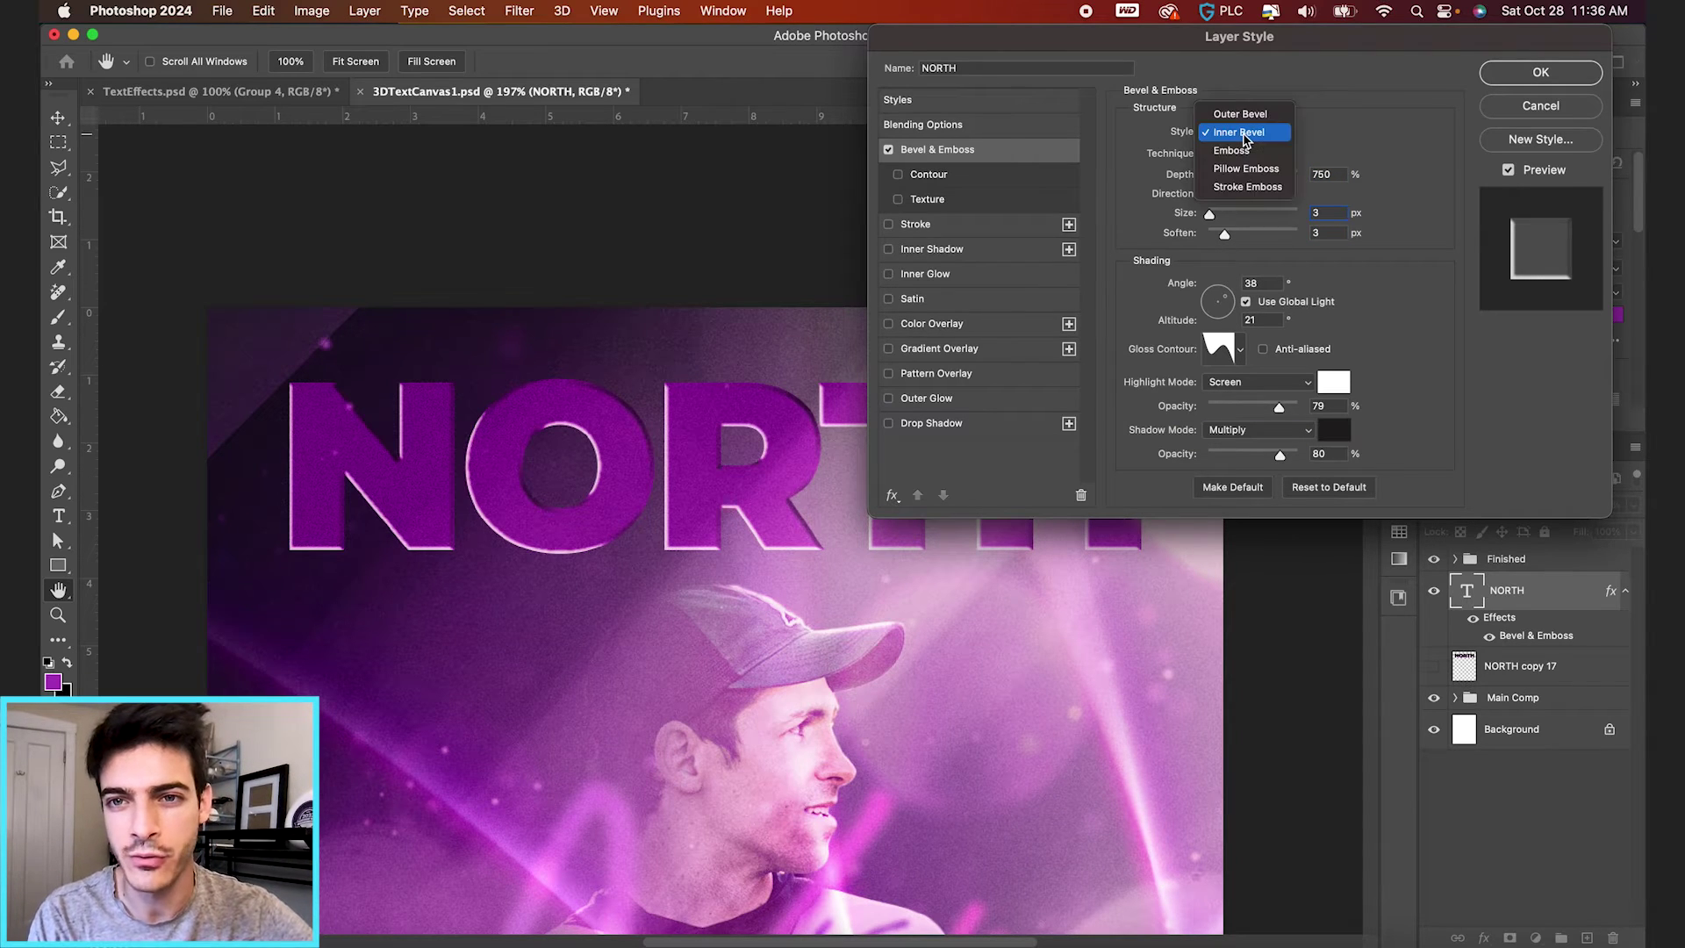
click(1244, 135)
click(1240, 154)
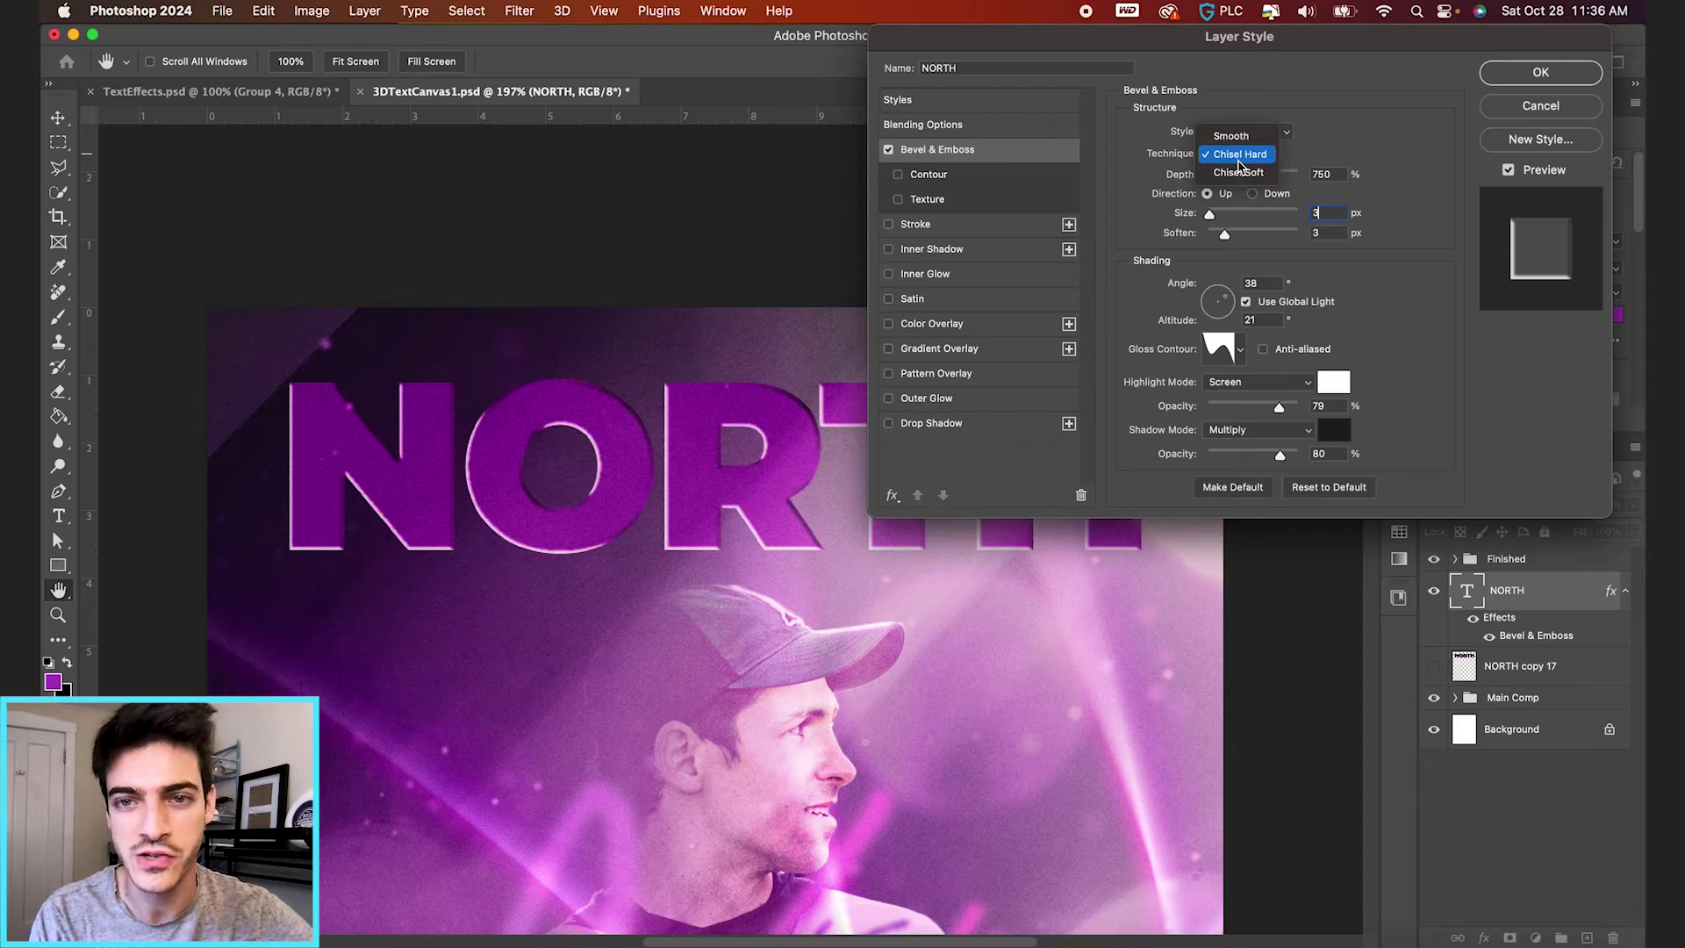
click(1421, 153)
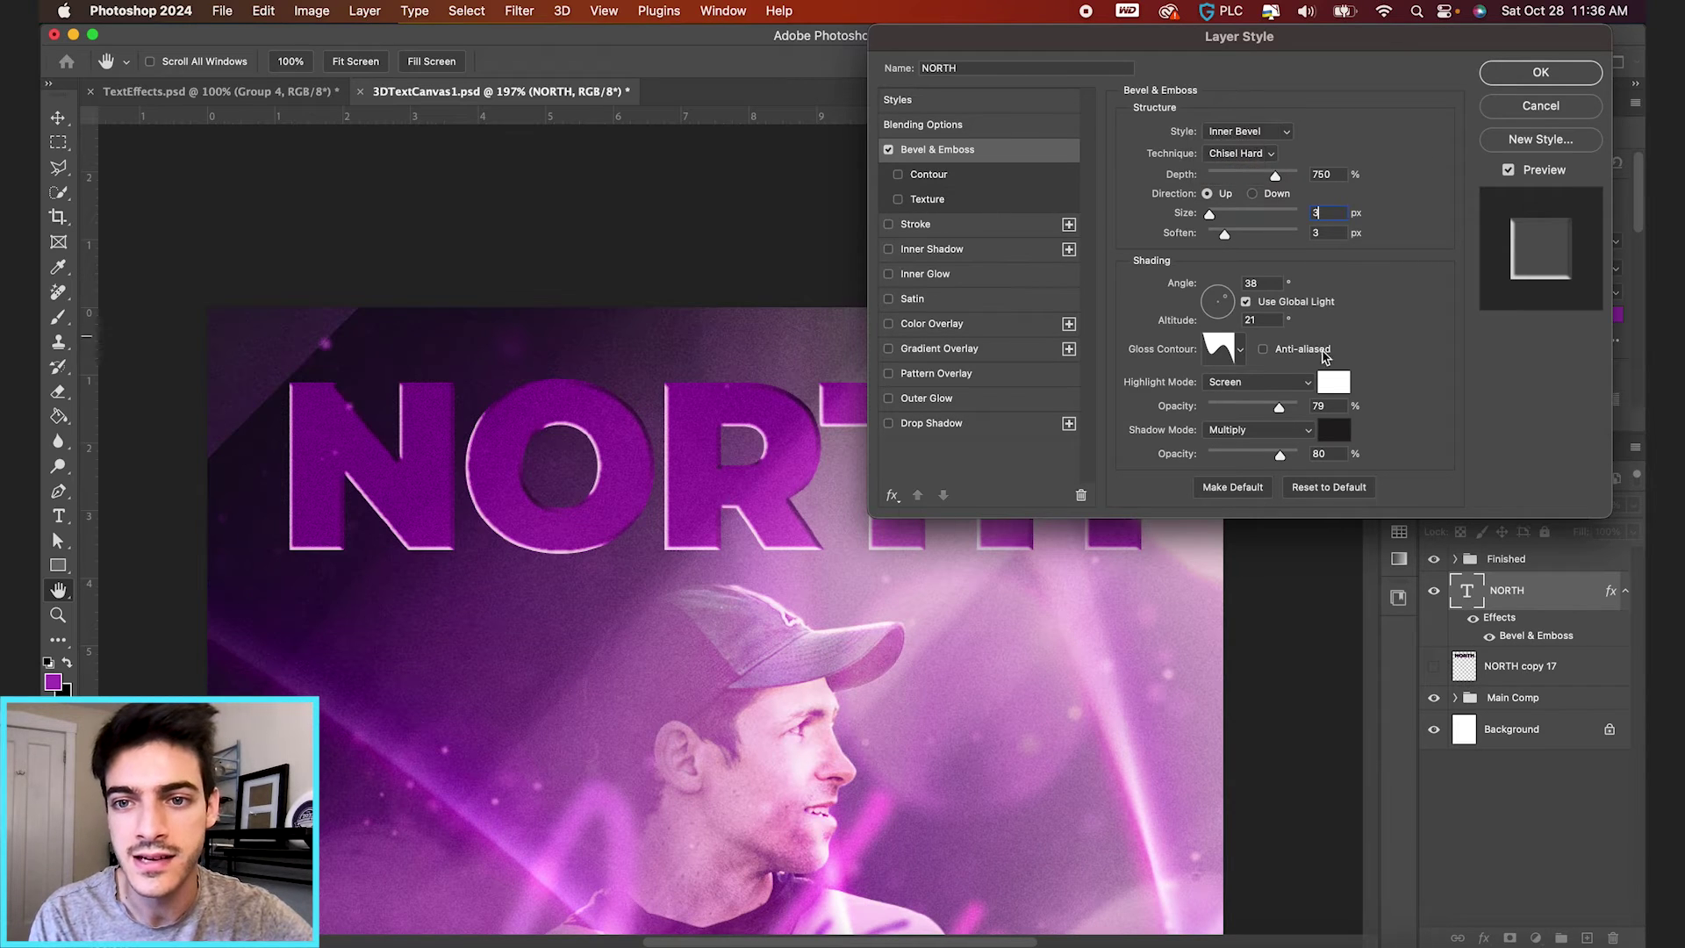
Browse the Gloss Contour presets, trying several shapes on the bevel
click(1217, 346)
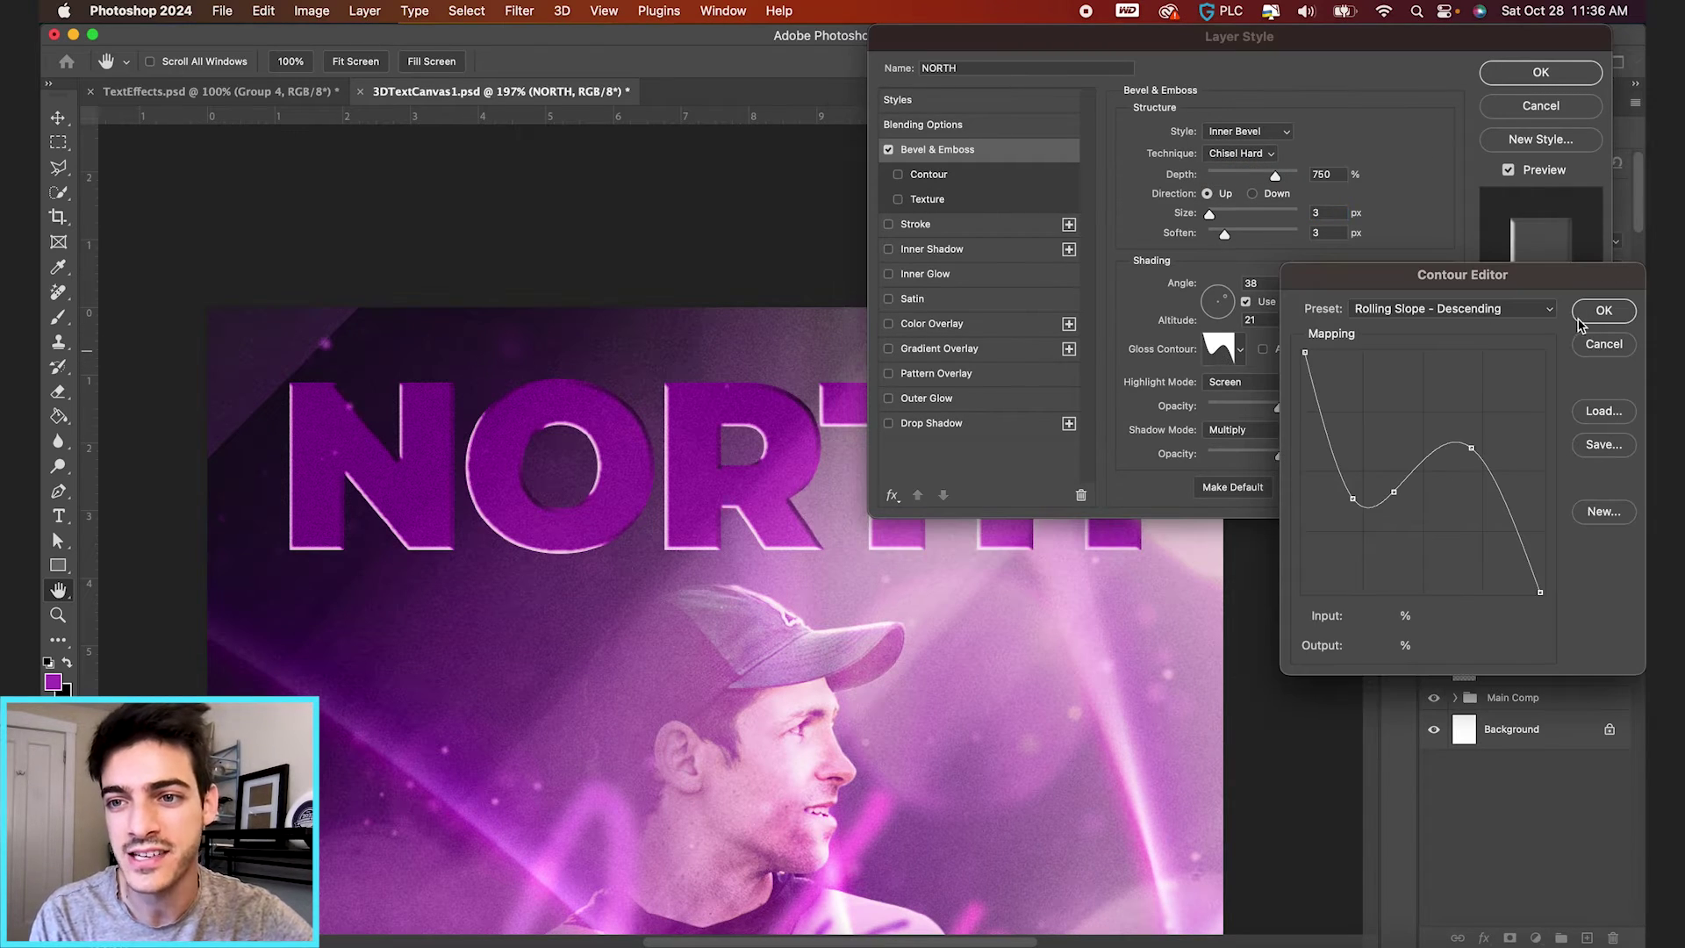
click(1601, 321)
click(1237, 351)
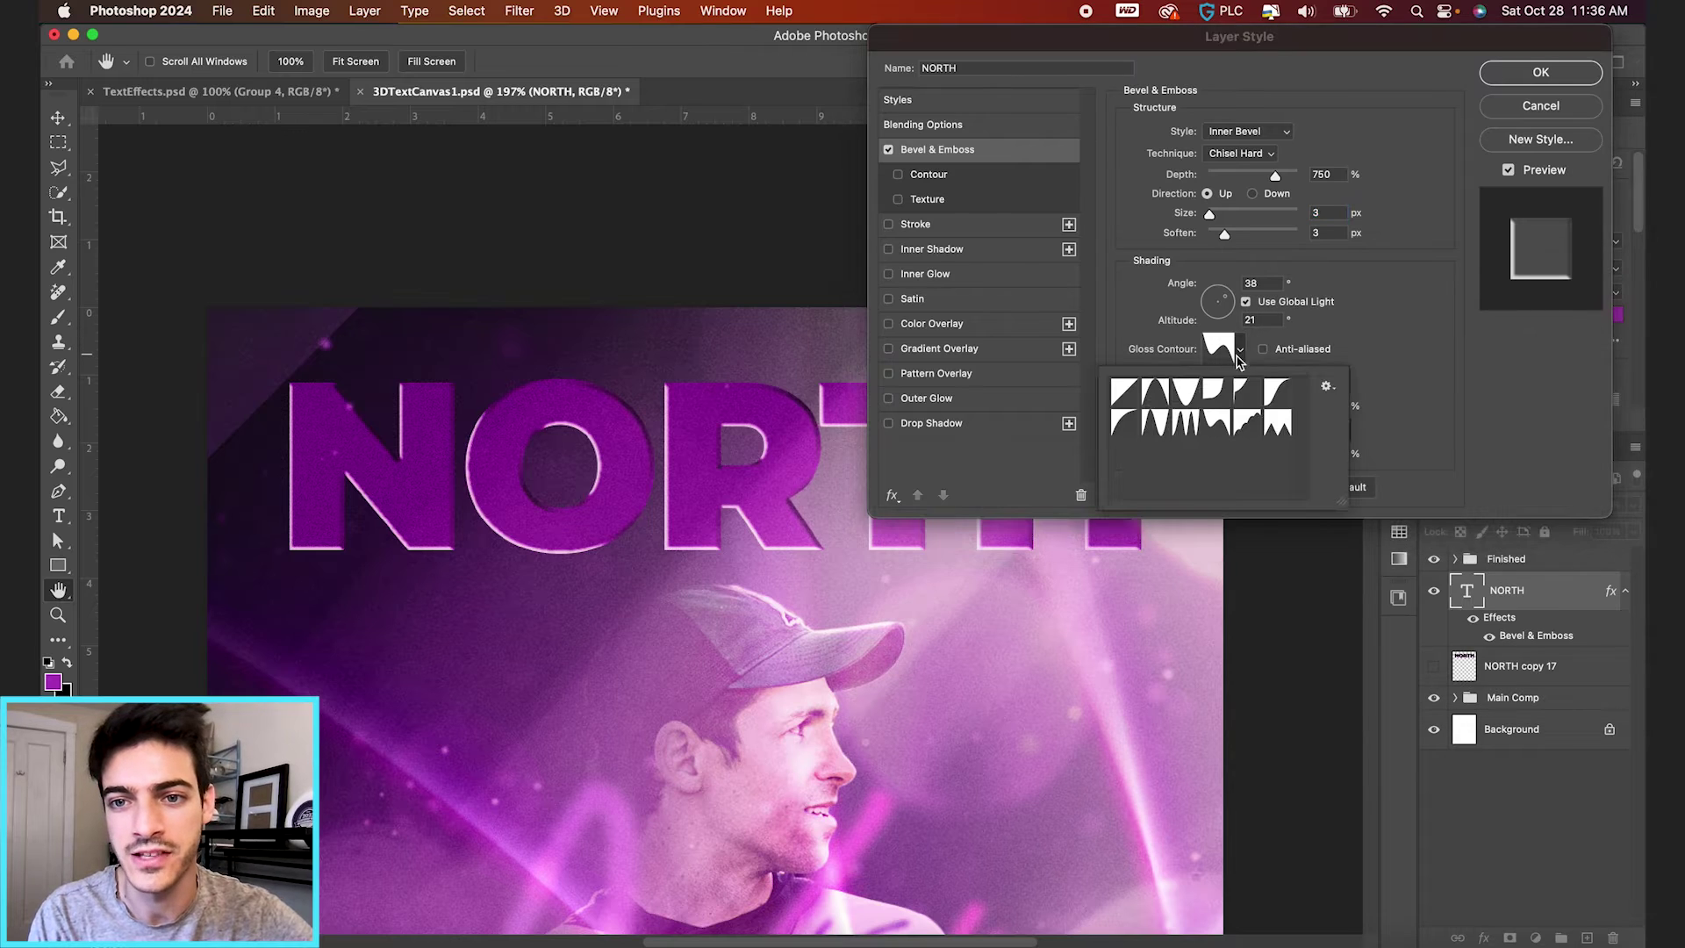
click(1187, 424)
click(1190, 397)
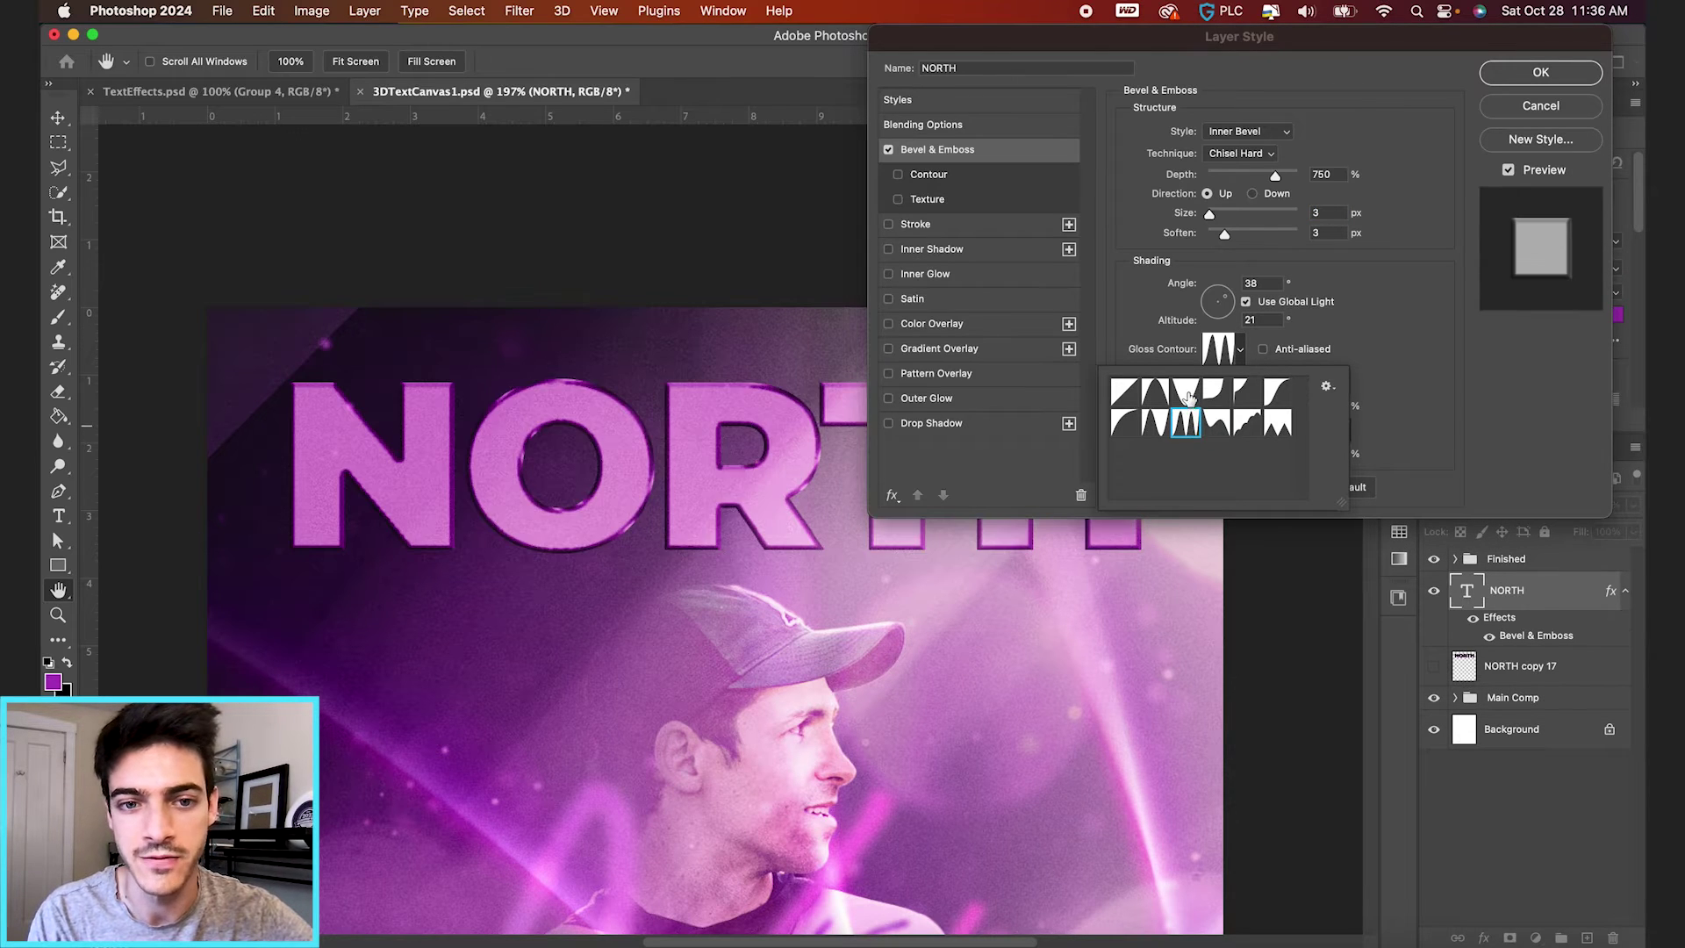
click(1157, 426)
click(1155, 395)
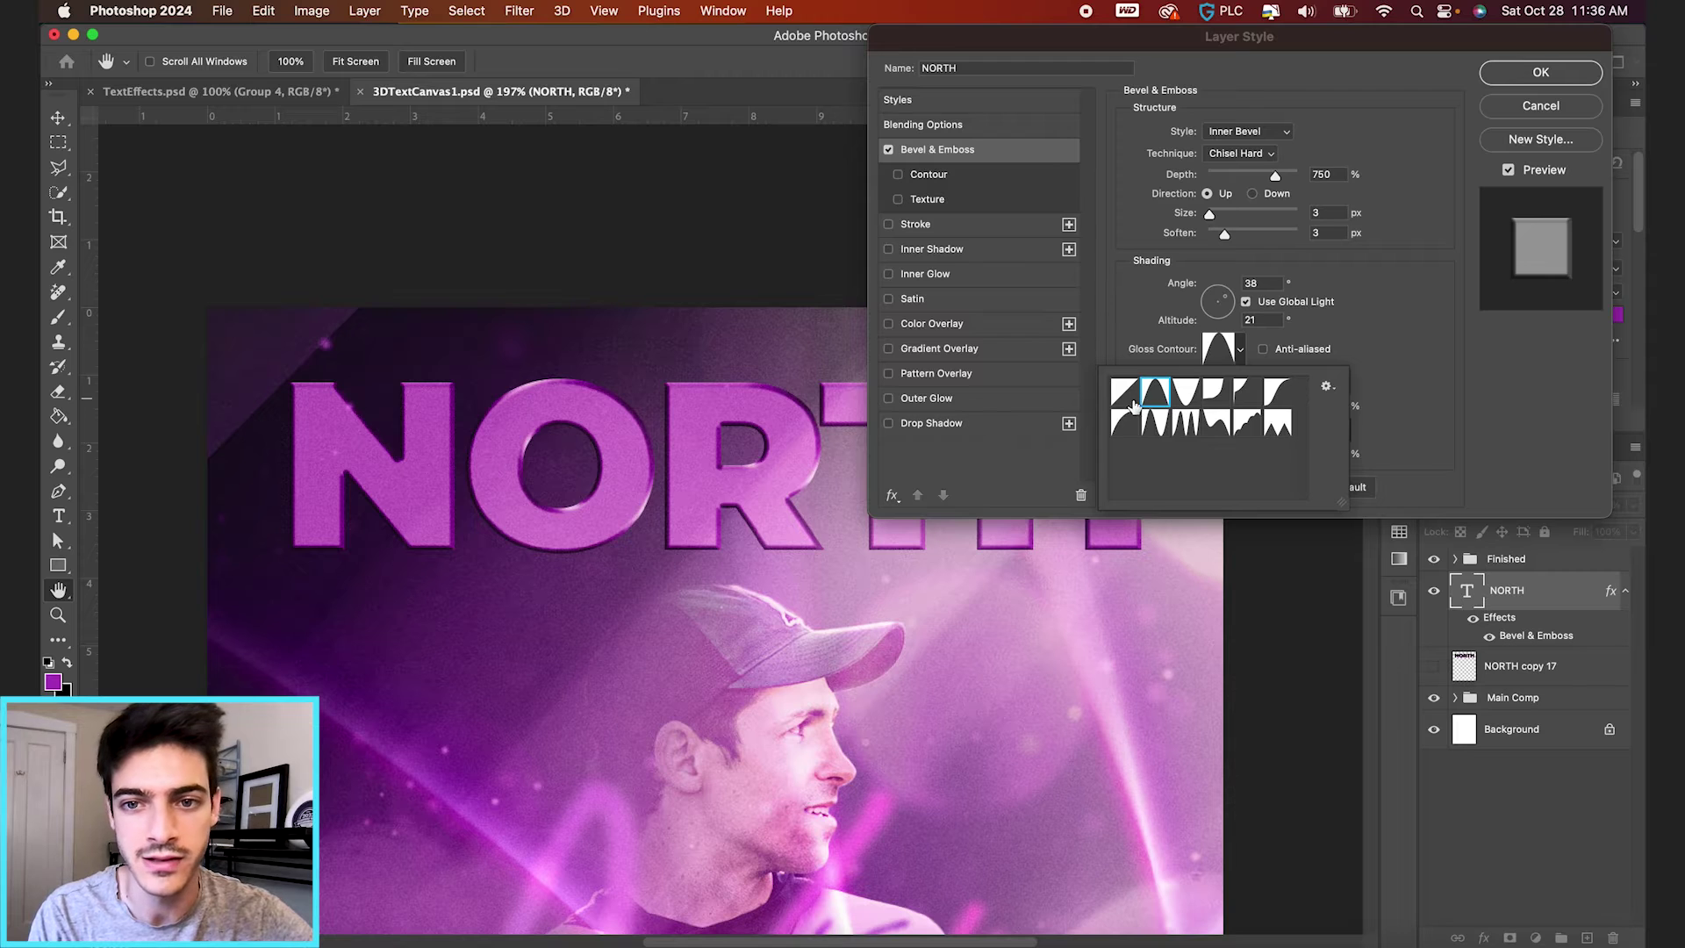
click(1125, 394)
Try more gloss contour shapes and settle on one from the bottom row
click(1128, 428)
click(1216, 392)
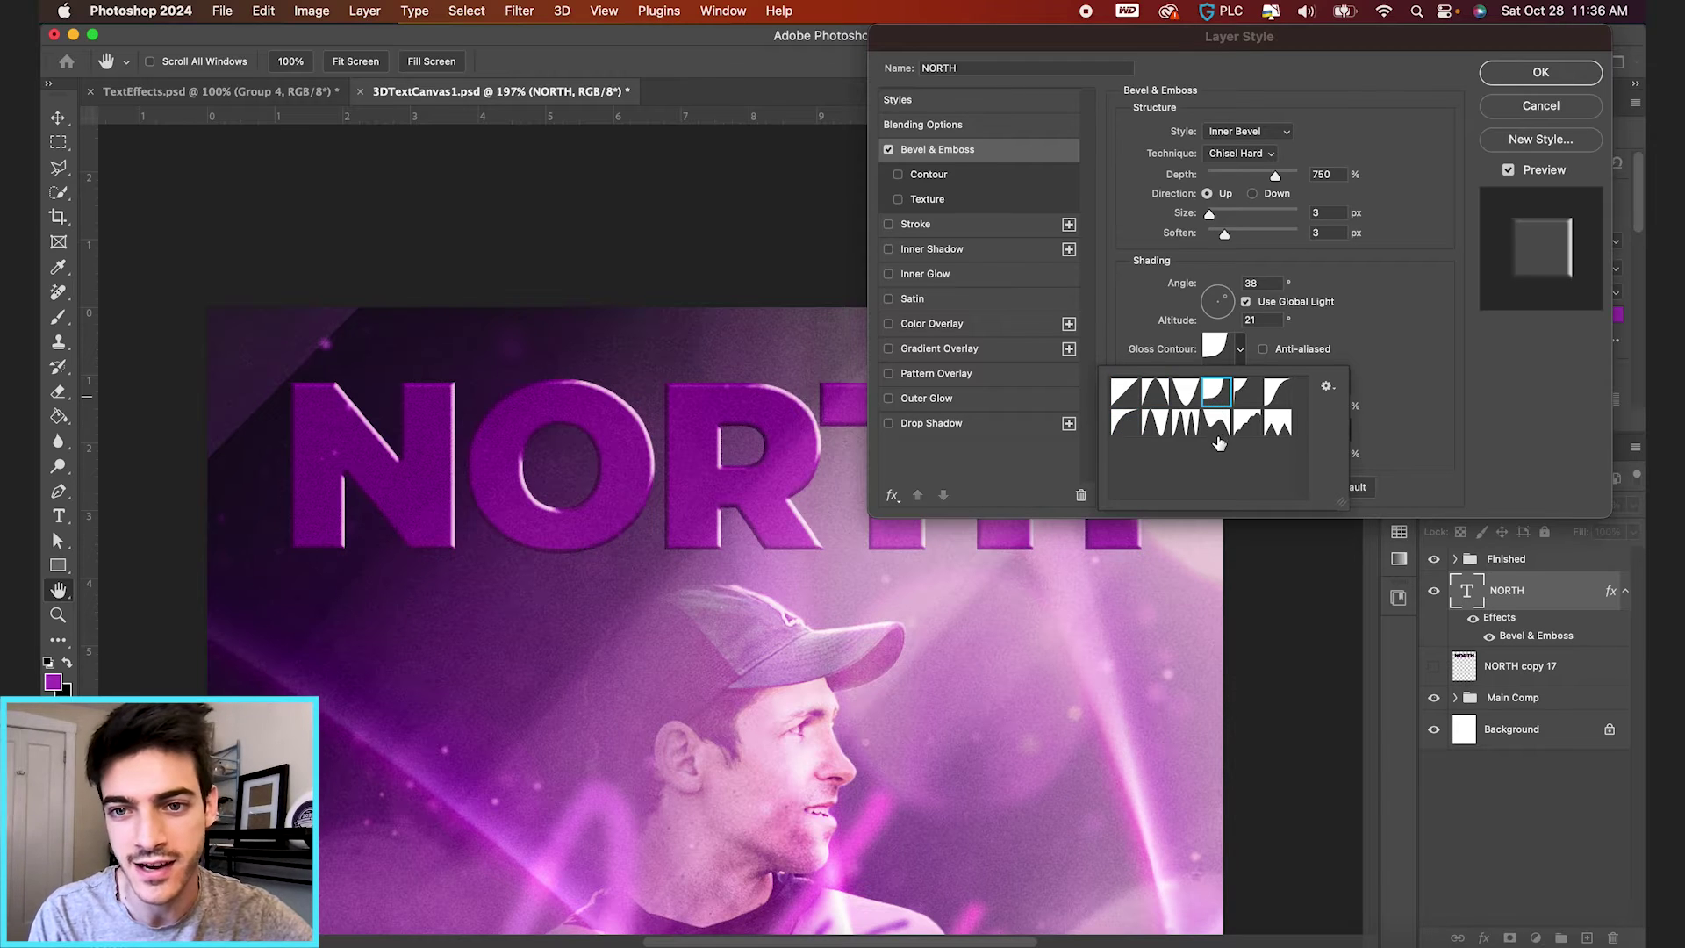
click(1218, 428)
click(1257, 428)
click(1251, 400)
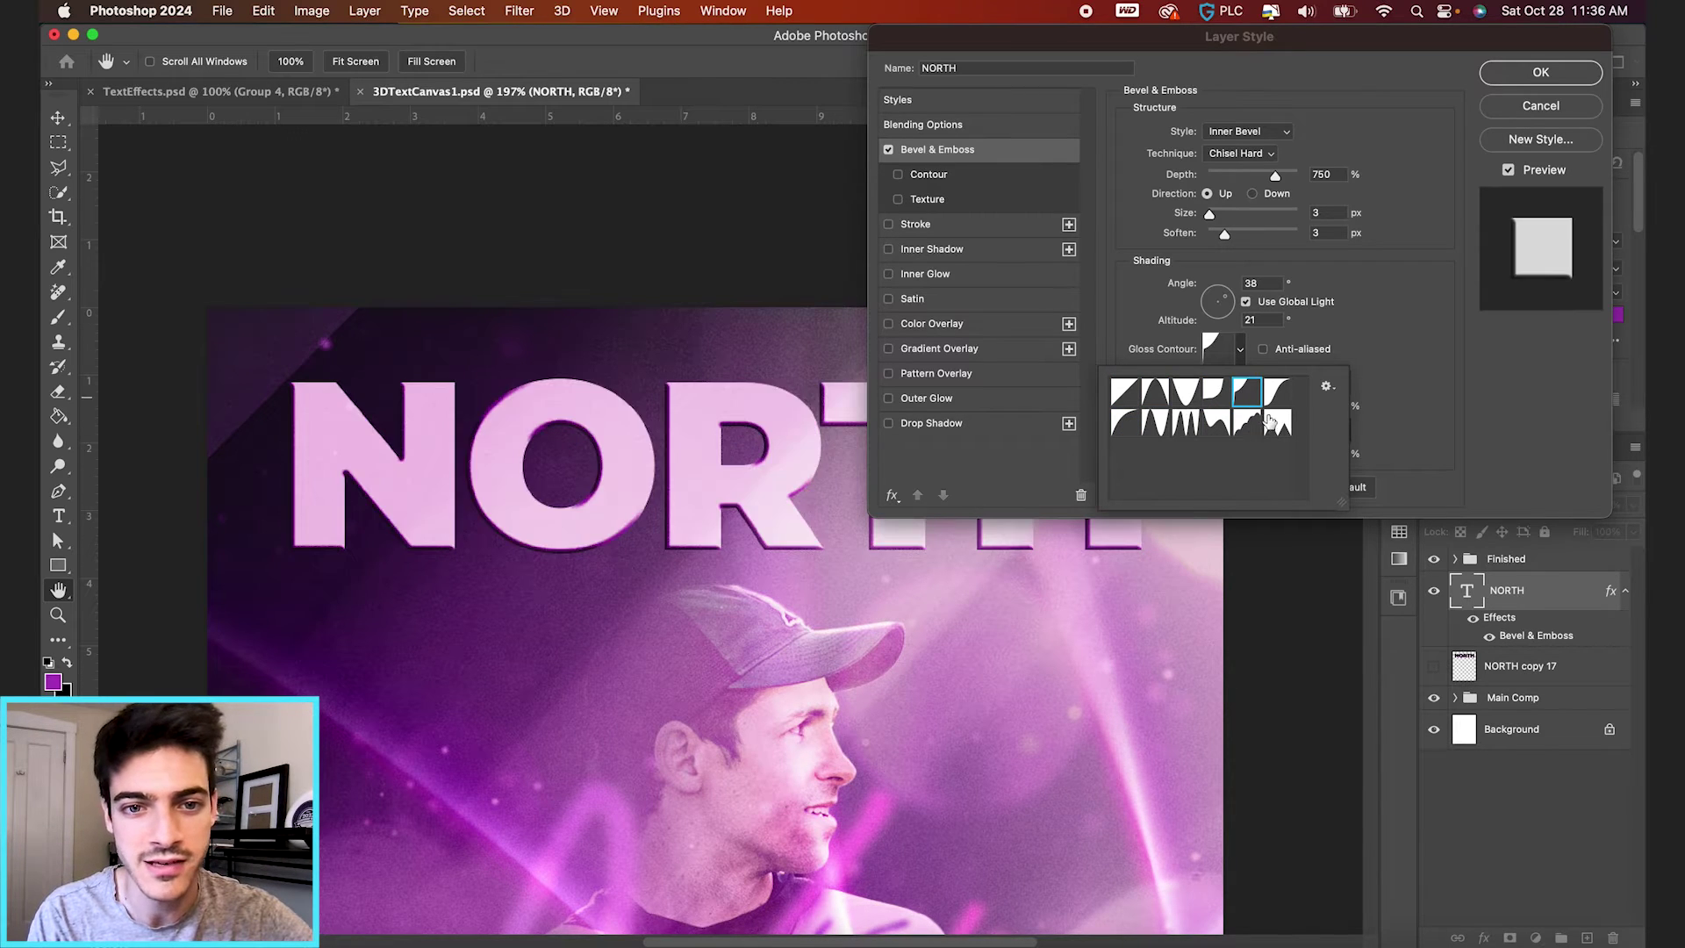
click(1272, 424)
click(1215, 409)
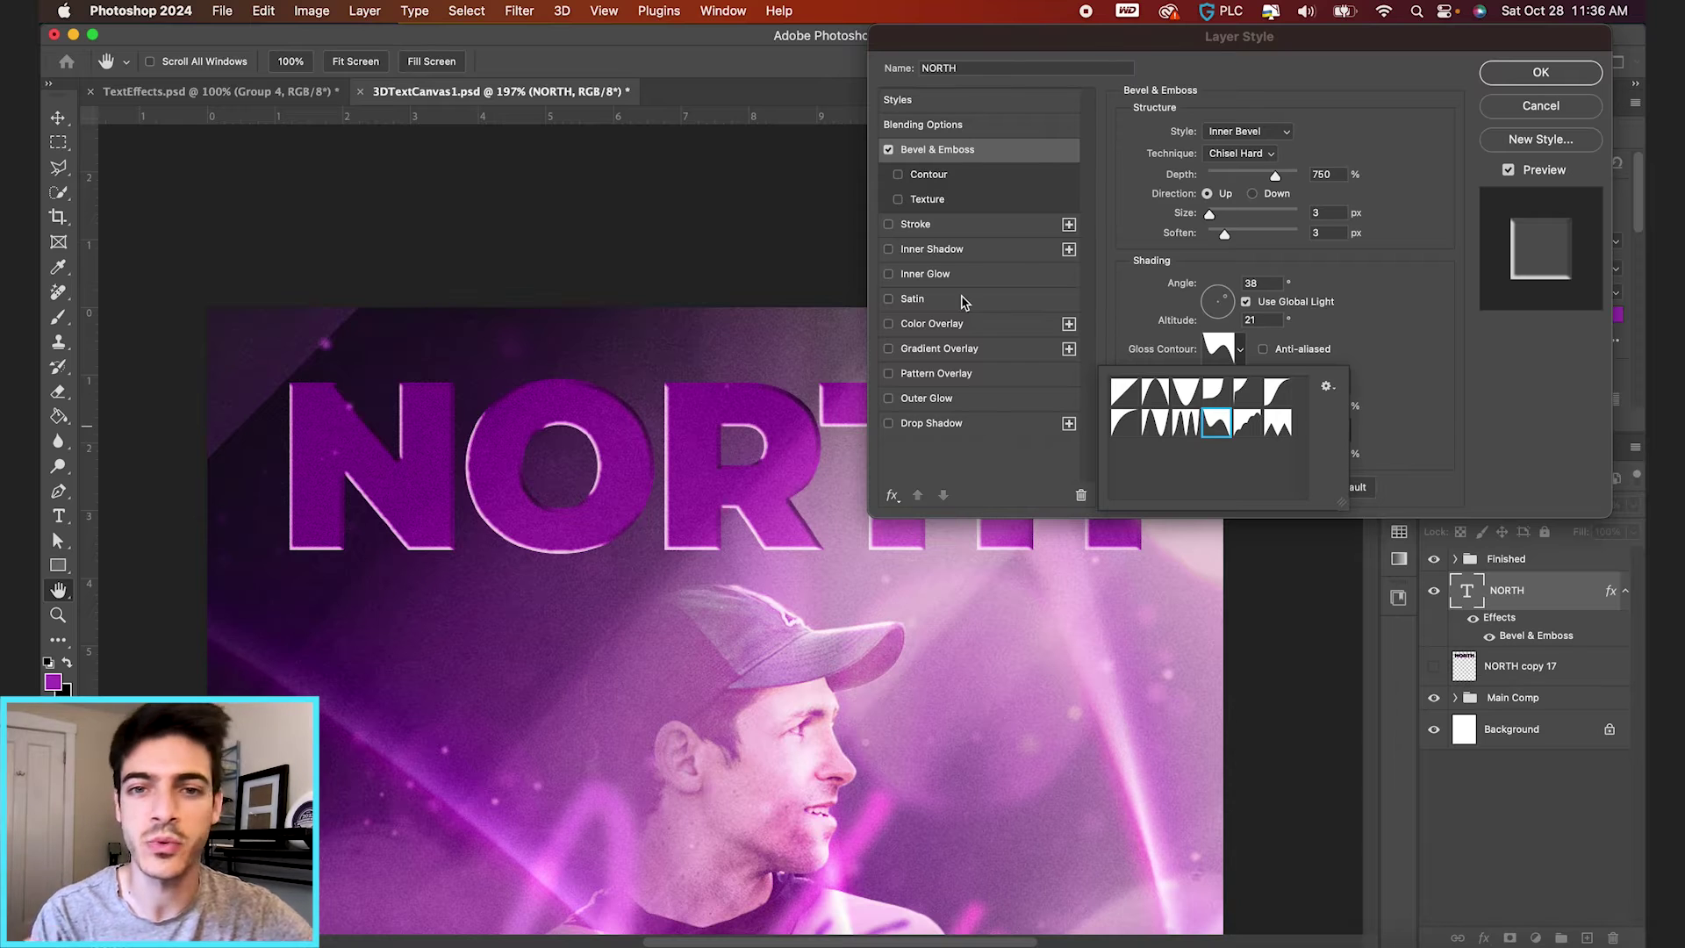
Enable a 2 px Stroke positioned inside the letters and review its gradient colours
click(915, 225)
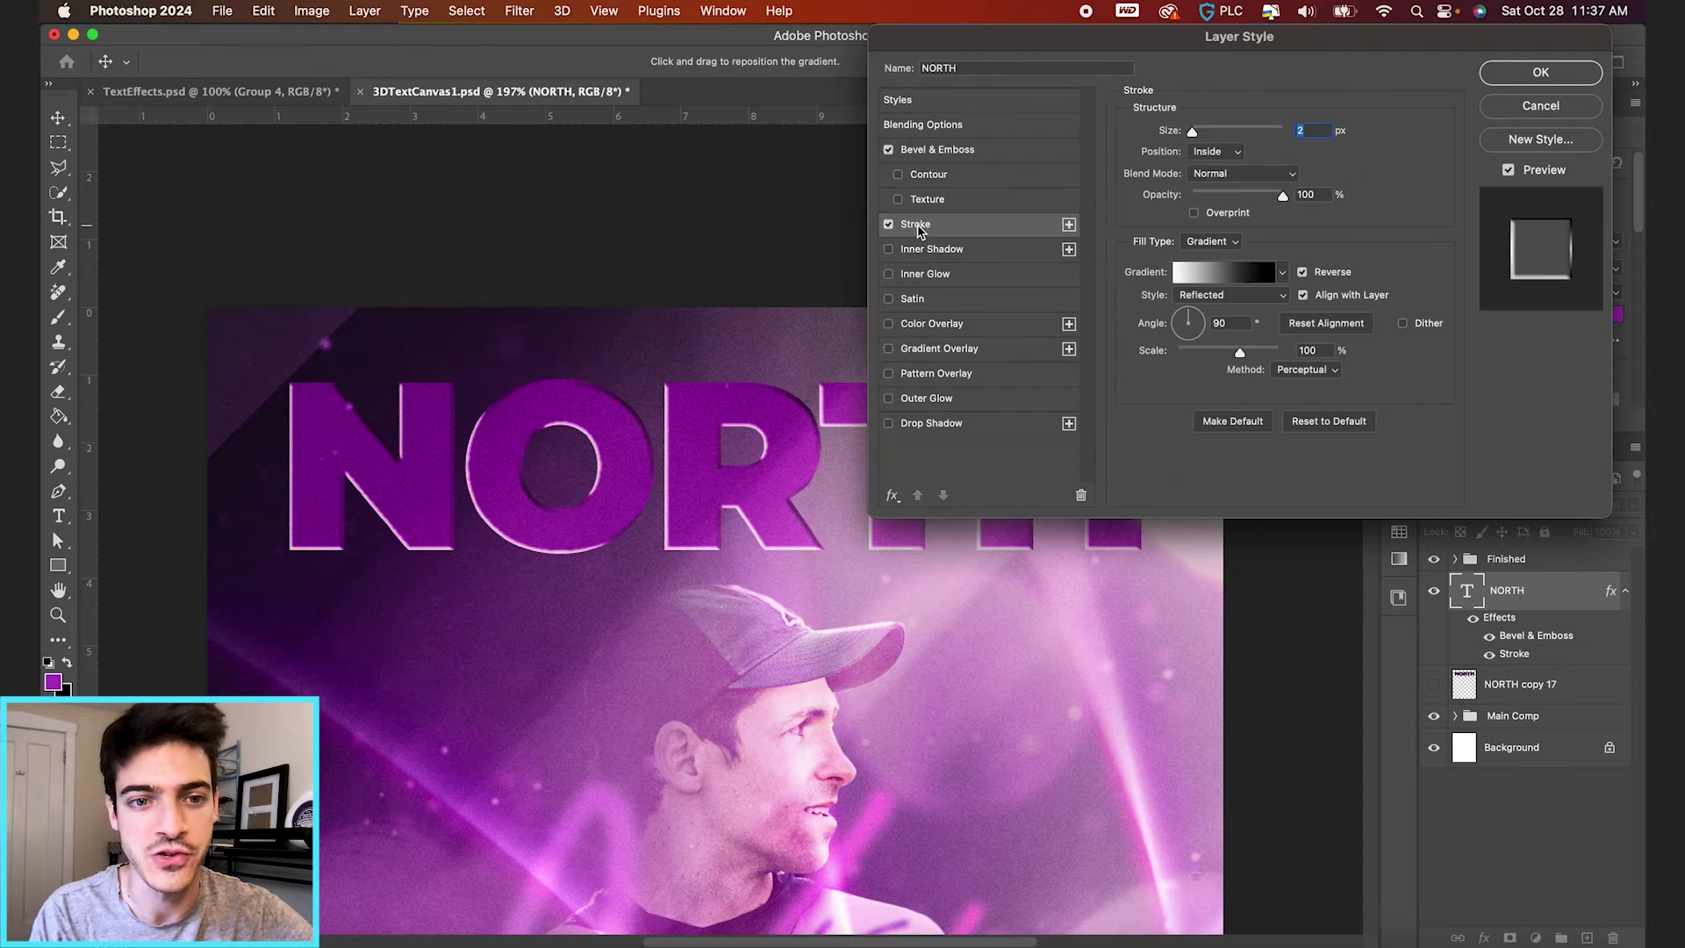
click(1209, 152)
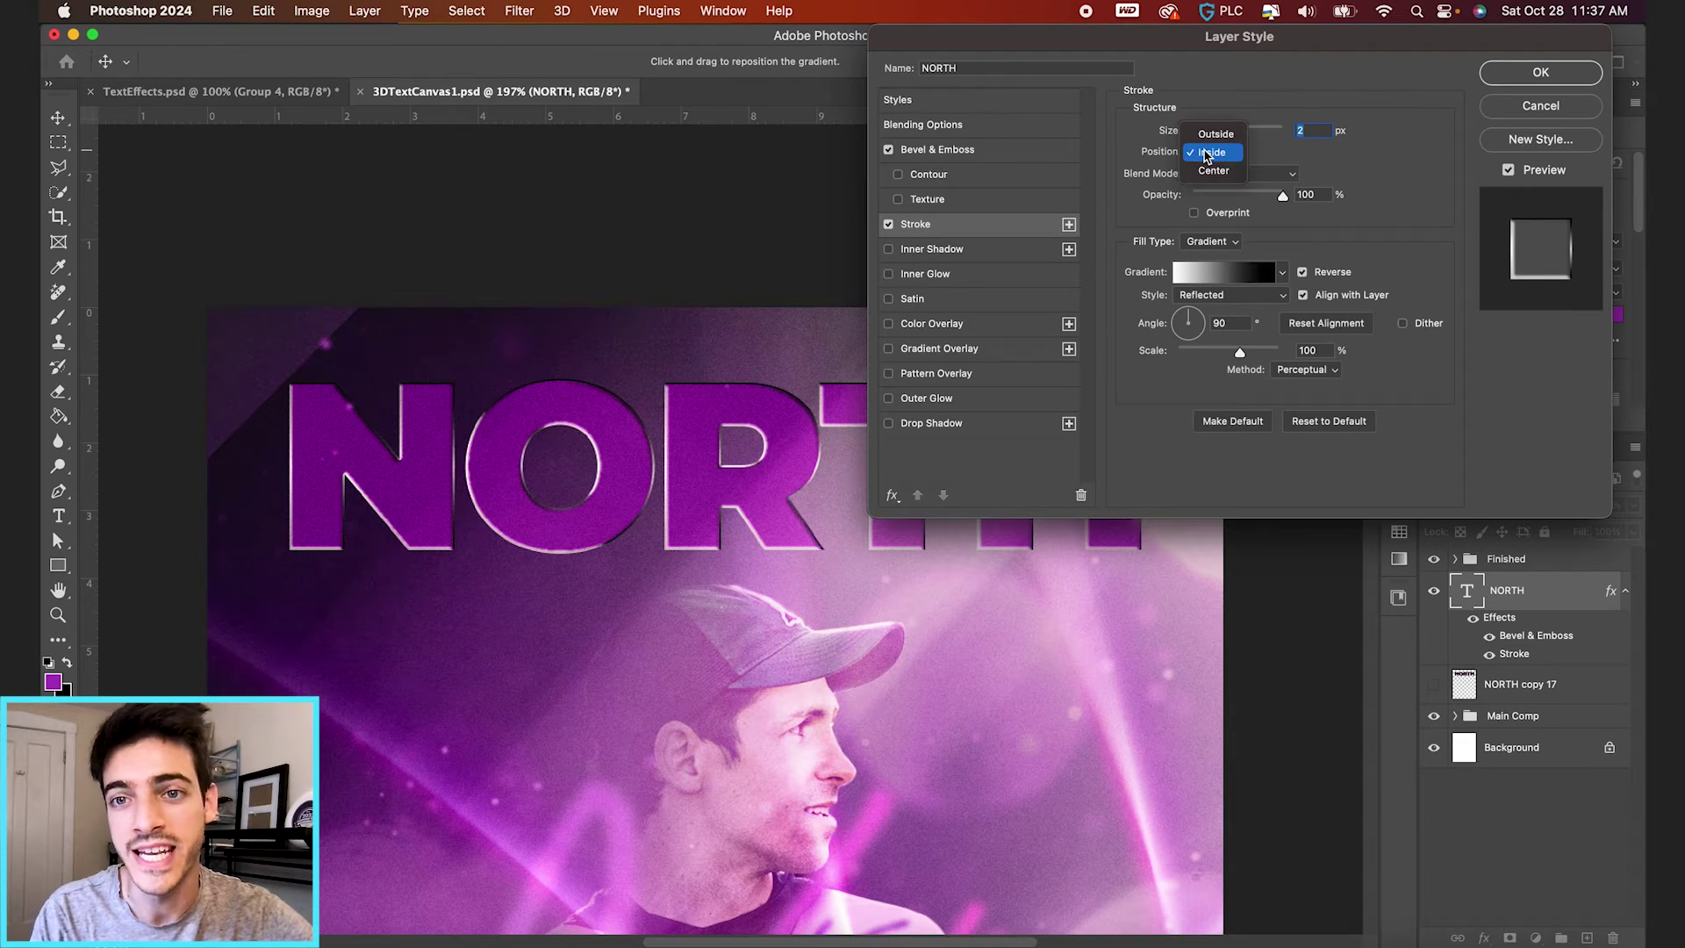
click(1208, 153)
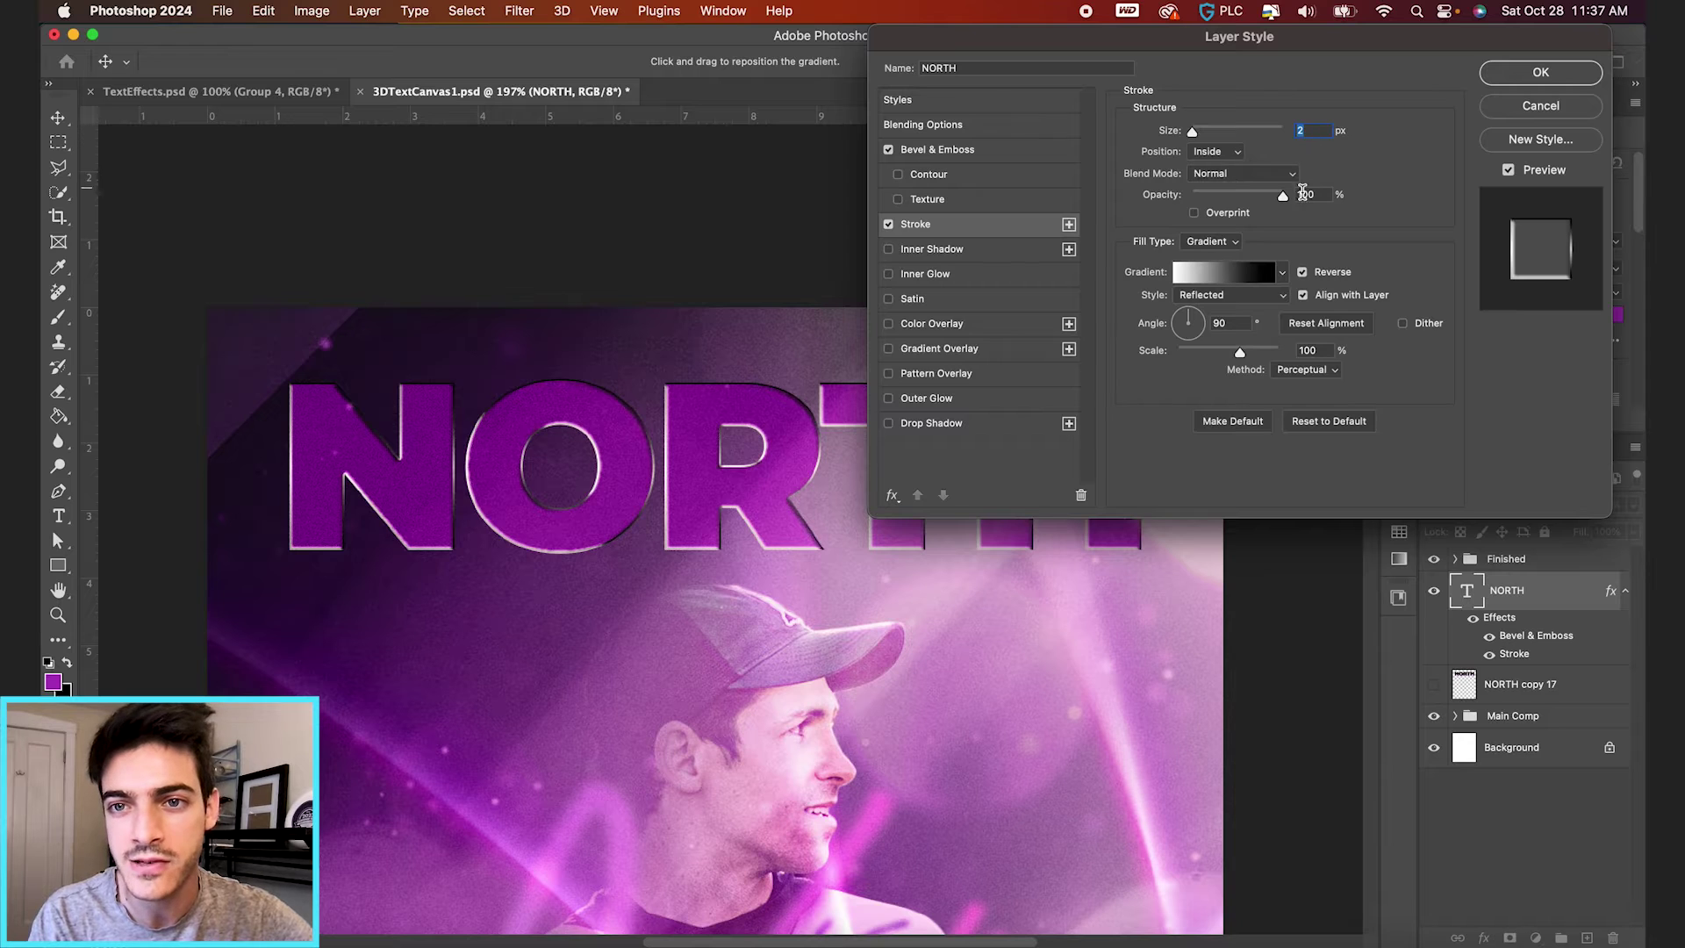
click(1215, 274)
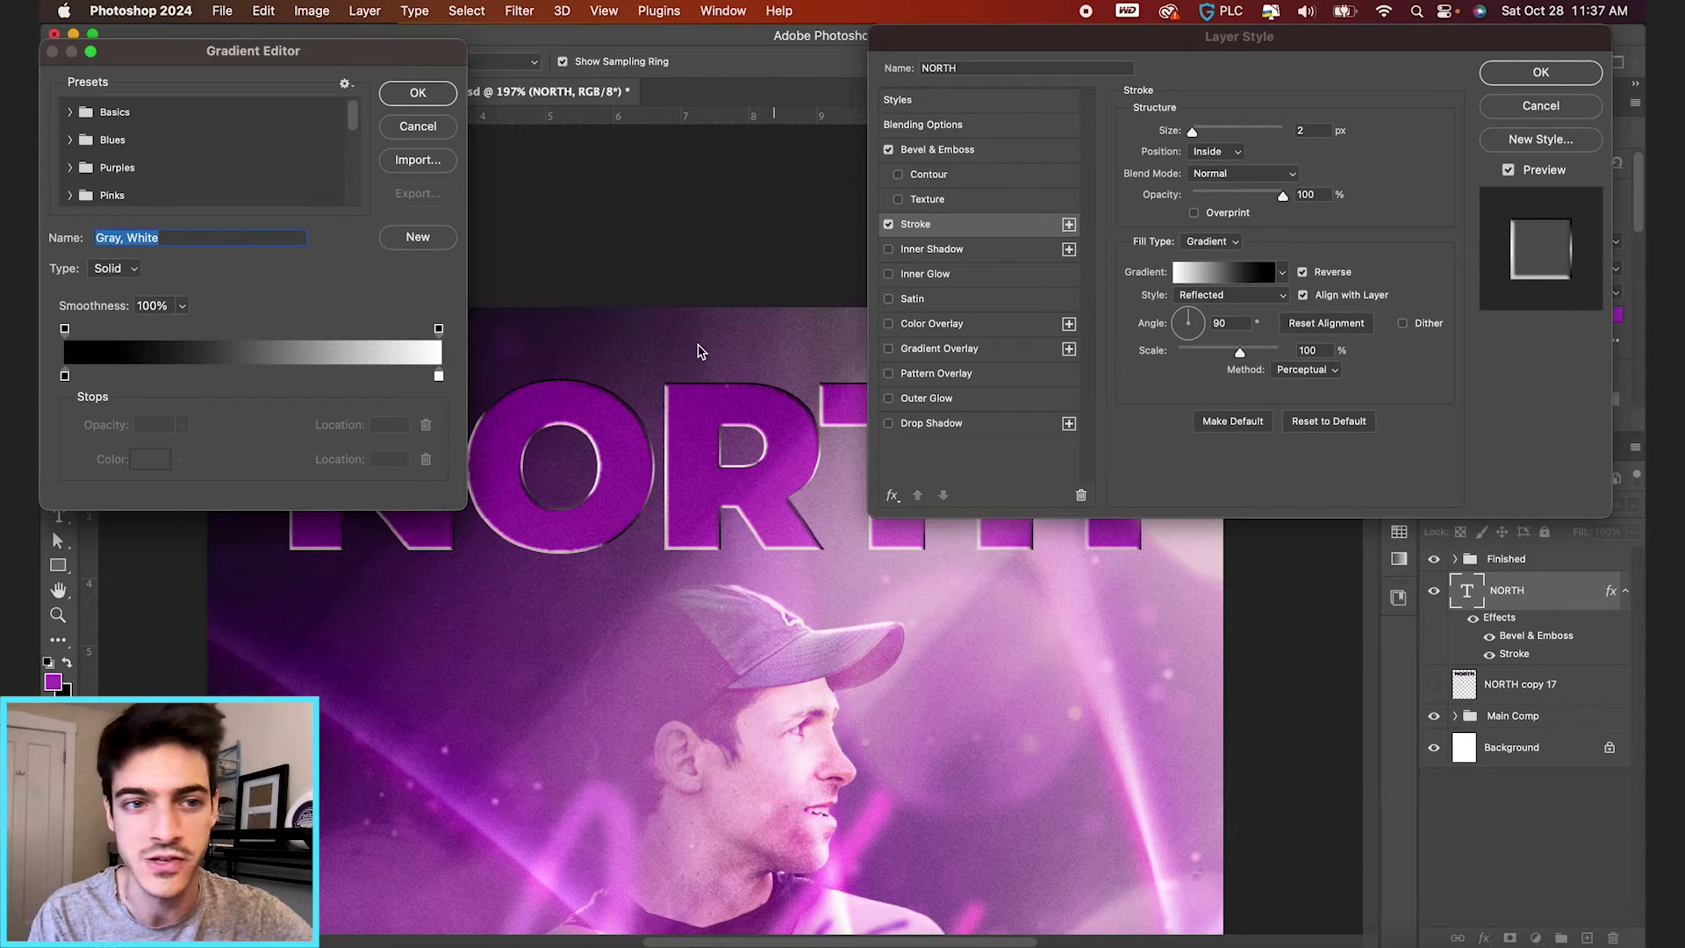
click(419, 95)
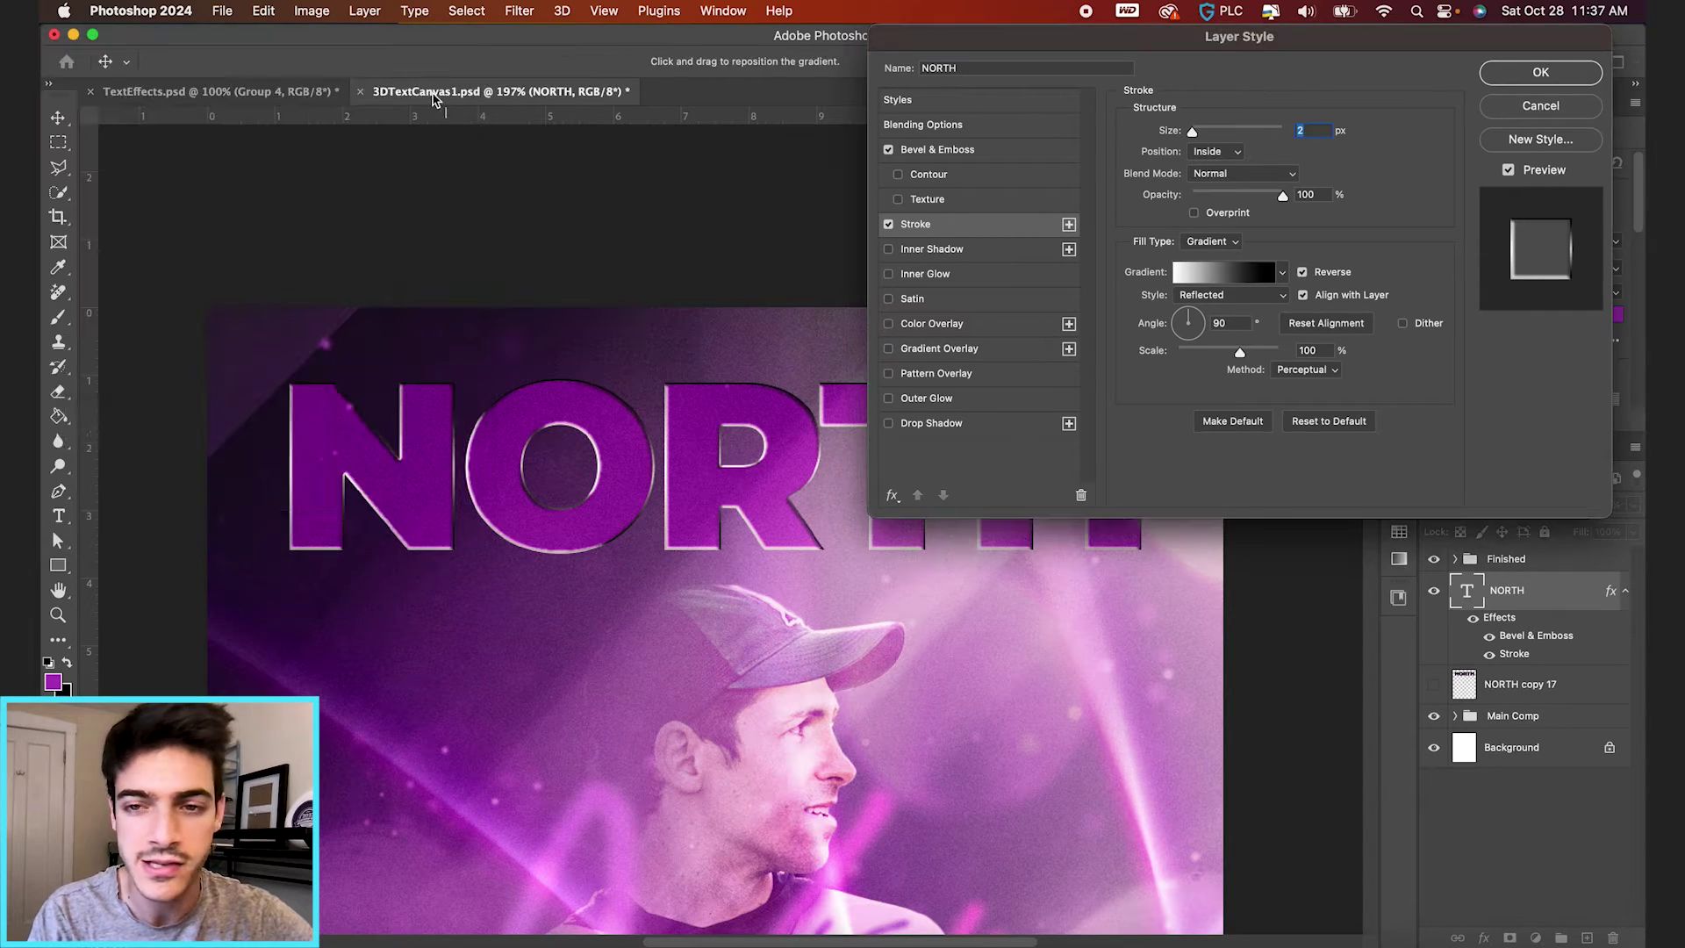
Make the stroke a Gradient fill with Reflected style and Reverse ticked
click(1209, 244)
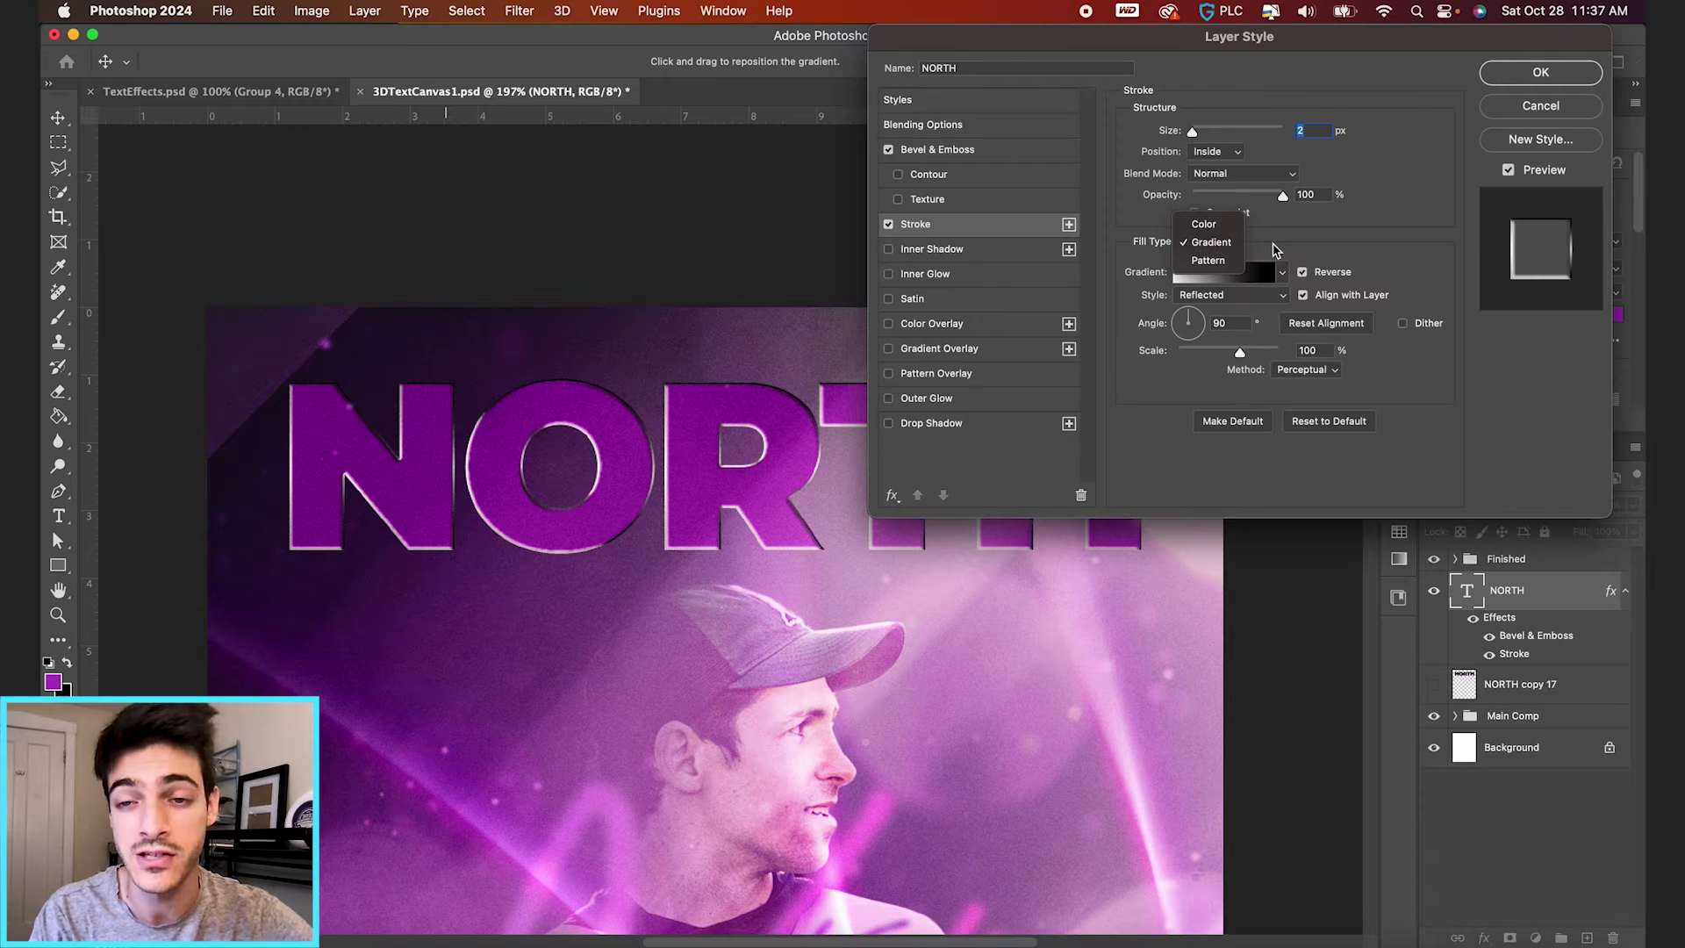
click(1213, 244)
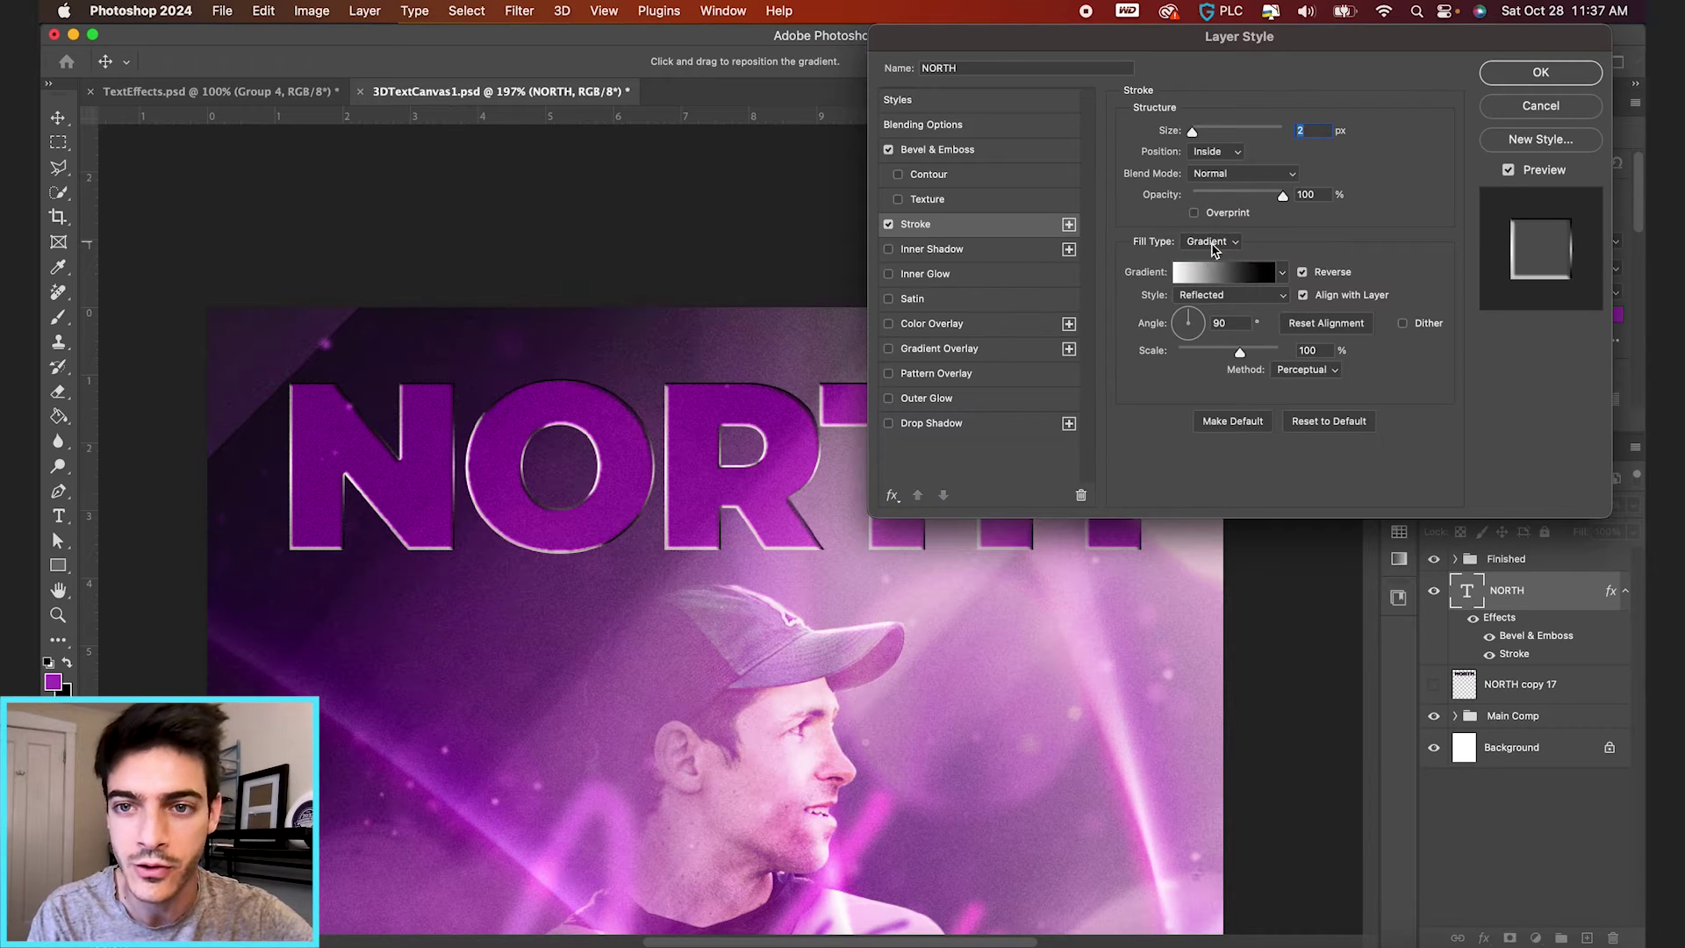
click(1226, 297)
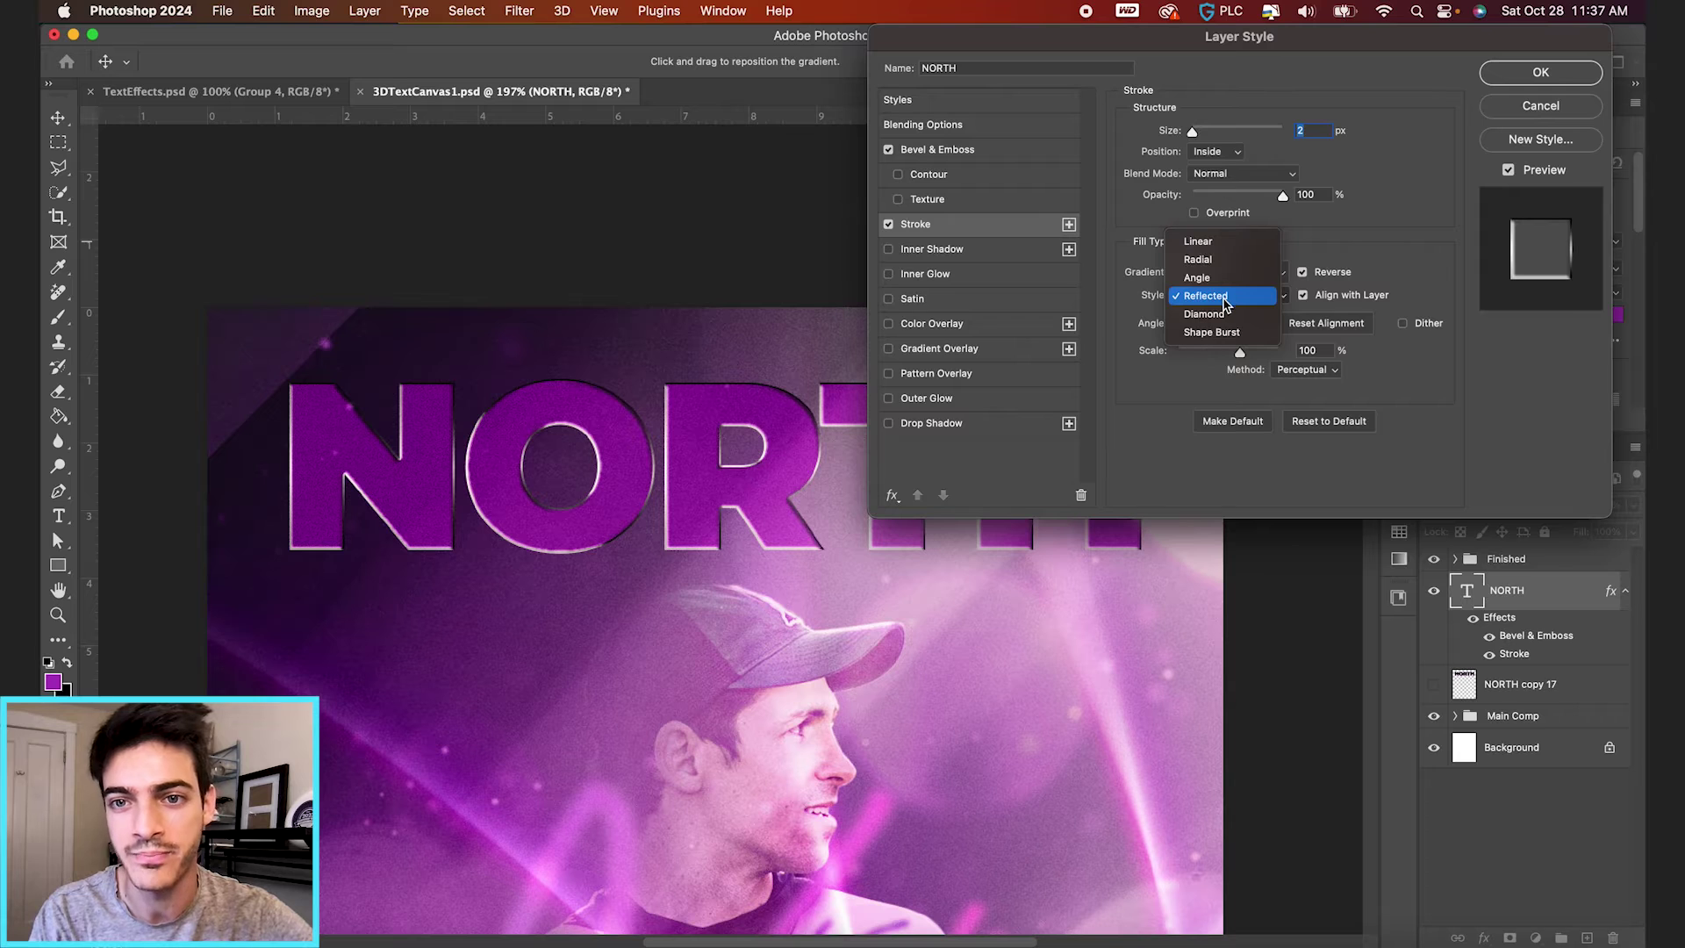
click(1226, 299)
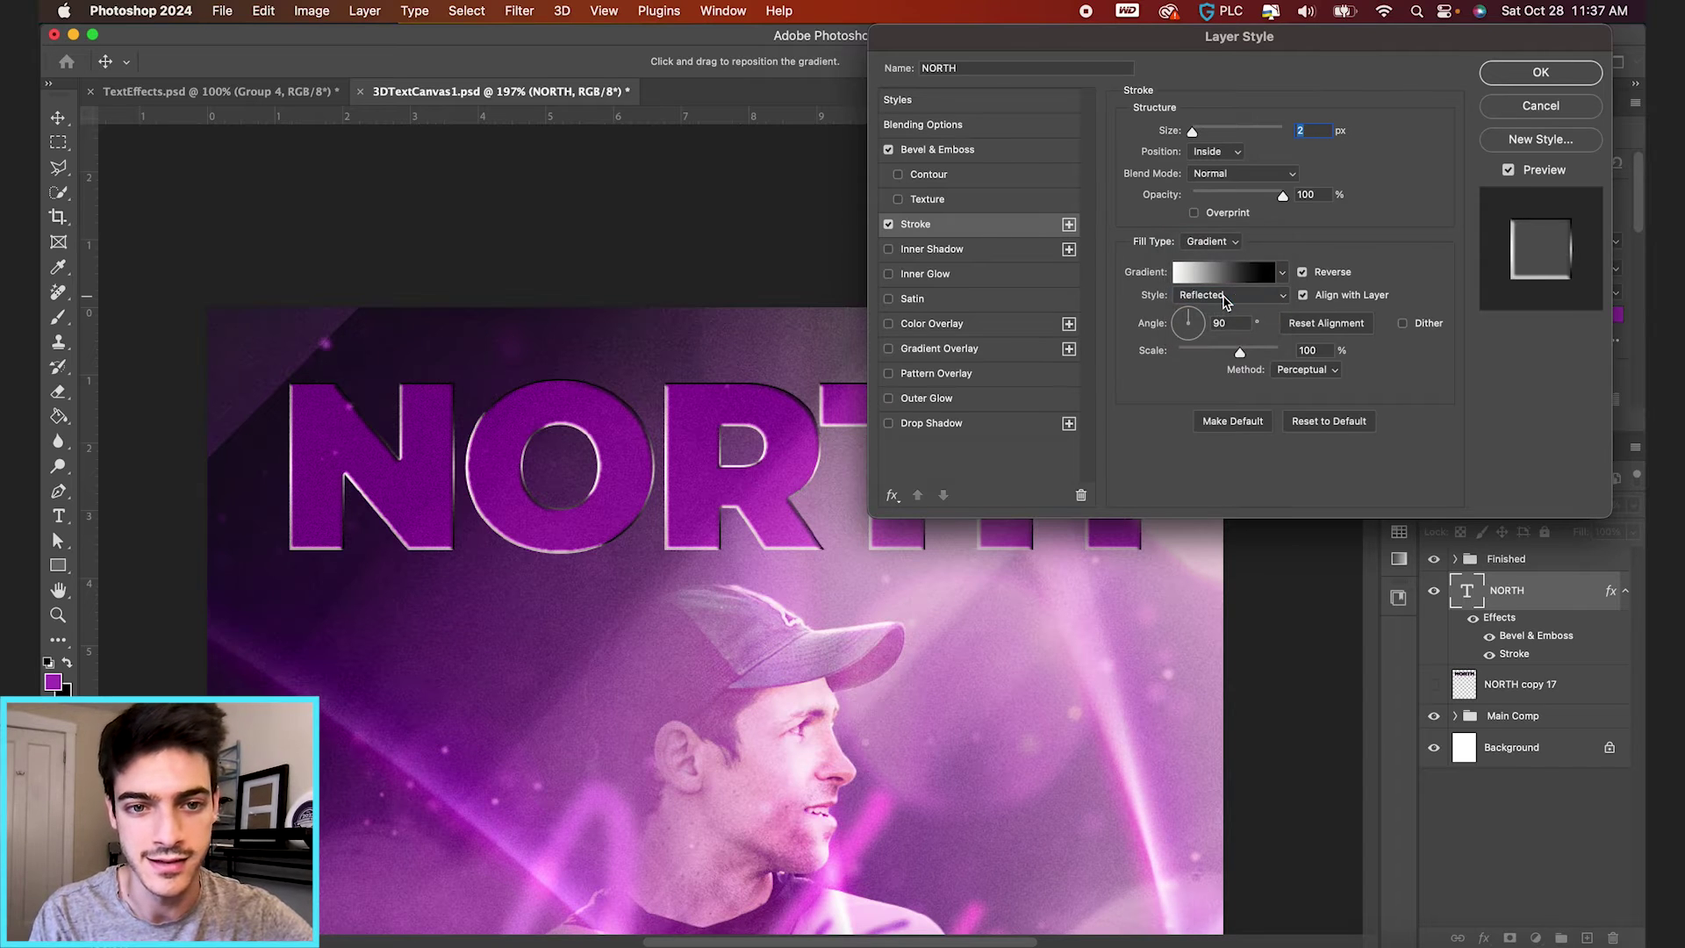
click(1337, 280)
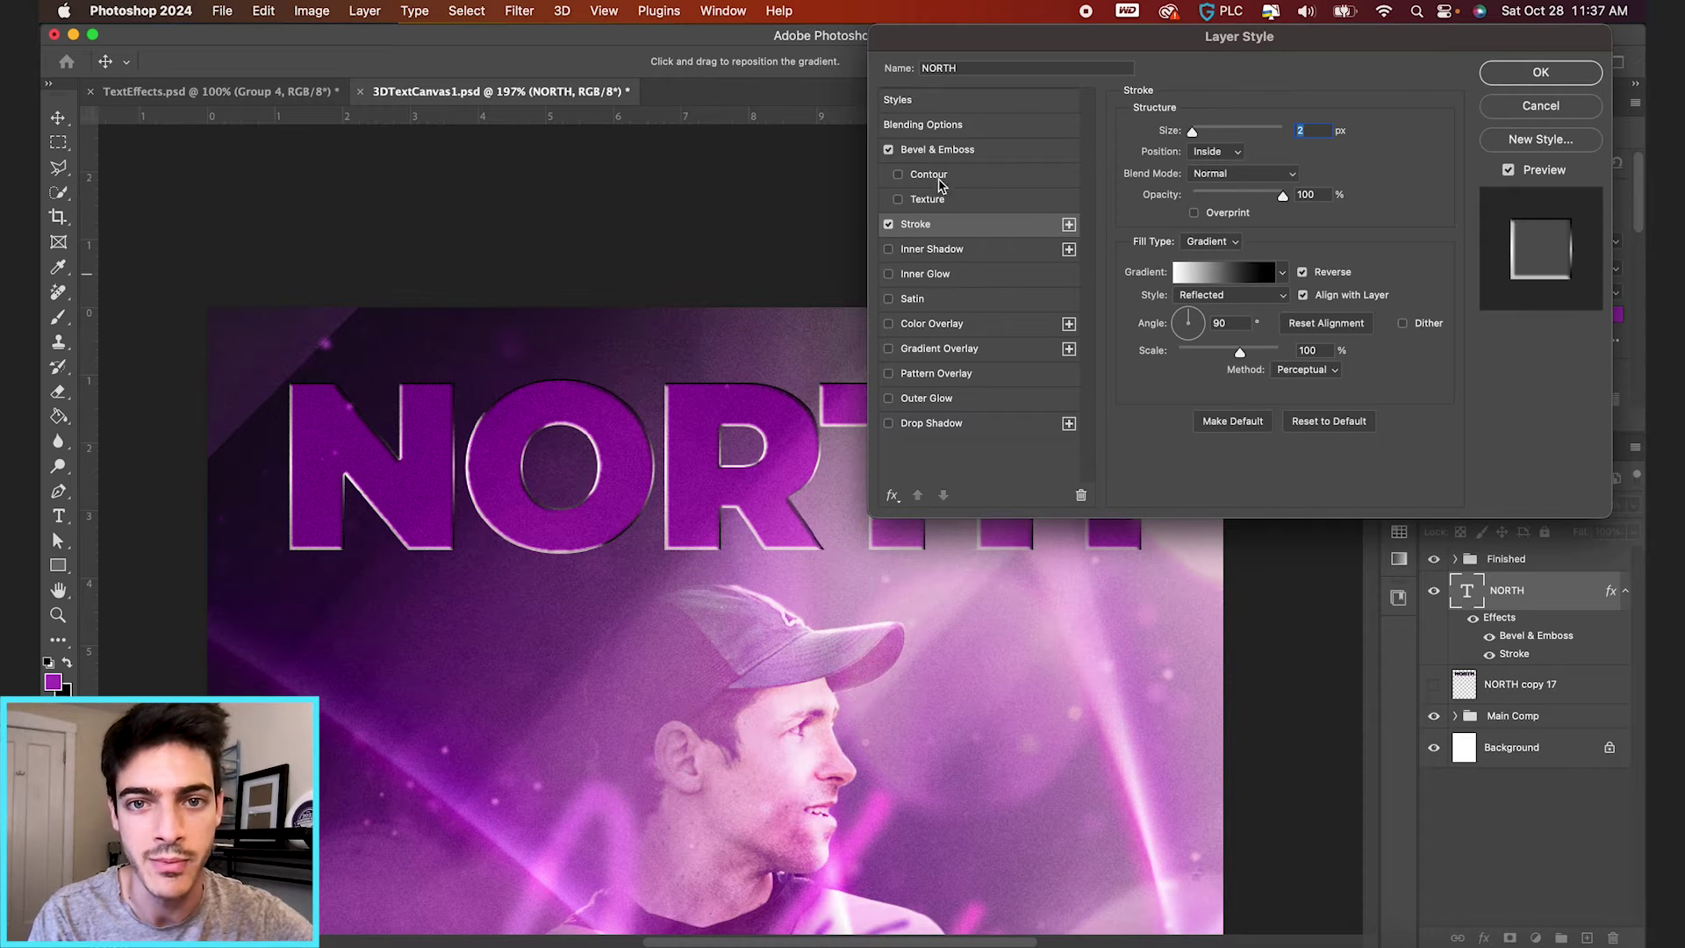
Toggle the stroke off and on to compare, leaving it enabled
click(888, 226)
click(888, 225)
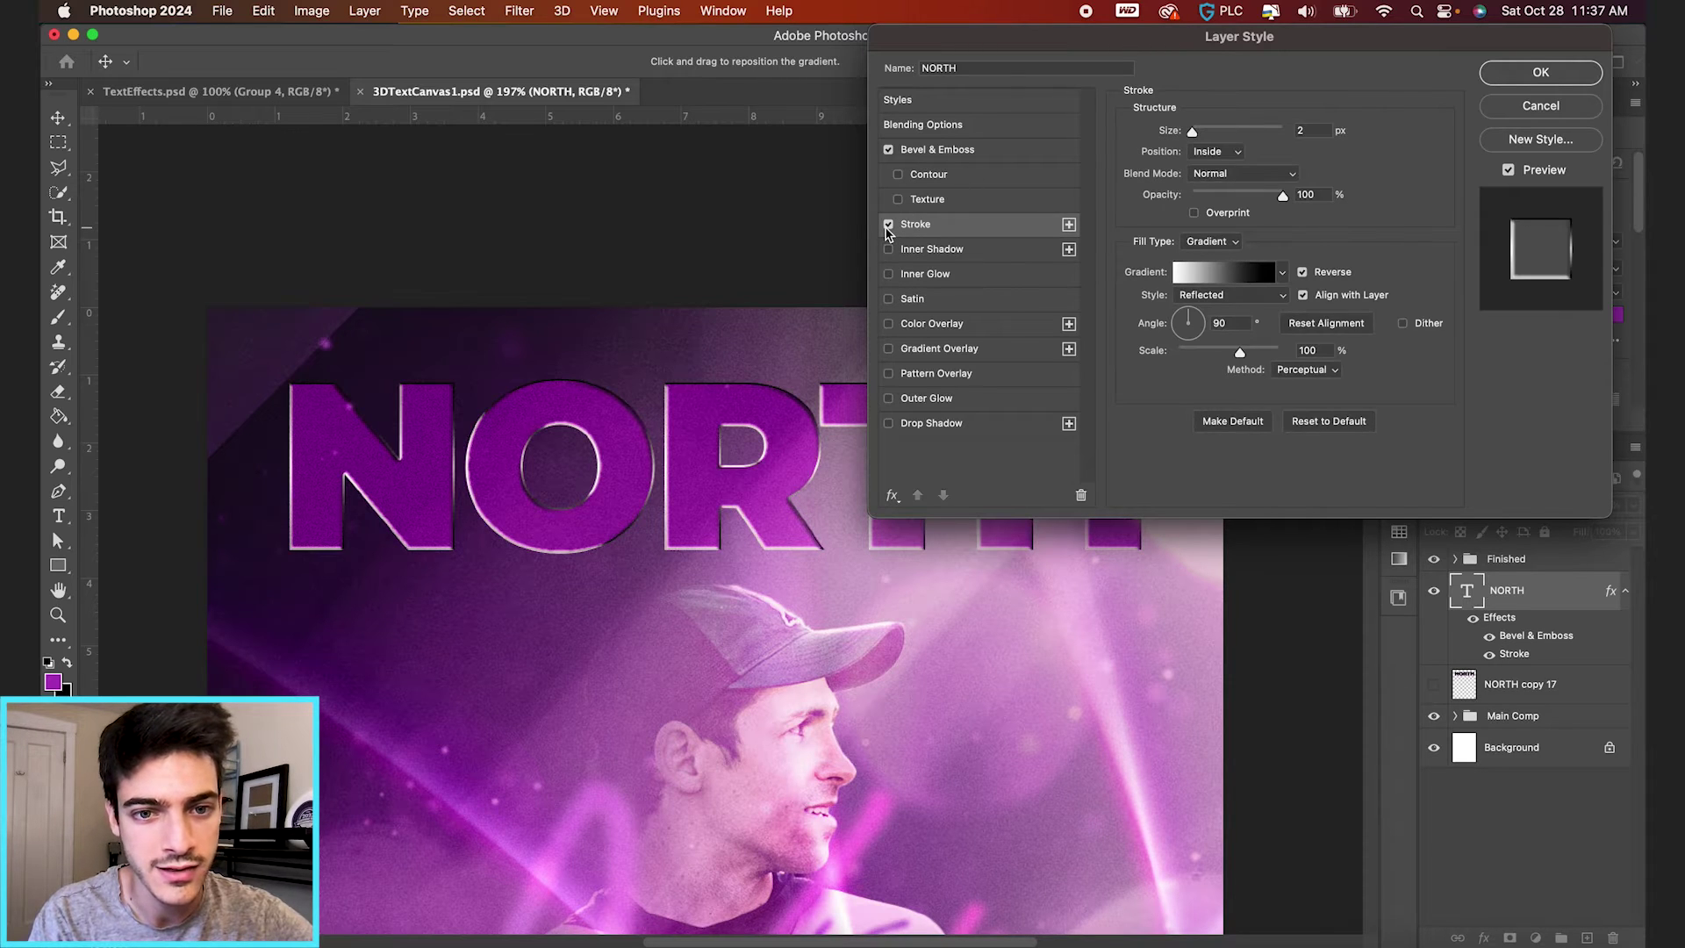
click(888, 225)
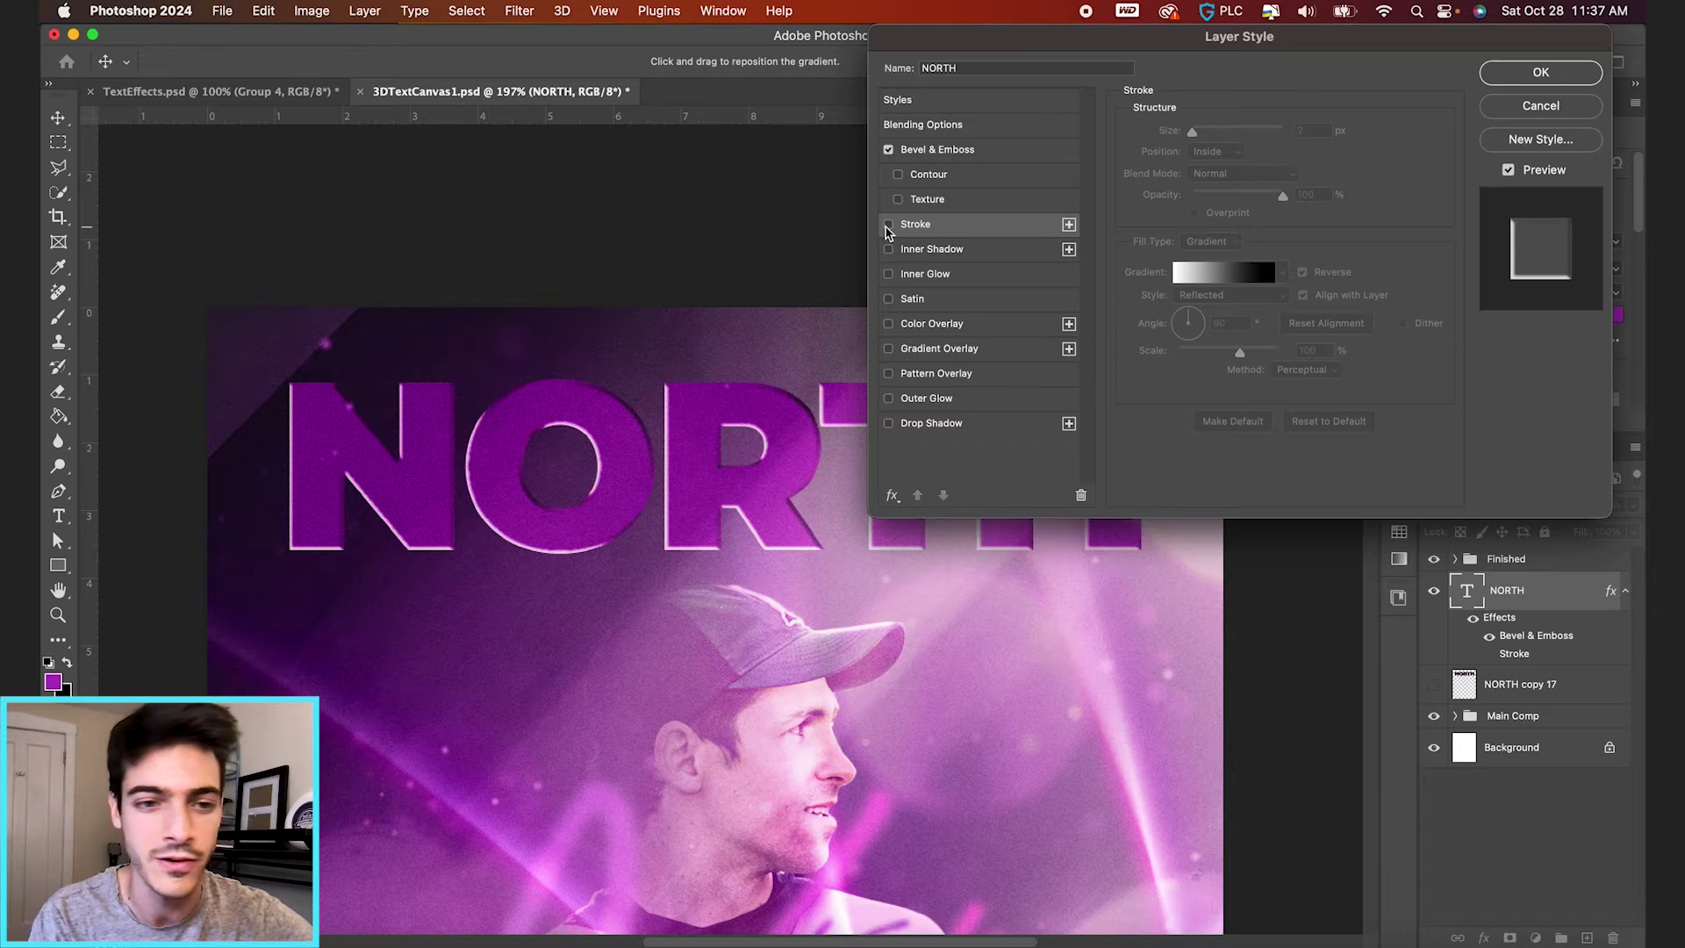
click(888, 226)
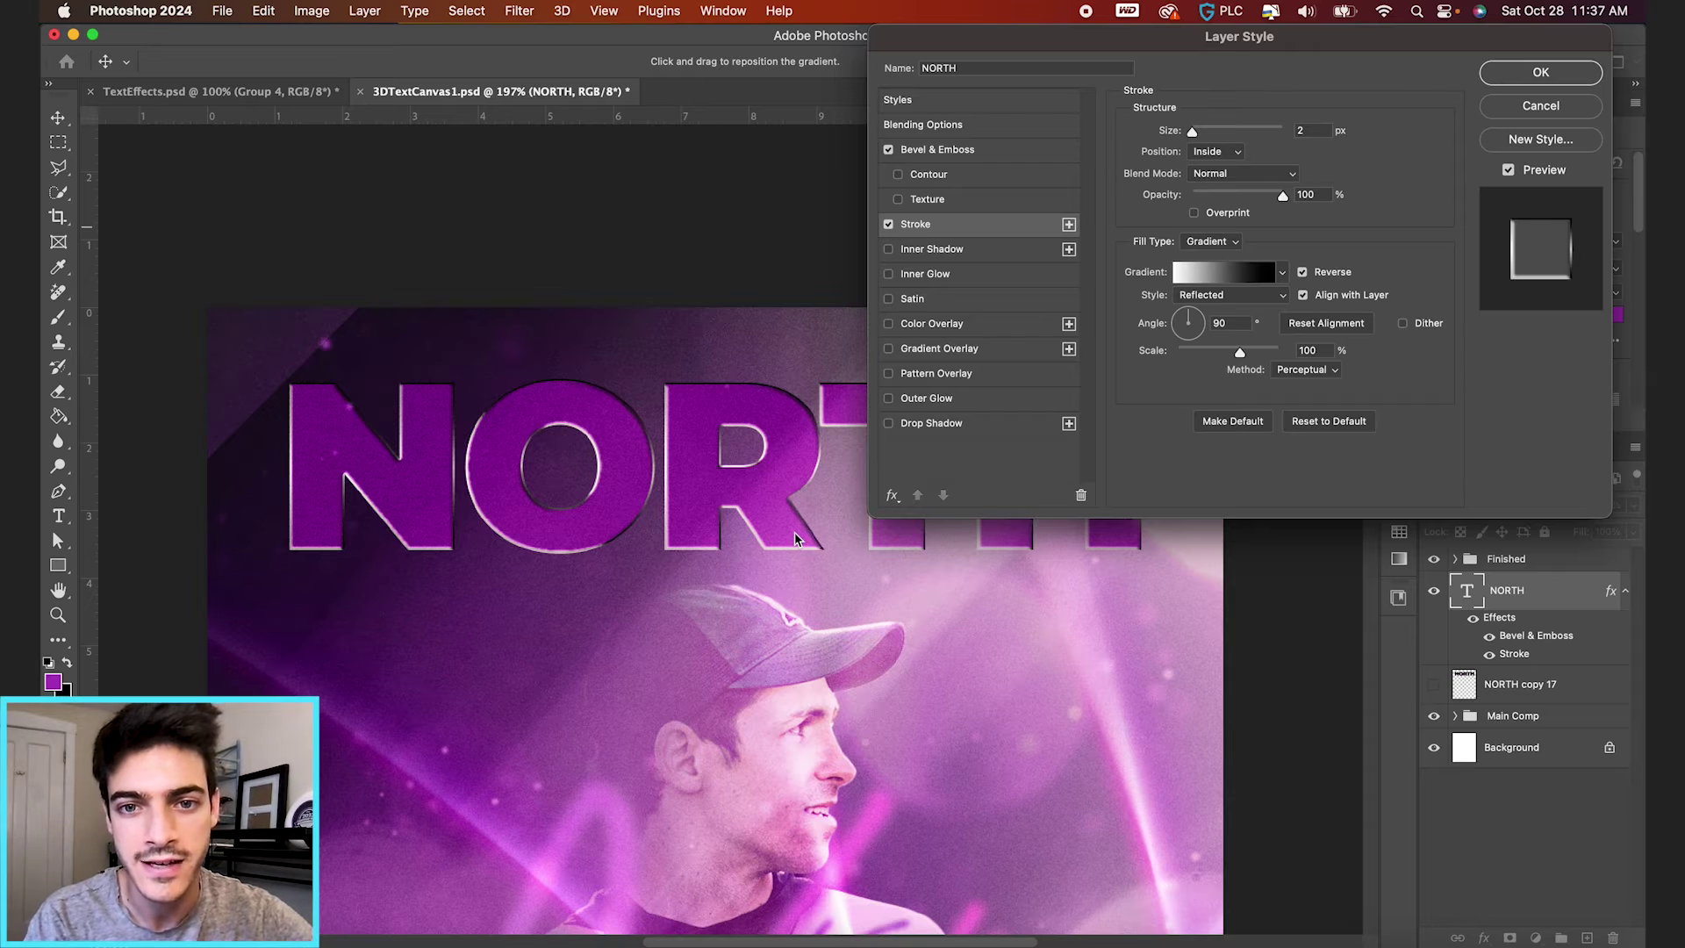
Enable Inner Shadow on NORTH after briefly comparing it with Inner Glow
click(889, 250)
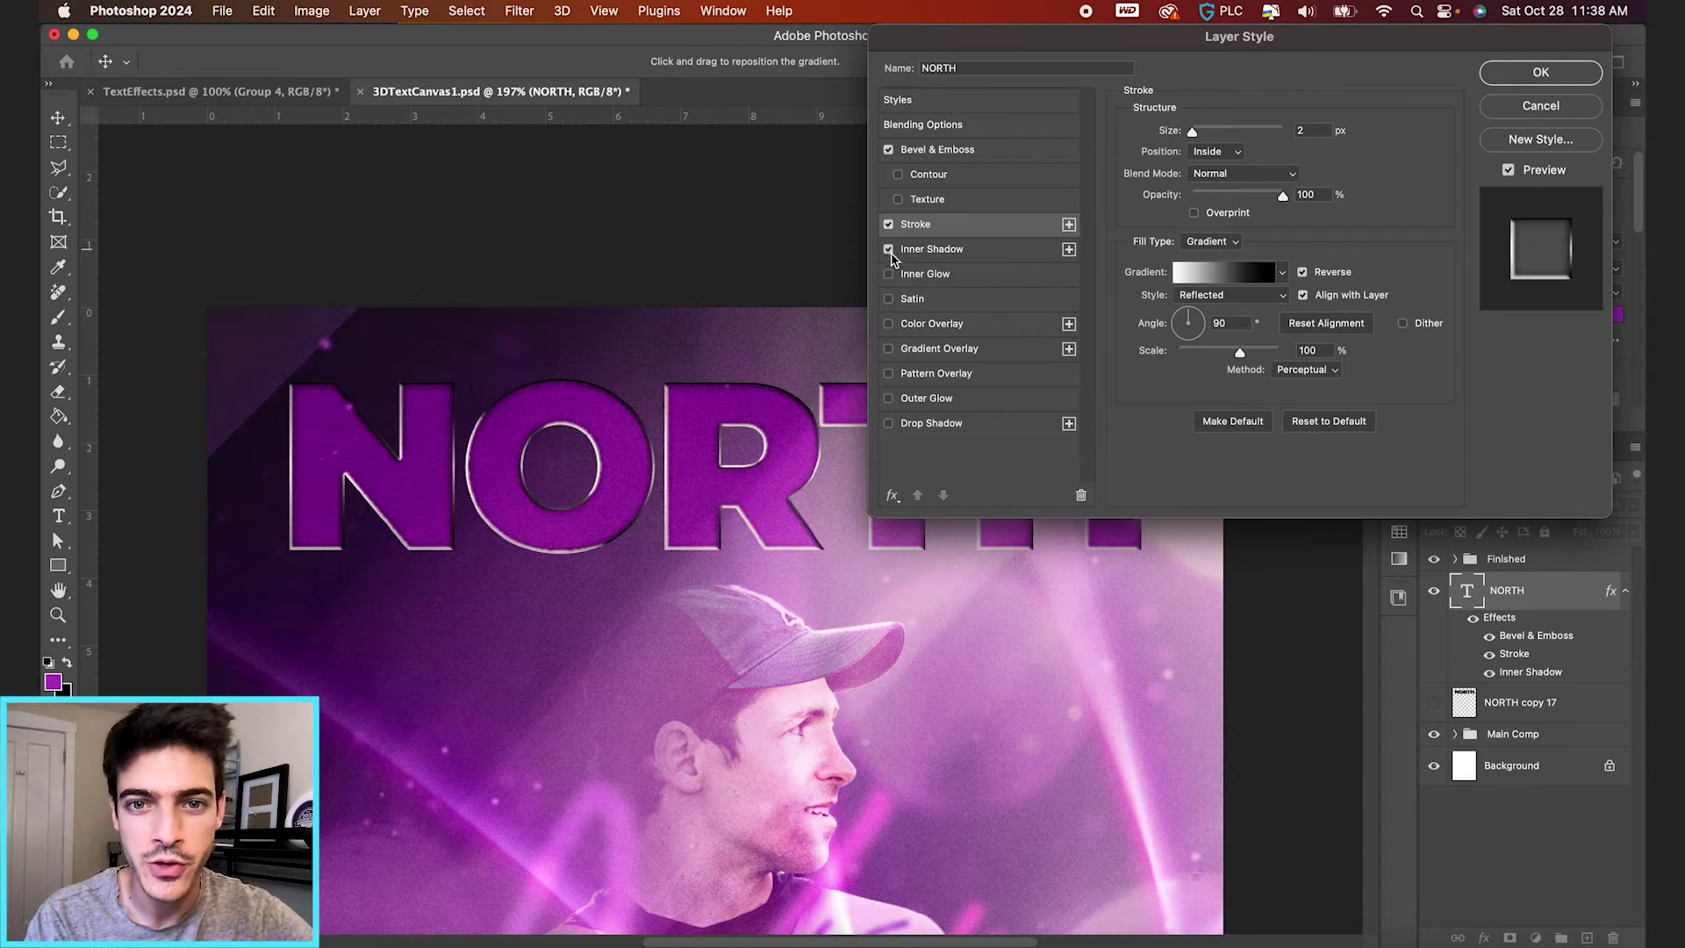
click(888, 250)
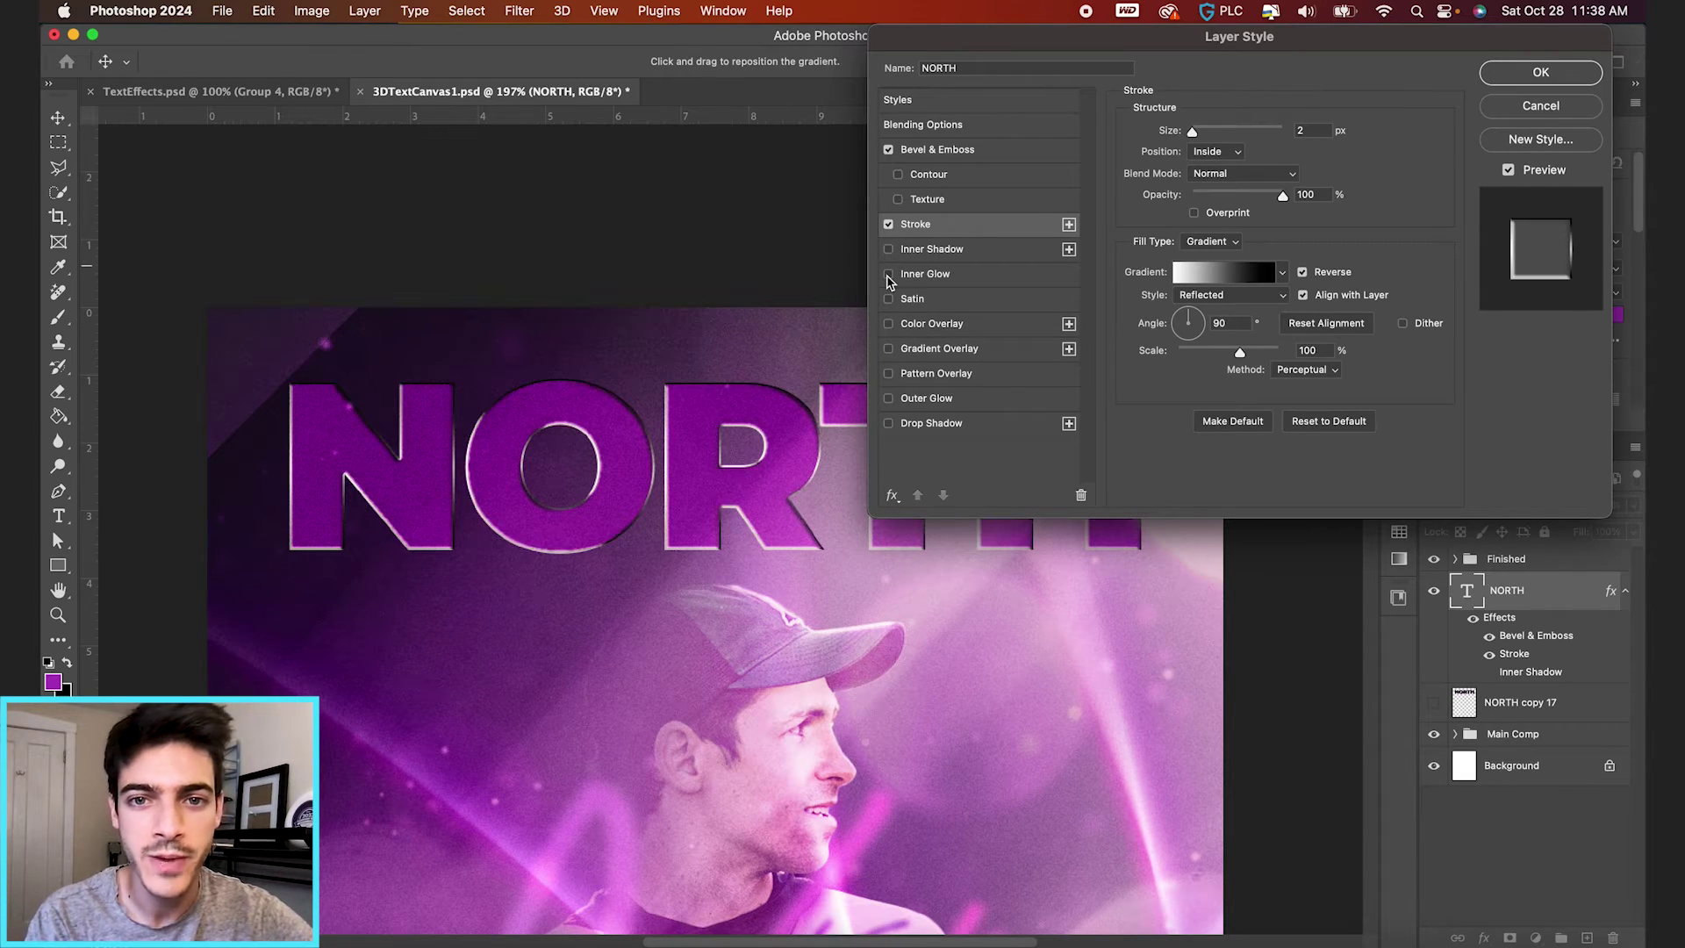
click(888, 275)
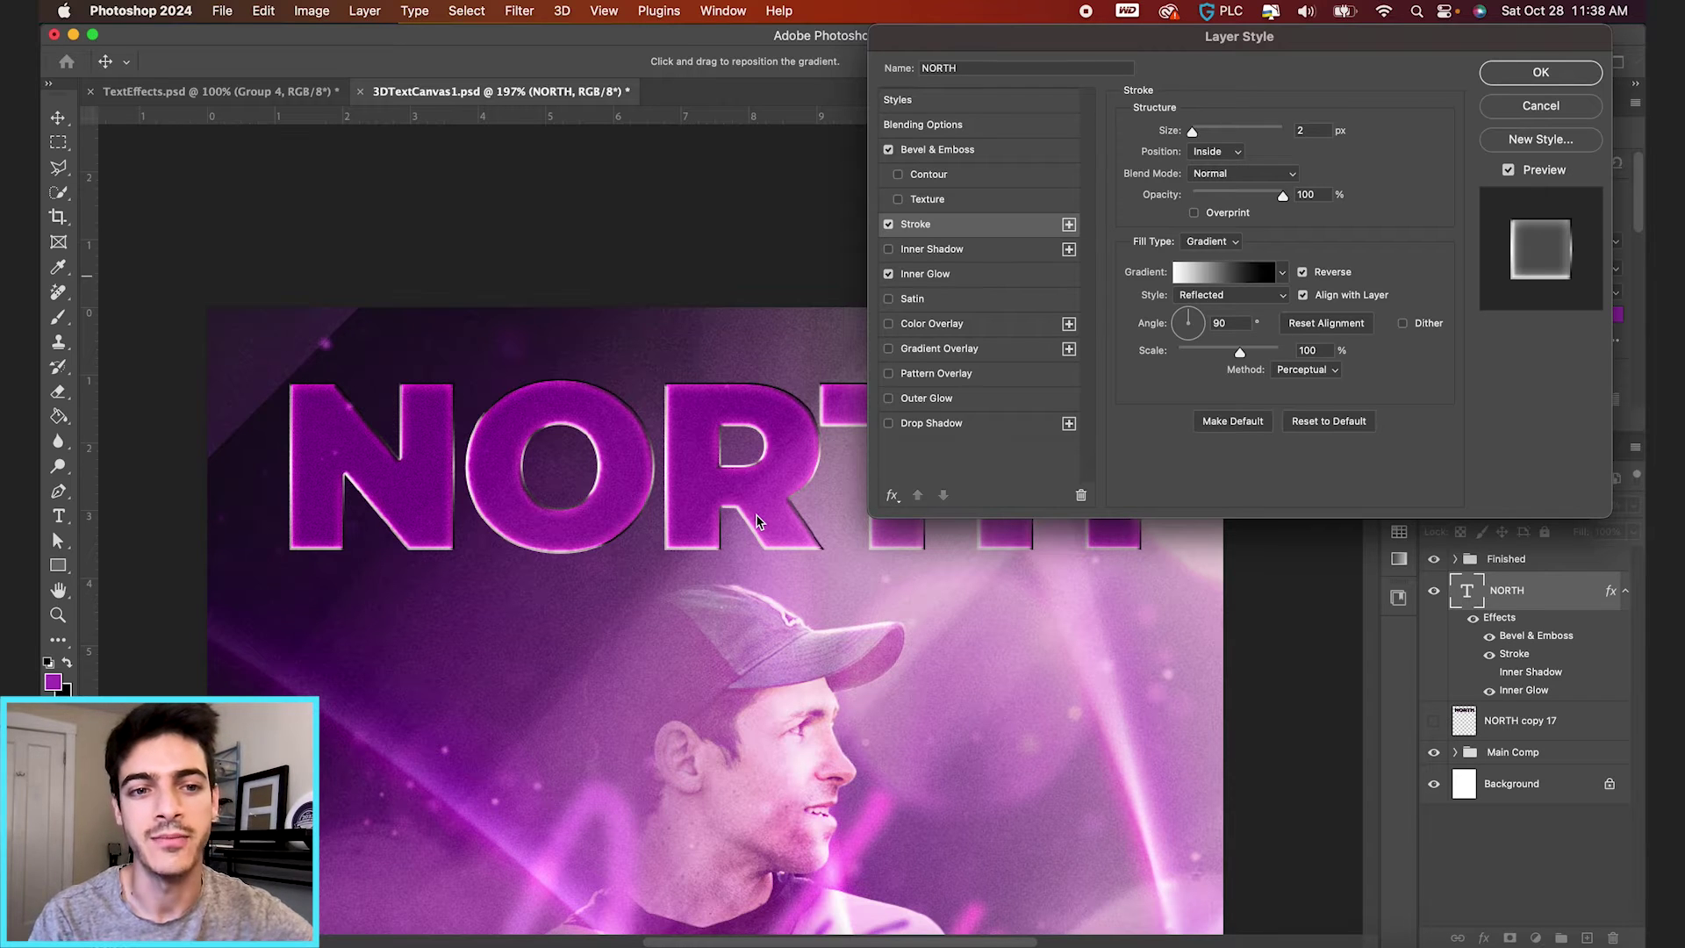
click(888, 275)
click(889, 250)
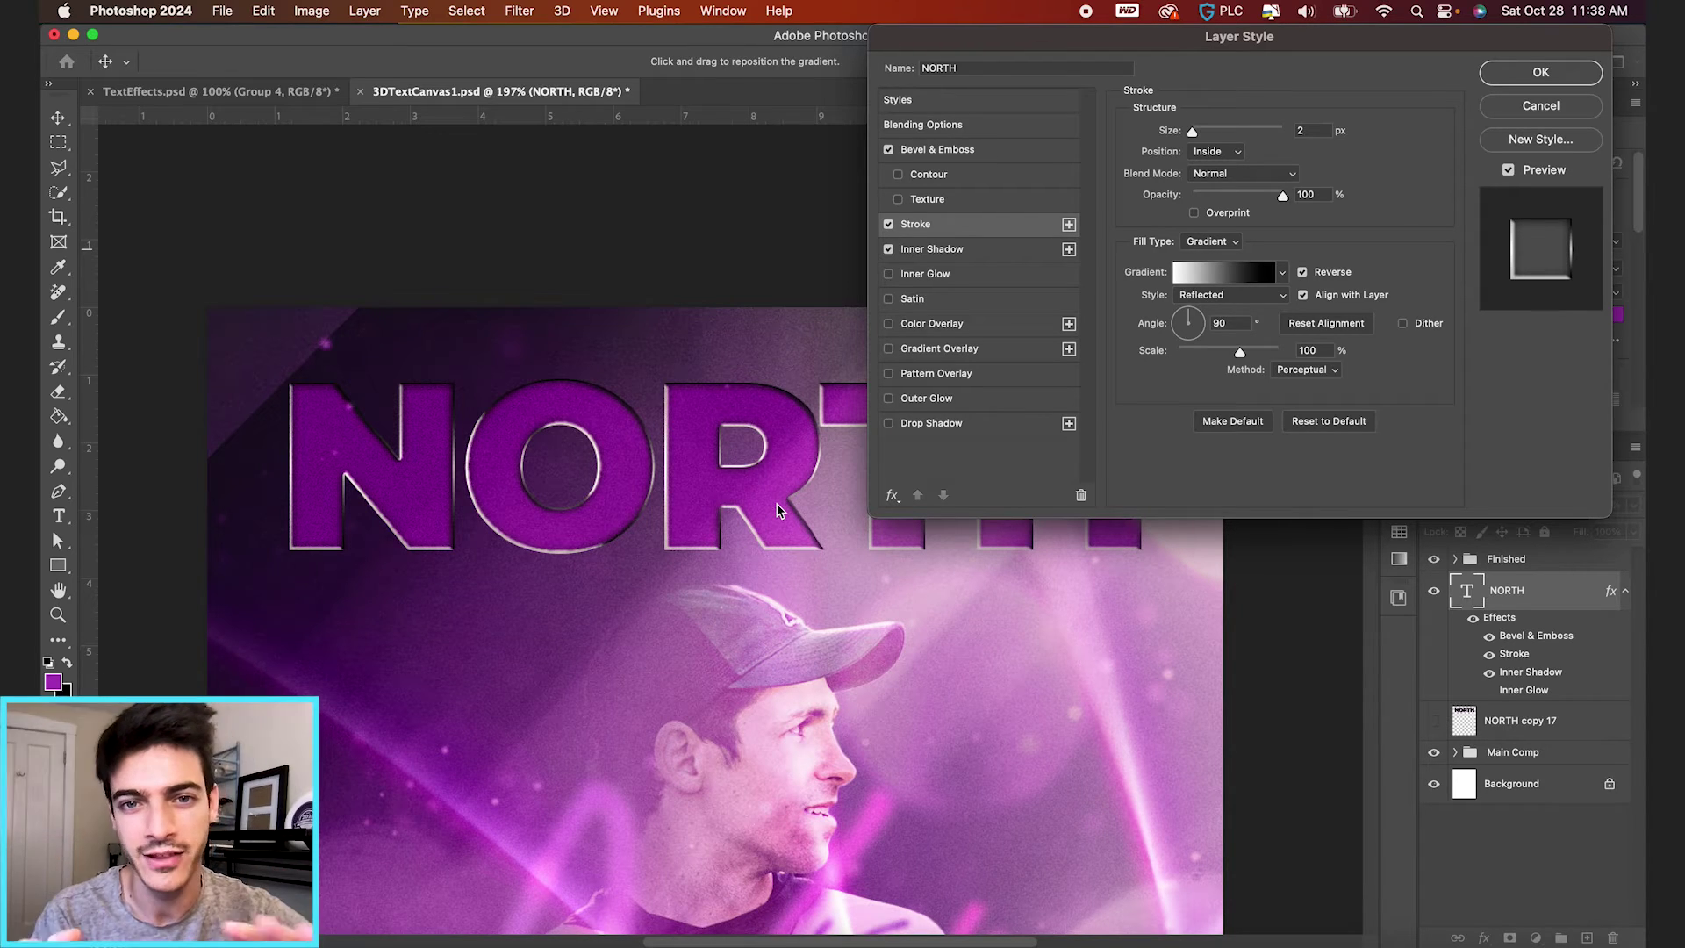
Set the Inner Shadow to 16 px size and 69% opacity, then enable Gradient Overlay
click(948, 252)
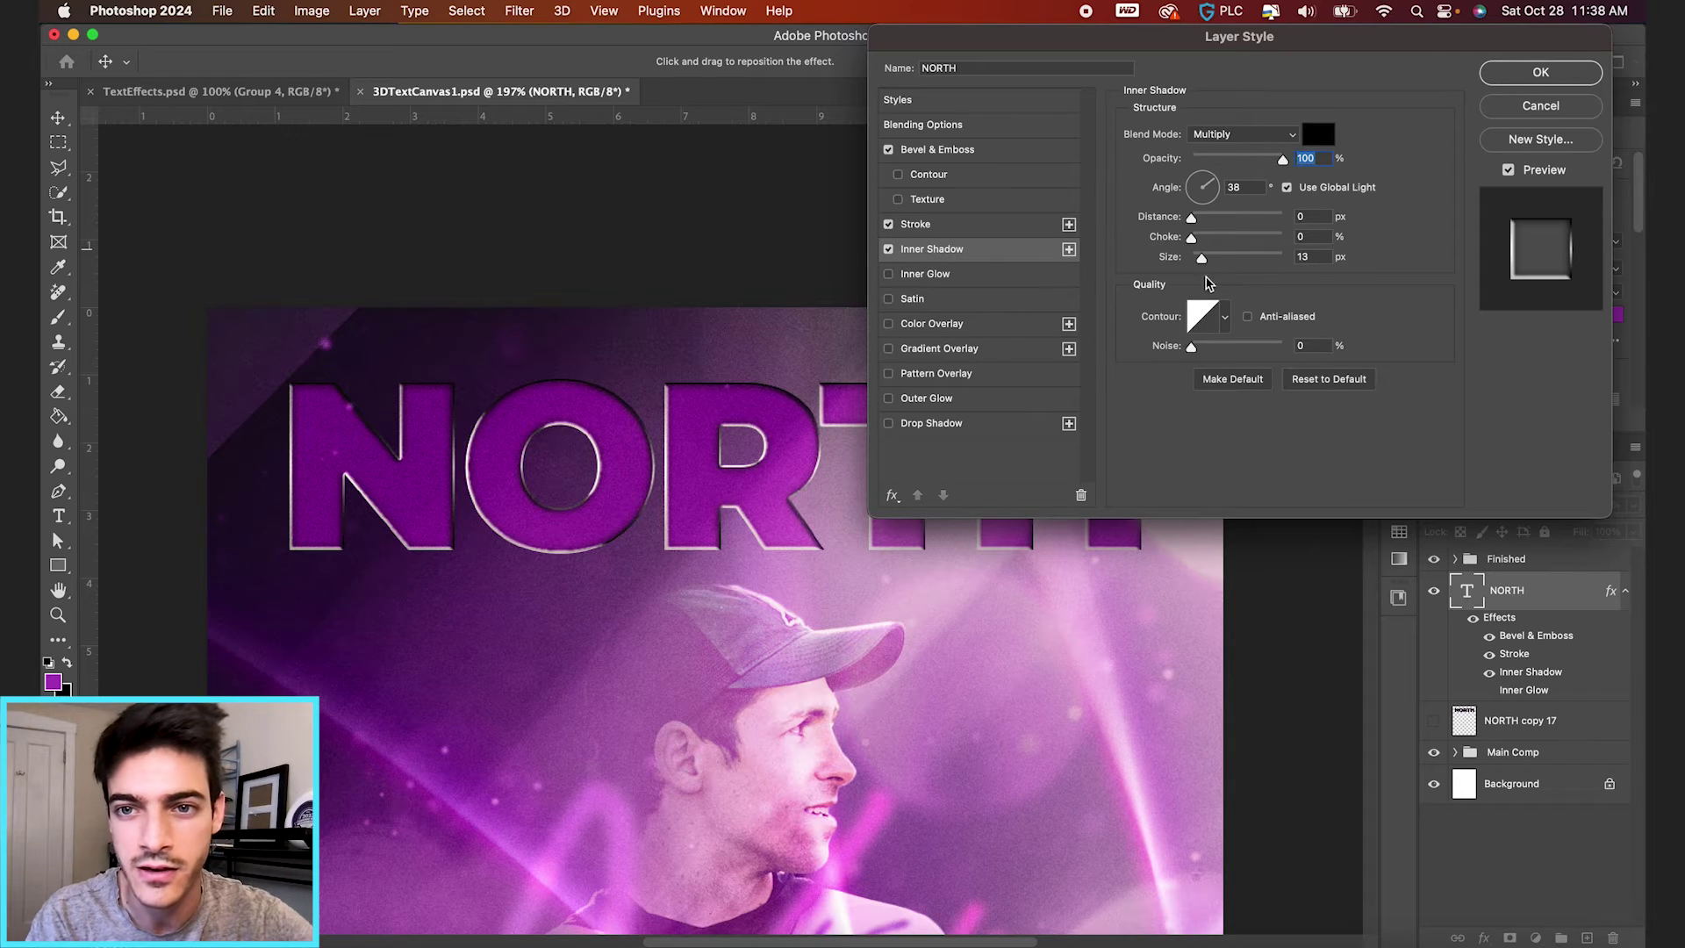
drag(1203, 258, 1203, 259)
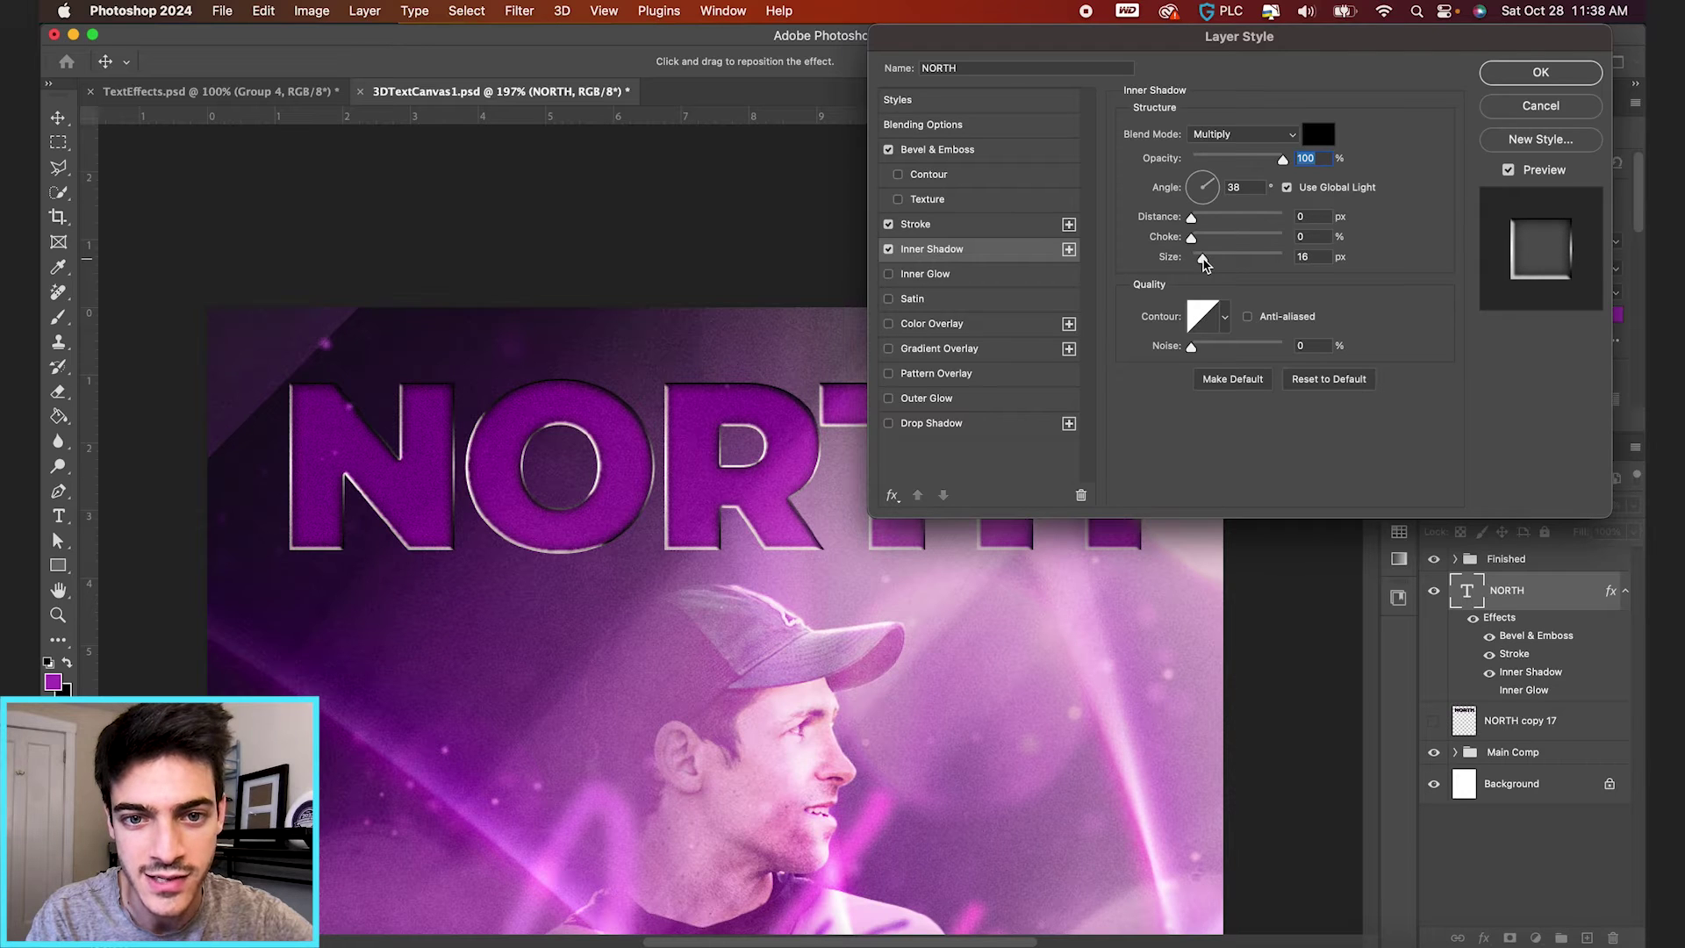
drag(1283, 160, 1254, 163)
click(889, 250)
click(889, 250)
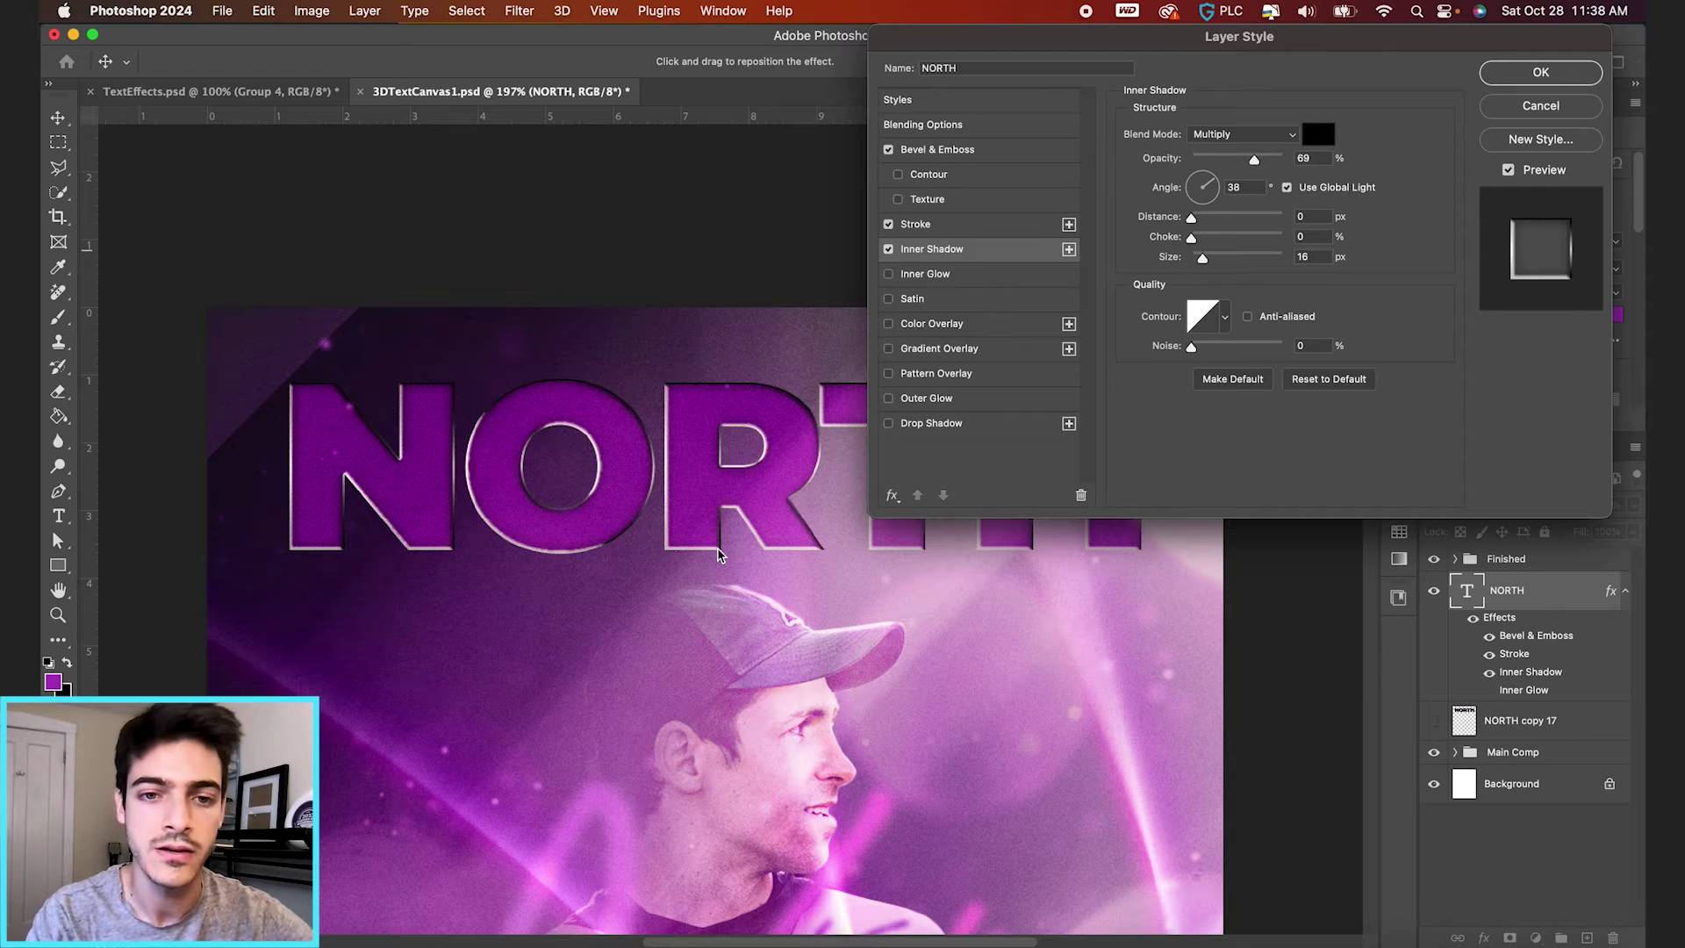
click(889, 349)
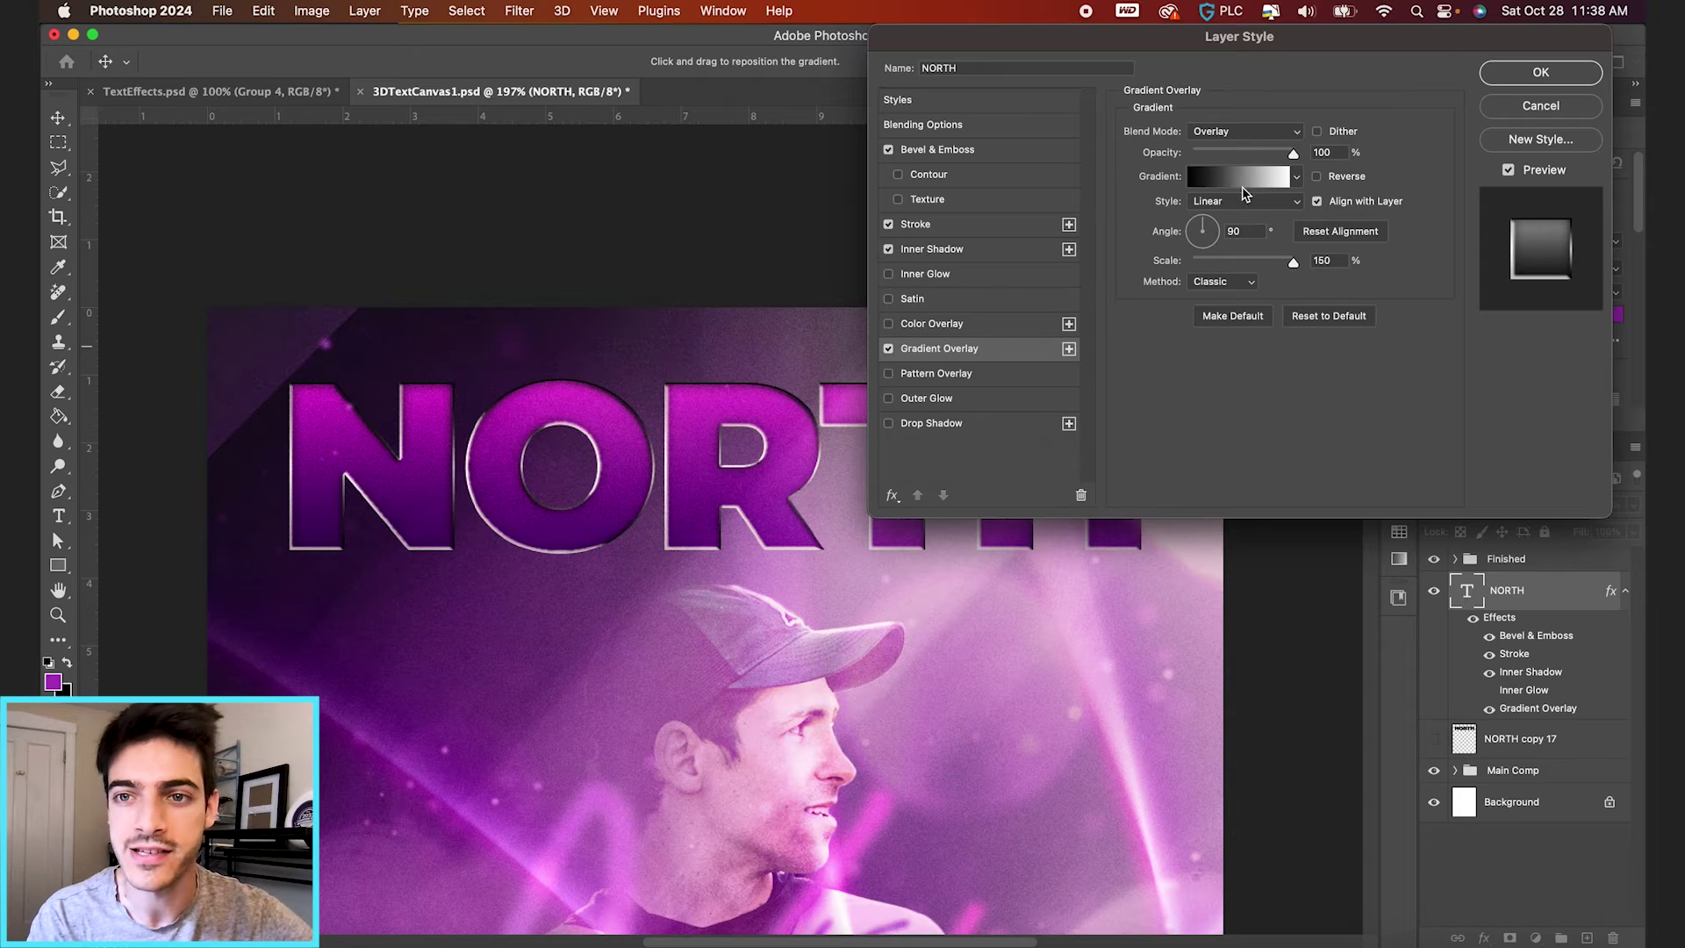
Set the Gradient Overlay to Overlay blending, 40% opacity and a 65° angle
click(1245, 131)
click(1240, 133)
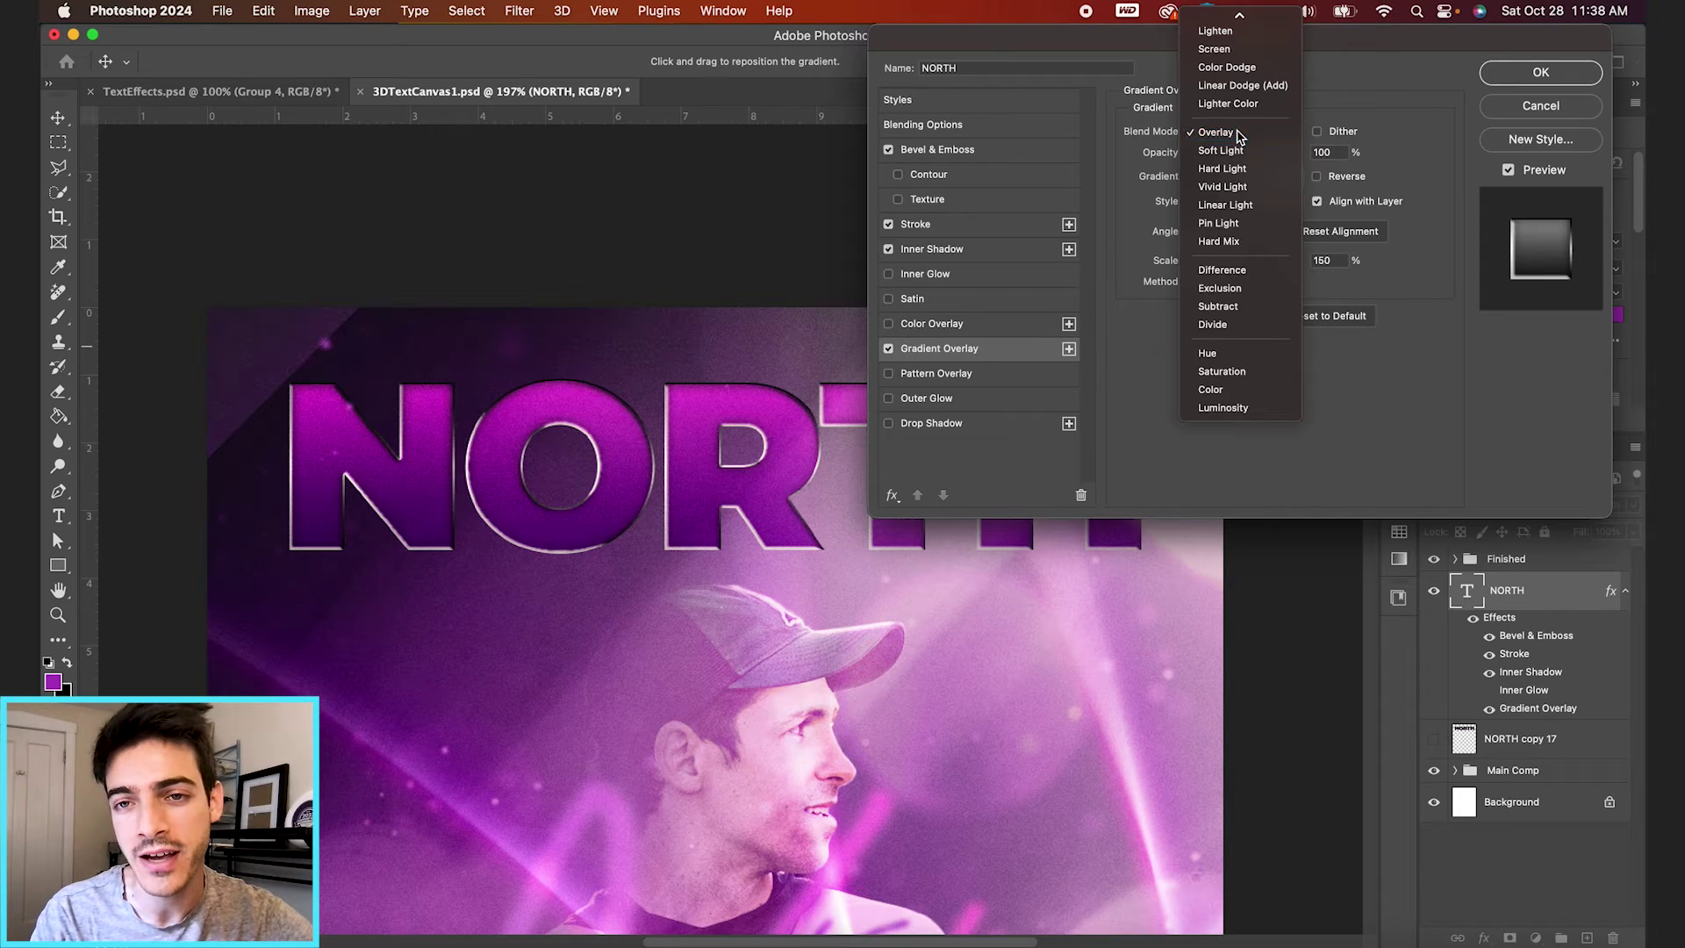
drag(1292, 157, 1232, 156)
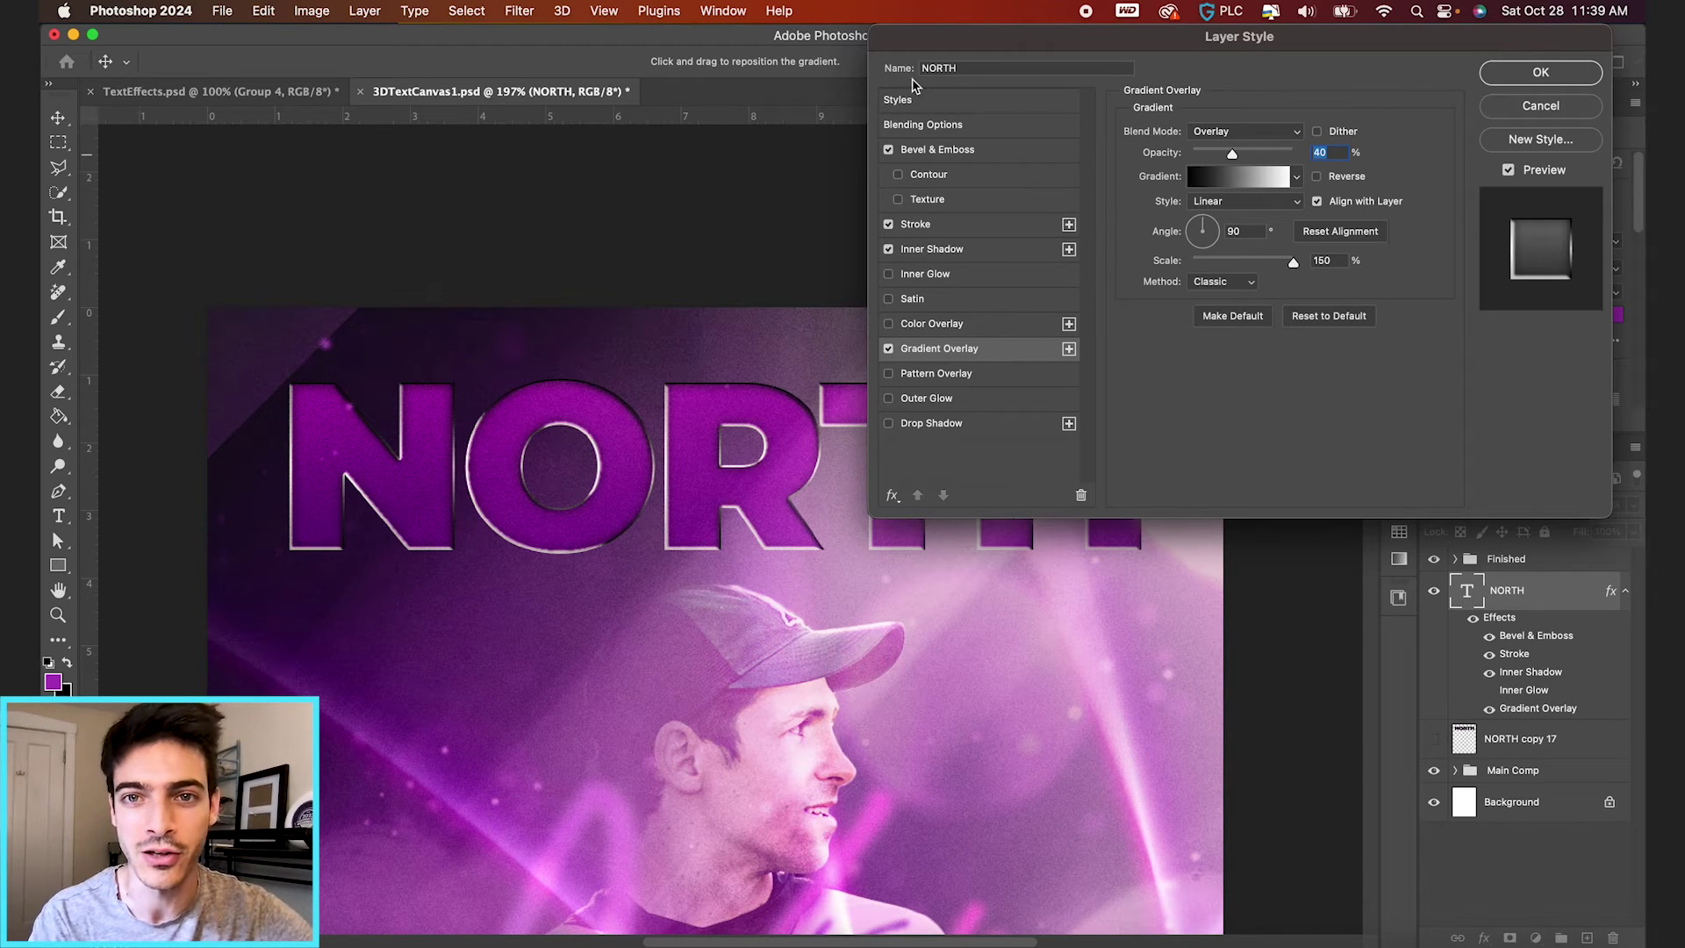
drag(913, 36, 542, 605)
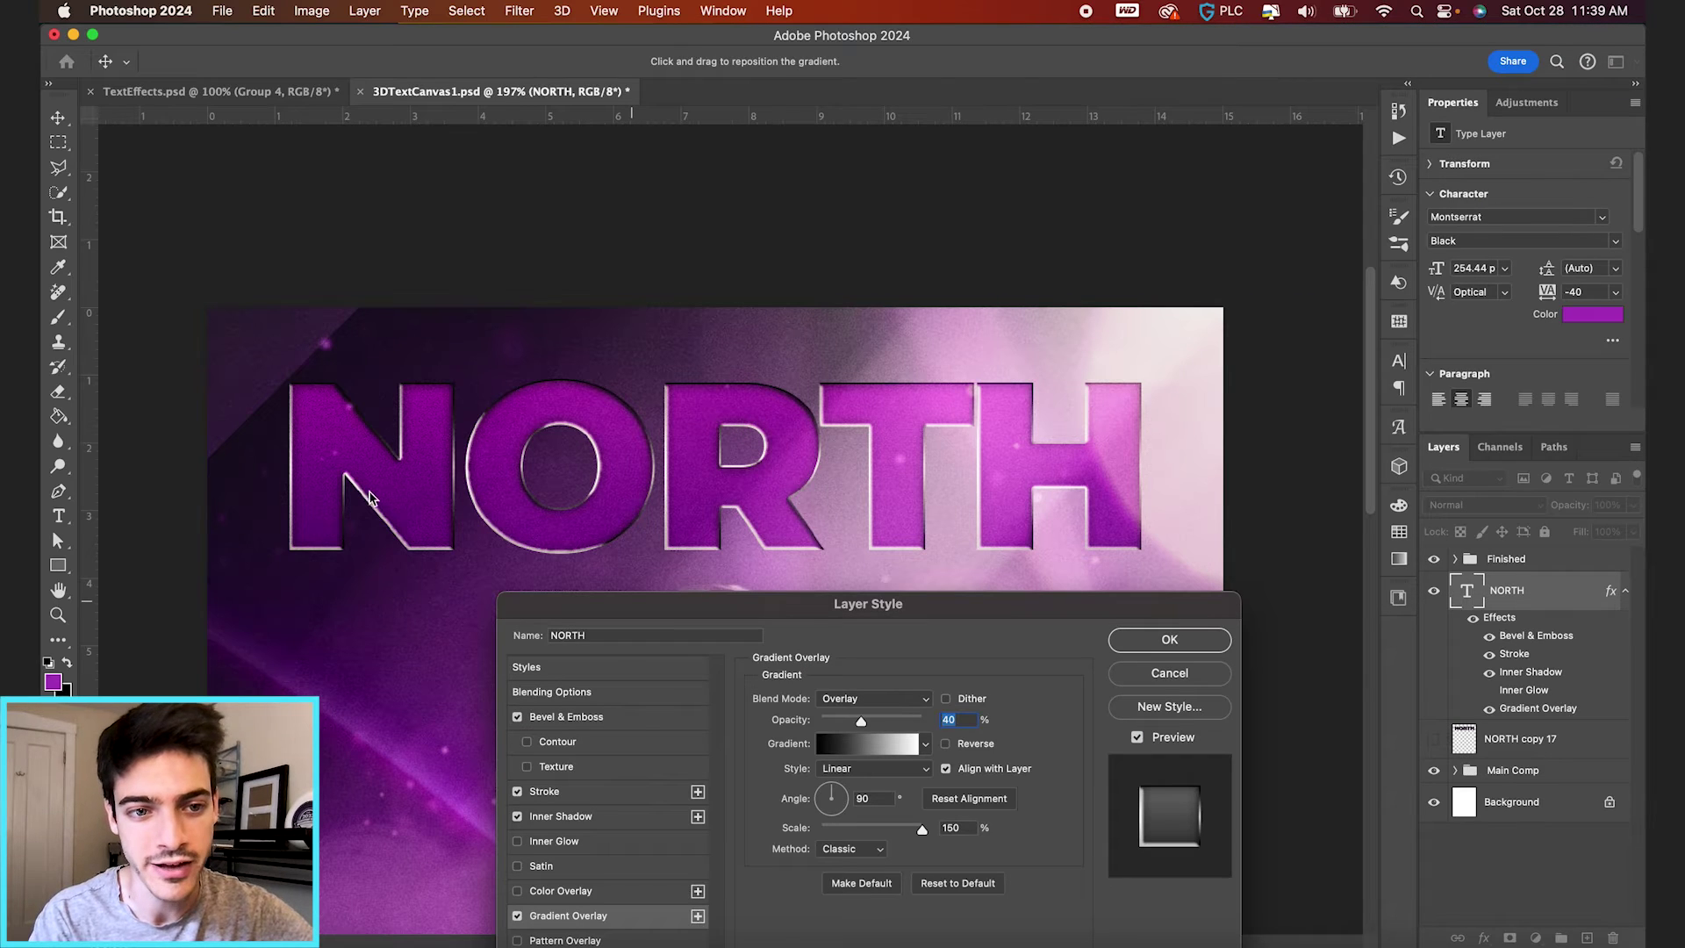
drag(847, 800, 833, 789)
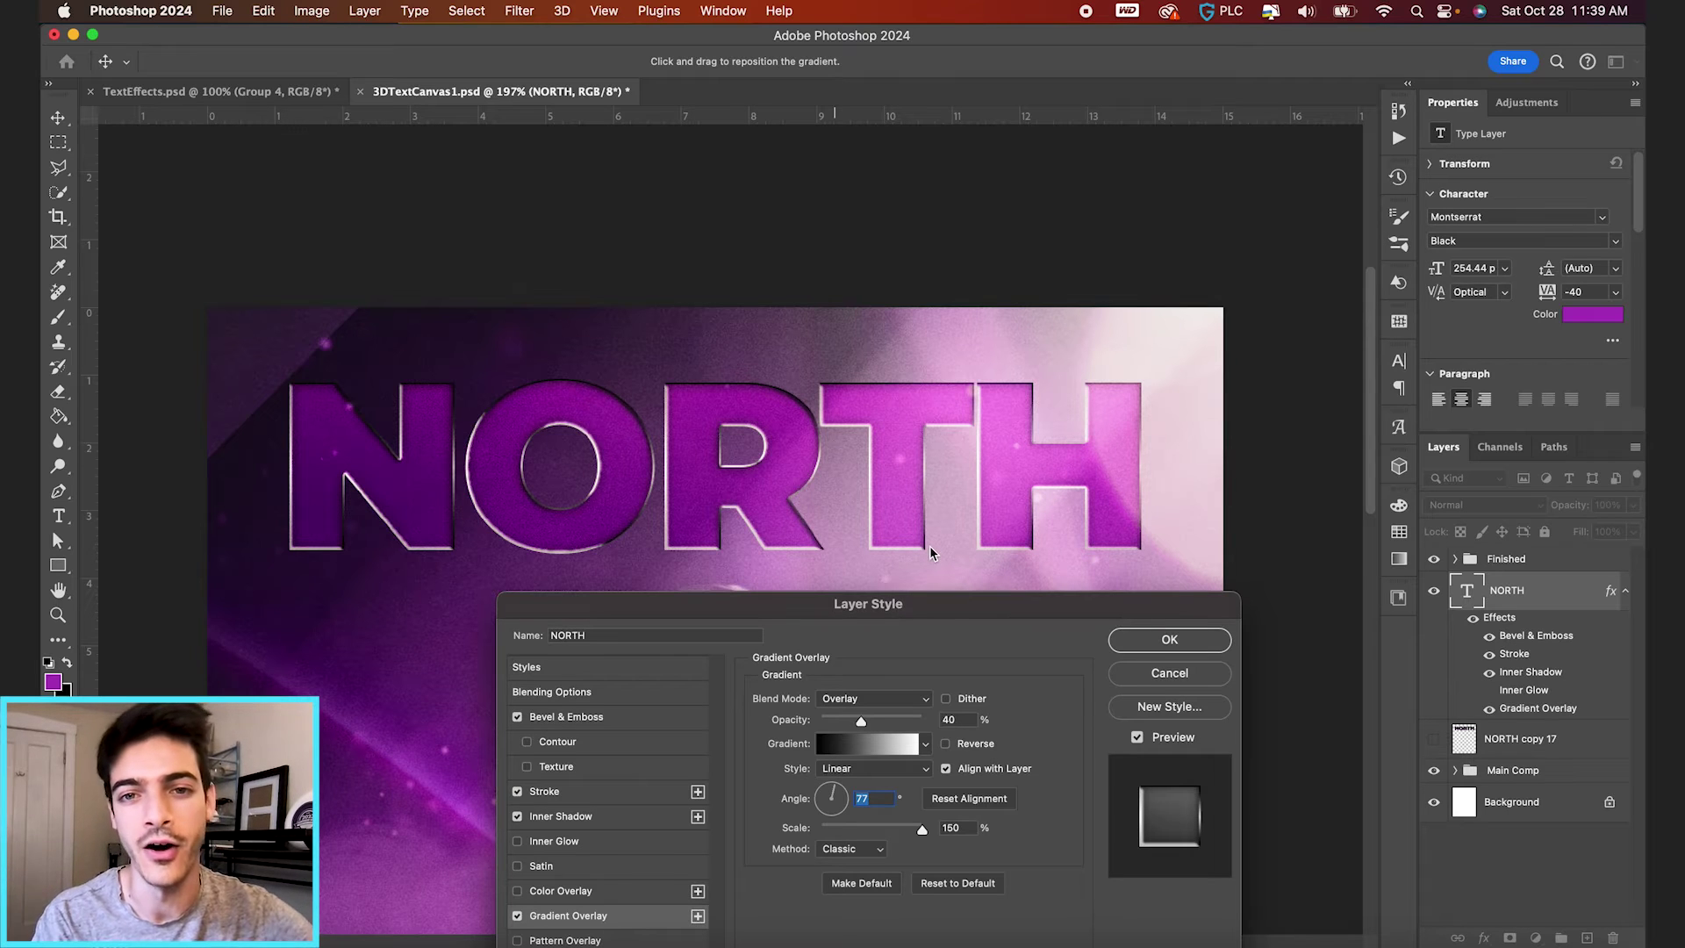
drag(965, 606, 788, 751)
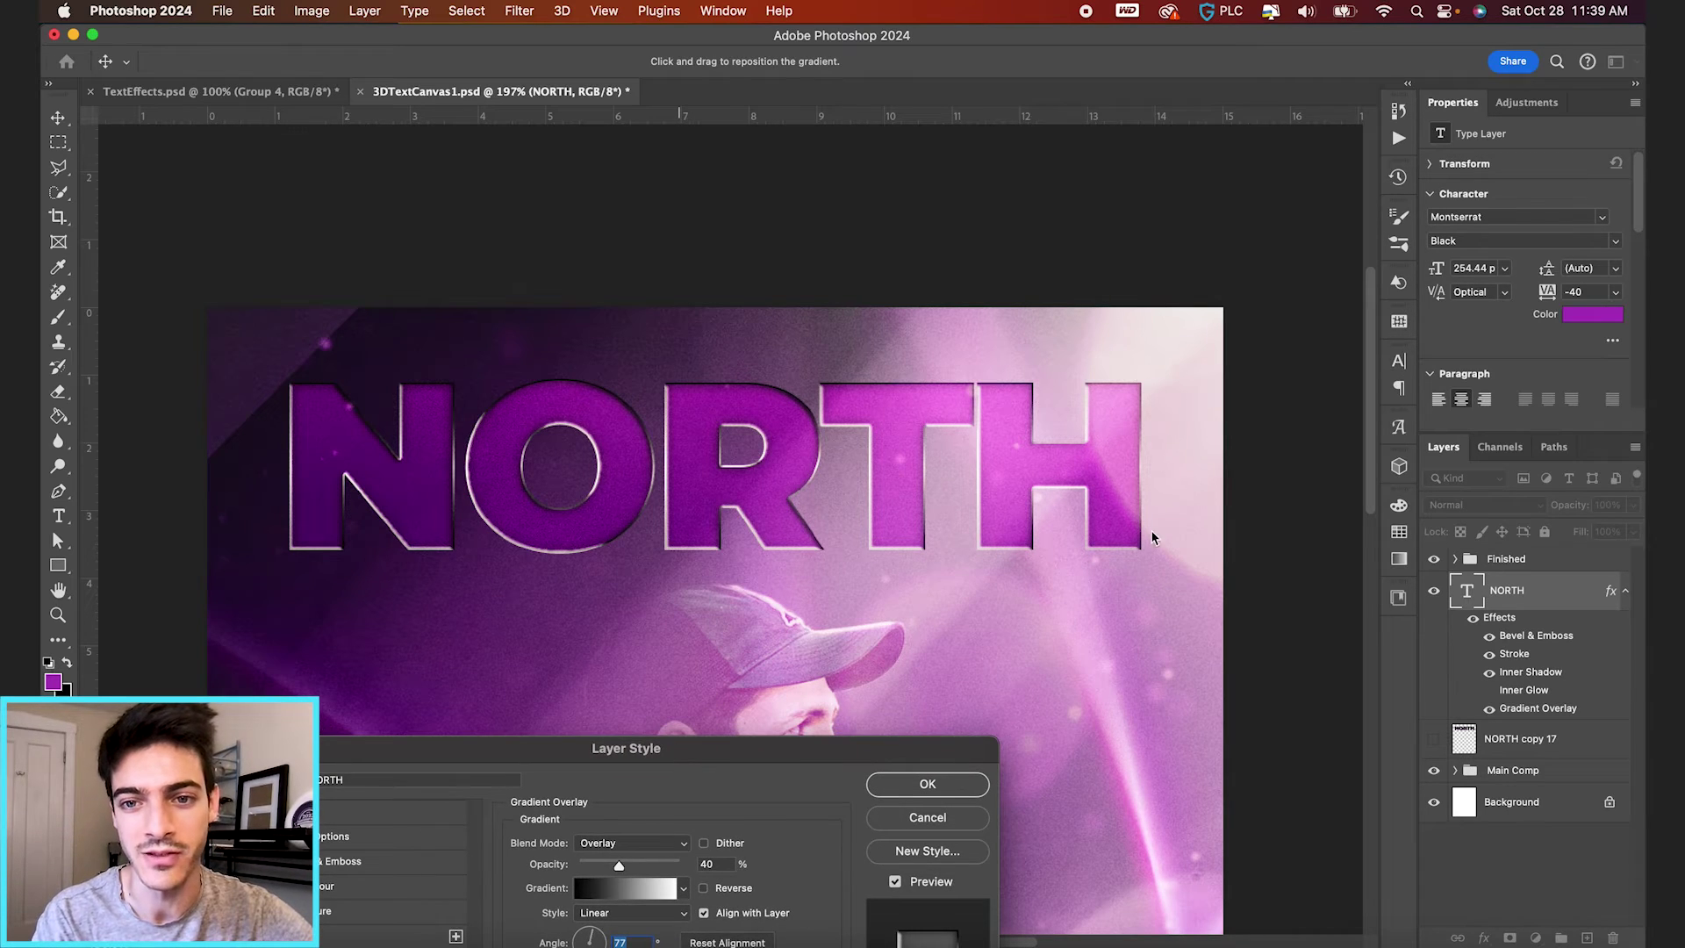
drag(787, 755, 869, 43)
drag(673, 221, 677, 223)
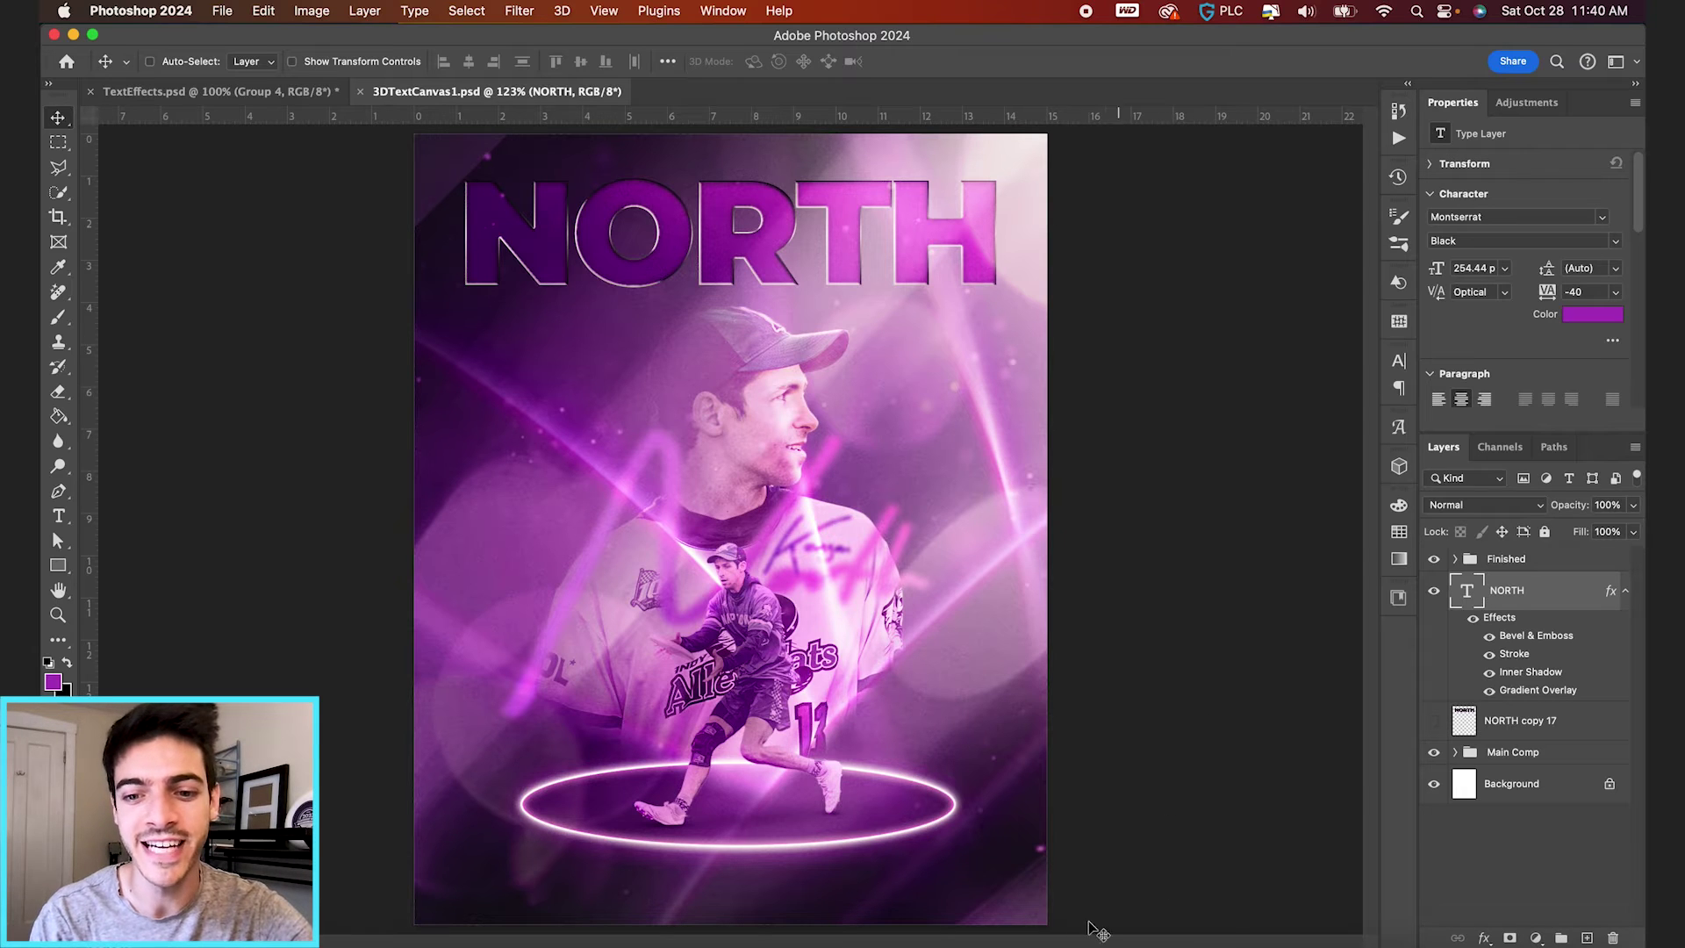
In Illustrator, create point text on the artboard and set its font to Montserrat Black
click(1032, 932)
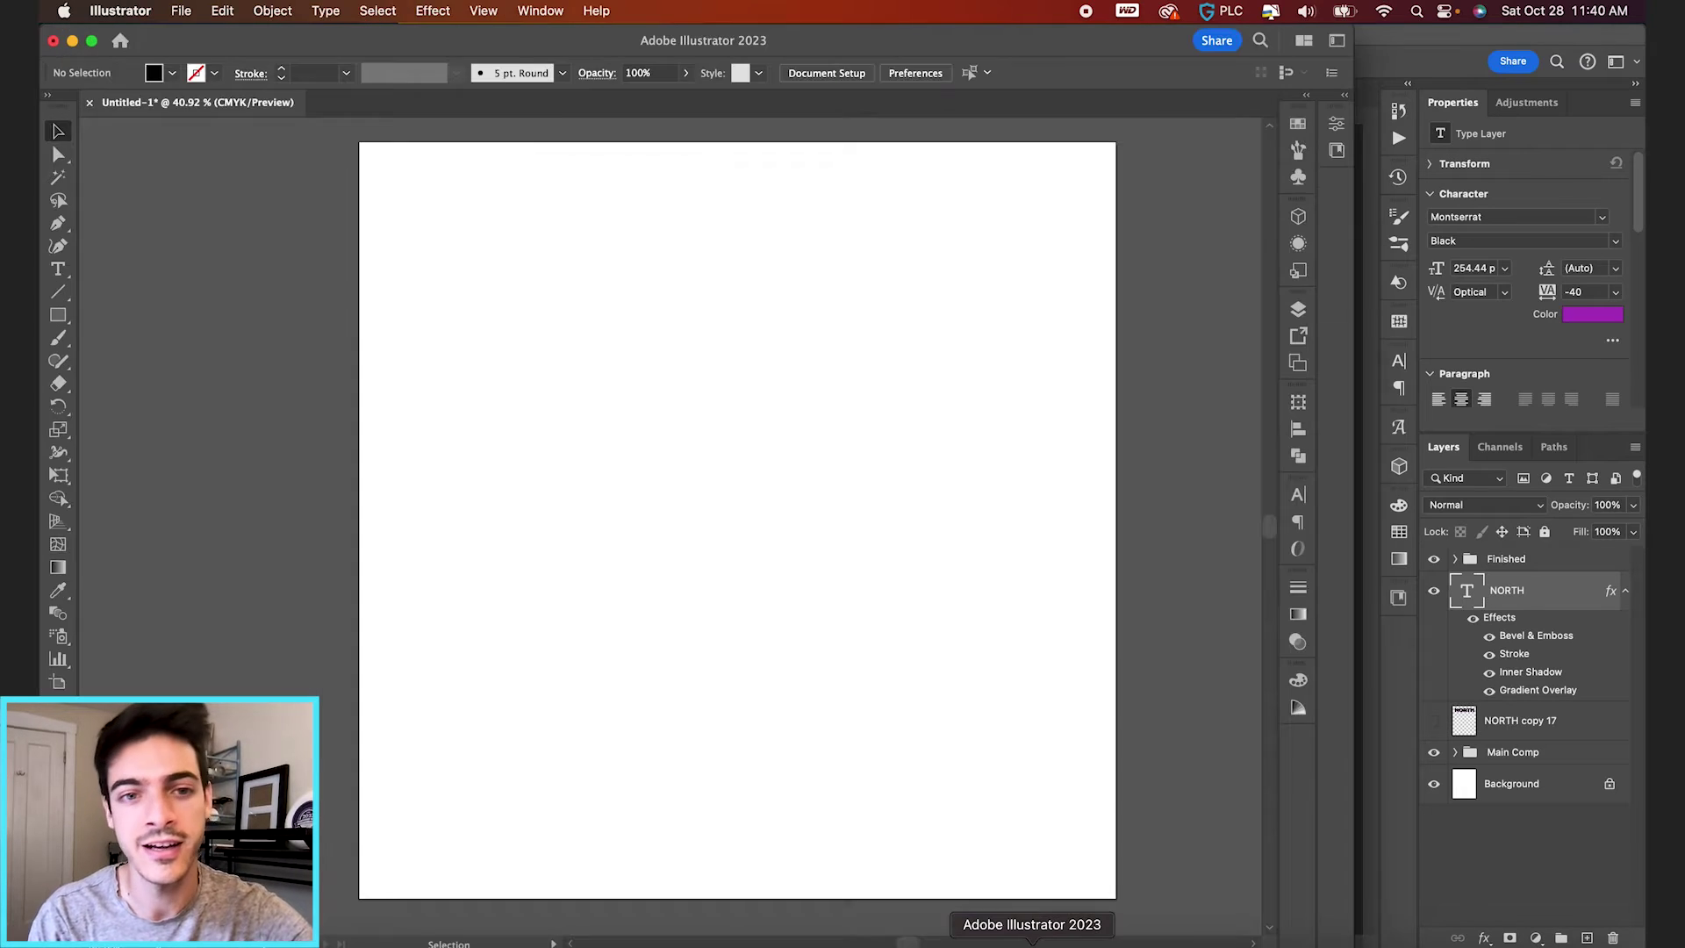
click(538, 387)
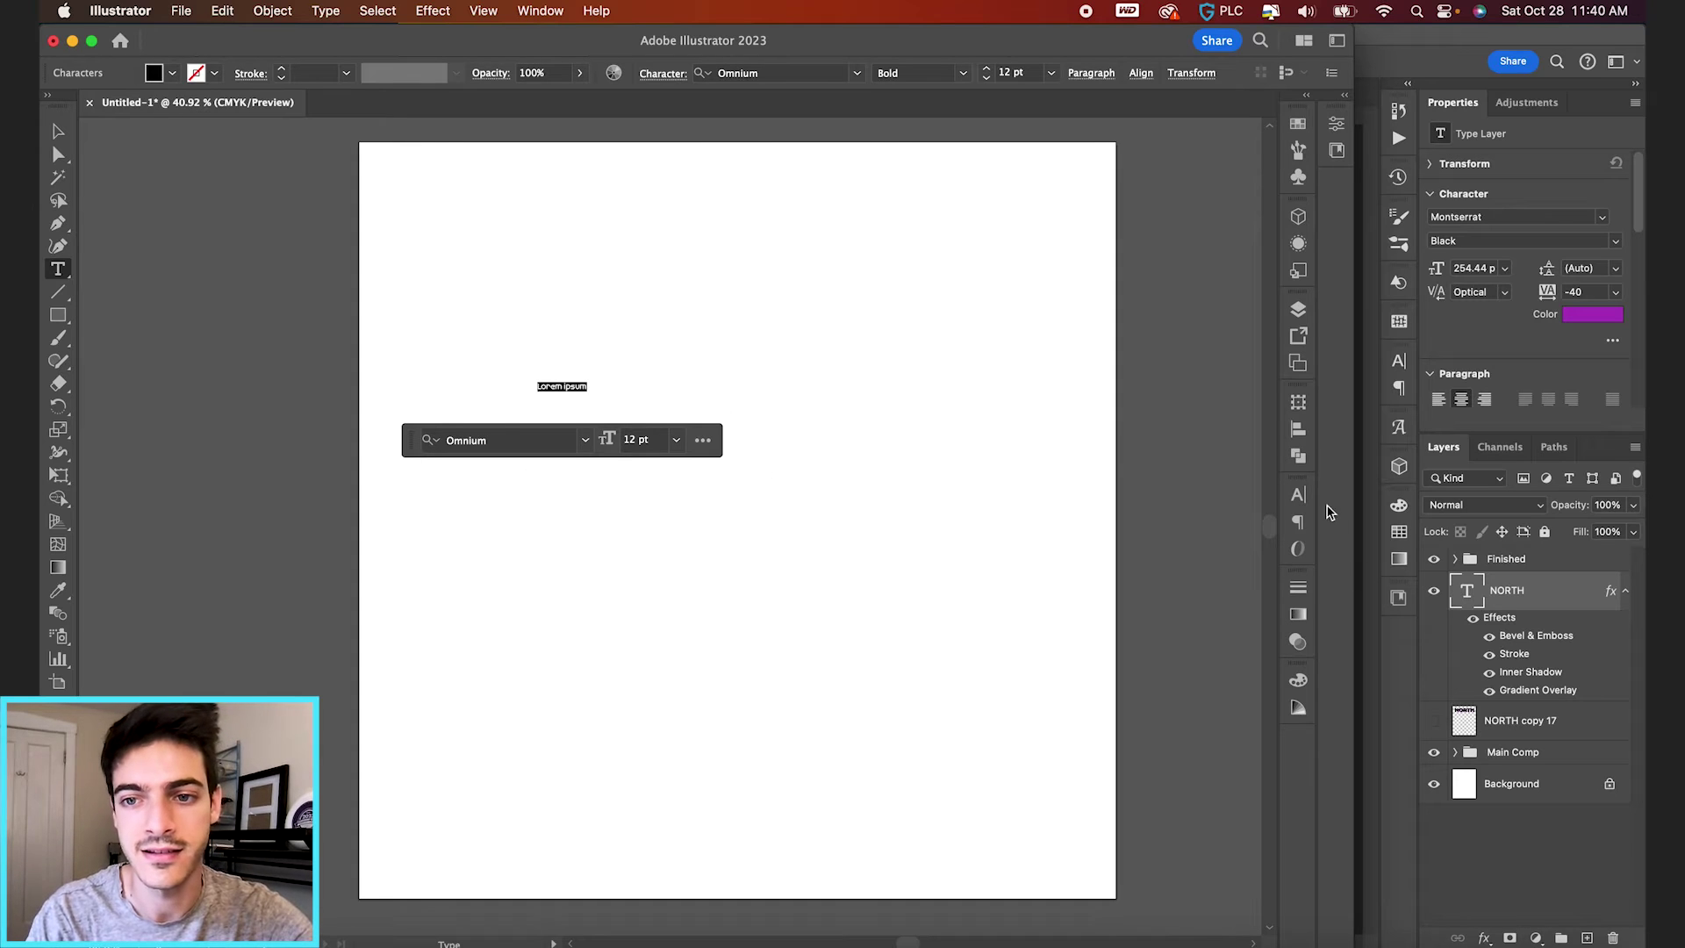
click(1298, 494)
click(1143, 515)
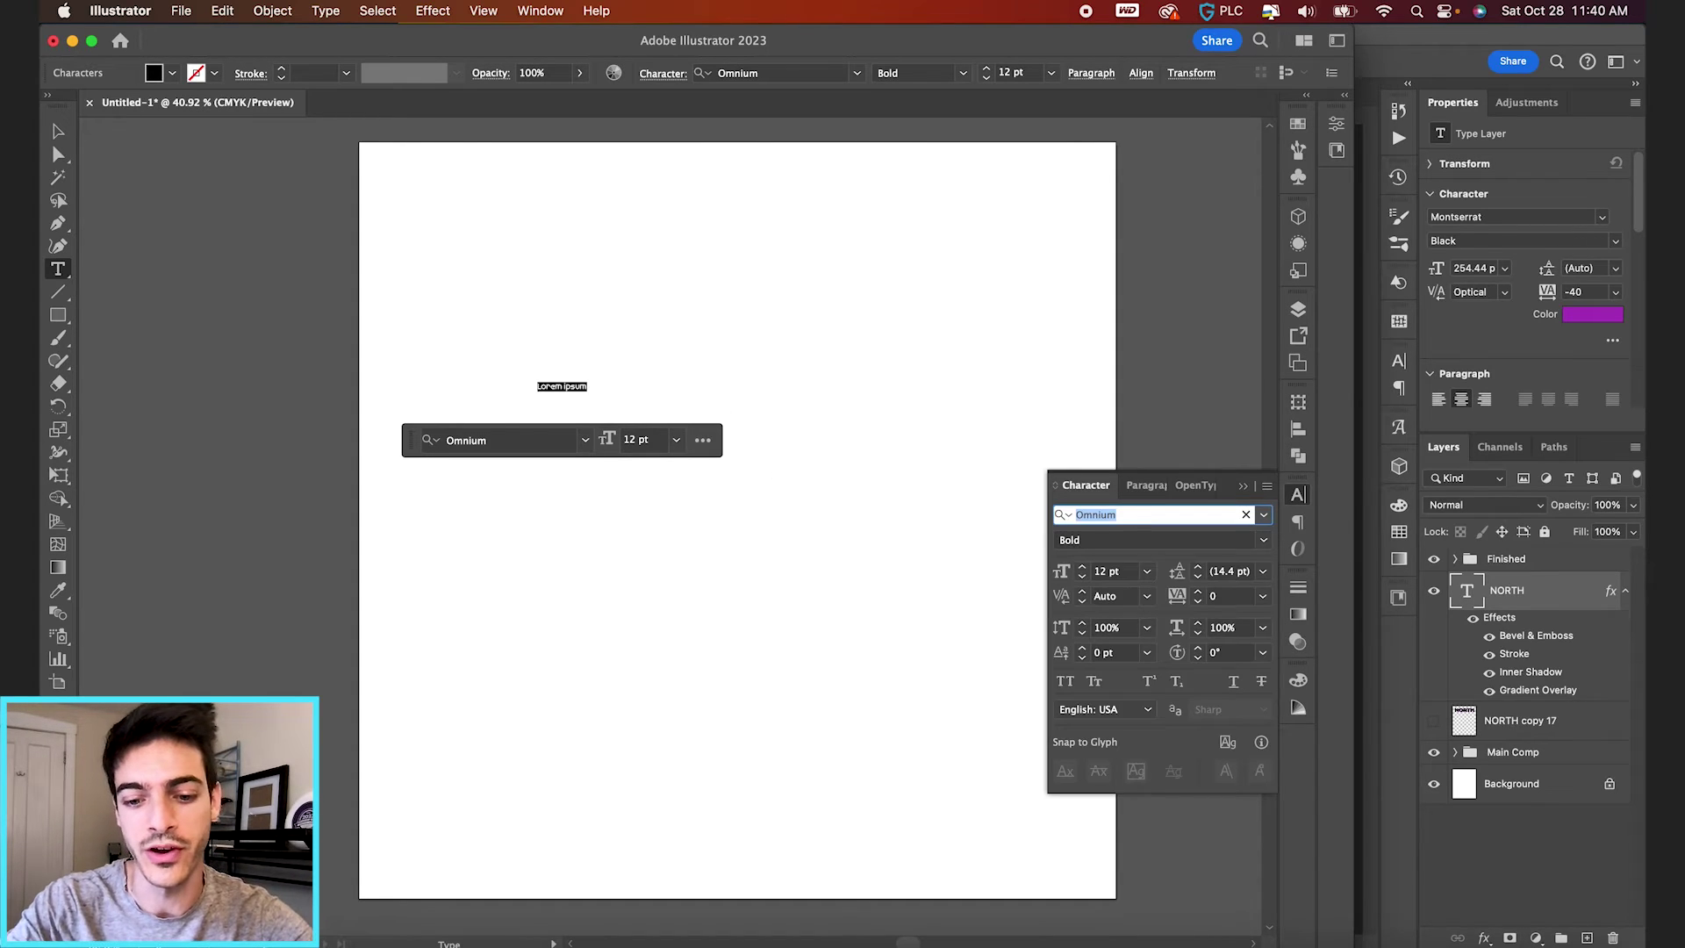
text(MONT)
scroll(1152, 878, down, 3)
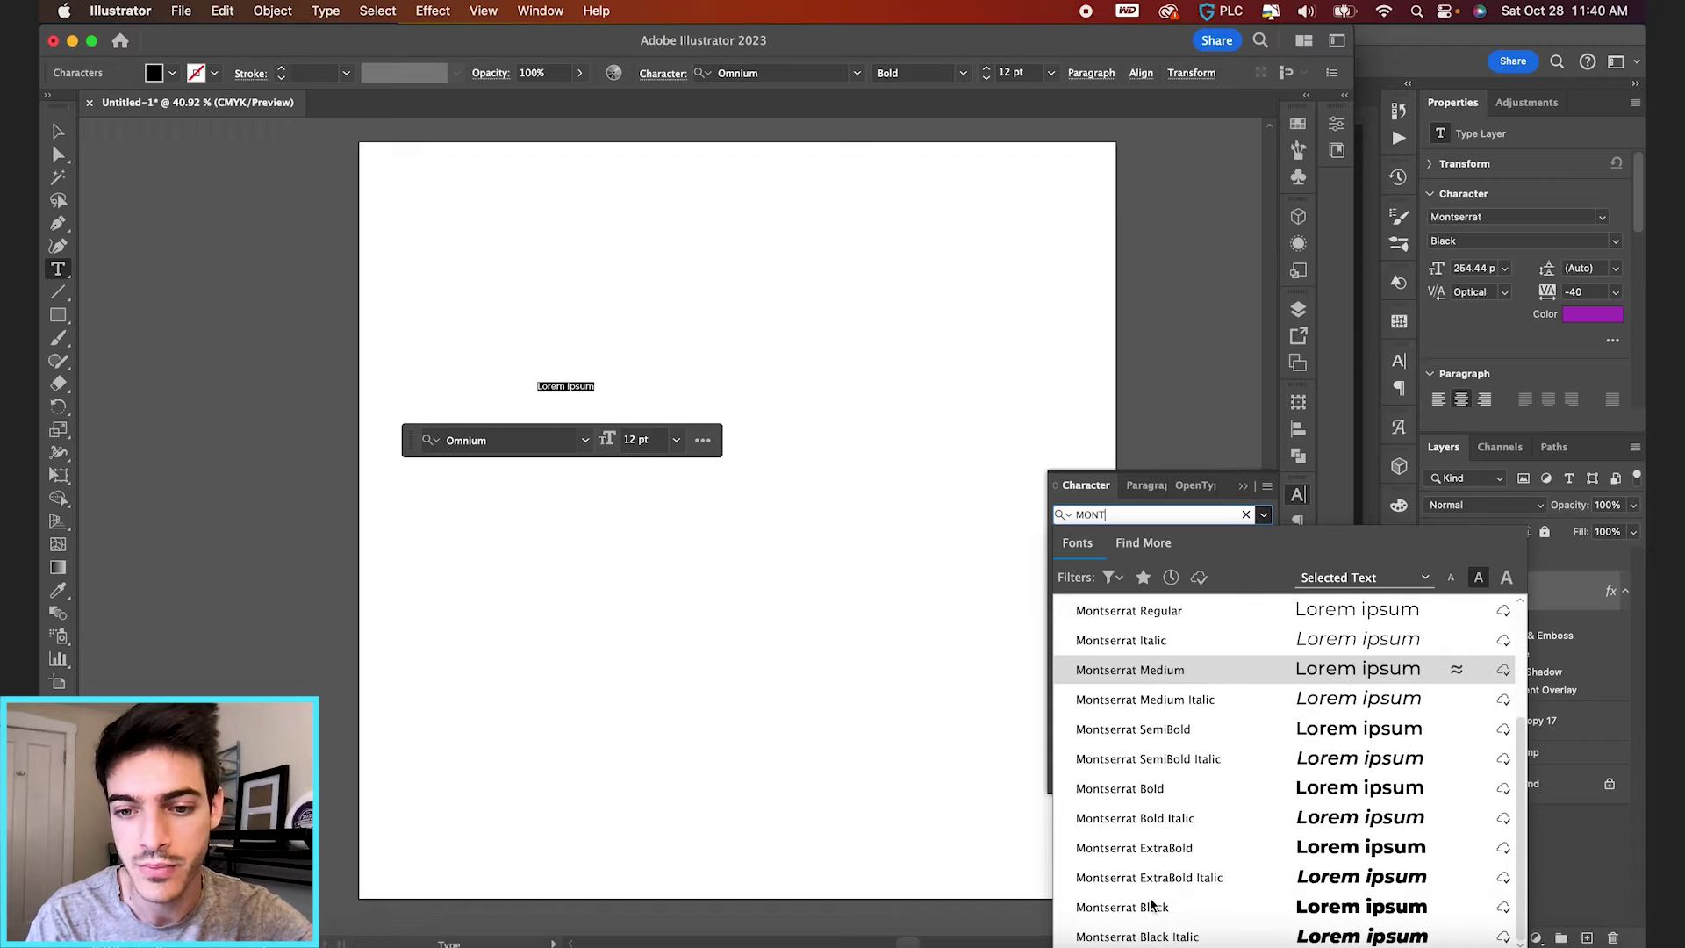
click(1152, 907)
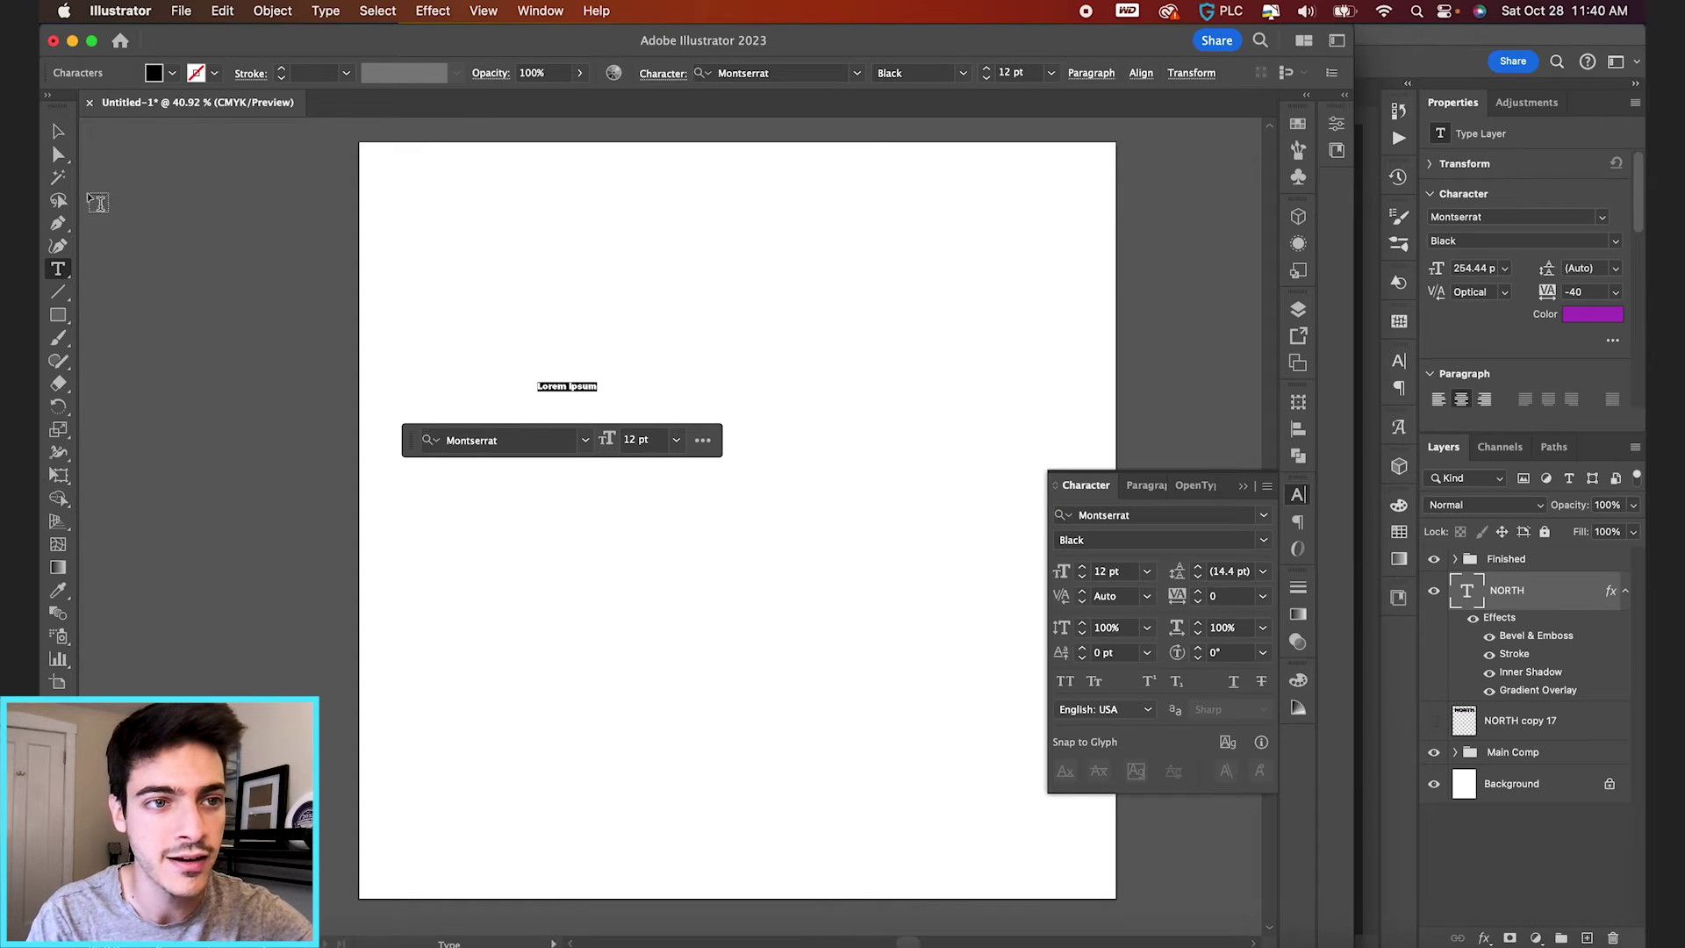
Enlarge the sample text and replace 'Lorem ipsum' with 'NORTH'
key(Escape)
drag(600, 378, 1052, 229)
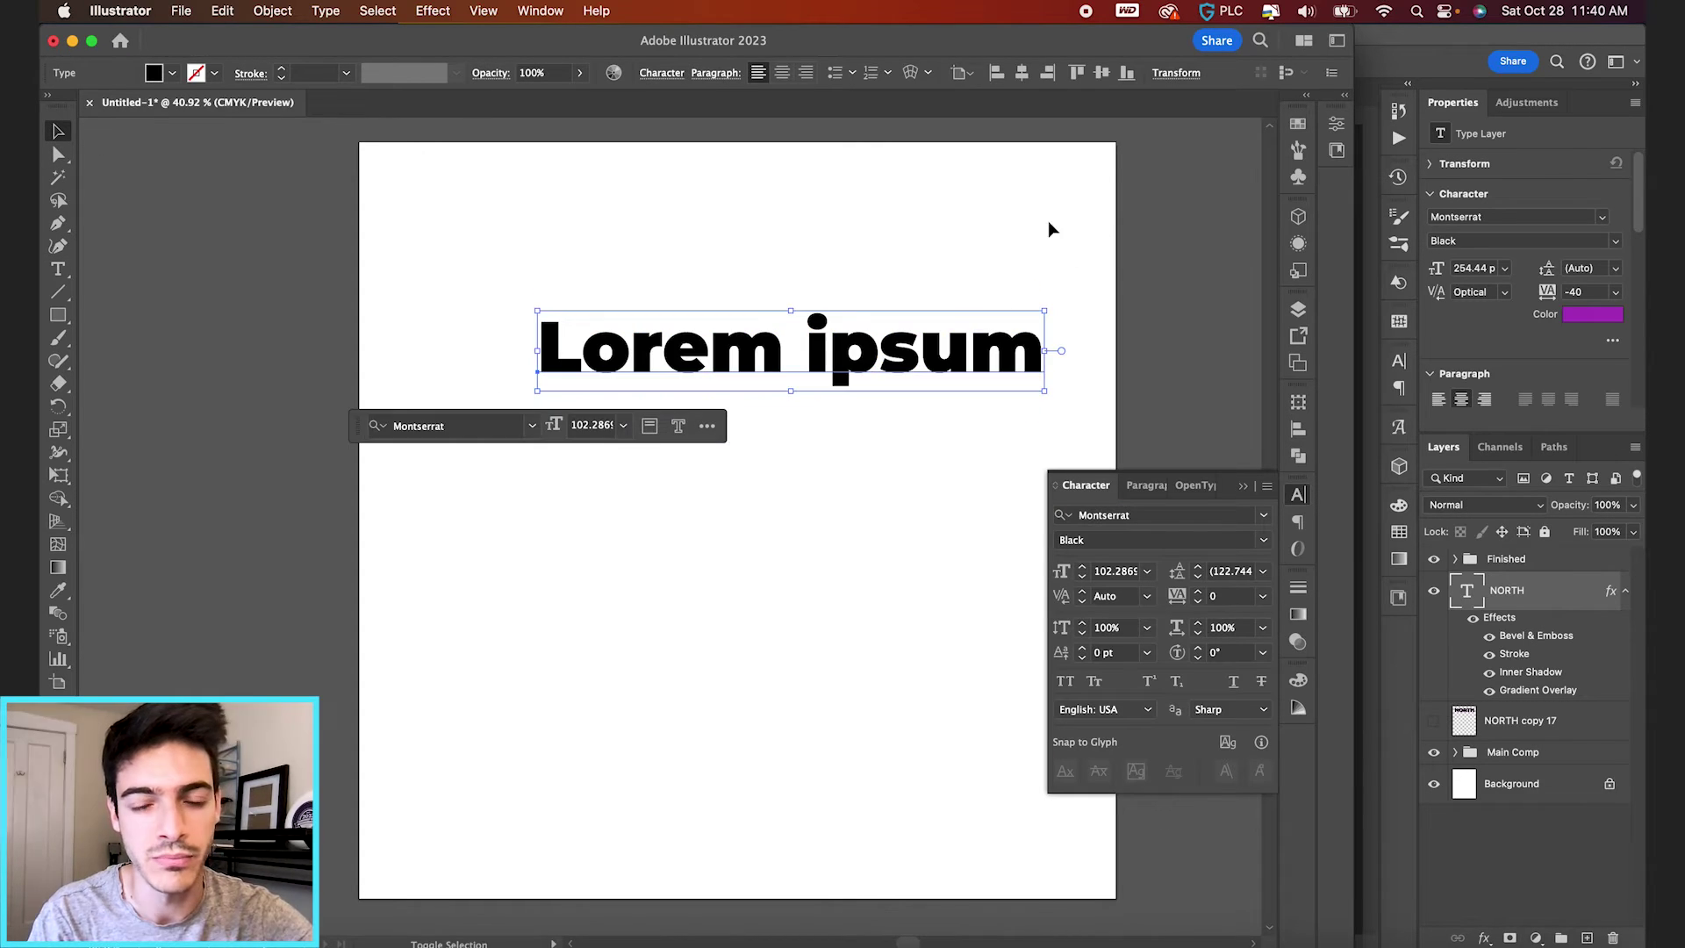
double_click(963, 338)
key(super+a)
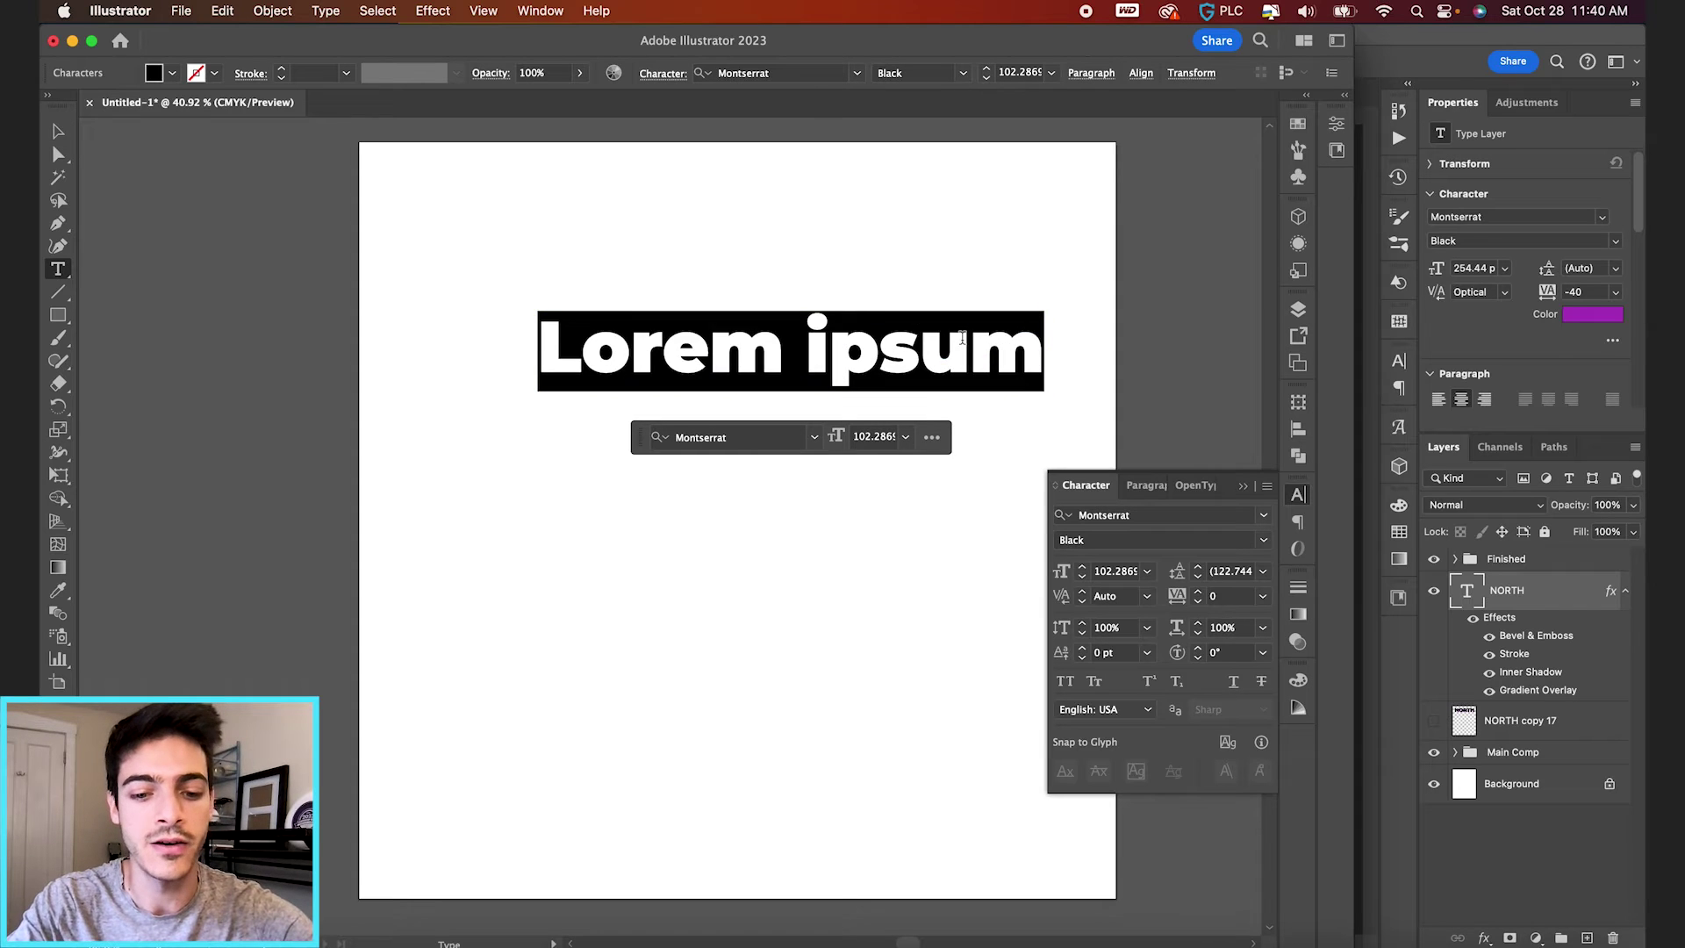
text(NORTH)
key(Escape)
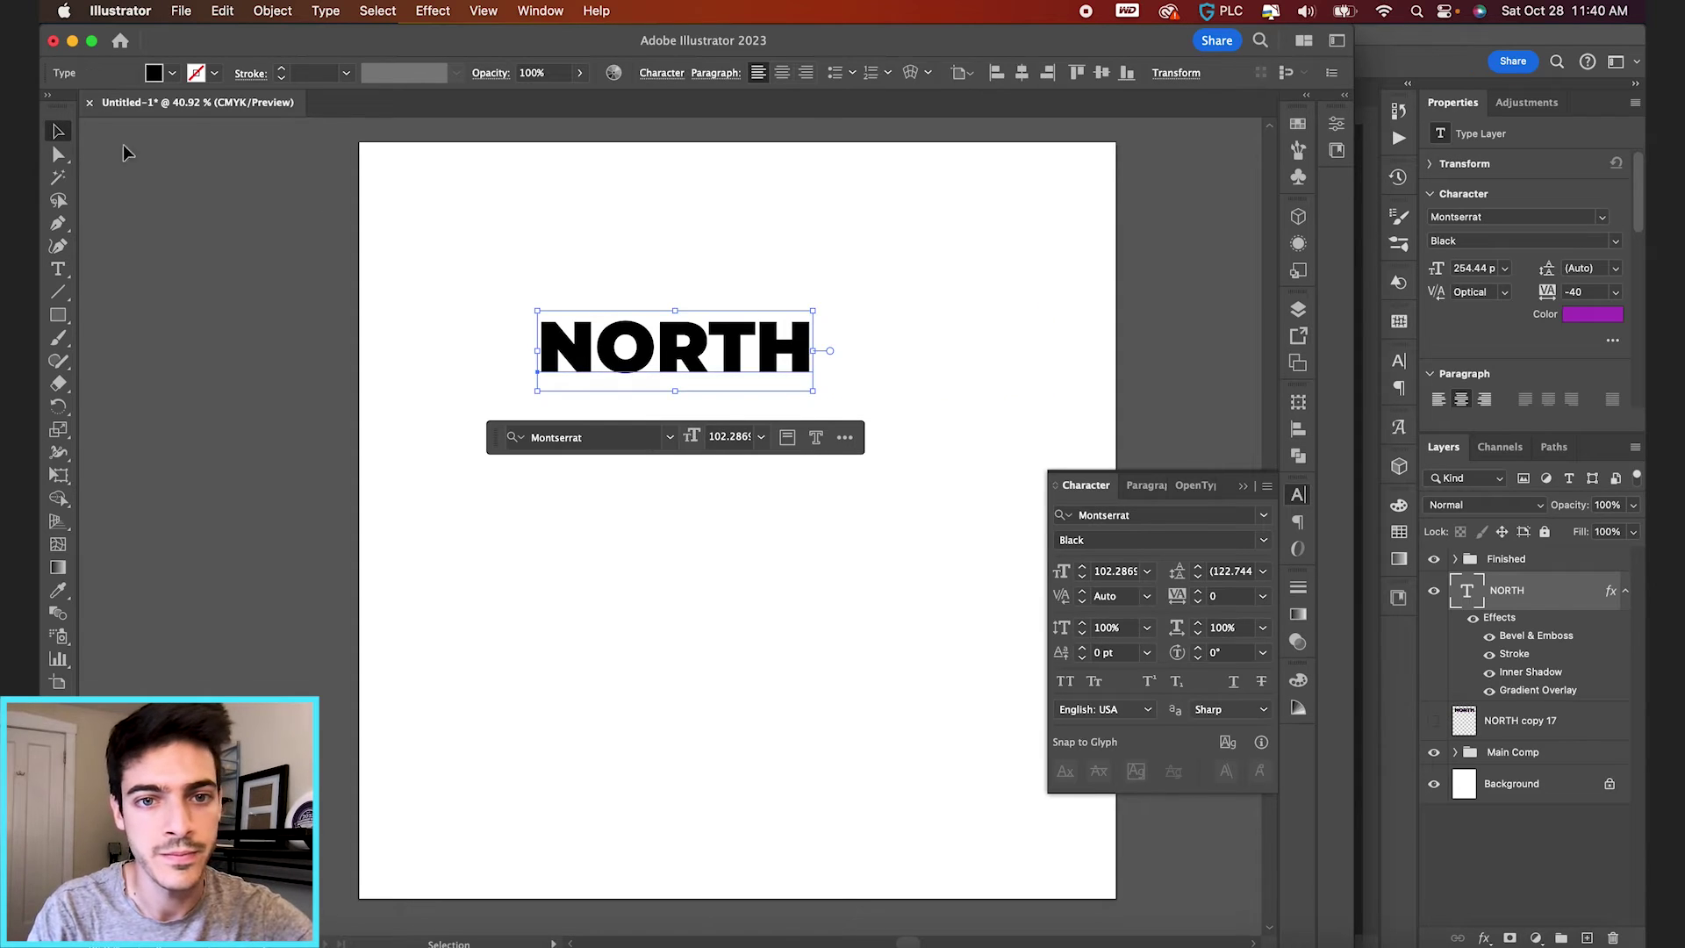
Scale NORTH to about 198 pt, set tracking to -60 and move it toward the top-left
drag(813, 390, 1072, 466)
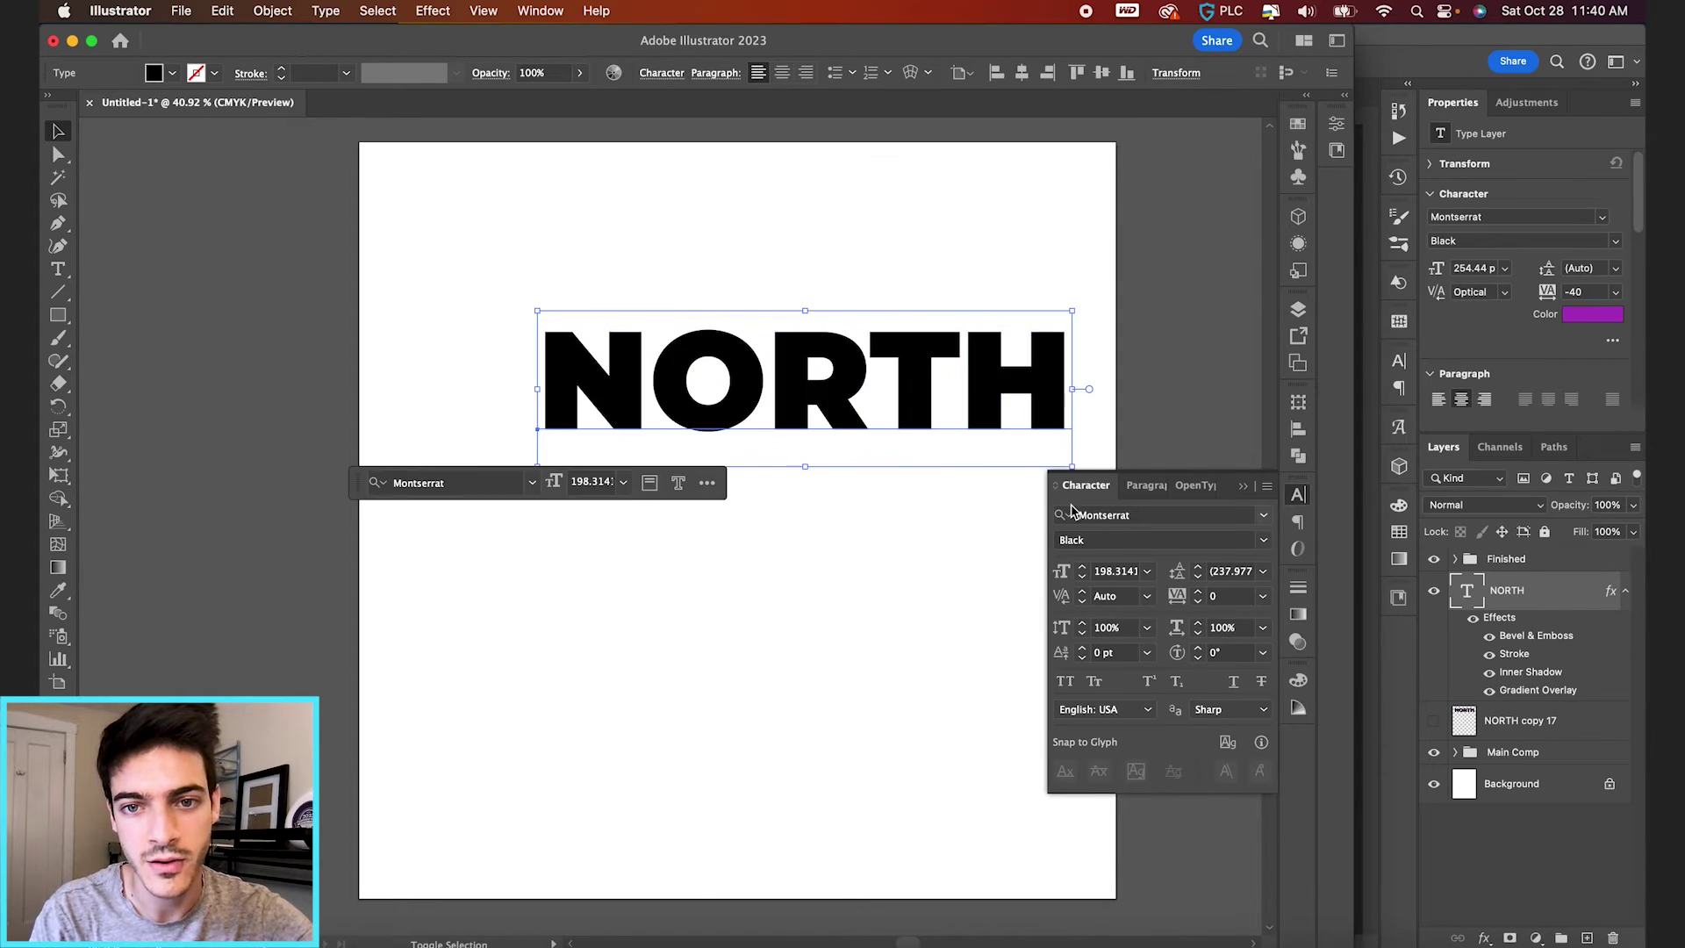
click(1219, 599)
text(-60)
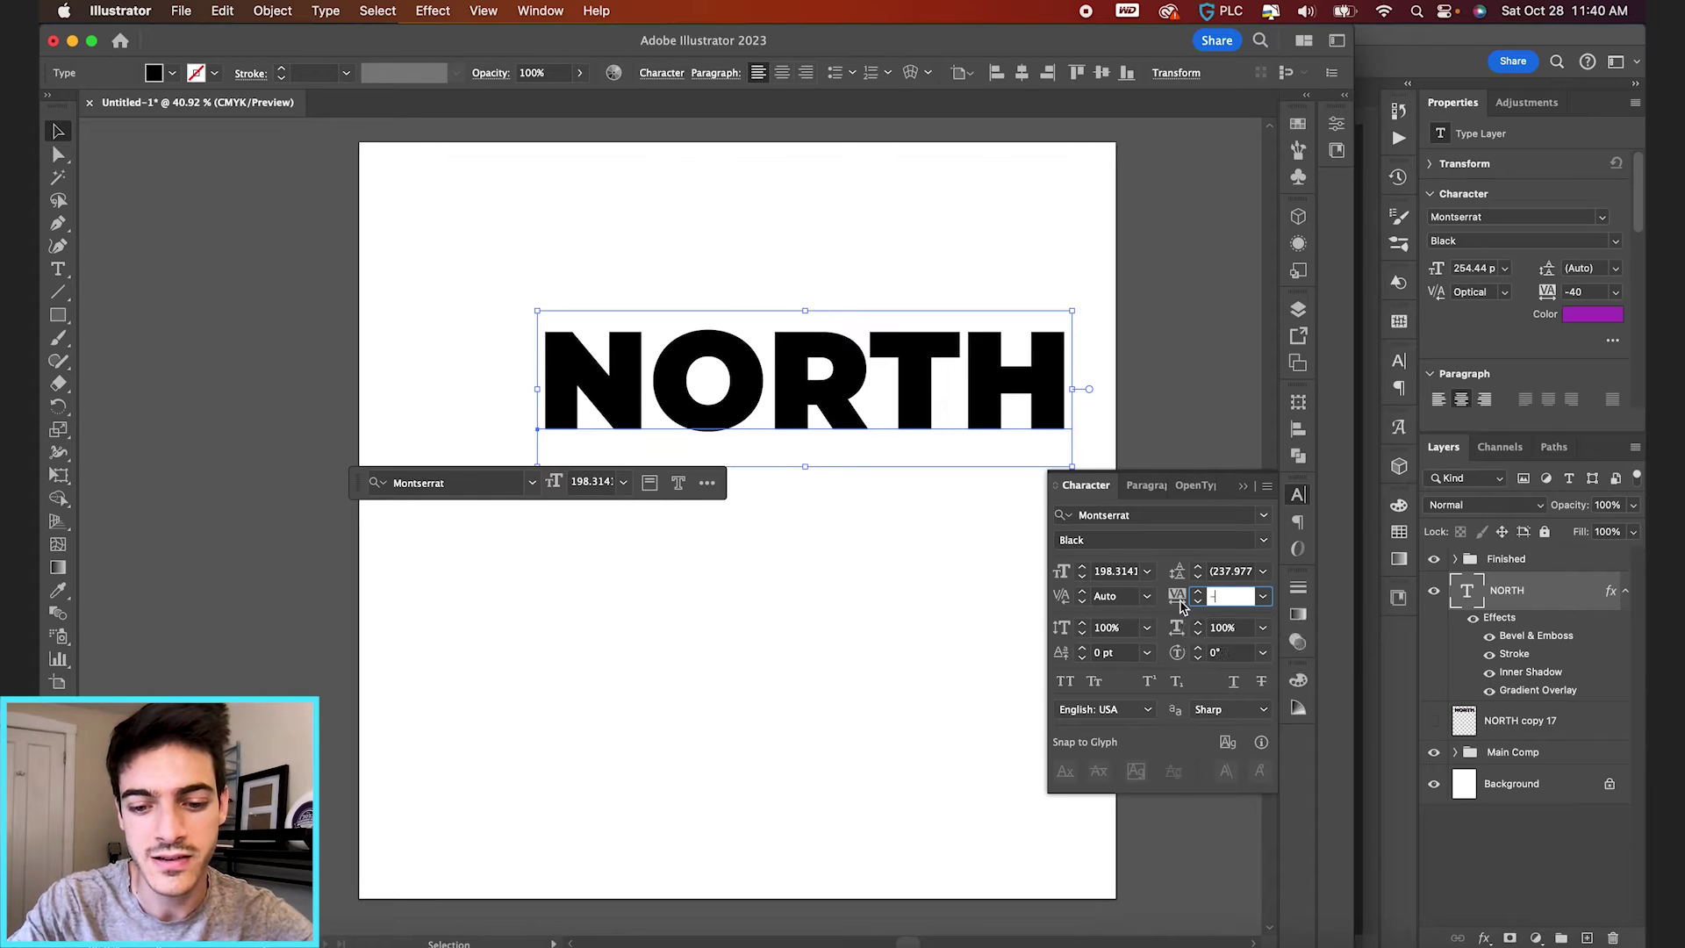
click(1298, 494)
drag(1016, 405, 900, 349)
Colour NORTH mid-grey and enlarge it further across the artboard
click(1593, 315)
drag(1162, 345, 1095, 297)
key(Return)
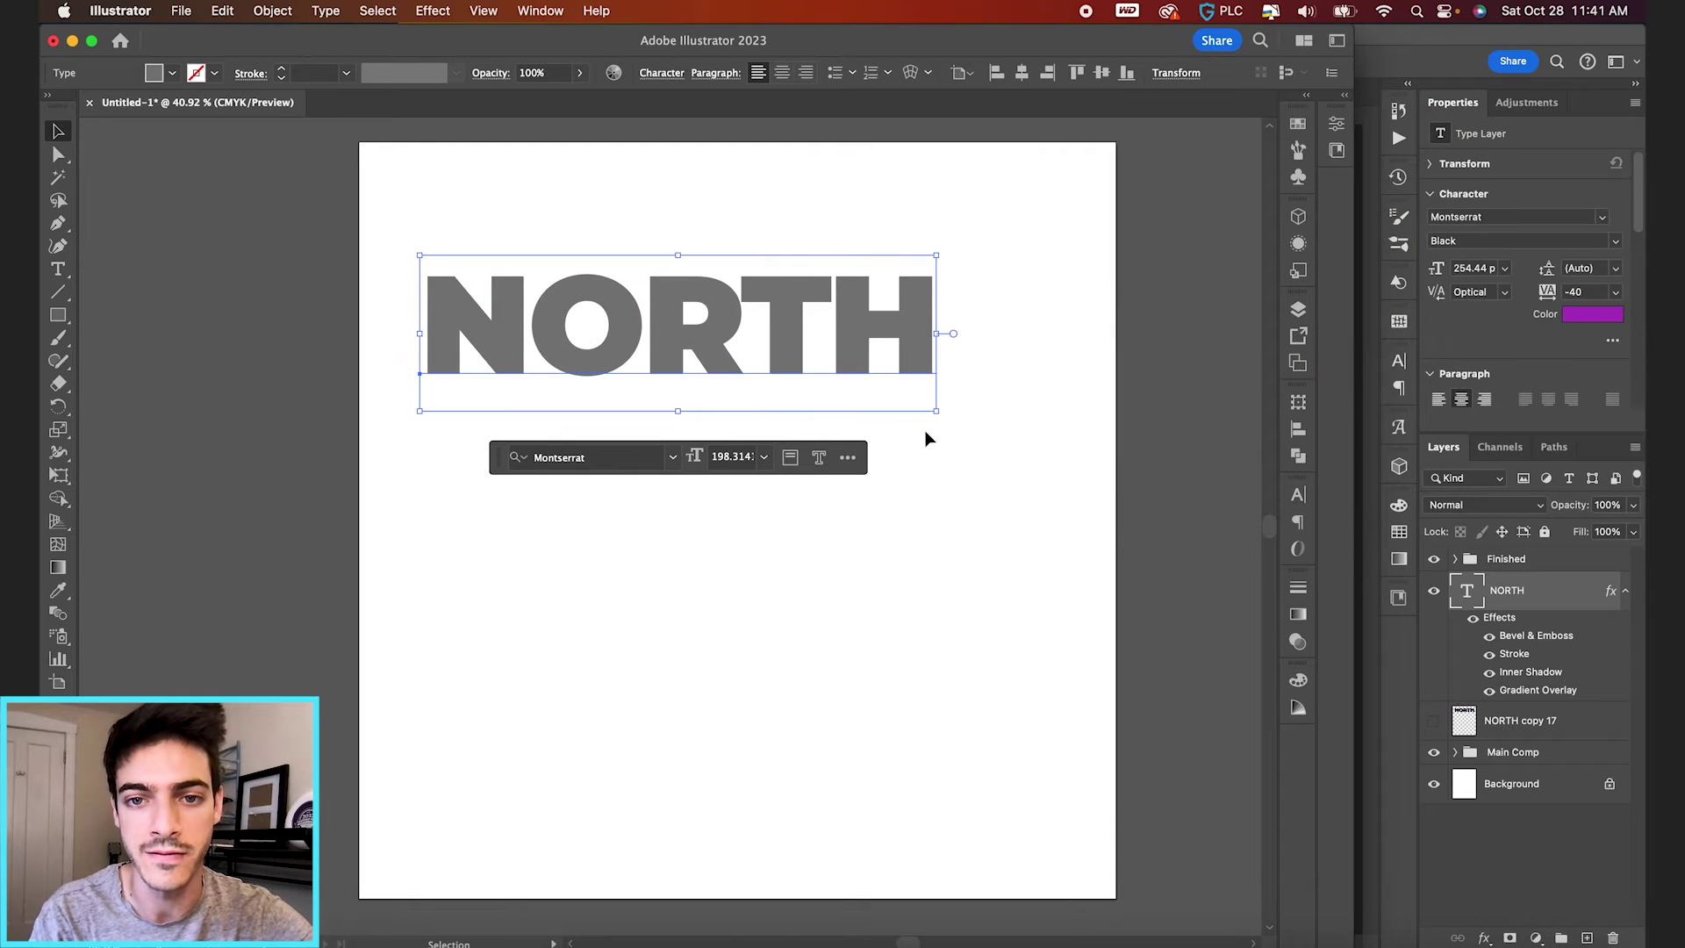
drag(937, 411, 1024, 365)
click(960, 588)
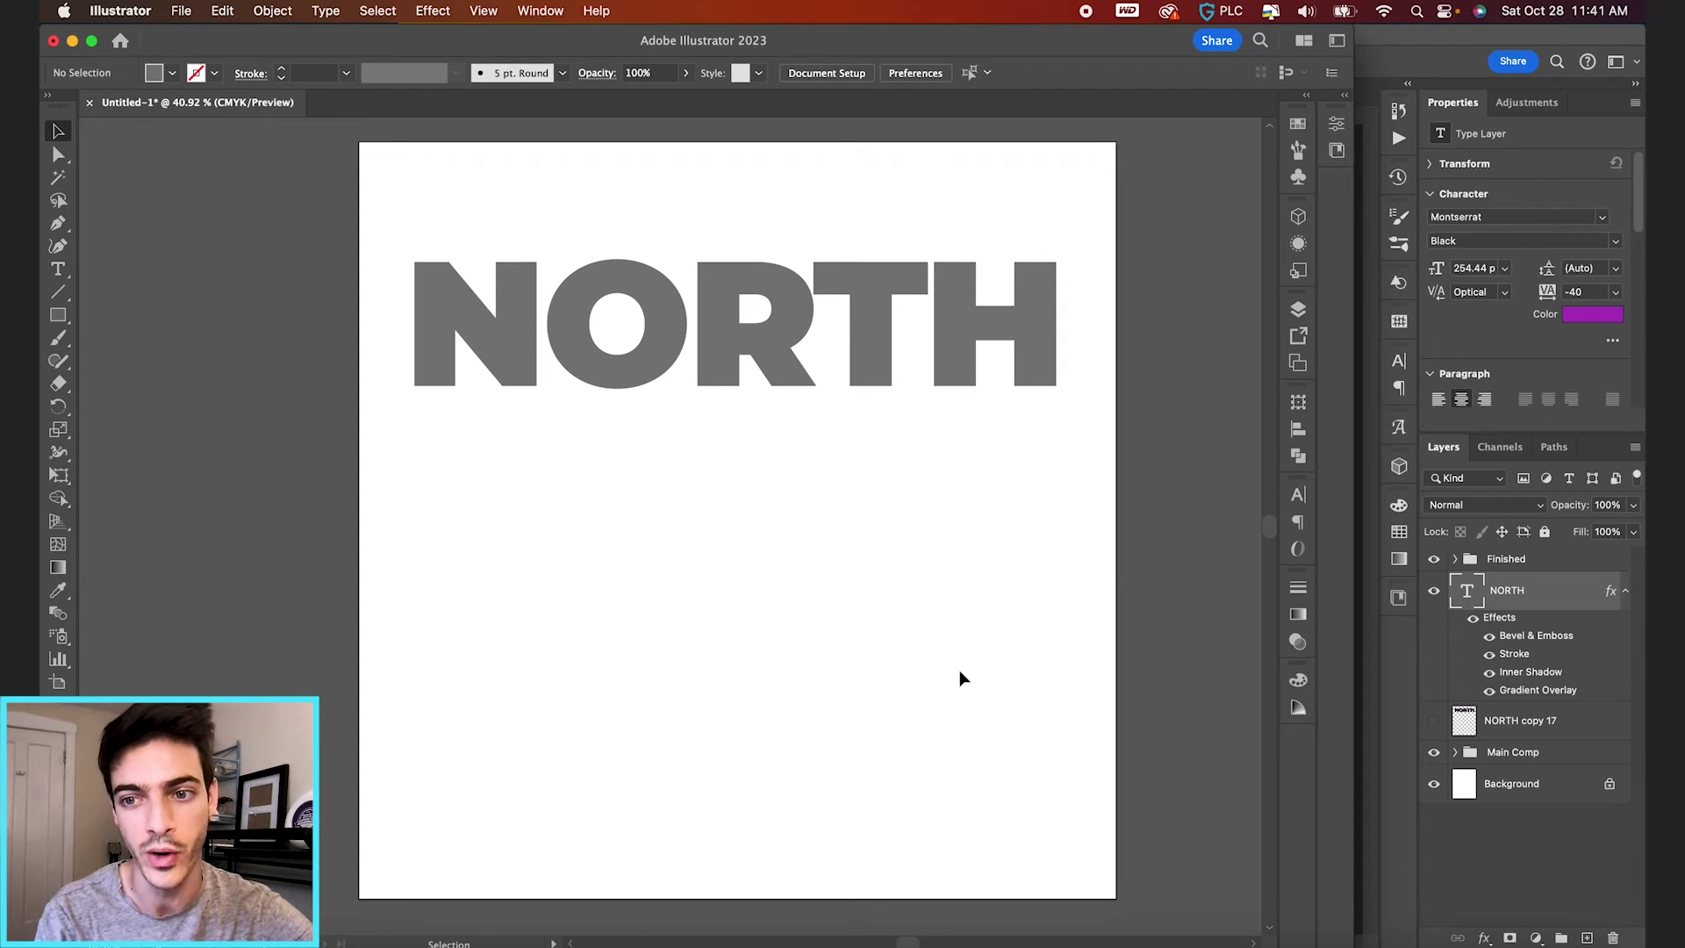
click(1461, 885)
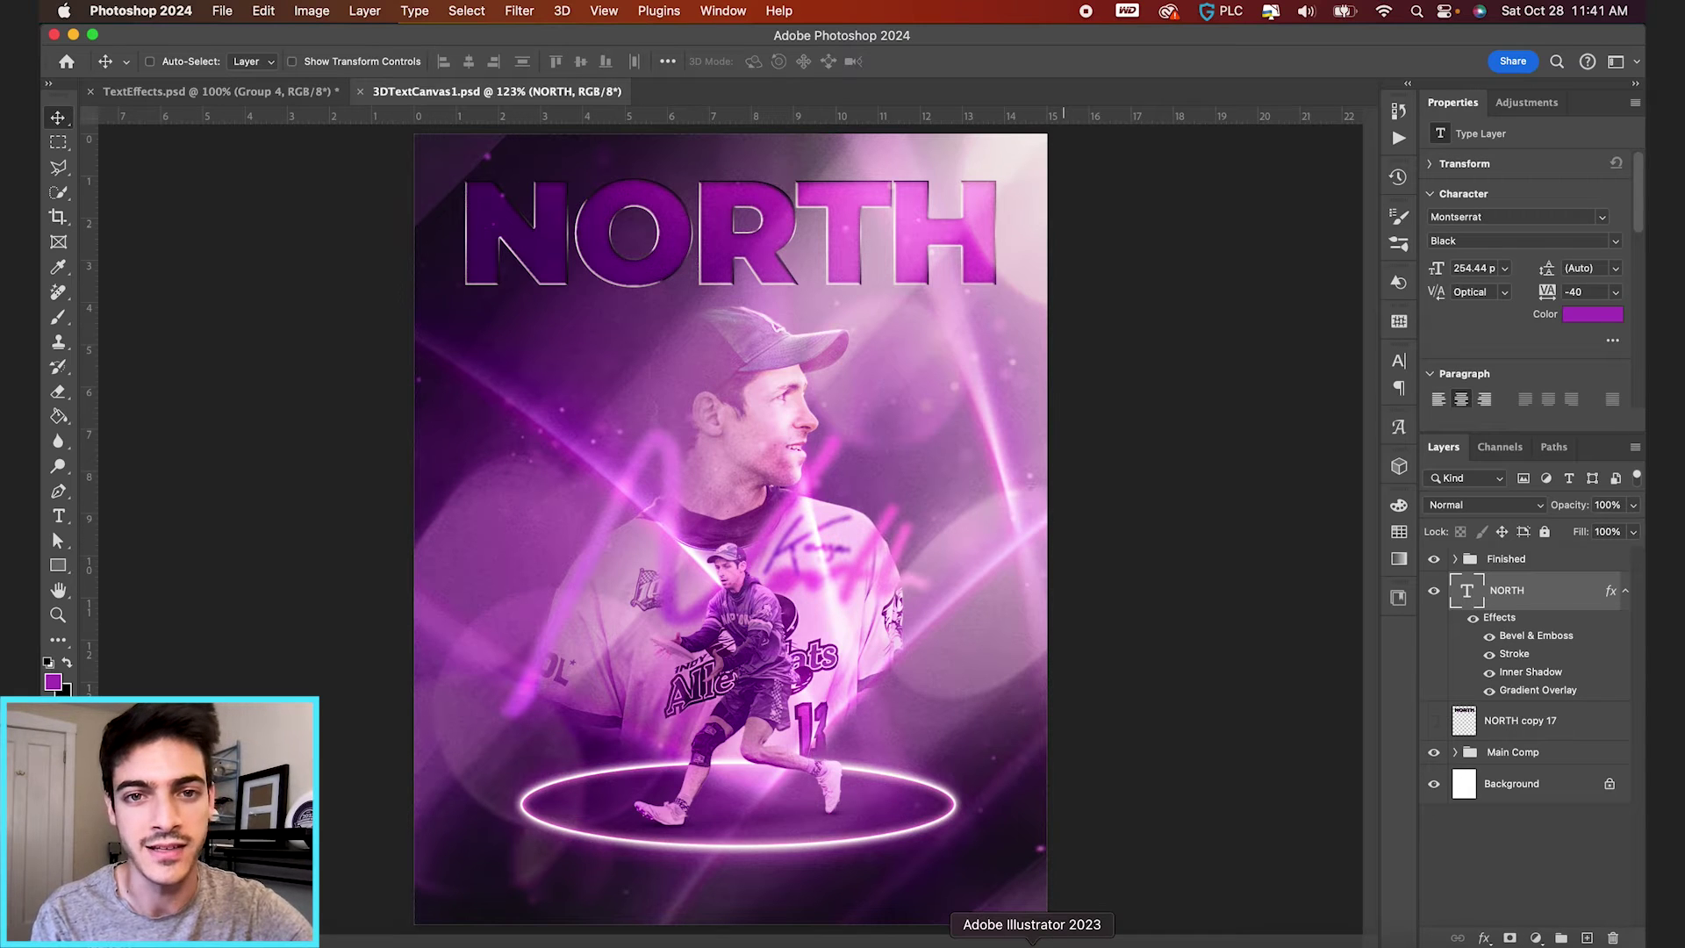
click(1032, 943)
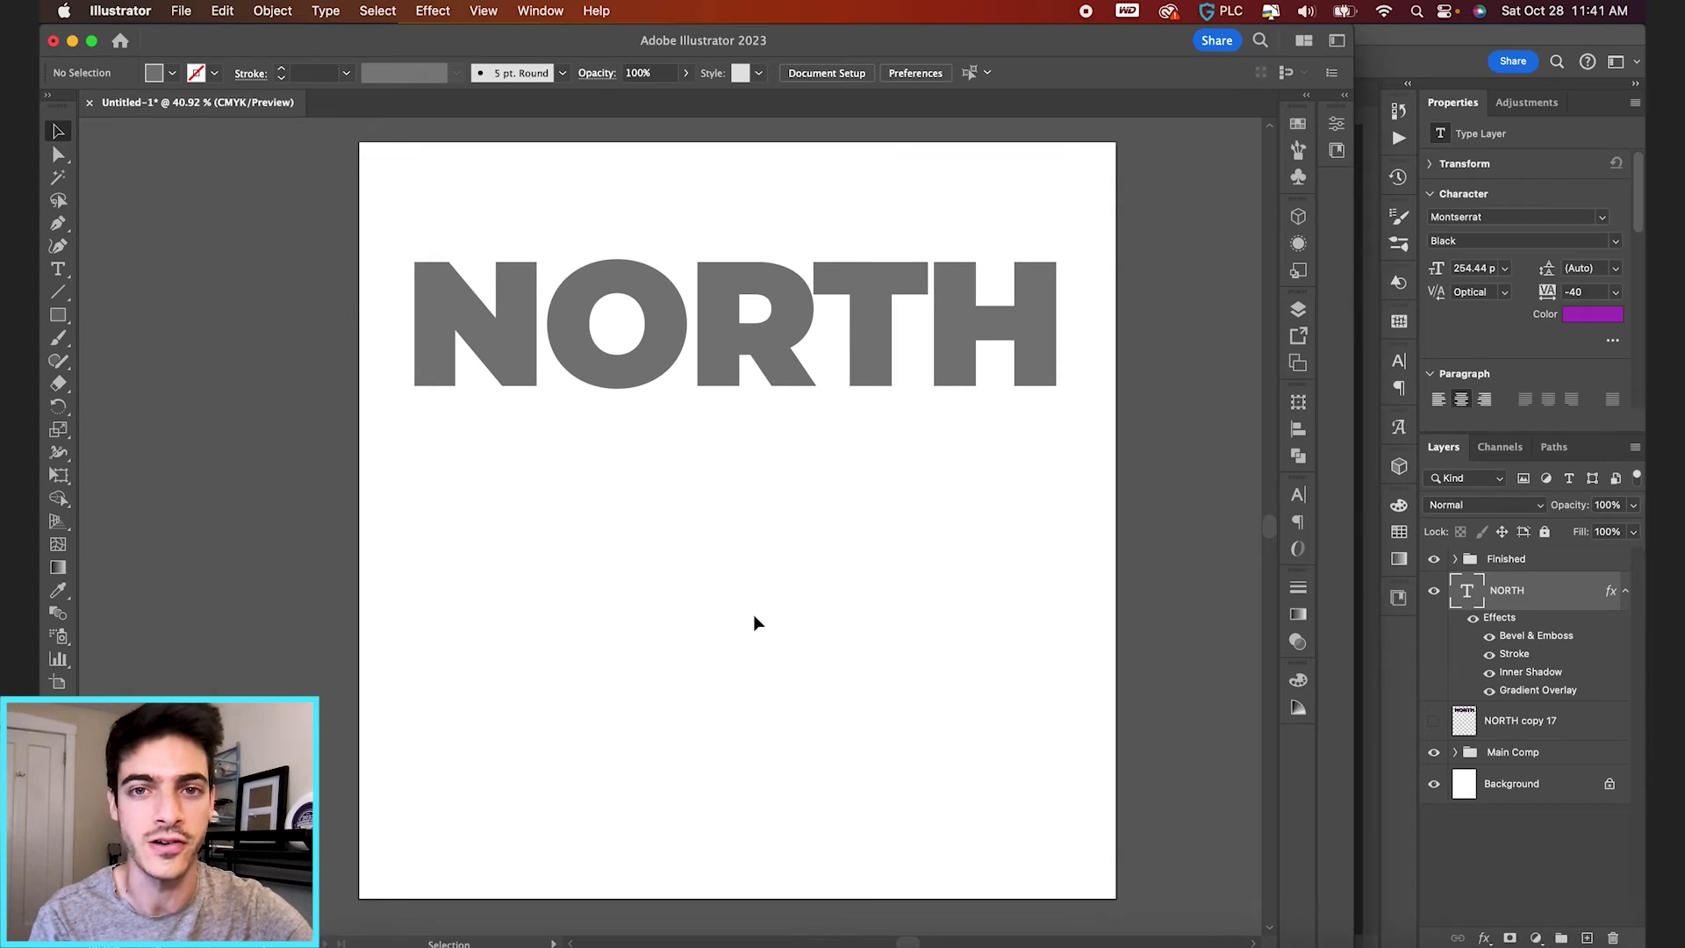
key(super+Tab)
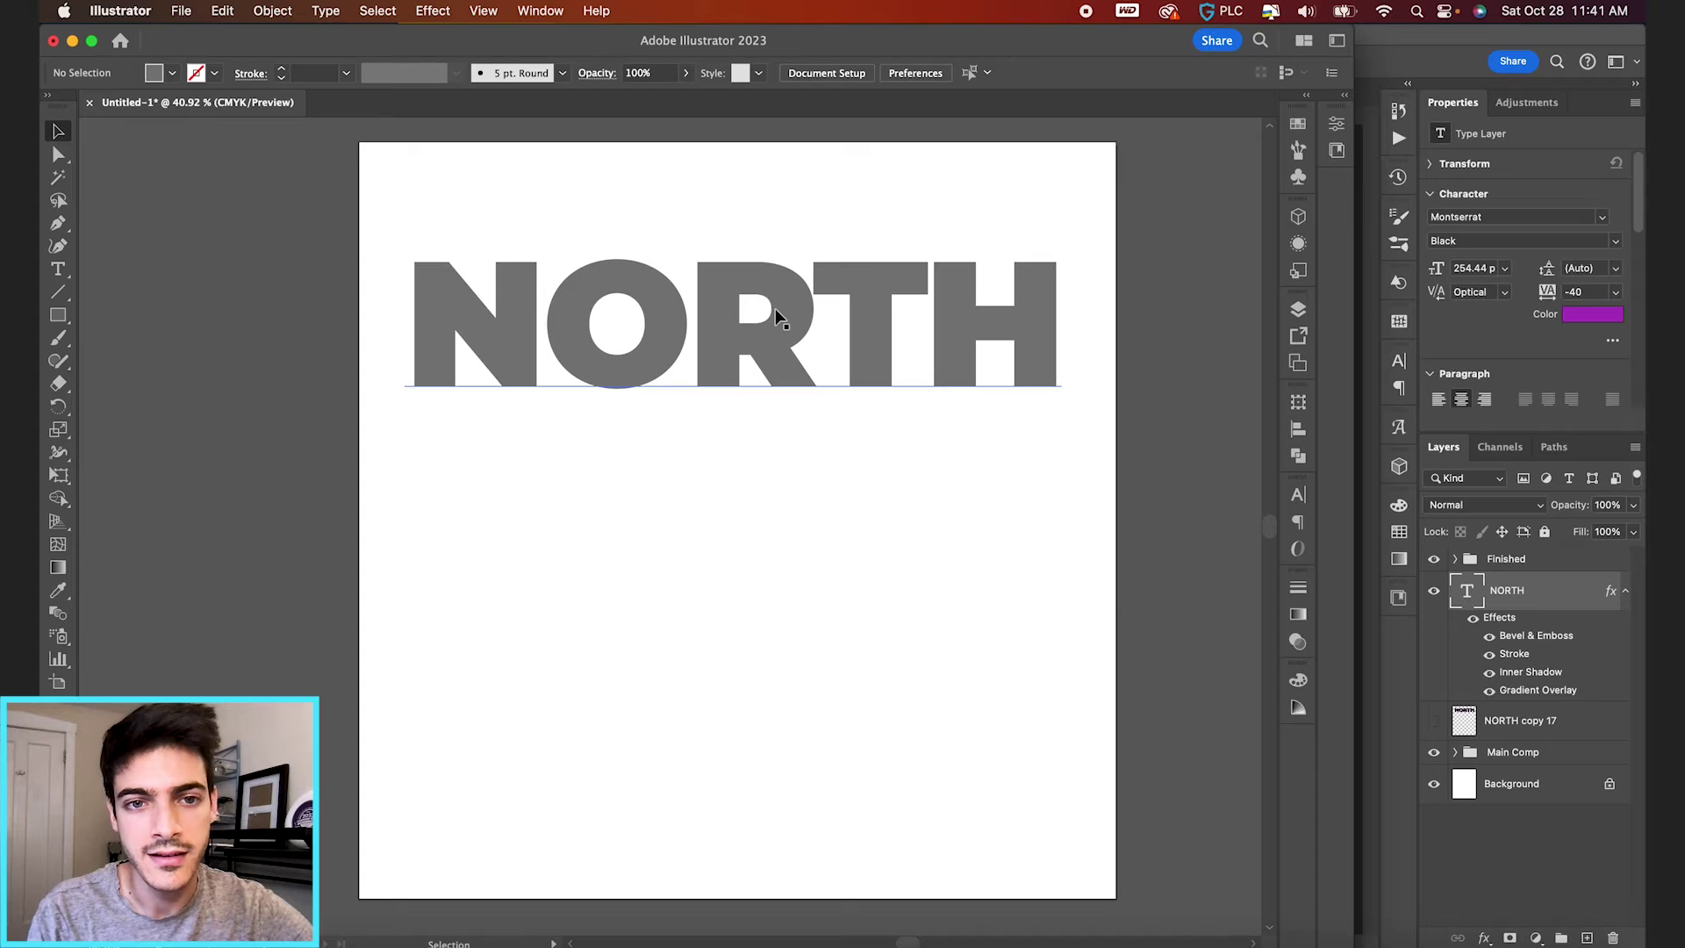
click(775, 308)
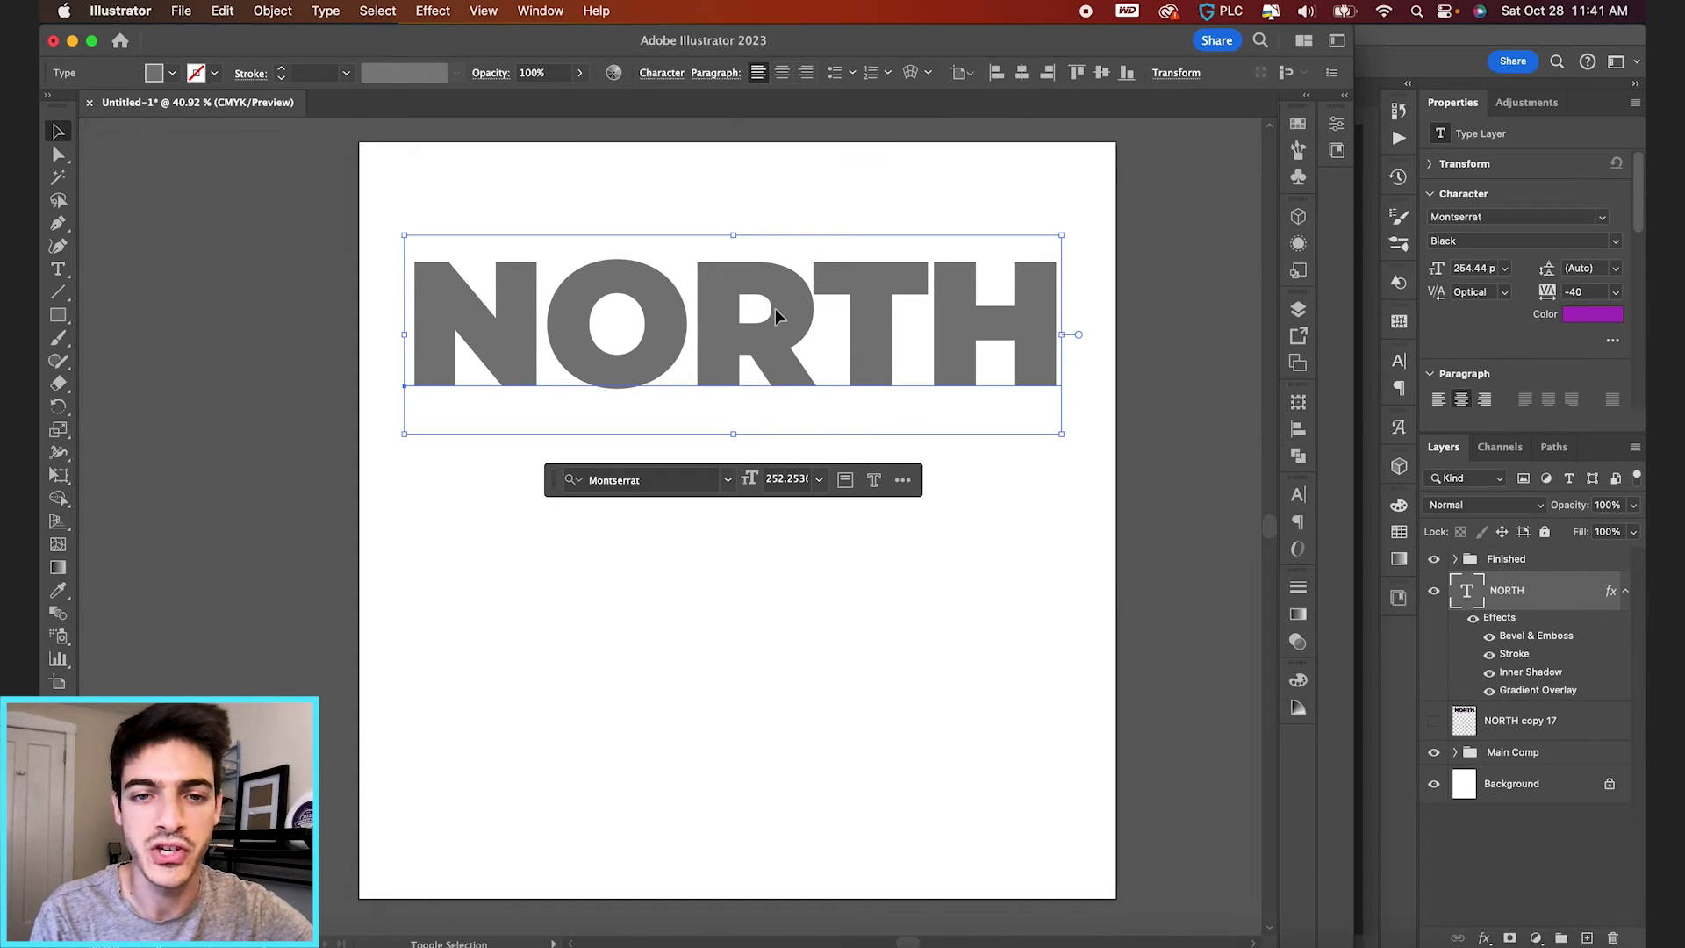
Duplicate NORTH directly below and apply a 3D Extrude & Bevel to the upper copy
click(763, 525)
drag(790, 339, 776, 660)
click(667, 333)
click(433, 10)
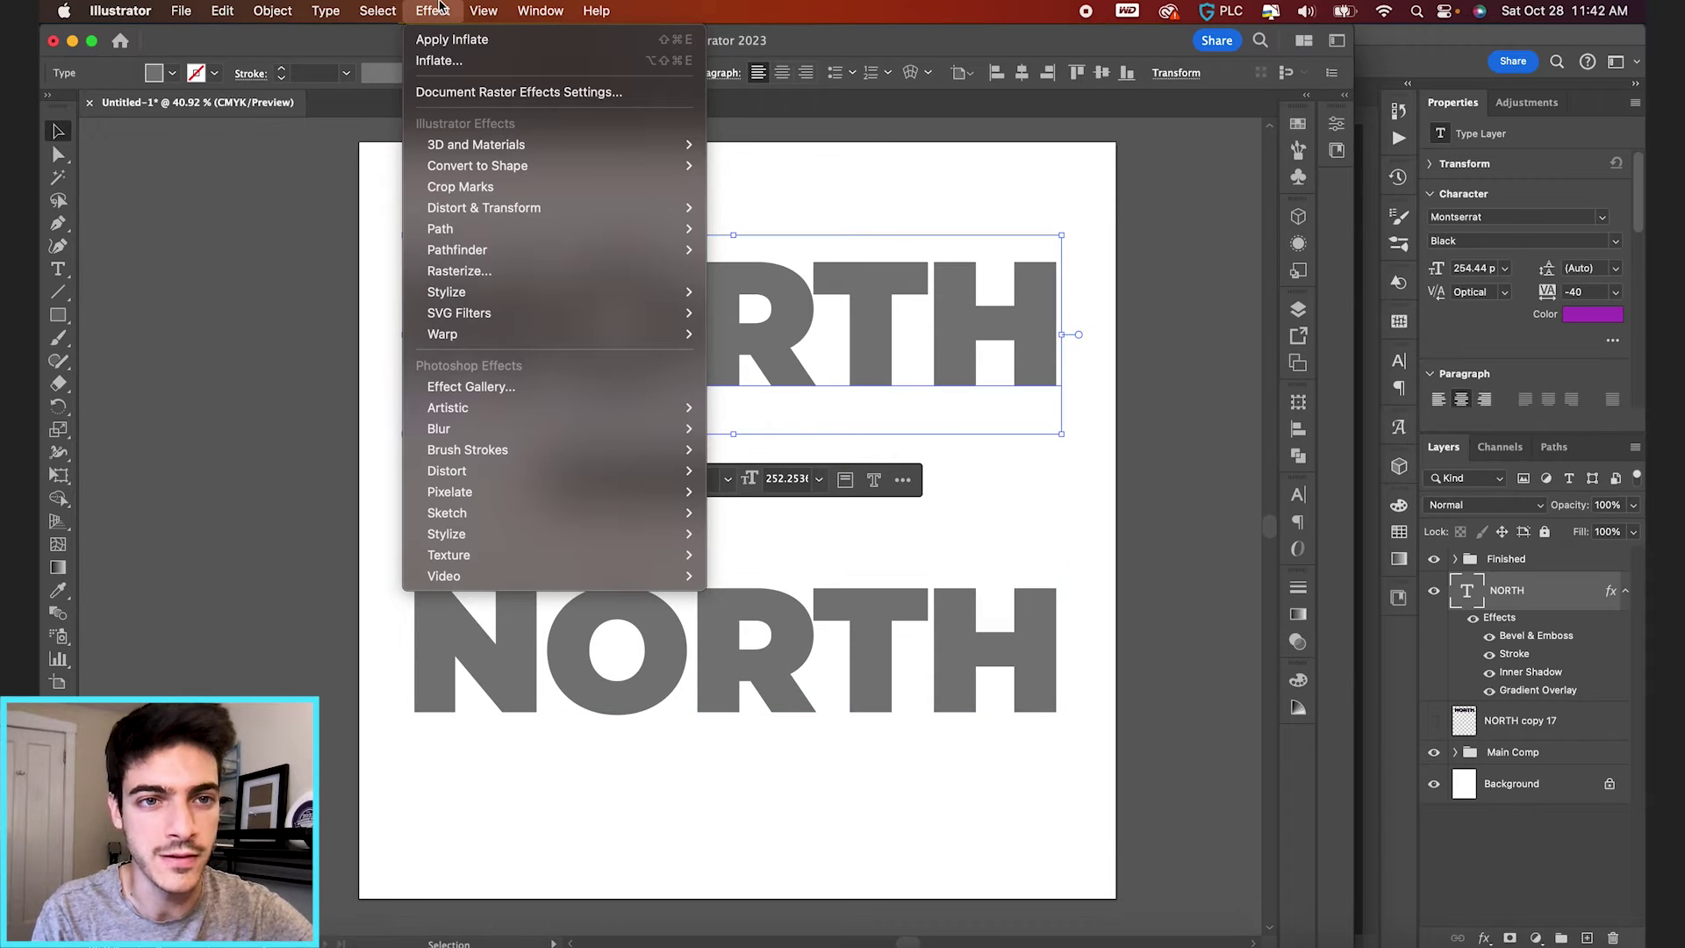
mouse_move(486, 144)
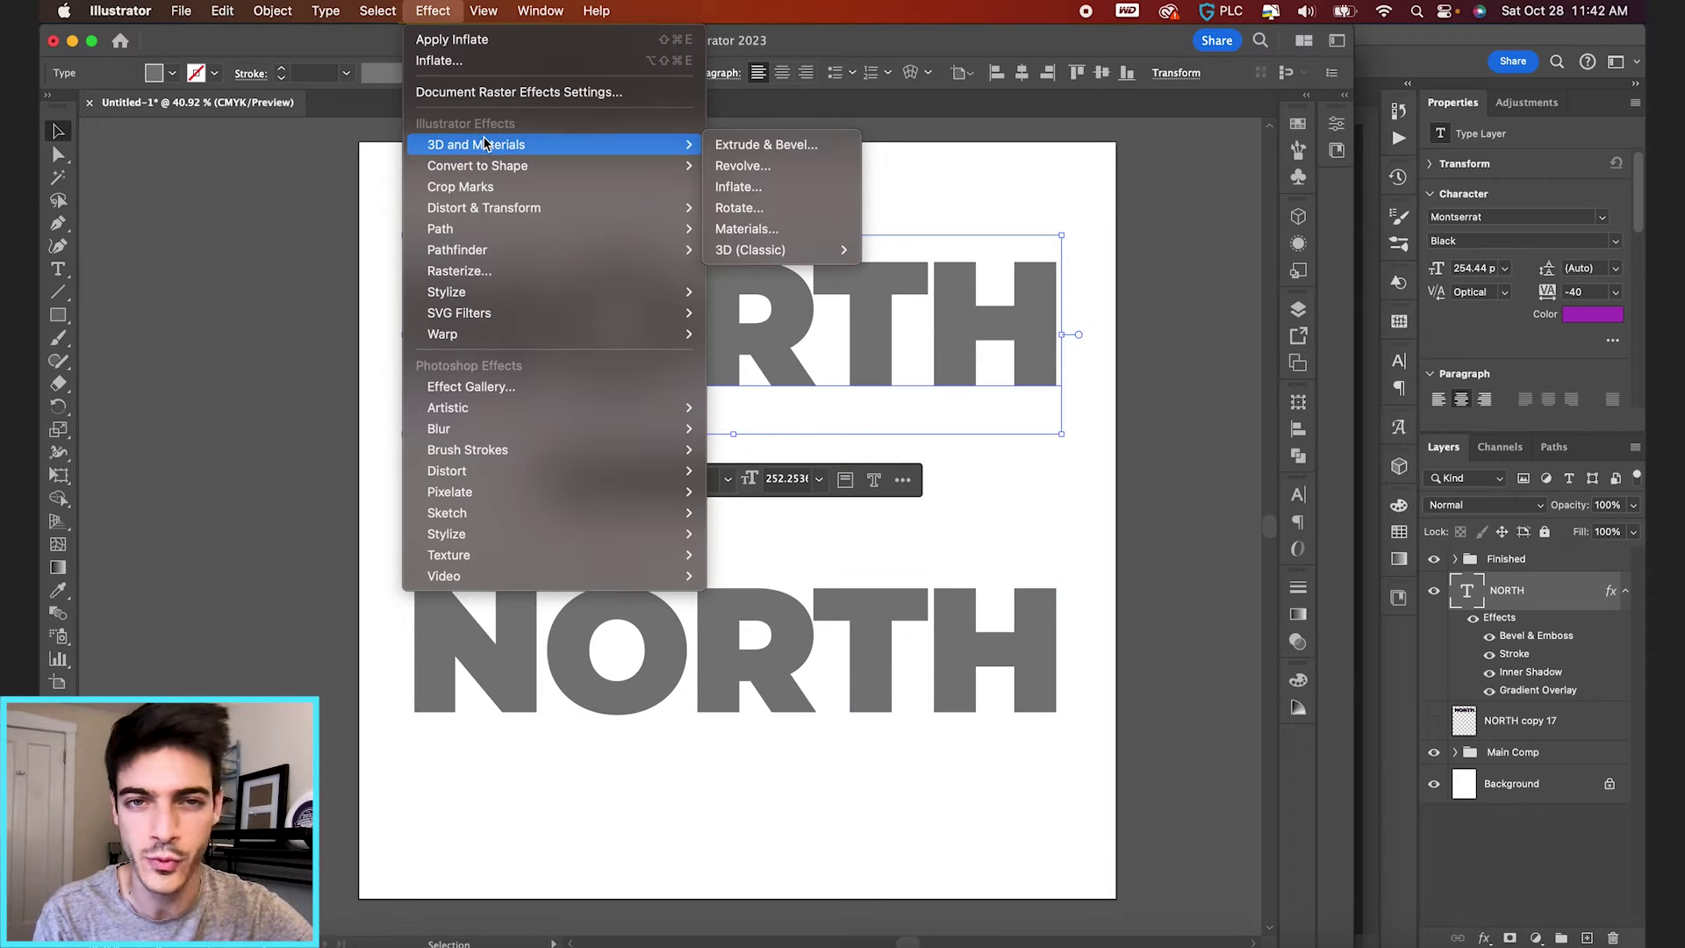
click(728, 145)
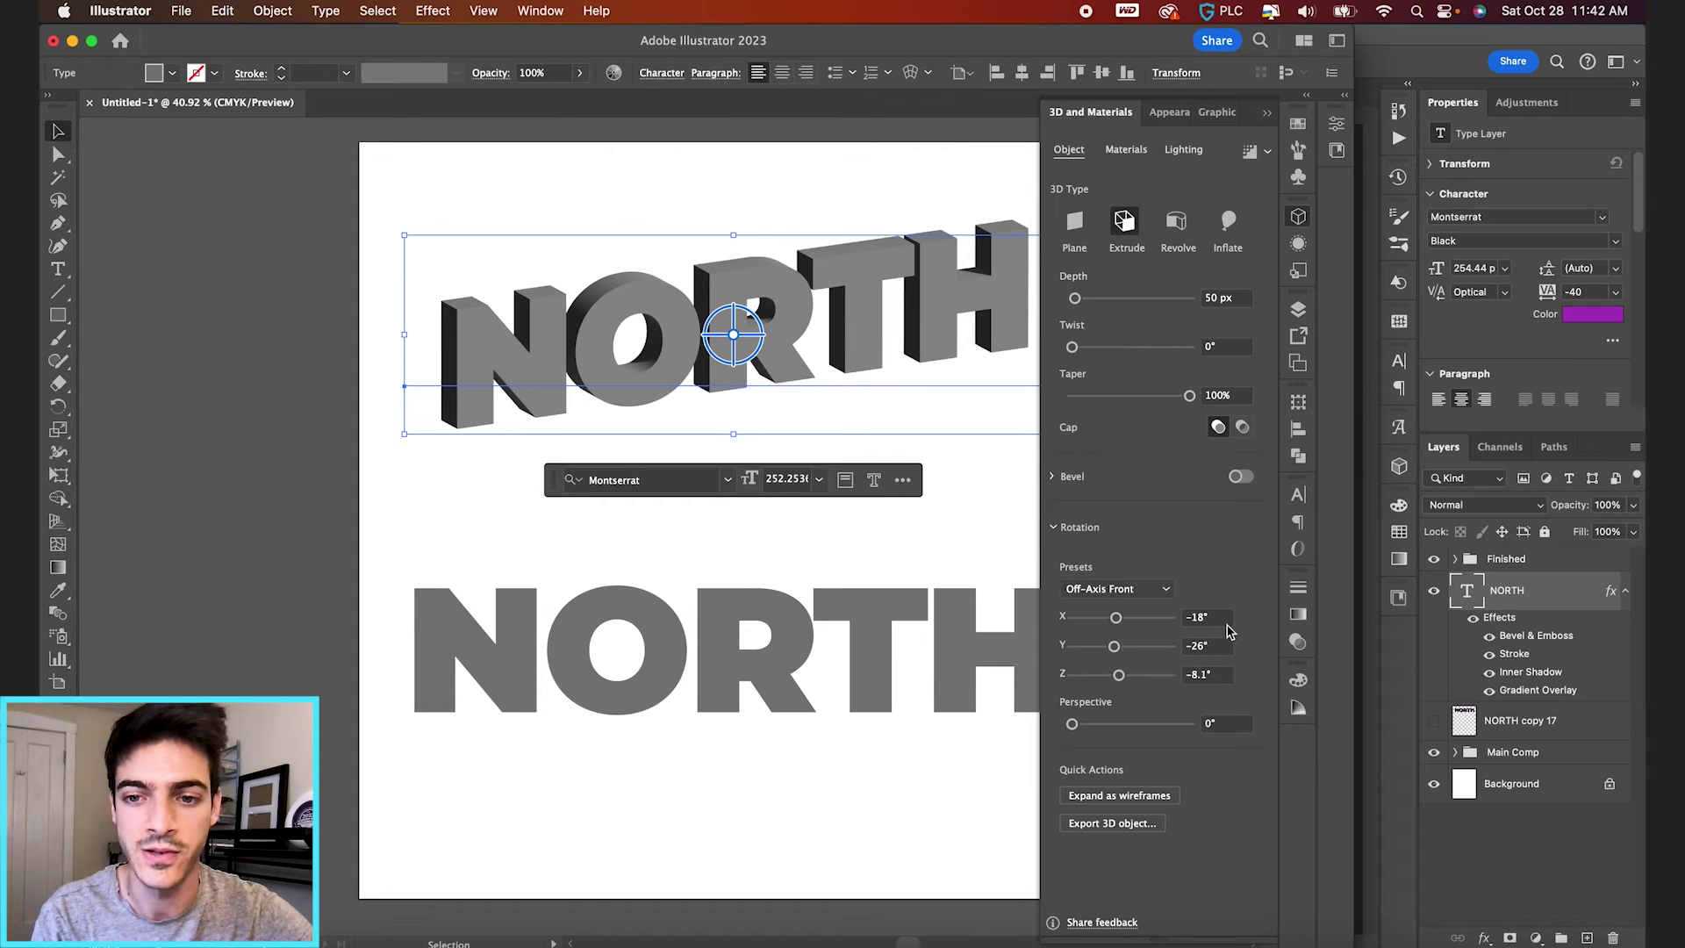
Set the 3D X, Y and Z rotations all to 0
click(1215, 618)
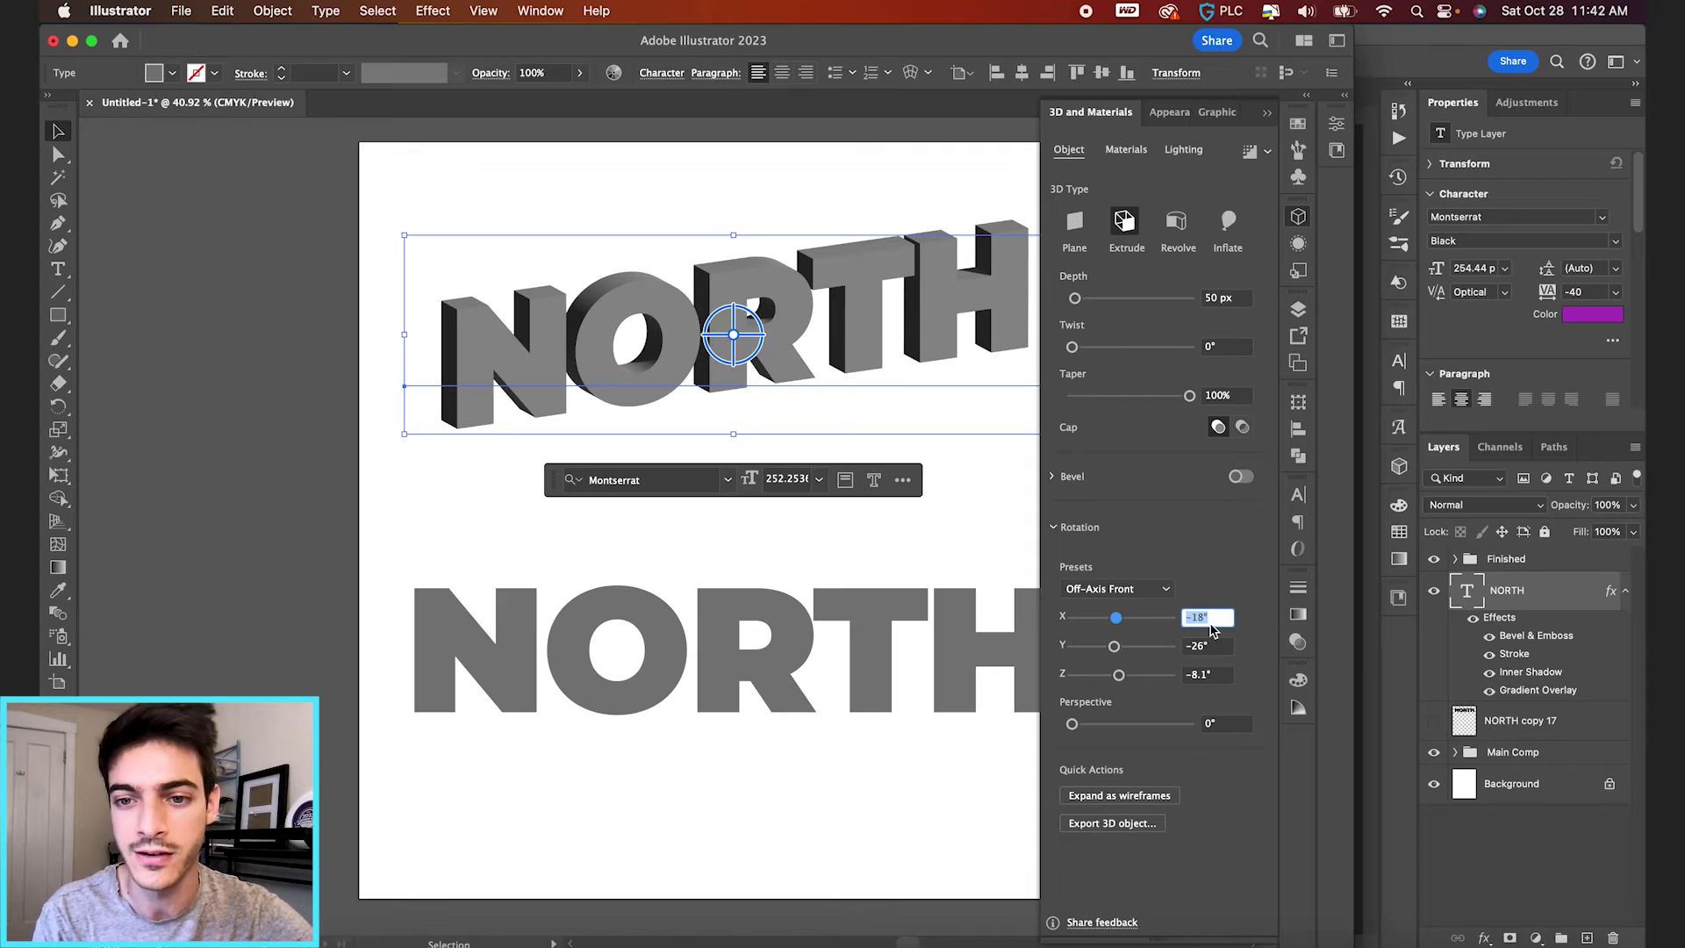
text(0)
key(Tab)
text(0)
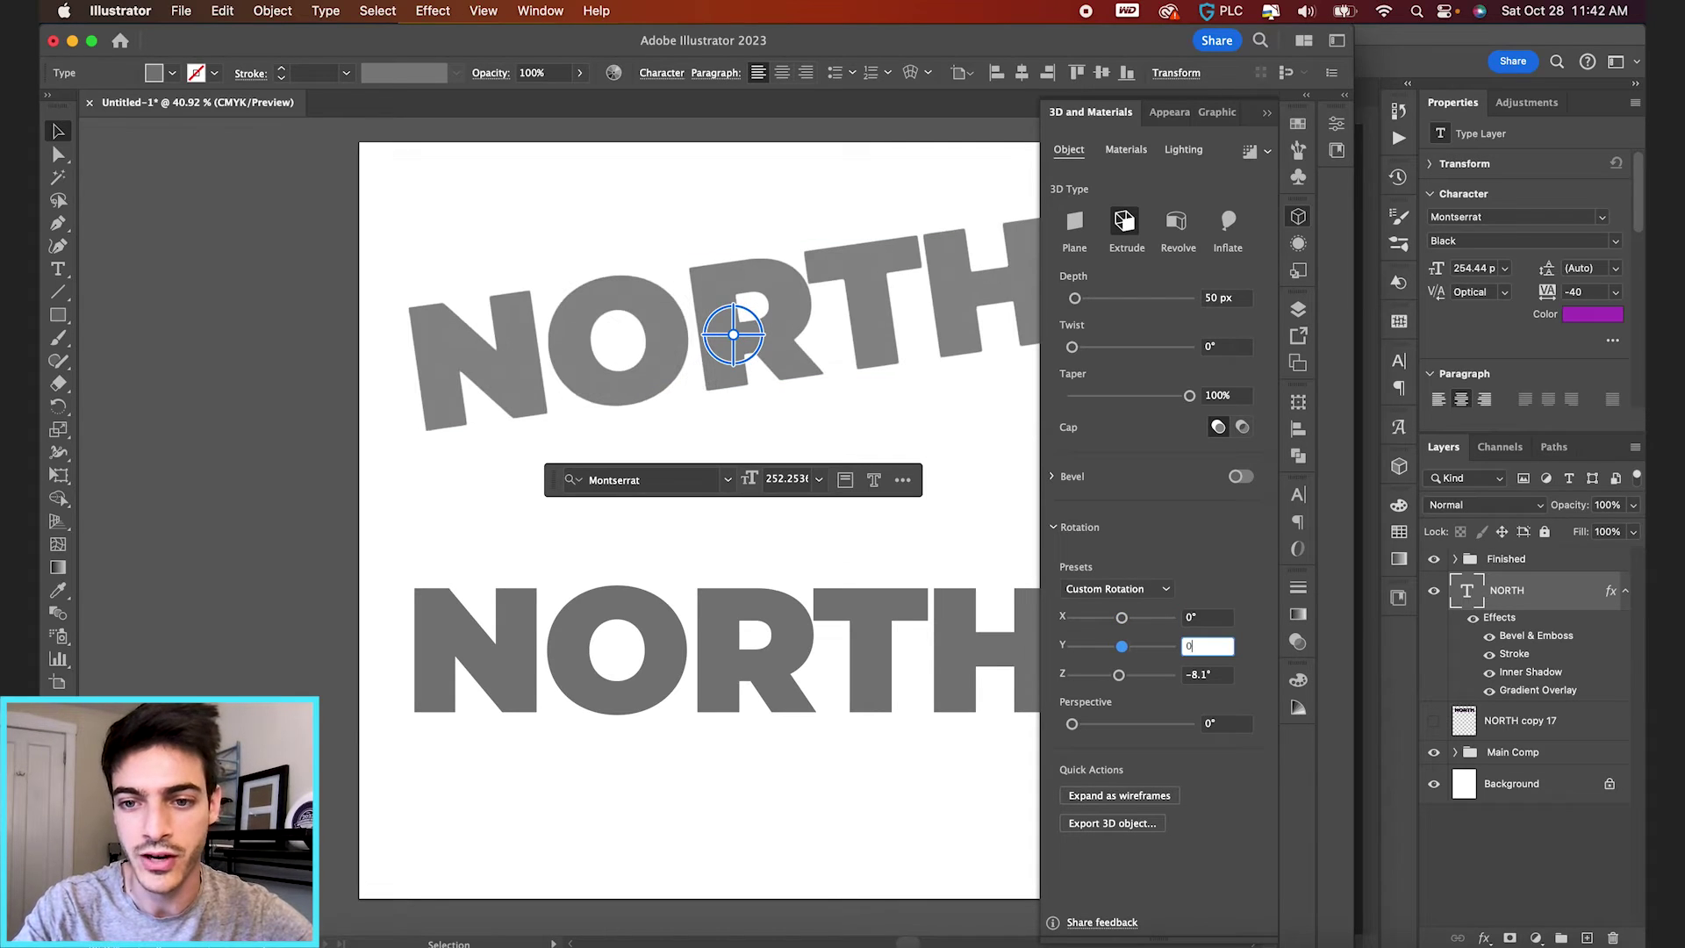
key(Tab)
text(0)
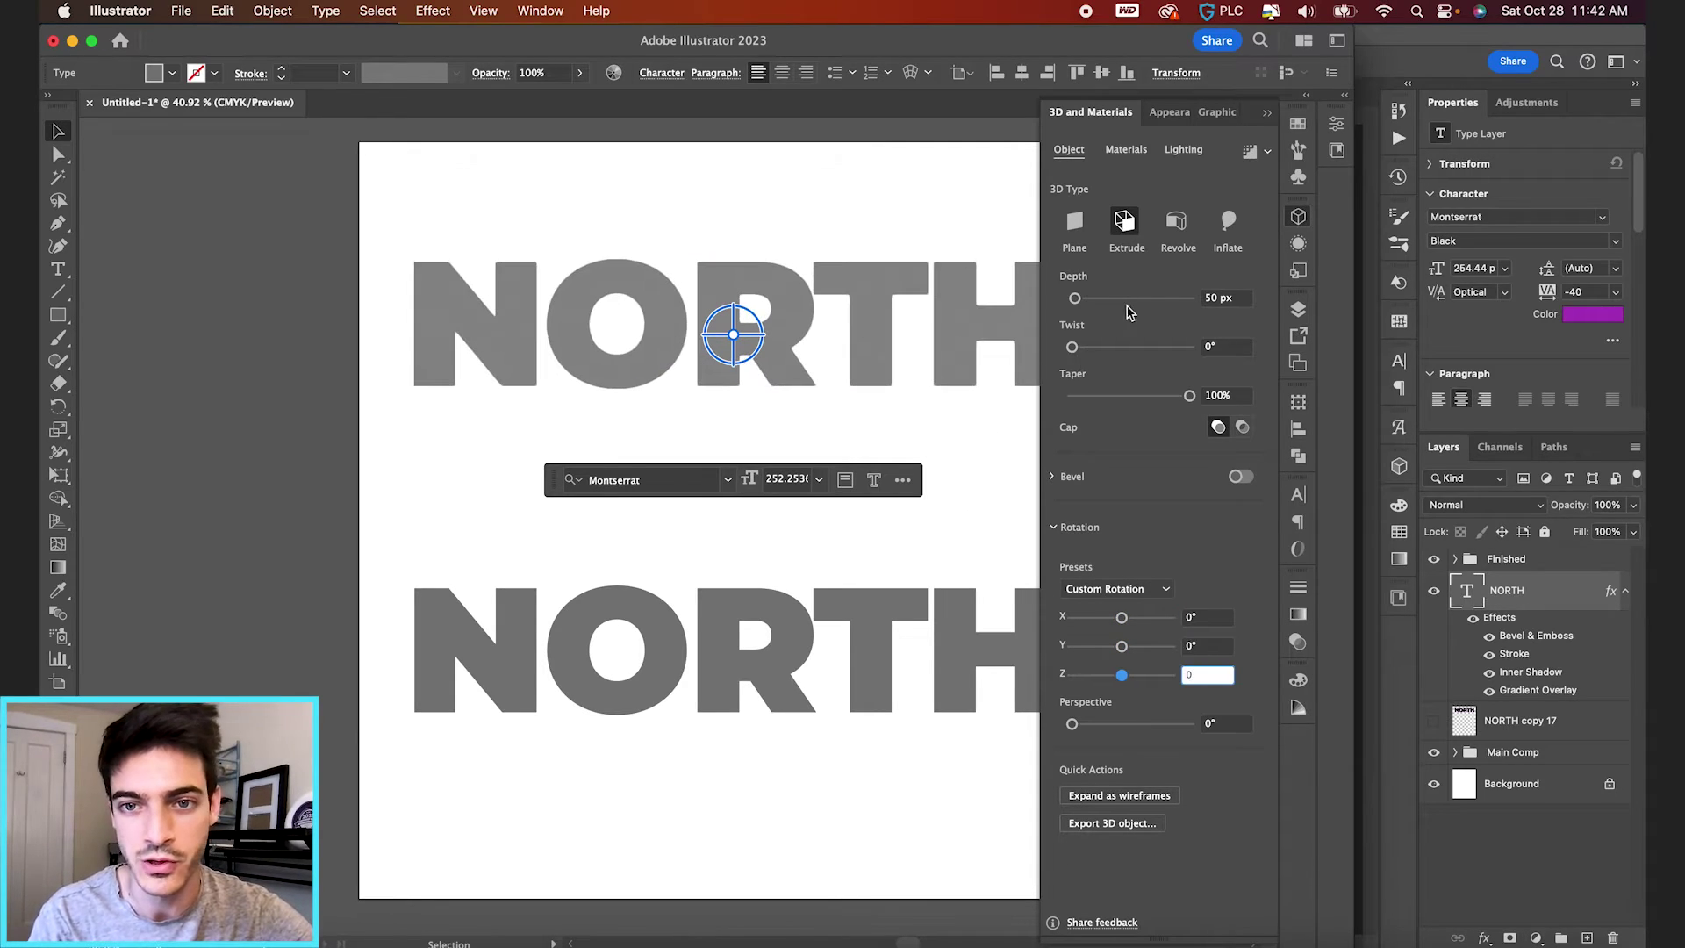
Set the extrusion depth to 1657 px and the taper to 93%
drag(1074, 299, 1169, 299)
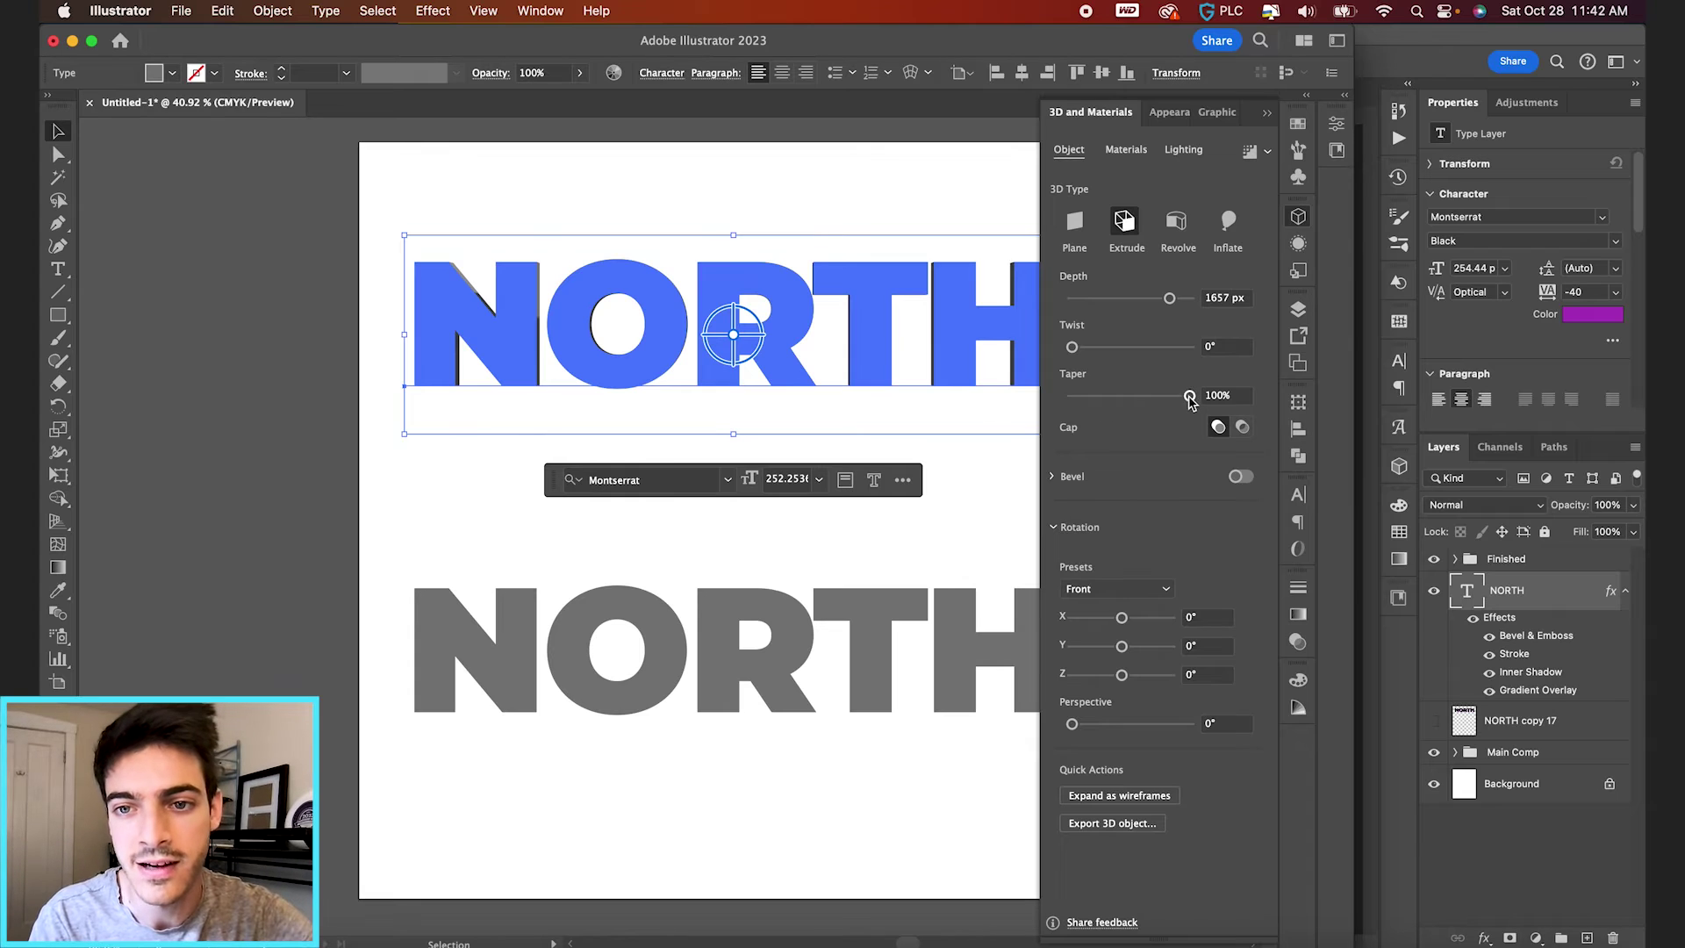
drag(1189, 399, 1183, 399)
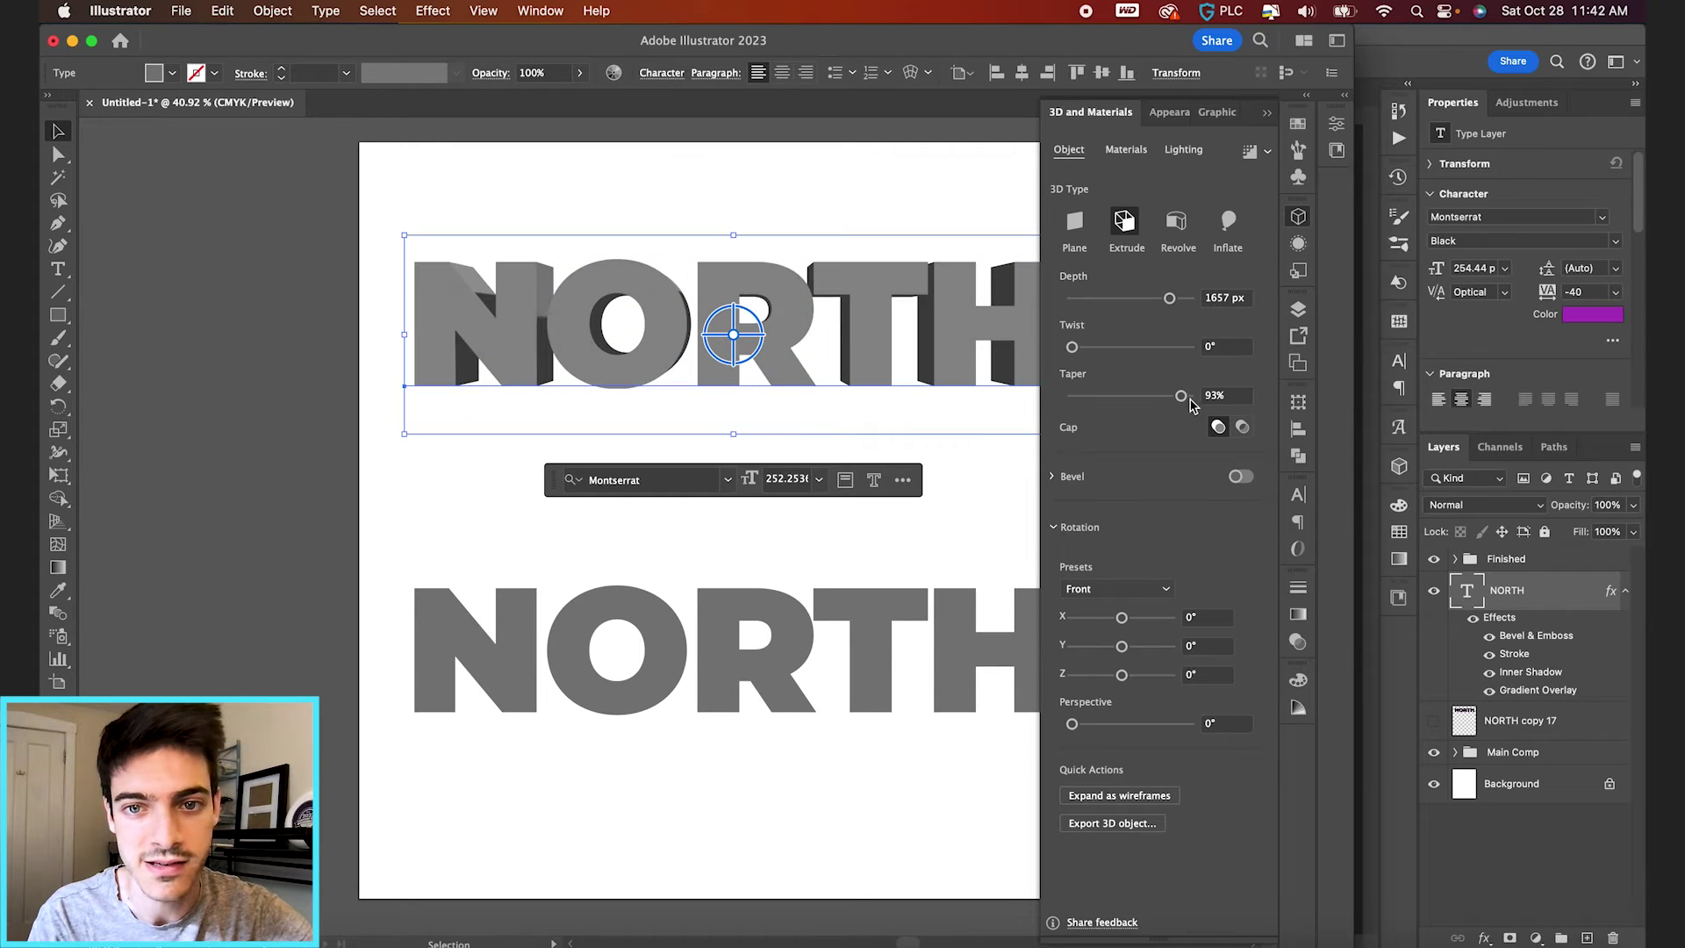
drag(1182, 396, 1185, 402)
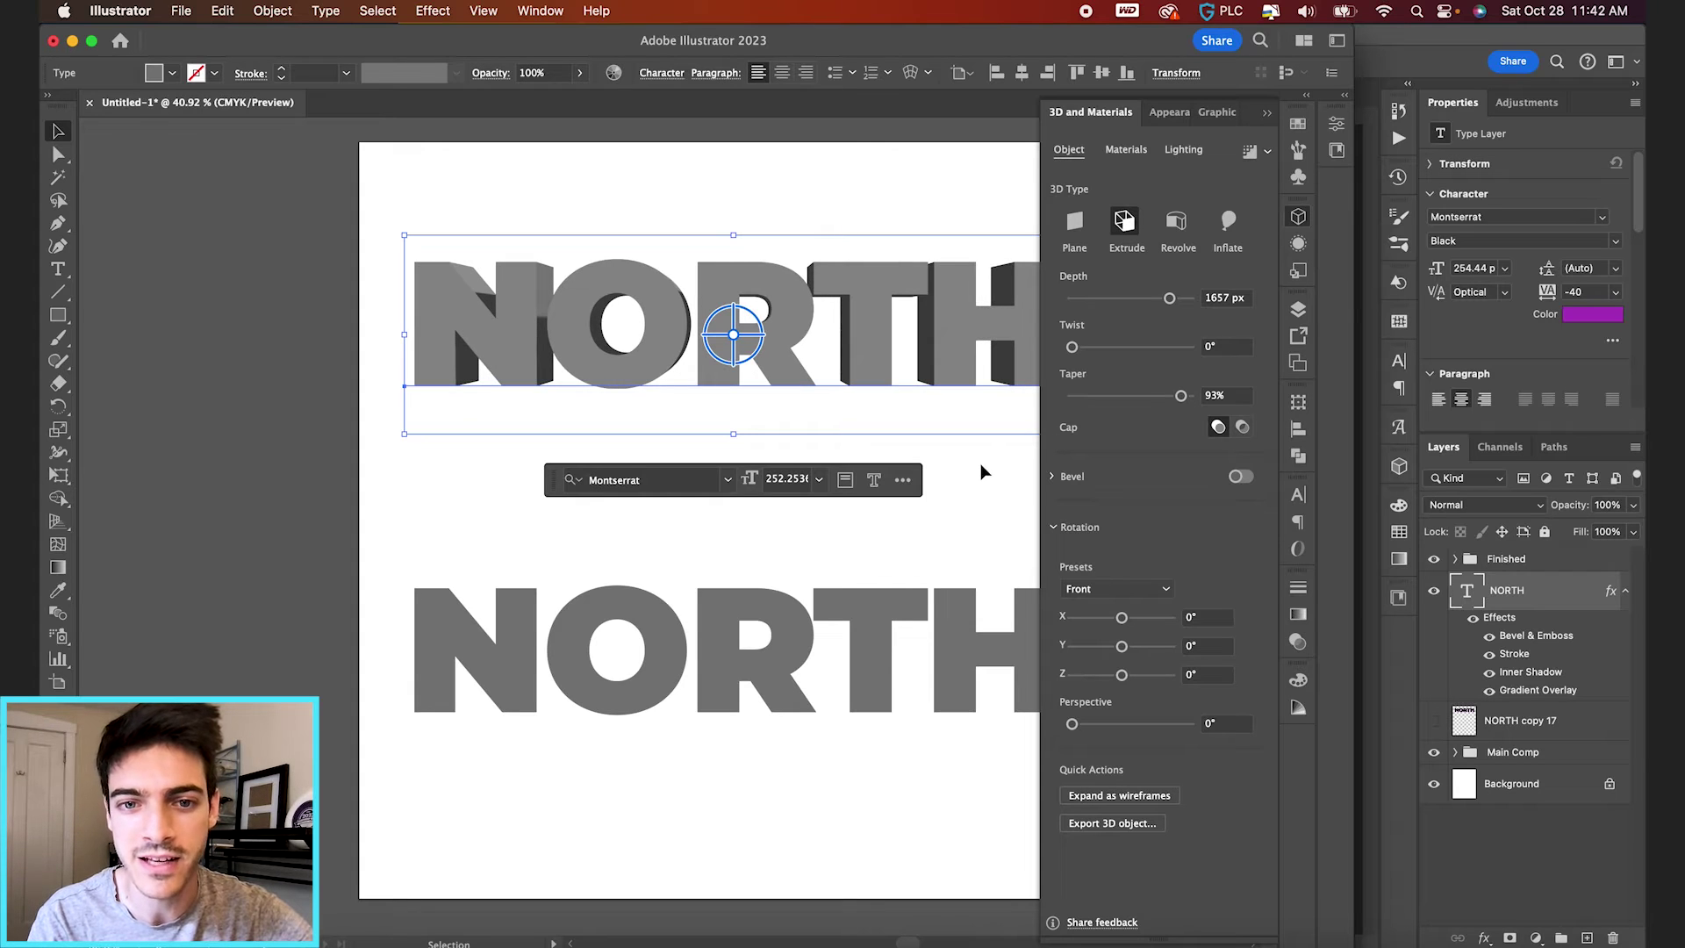
click(1266, 112)
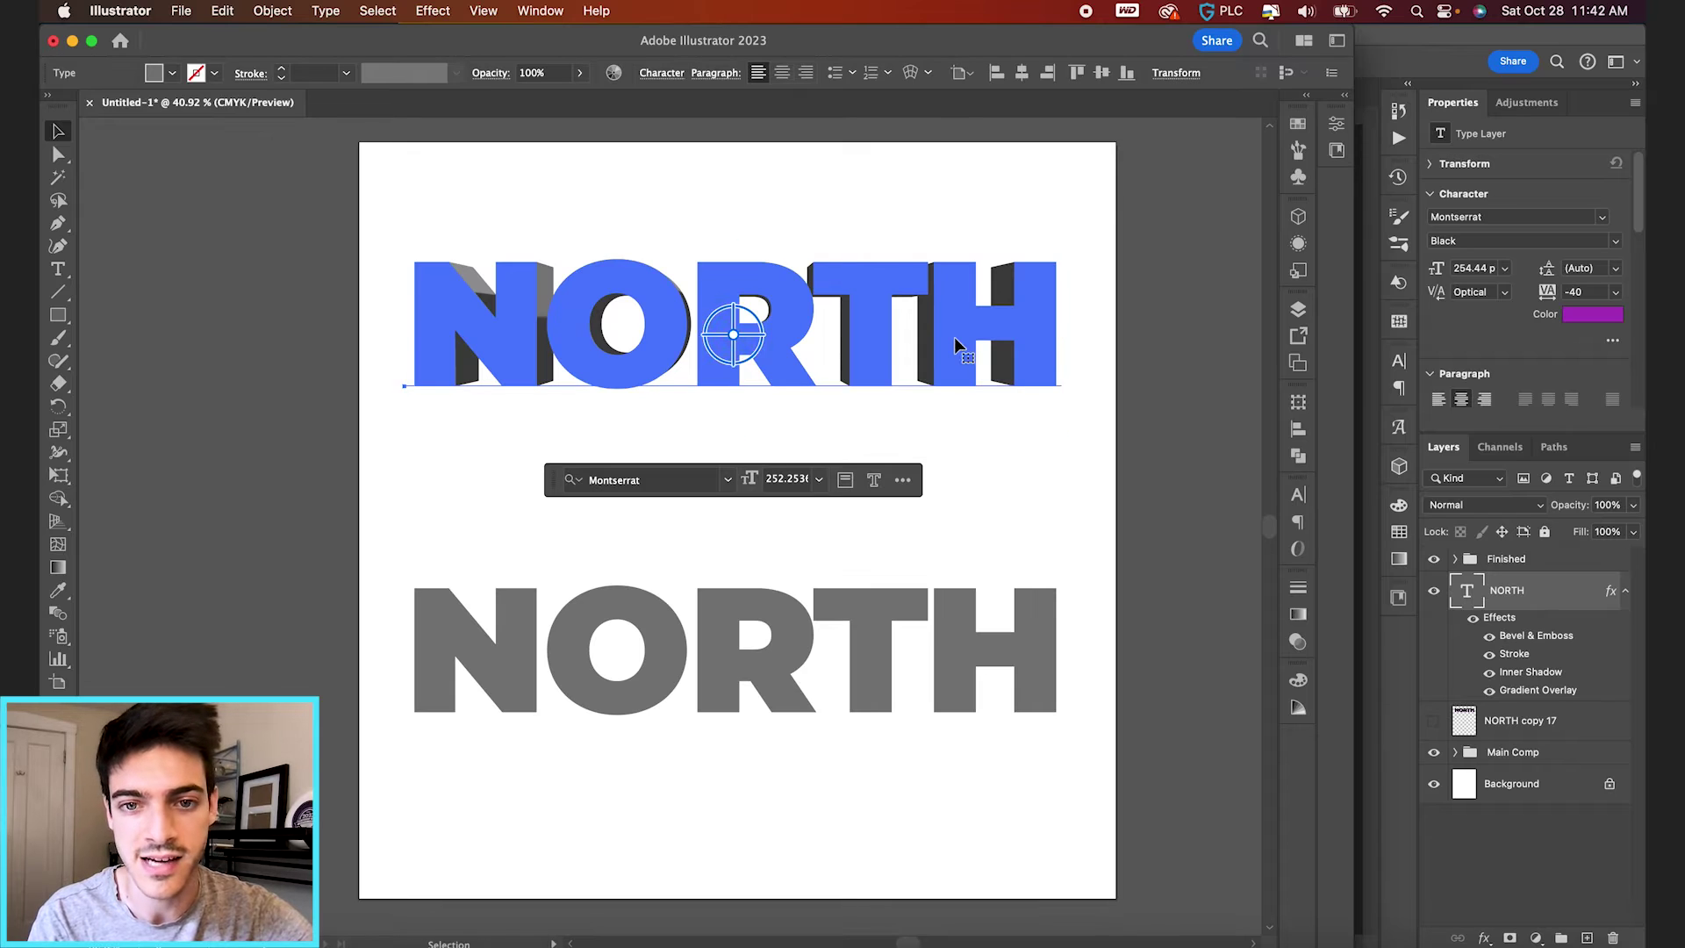
Hide the NORTH text layer in Photoshop and paste the 3D NORTH as pixels
click(1476, 602)
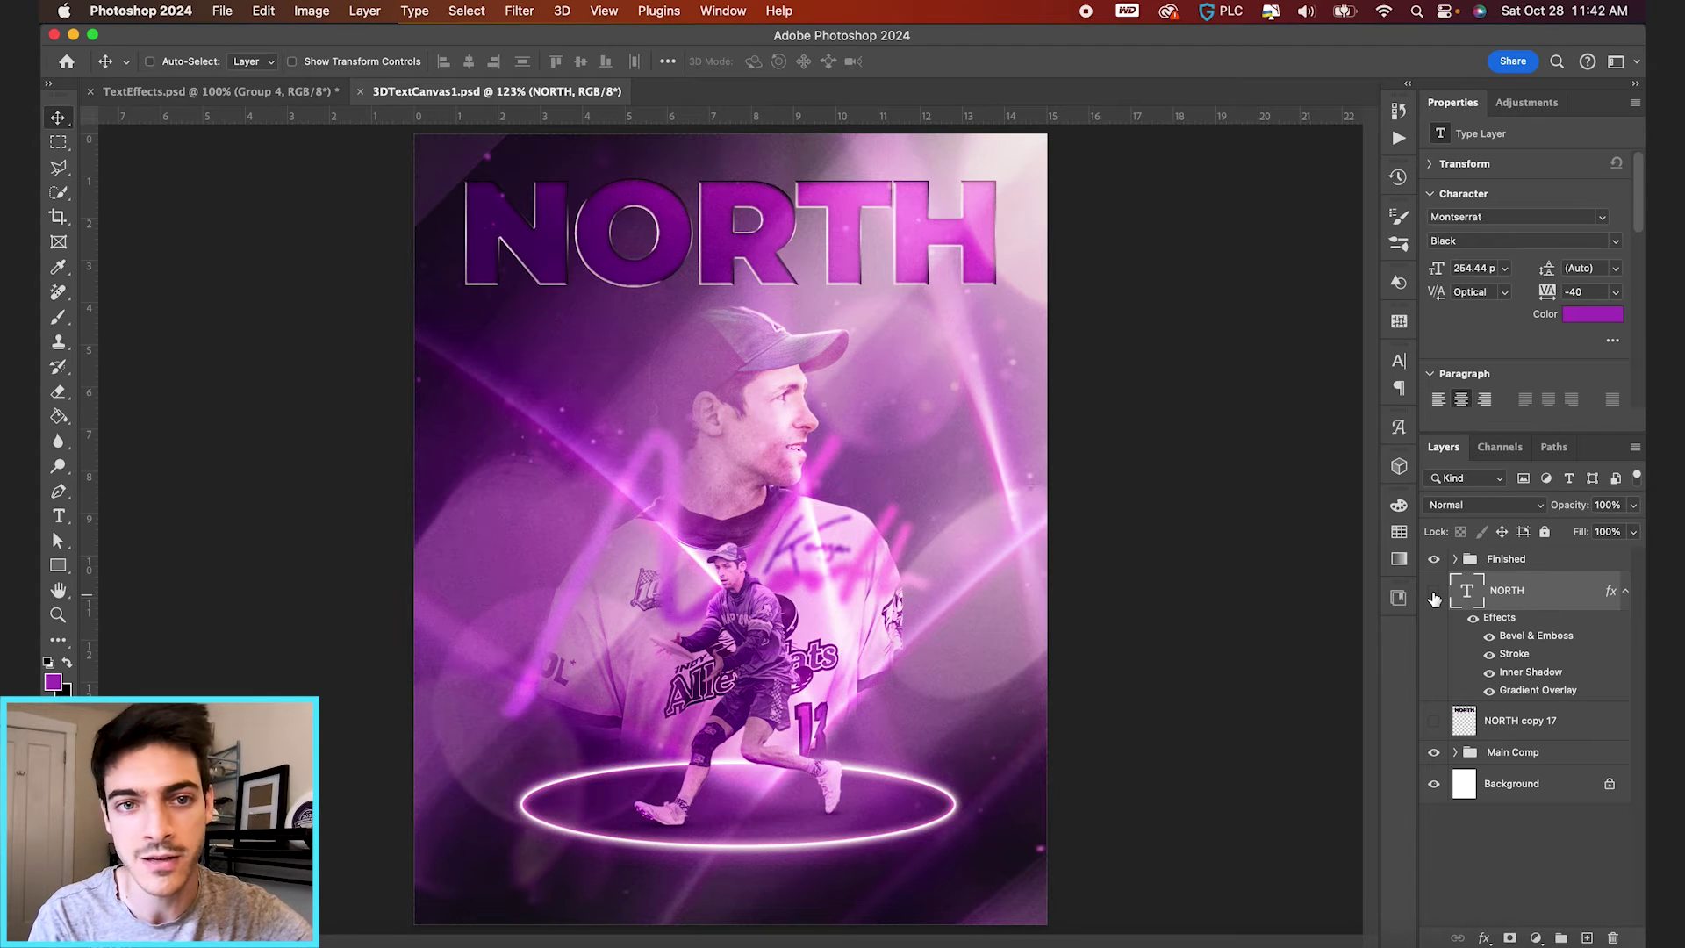
click(1434, 593)
key(super+v)
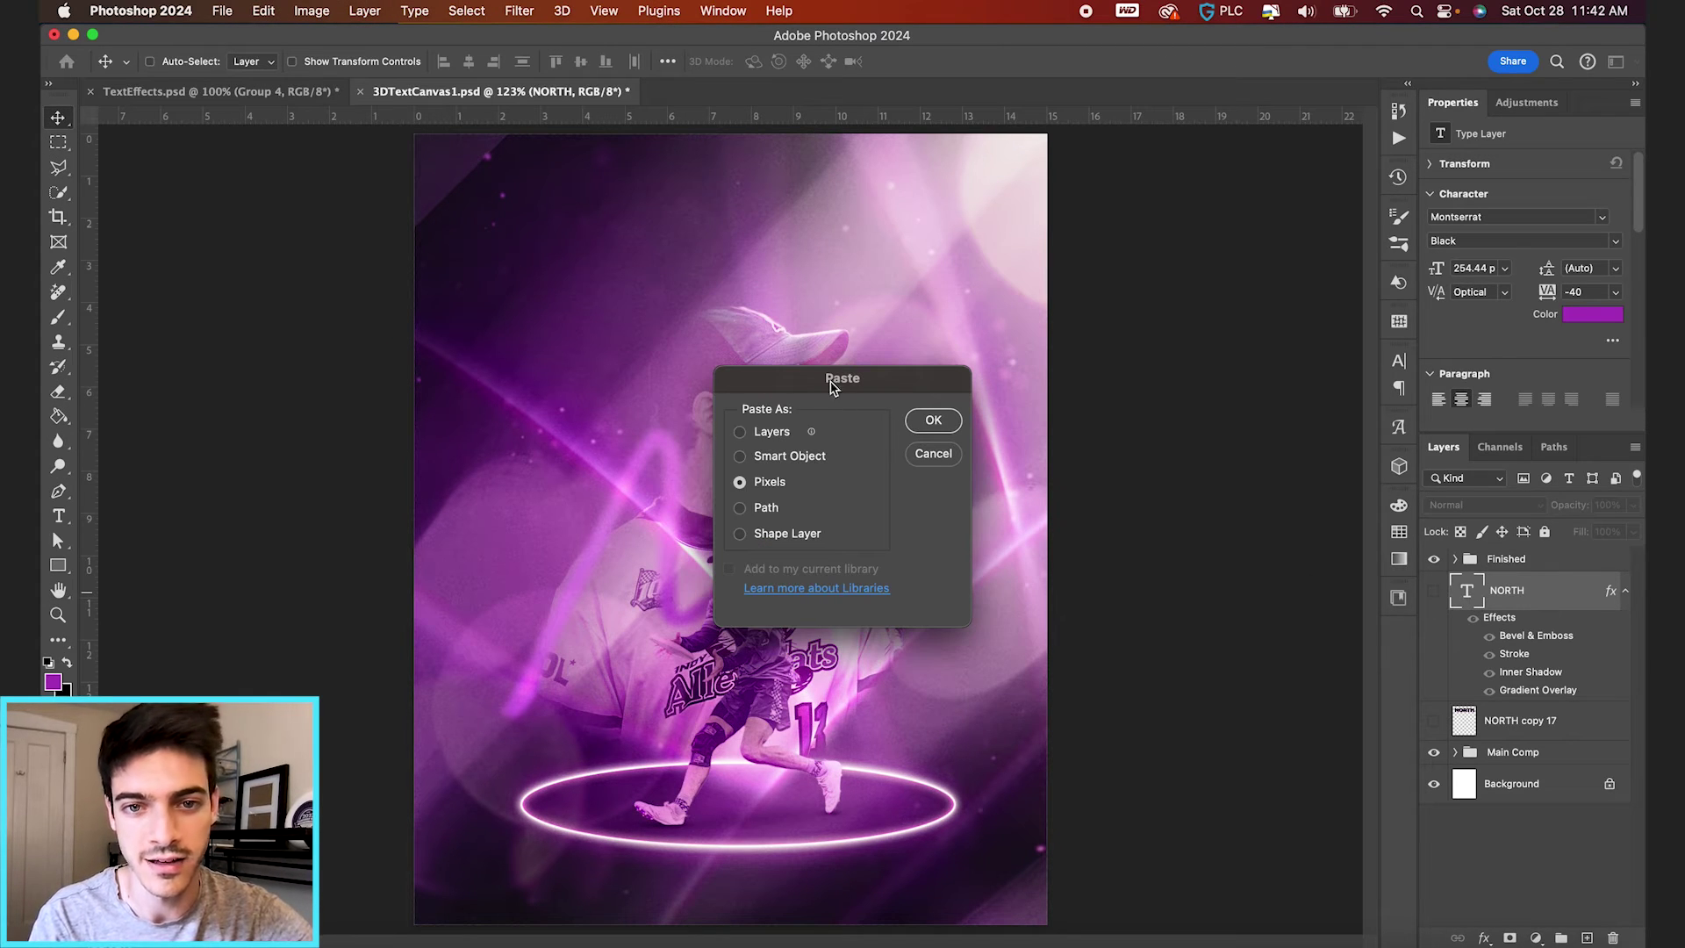
click(933, 422)
Bring the flat lower NORTH copy from Illustrator into the poster as pixels
key(super+Tab)
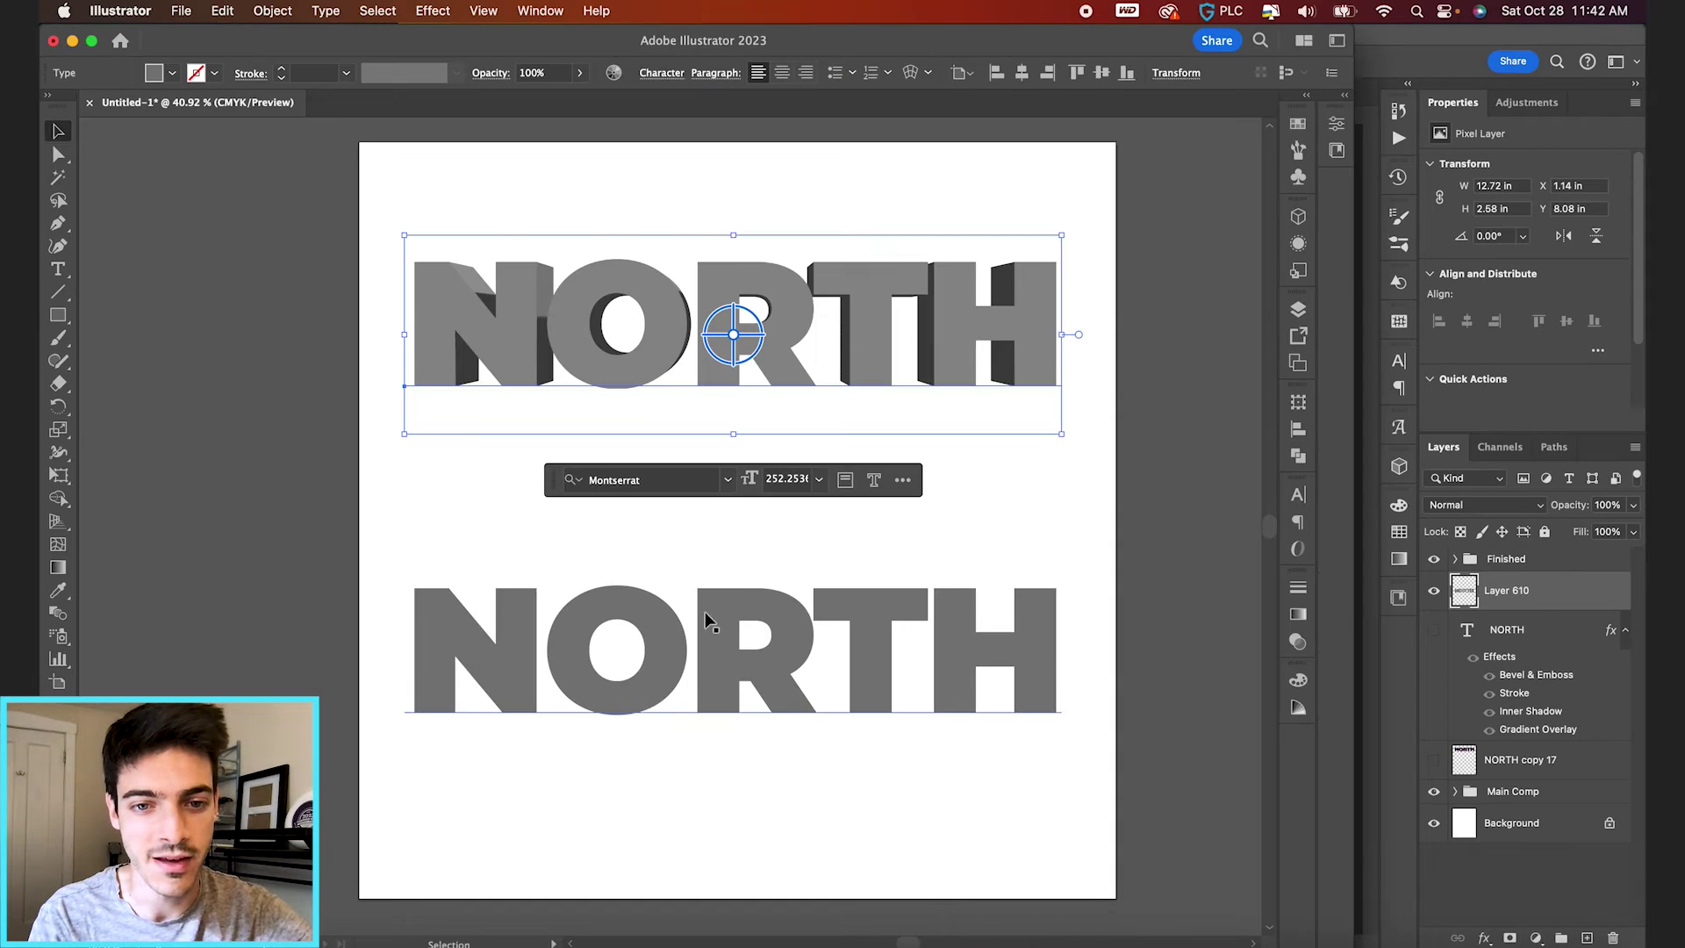
click(711, 634)
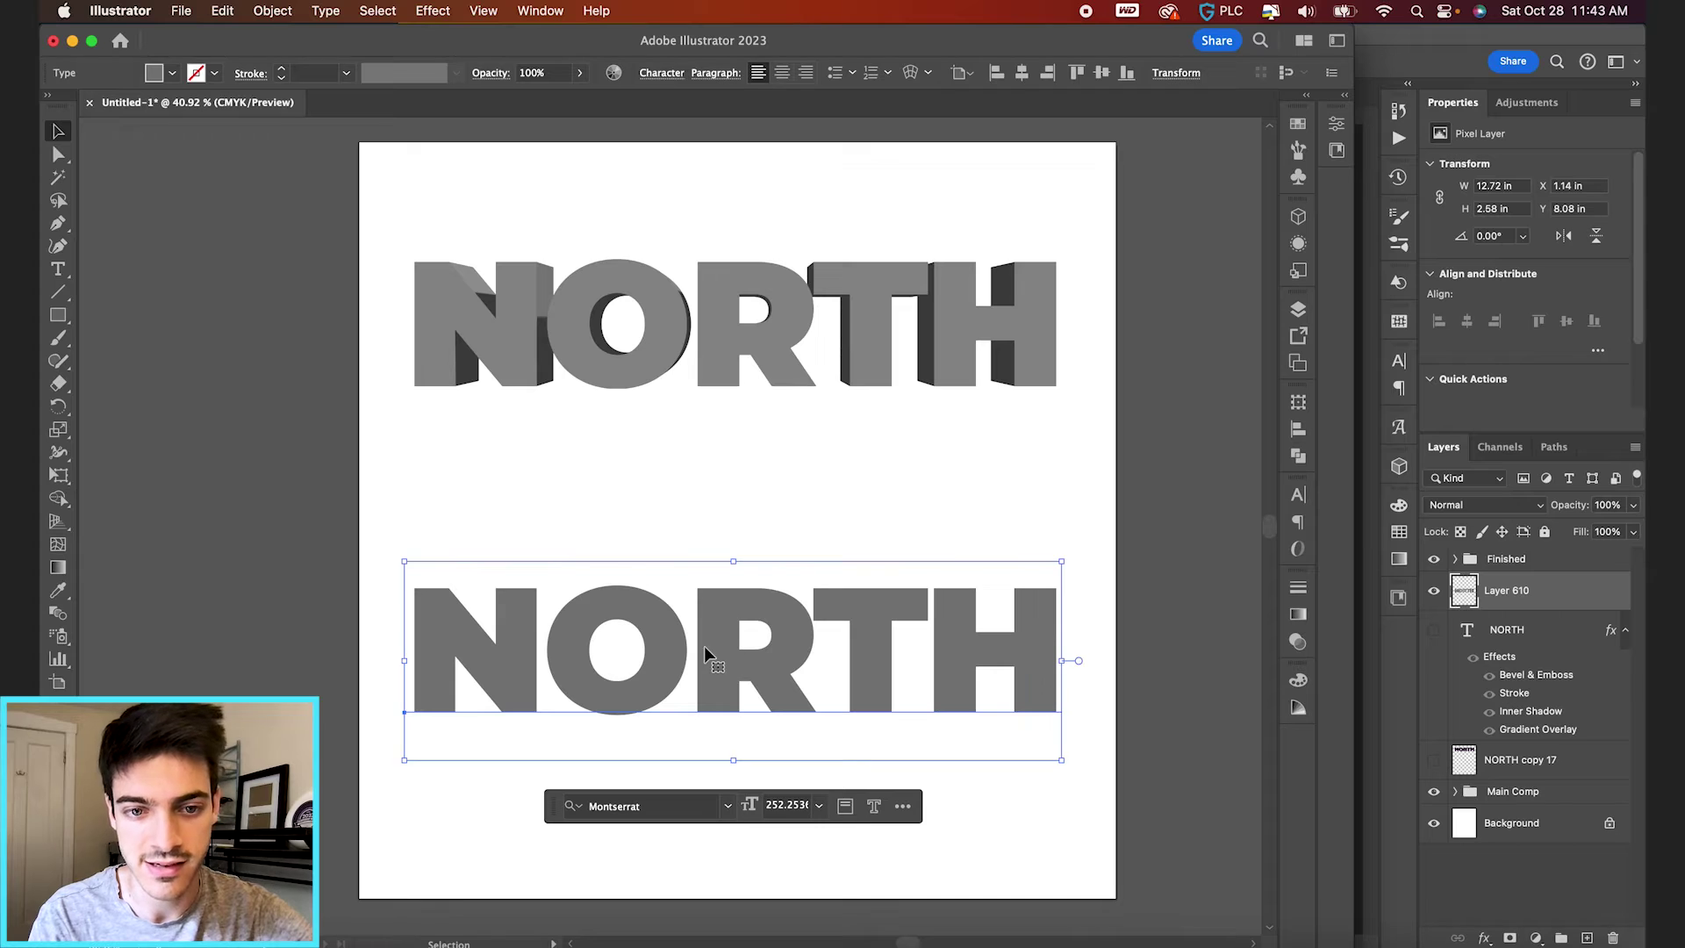
click(1480, 608)
key(super+v)
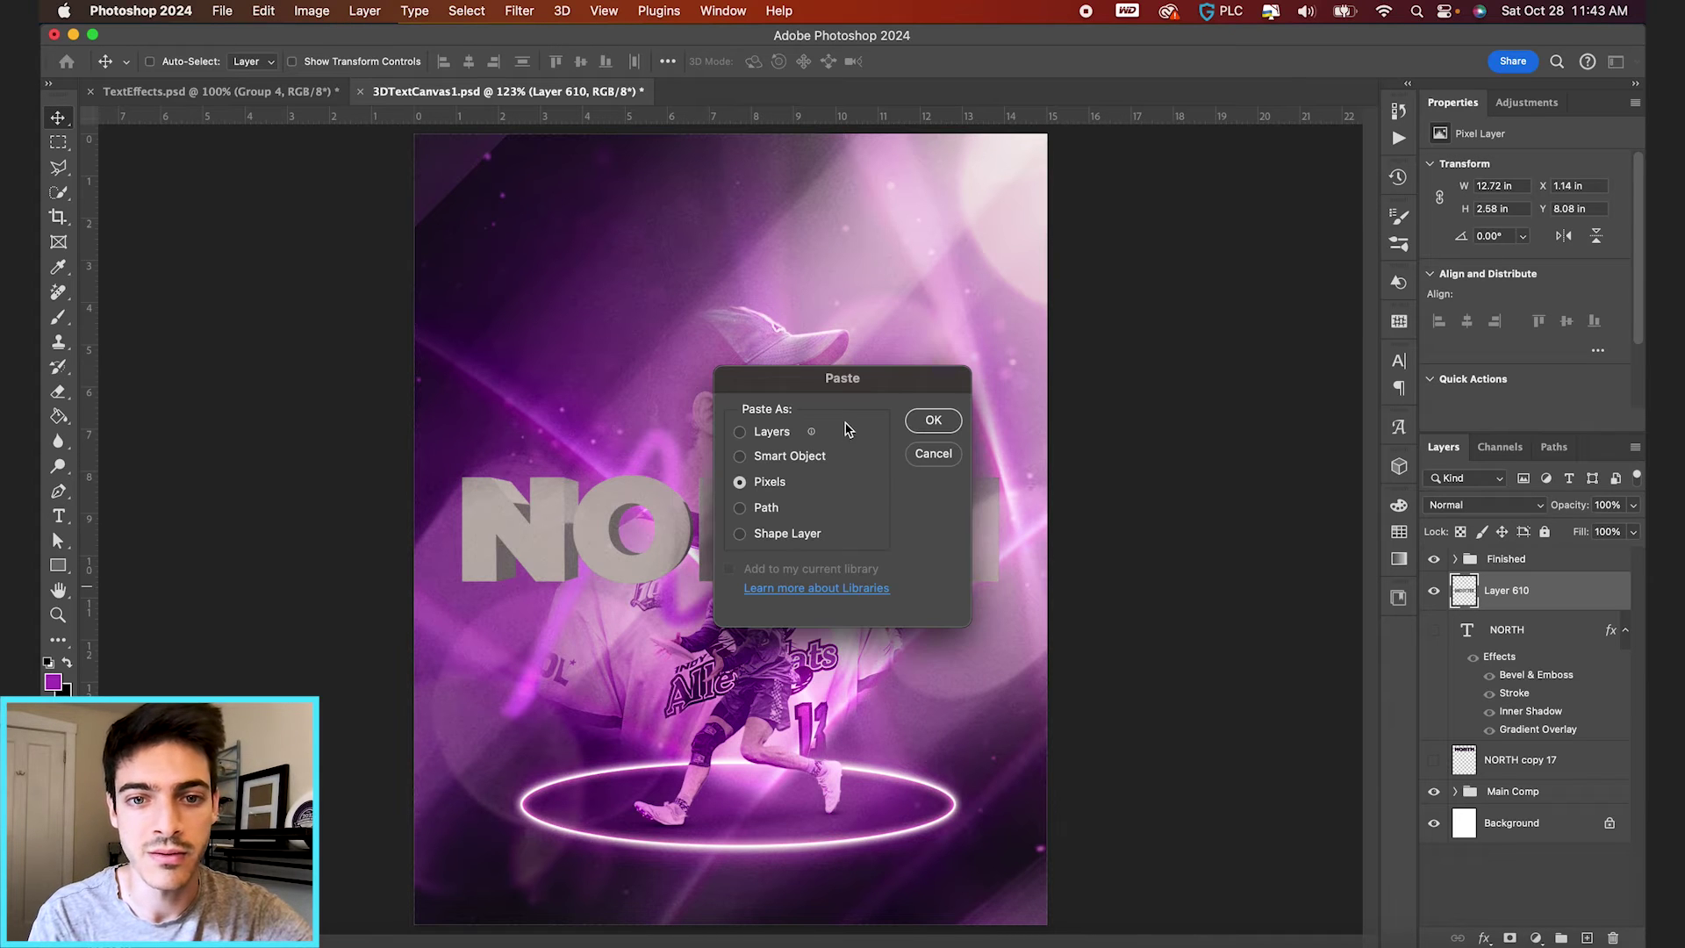
click(933, 420)
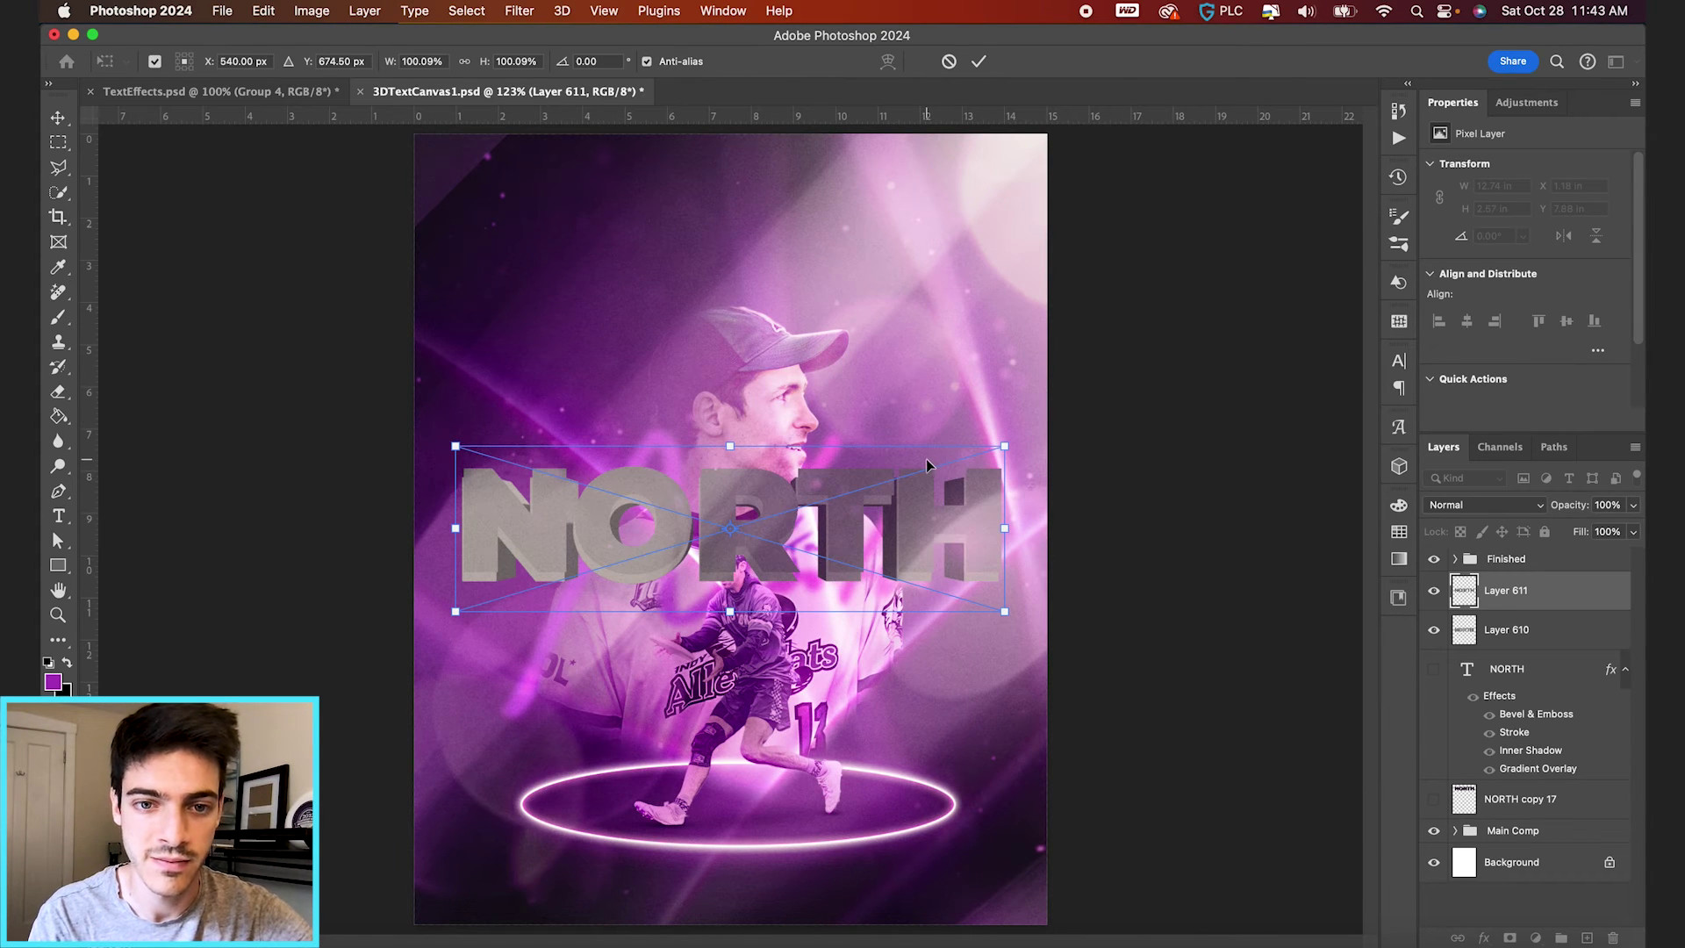
key(Return)
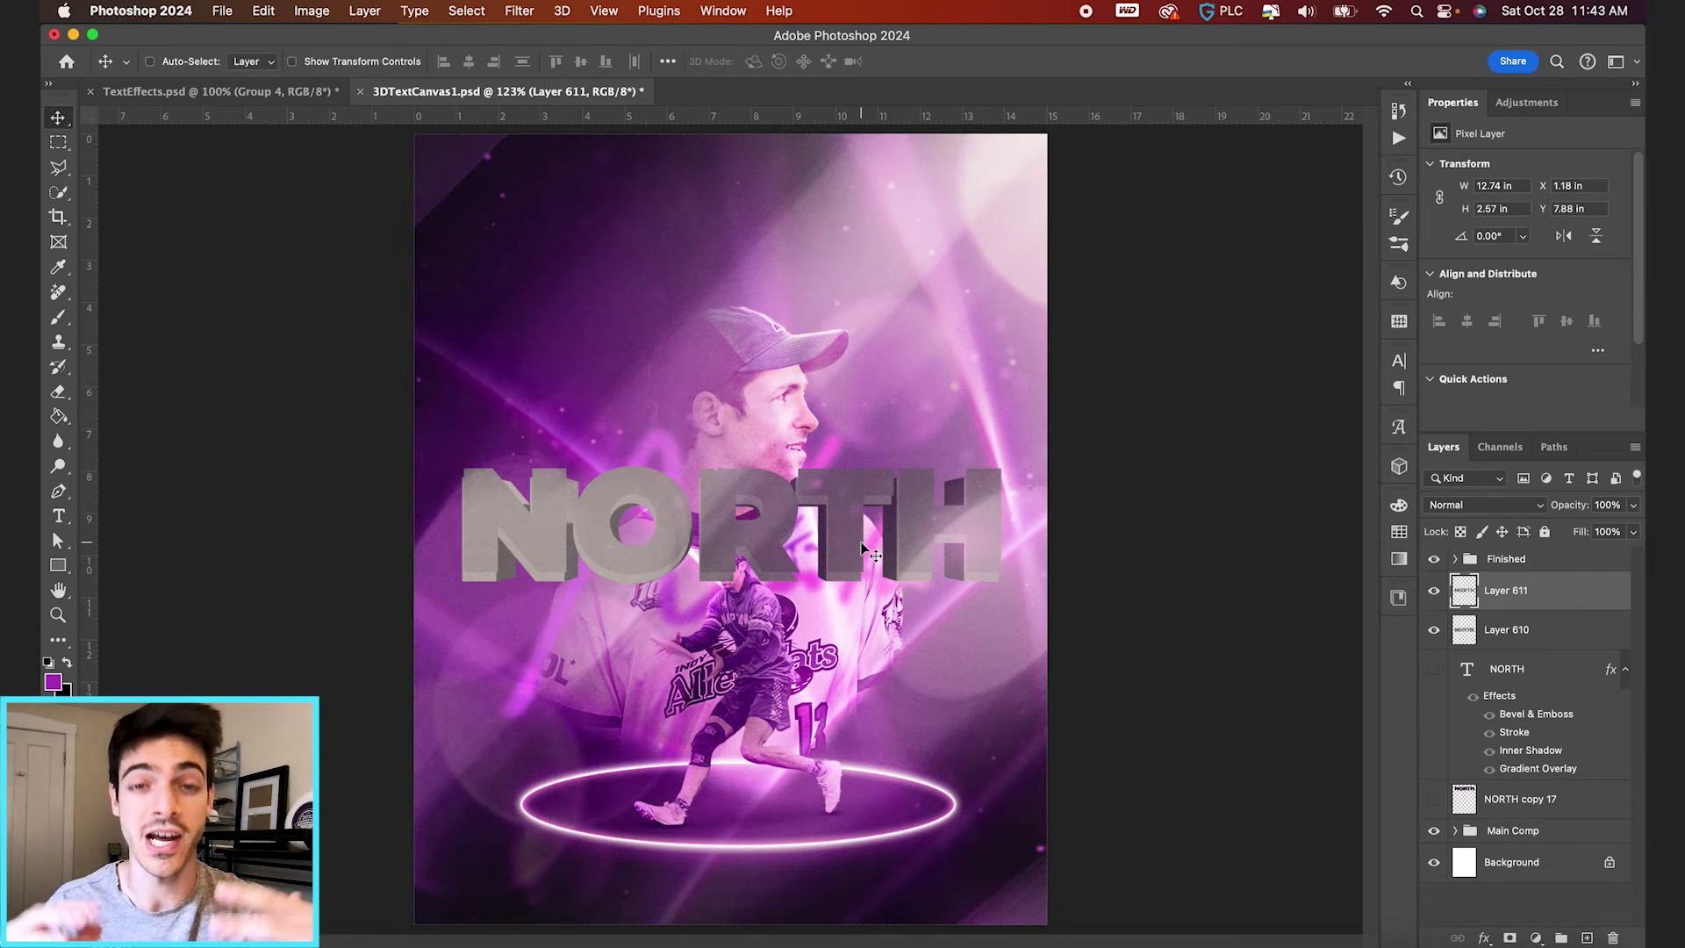
Check both pasted NORTH layers by toggling visibility, zoom in, and load the letters as a selection
click(1434, 590)
click(1434, 629)
click(1434, 629)
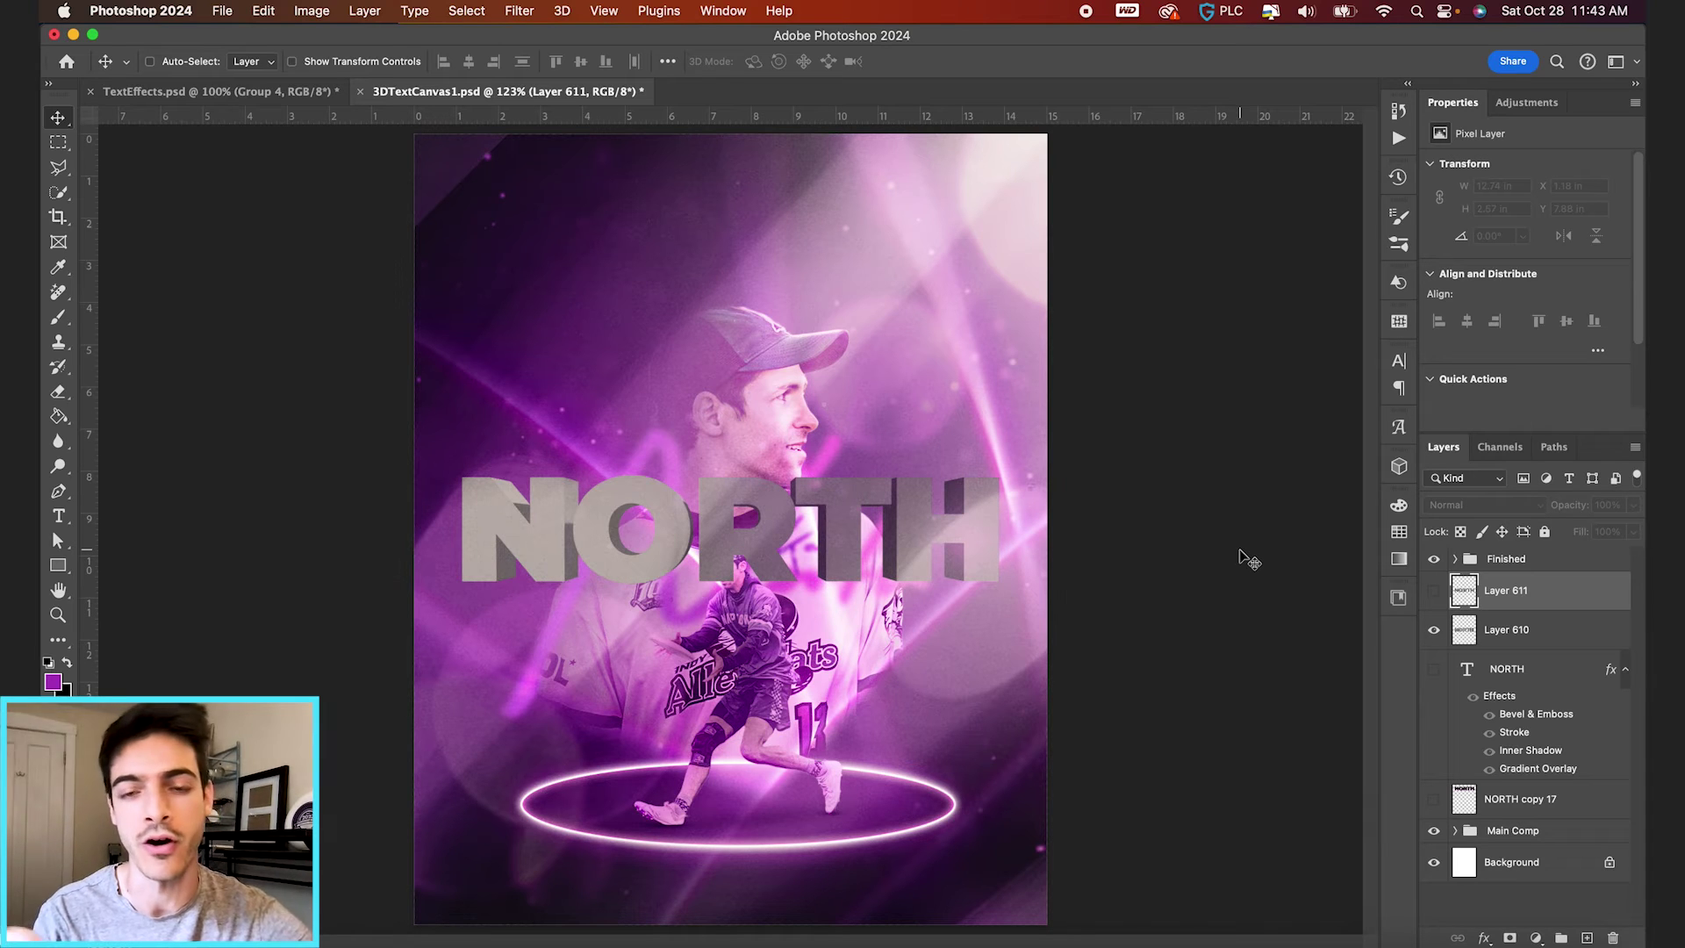
click(1434, 590)
key(super+plus)
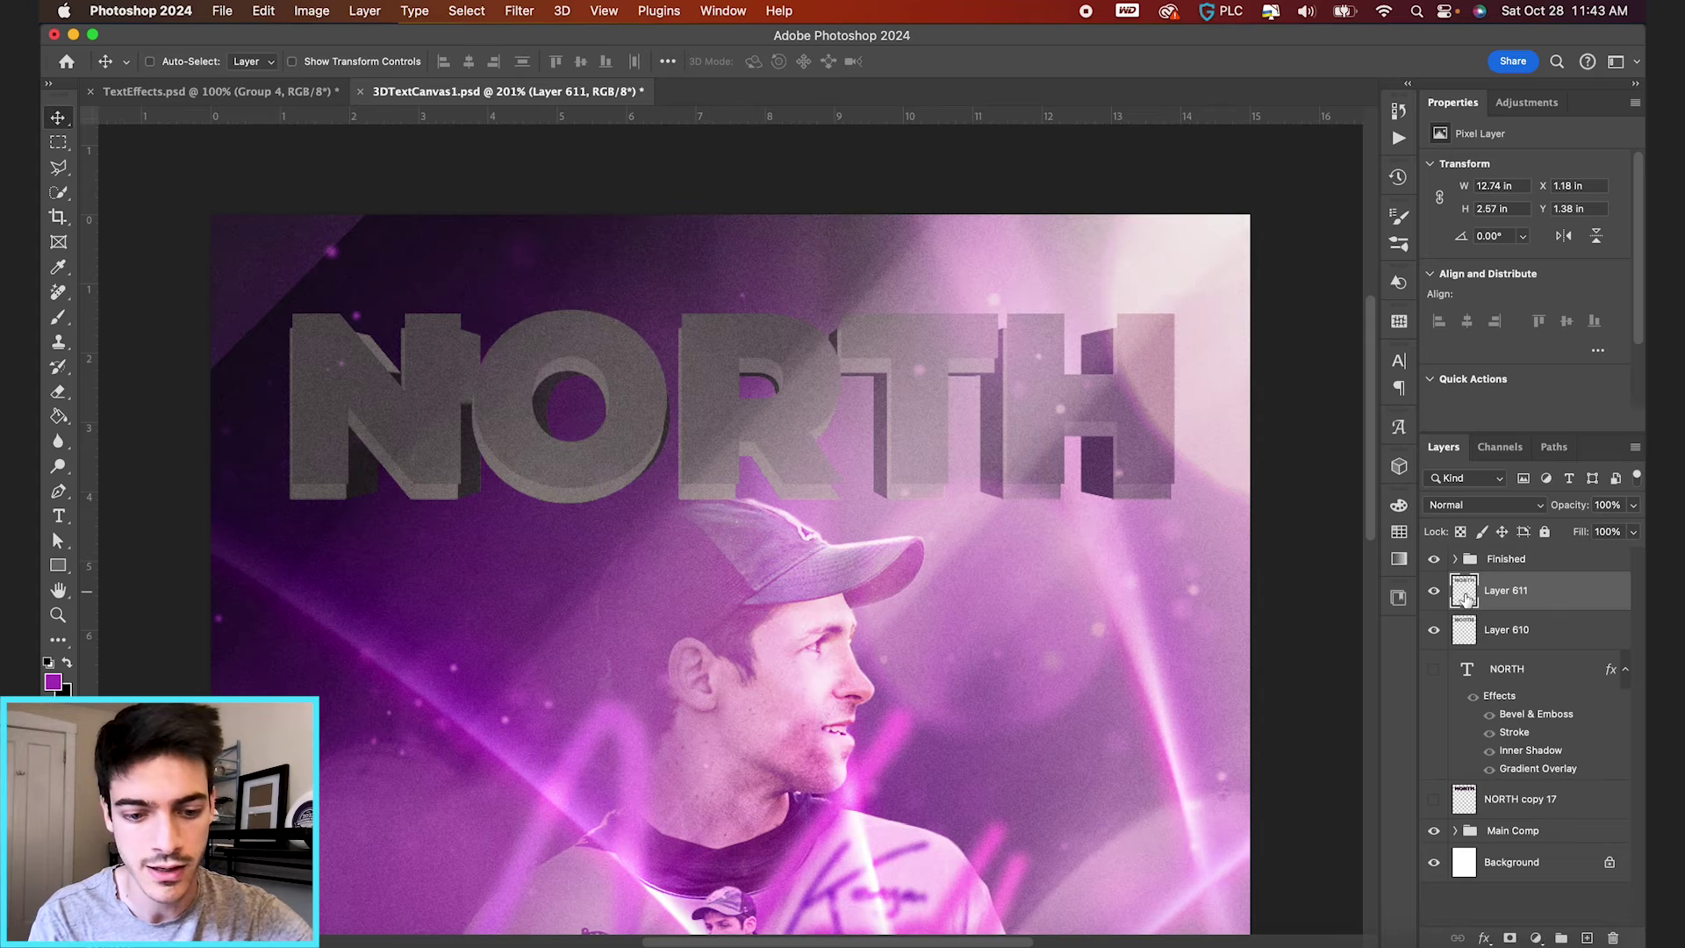
super+click(1460, 640)
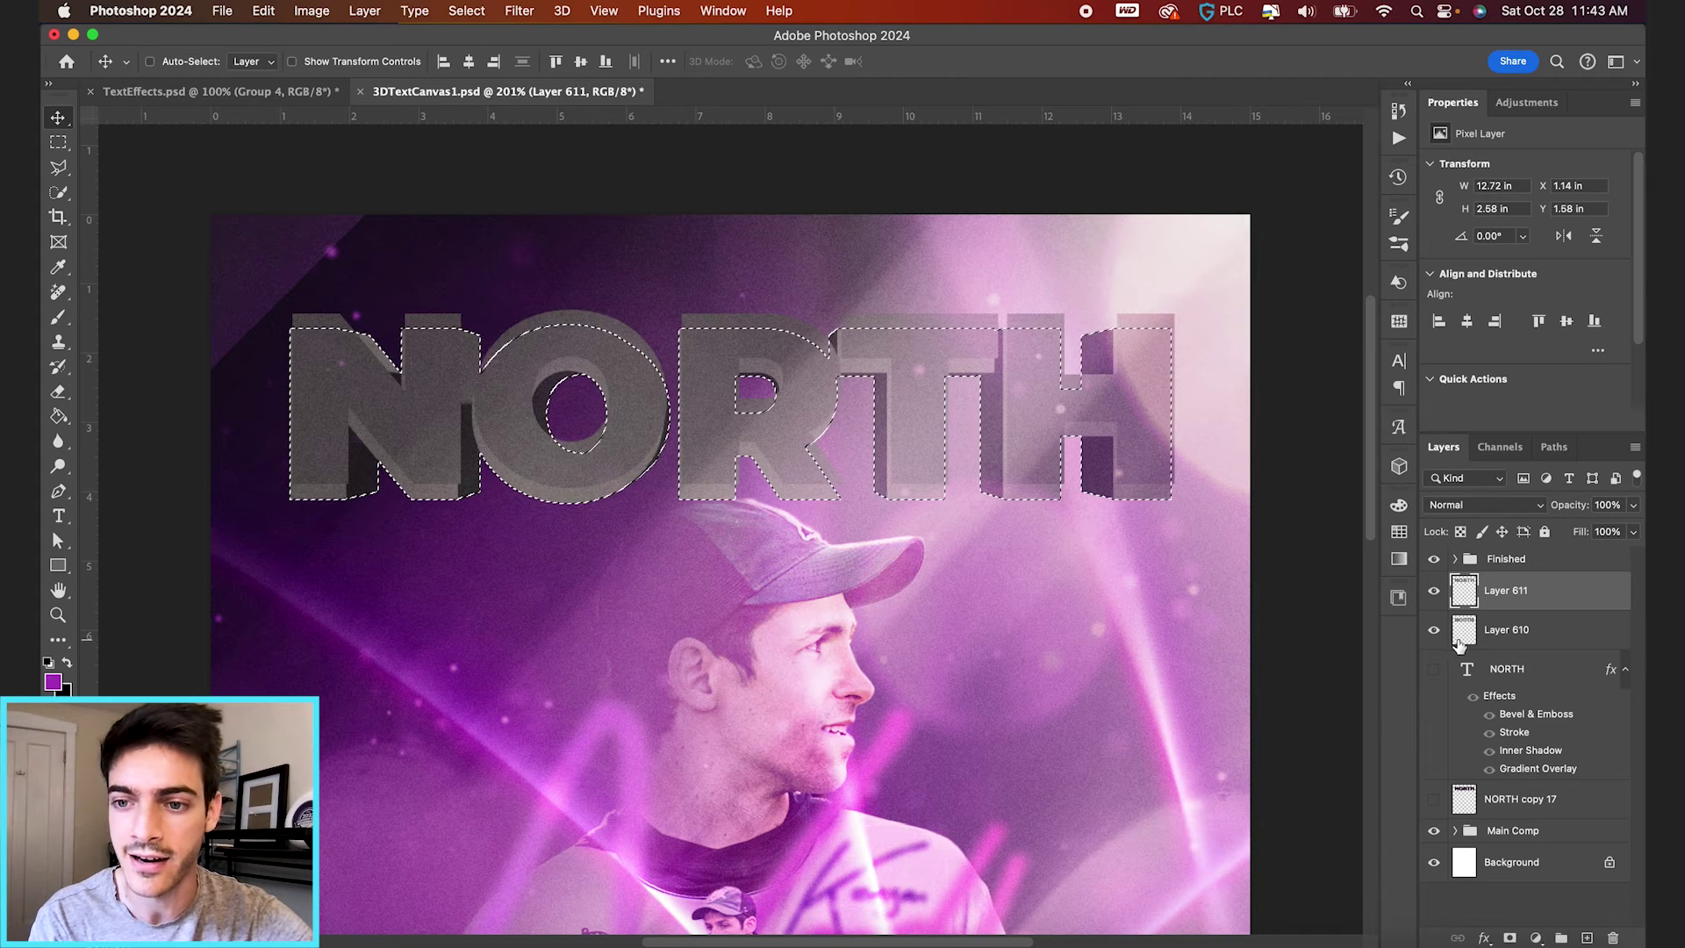
Align the letter face to the selection's top, deselect, and rename the layers TOP and EXTRUDED
click(556, 63)
key(super+d)
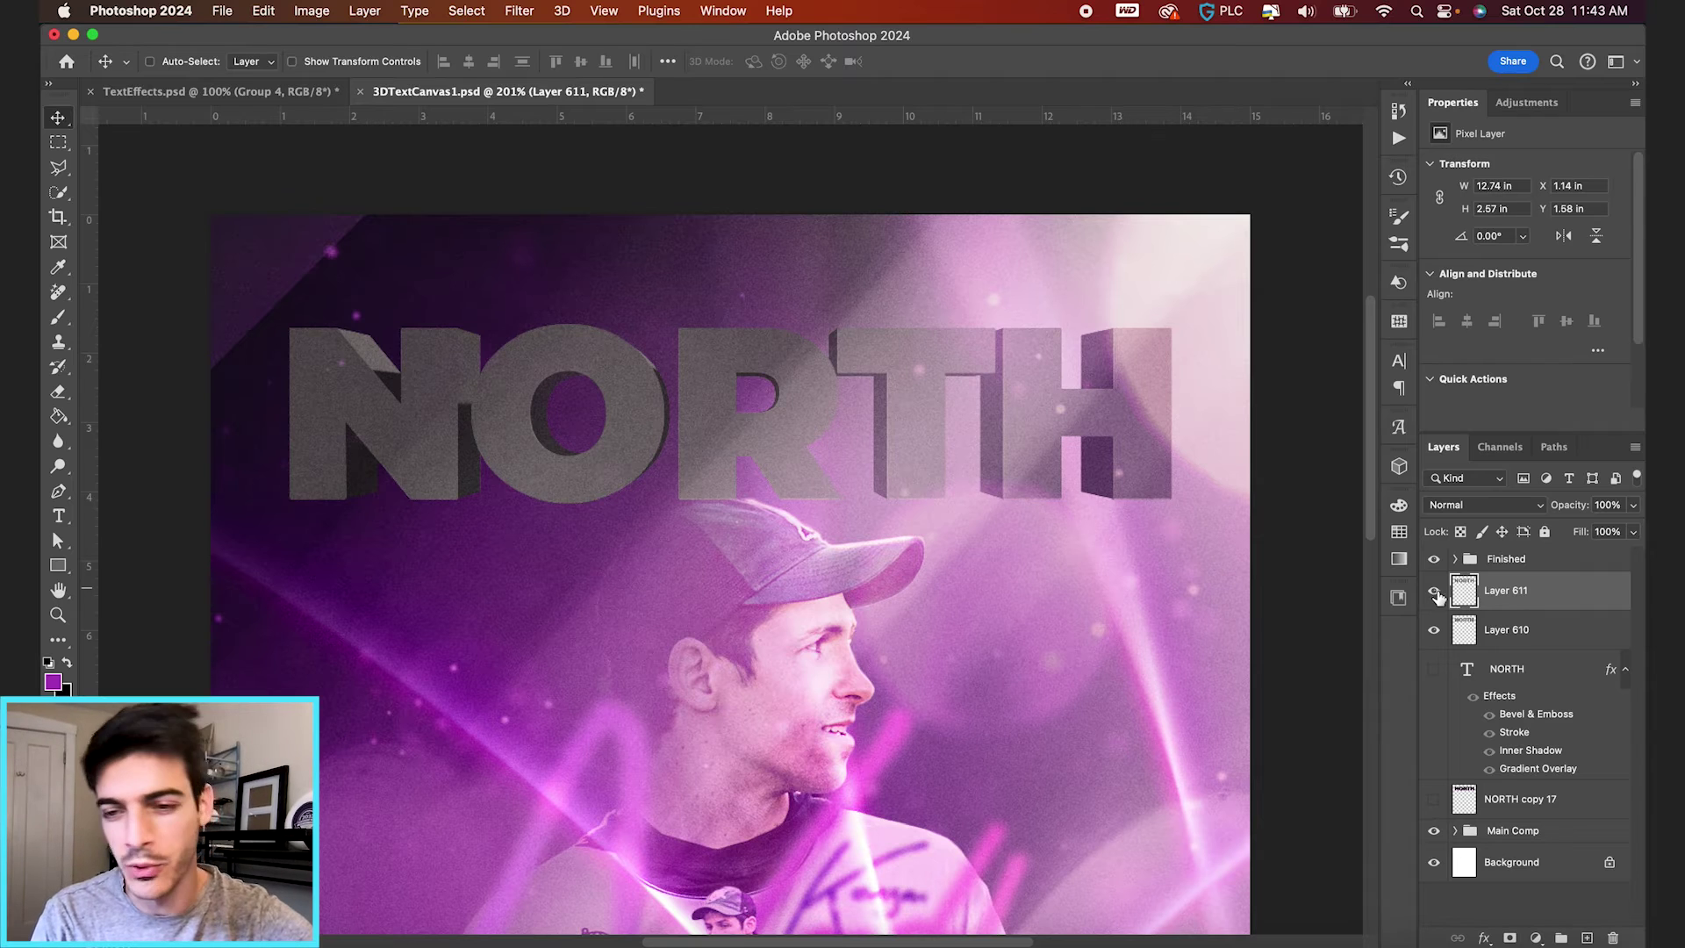
double_click(1502, 590)
text(T)
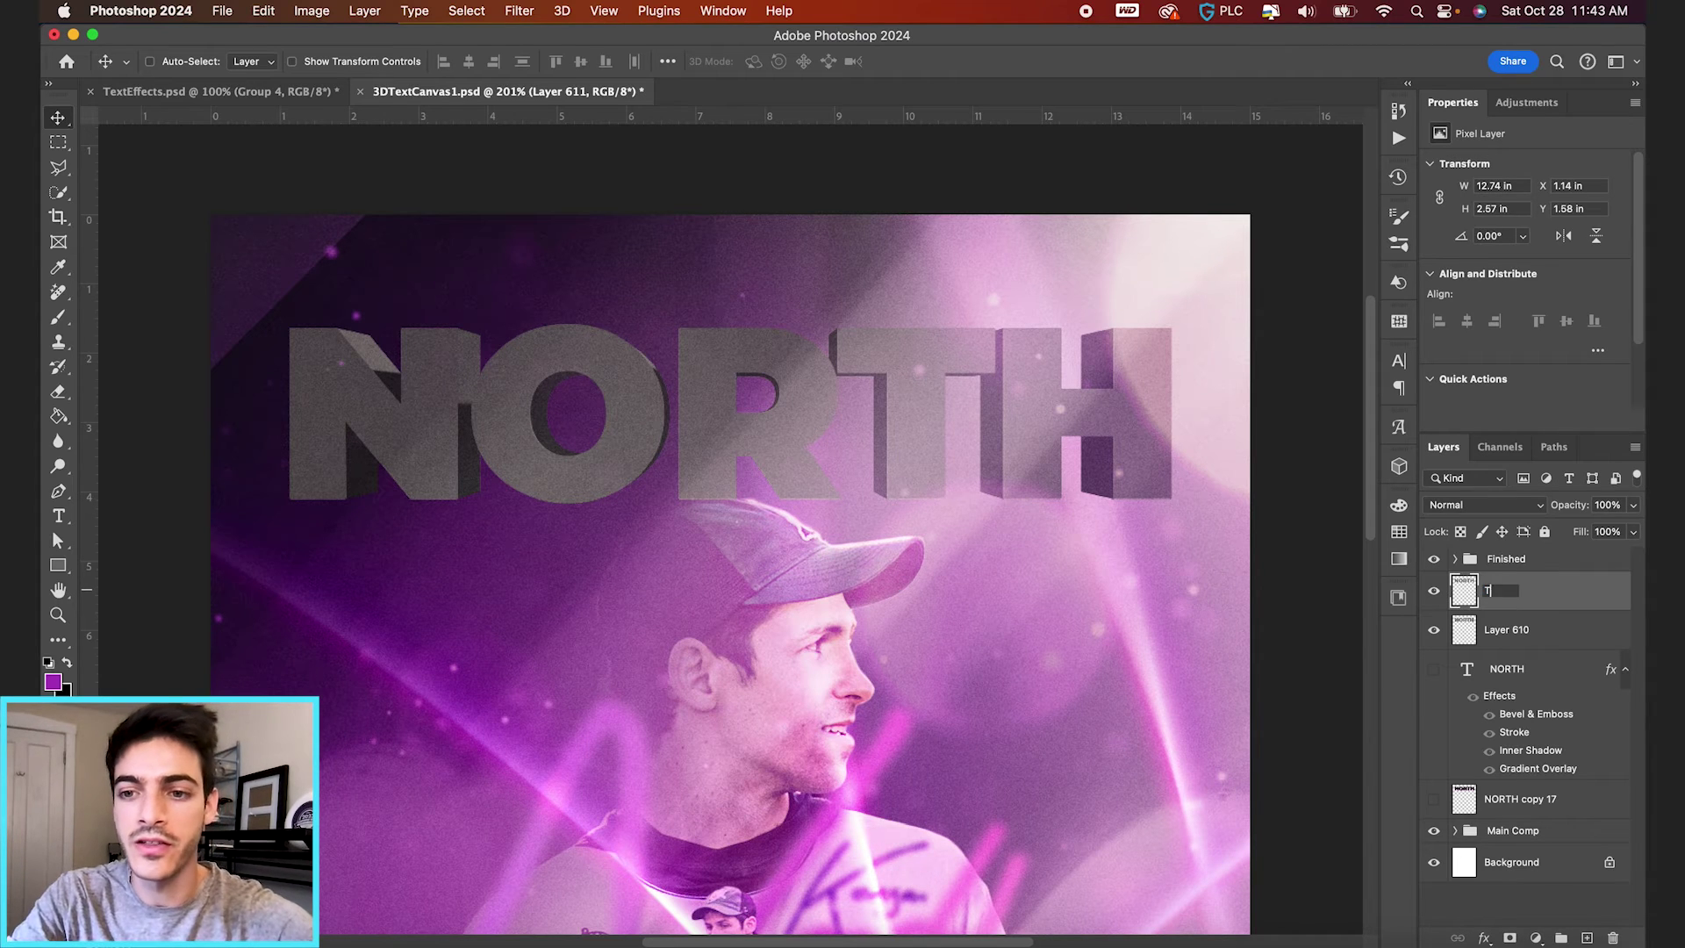
text(OP)
double_click(1497, 630)
text(EXT)
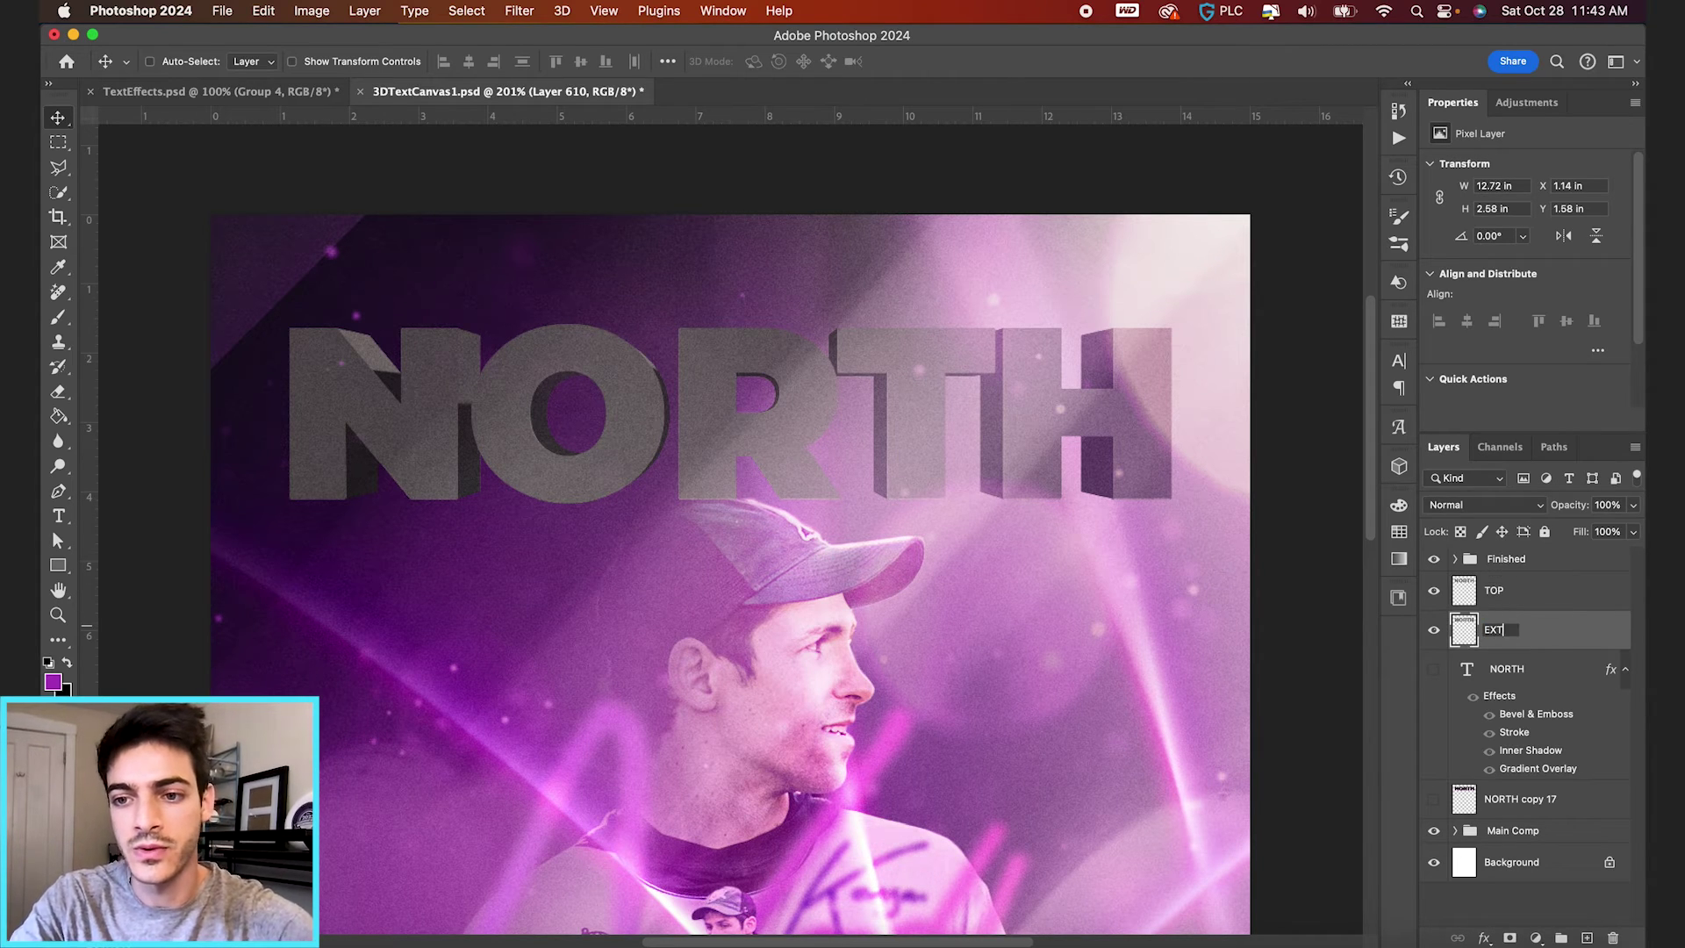
text(RUDED)
key(Return)
Show the purple NORTH text and move it below the grey letters to compare
click(1492, 671)
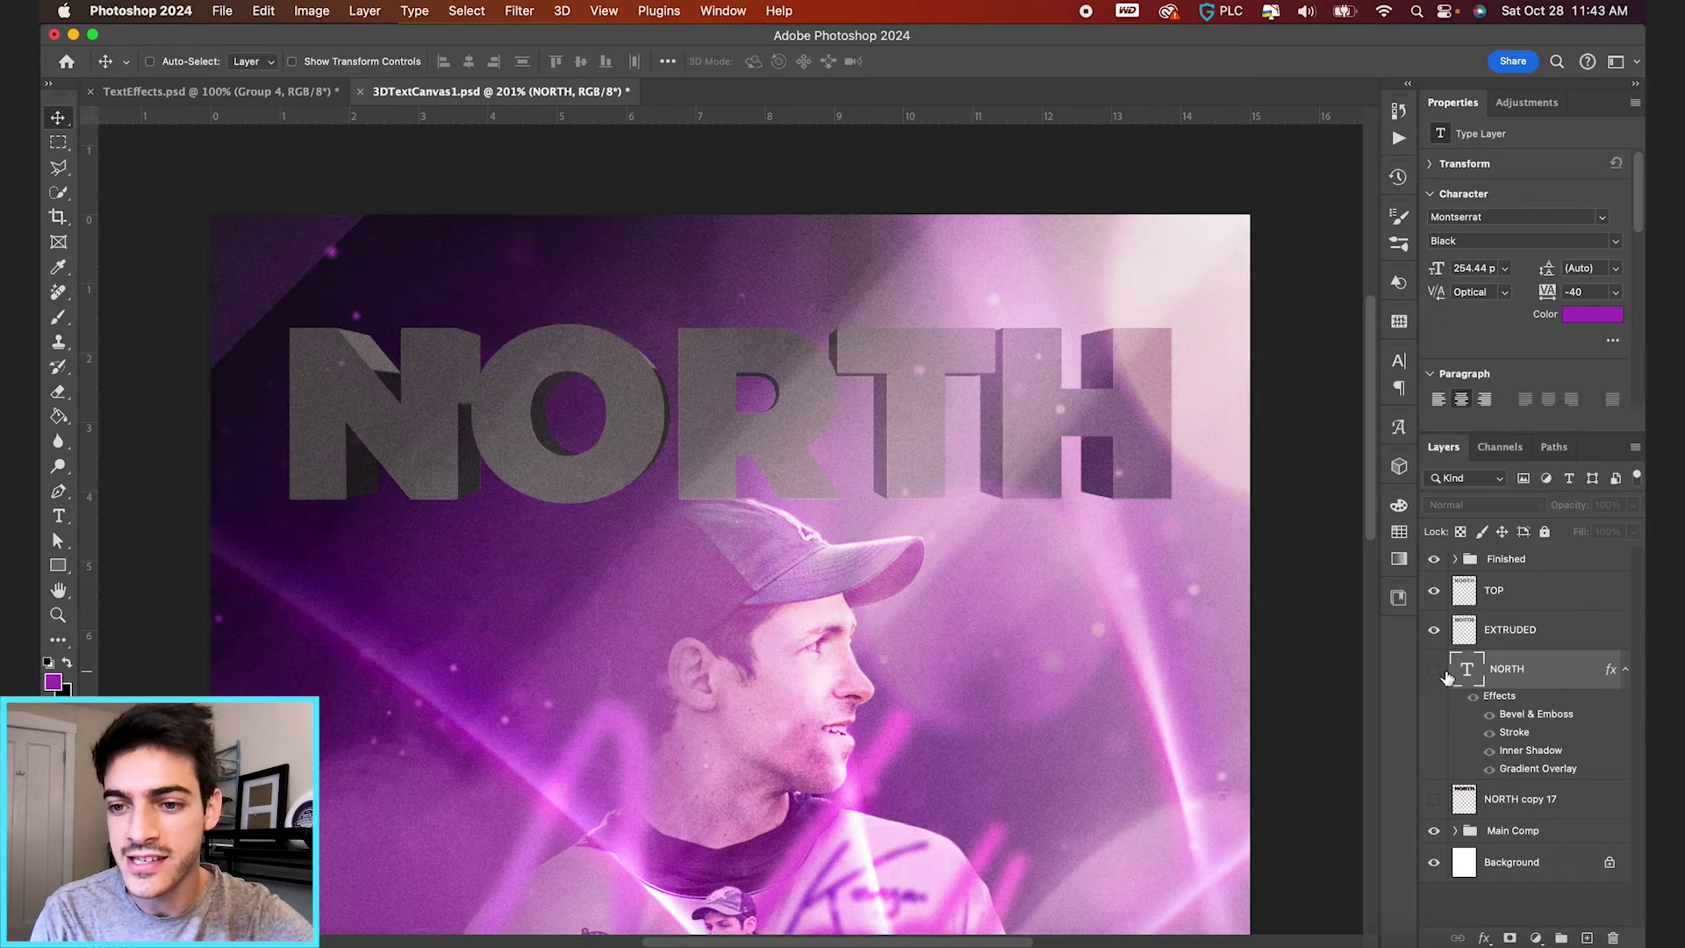
click(1434, 671)
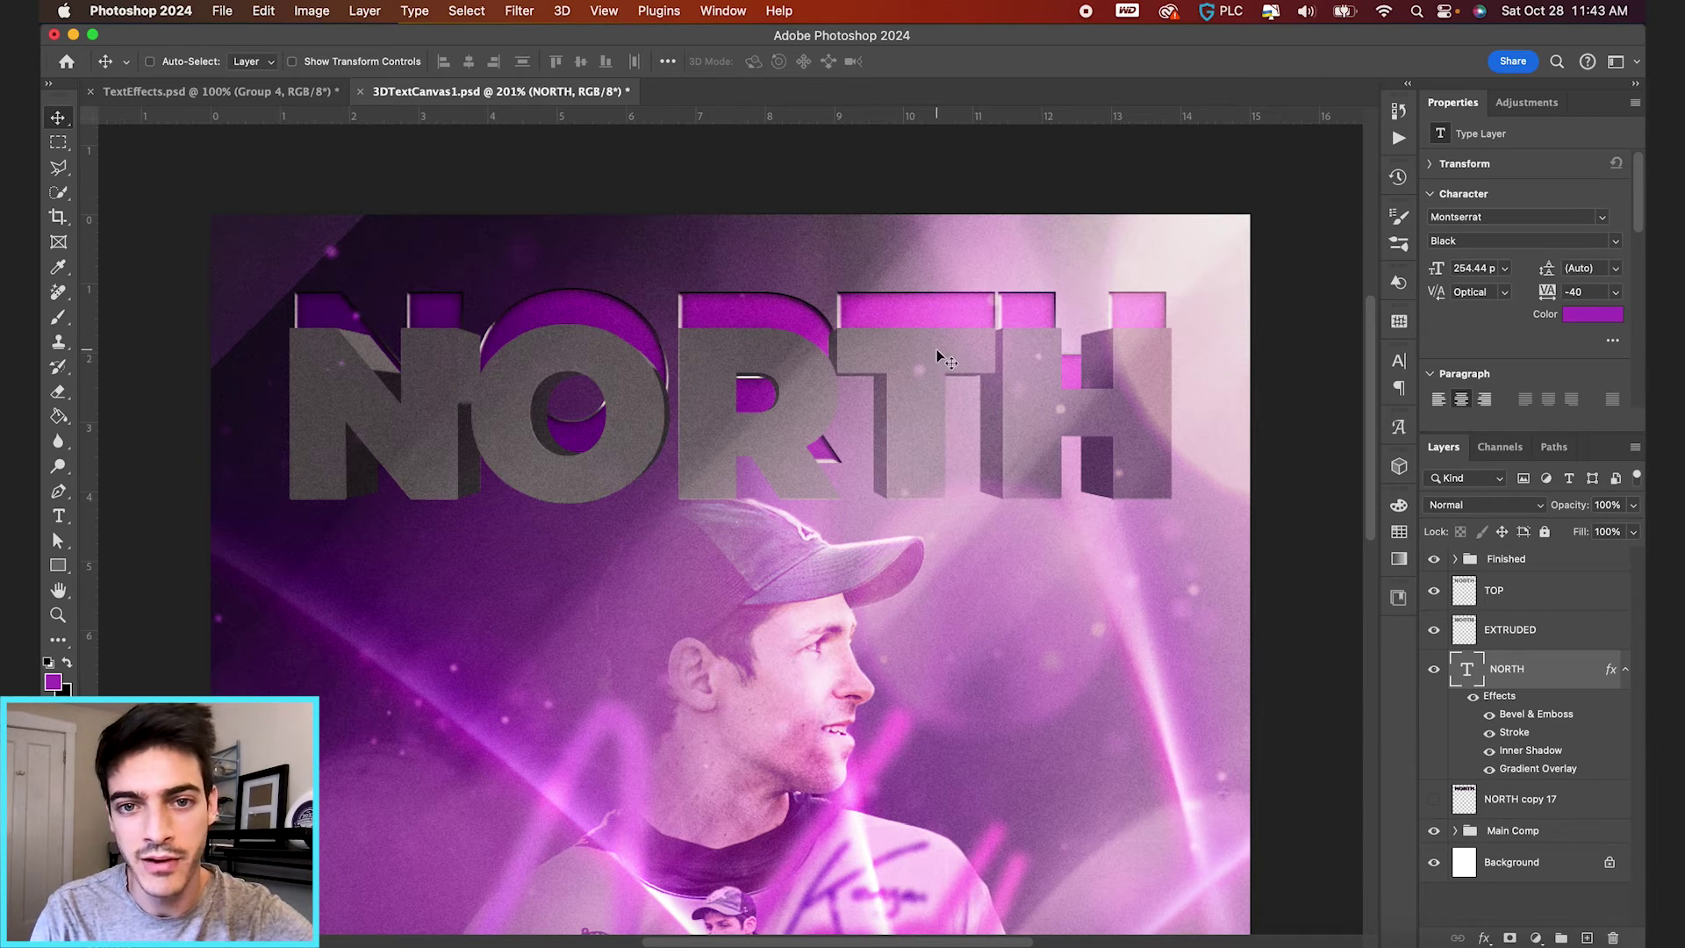
drag(935, 353, 934, 680)
click(1434, 670)
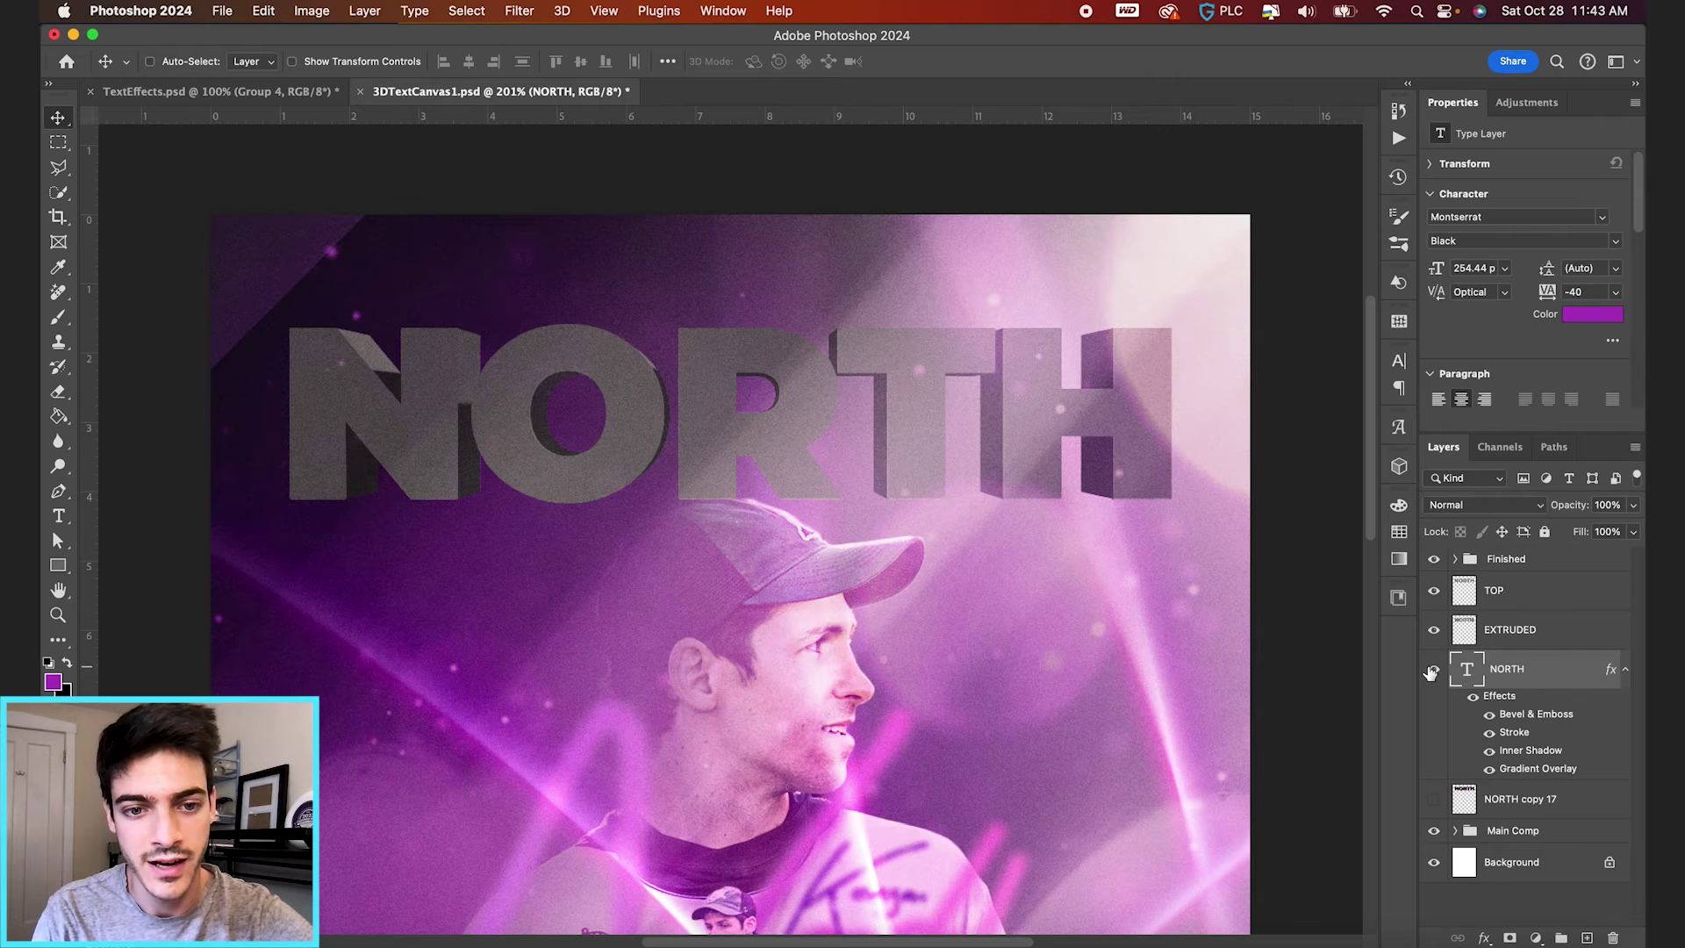
click(1434, 670)
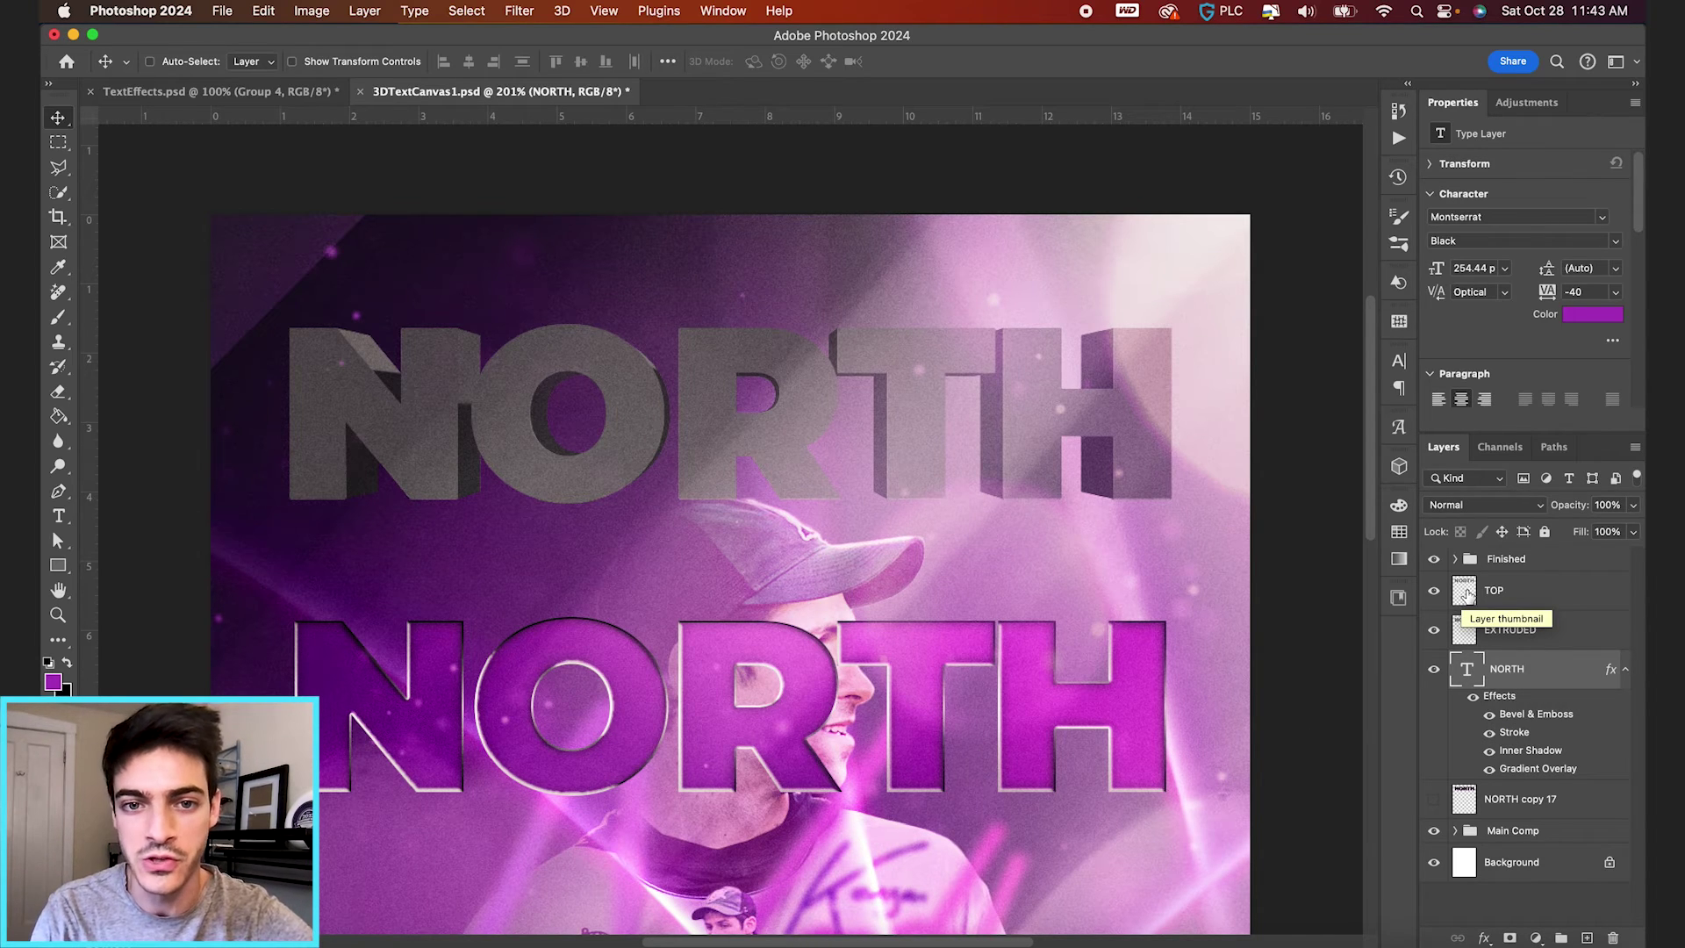
Copy the NORTH text's effects onto TOP and hide the NORTH layer
alt+drag(1499, 695, 1466, 601)
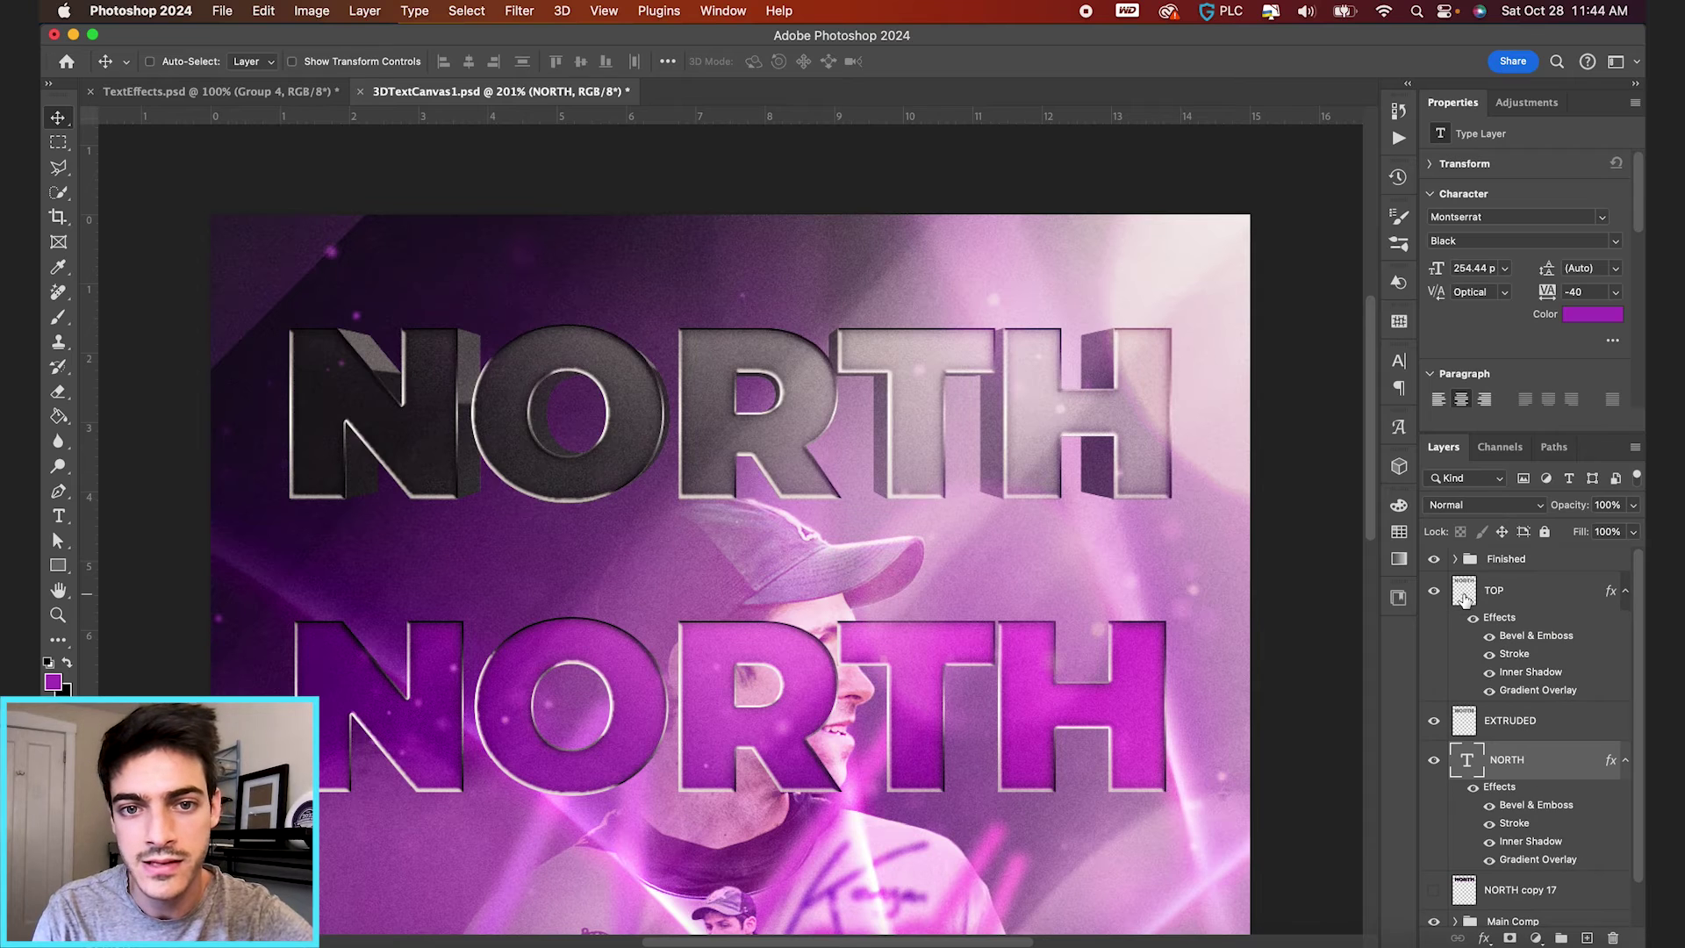
key(super+comma)
scroll(932, 475, down, 2)
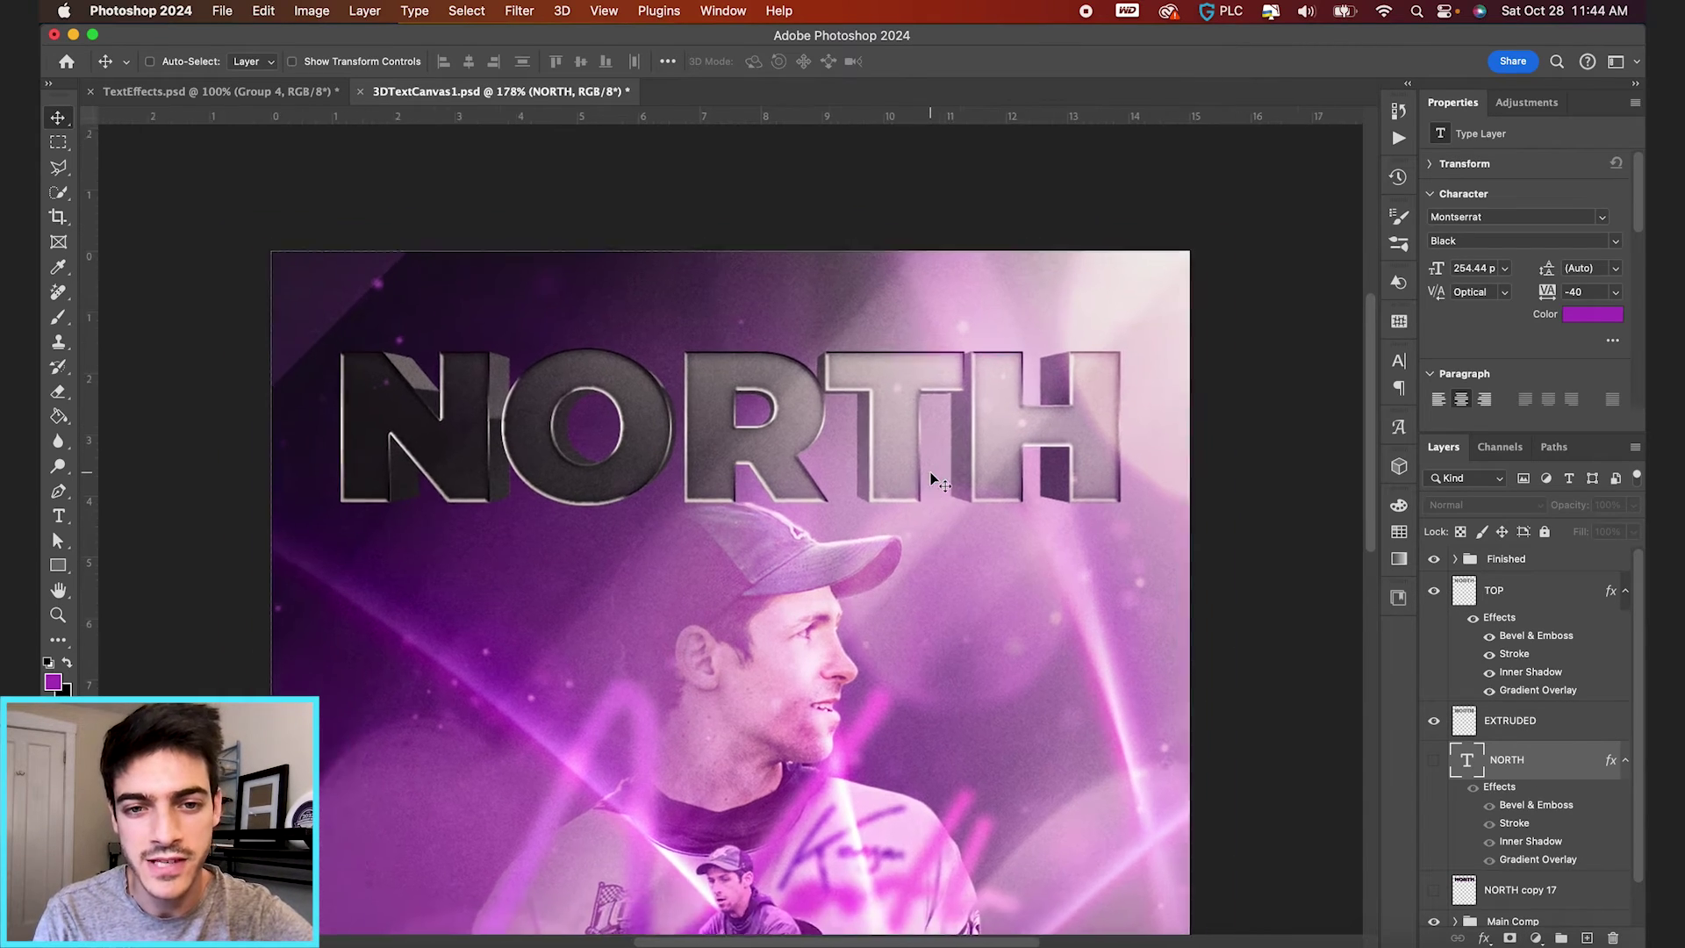
scroll(932, 478, up, 2)
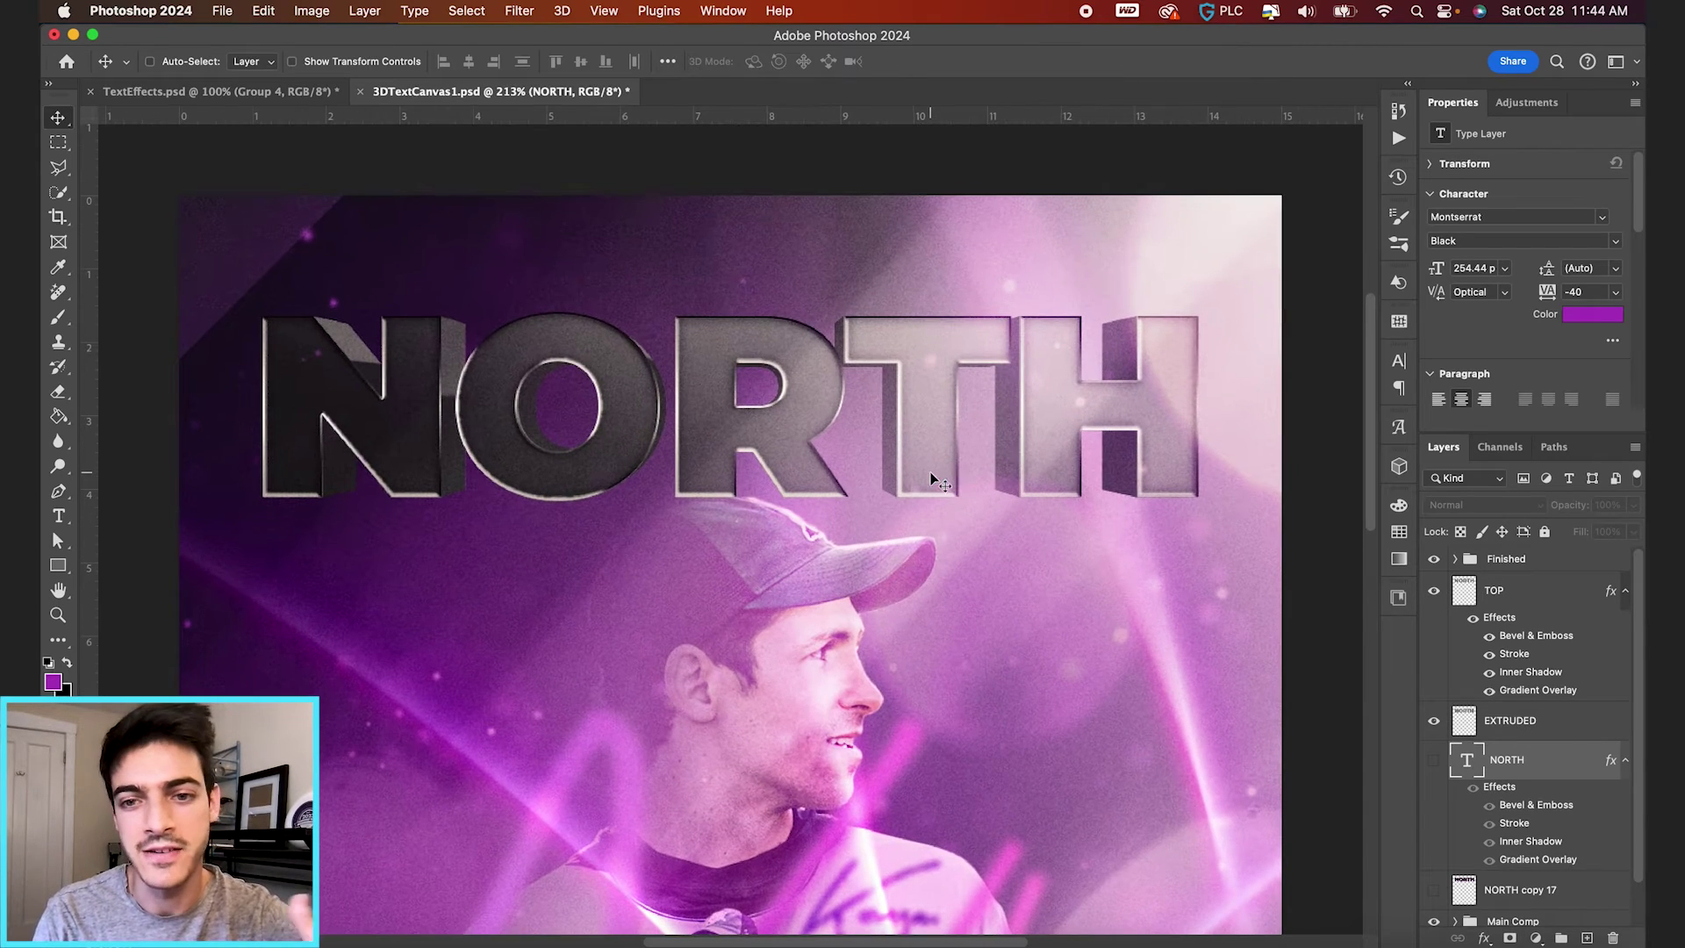
click(1464, 603)
Set TOP's Gradient Overlay to Normal blend mode at 100% opacity
double_click(1501, 619)
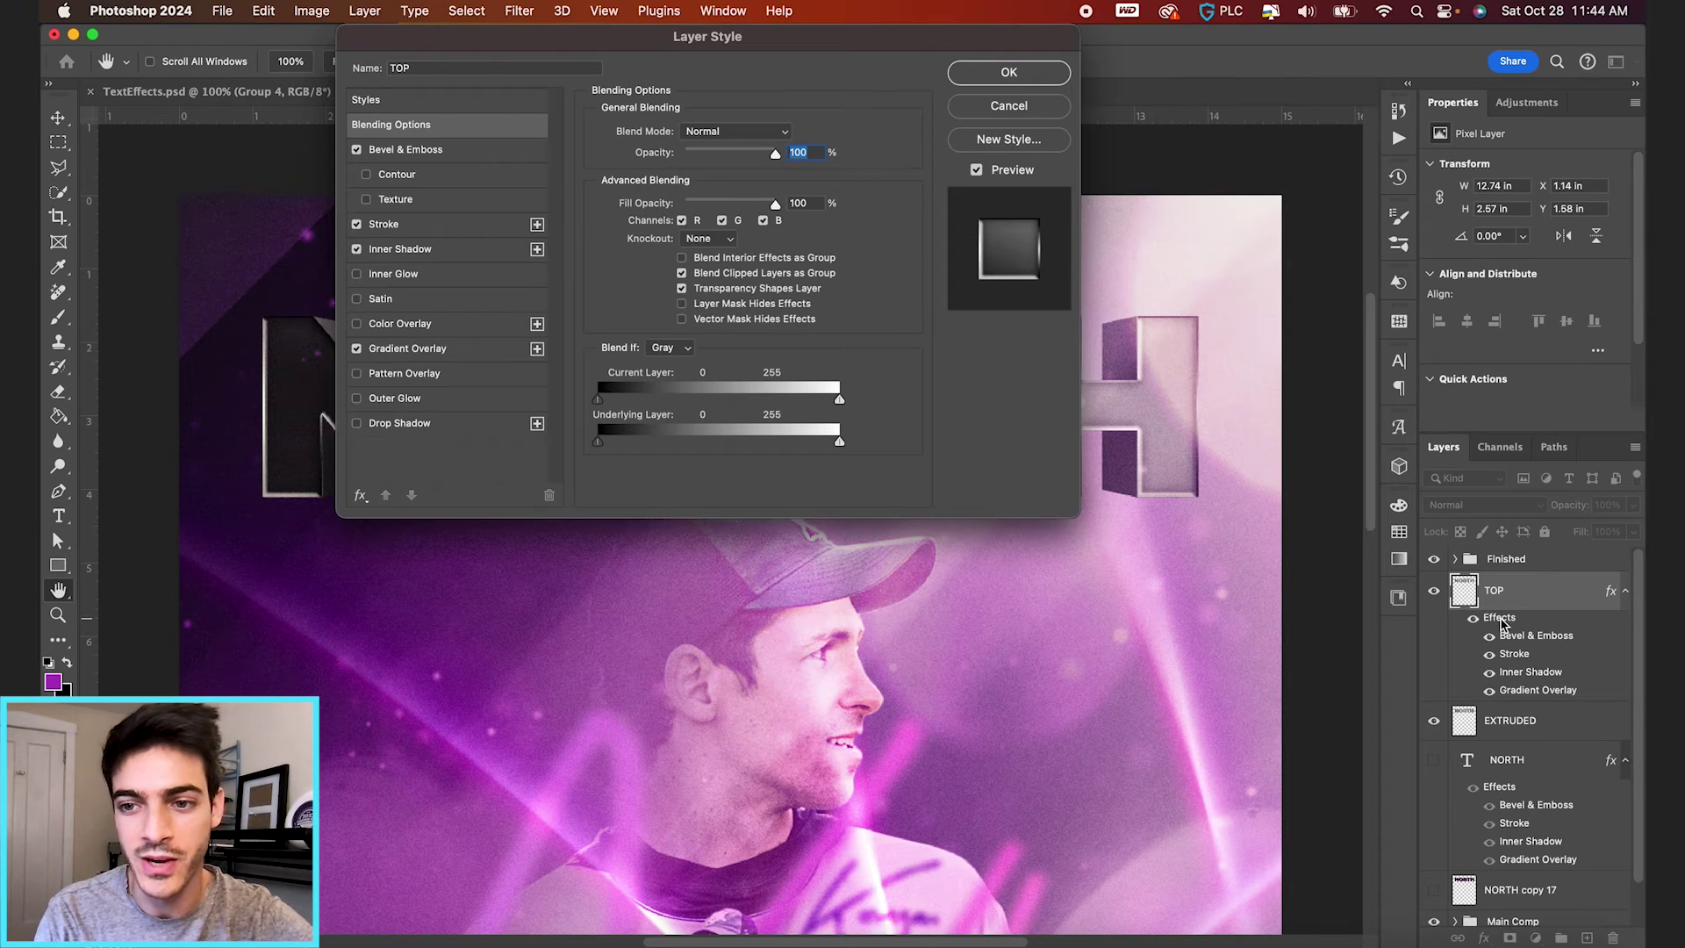
click(458, 354)
drag(546, 48, 822, 569)
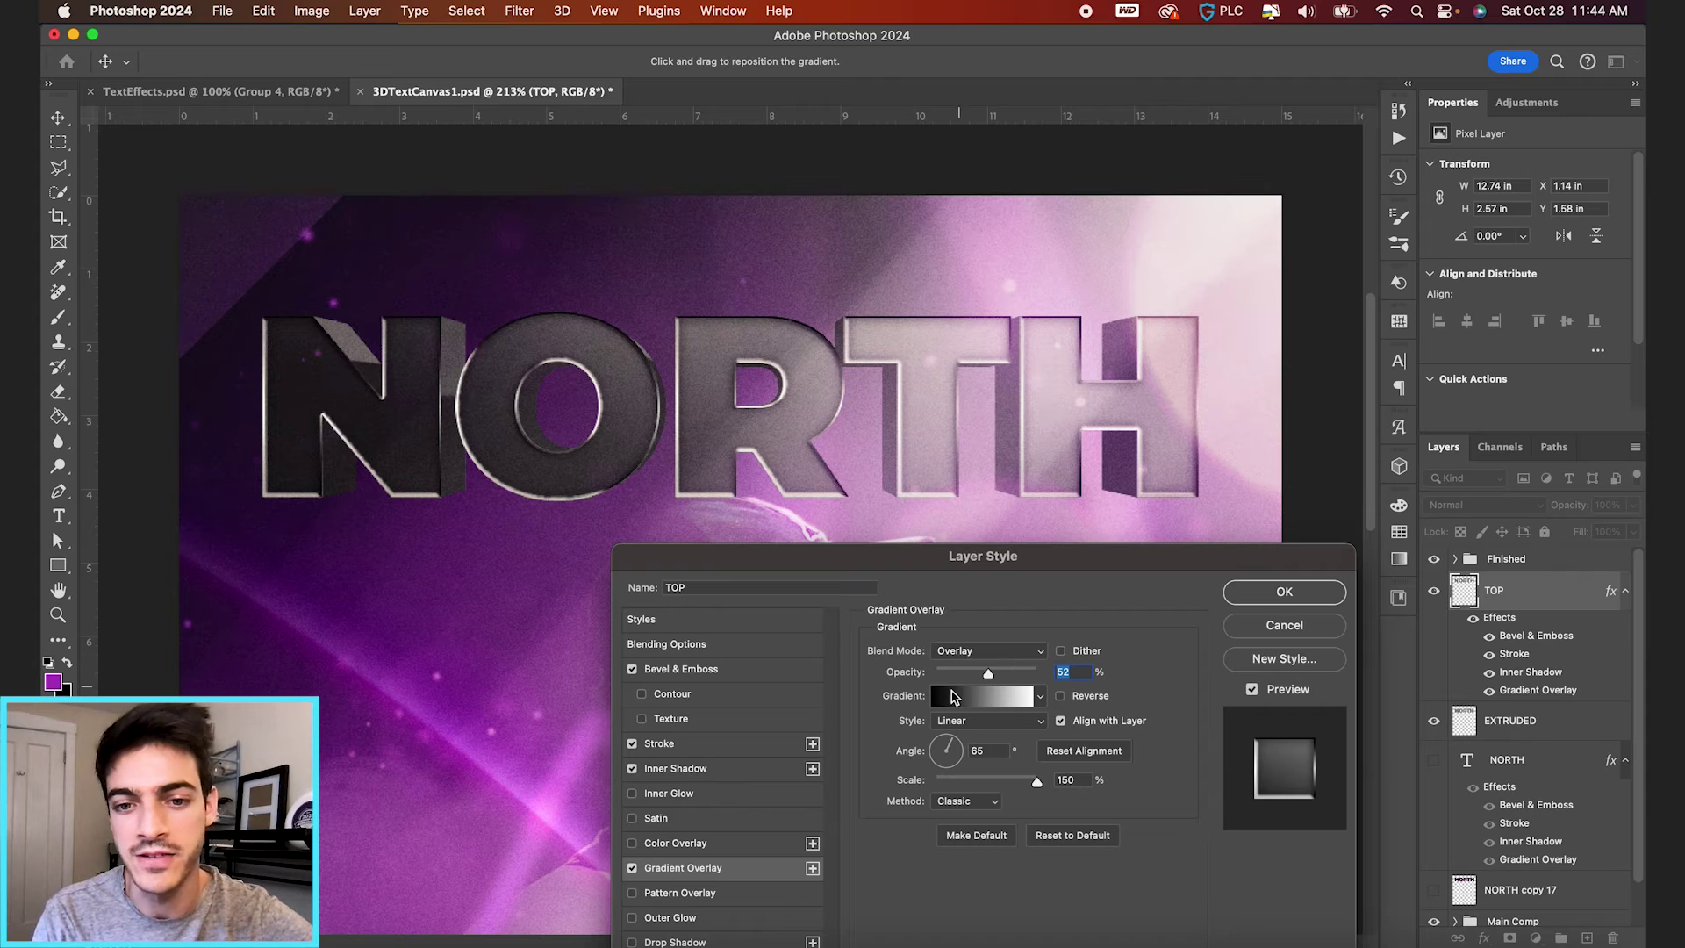
click(1018, 658)
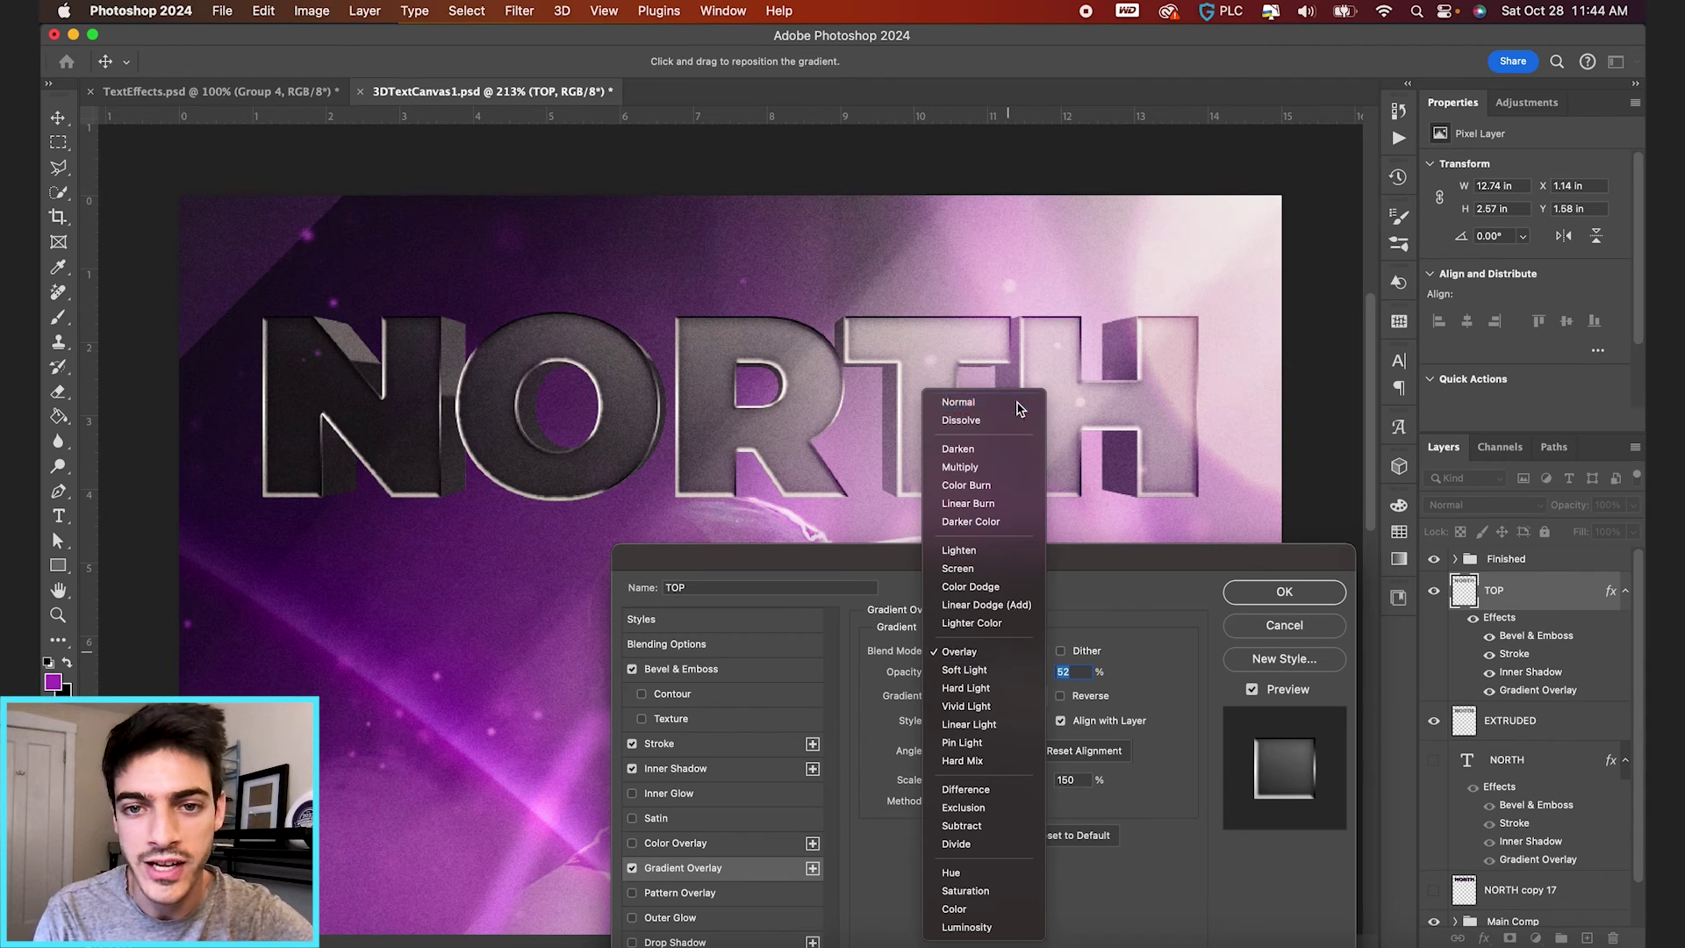
click(1005, 295)
drag(989, 673, 1114, 681)
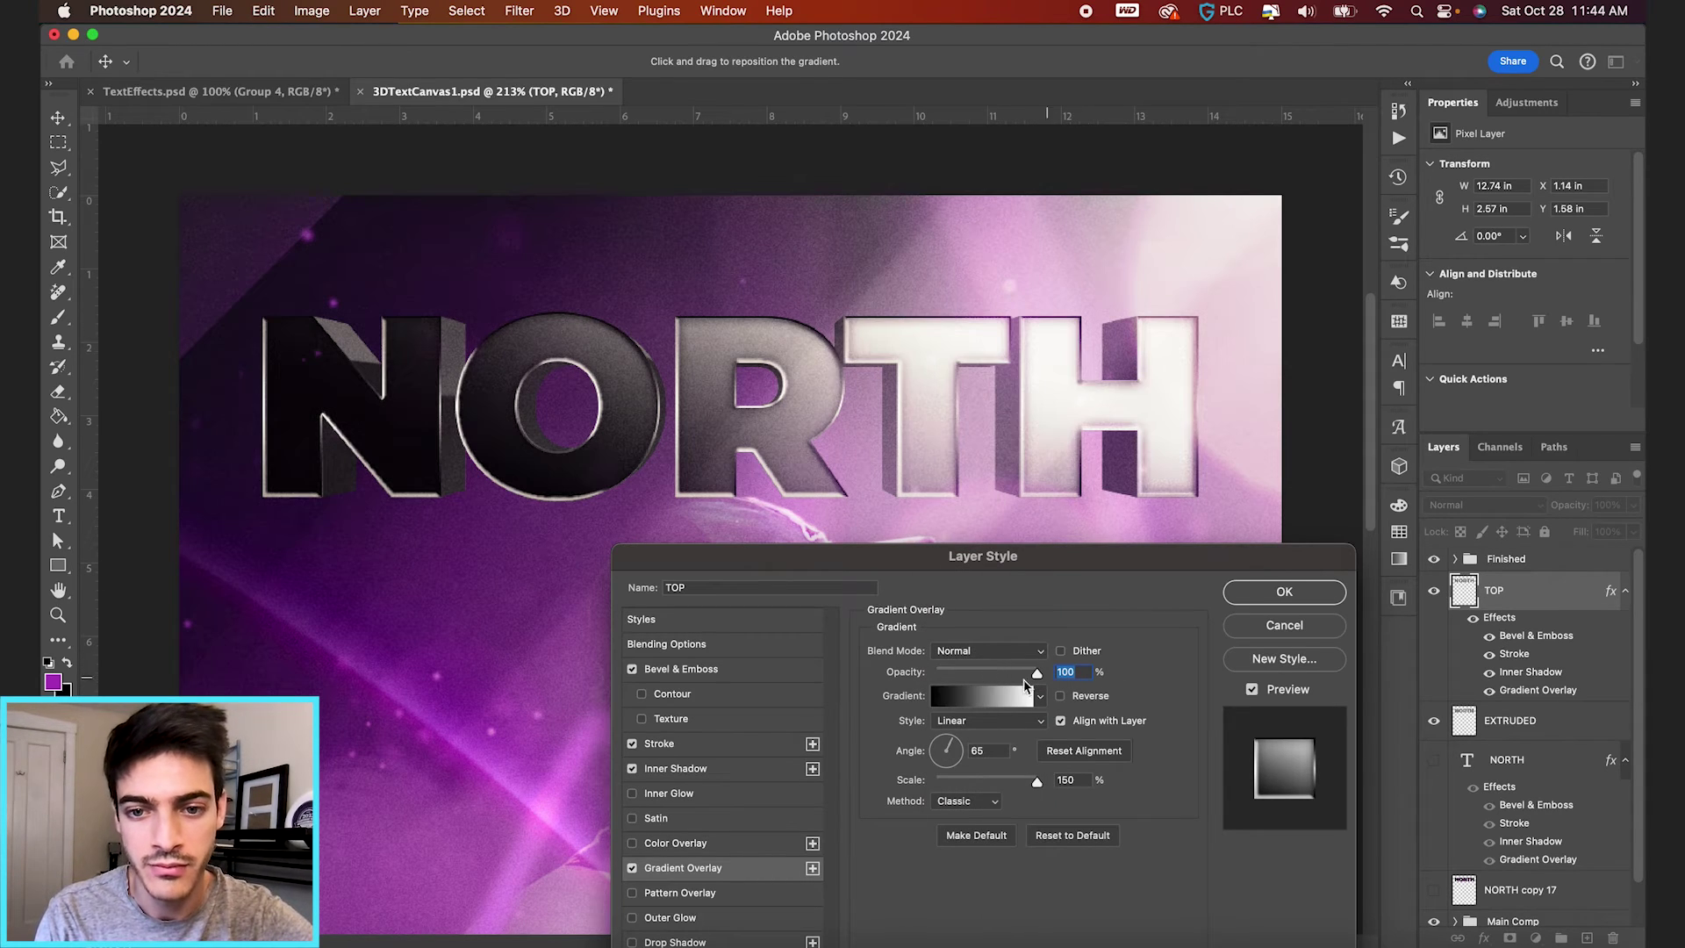
Sample purple and dark purple from the poster for the gradient stops, reverse it, and apply
click(998, 702)
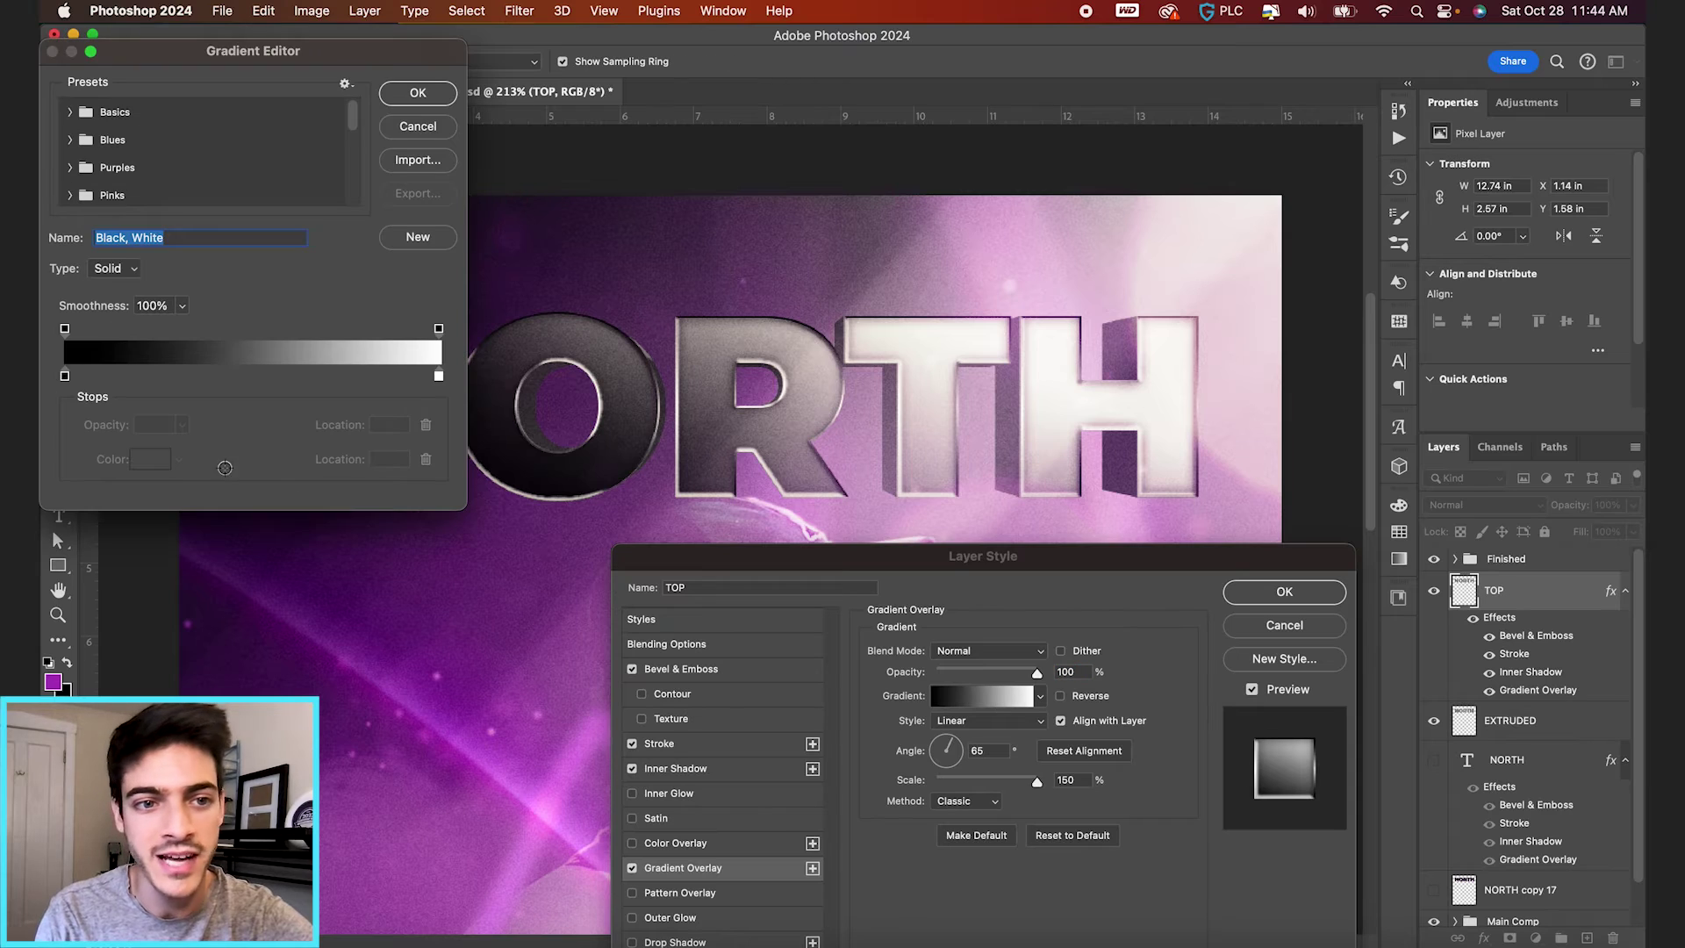
click(64, 377)
click(371, 673)
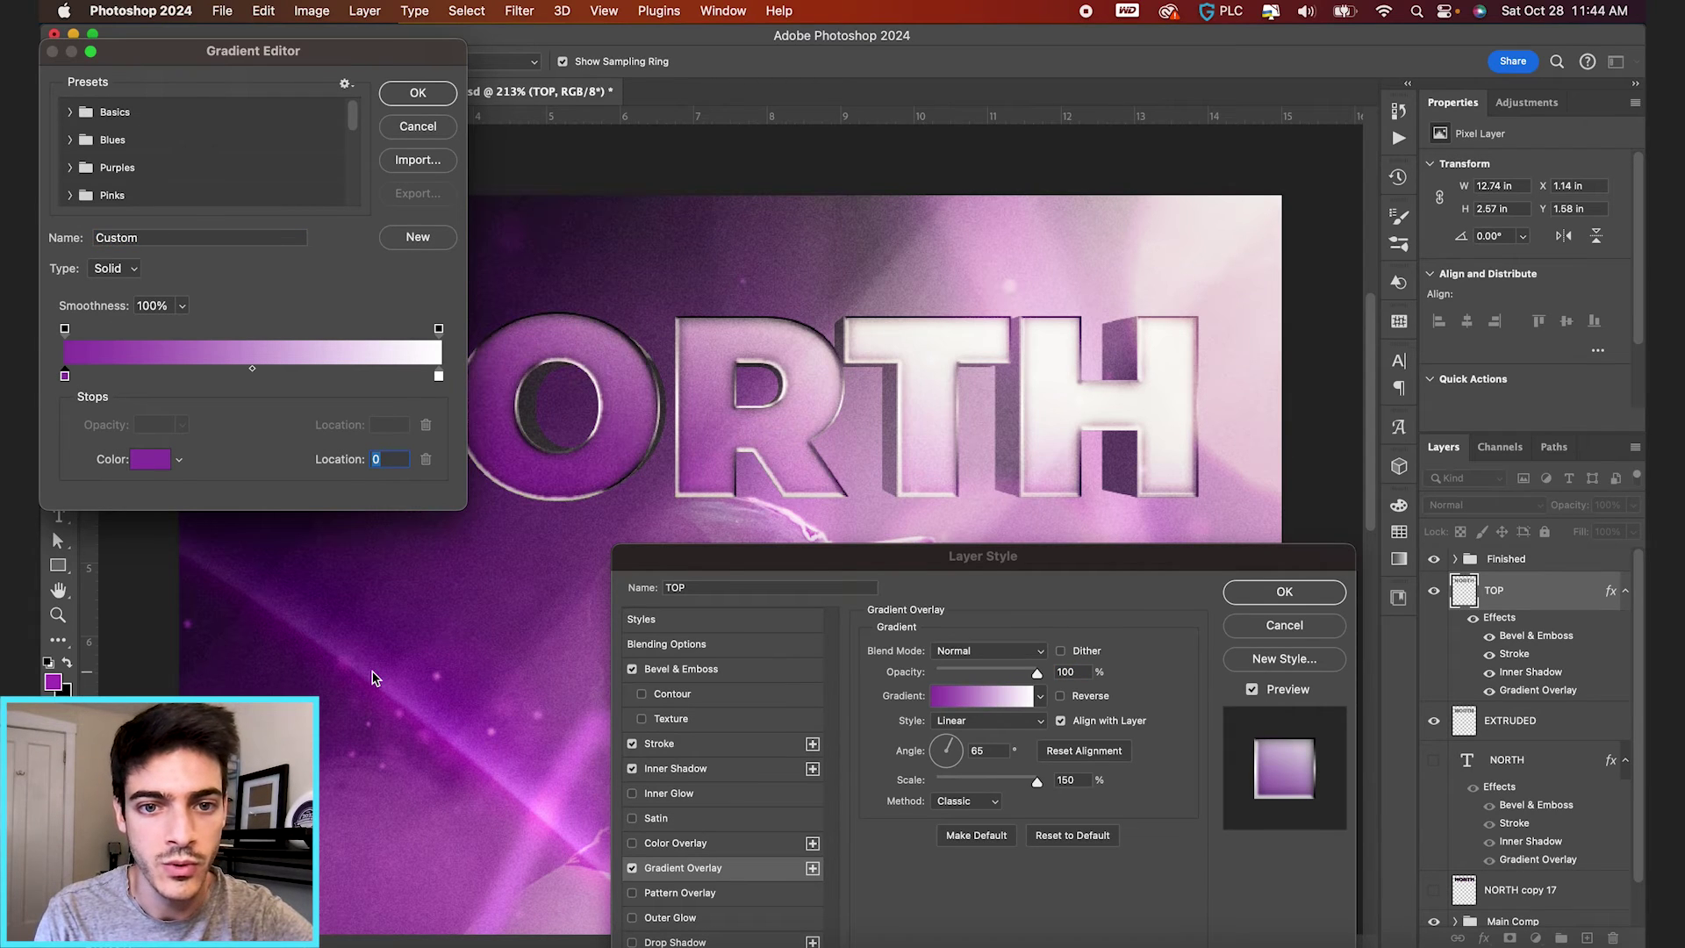
click(439, 375)
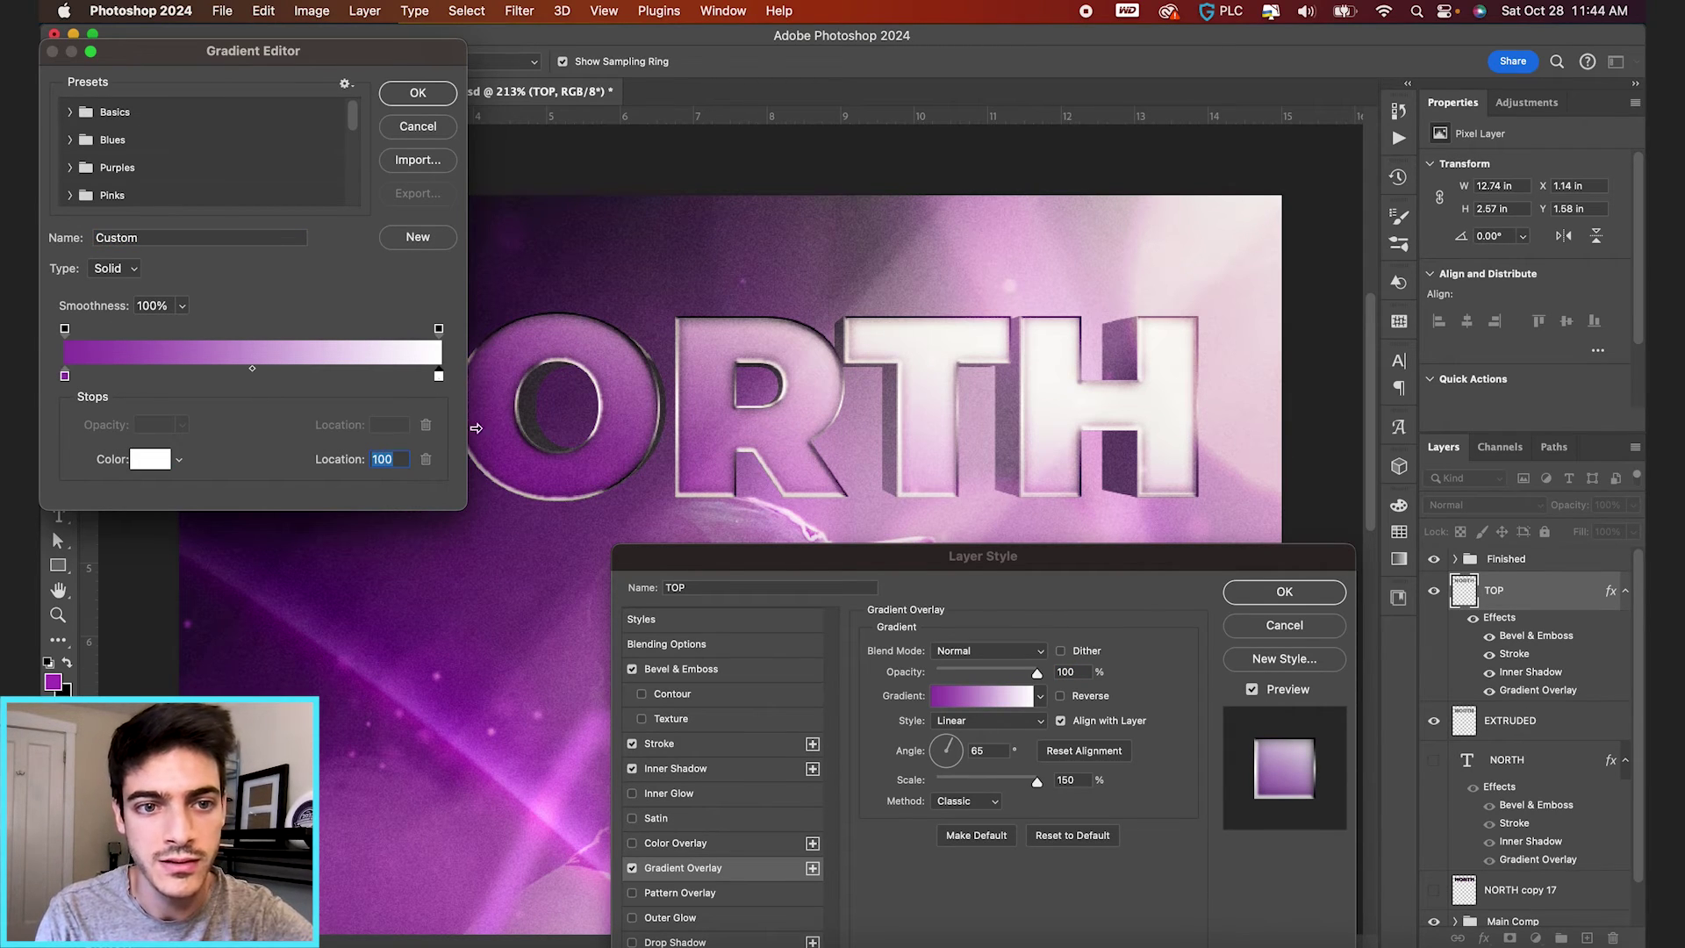
click(530, 211)
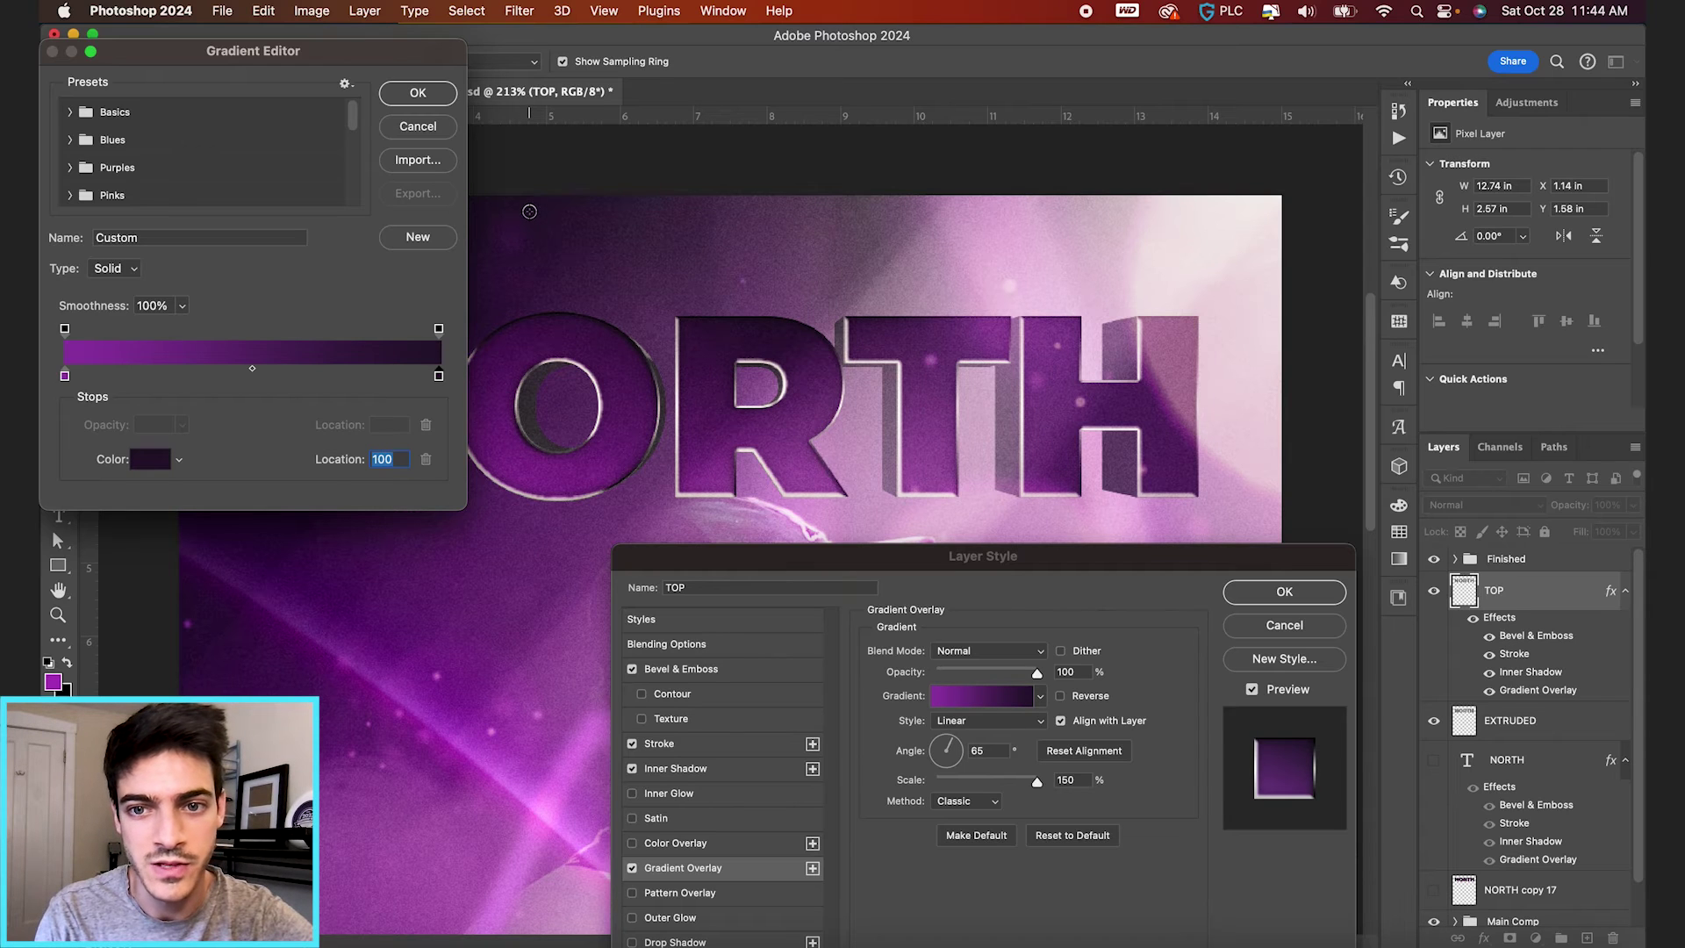
key(Return)
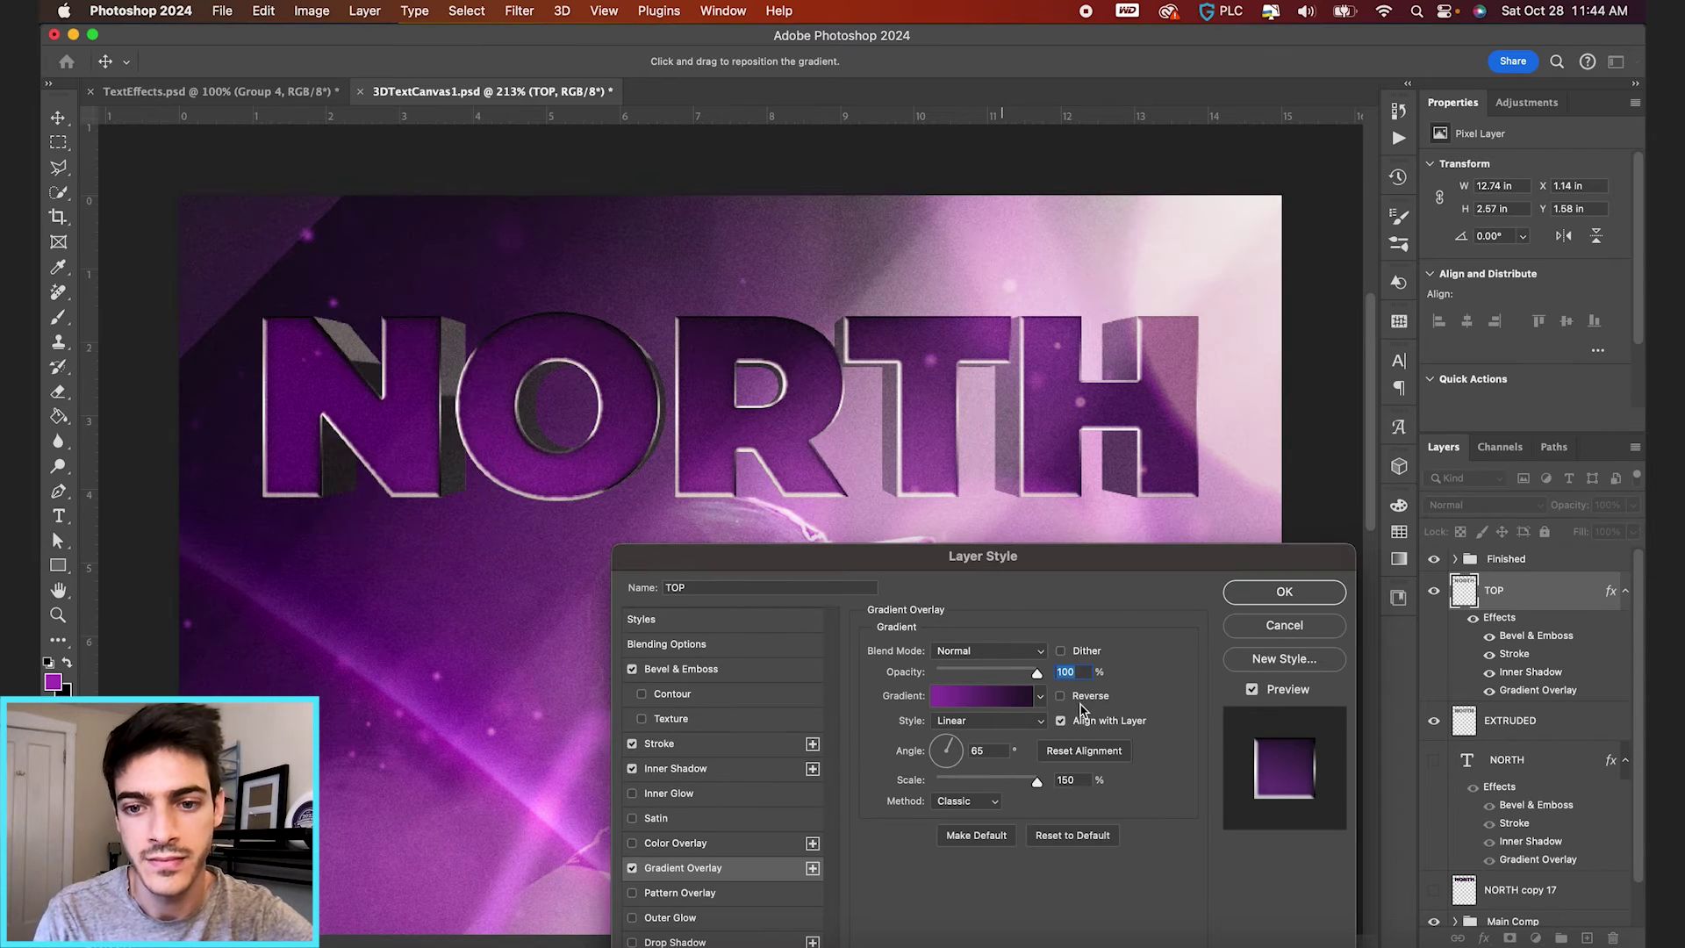
click(1088, 697)
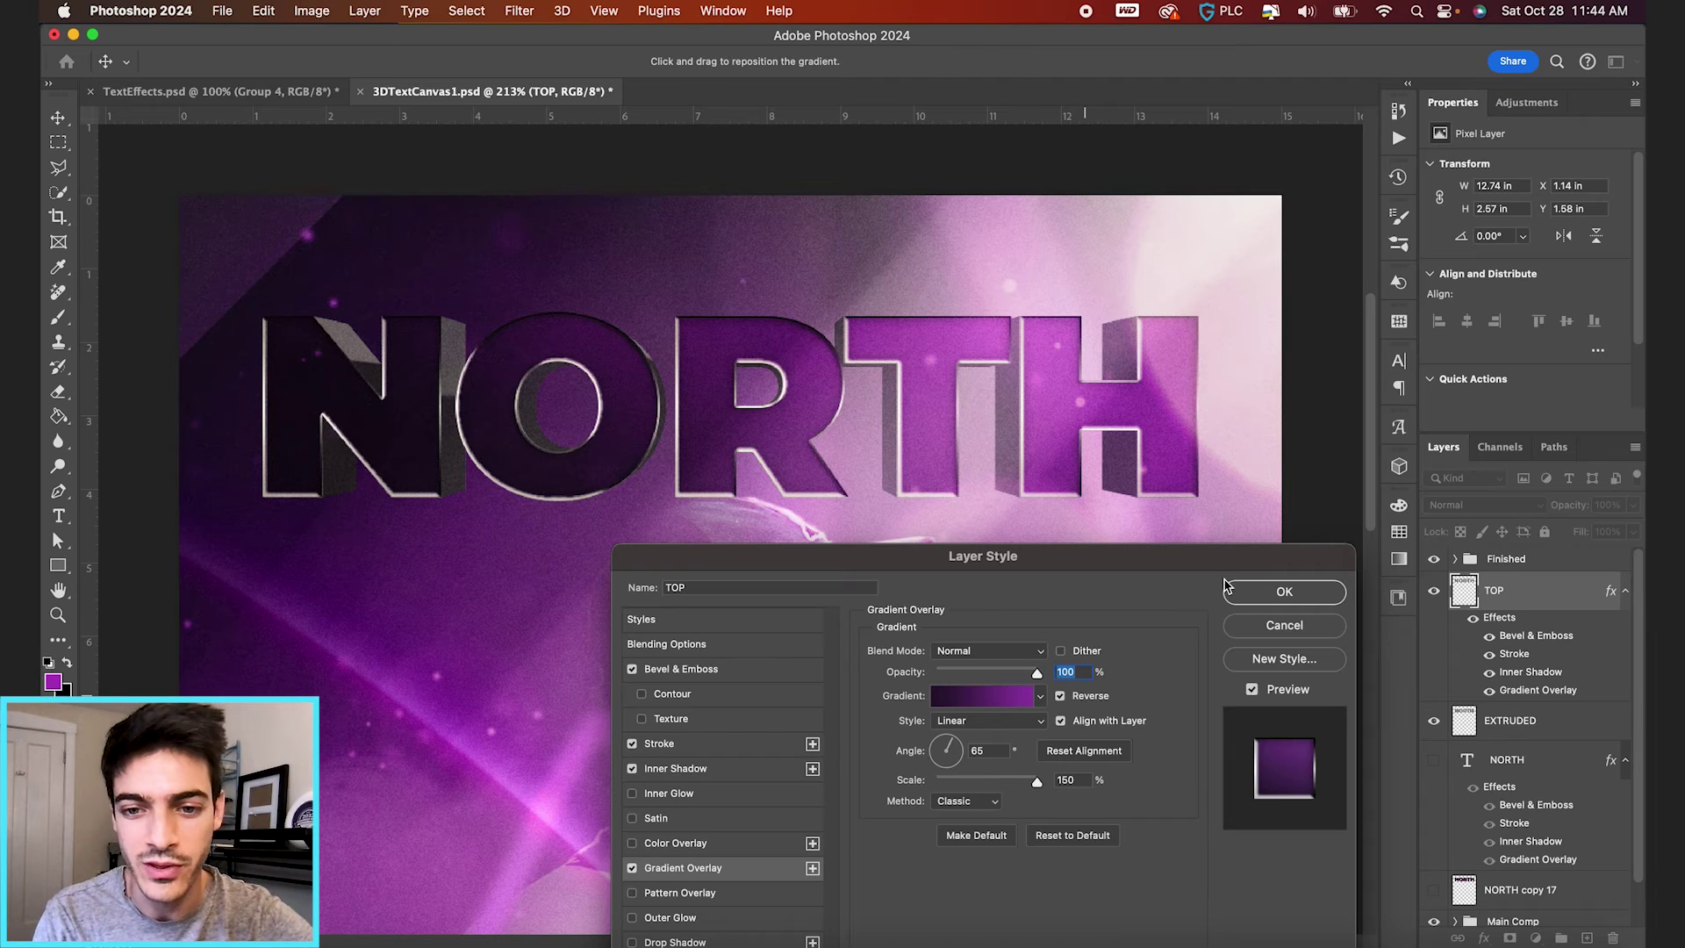
click(1304, 600)
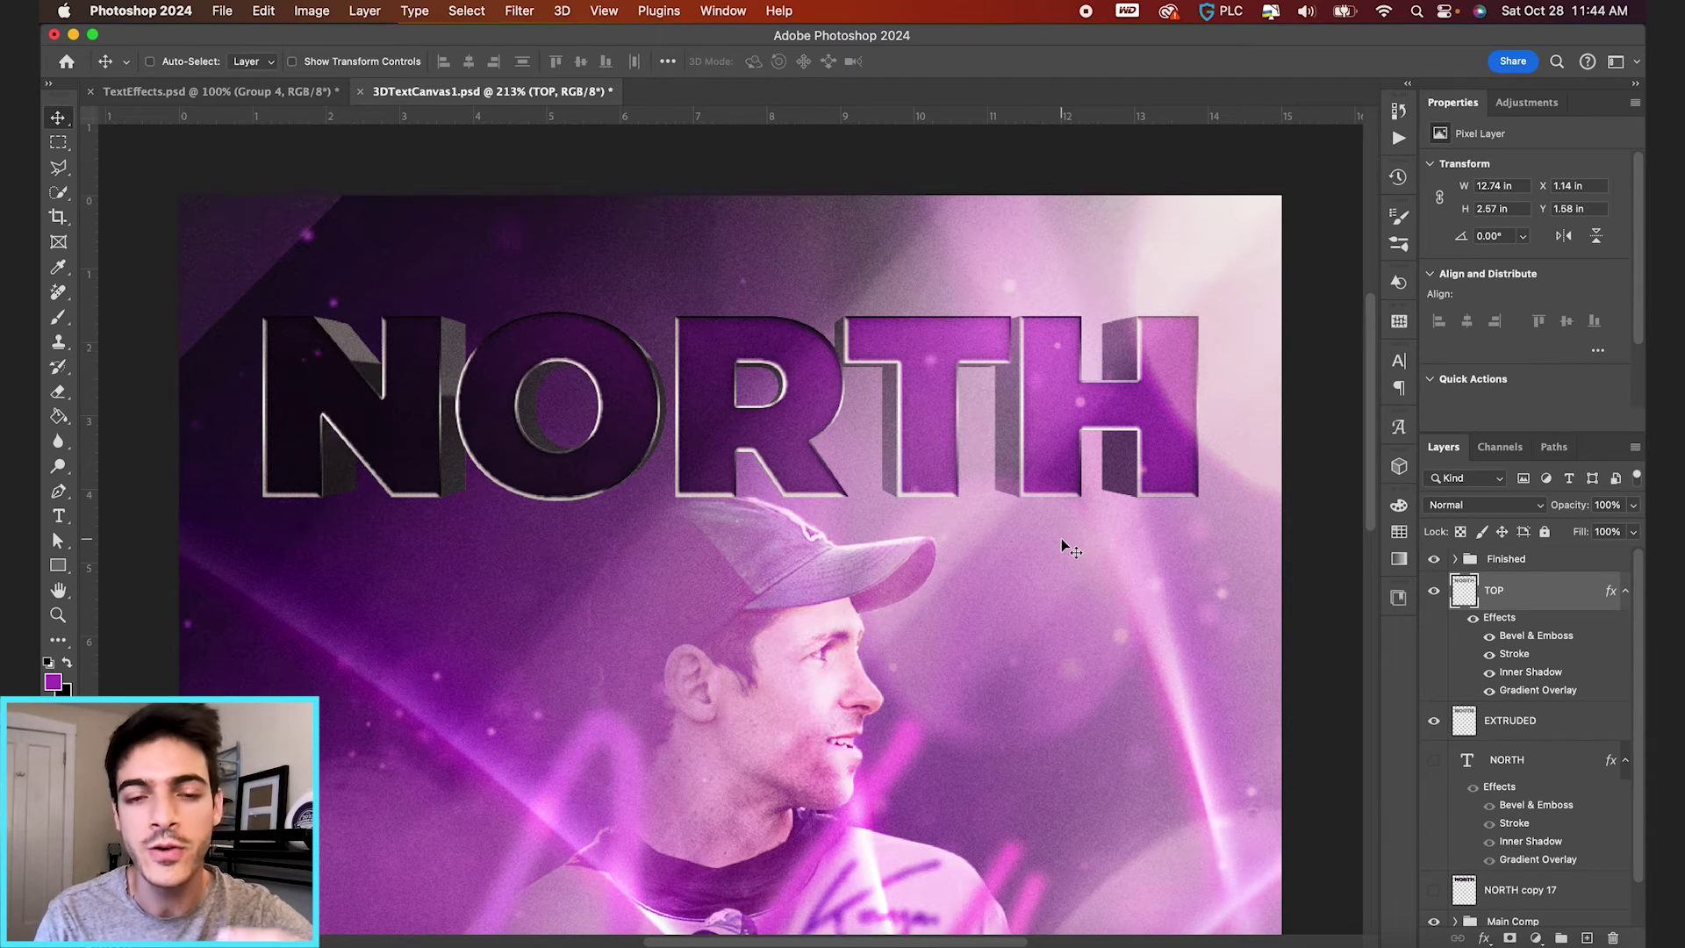
Toggle the Finished group's visibility to compare the poster
scroll(1061, 534, up, 5)
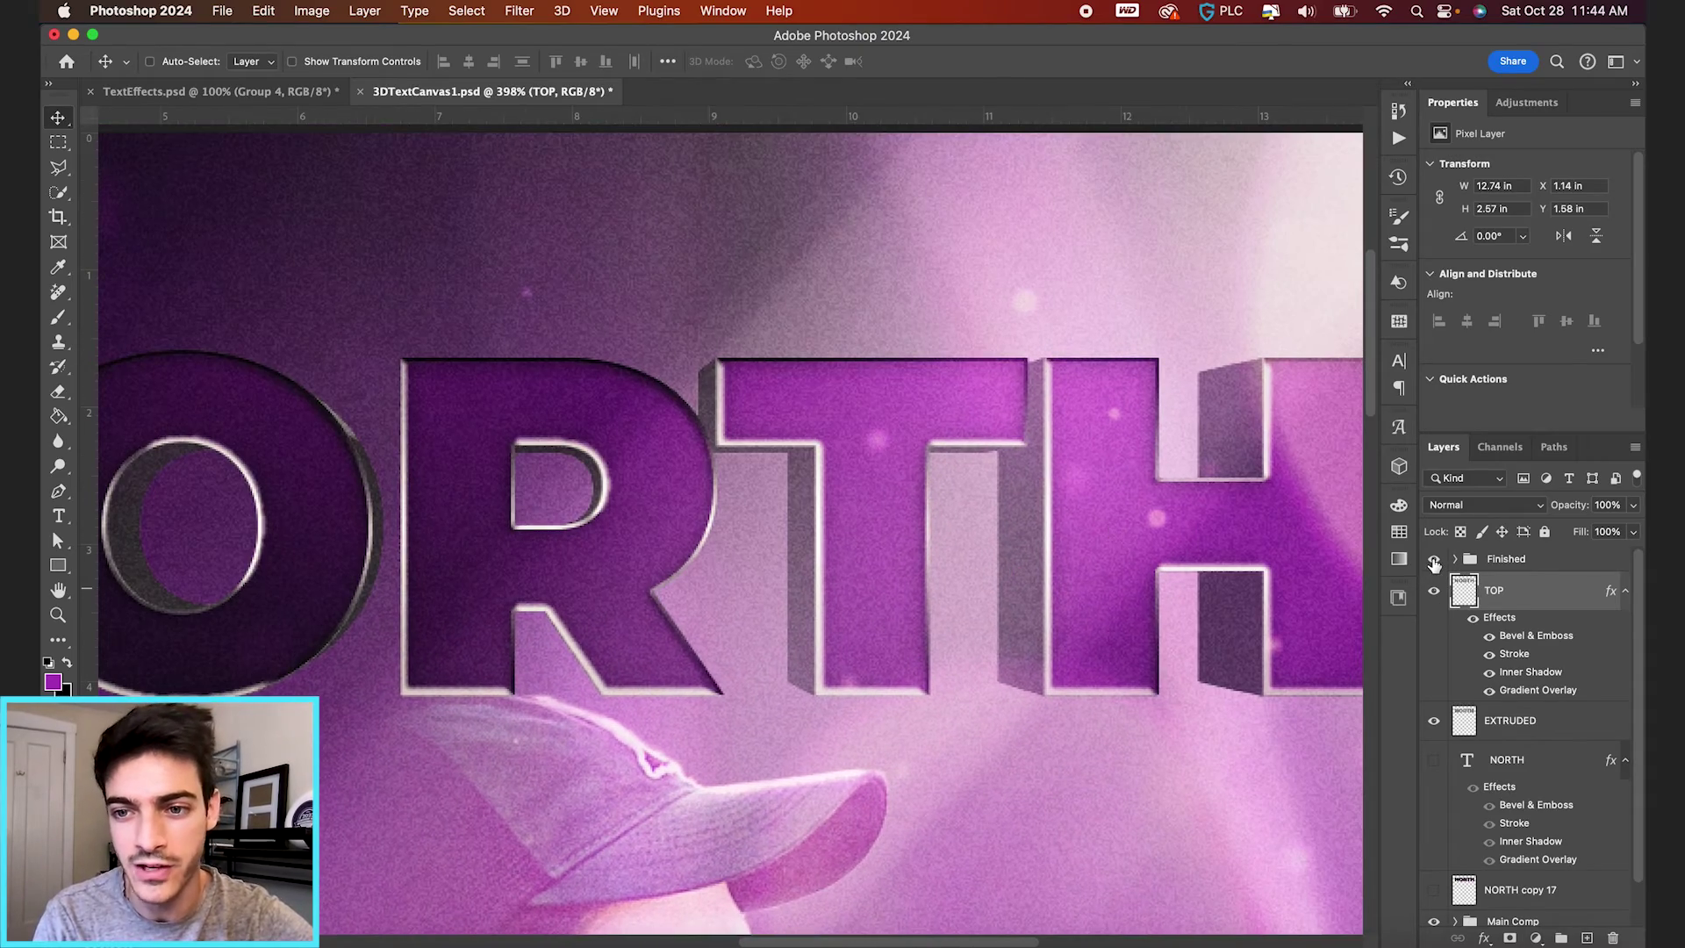
click(1434, 559)
click(1434, 559)
scroll(1083, 590, up, 2)
scroll(1115, 592, down, 5)
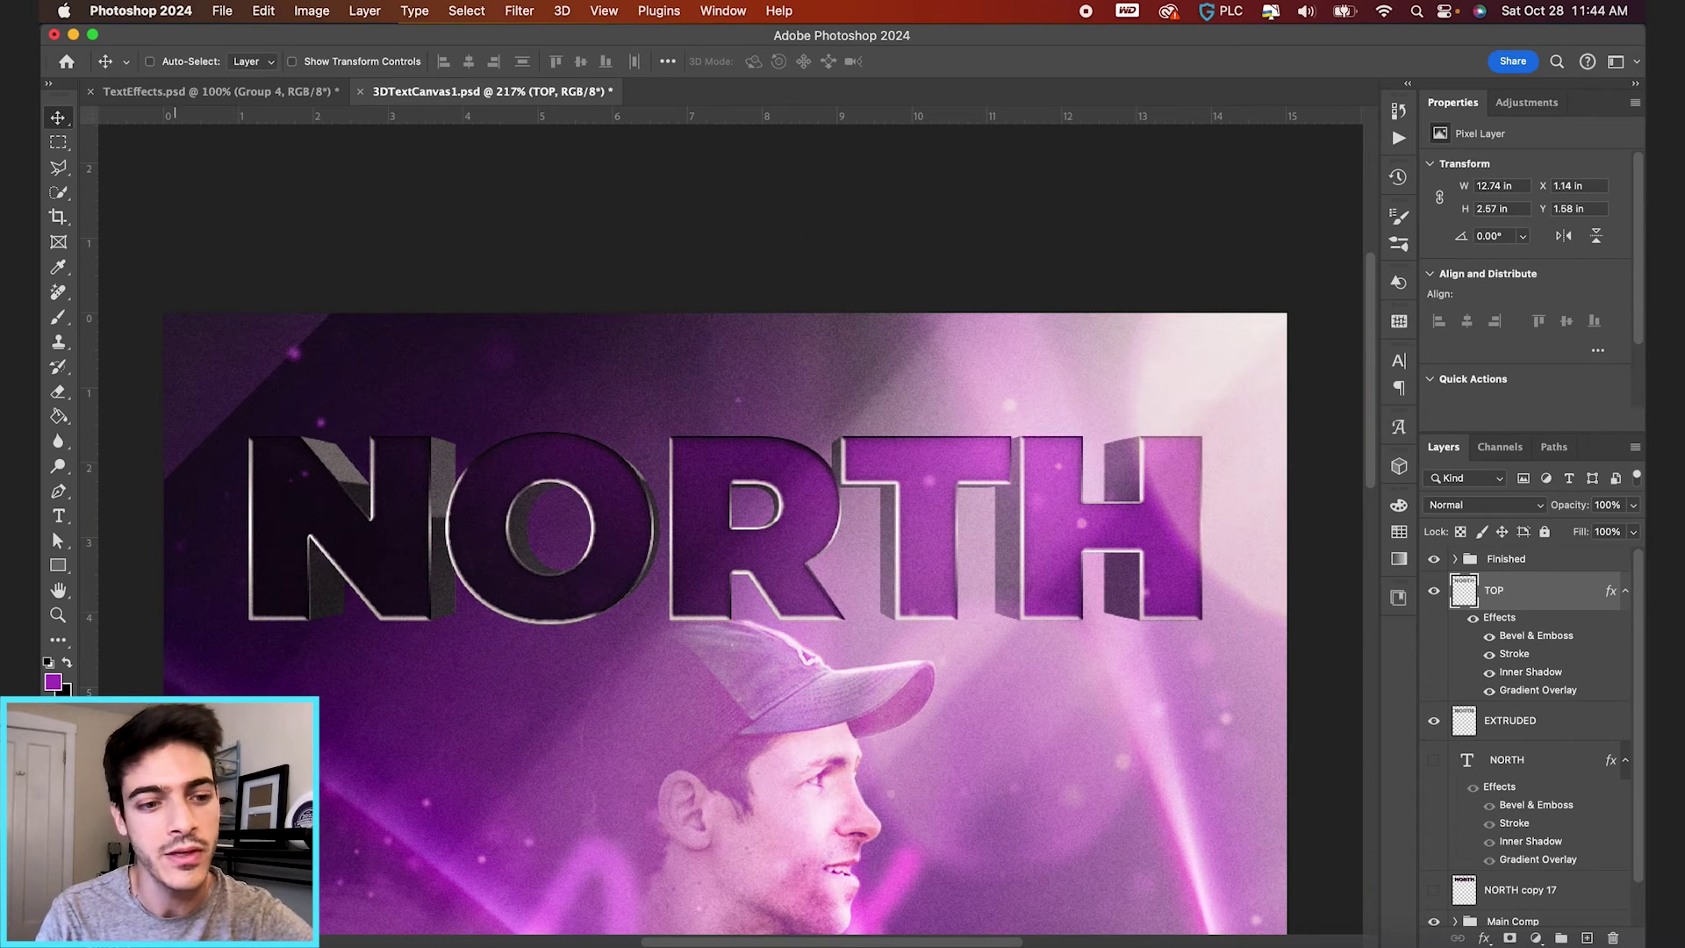
Place the back-of-sign texture photo into the poster and mask it to the TOP letters
key(super+Tab)
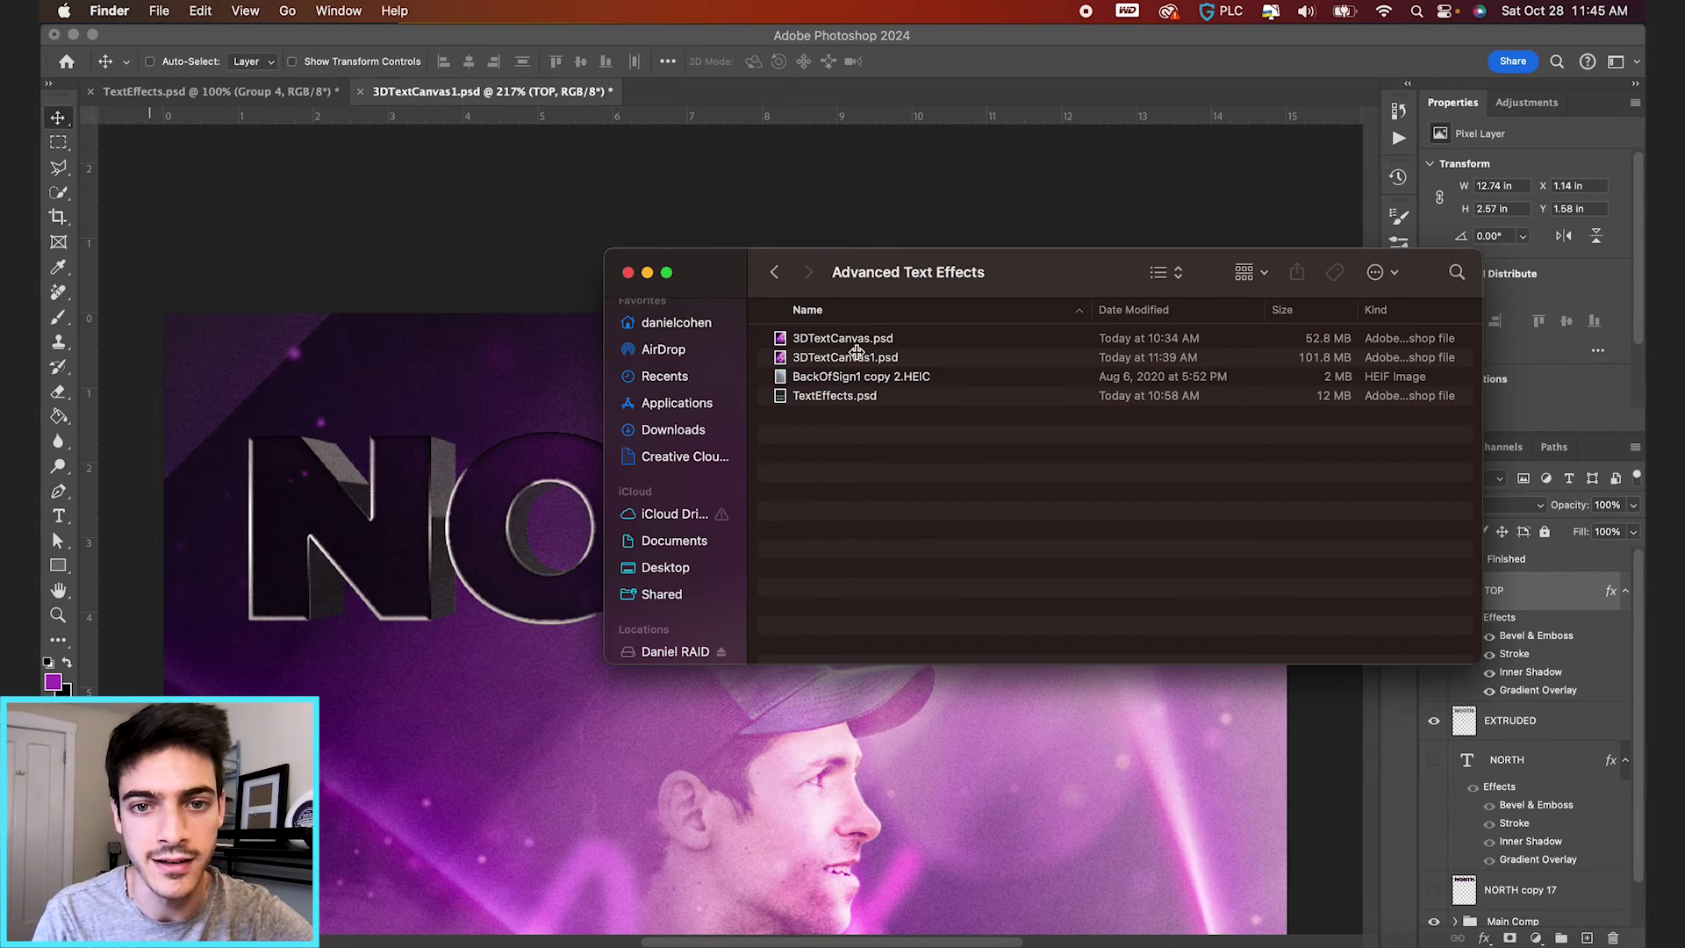
drag(833, 379, 541, 796)
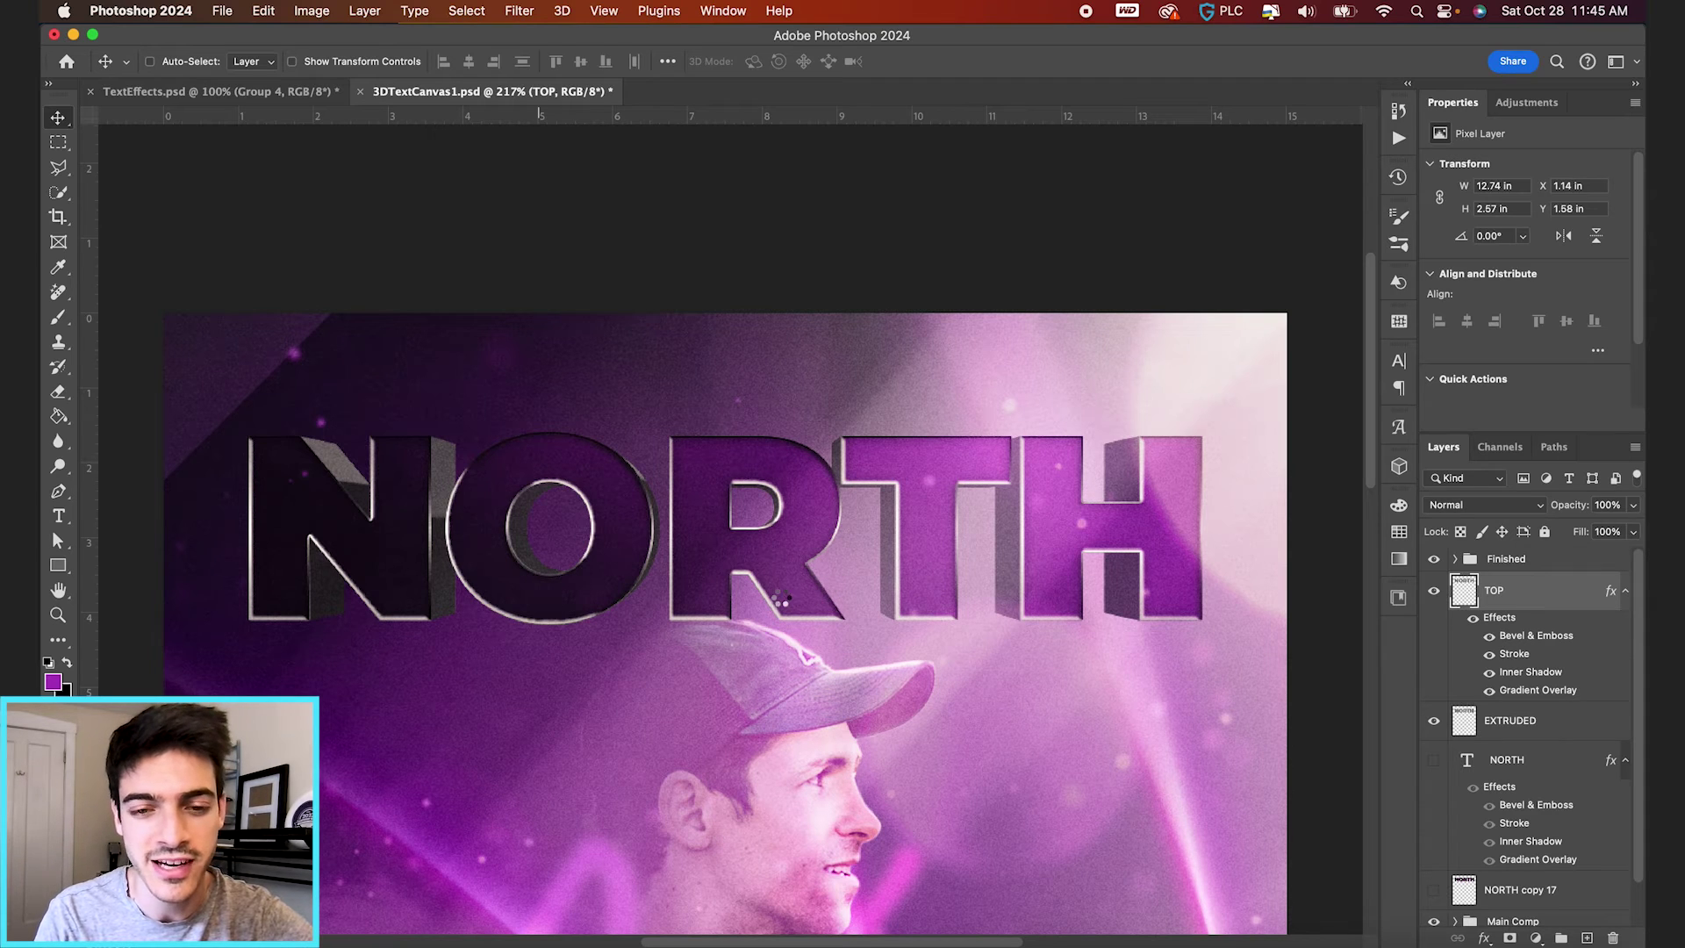
key(Return)
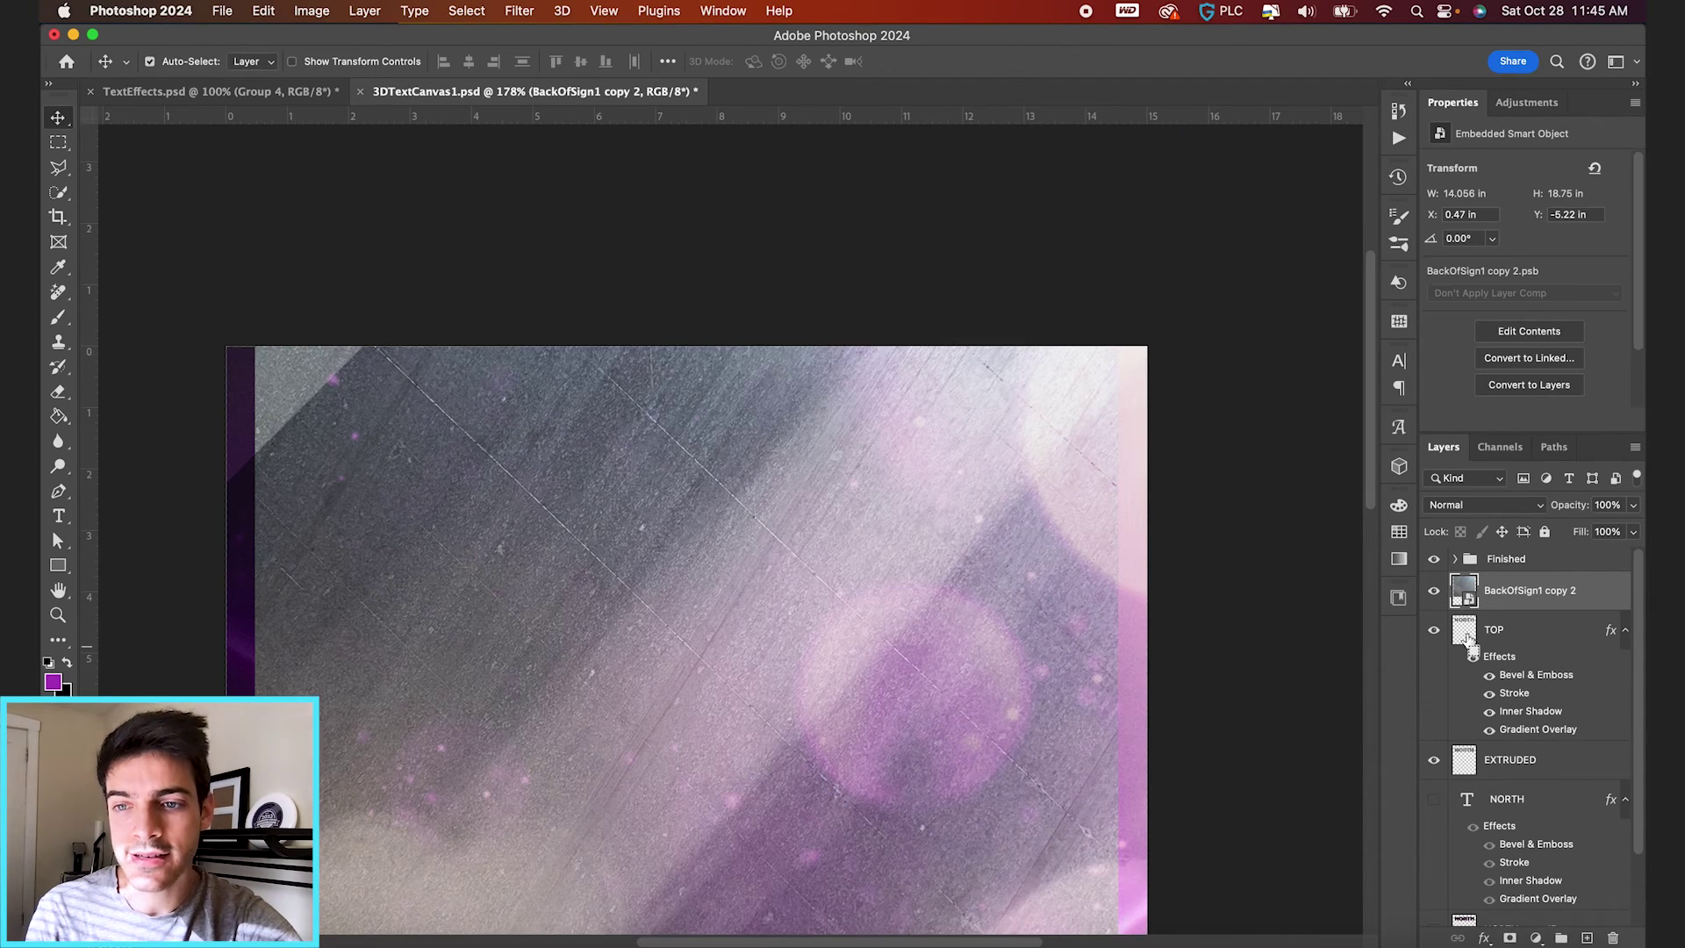
super+click(1468, 638)
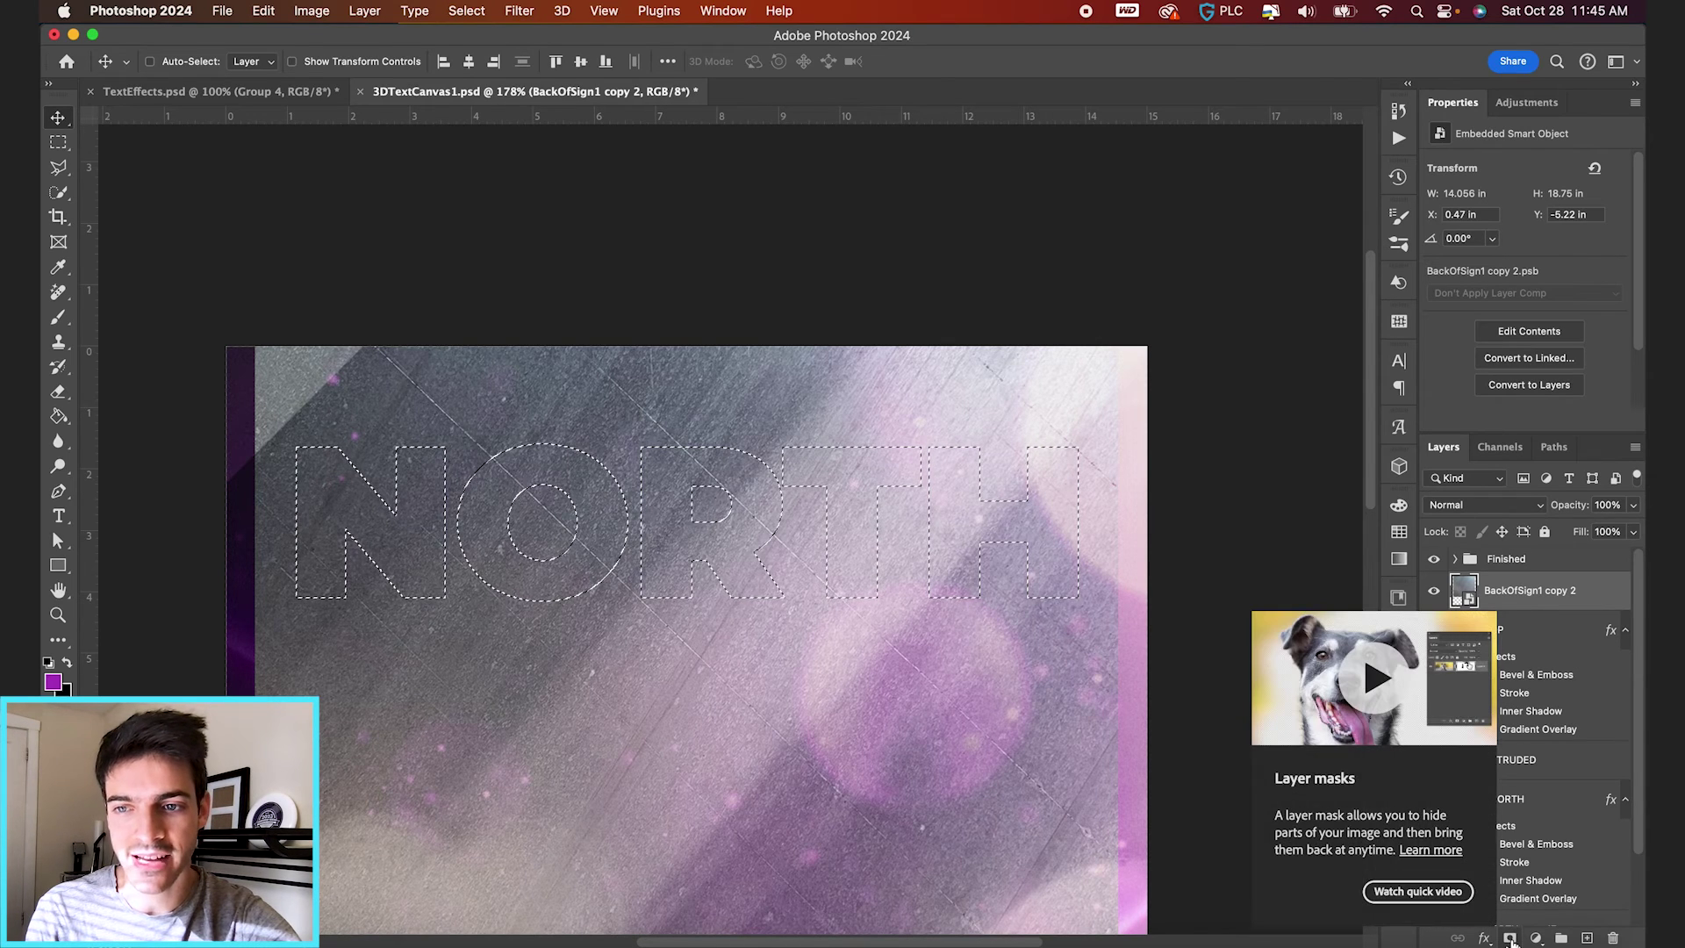
click(1510, 939)
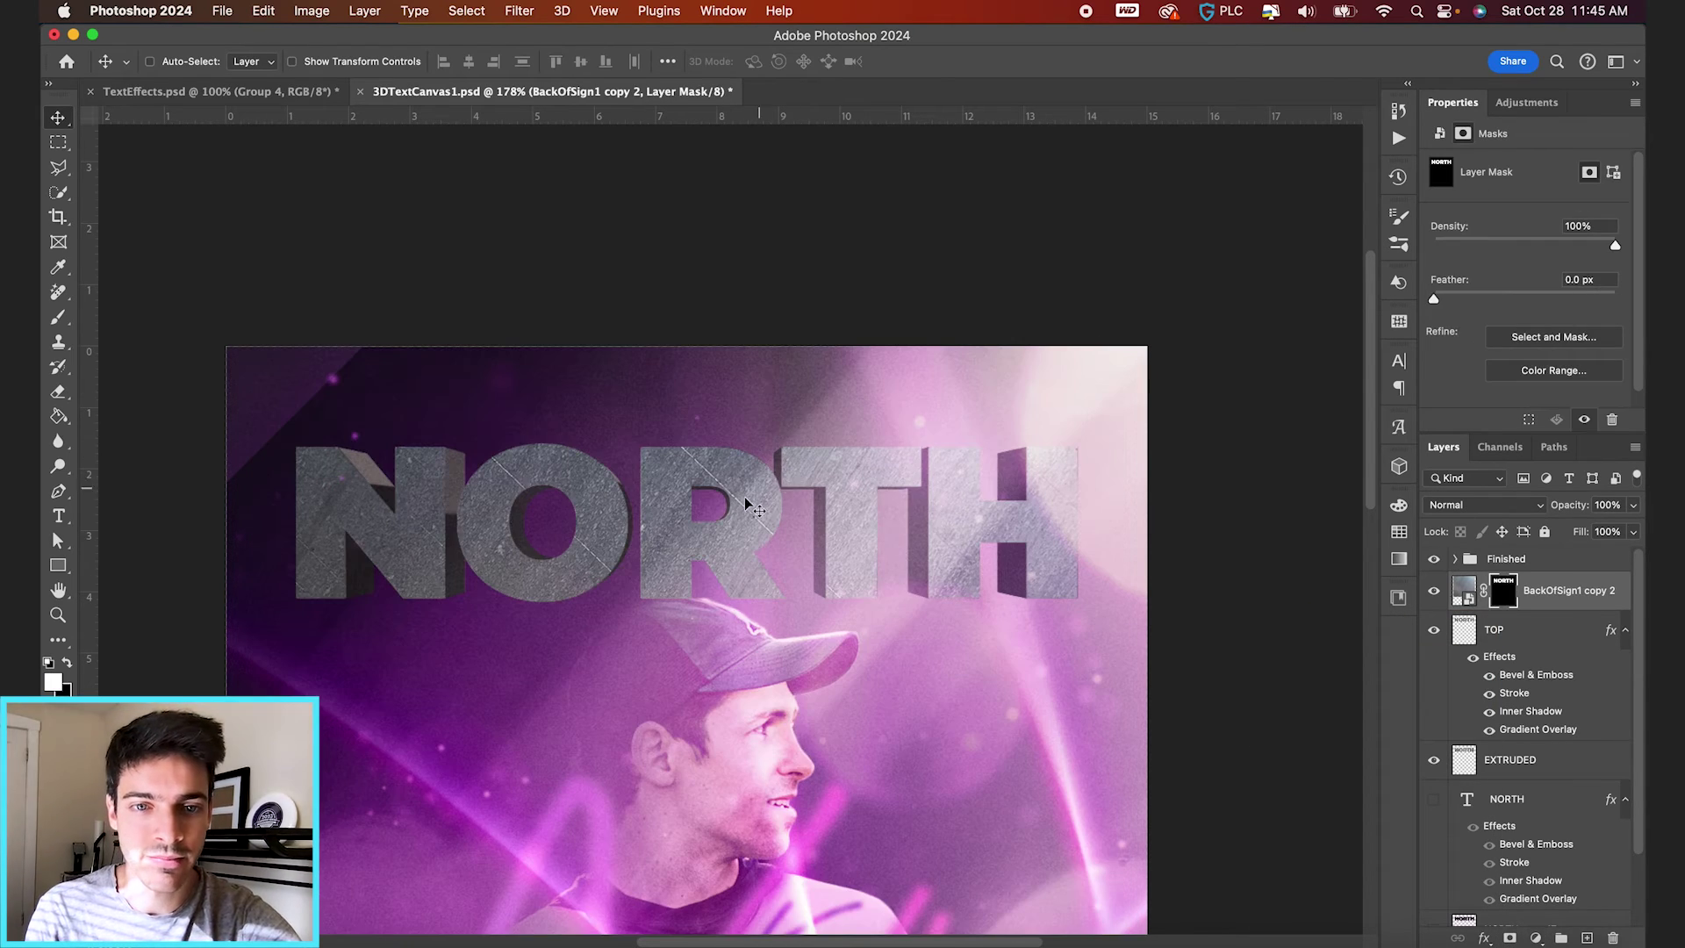
Set the BackOfSign1 copy 2 texture to Multiply at 66% opacity
scroll(745, 488, up, 3)
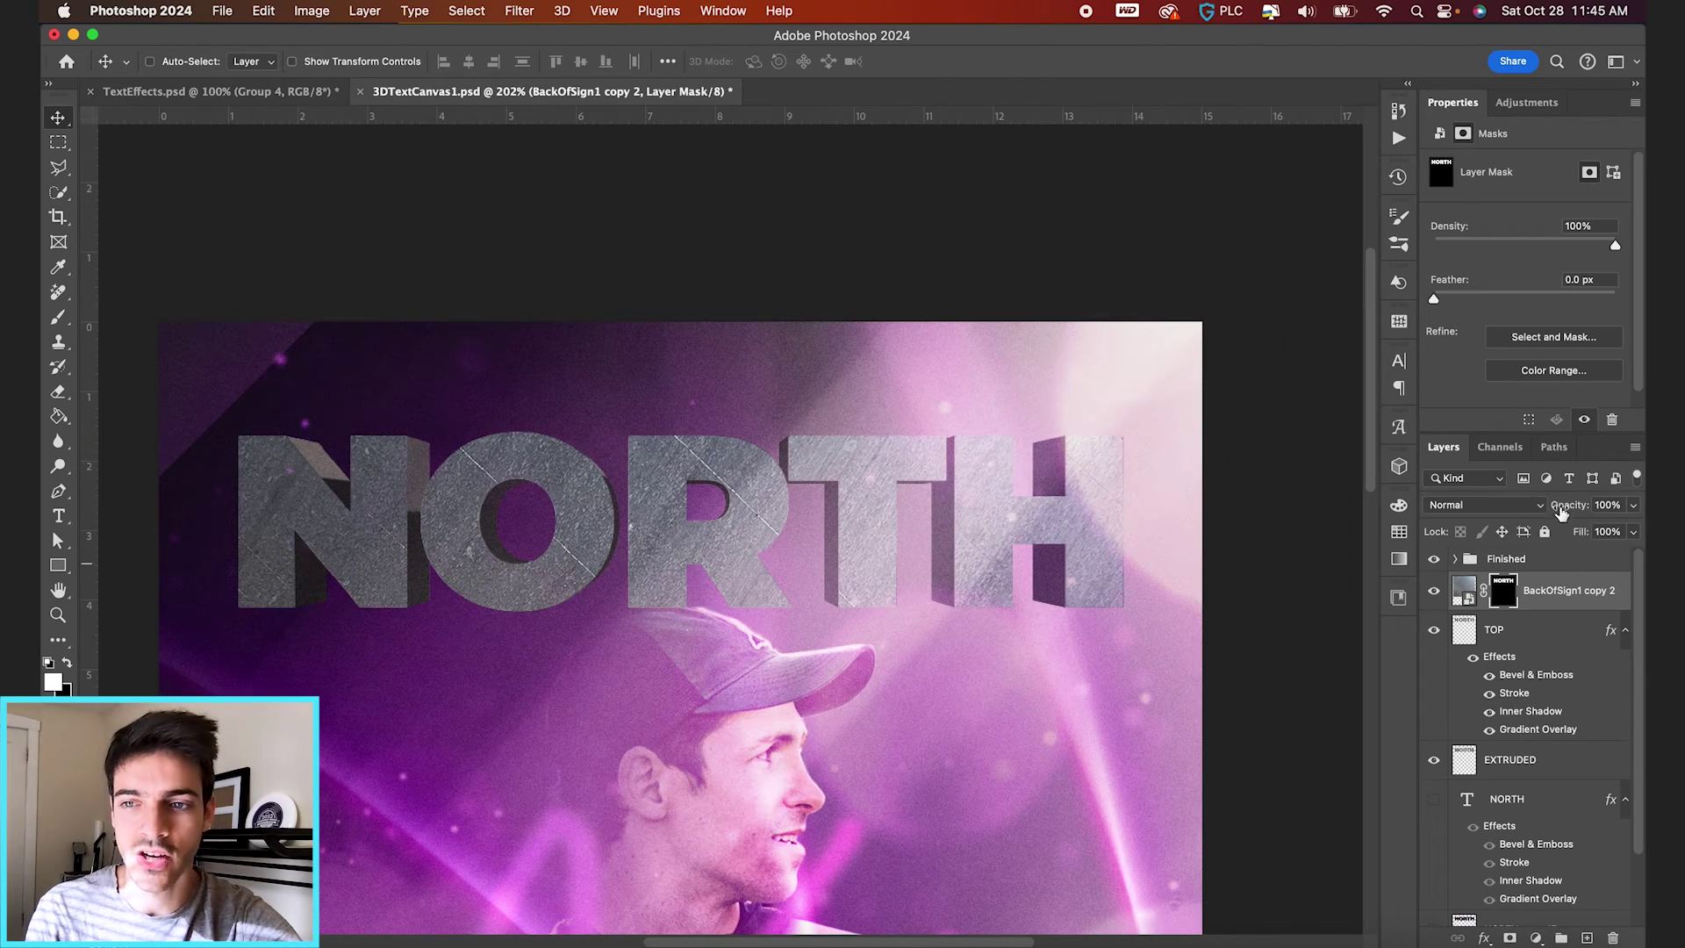
drag(1561, 514, 1509, 514)
click(1506, 507)
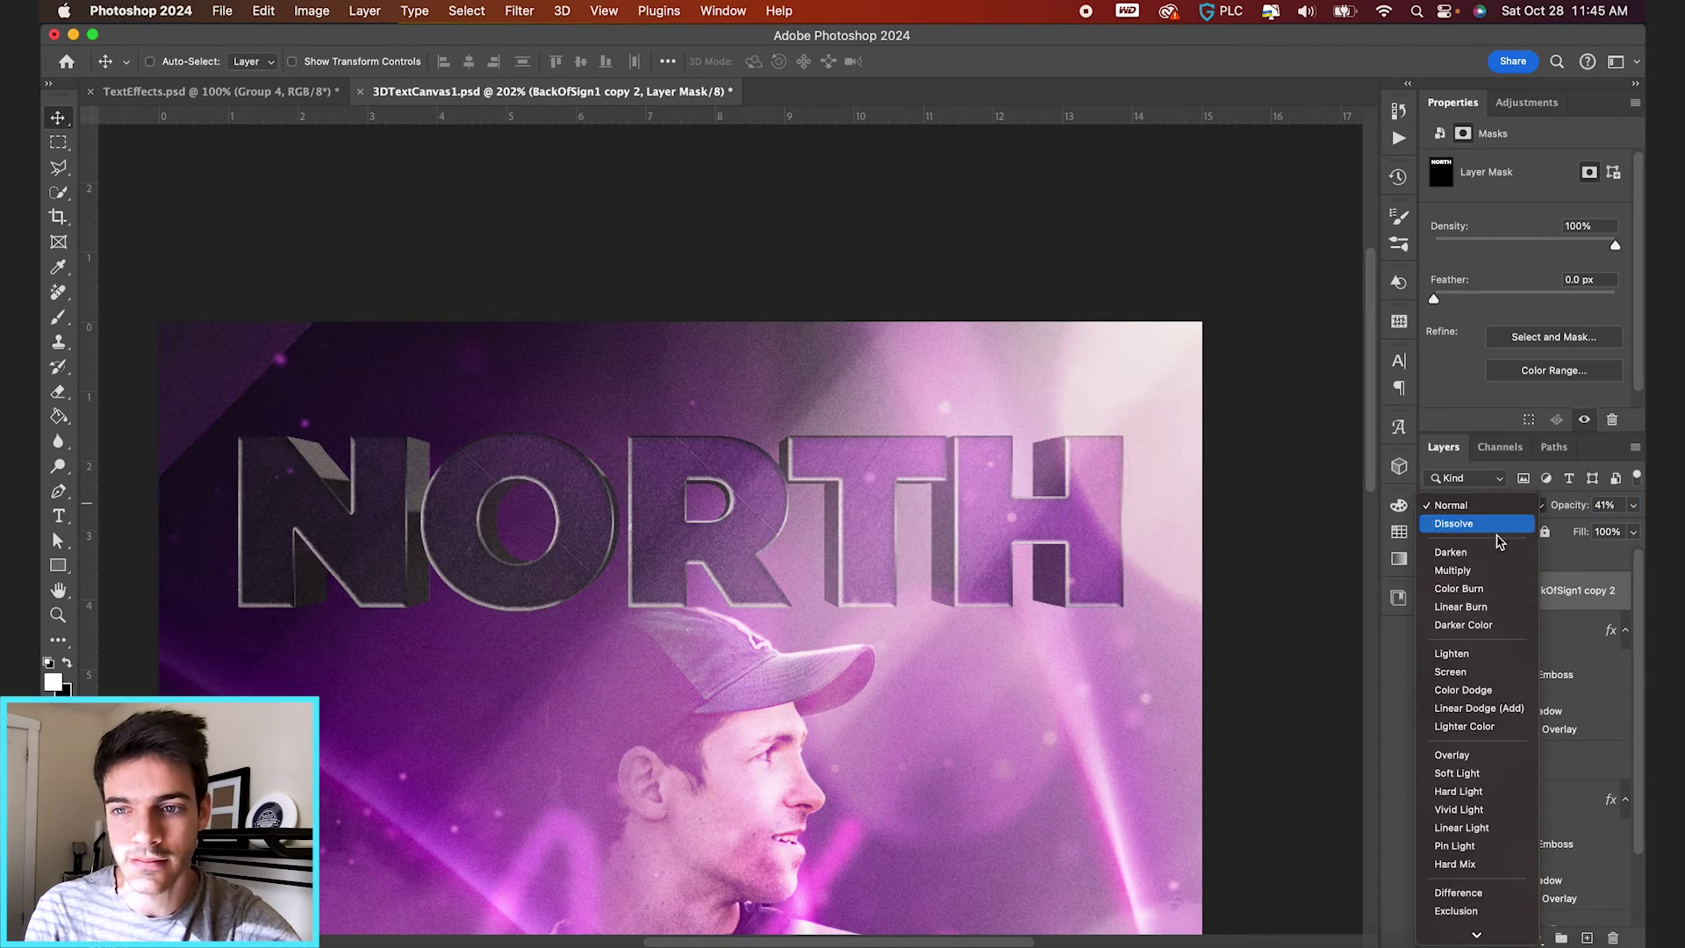
click(1453, 571)
drag(1584, 509, 1590, 510)
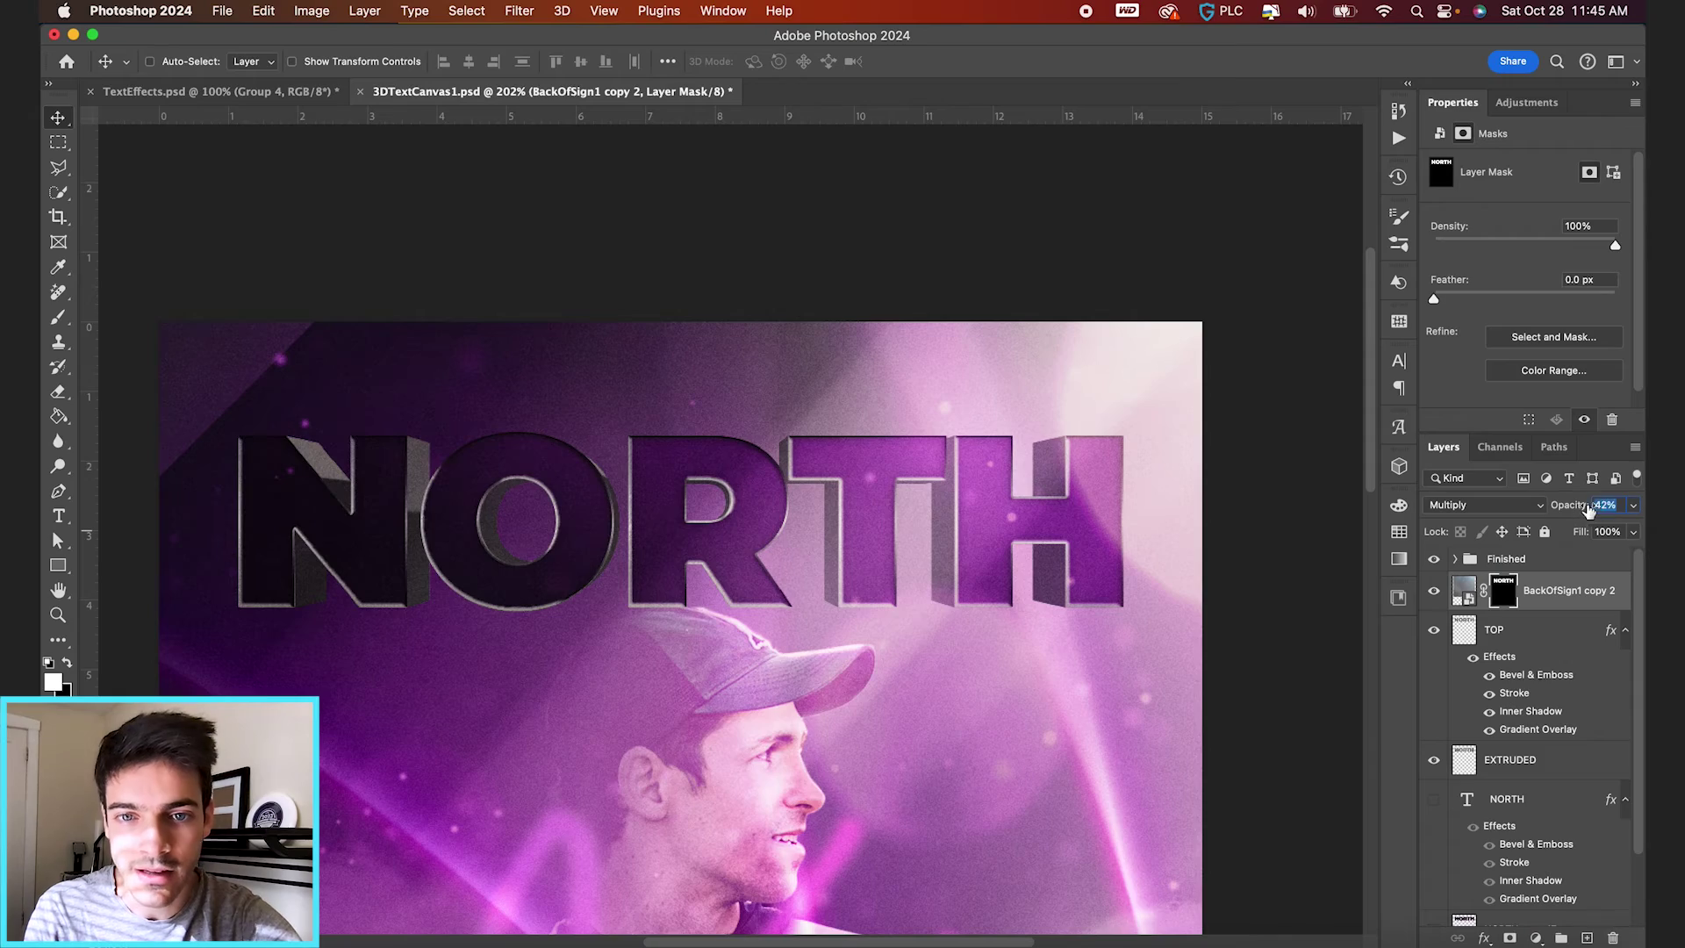
text(66)
scroll(1079, 483, up, 5)
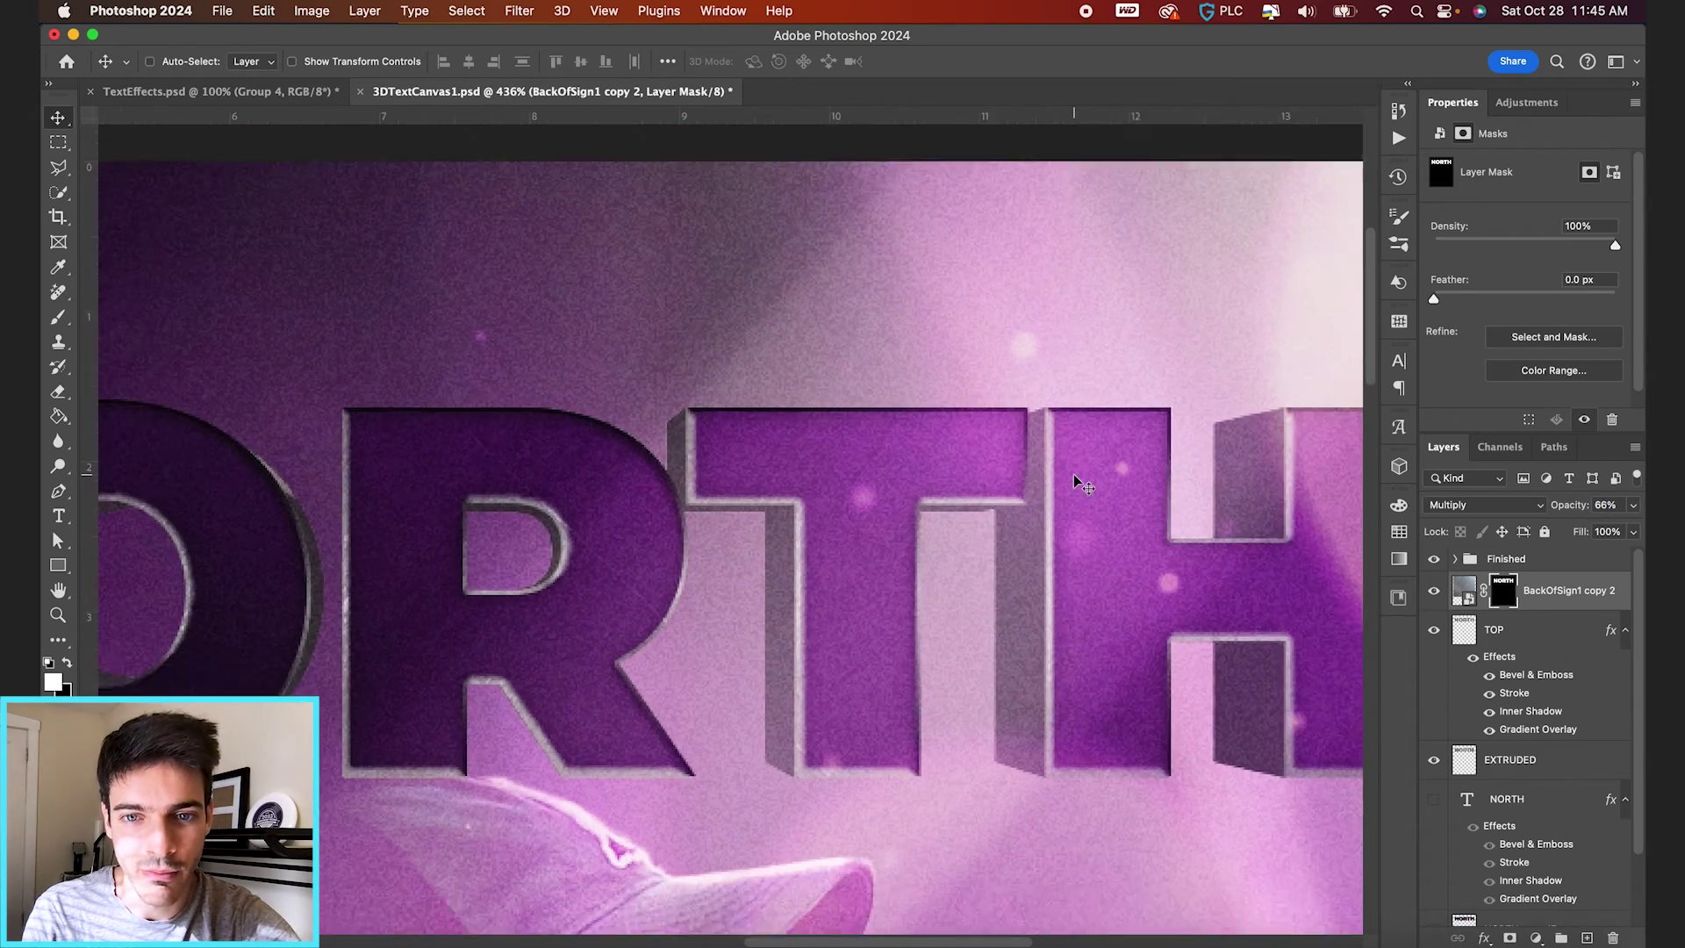
scroll(1080, 483, down, 1)
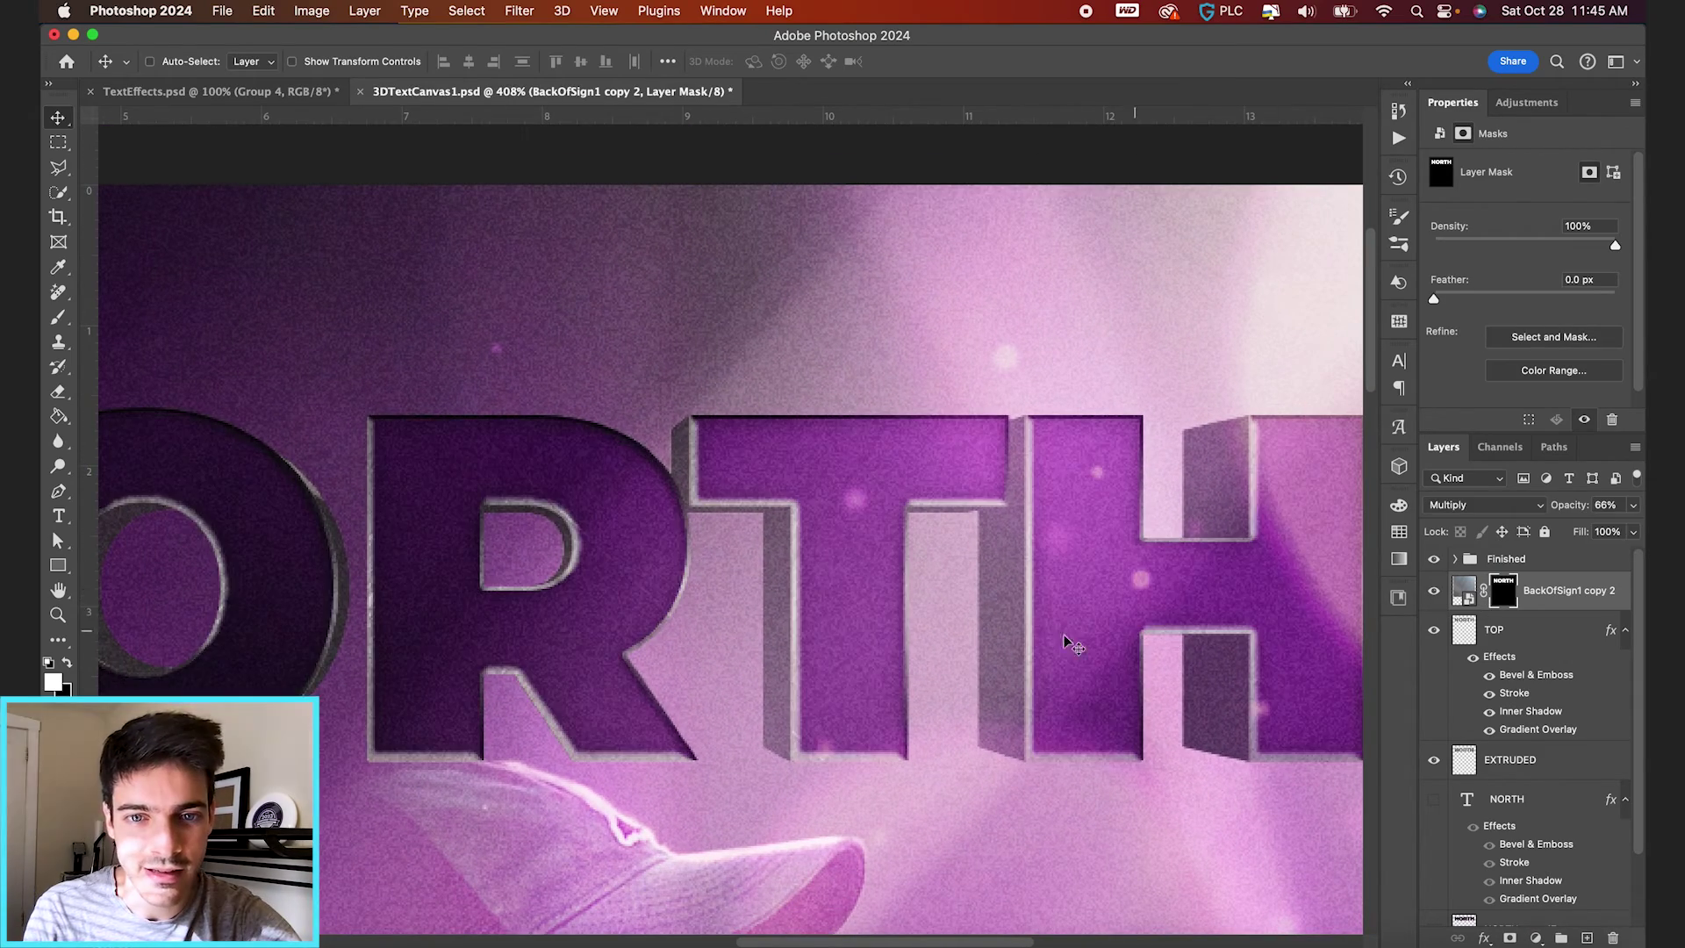
scroll(1072, 645, down, 6)
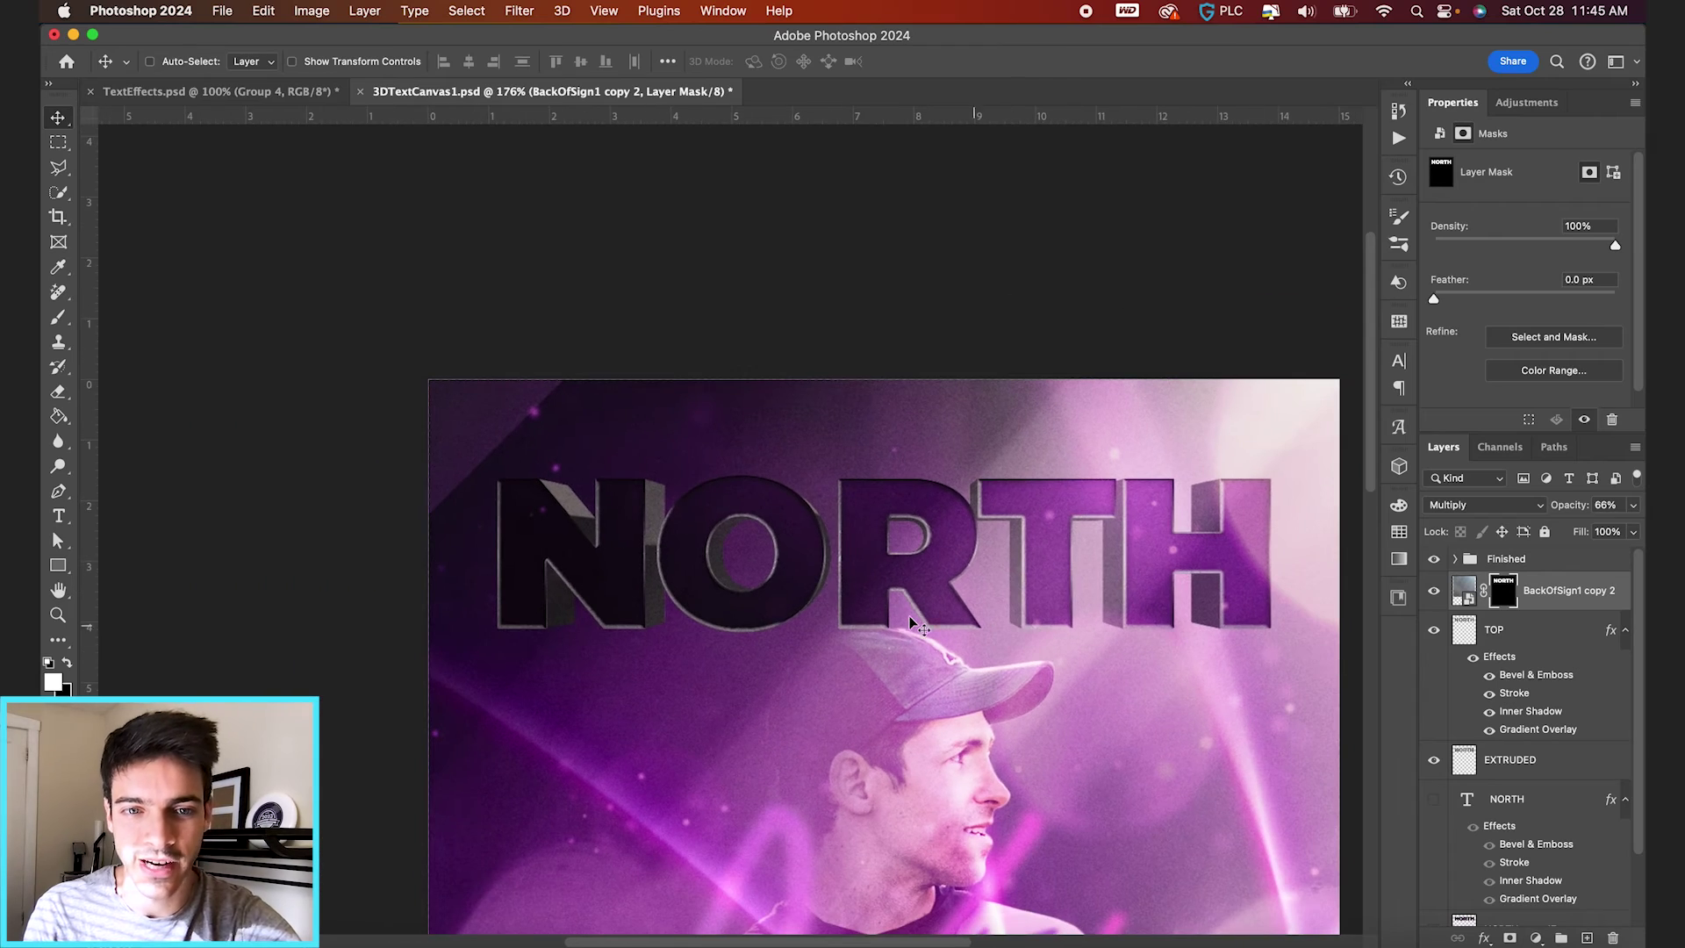
scroll(913, 625, up, 4)
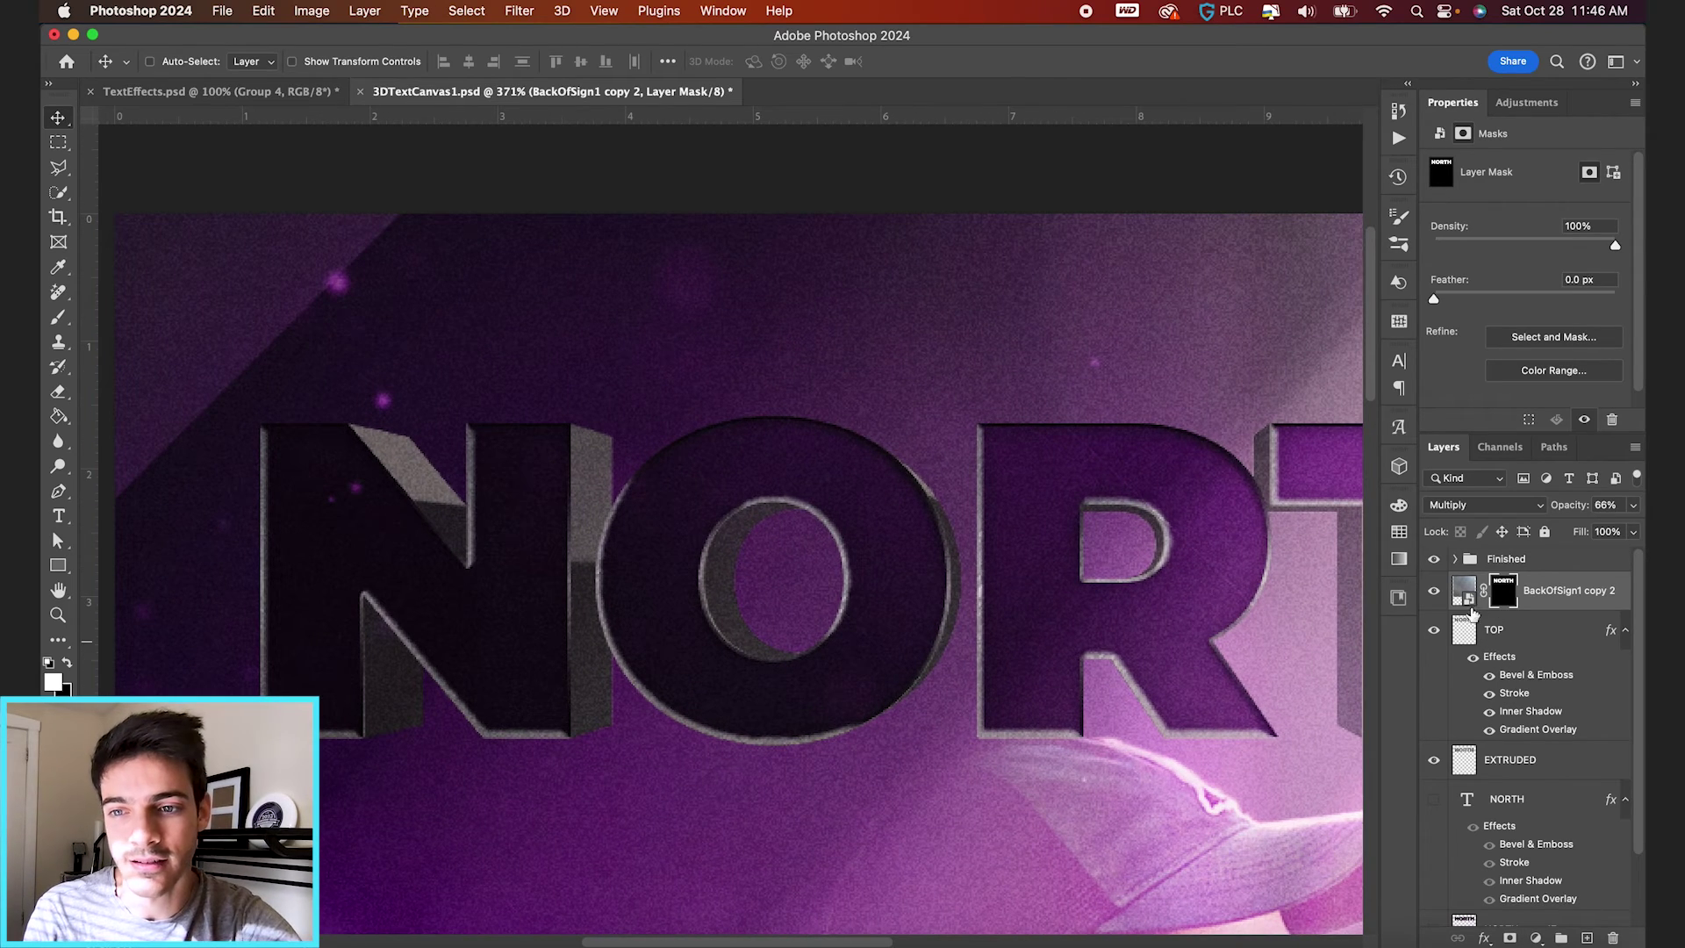
Duplicate the texture below TOP, re-mask it to the EXTRUDED letter shapes, and set 100% opacity
drag(1467, 600, 1505, 770)
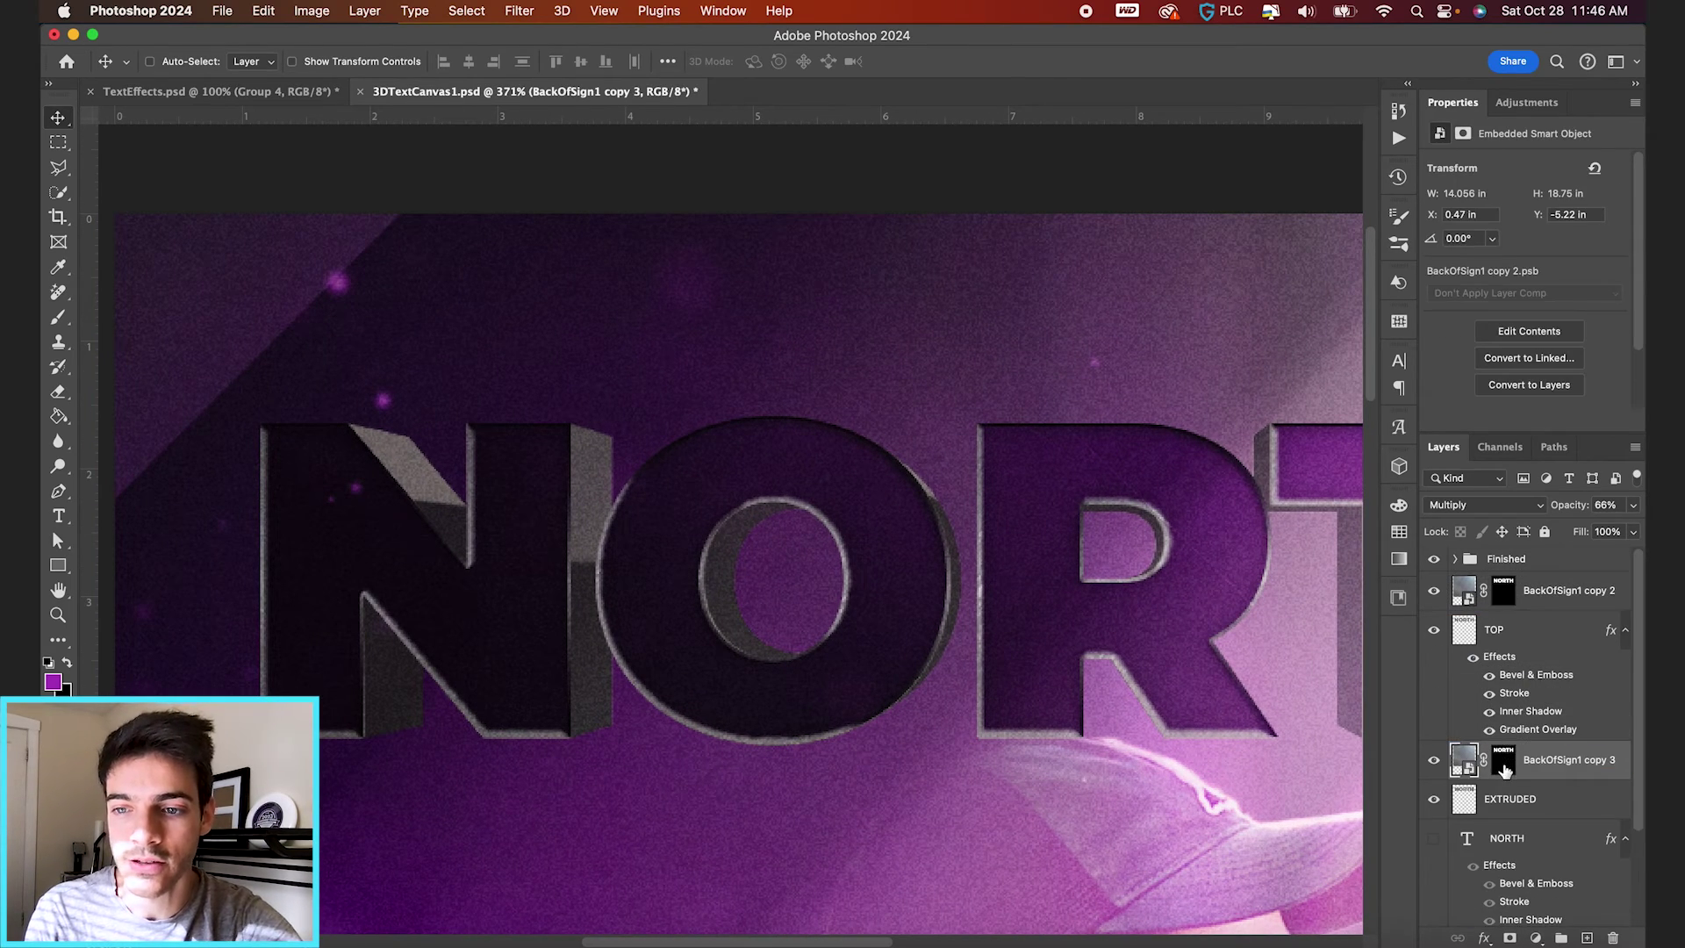
right_click(1504, 764)
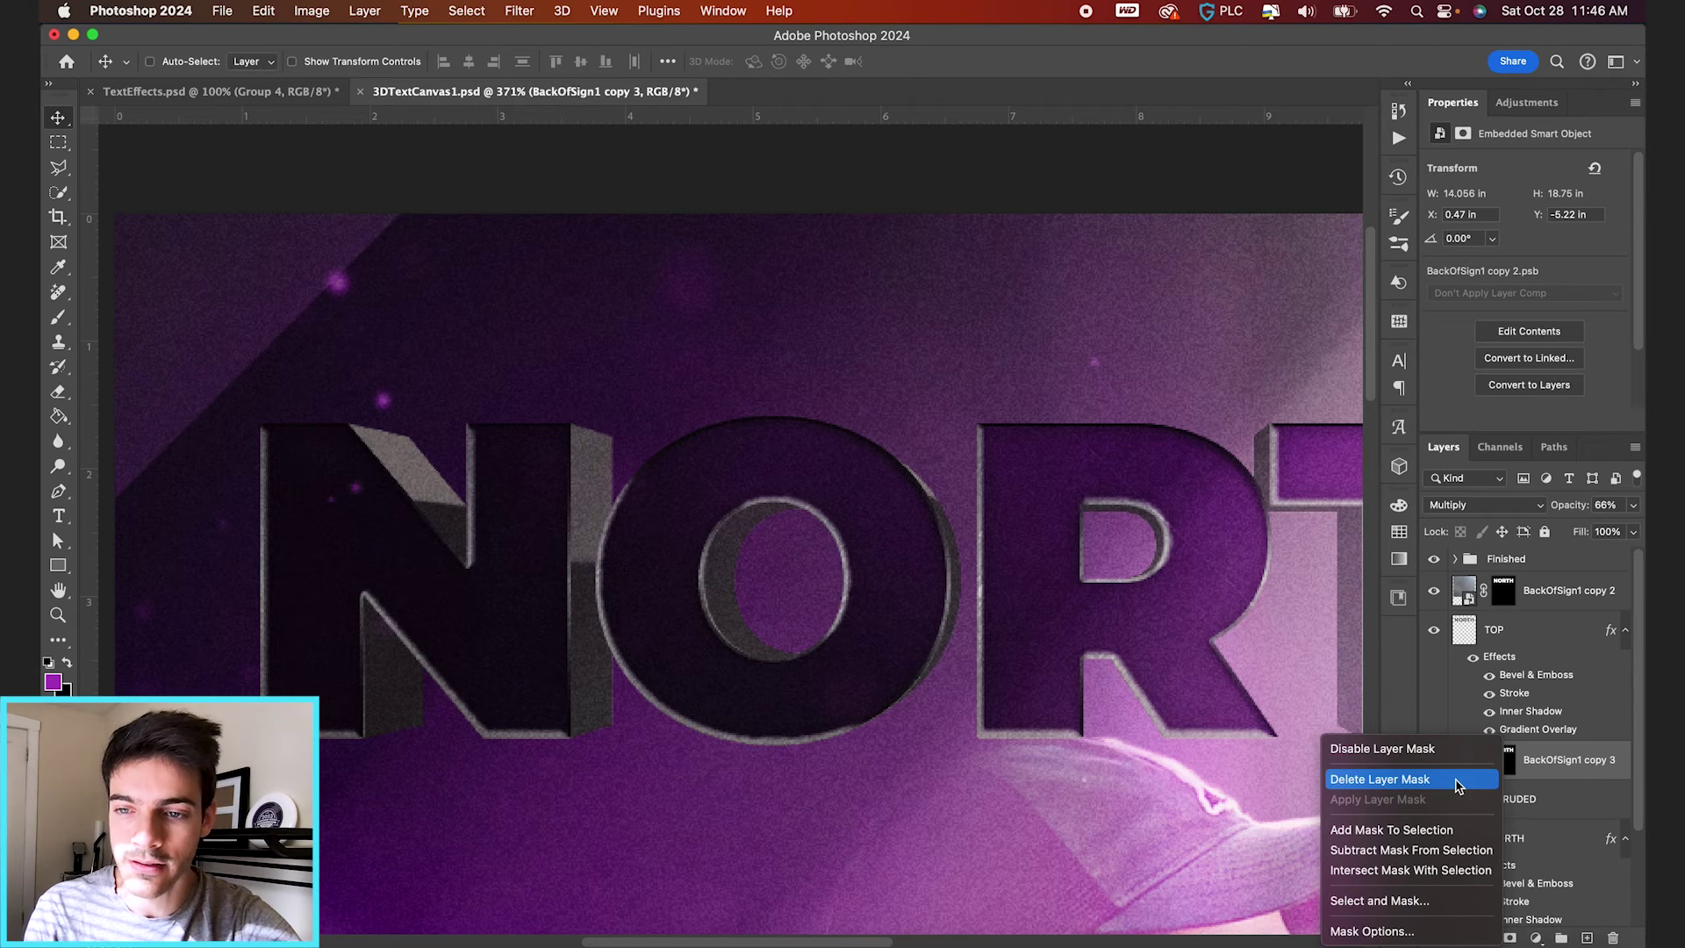
click(1492, 779)
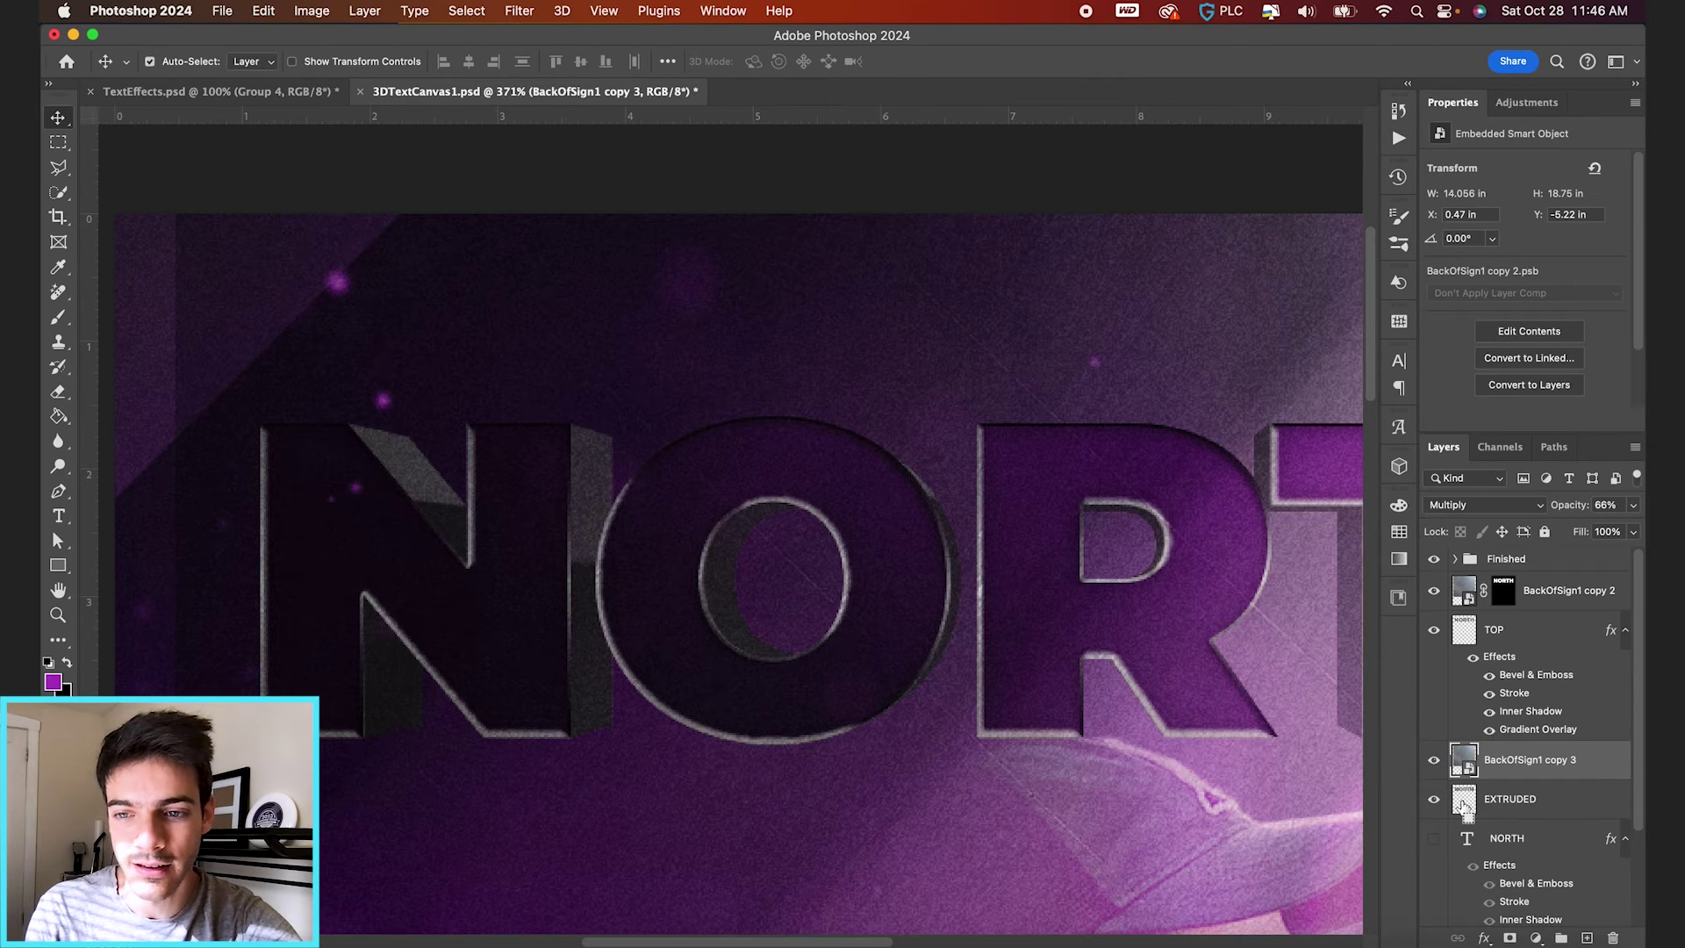
super+click(1471, 804)
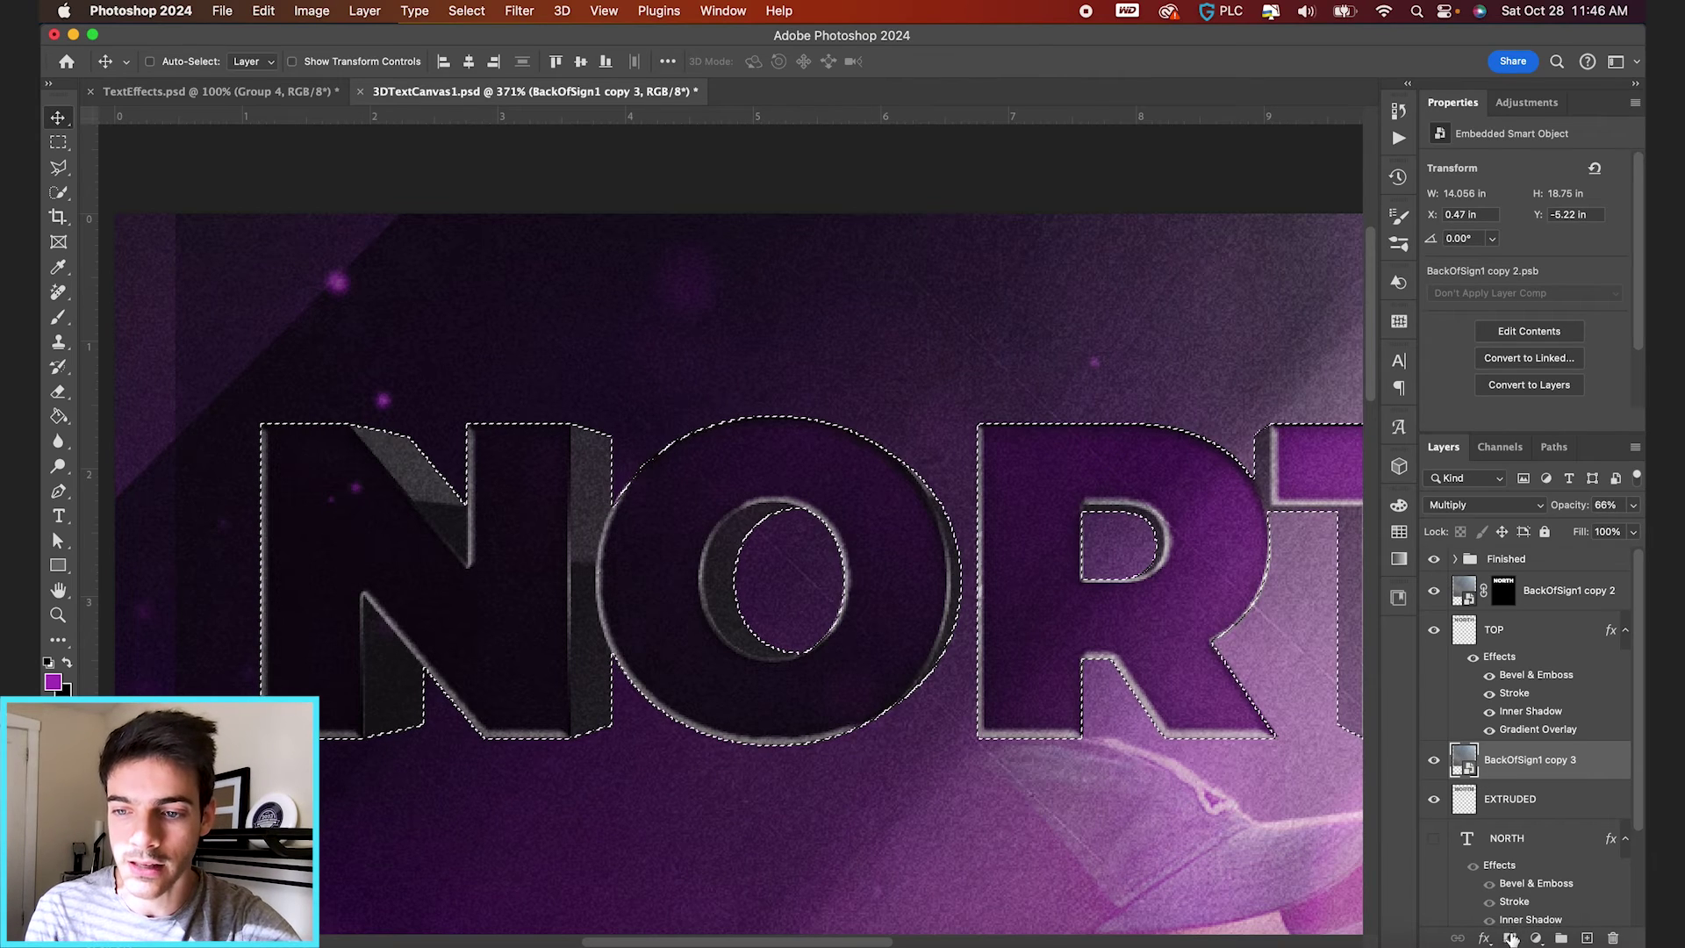
click(1510, 938)
click(1466, 764)
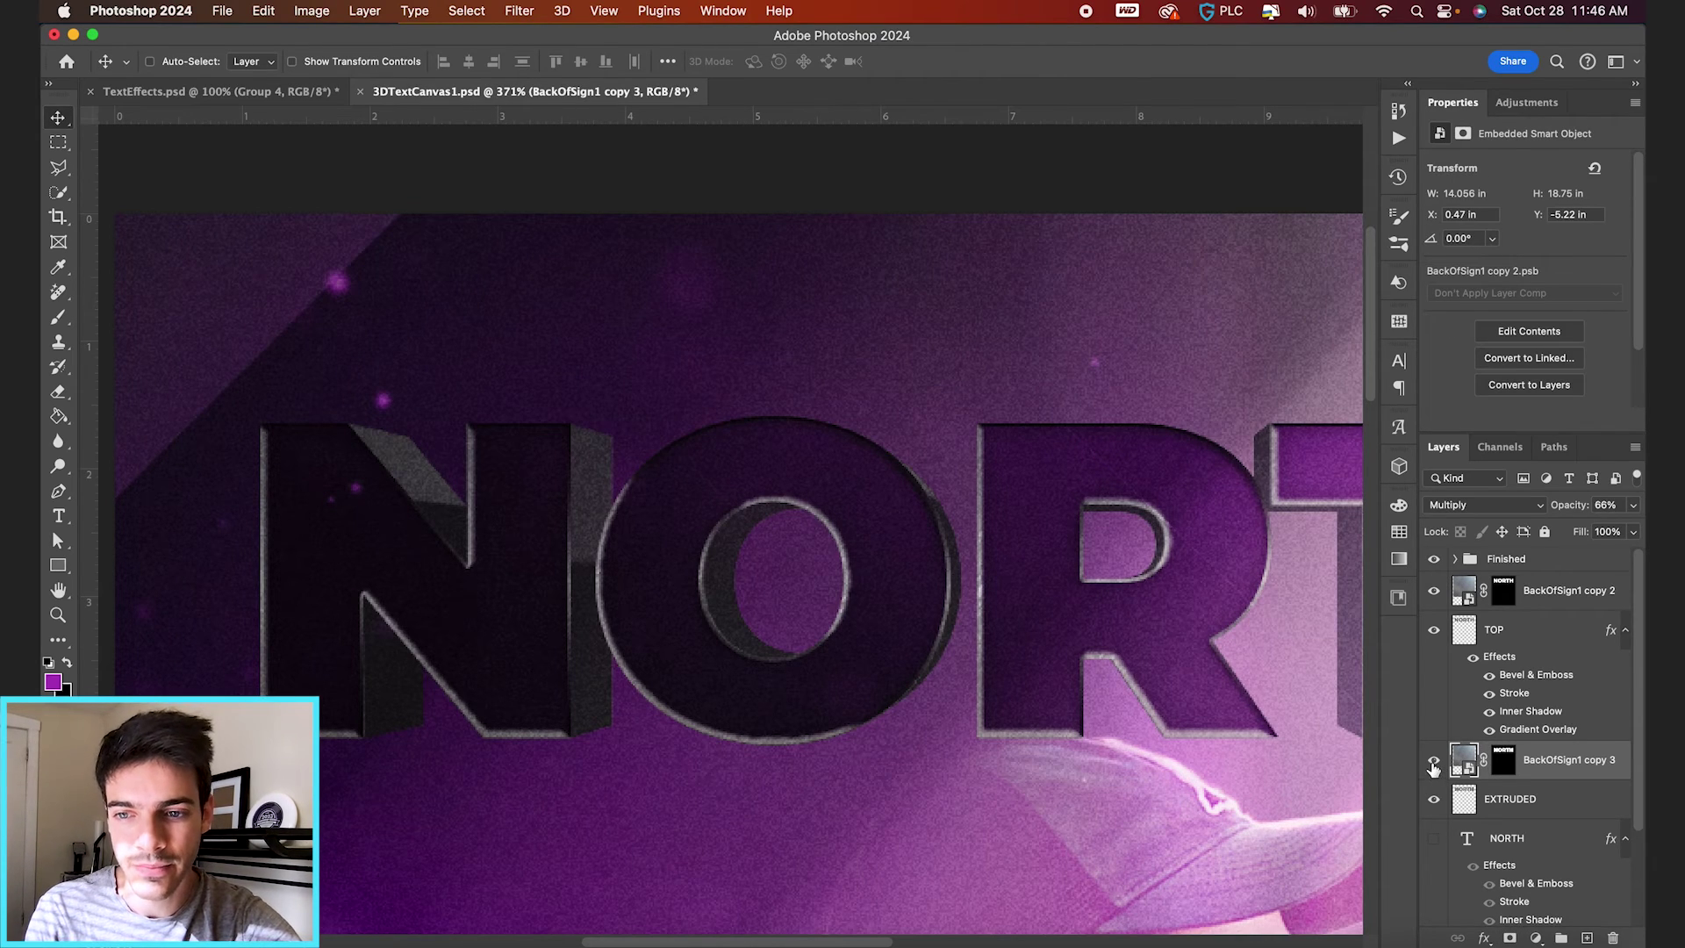
key(0)
scroll(518, 553, down, 5)
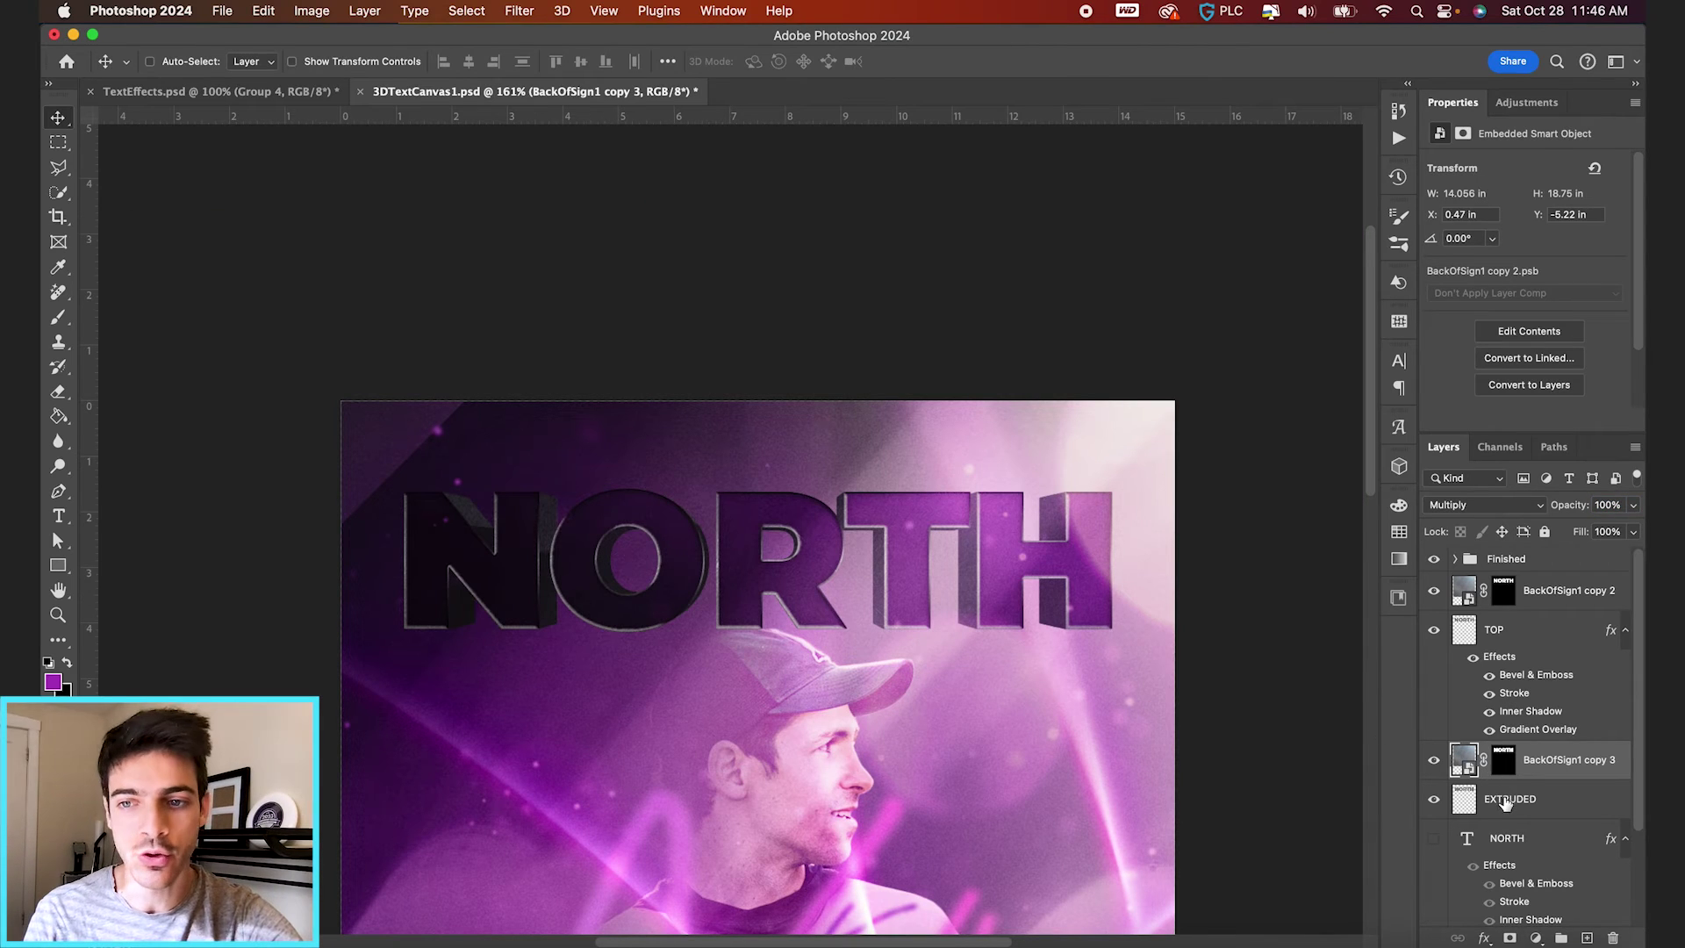
click(1505, 799)
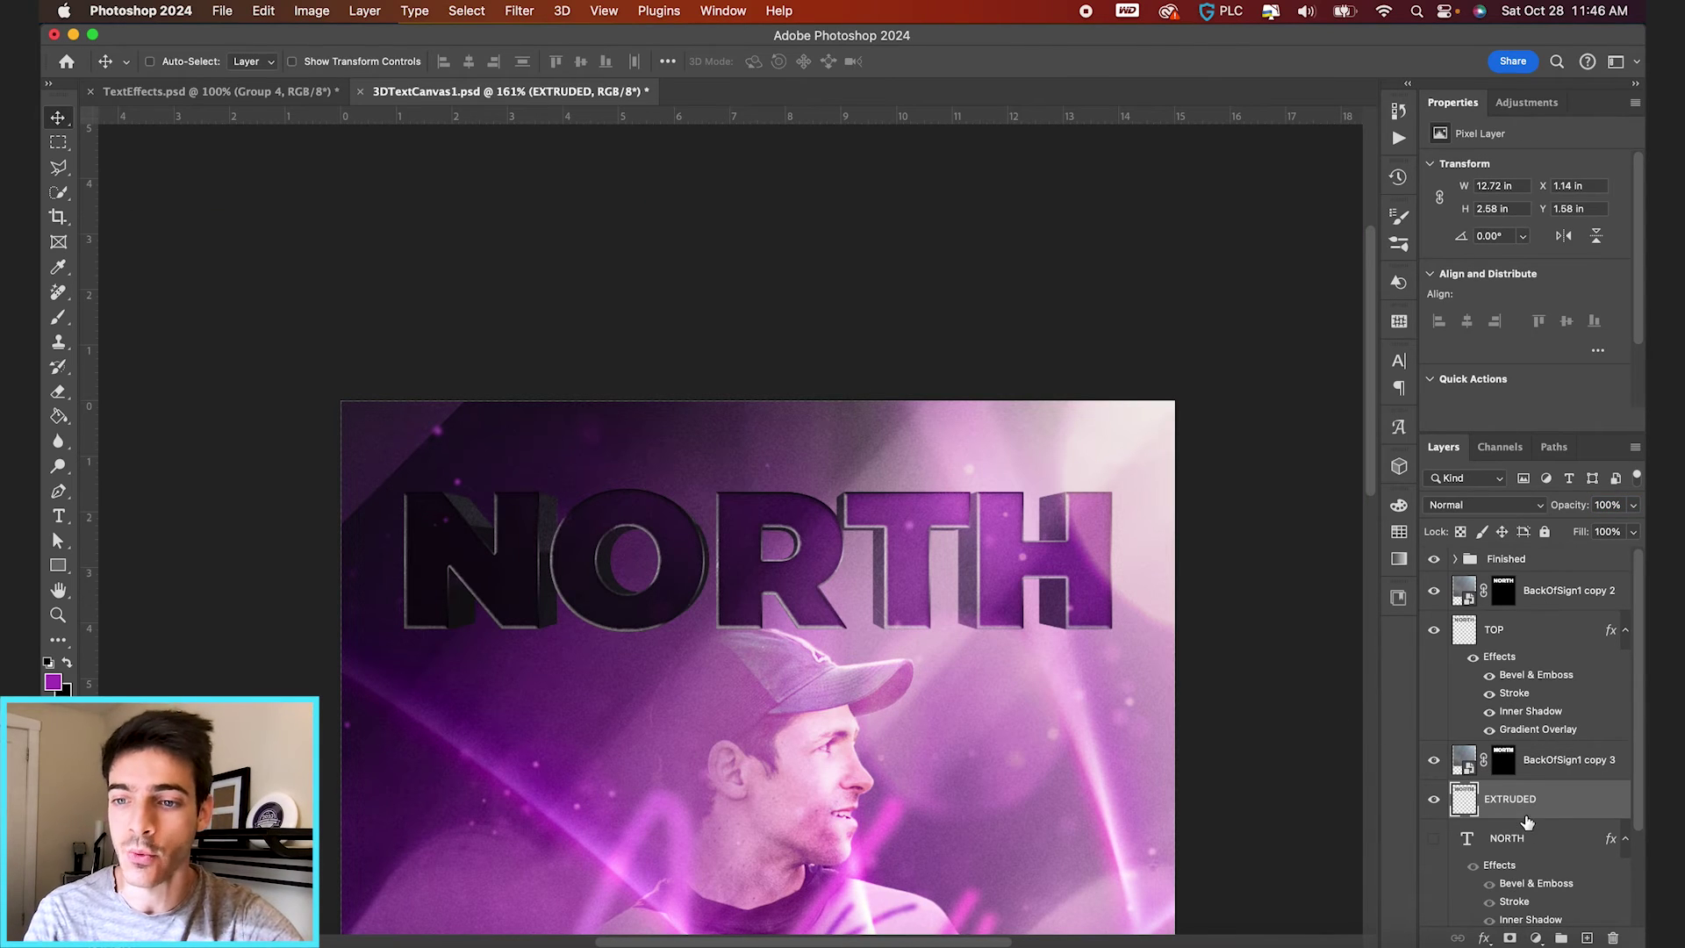
Group the NORTH layers into Group 22 and clip a Curves layer raising input 88 to 177
shift+click(1546, 597)
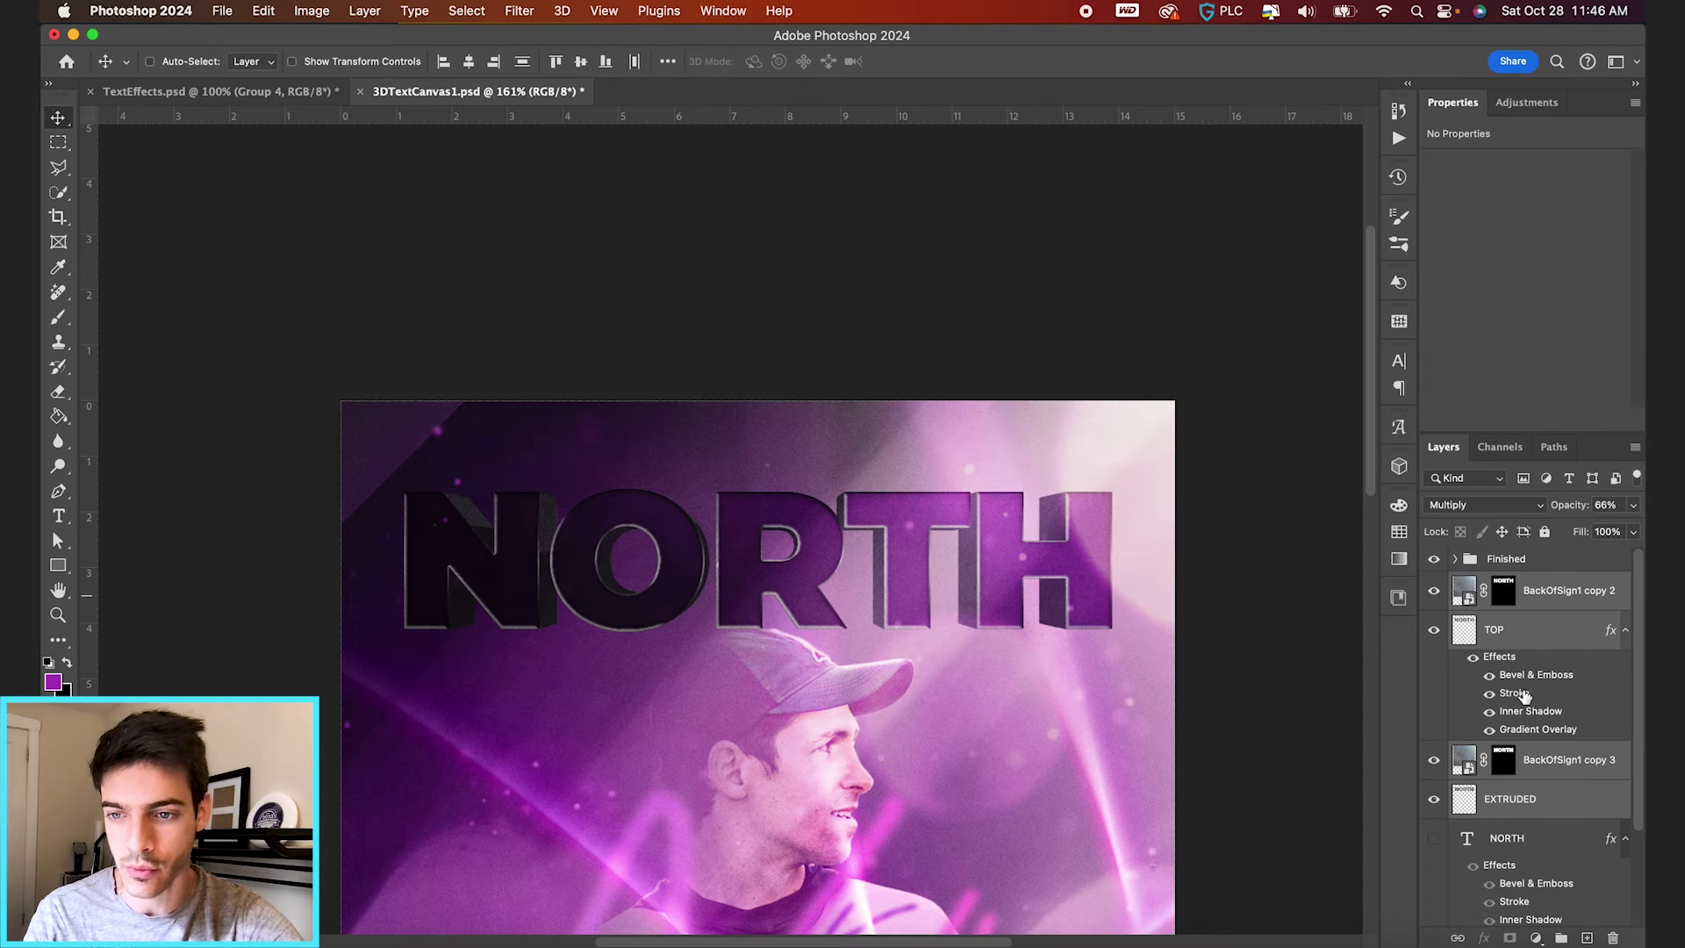
click(1561, 938)
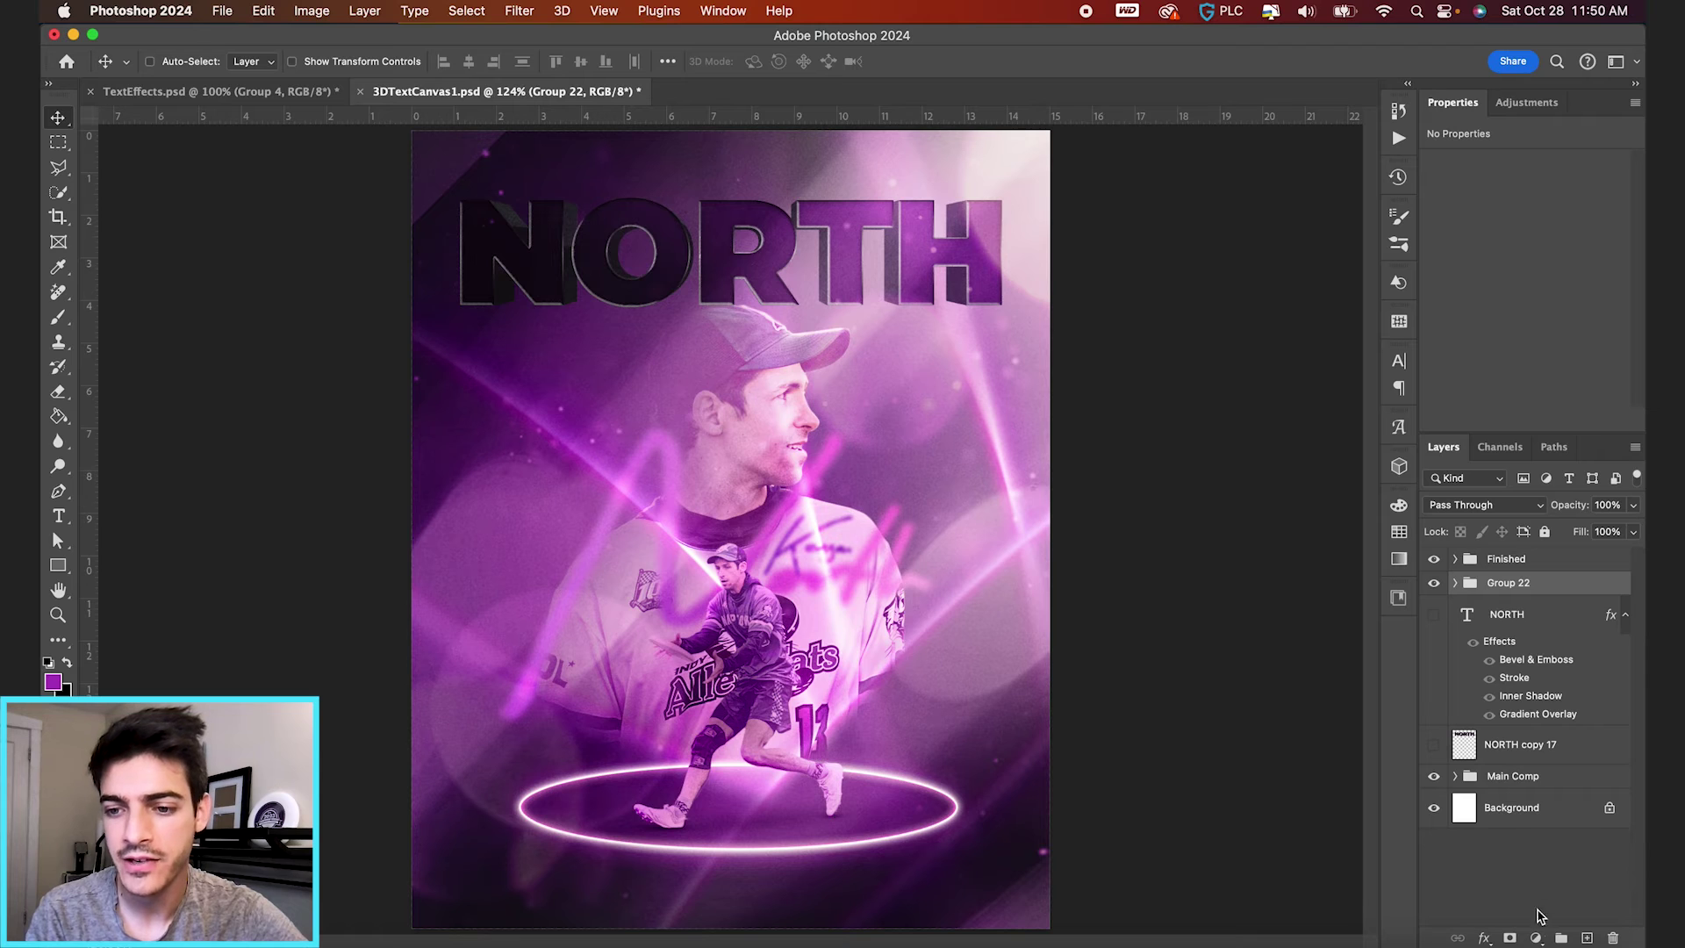
click(1536, 938)
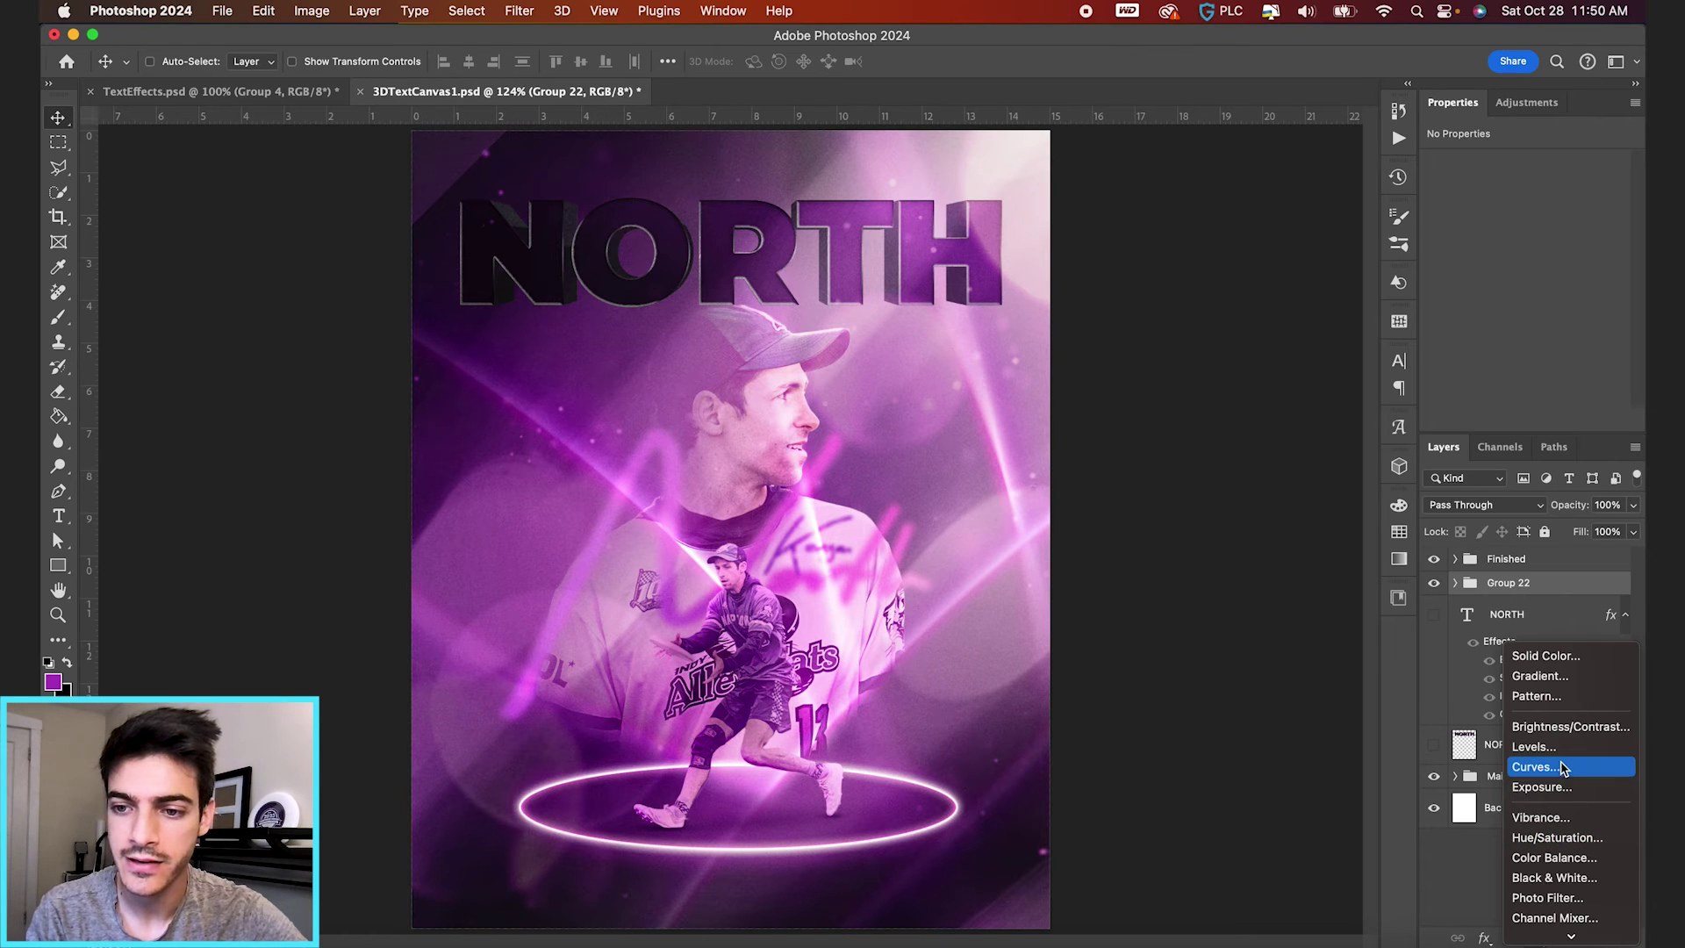
click(1536, 767)
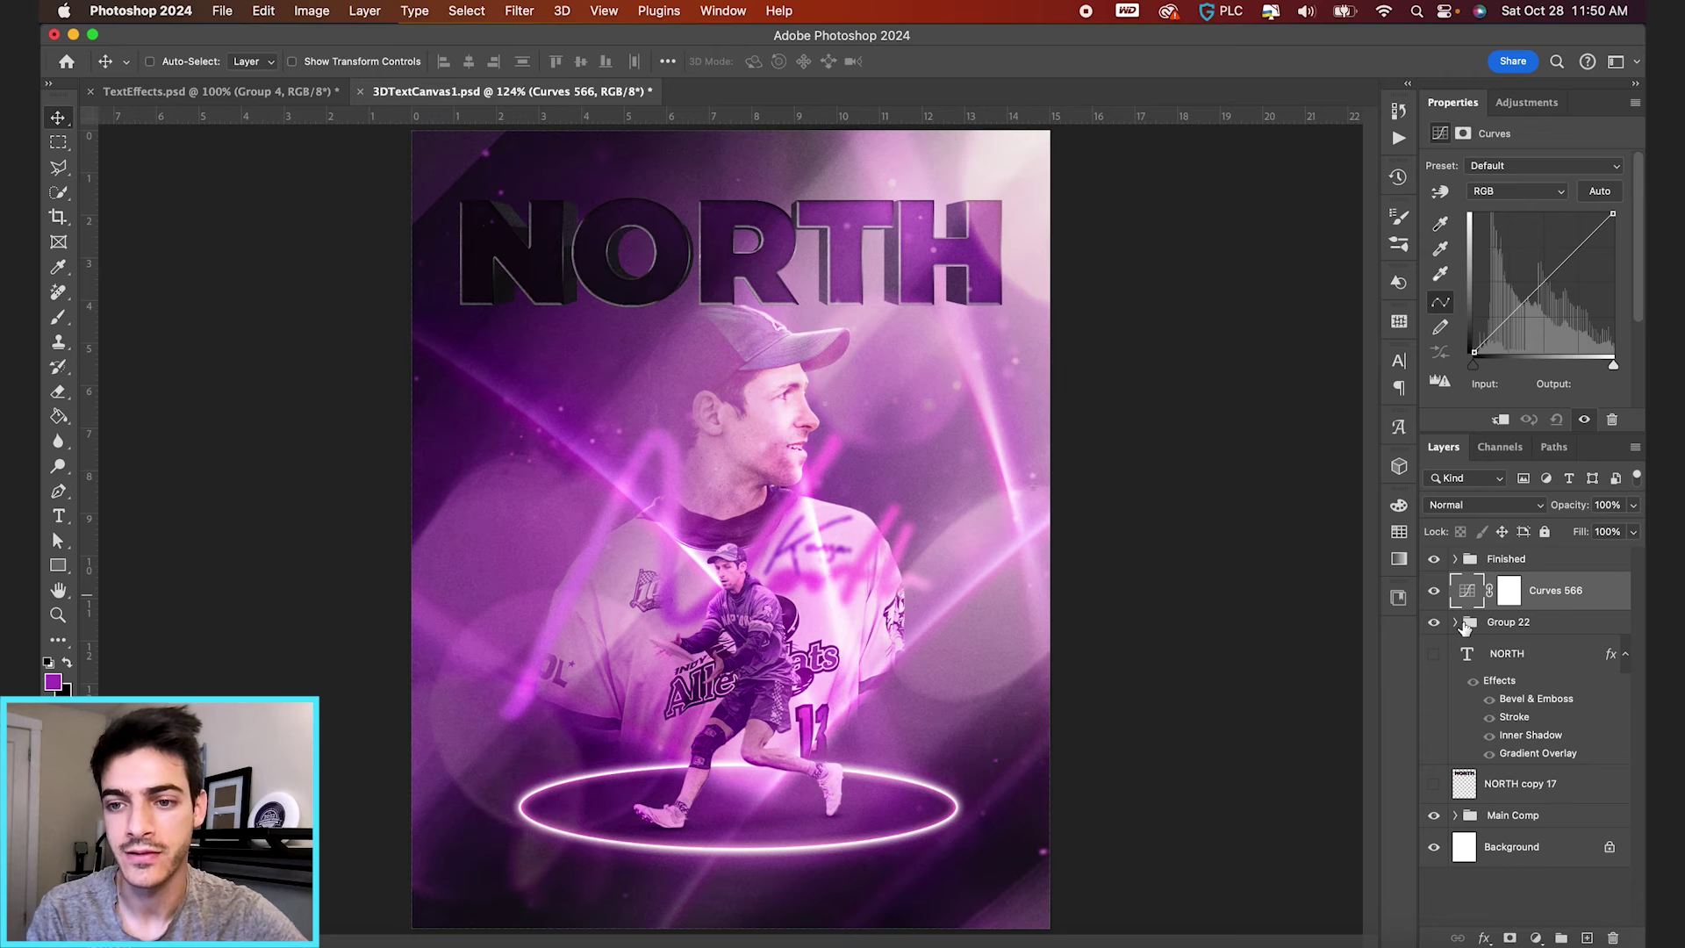
click(1433, 622)
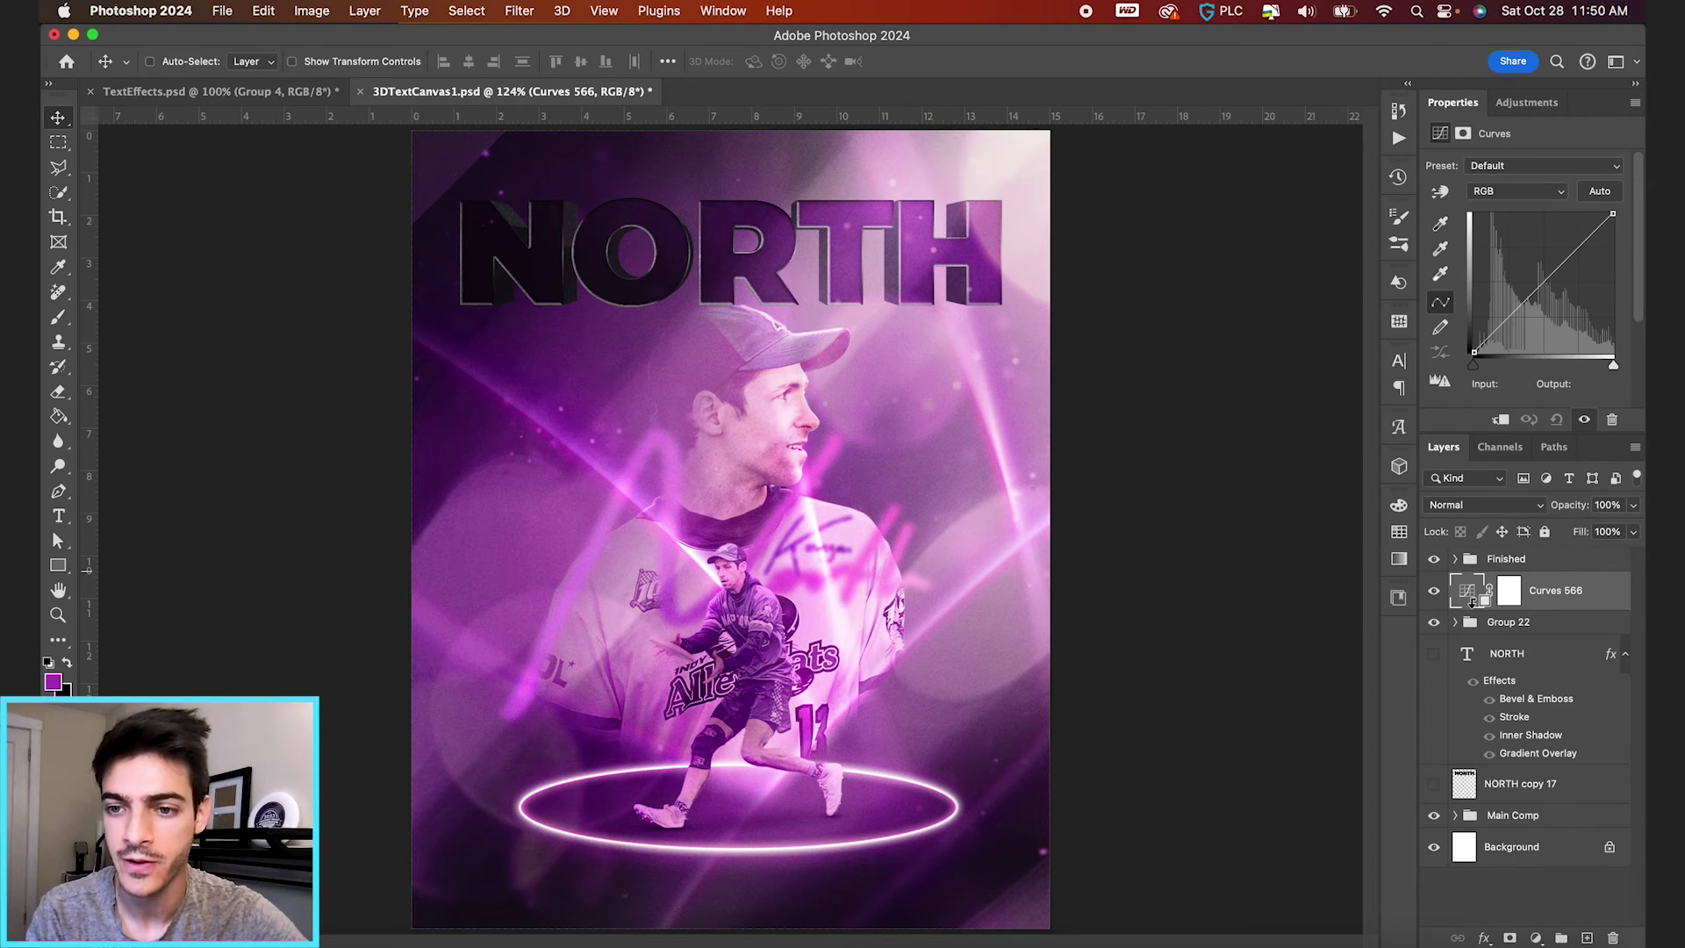
alt+click(1472, 607)
drag(1539, 290, 1521, 256)
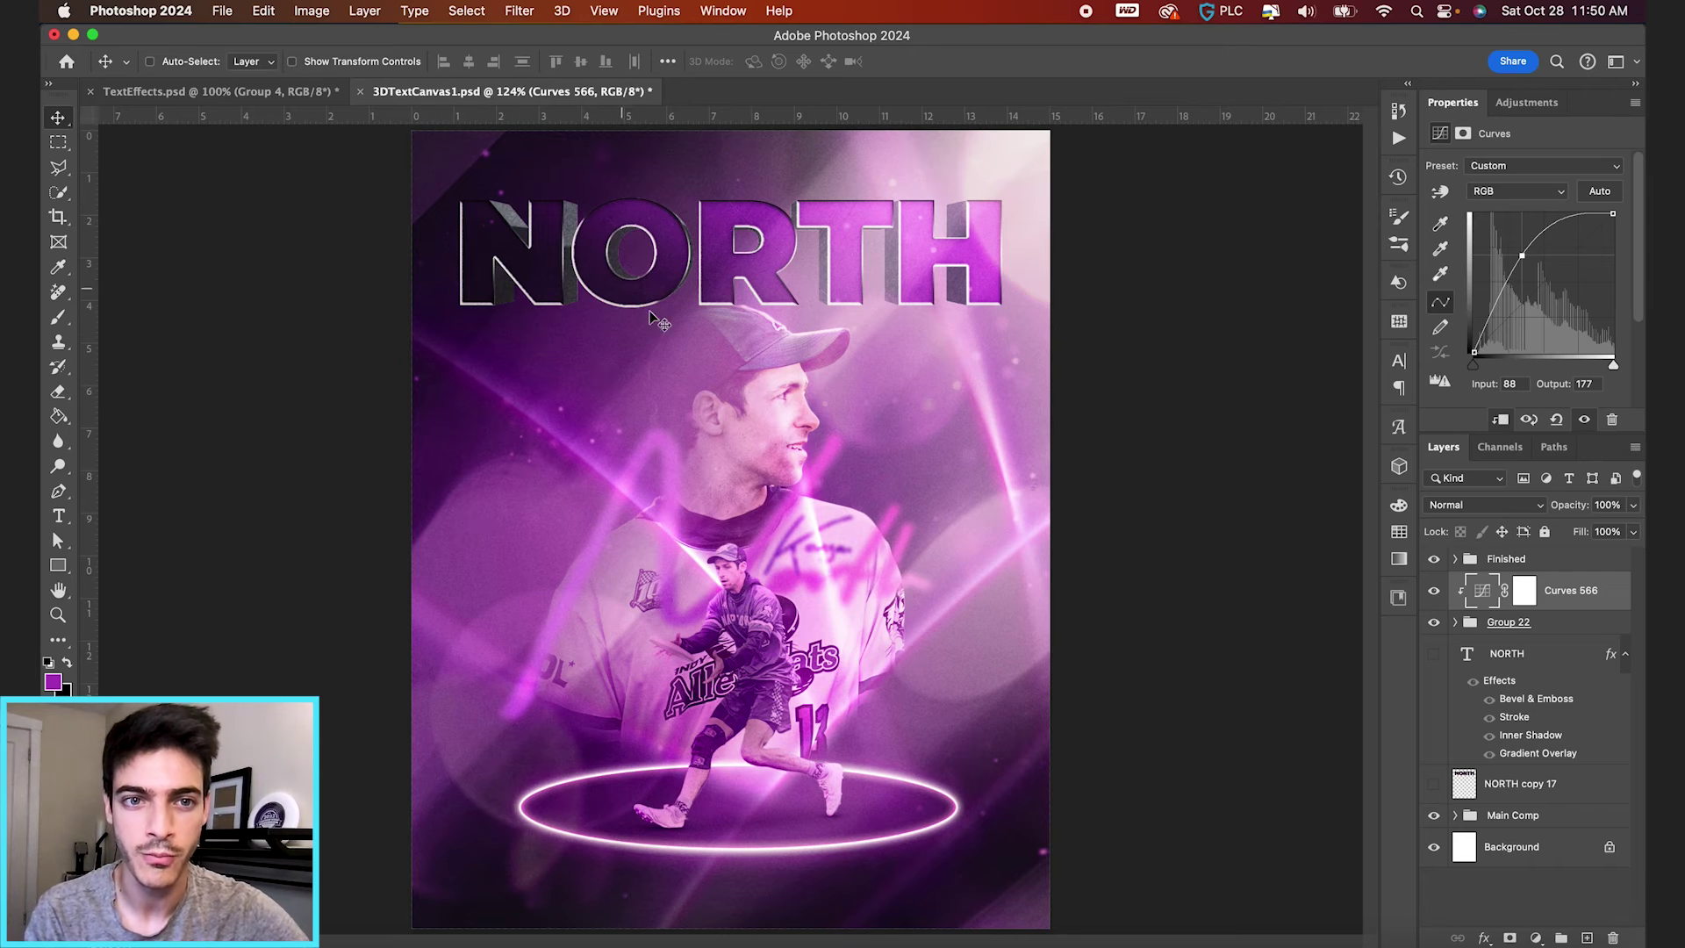
click(1516, 584)
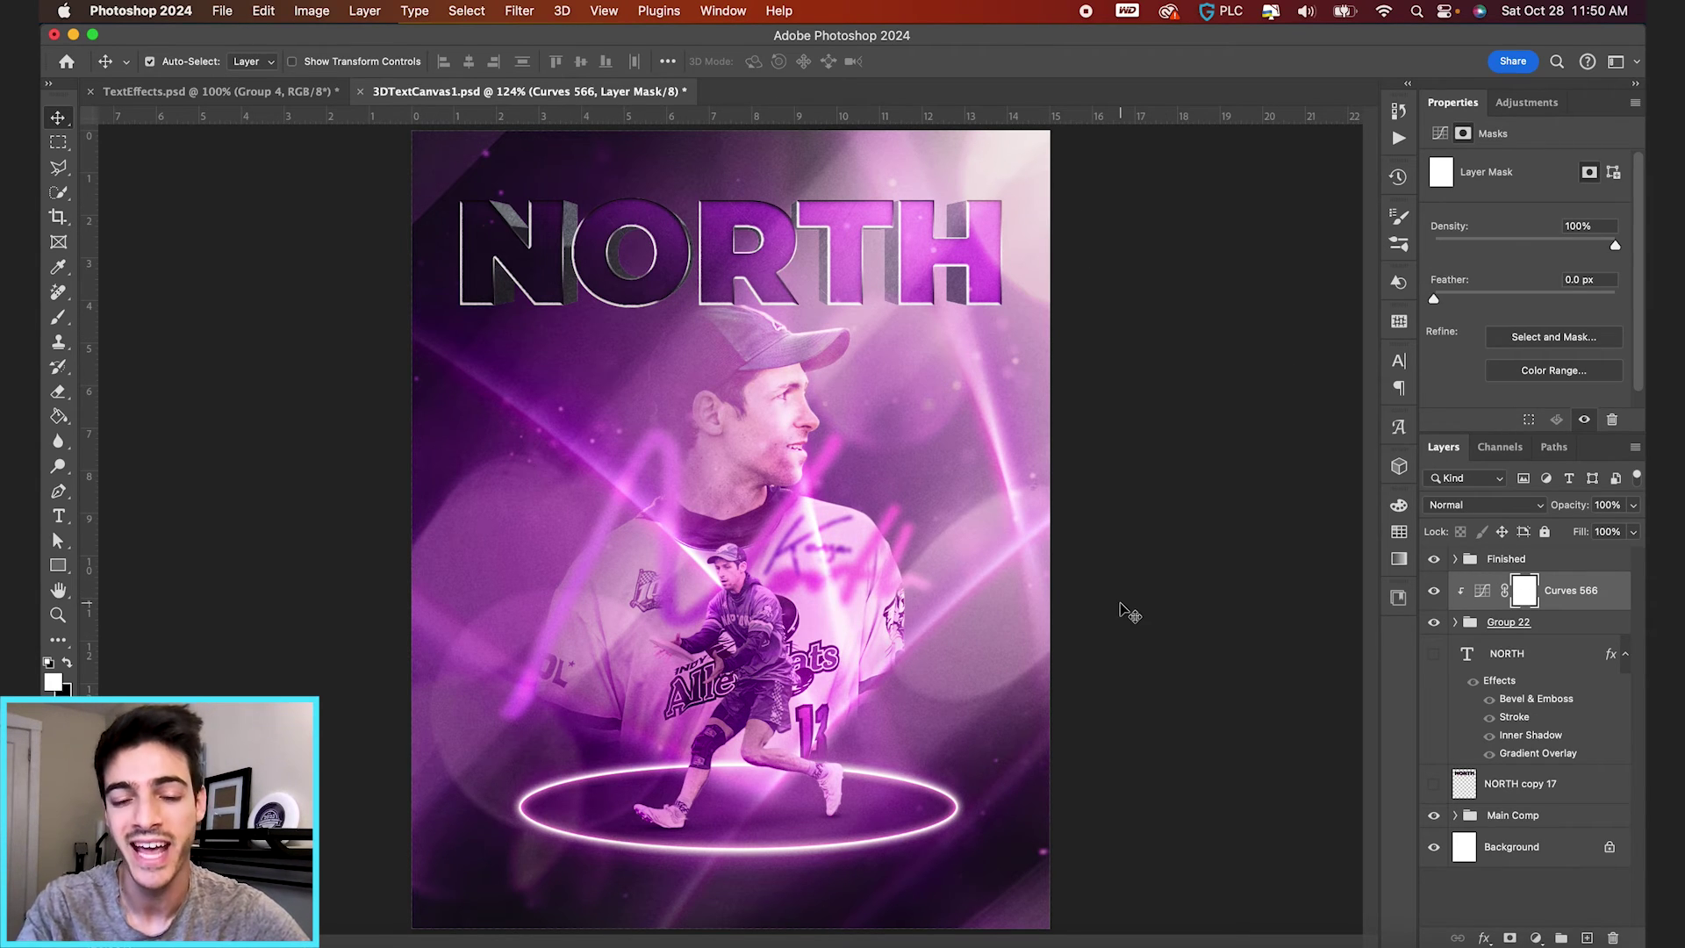
Invert the Curves mask and brush the brightening back onto the text's top-right
key(super+i)
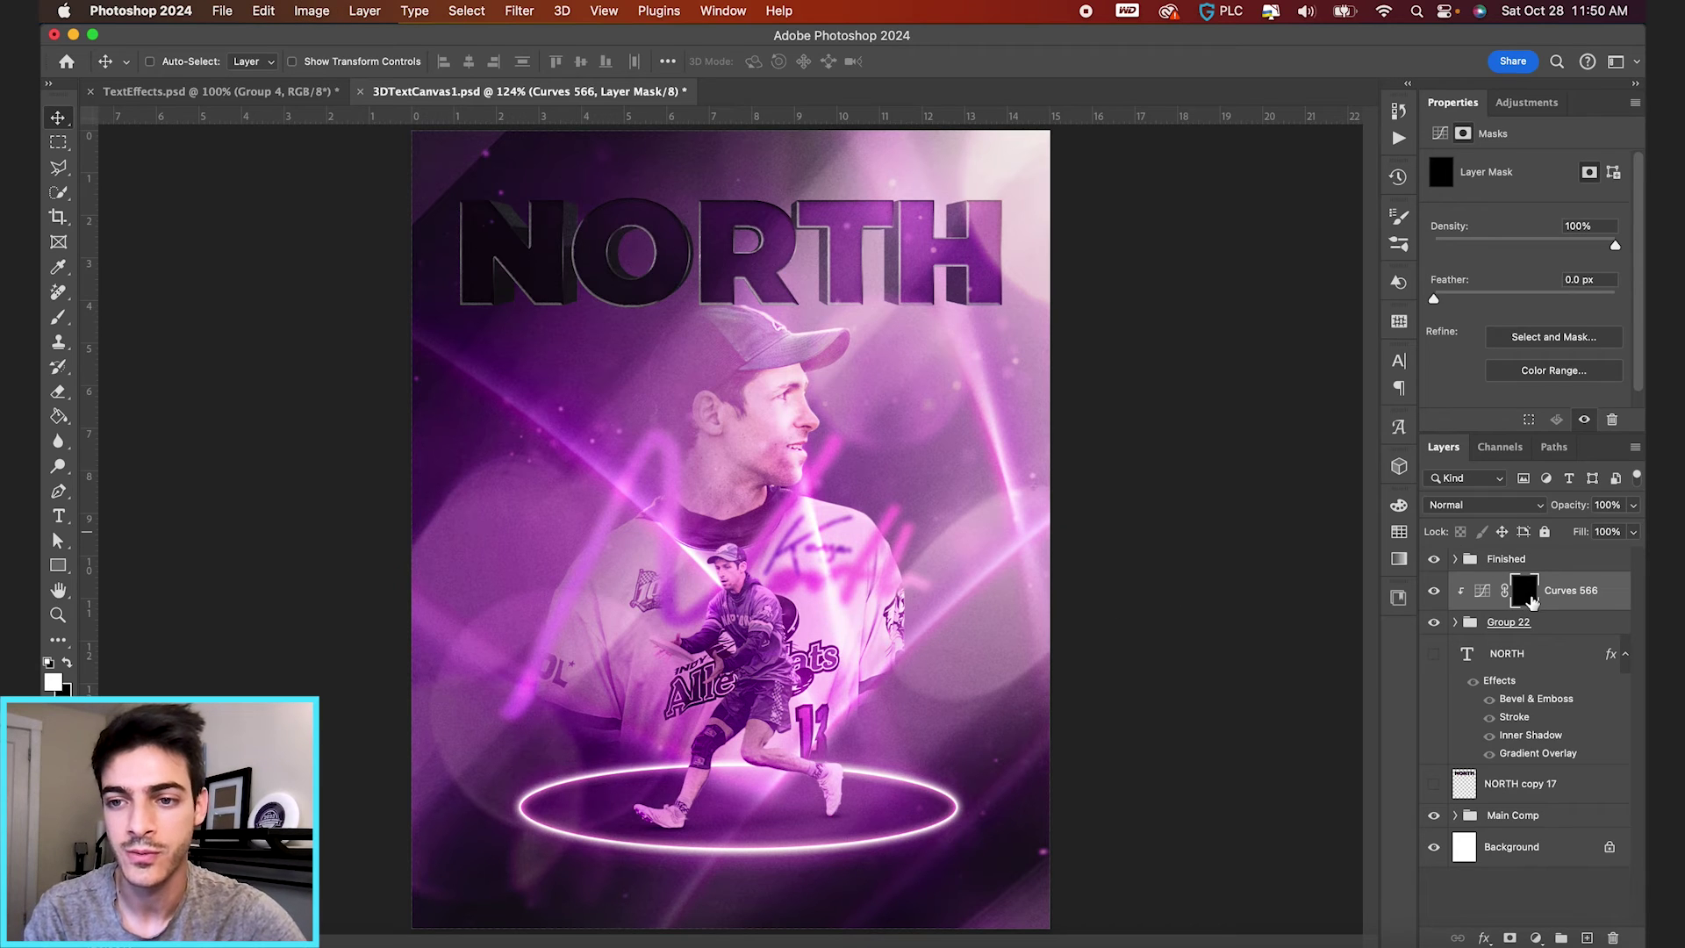
key(b)
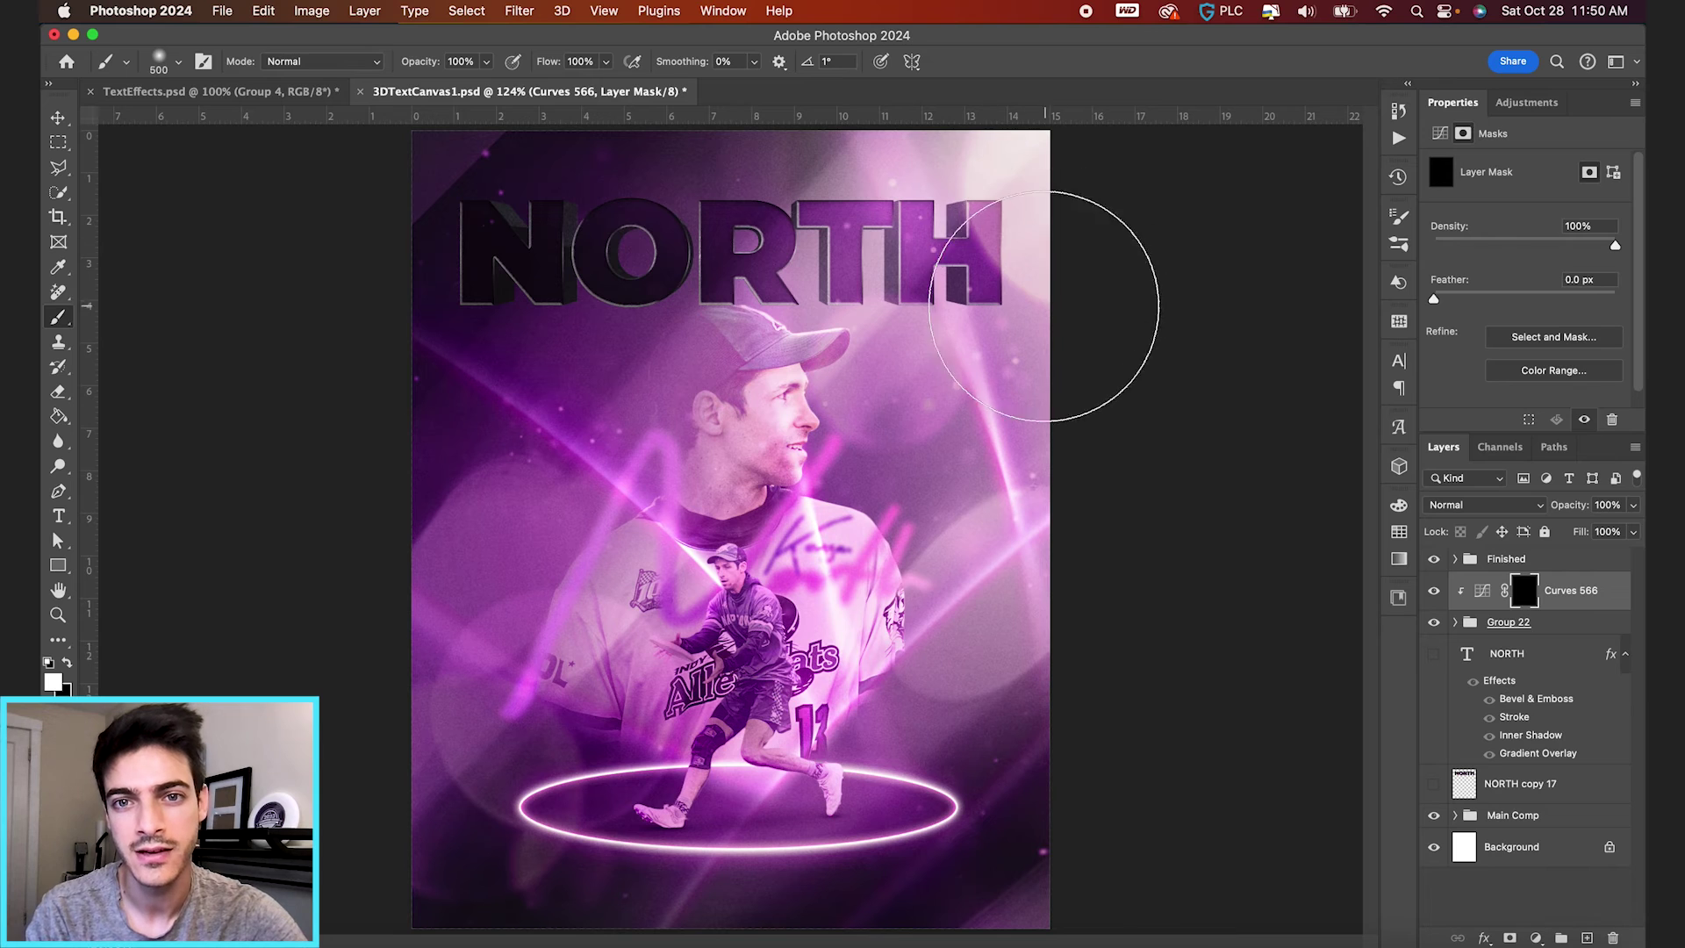
key(bracketright)
key(bracketright)
drag(1046, 132, 987, 176)
key(bracketleft)
key(bracketleft)
key(bracketleft)
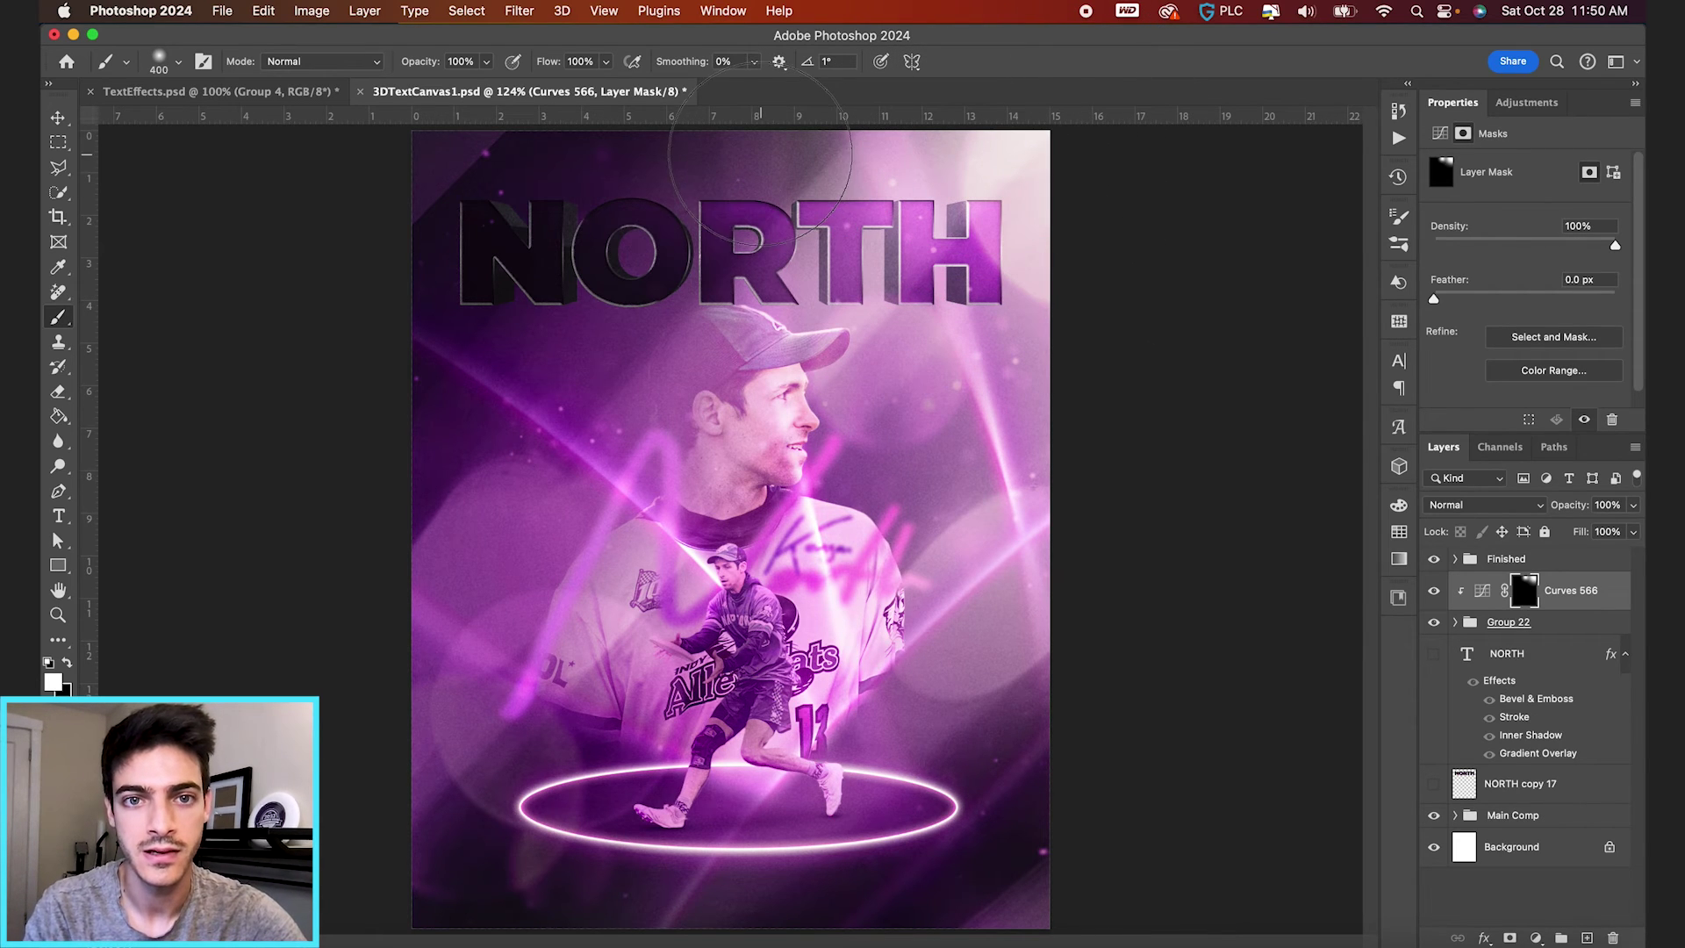
Duplicate the Curves layer with a fresh mask and pull its curve down (input 139 to 91)
click(1483, 594)
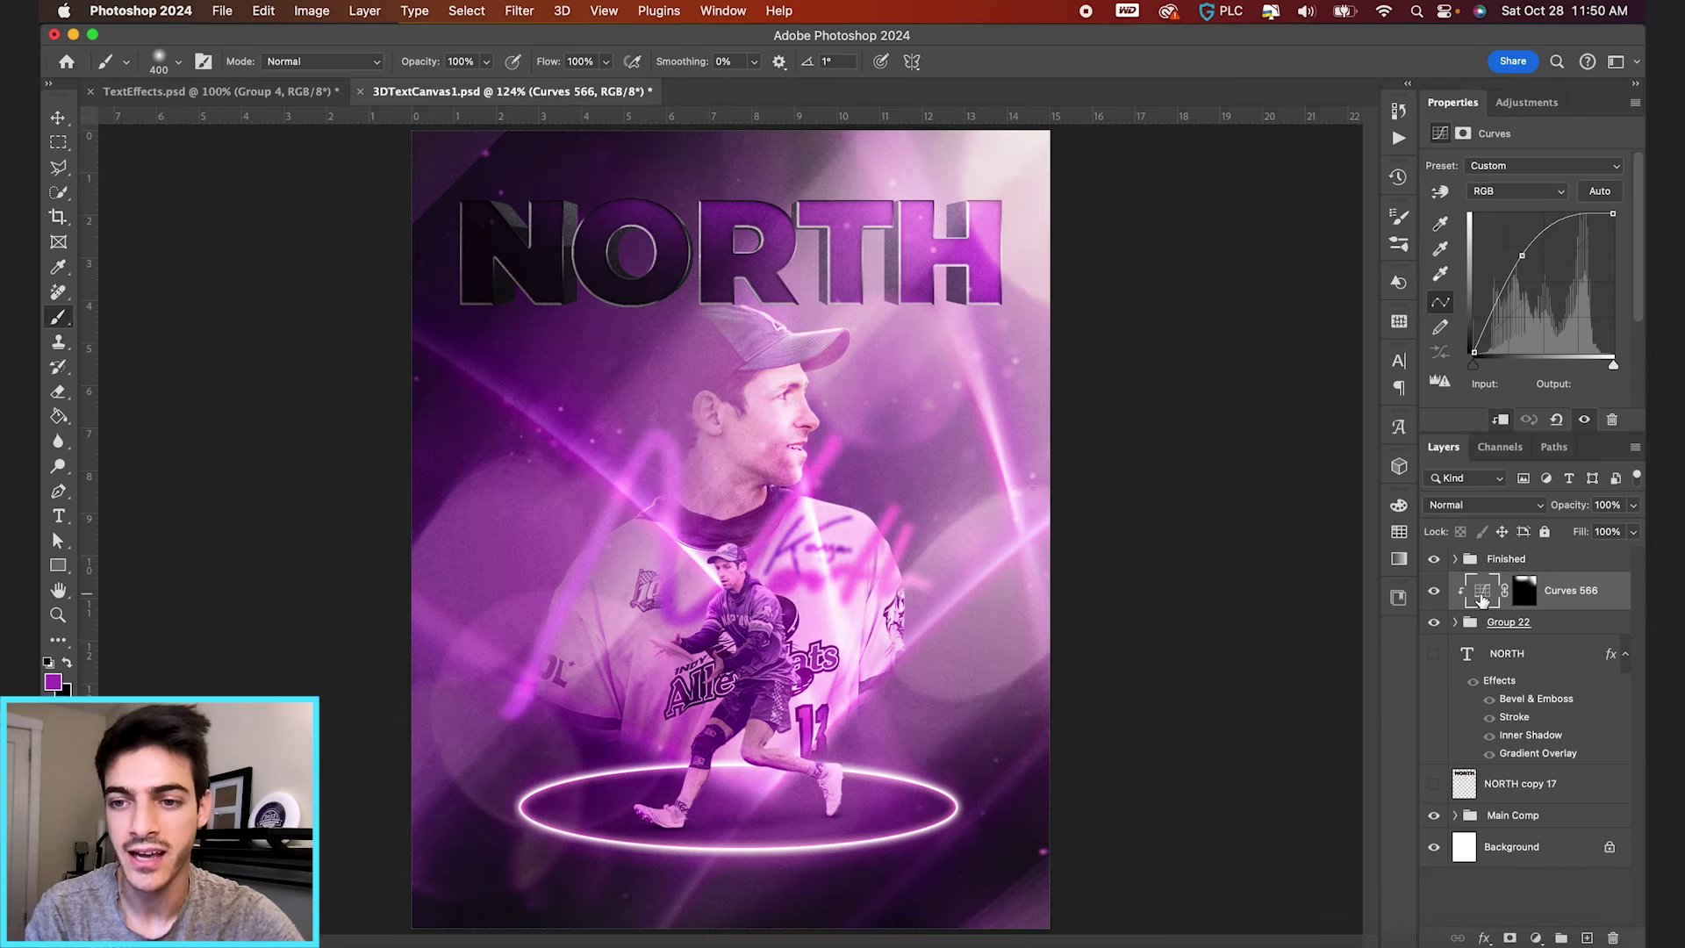
key(super+j)
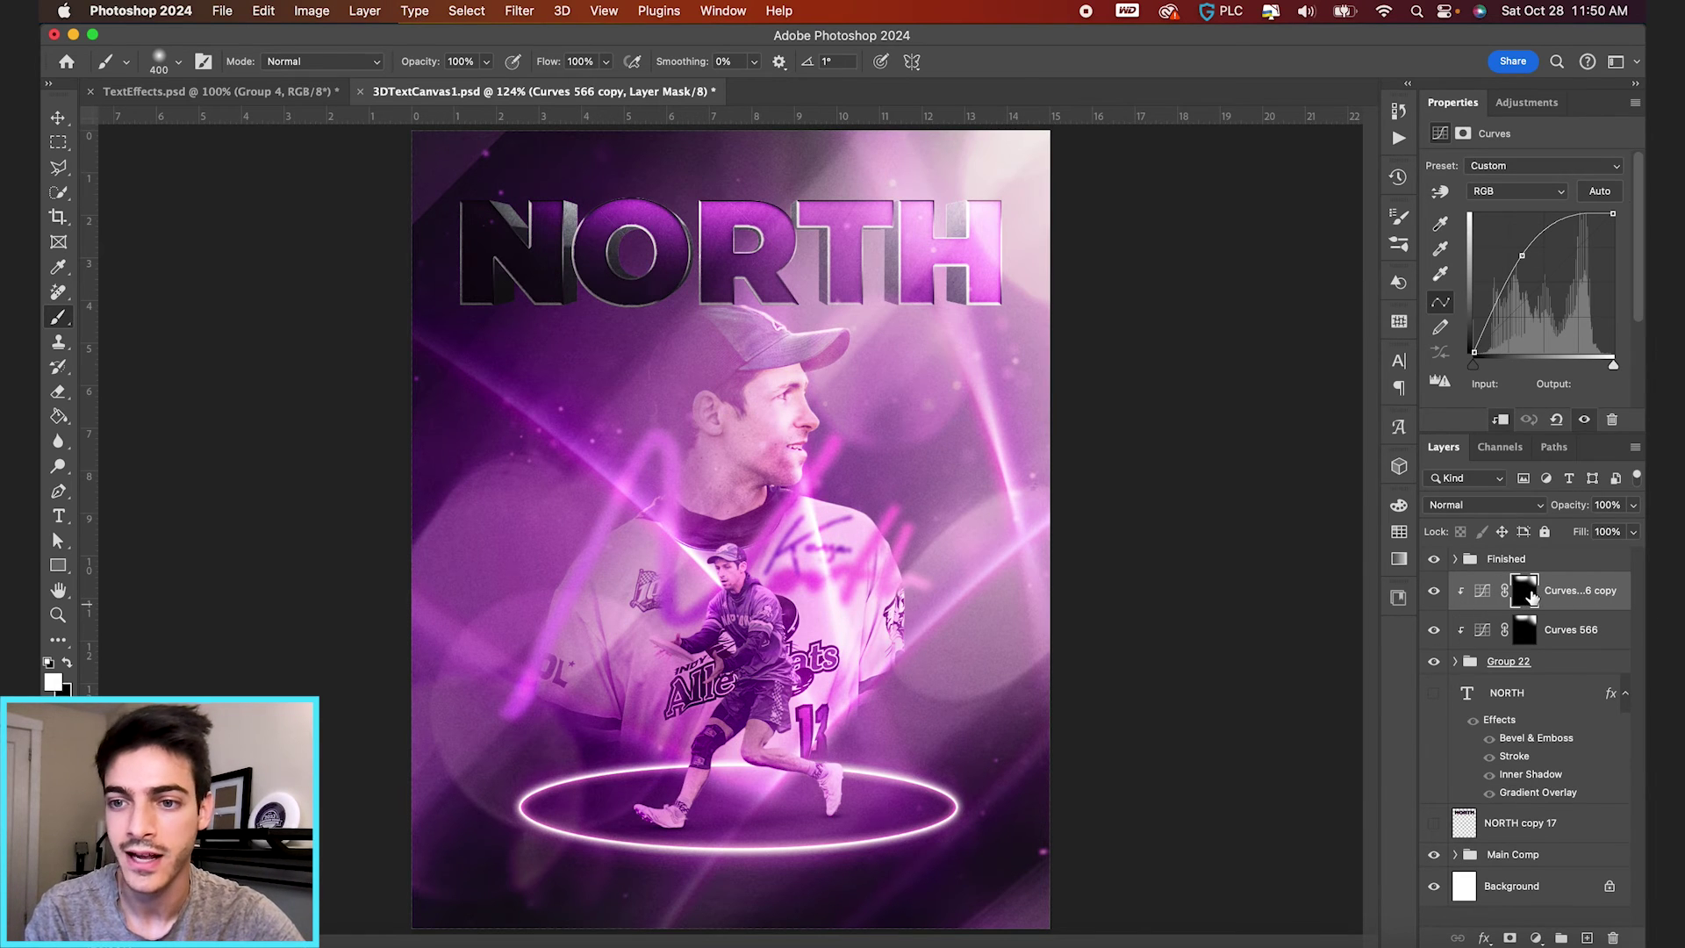
right_click(1527, 590)
click(1497, 634)
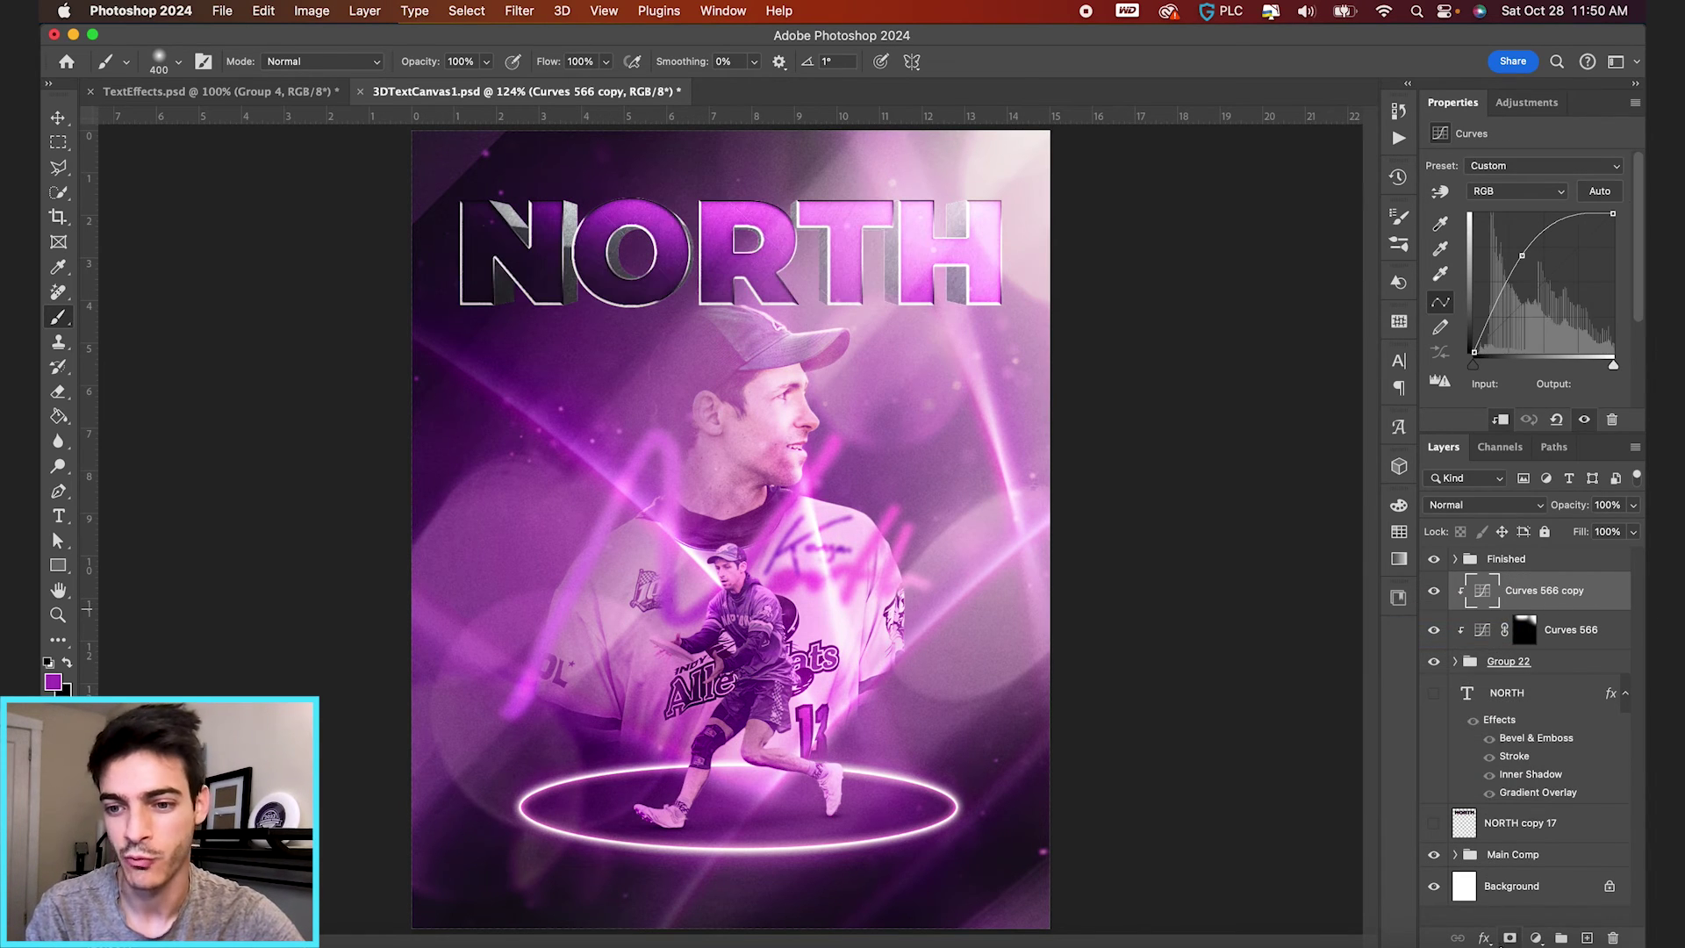
click(1509, 938)
key(d)
click(1483, 593)
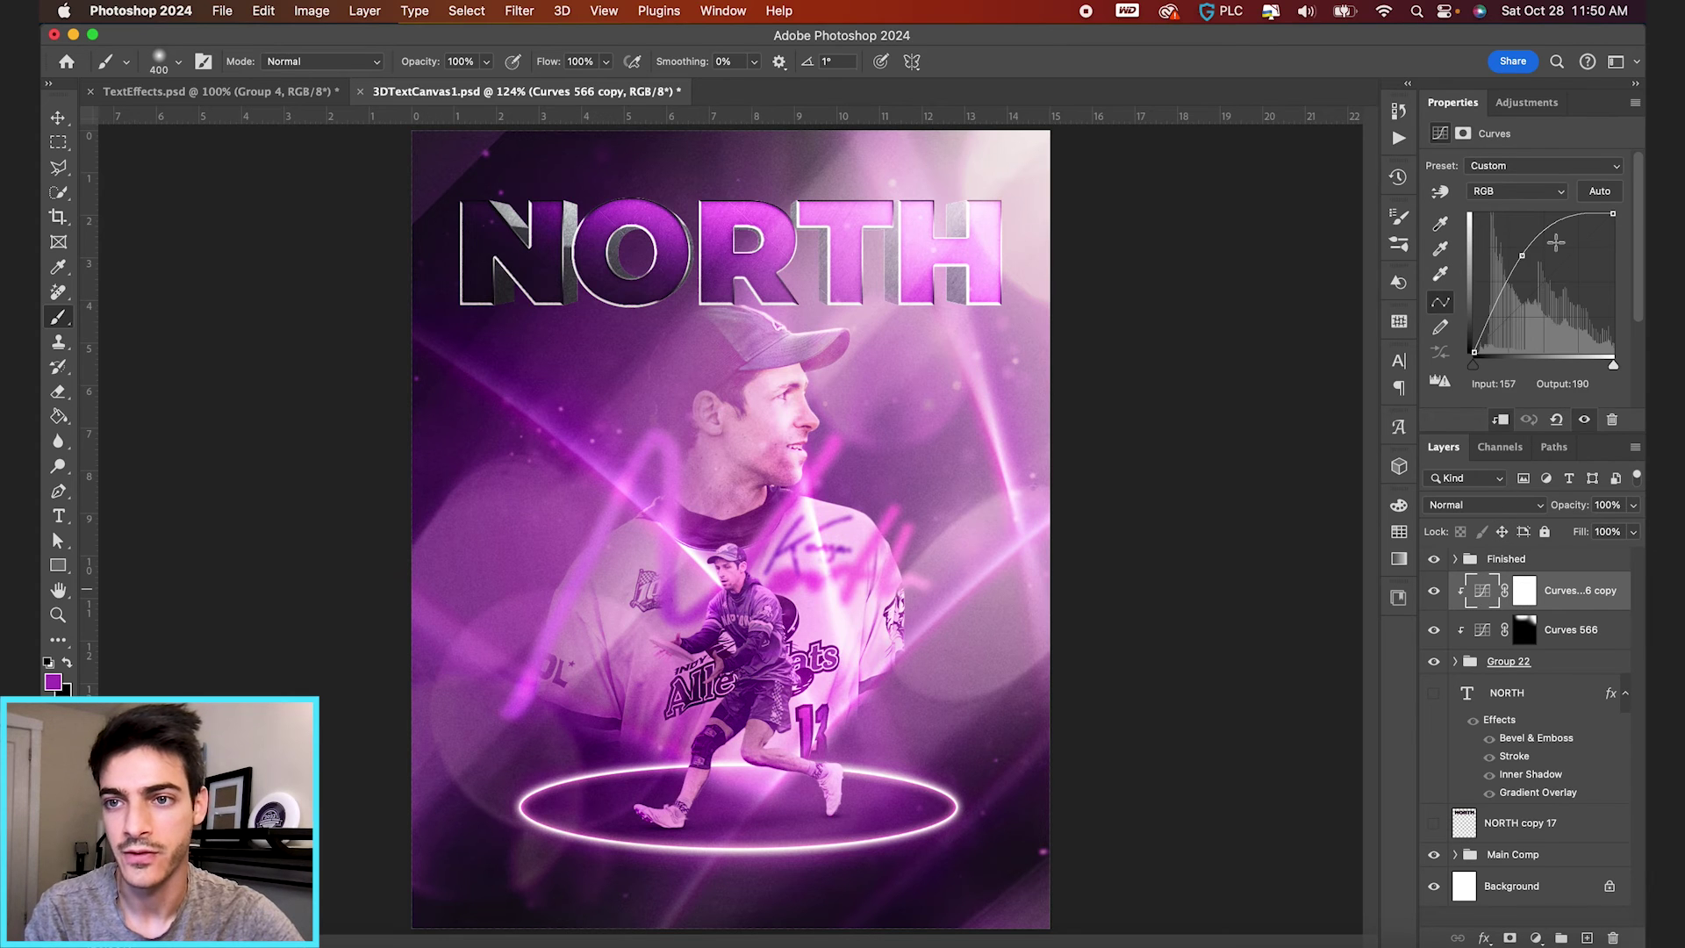
drag(1544, 281, 1556, 318)
Invert the Curves copy's mask and paint darkening onto the R, N and O letters
click(1527, 597)
key(super+i)
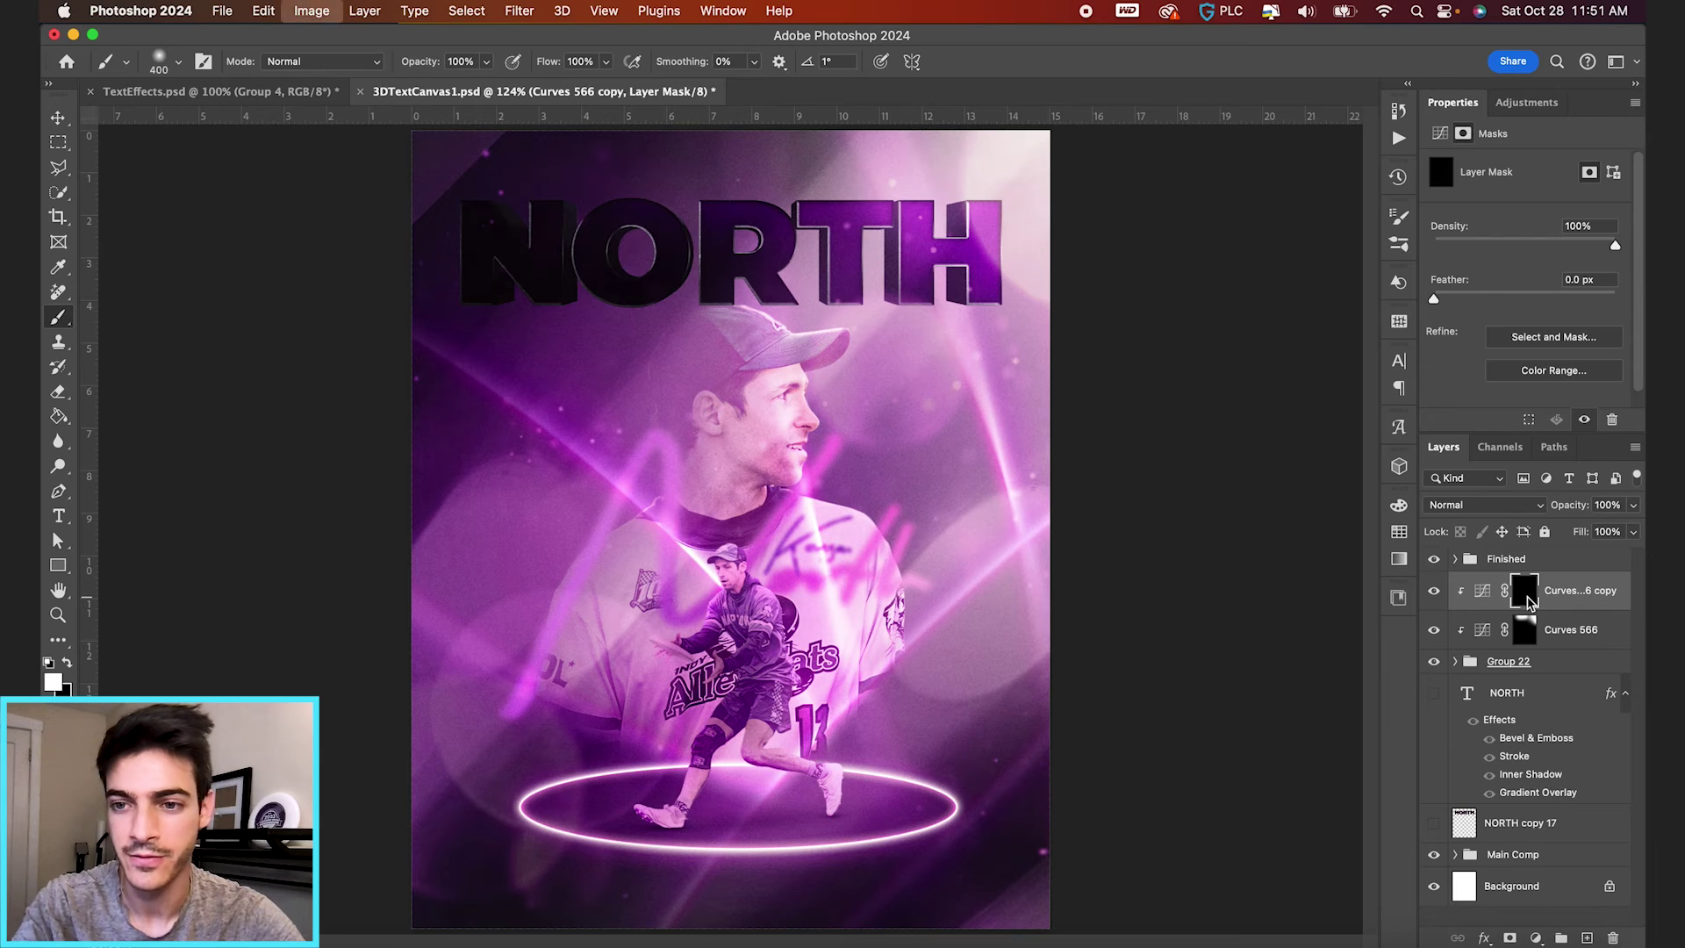
mouse_move(726, 336)
mouse_down()
mouse_move(737, 264)
mouse_move(632, 289)
mouse_move(514, 376)
mouse_move(956, 254)
mouse_up()
key(v)
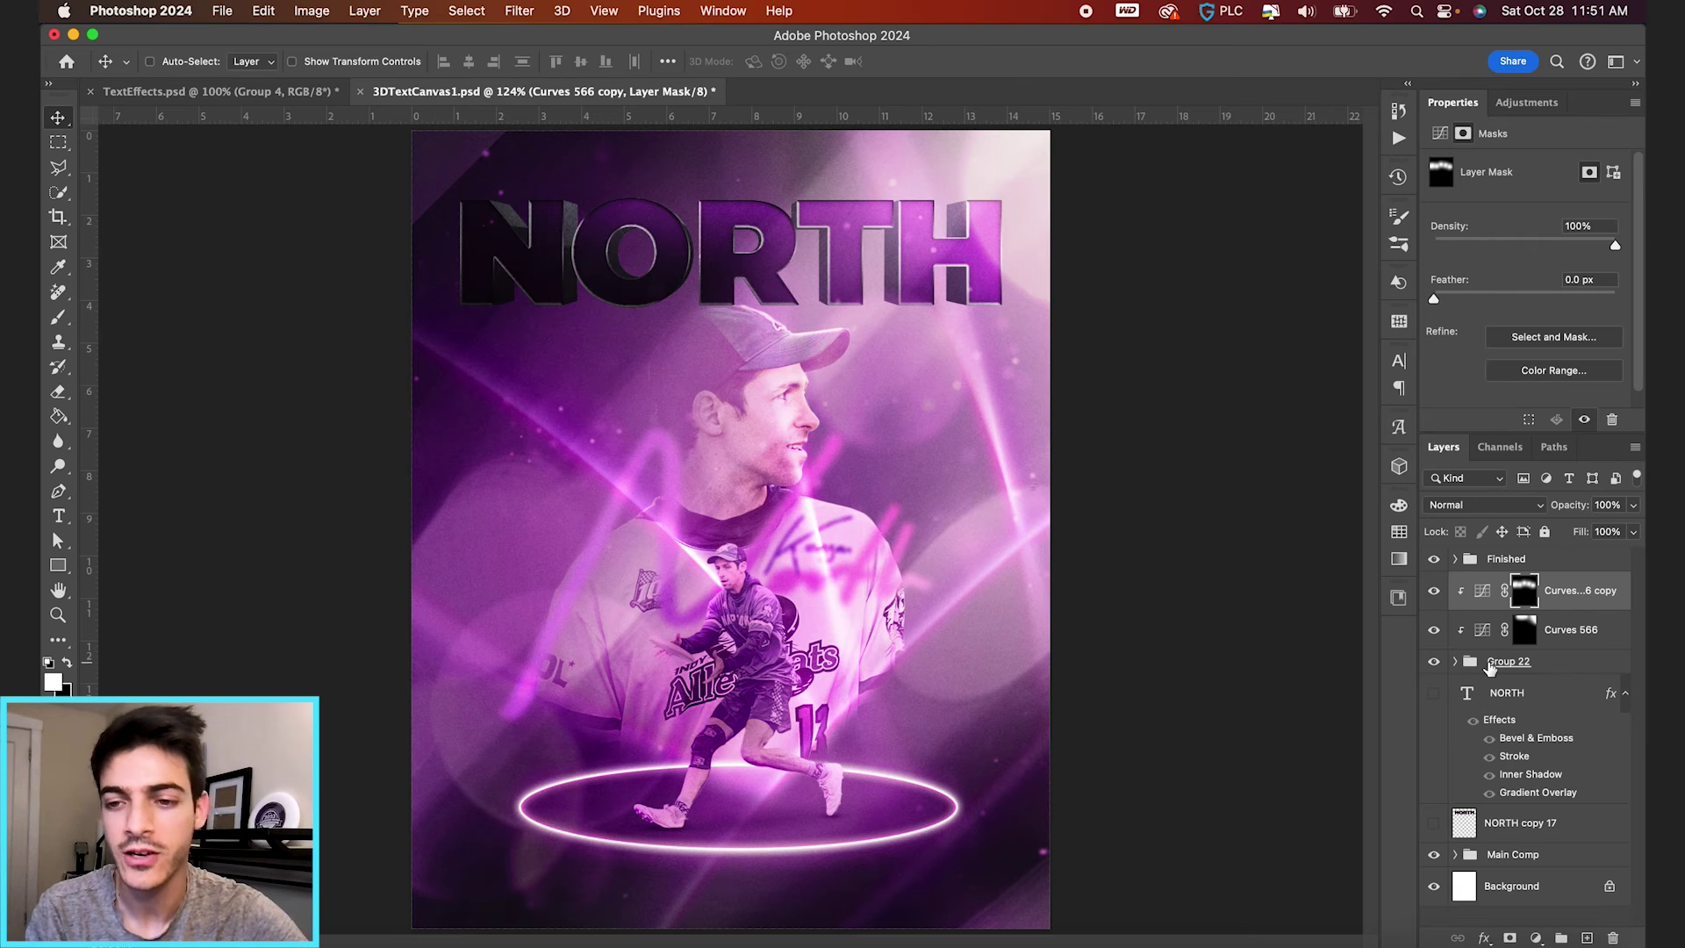
click(1489, 664)
Give Group 22 a purple Multiply drop shadow at about 52% opacity, 11 px distance, 21 px size
click(1484, 939)
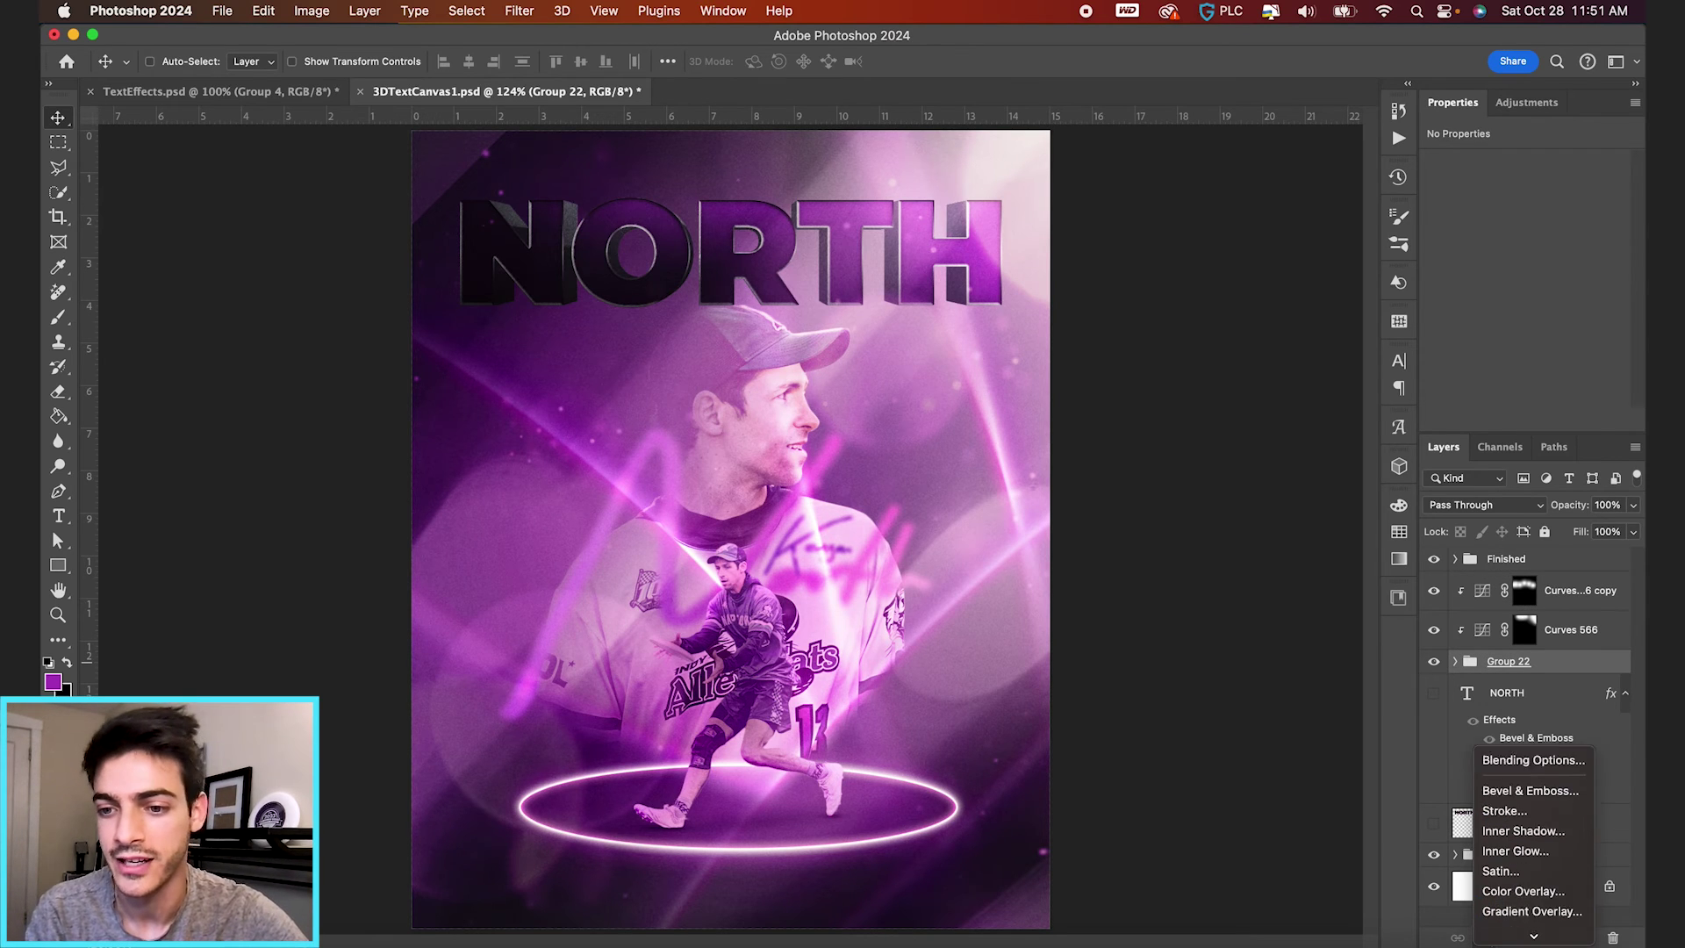
click(1534, 928)
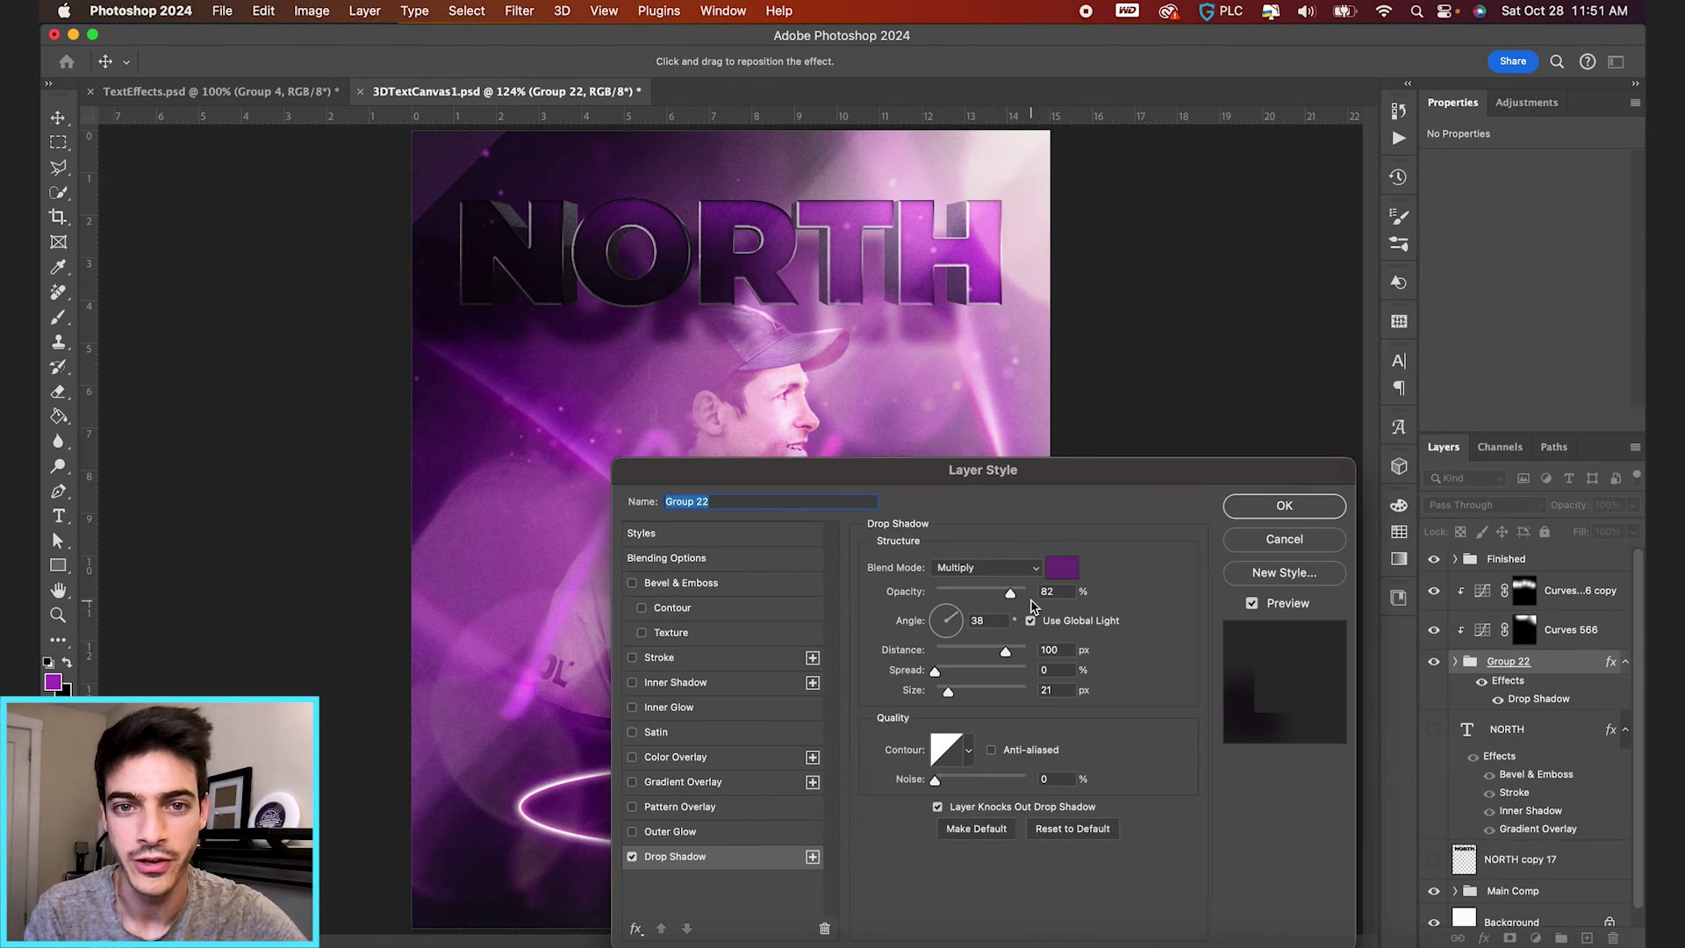
drag(1008, 652, 948, 653)
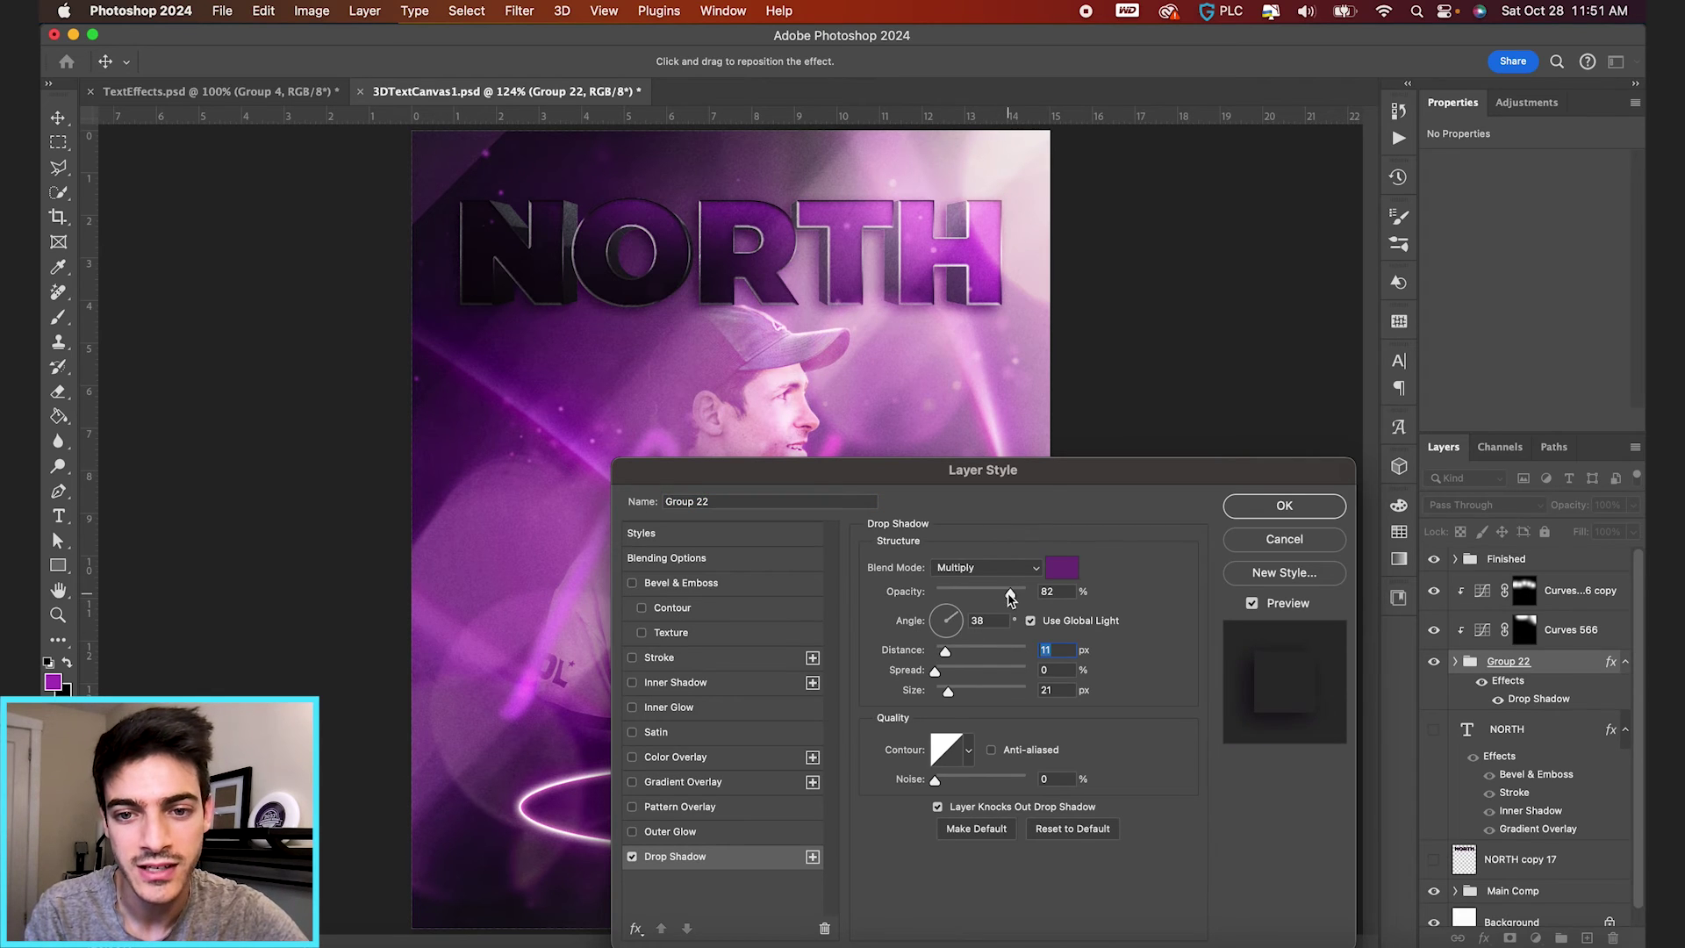
drag(968, 597, 972, 598)
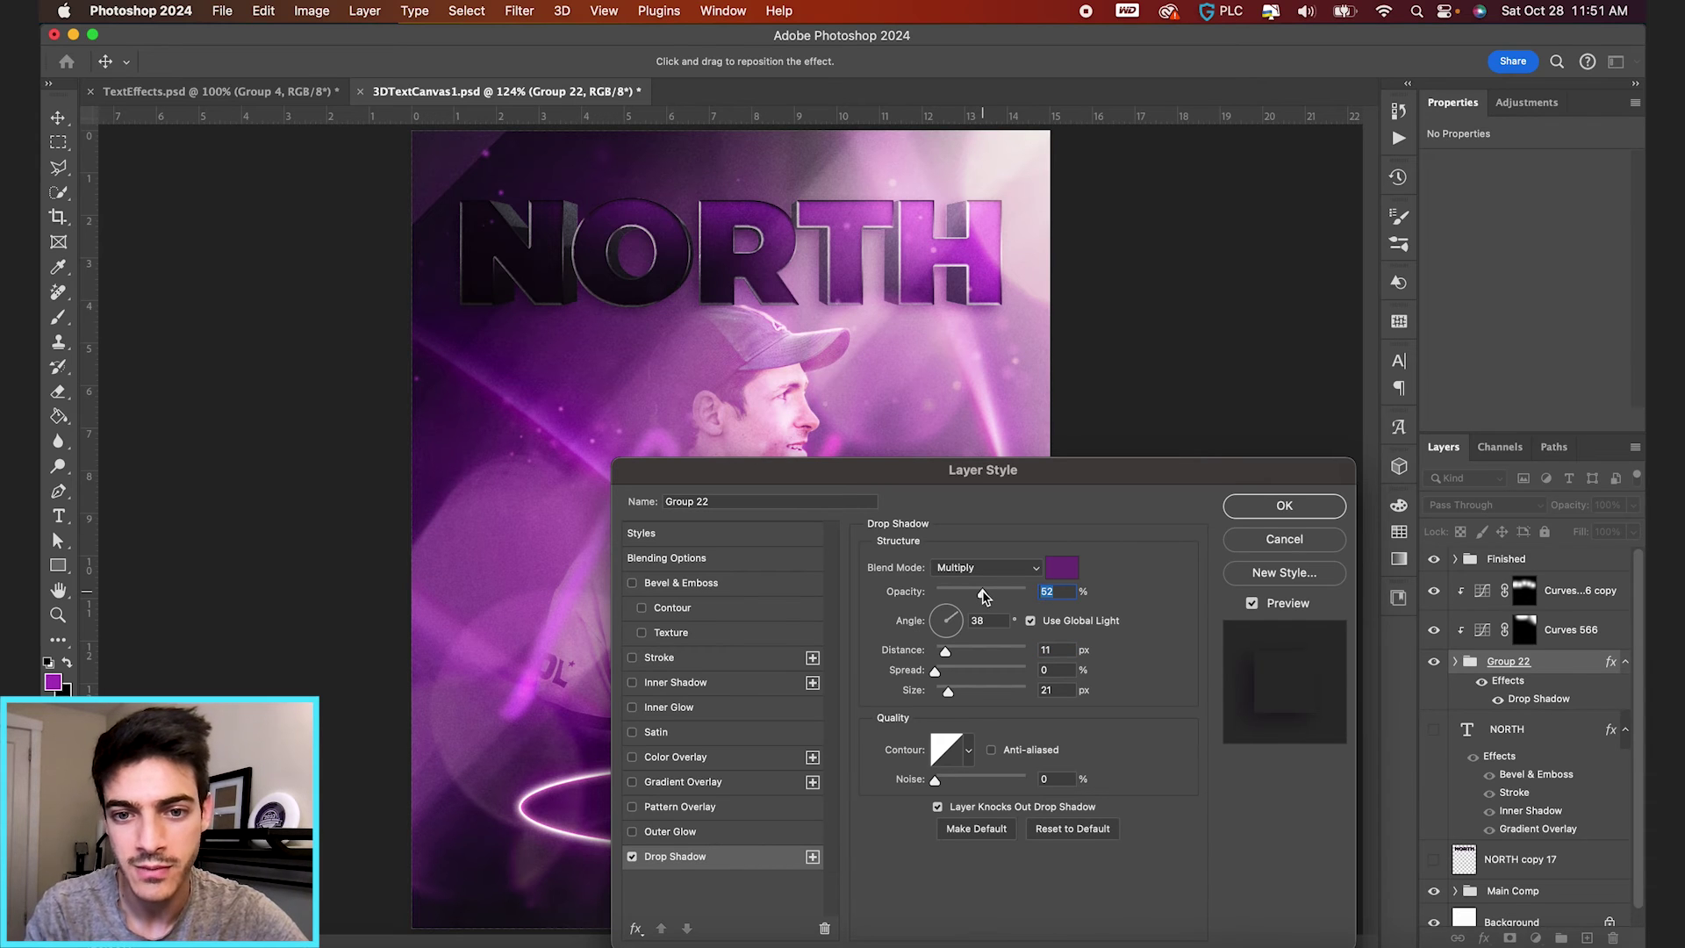
key(Return)
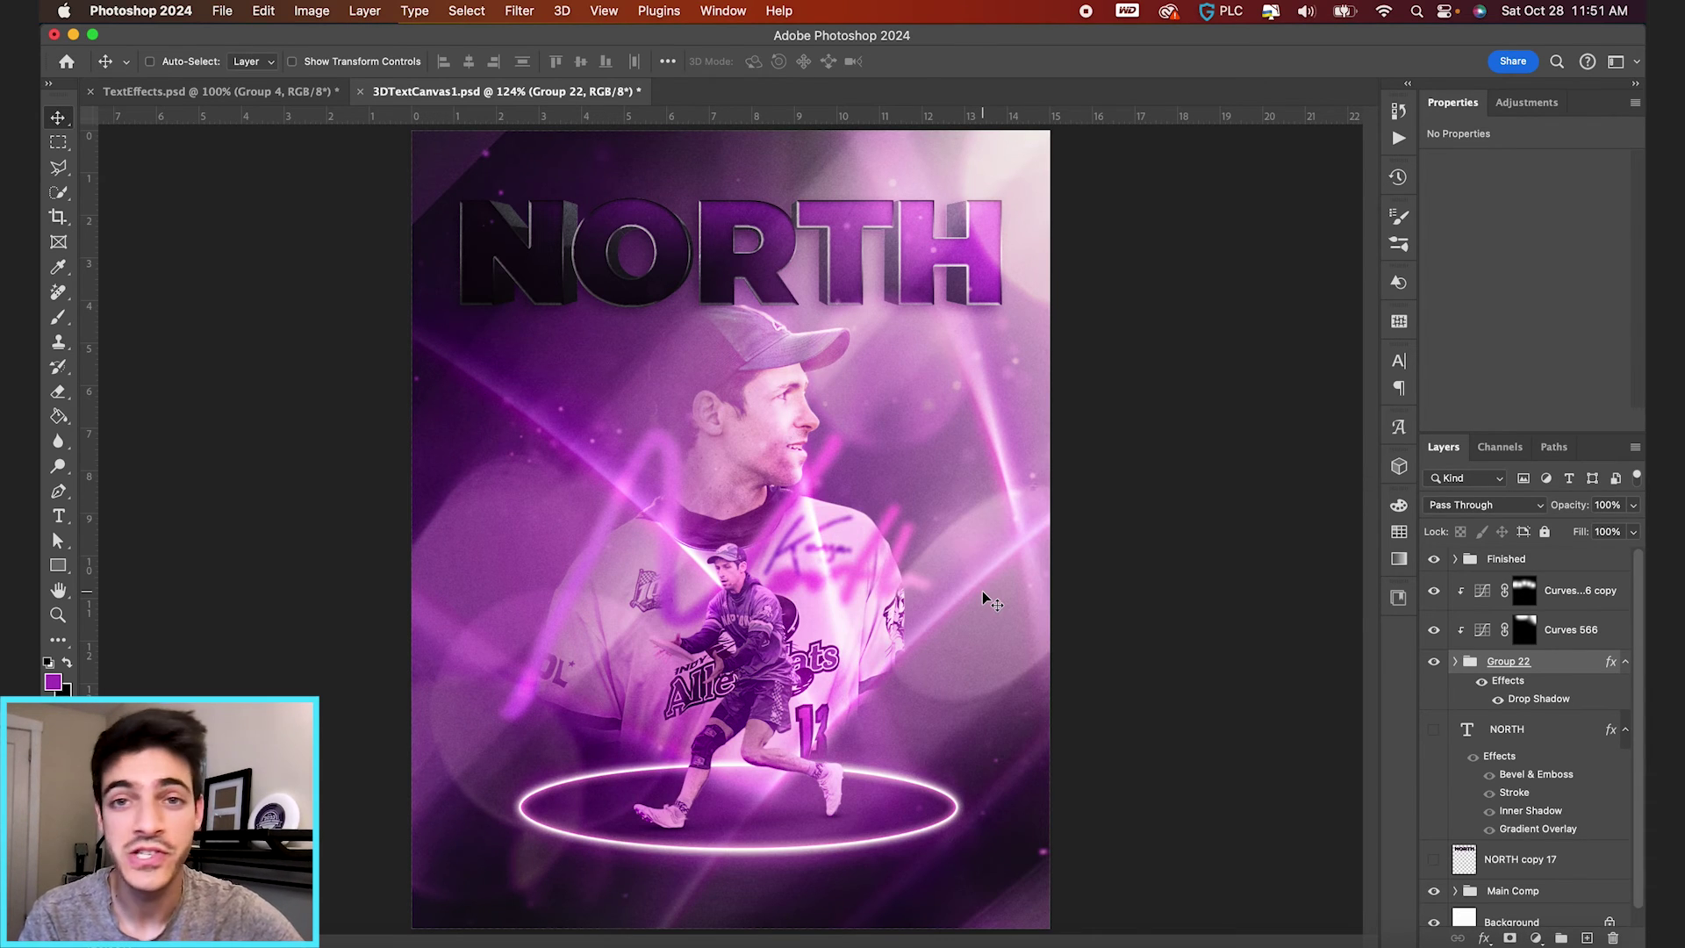
Expand Group 22 and open the TOP layer's Gradient Overlay settings
scroll(716, 433, up, 5)
scroll(717, 433, up, 5)
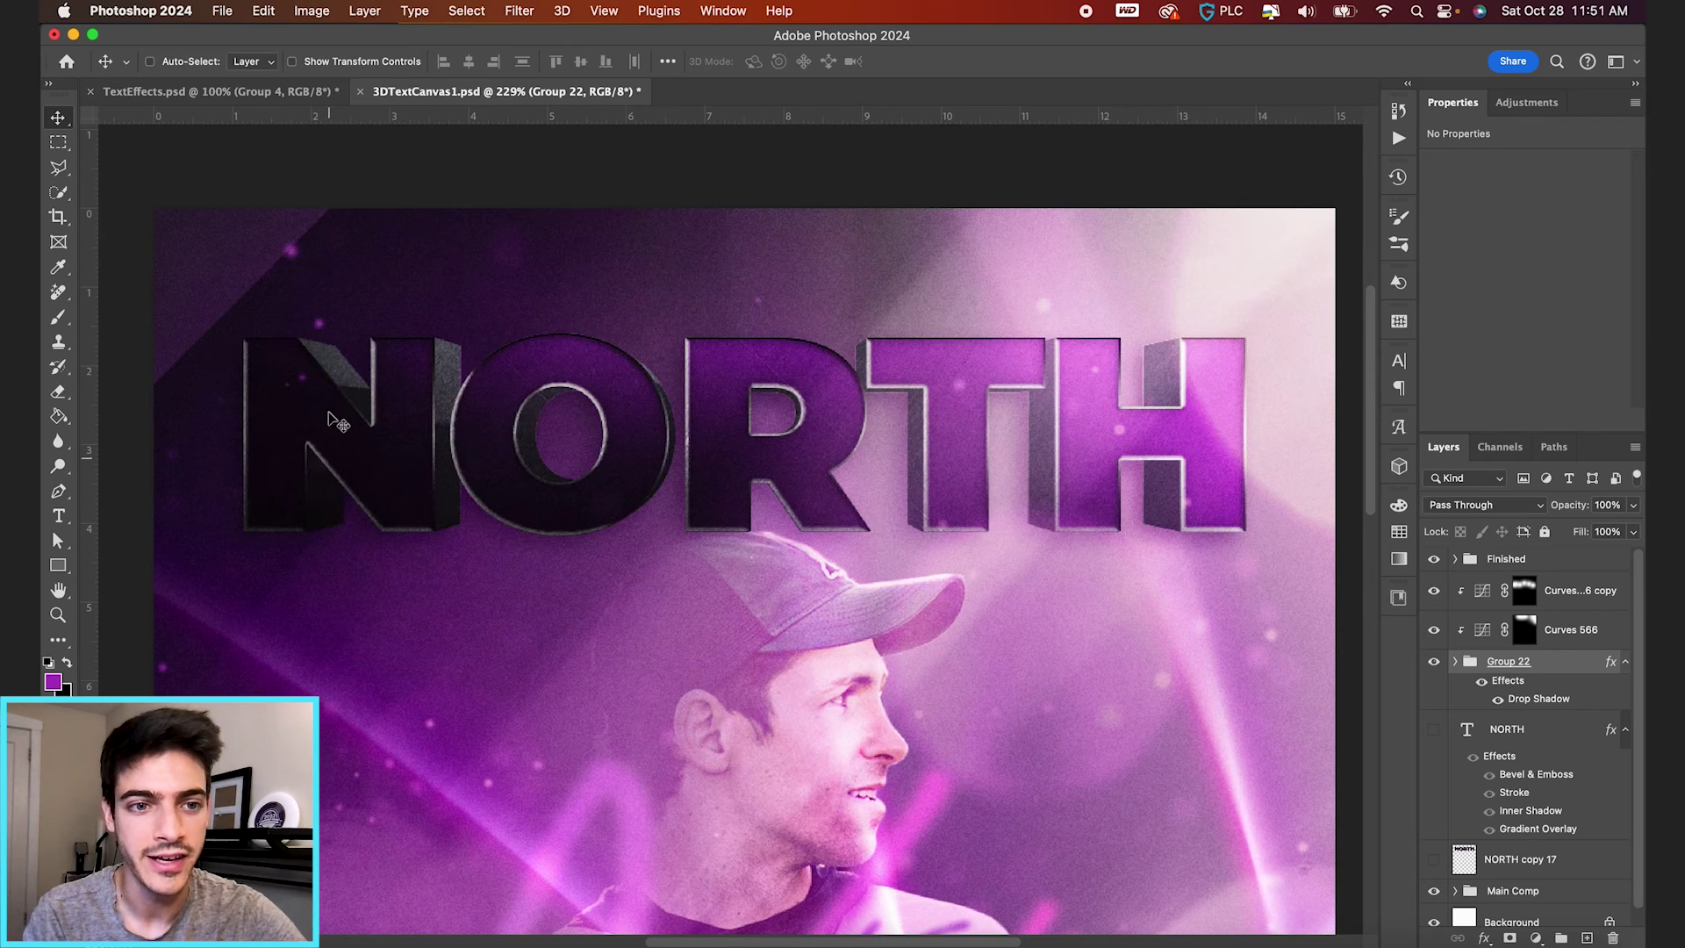
click(1454, 663)
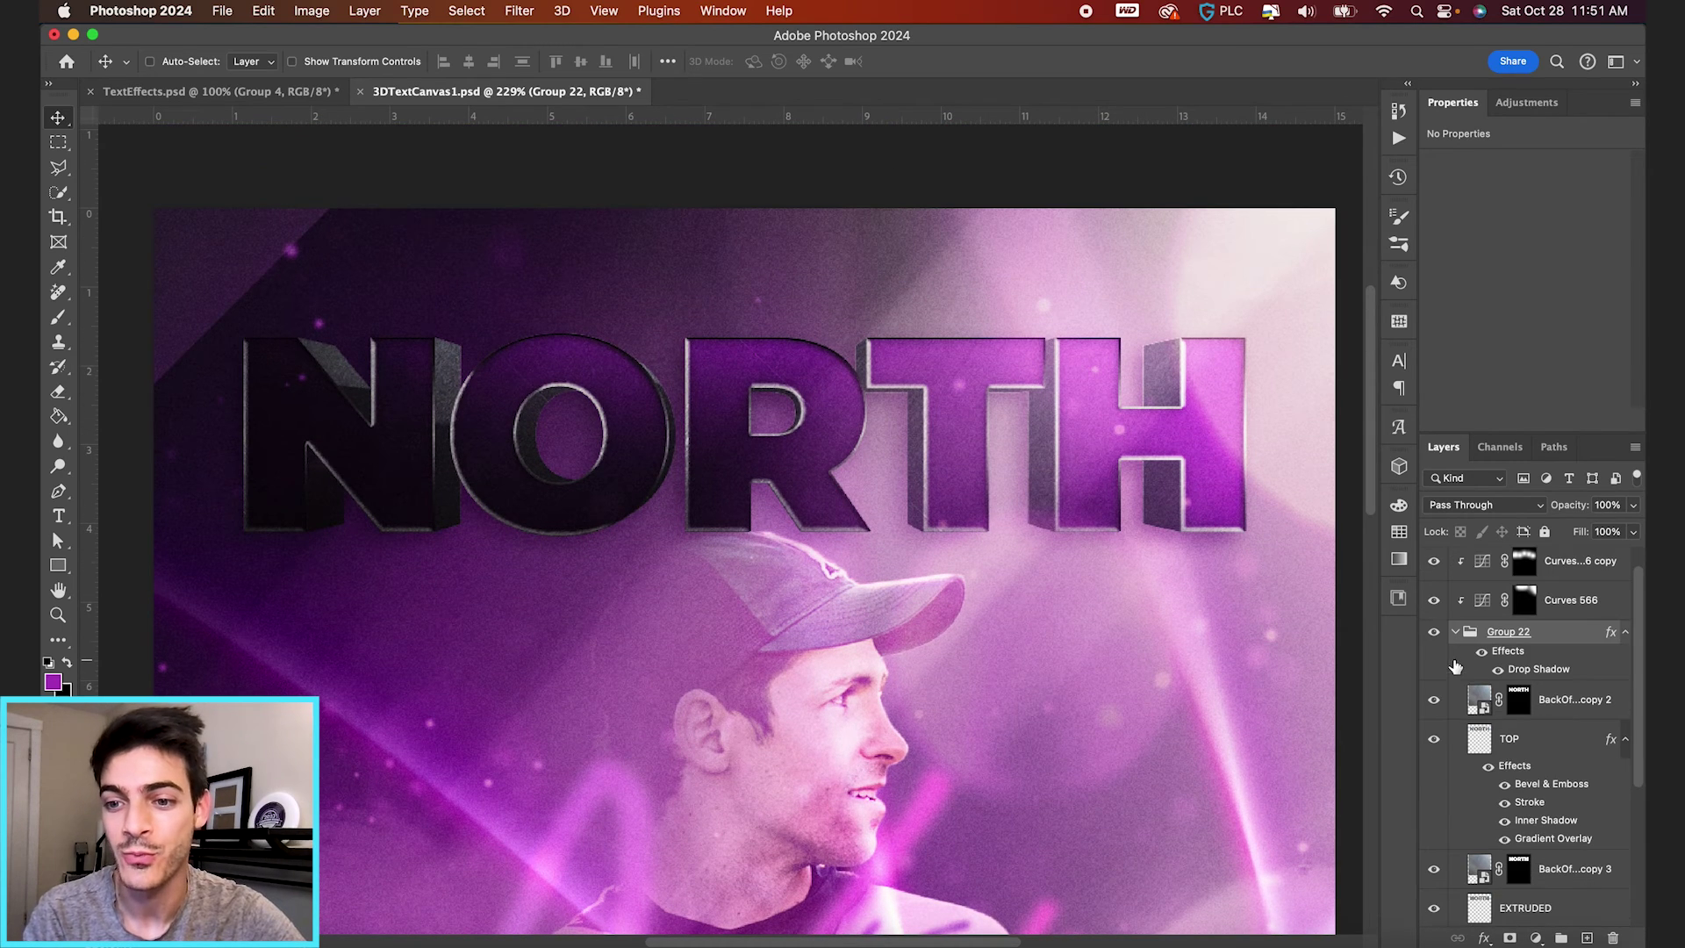
click(1480, 744)
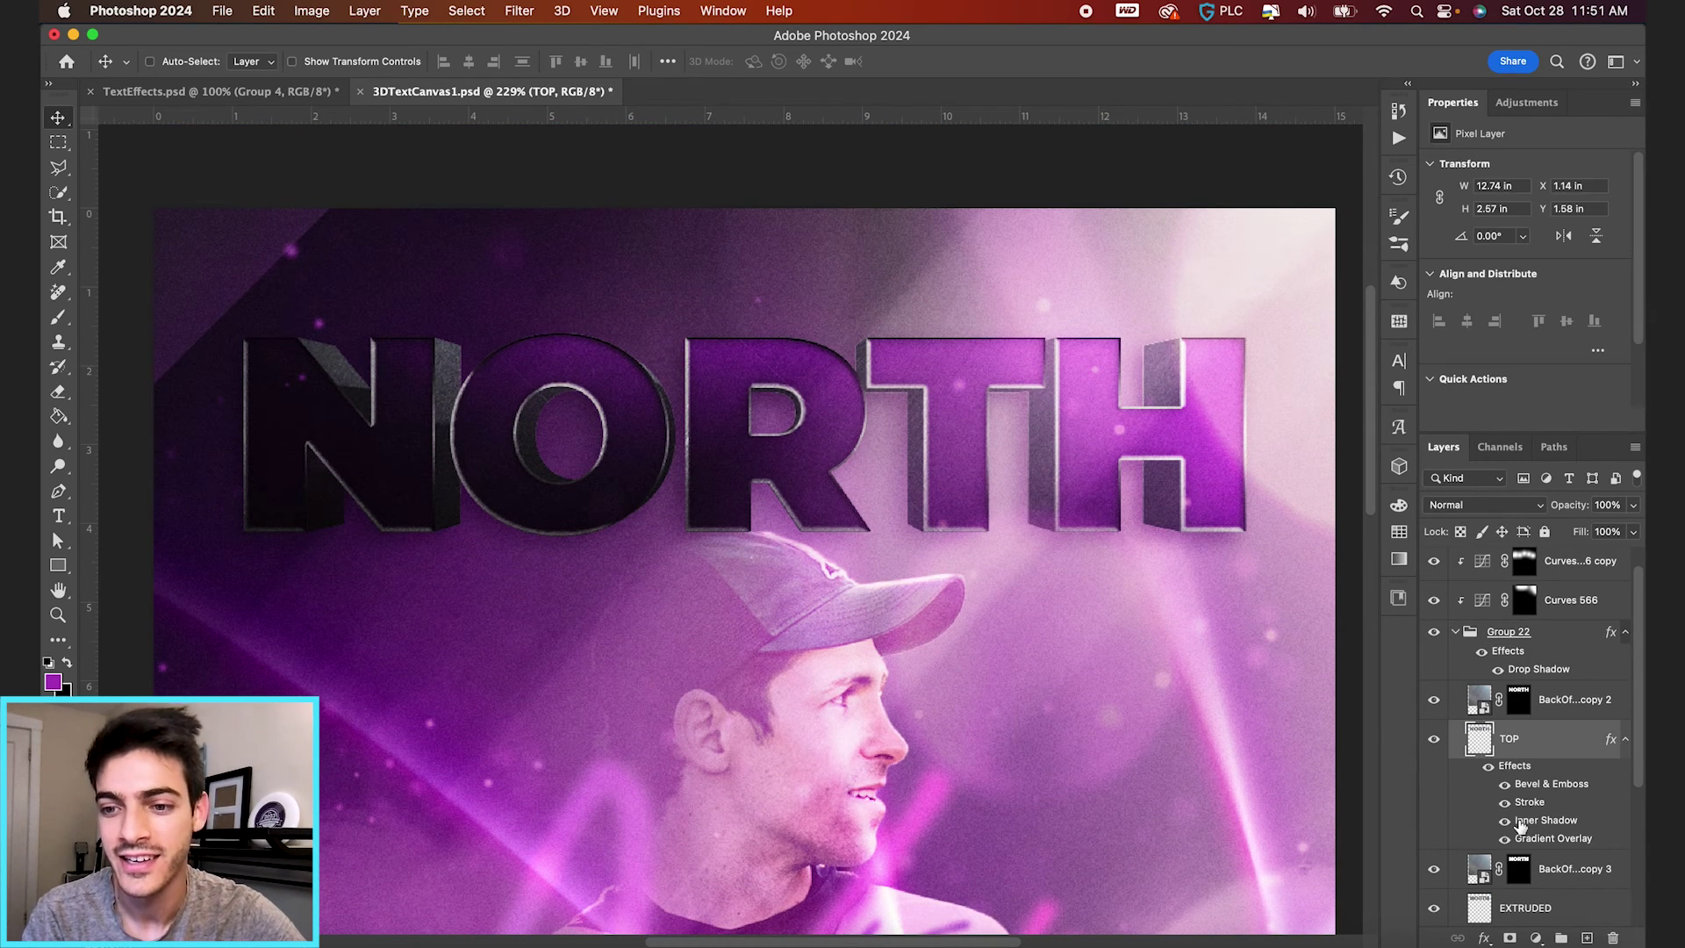
double_click(1538, 841)
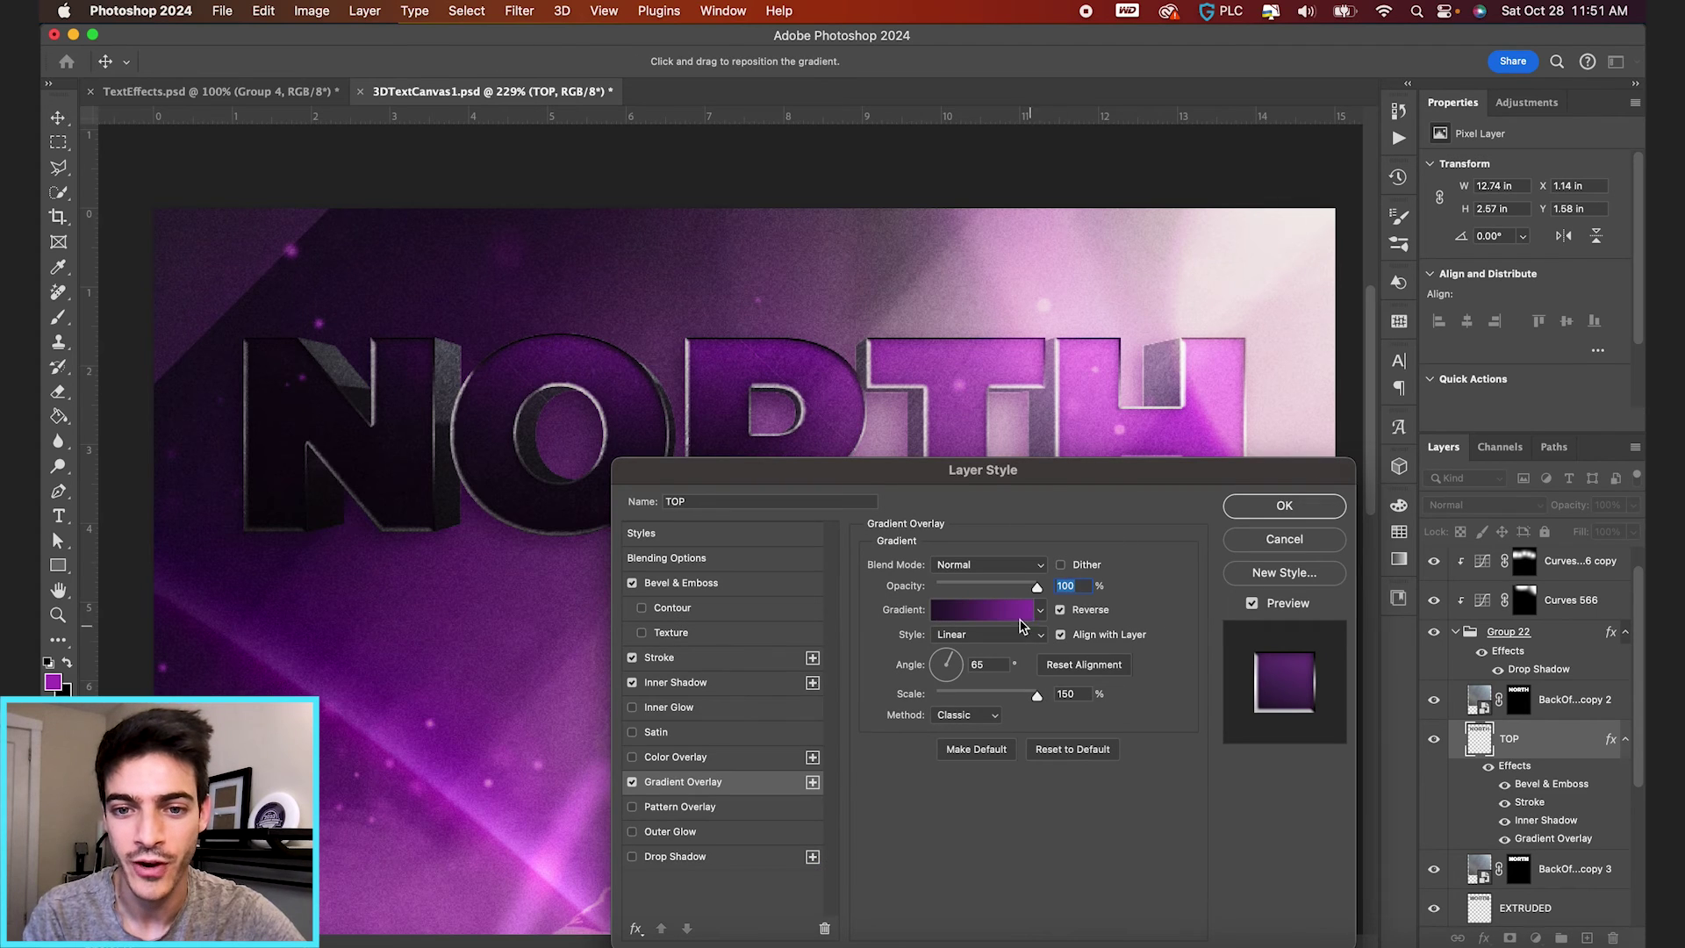
Change the gradient's dark right stop to lighter purple #55356c and apply the style
click(1020, 621)
click(439, 376)
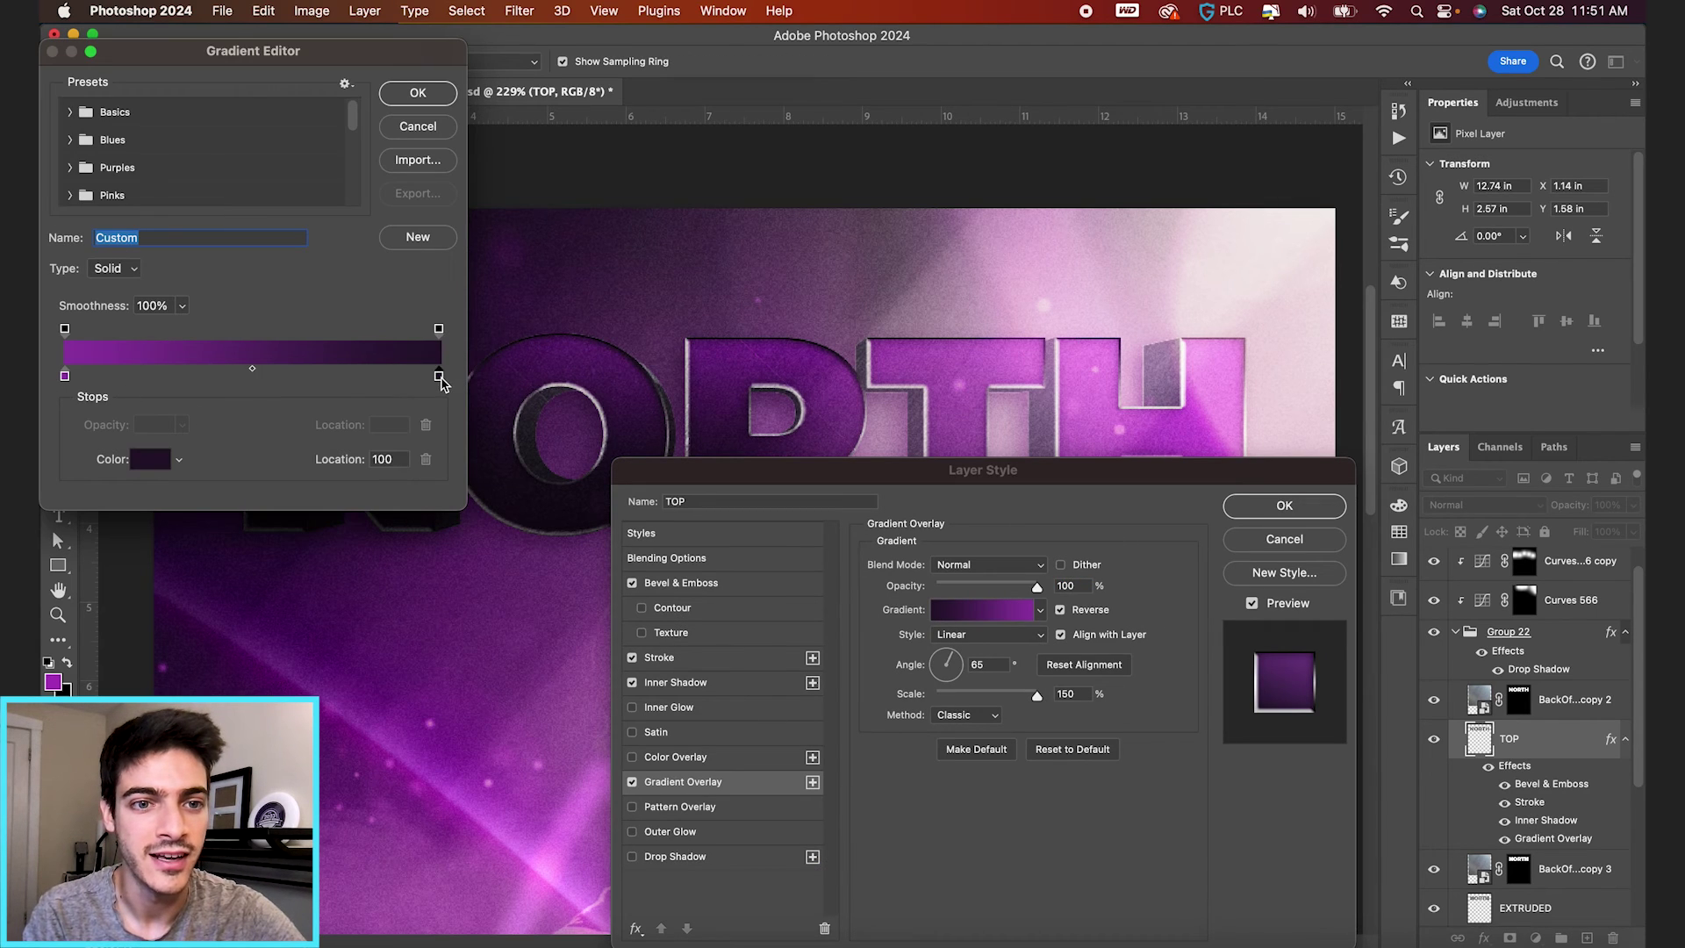
click(439, 376)
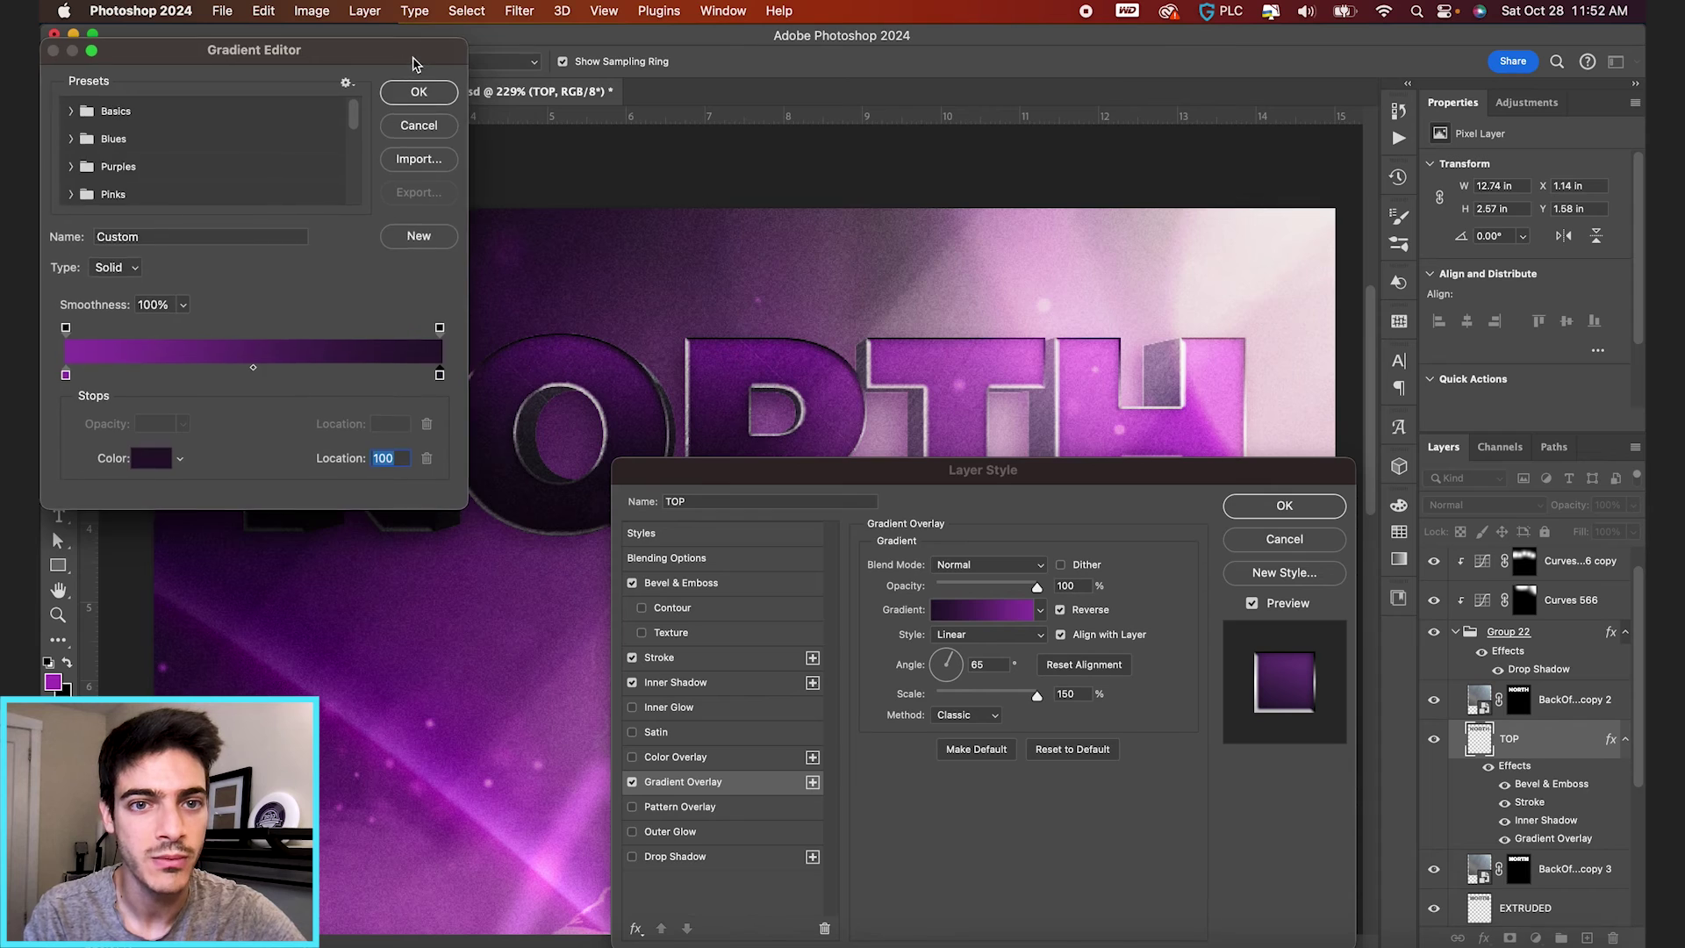
drag(351, 50, 1148, 38)
double_click(1236, 363)
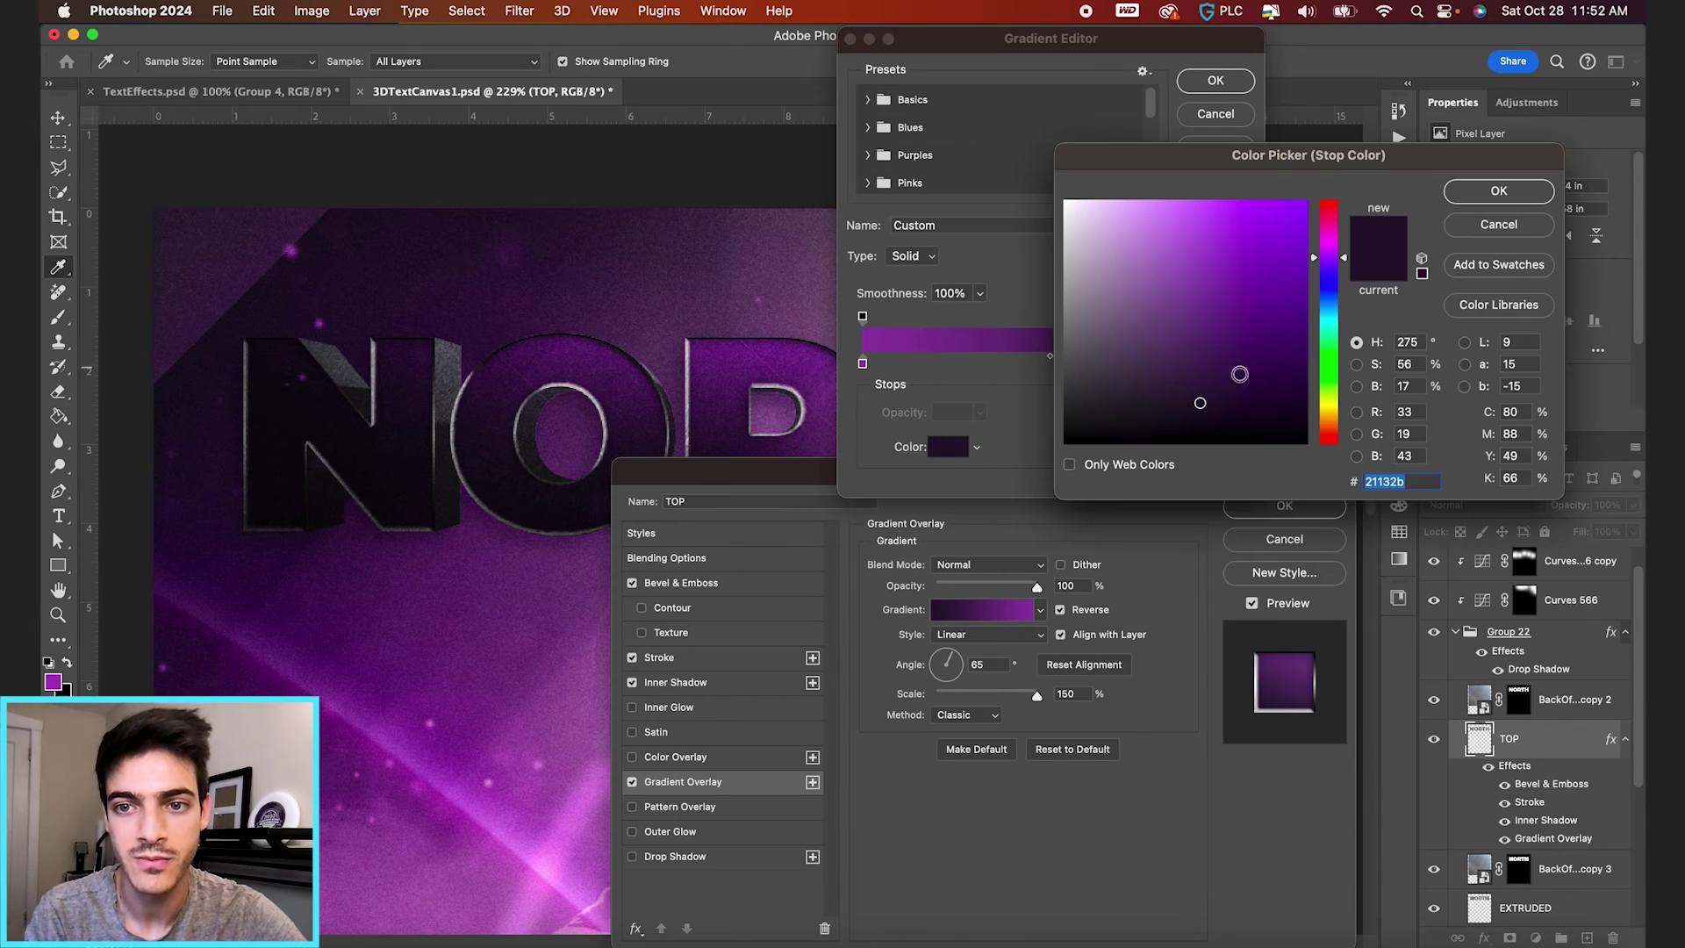
mouse_move(1238, 369)
mouse_down()
mouse_move(1196, 345)
mouse_move(1195, 319)
mouse_up()
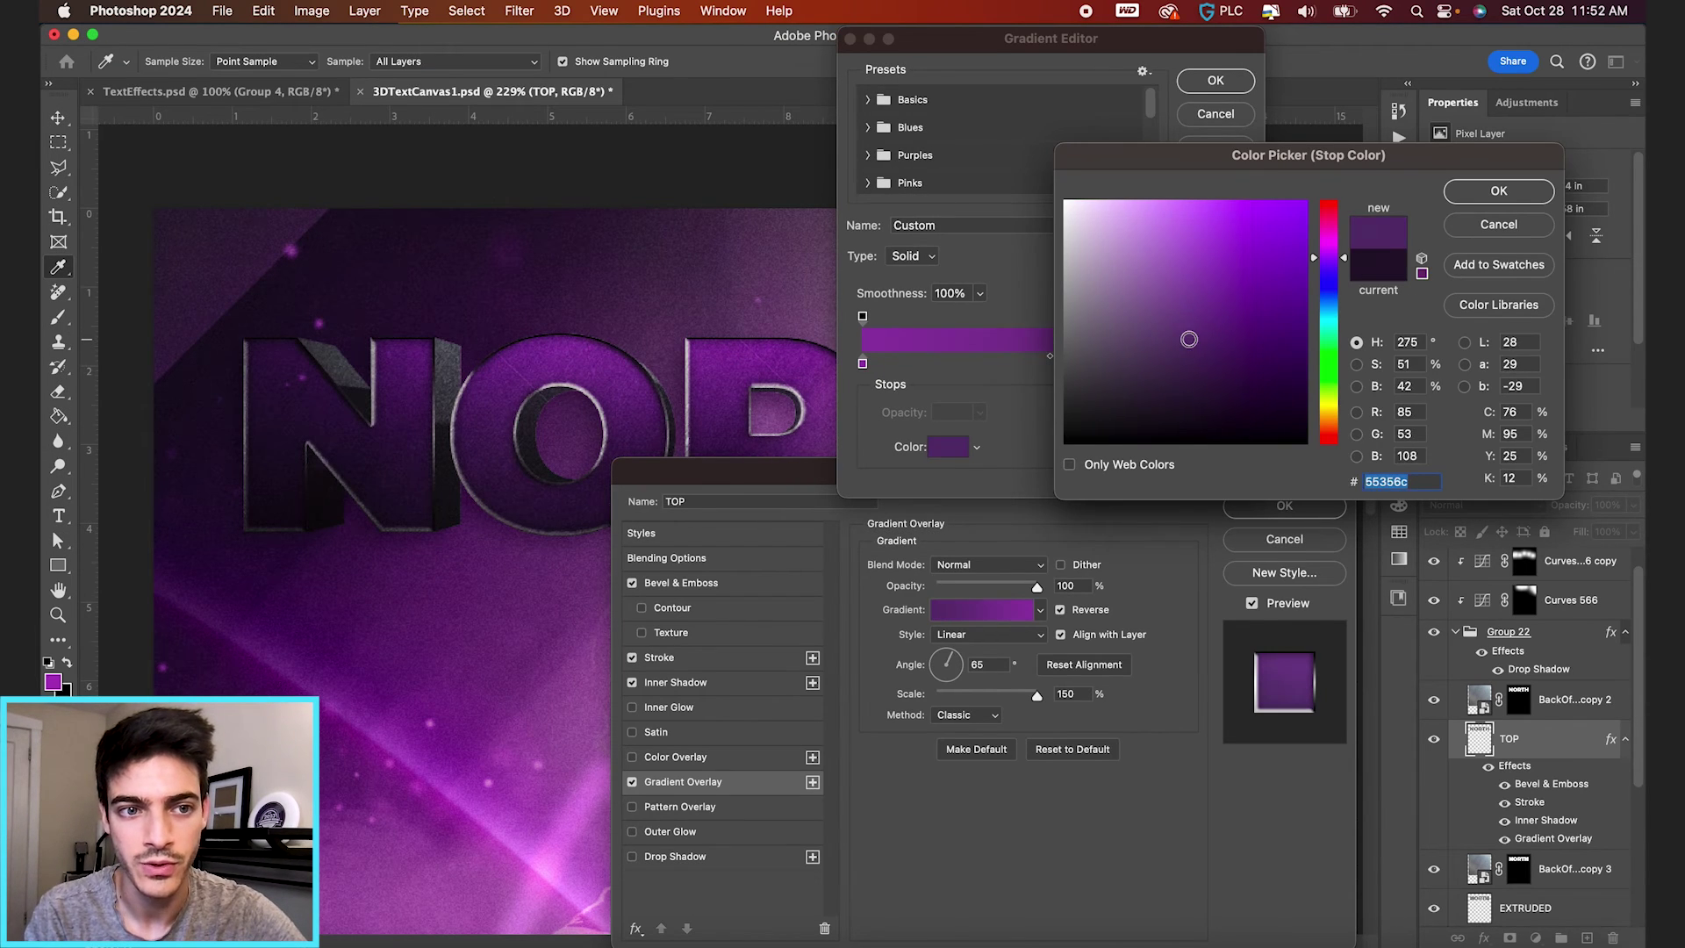
key(Return)
key(Return)
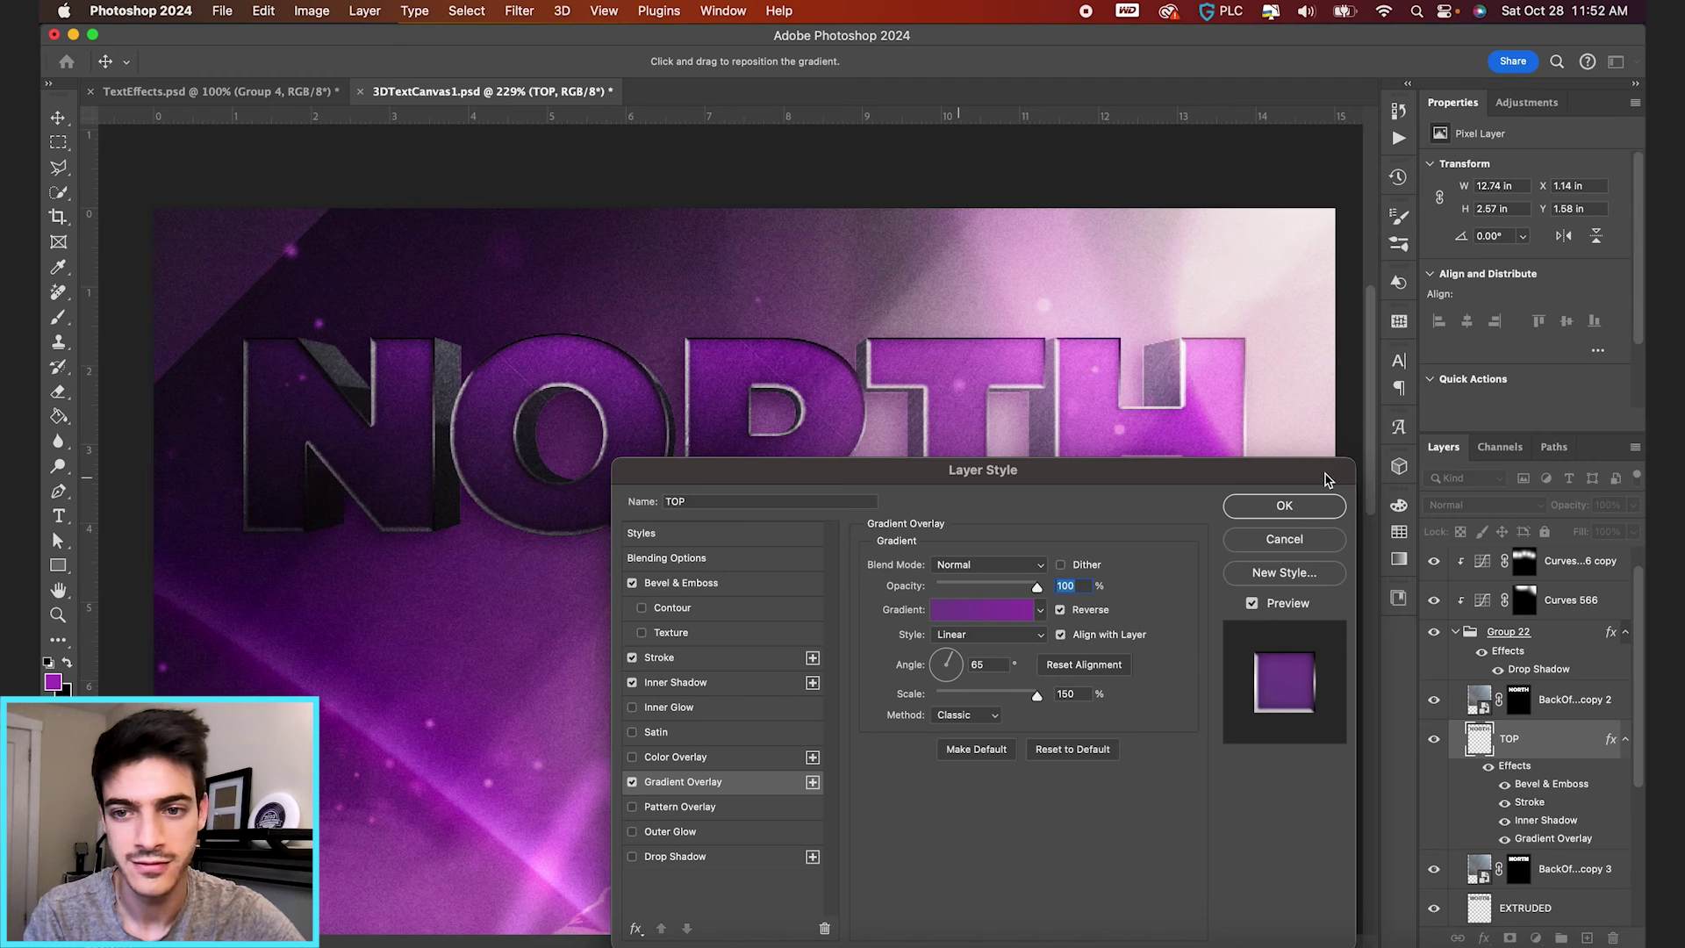
click(1283, 509)
key(super+0)
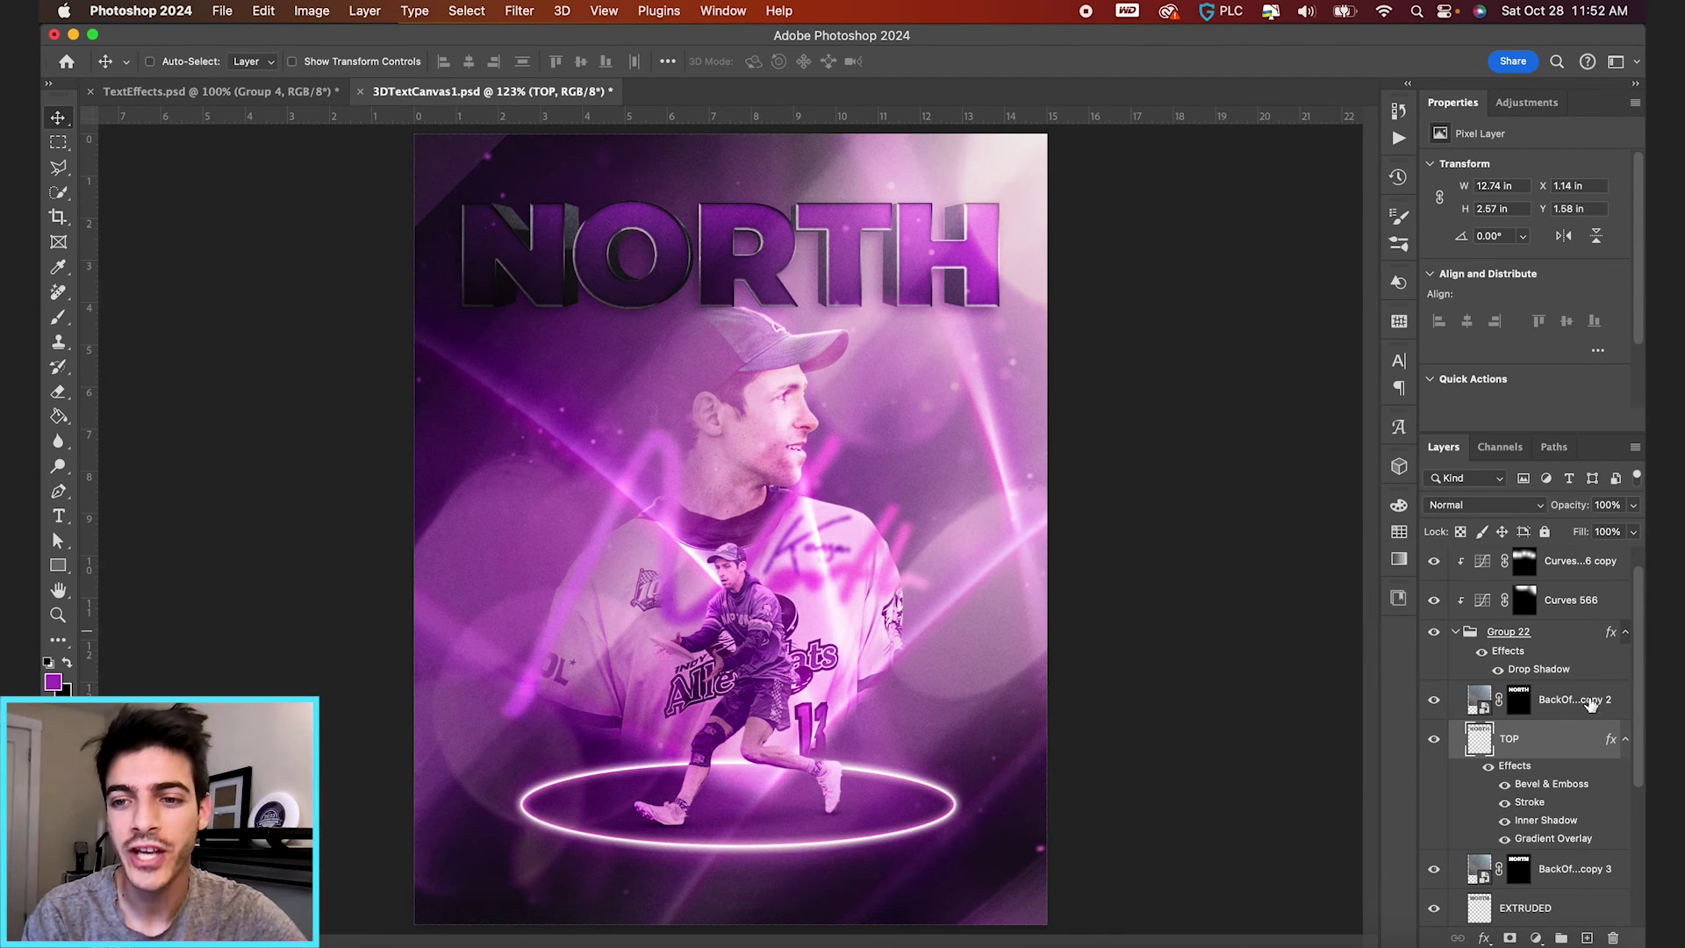
click(1456, 632)
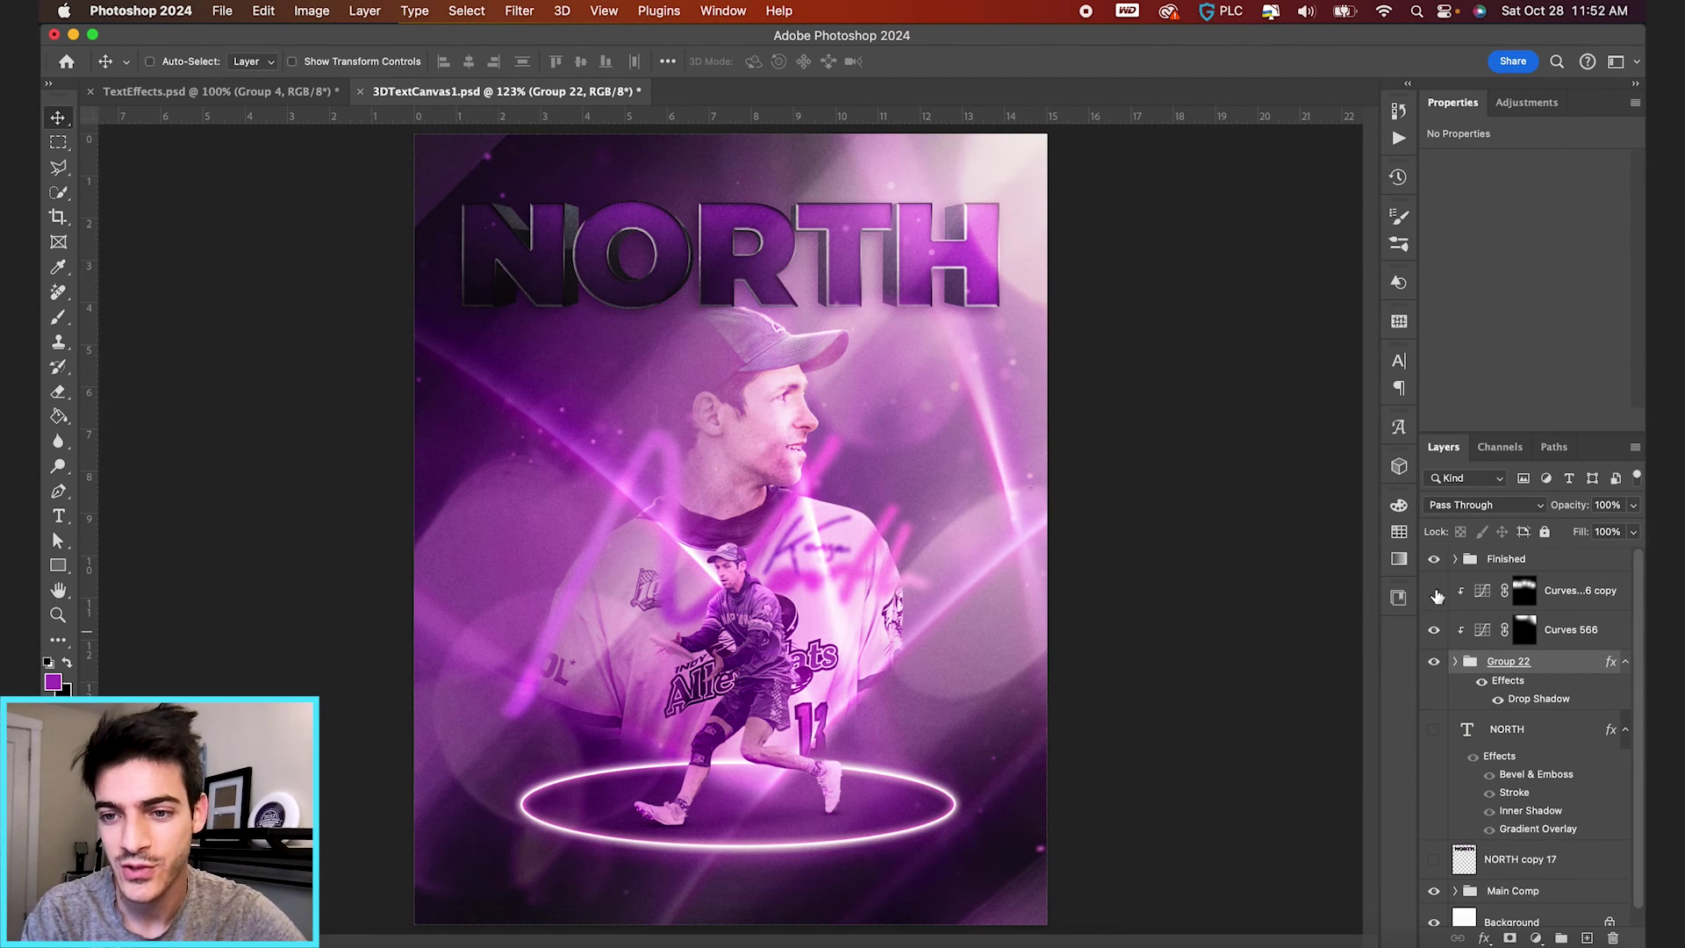
Hide the Photoshop NORTH layers and type a new NORTH text object in Illustrator
drag(1434, 596, 1434, 661)
click(1031, 941)
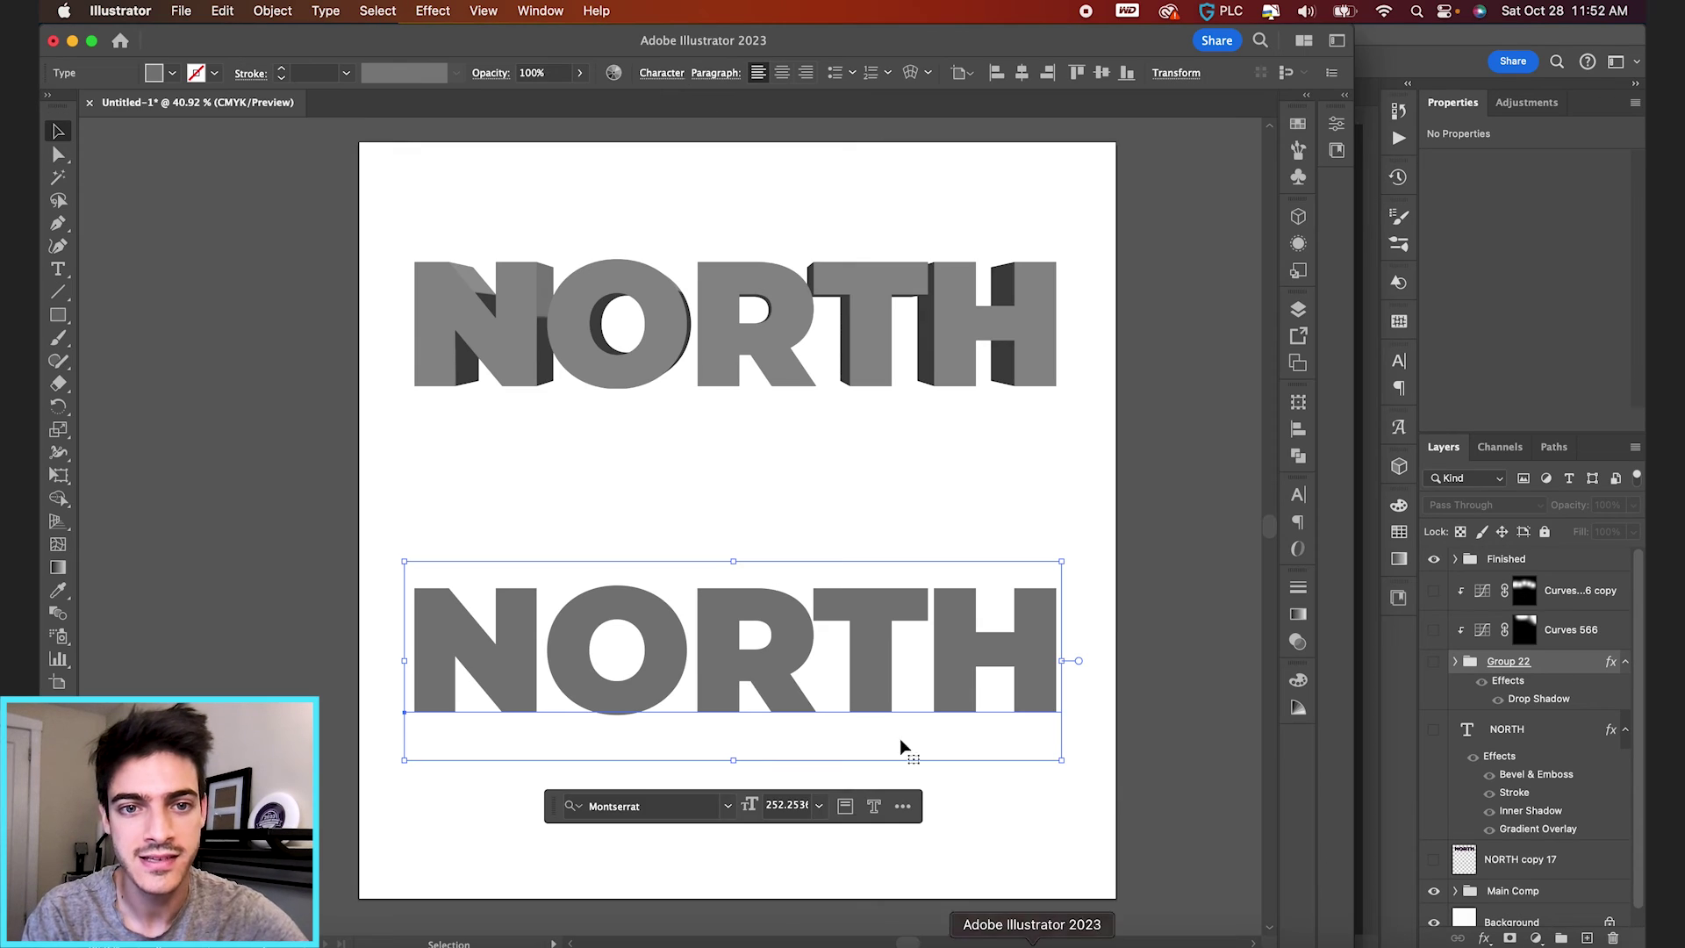
drag(754, 684, 754, 426)
key(t)
click(558, 693)
text(NO)
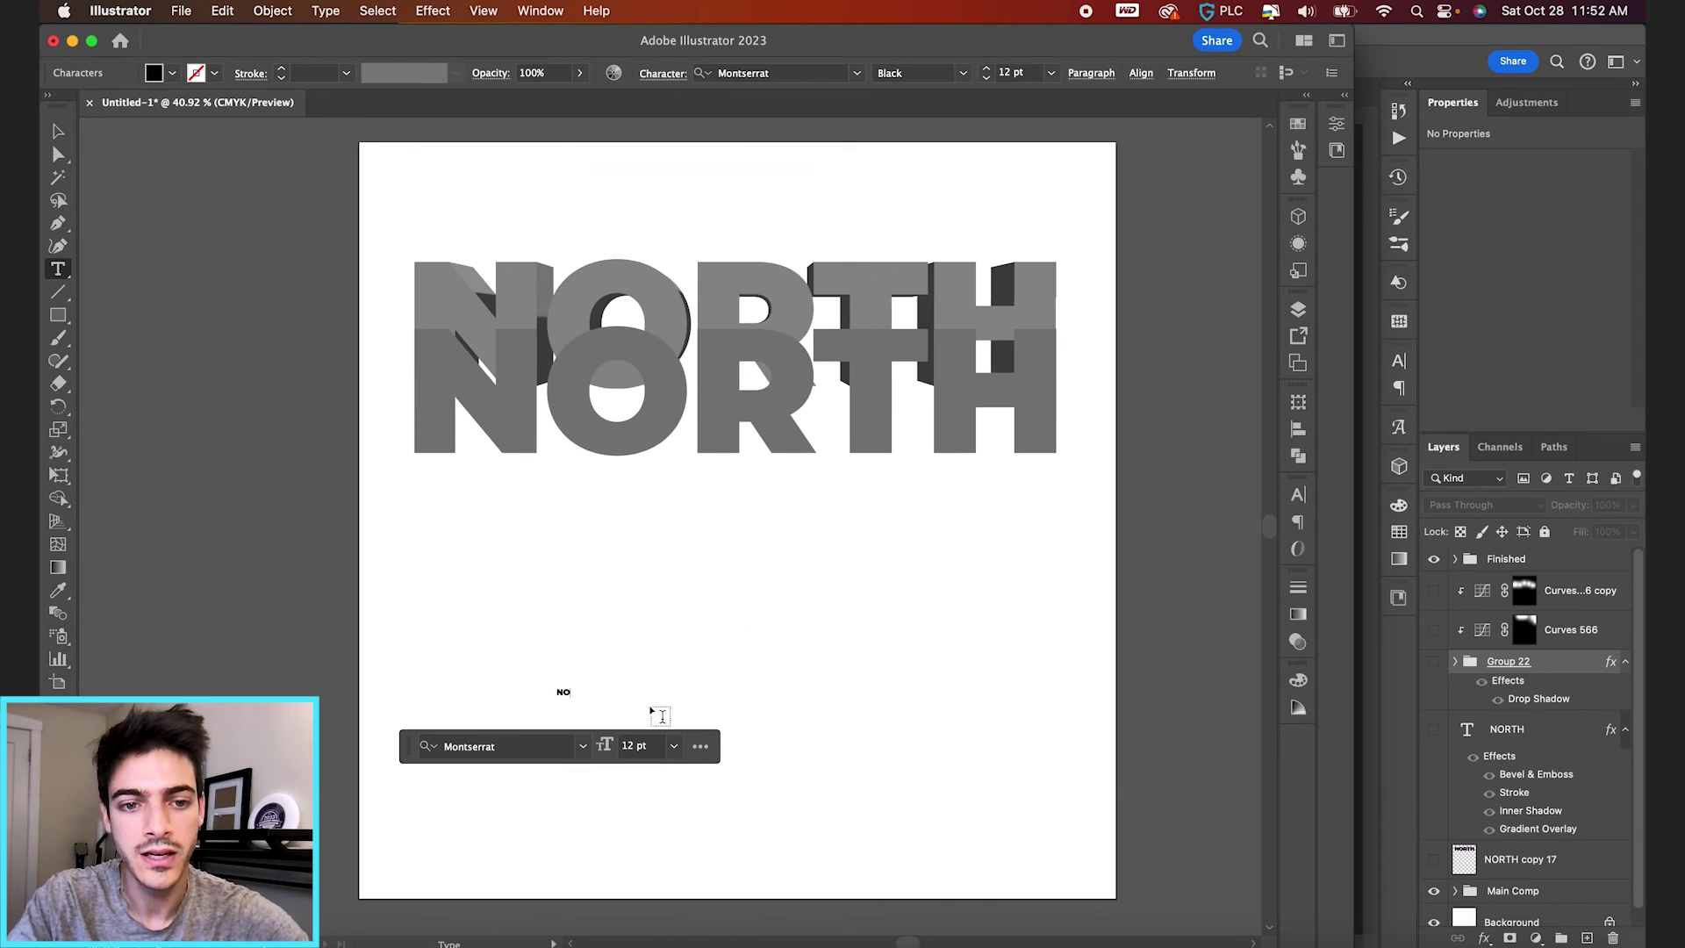
text(RTH)
key(Escape)
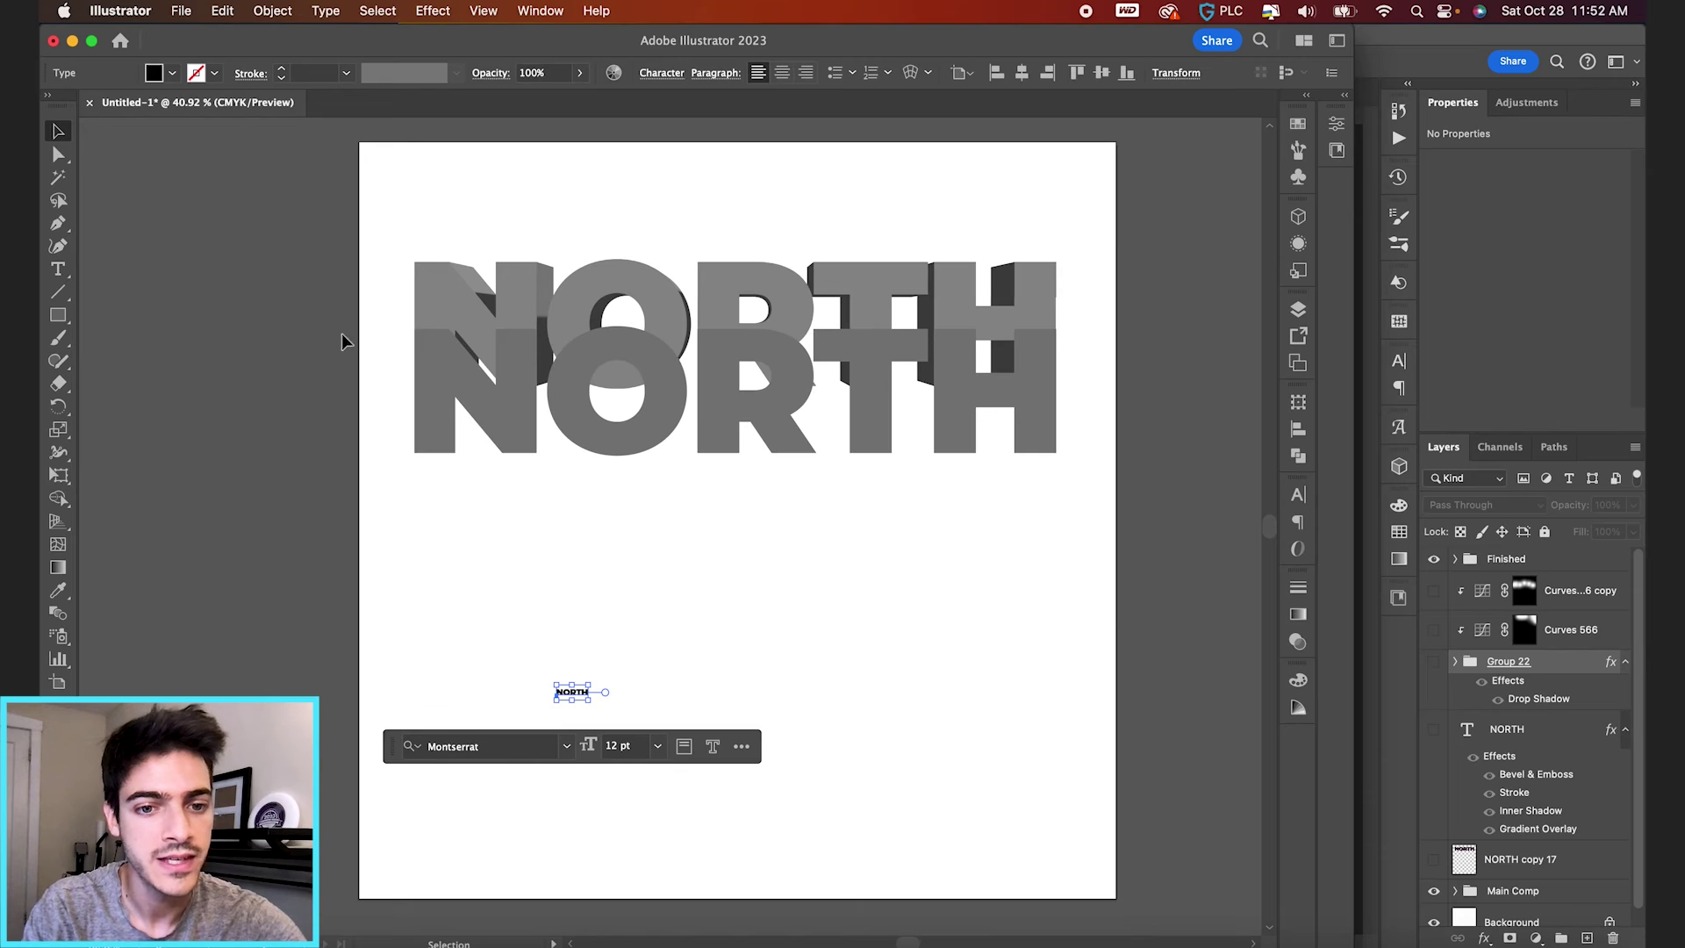
Set the new NORTH in Omnium Medium at about 286 pt, placed lower on the artboard
drag(588, 683, 1024, 553)
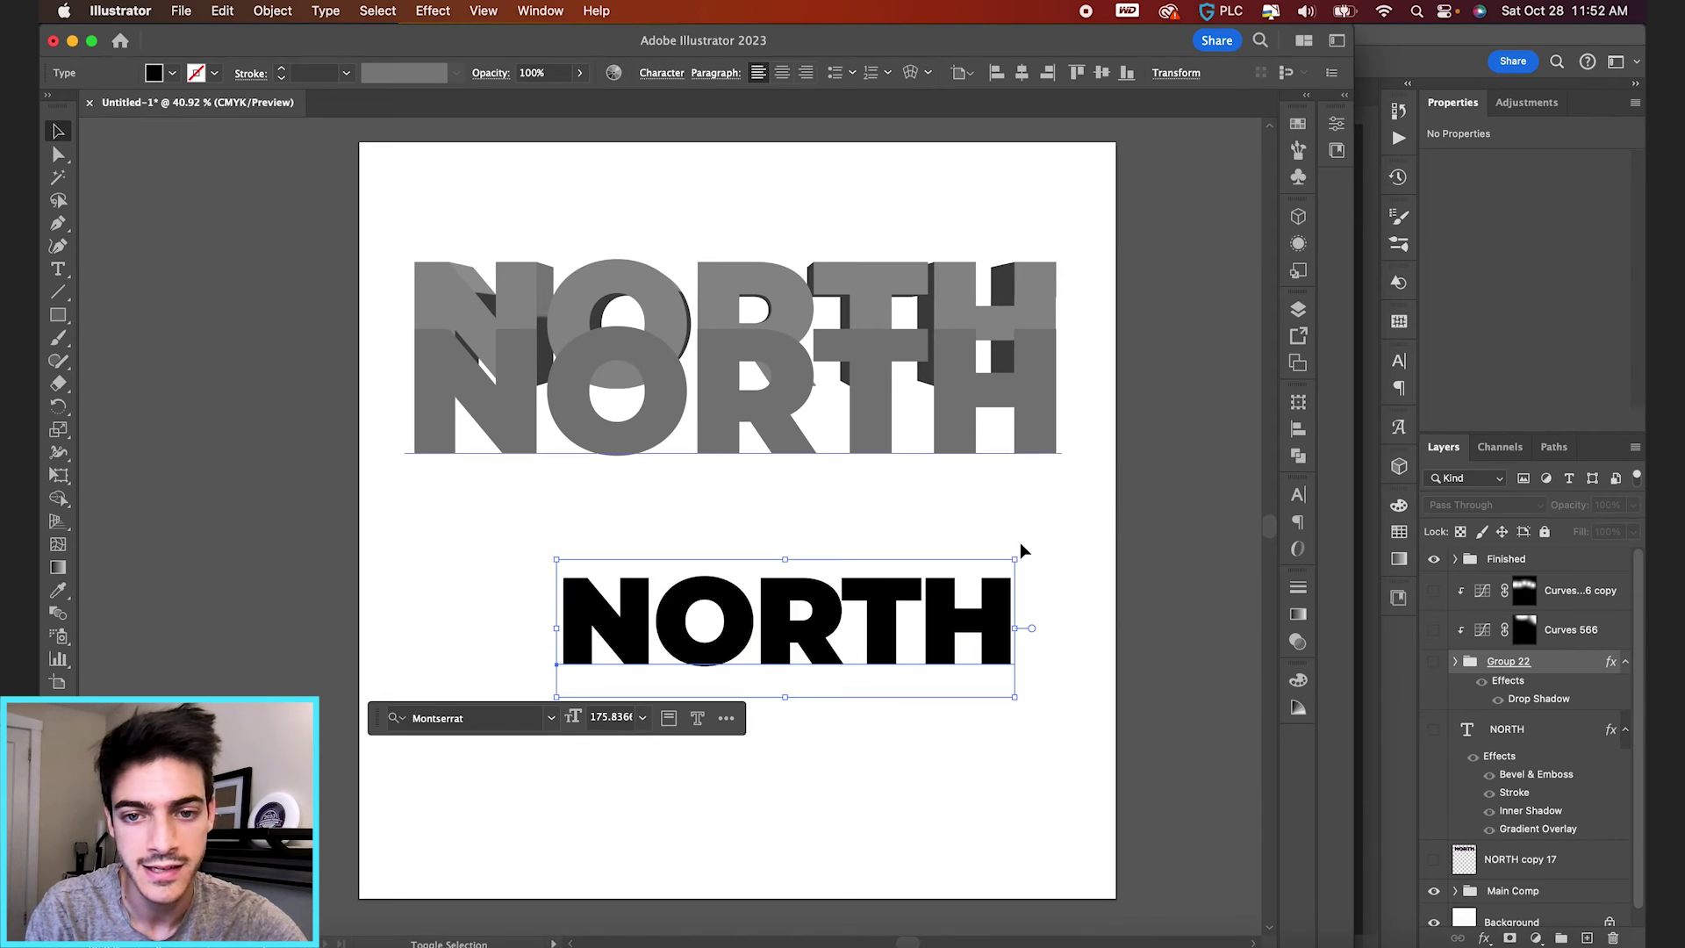
drag(980, 615, 916, 650)
click(1298, 494)
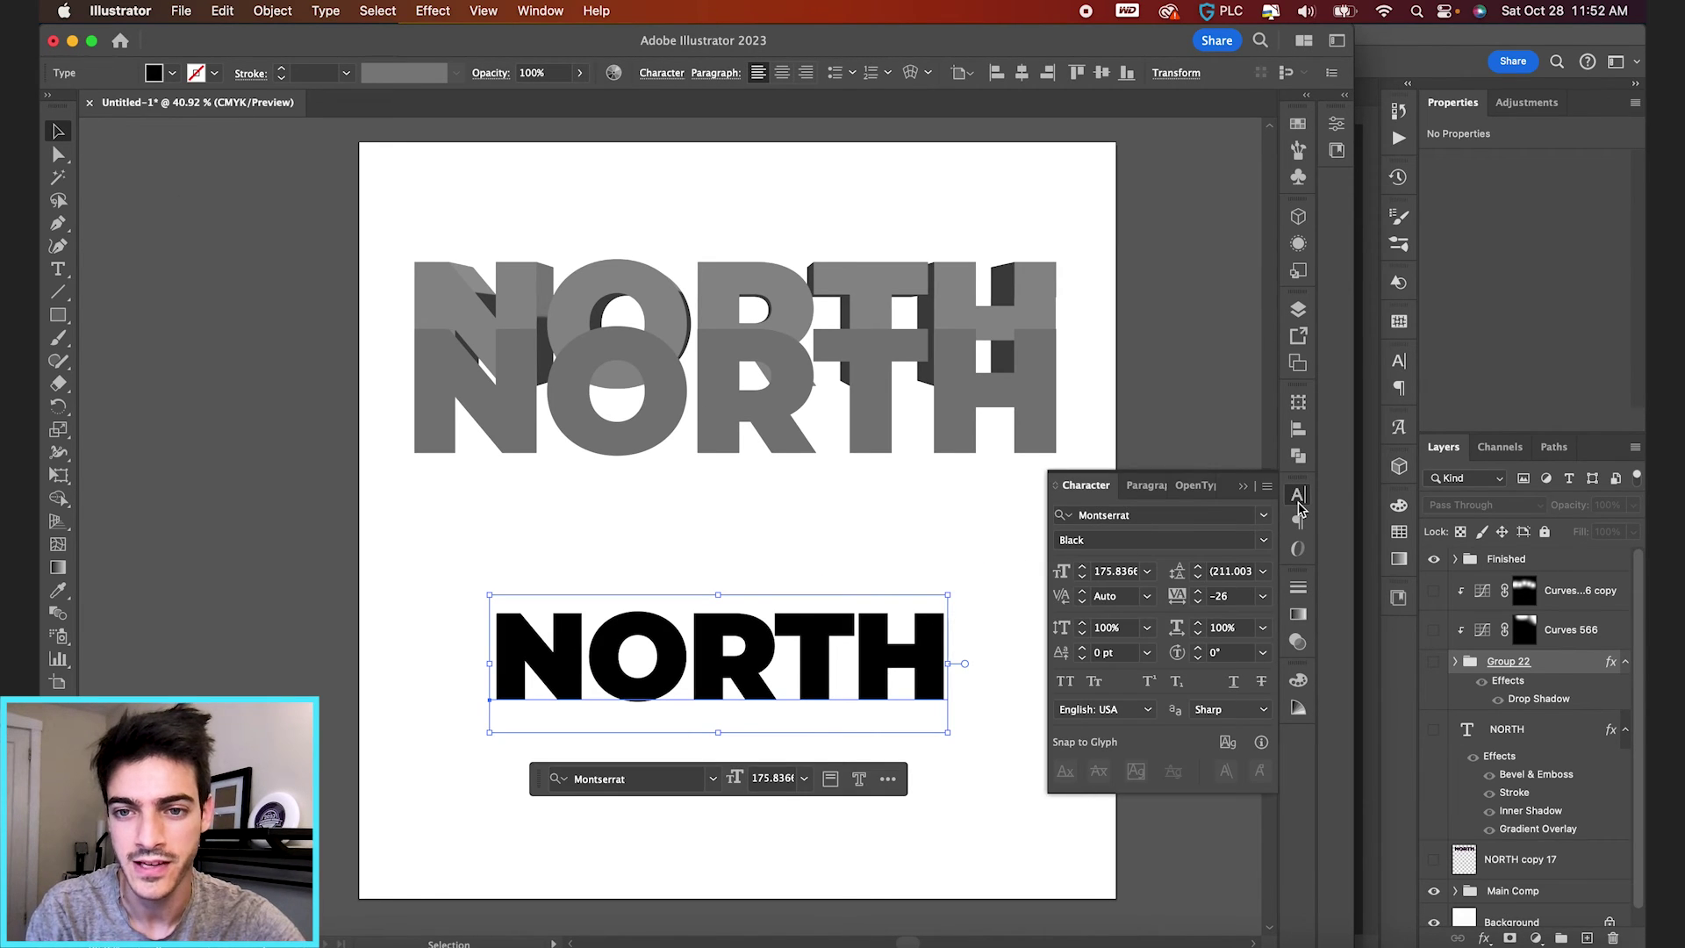
click(1216, 514)
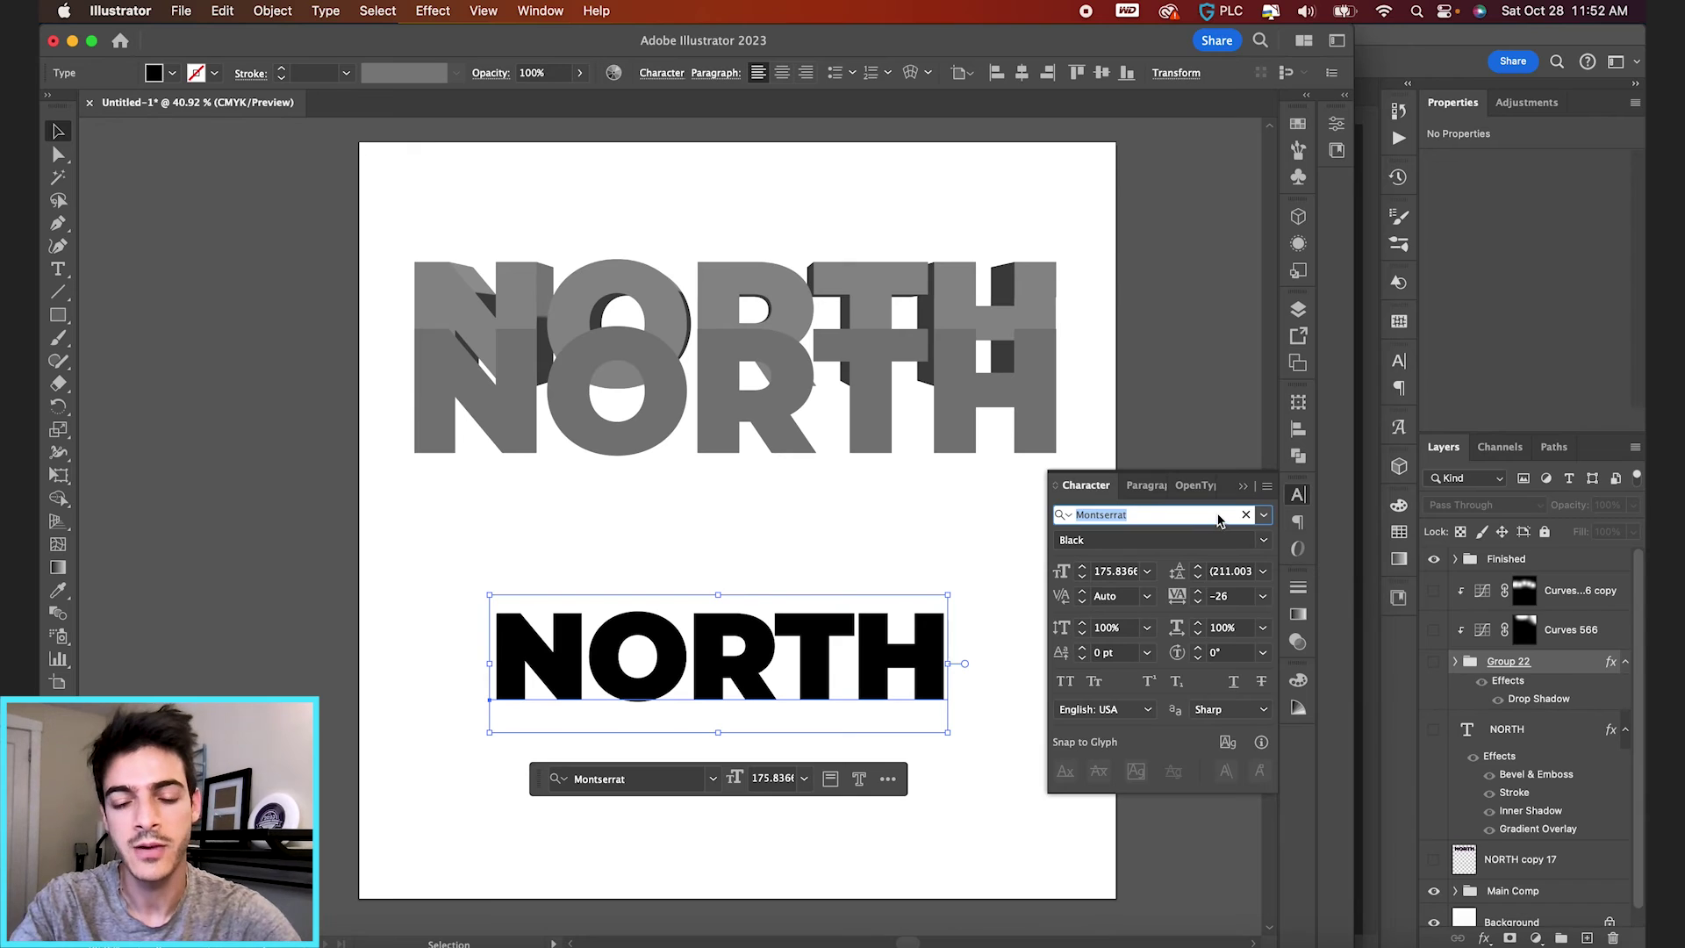
text(OM)
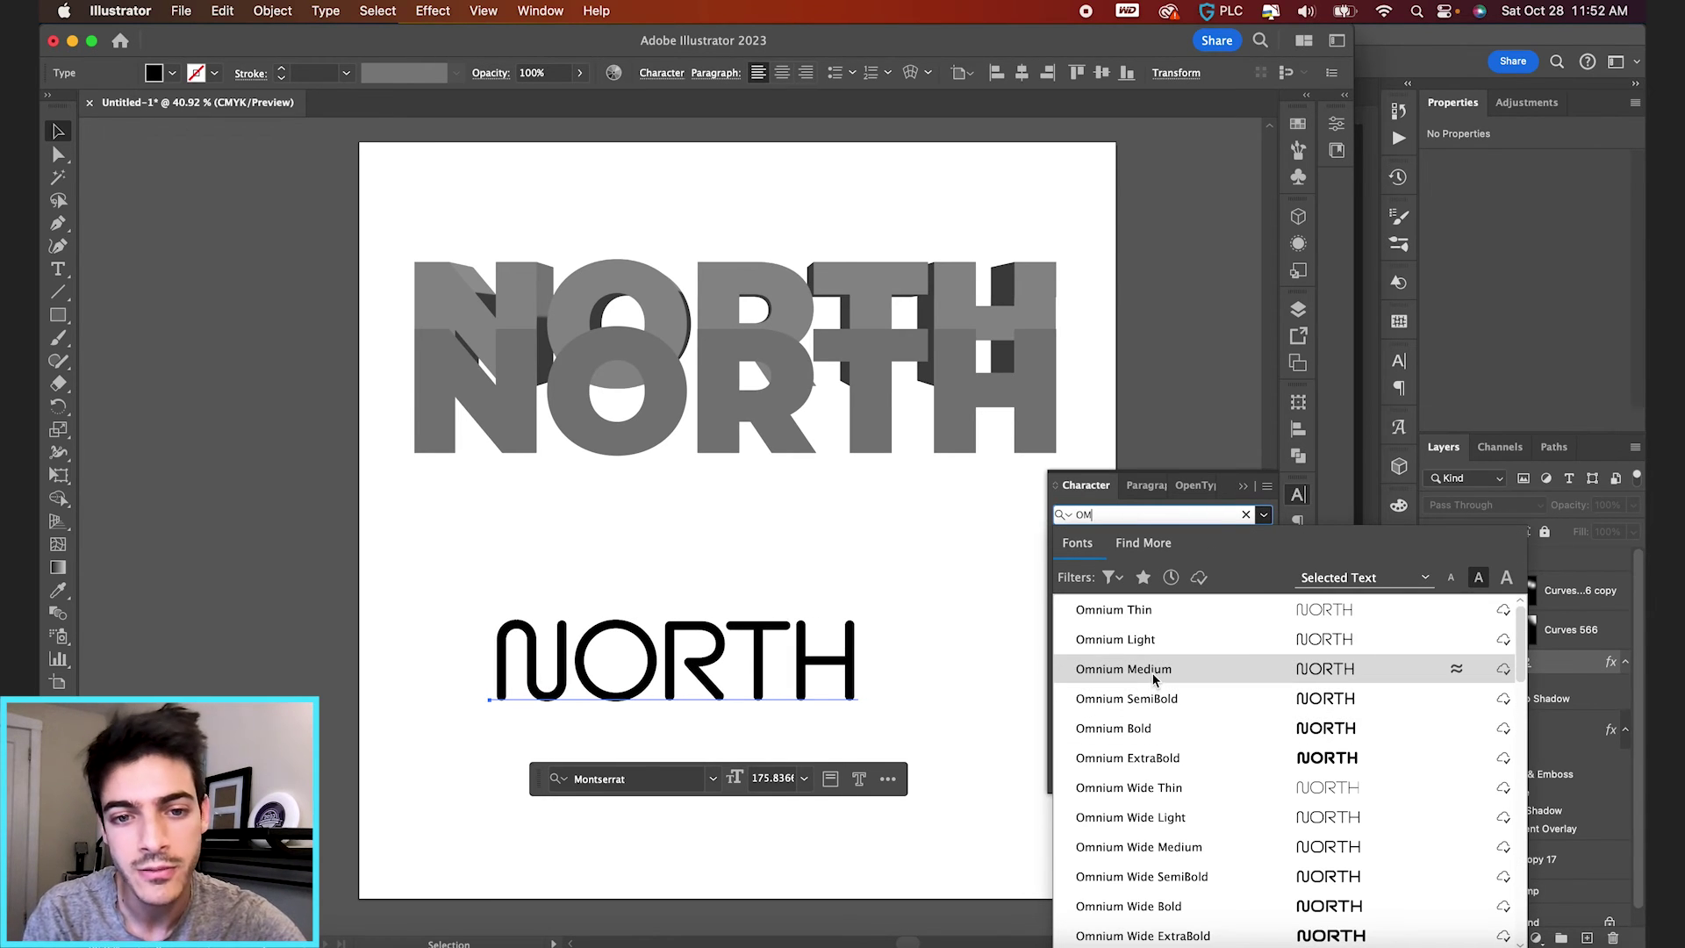
click(1153, 672)
click(1246, 489)
drag(858, 598, 1026, 547)
click(833, 645)
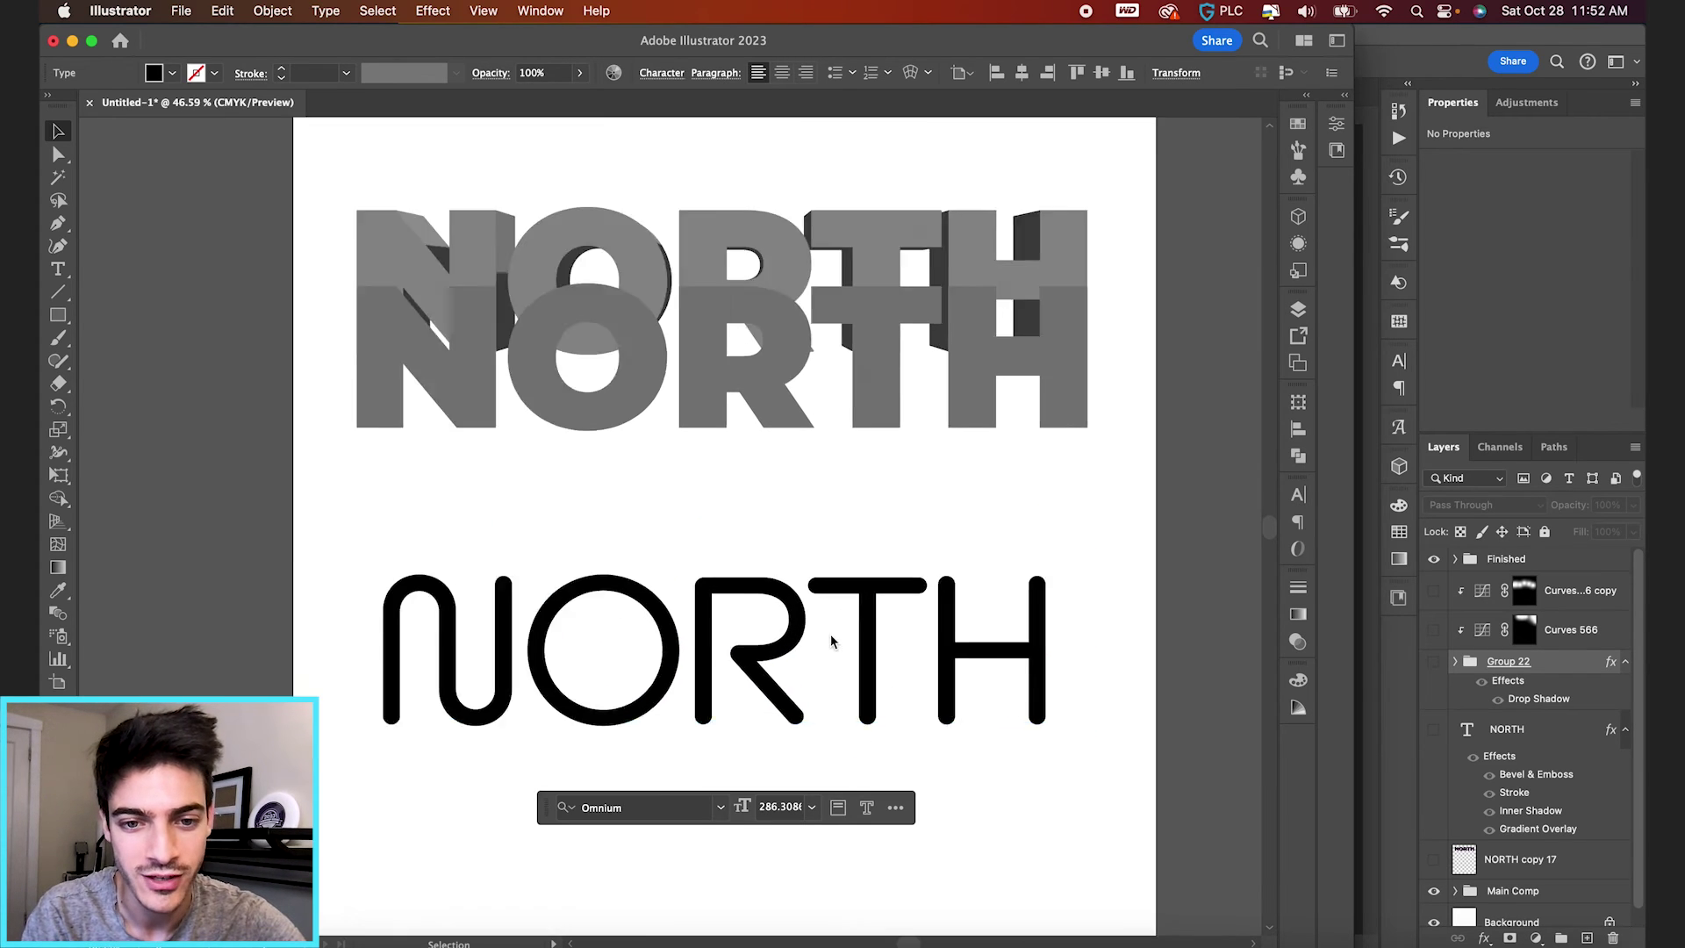
Fill the Omnium NORTH with the warm grey #776d70 of the top text
scroll(833, 645, up, 5)
scroll(1053, 526, down, 6)
click(1042, 616)
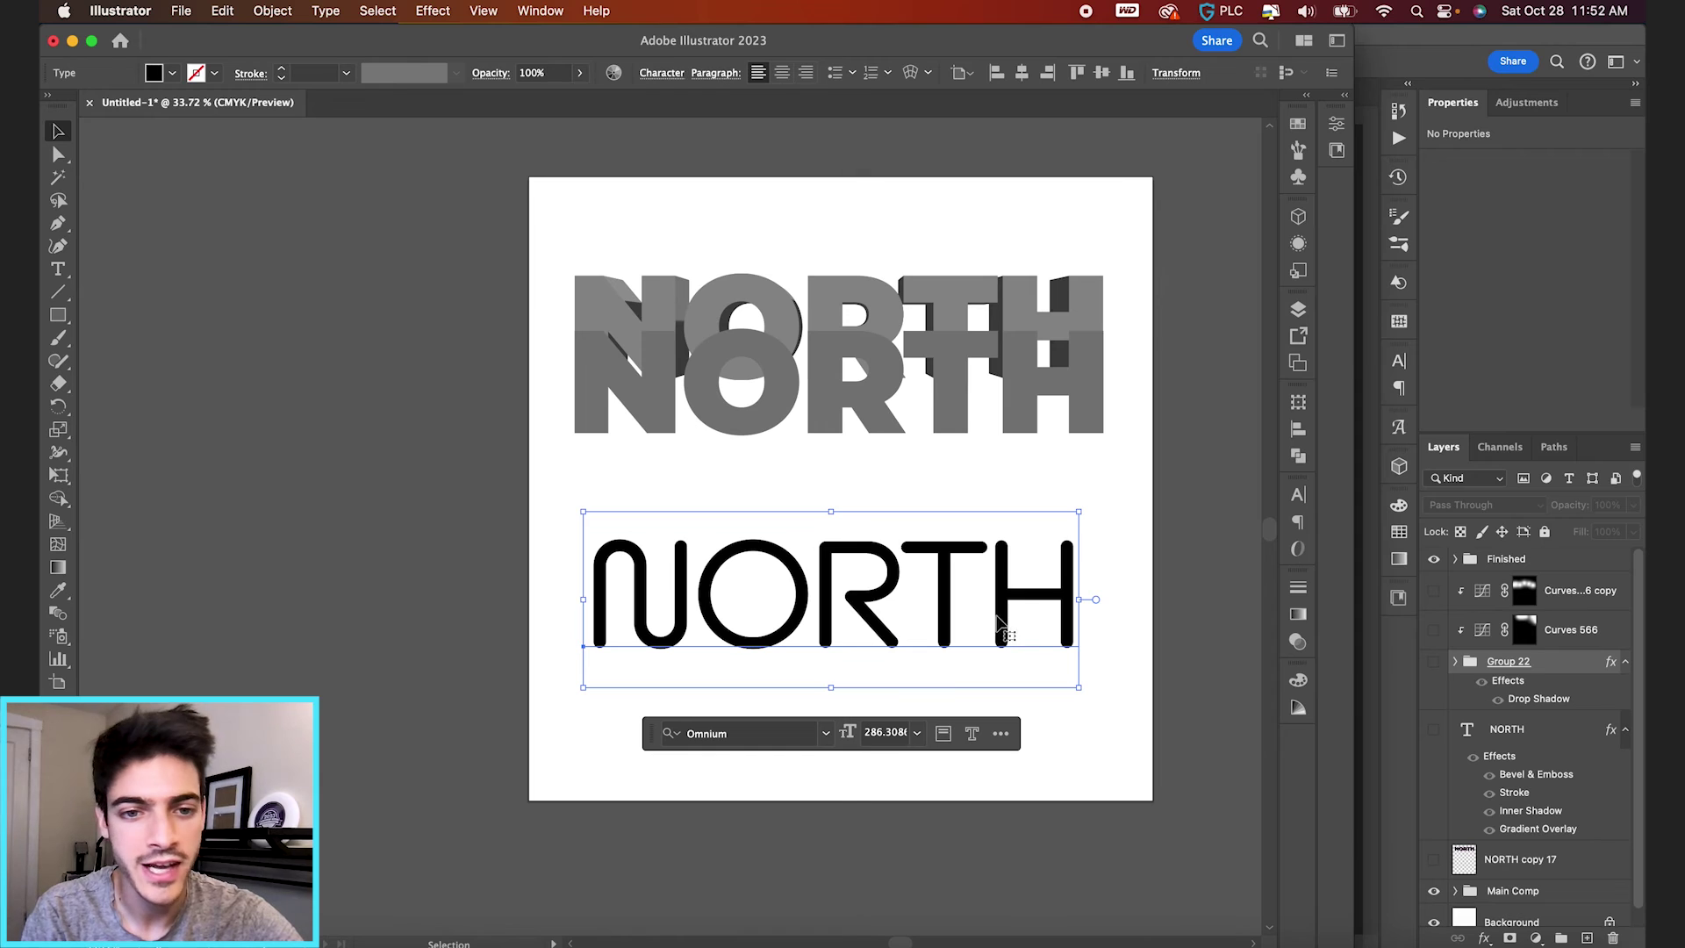
click(1093, 303)
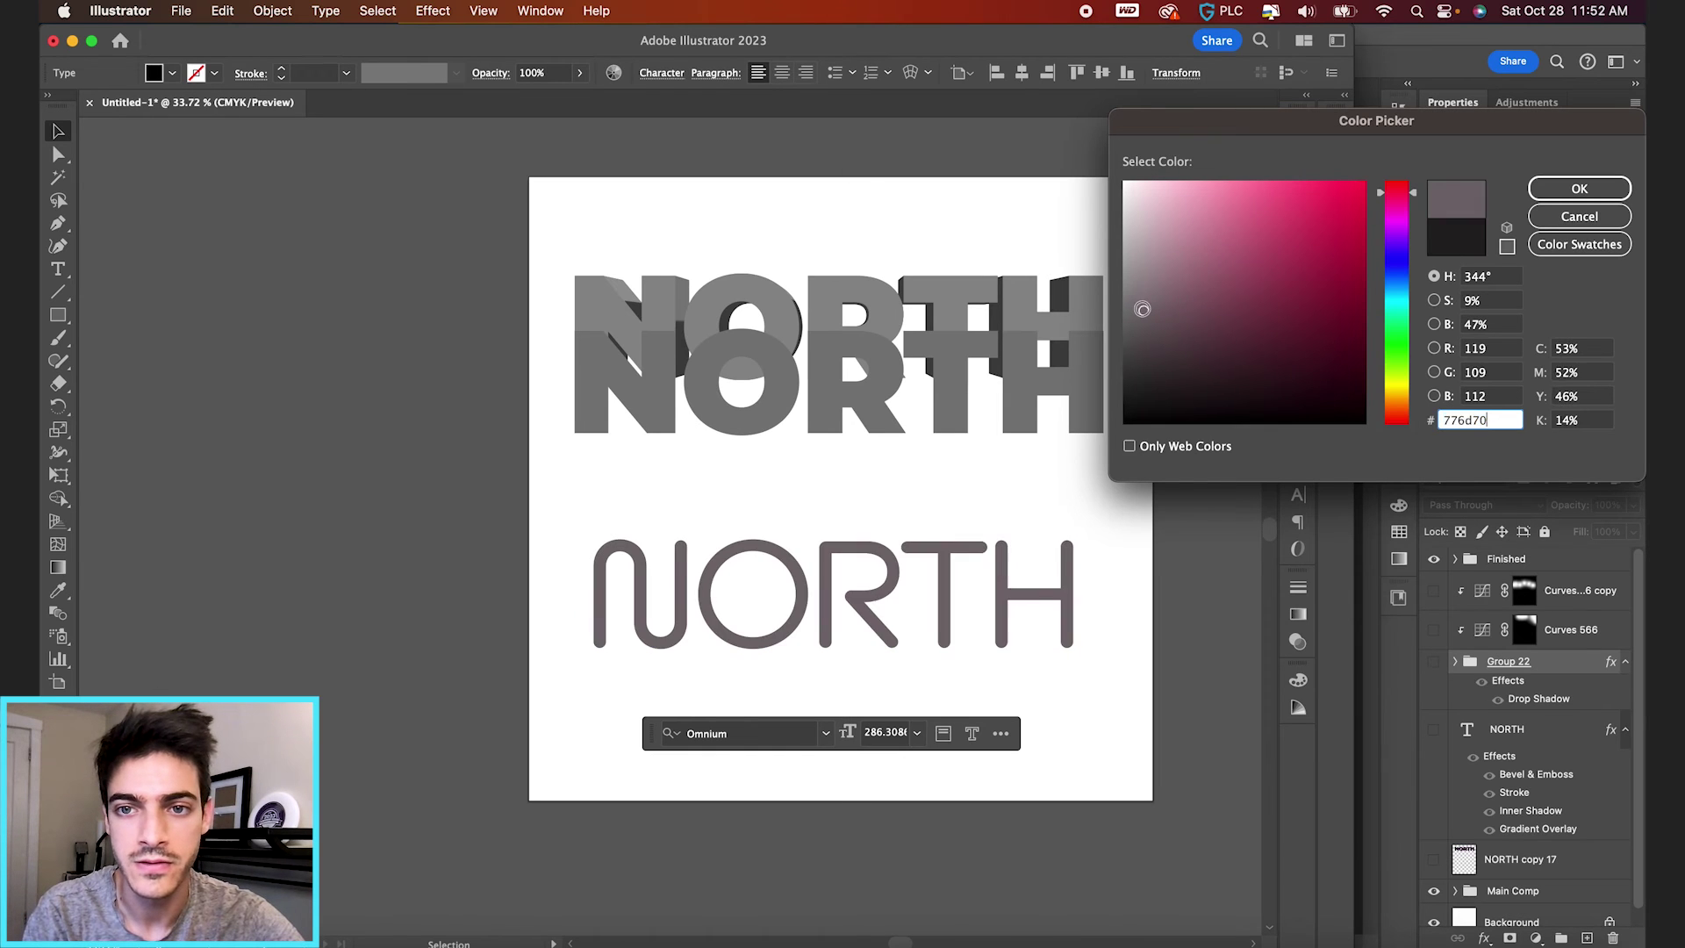
key(Return)
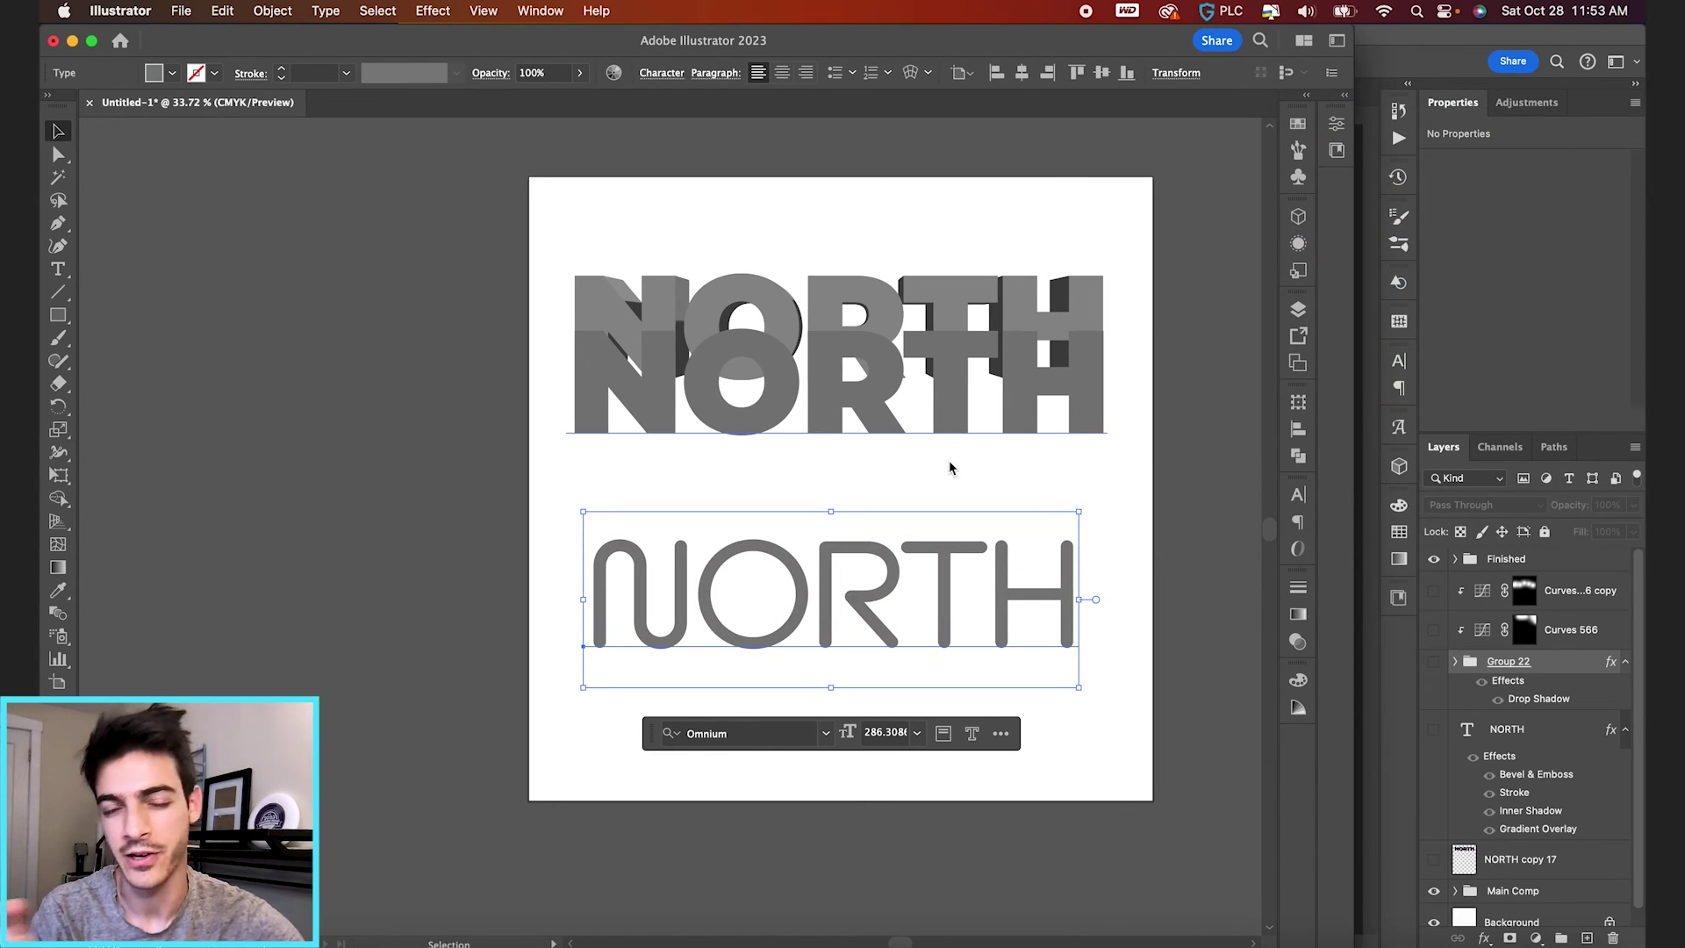
Apply the 3D and Materials Inflate effect to the Omnium NORTH
click(423, 9)
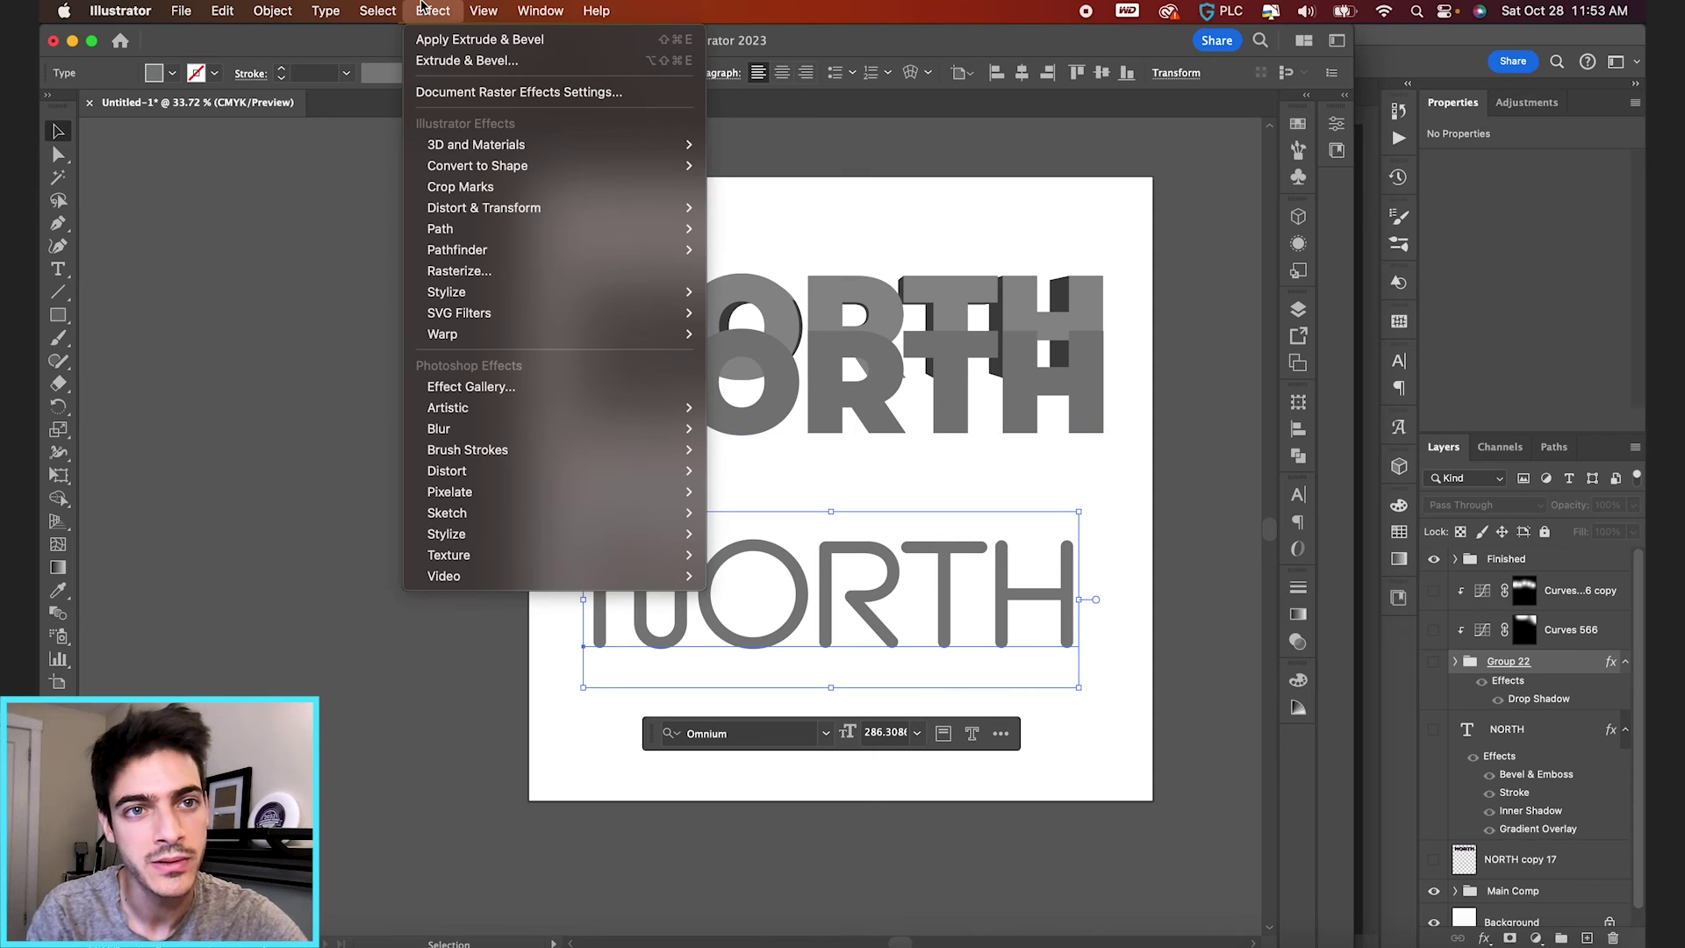
mouse_move(505, 147)
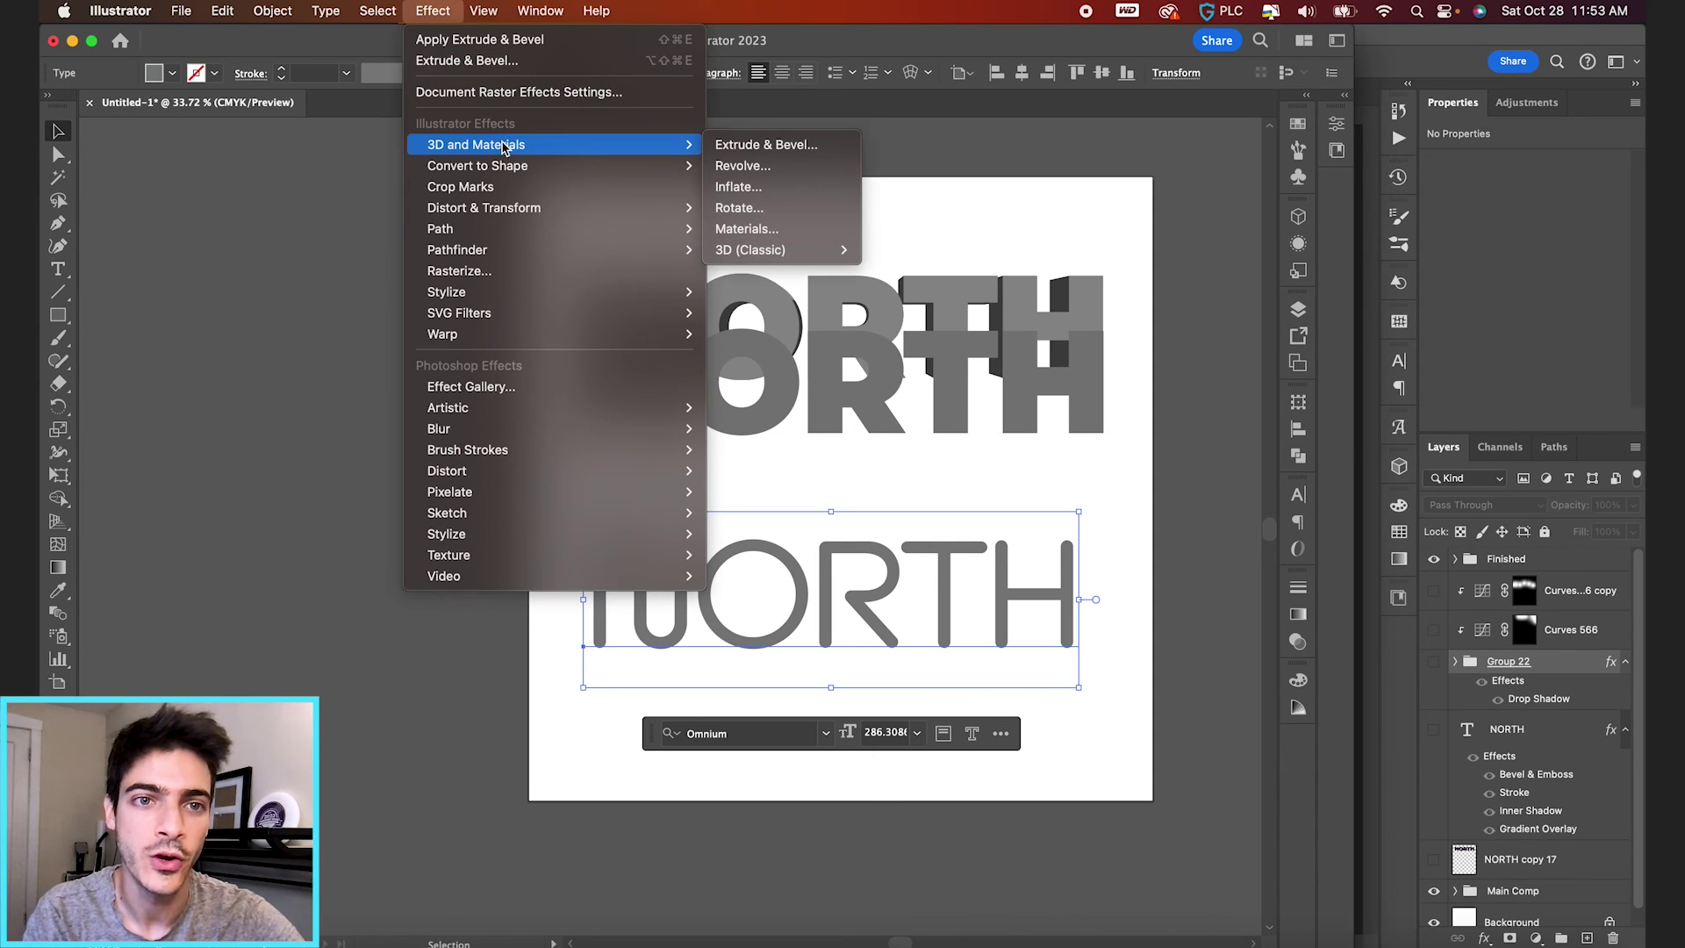
click(822, 187)
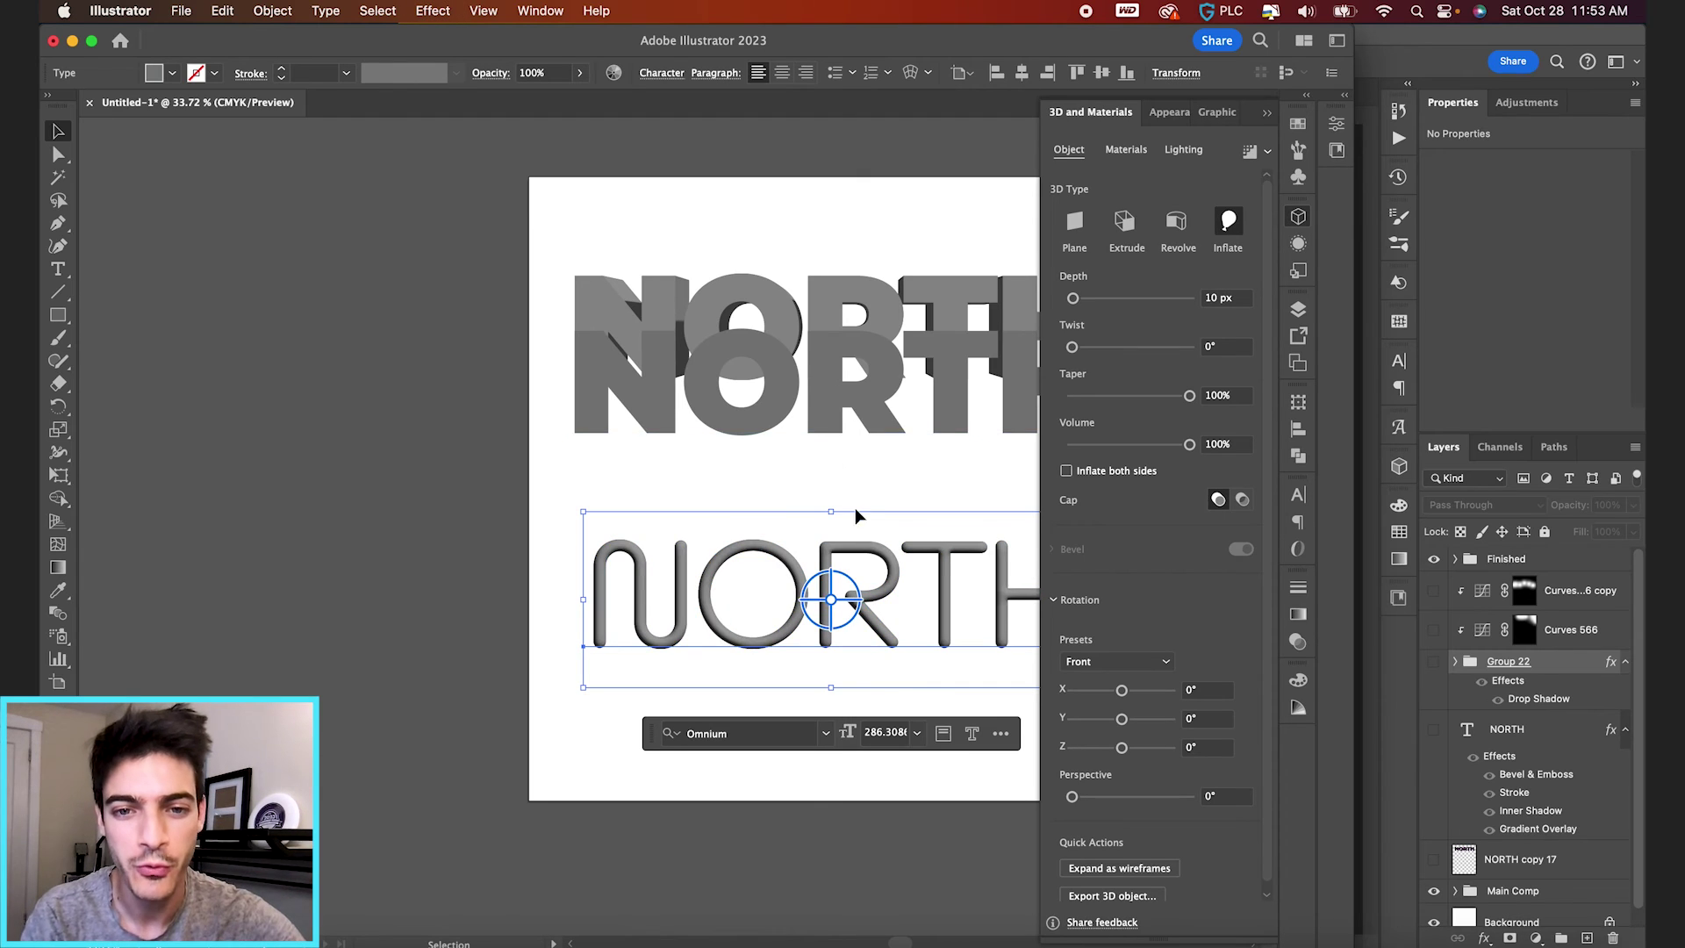
scroll(857, 519, up, 3)
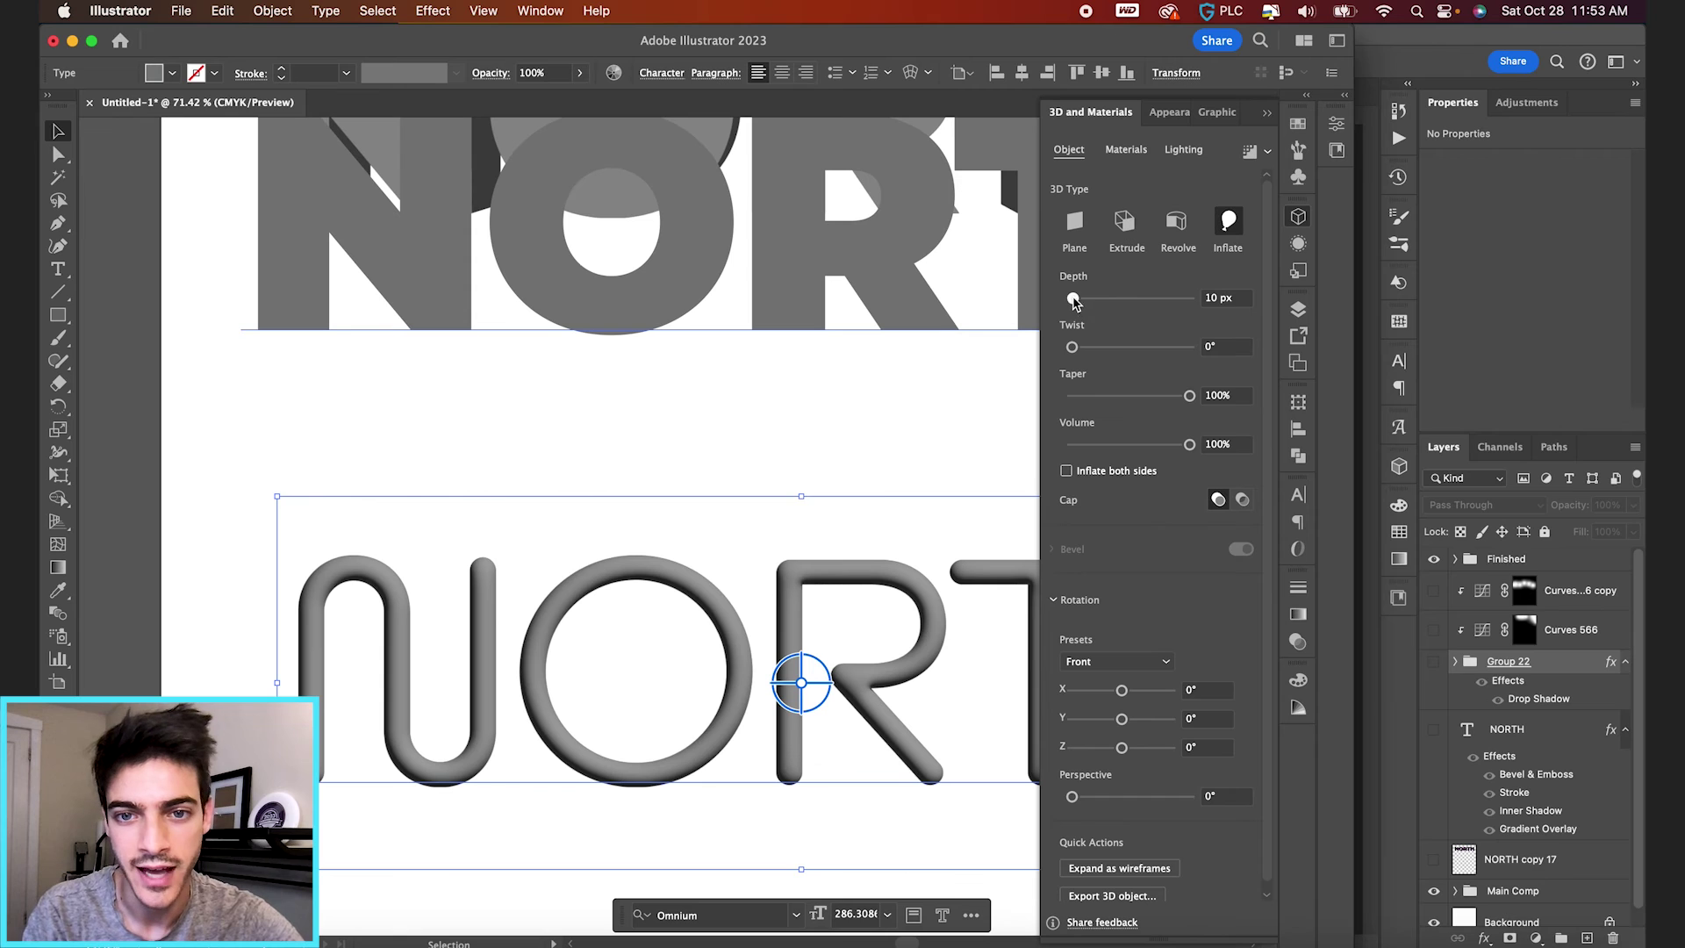
Raise the inflate depth to about 1089 px and add a slight taper
drag(1072, 301, 1140, 302)
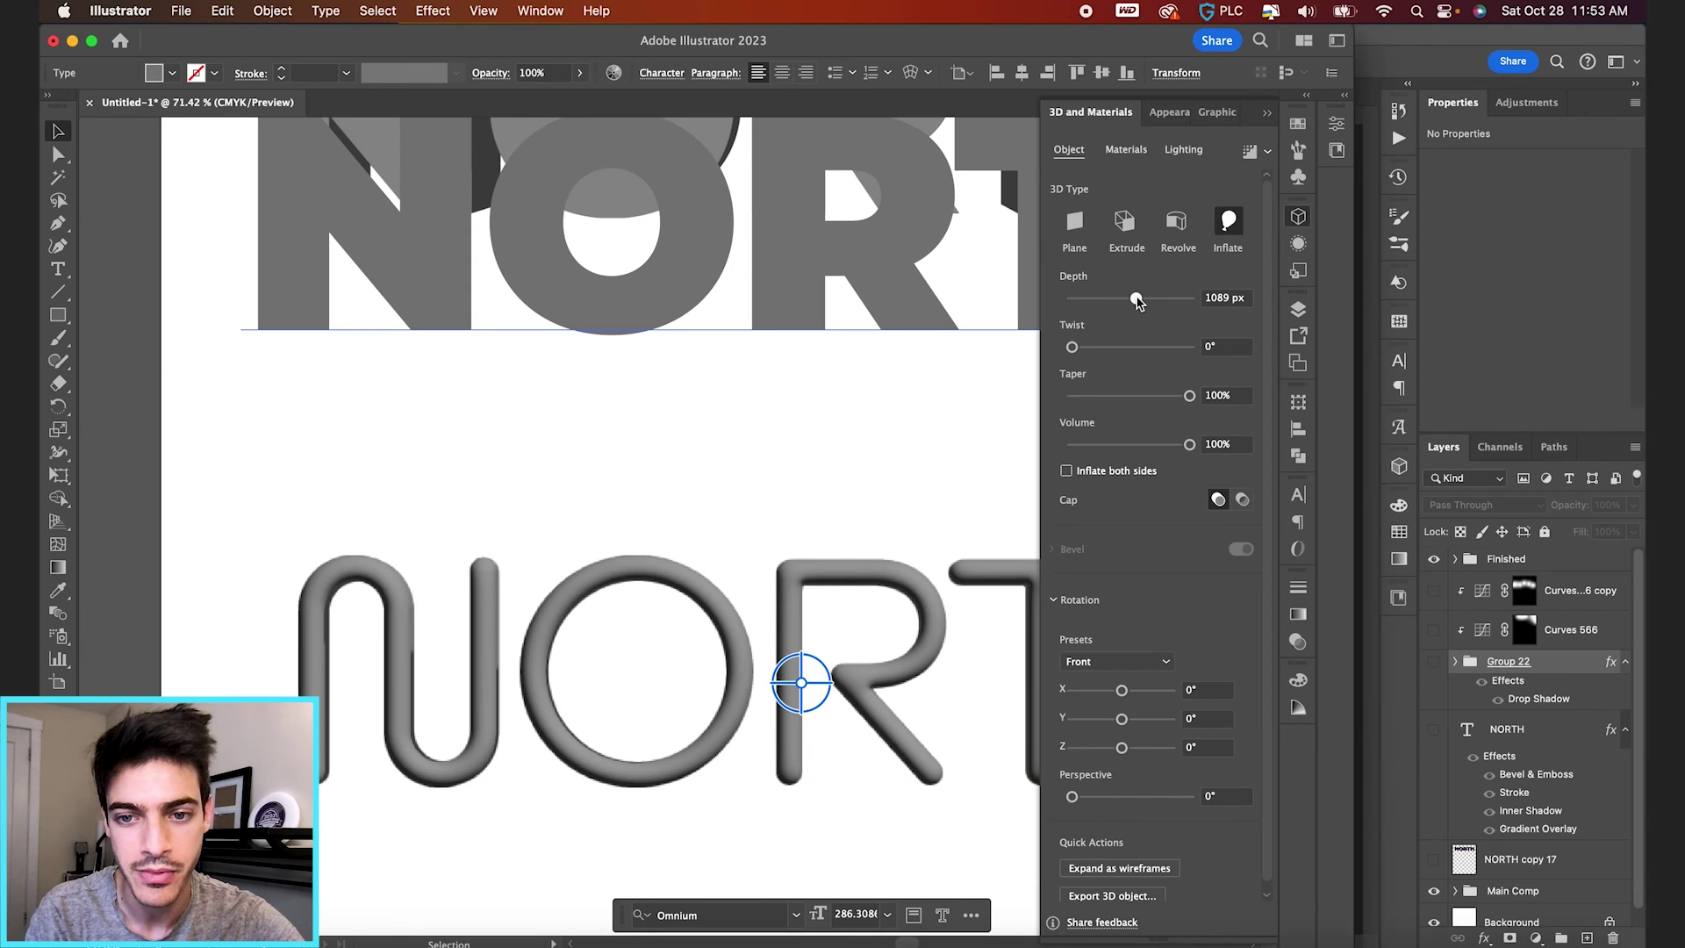
drag(1127, 696, 1129, 696)
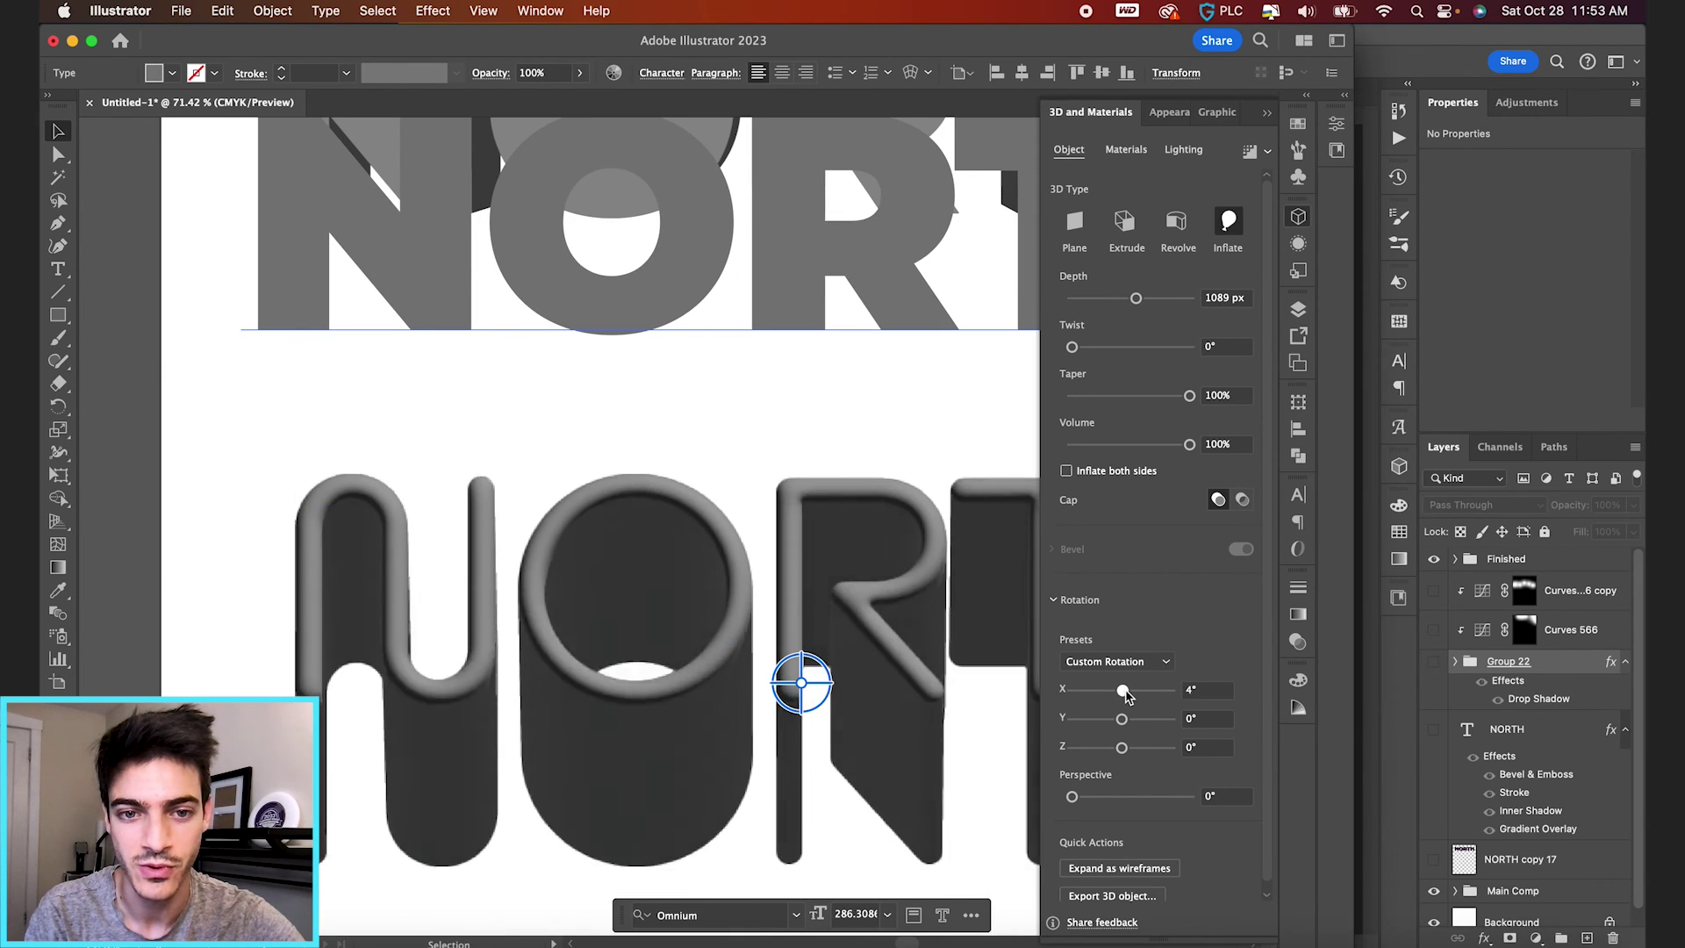
drag(1128, 696, 1125, 696)
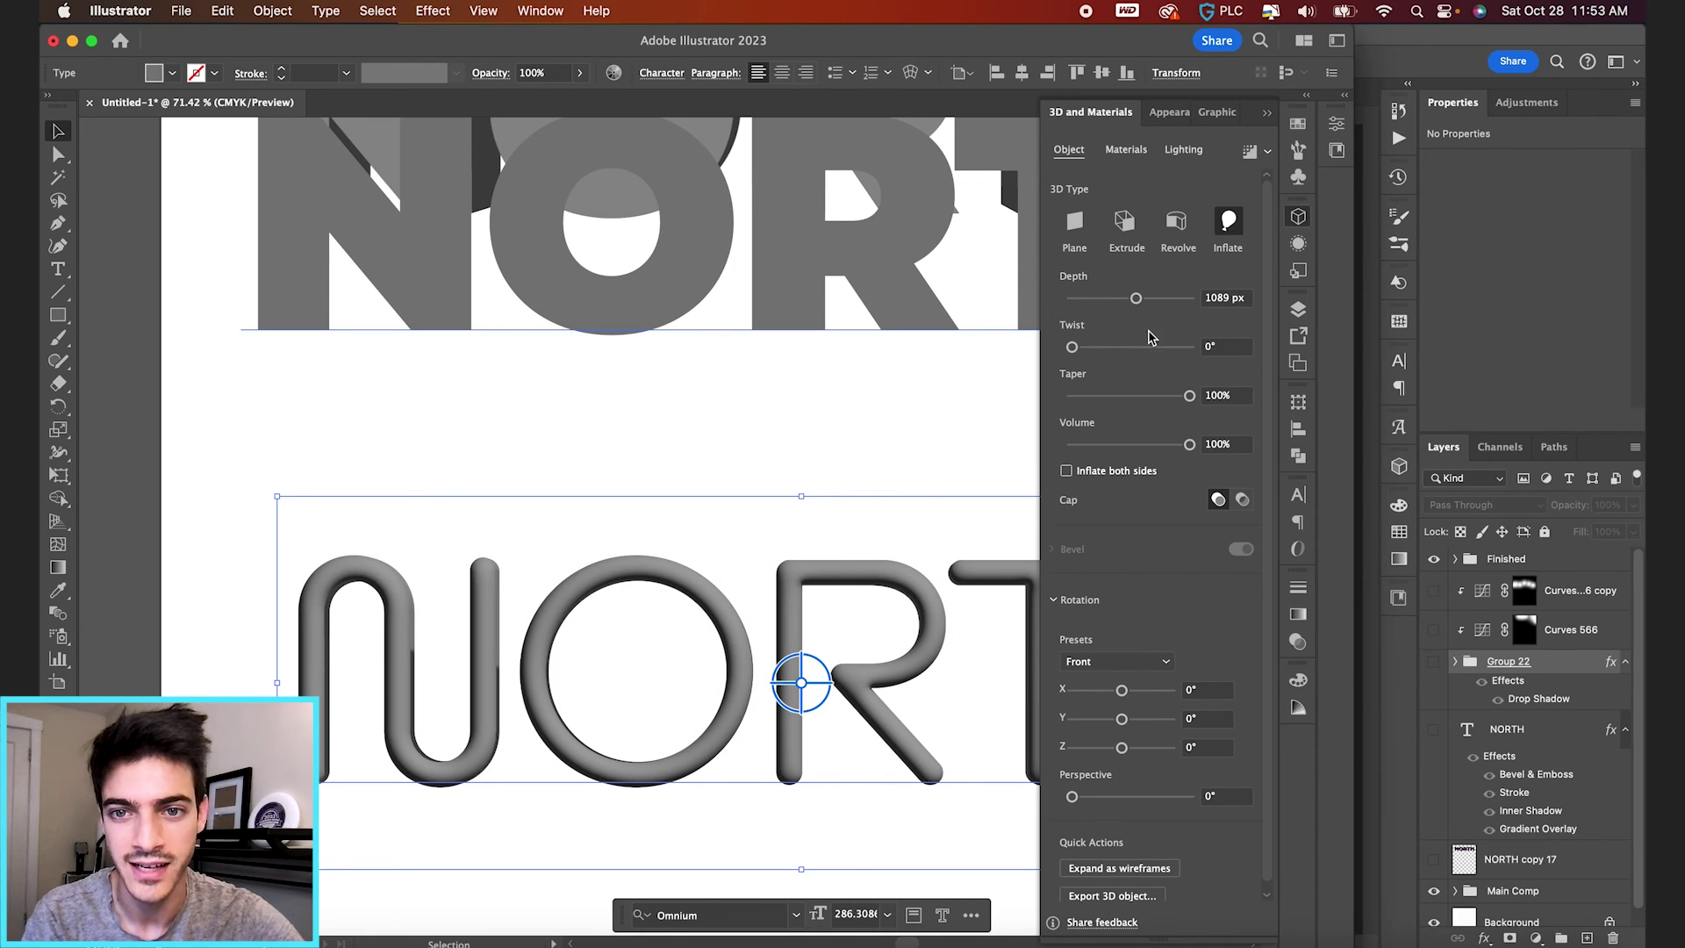
mouse_move(1191, 399)
mouse_down()
mouse_move(1177, 400)
mouse_move(1205, 402)
mouse_up()
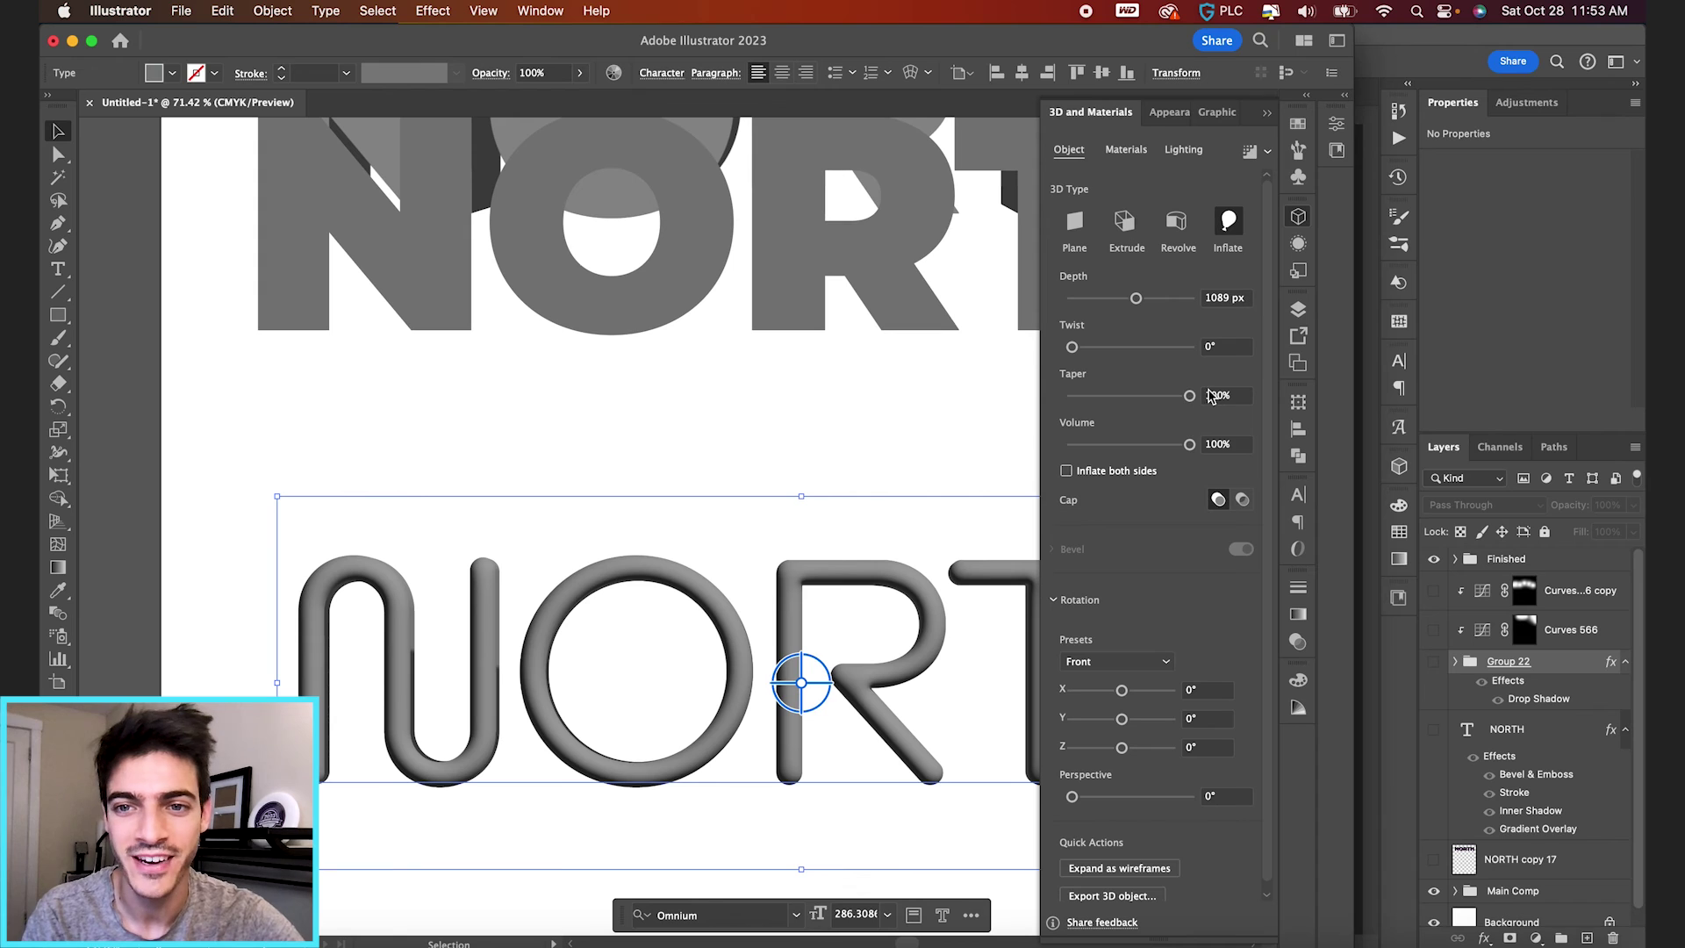
click(1039, 454)
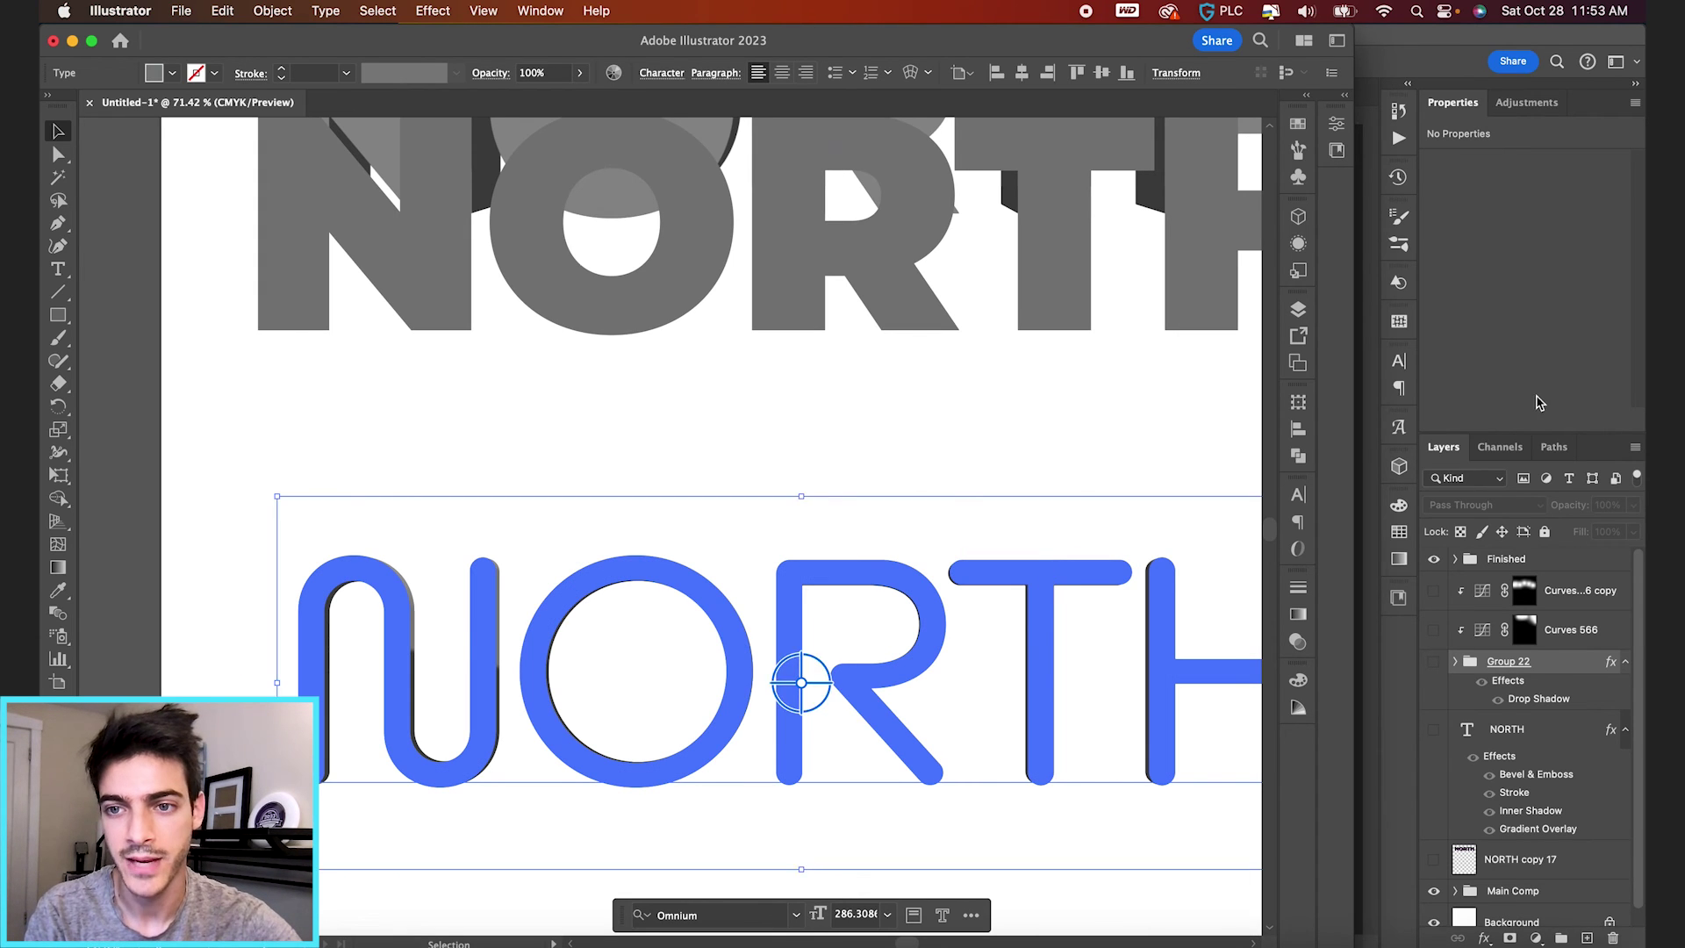
click(1503, 581)
Paste the NORTH lettering from Illustrator as pixels and place it across the poster's top
click(1483, 604)
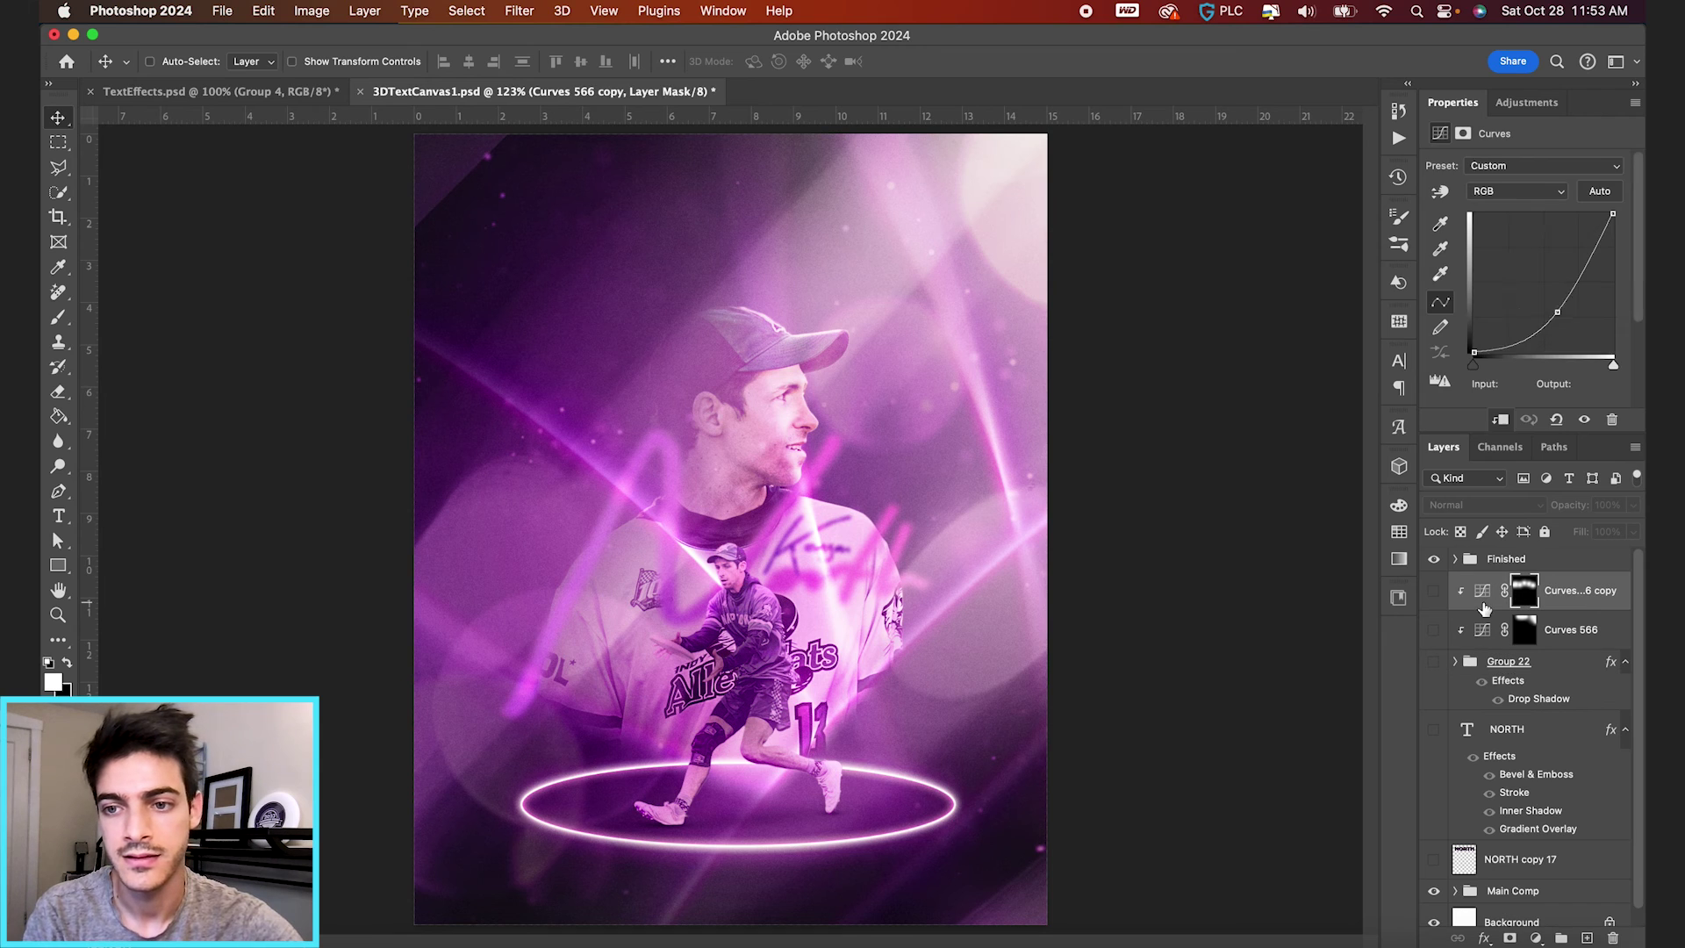
key(super+v)
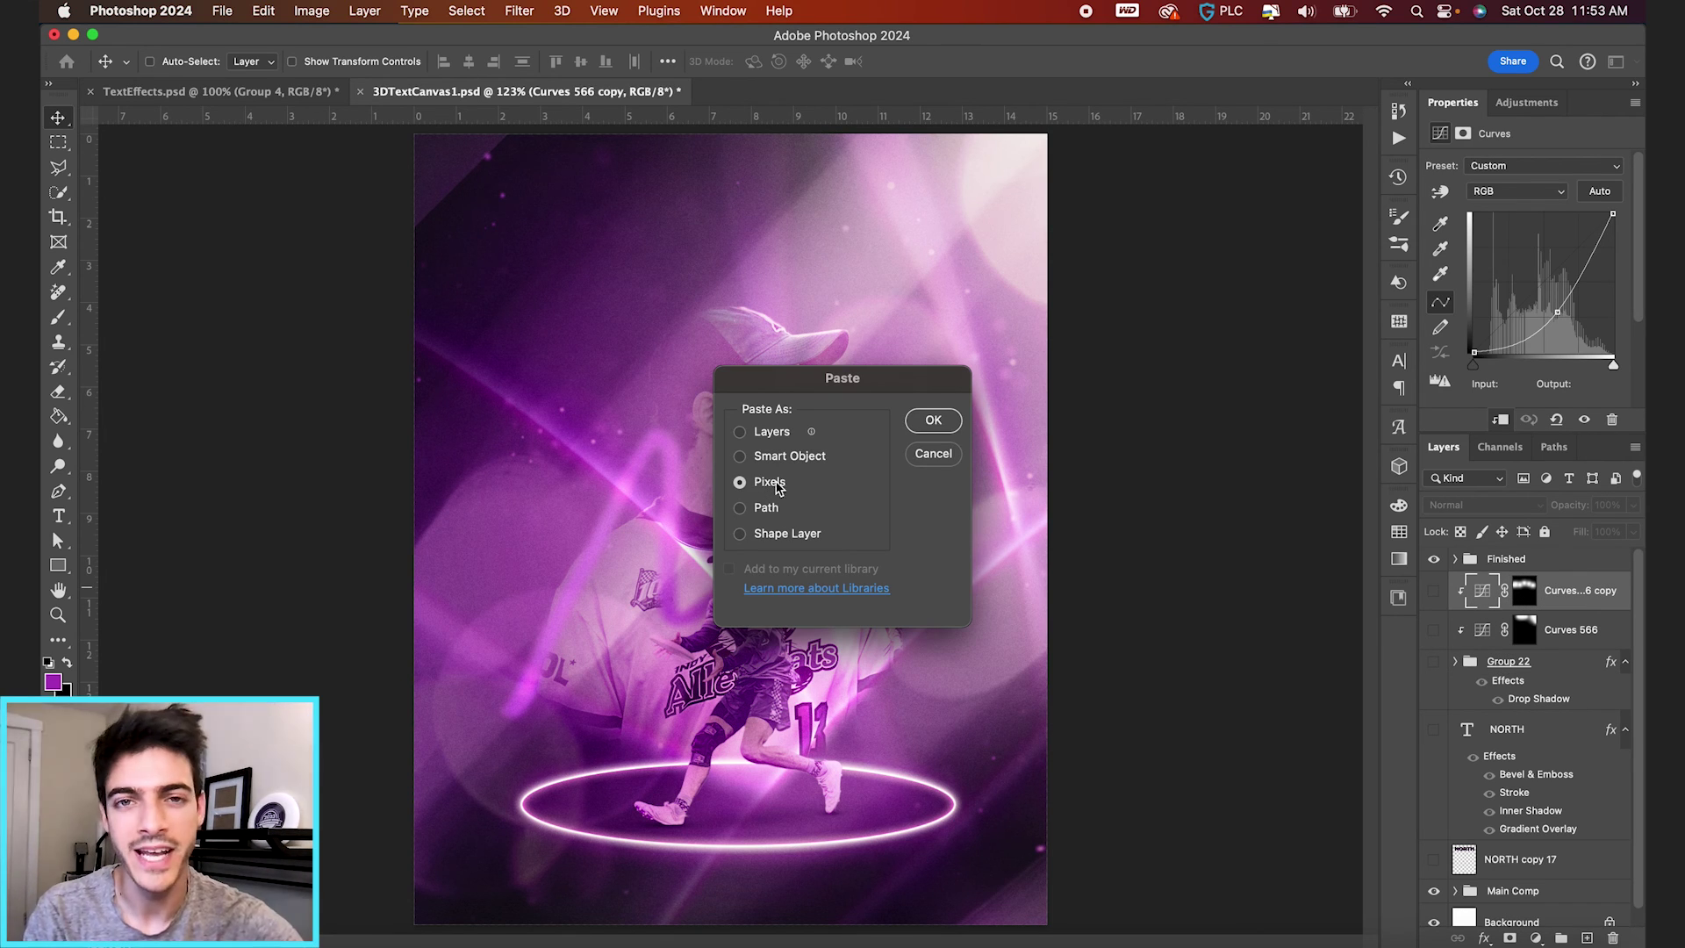
click(934, 421)
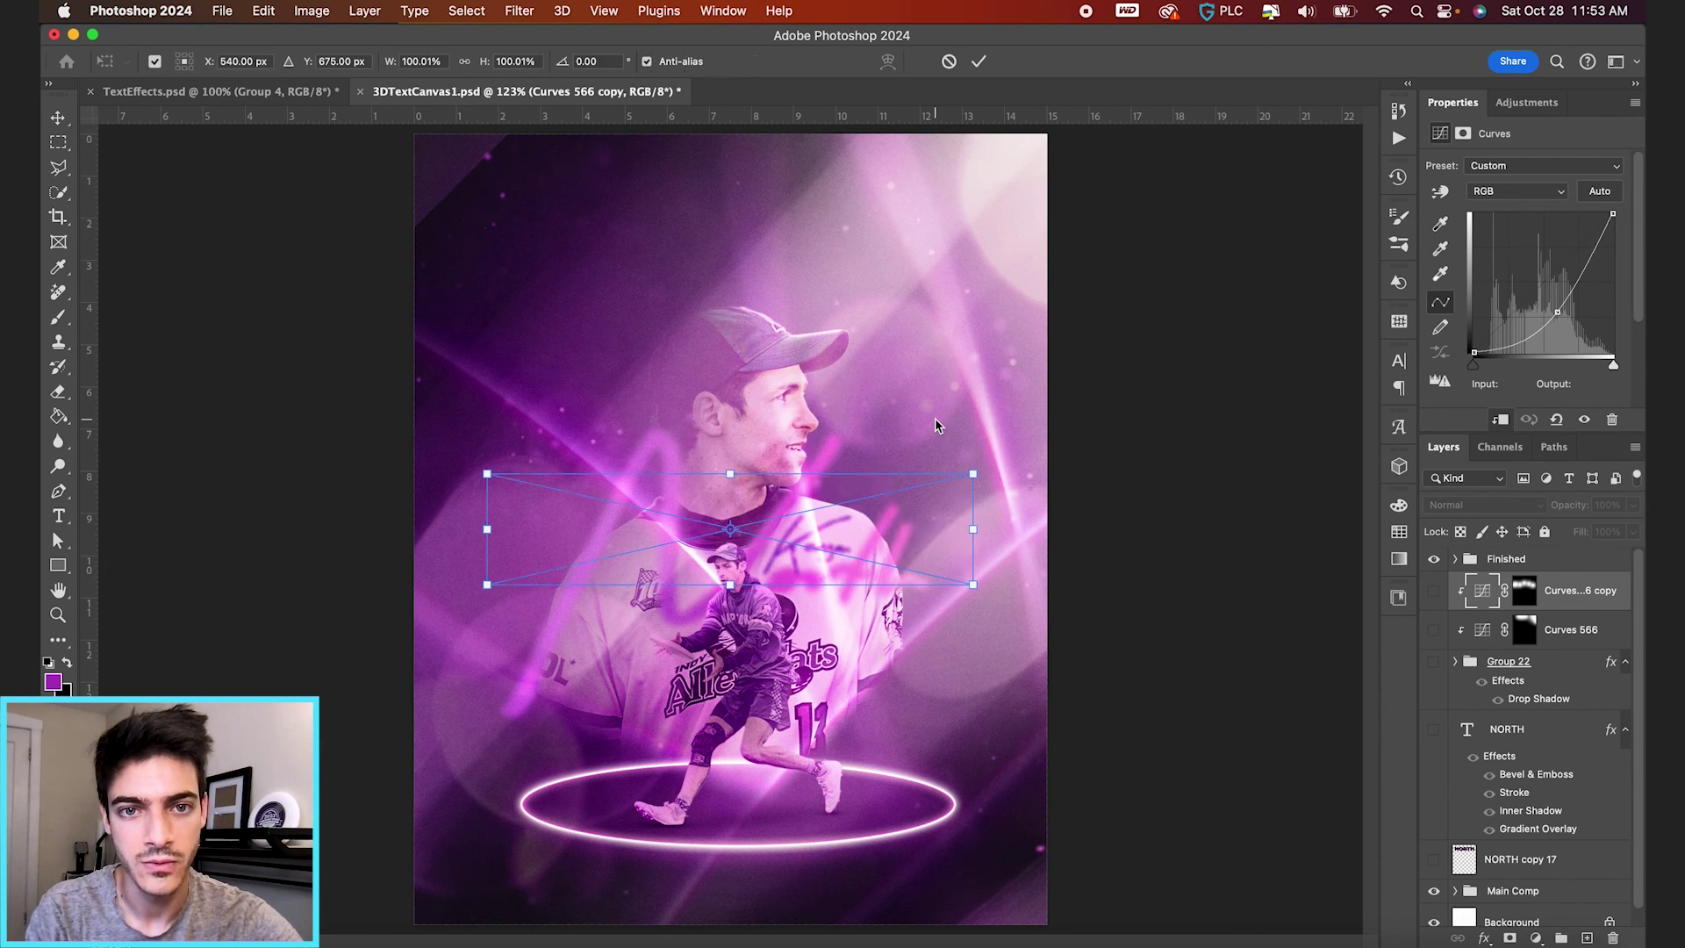
drag(937, 482, 938, 223)
key(Return)
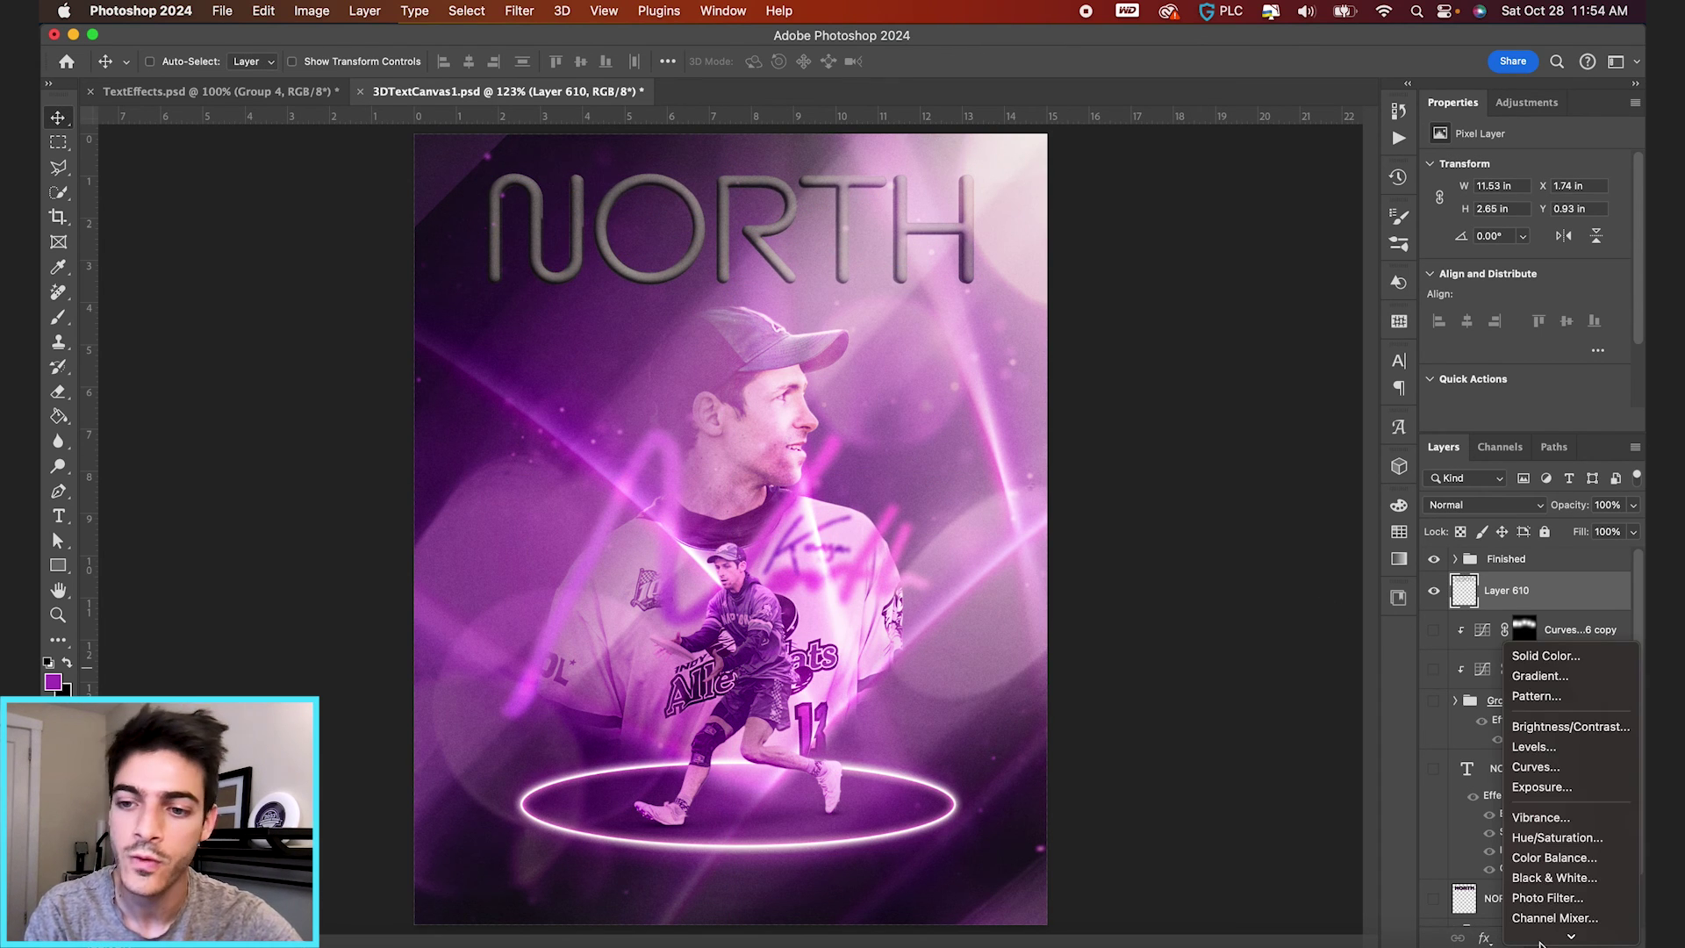
Add a Gradient Map adjustment layer clipped to the NORTH lettering layer (Layer 610)
click(1536, 937)
scroll(1580, 922, down, 3)
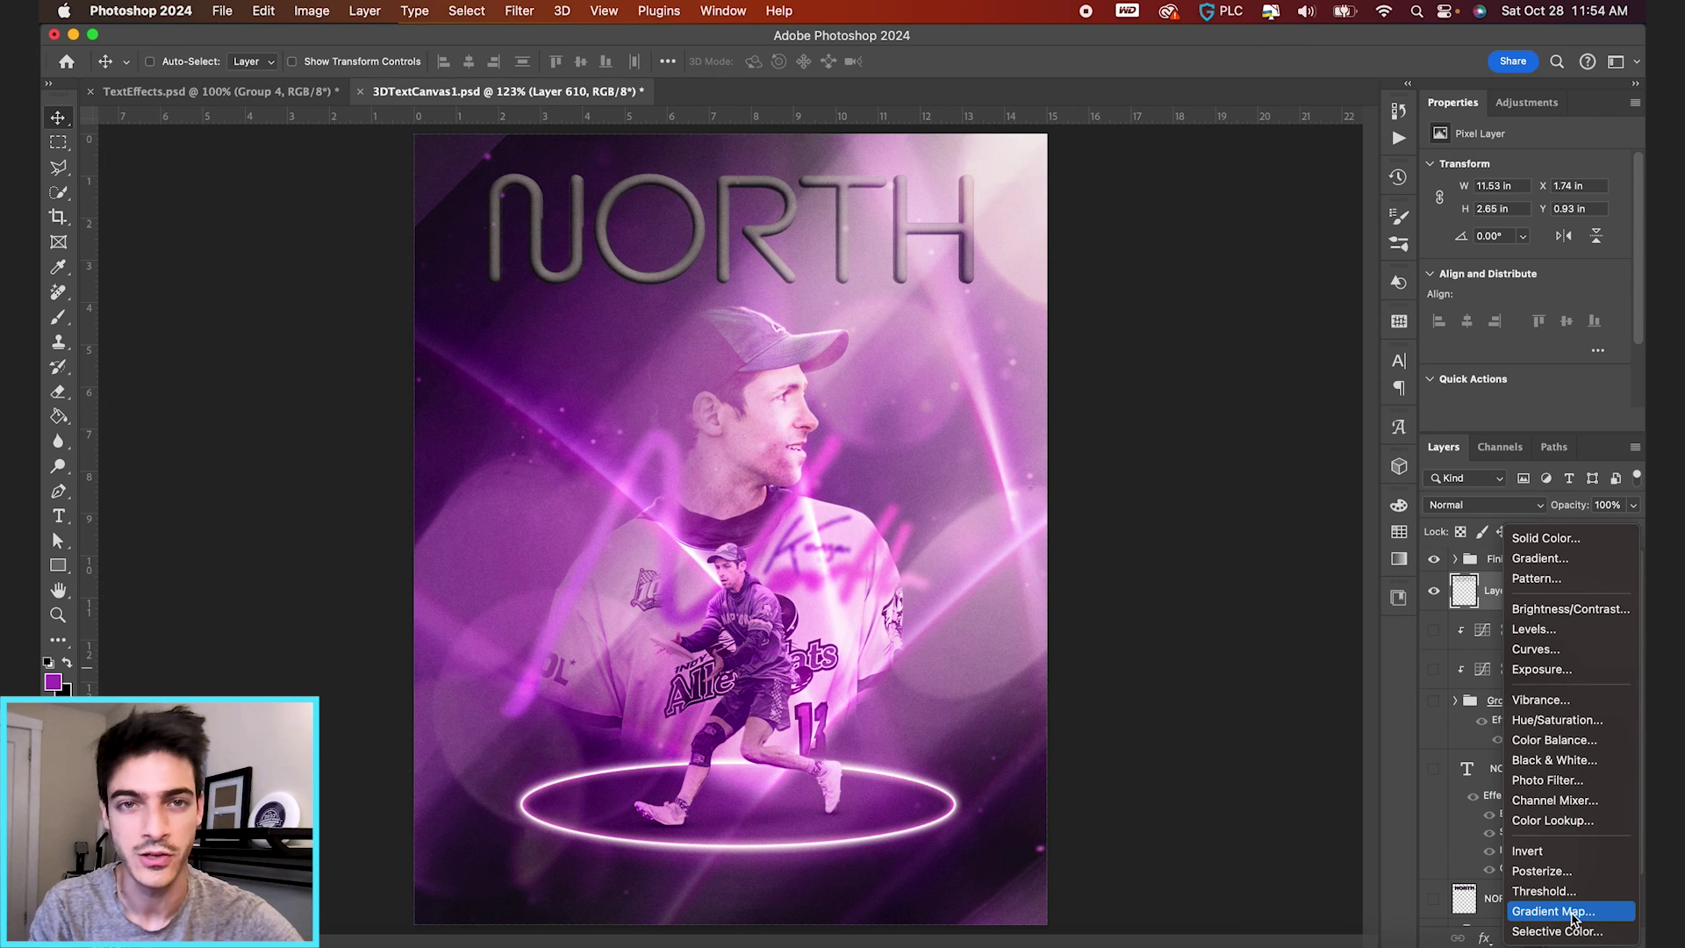
click(1570, 913)
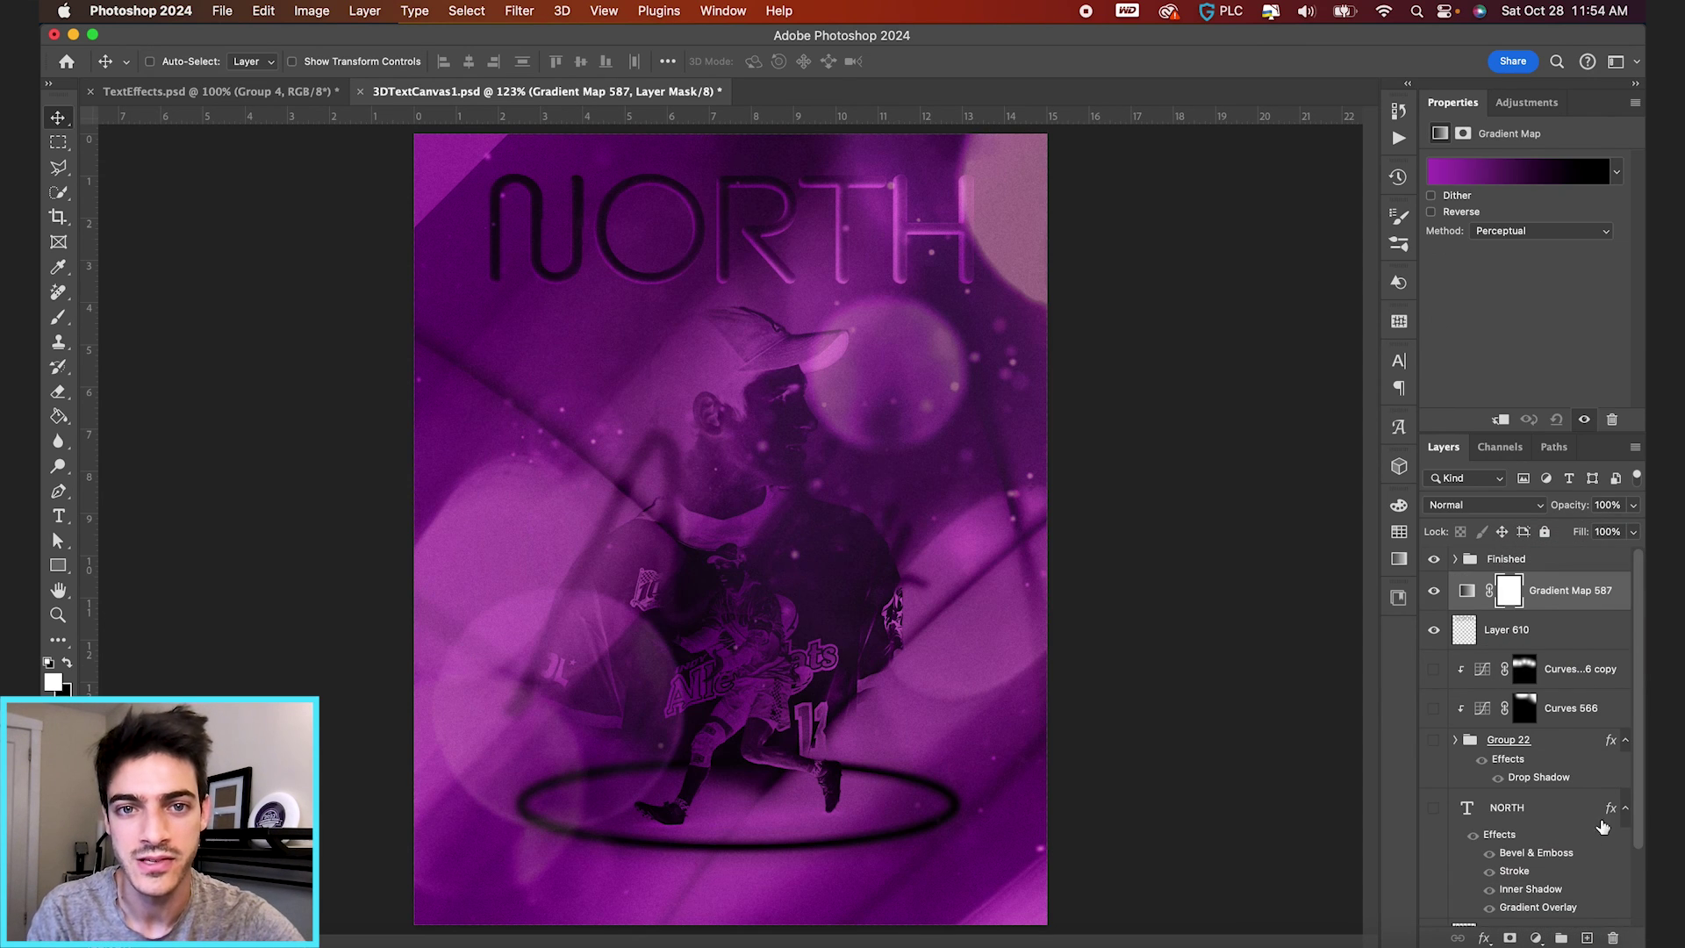
click(1466, 590)
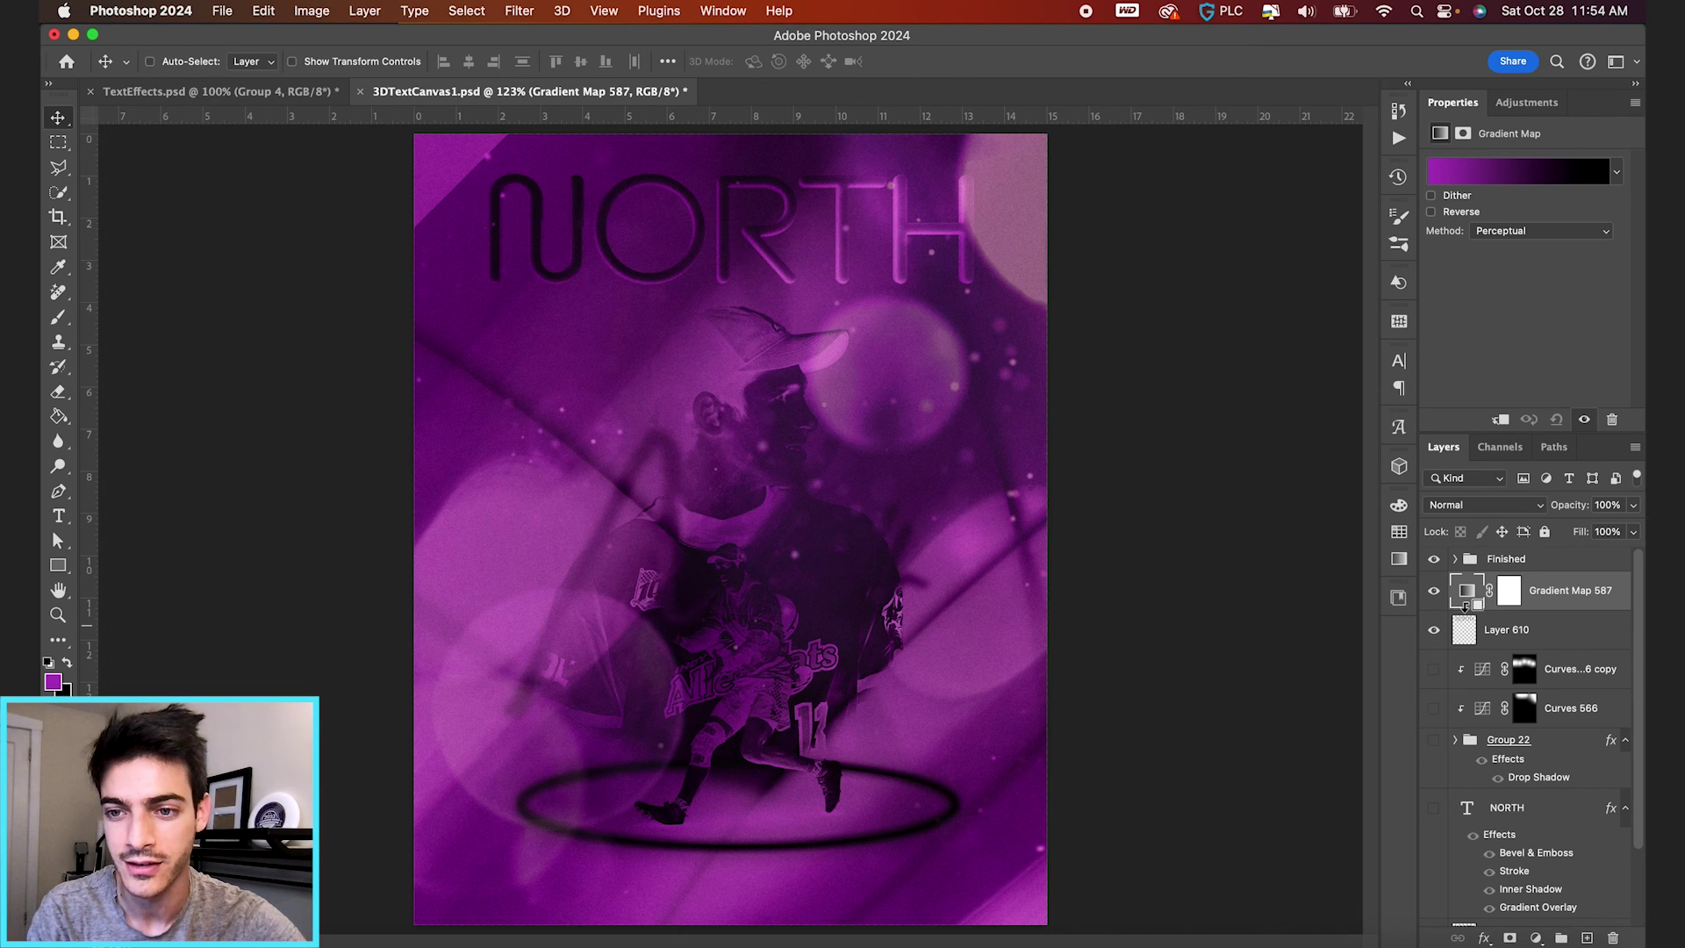
alt+click(1466, 607)
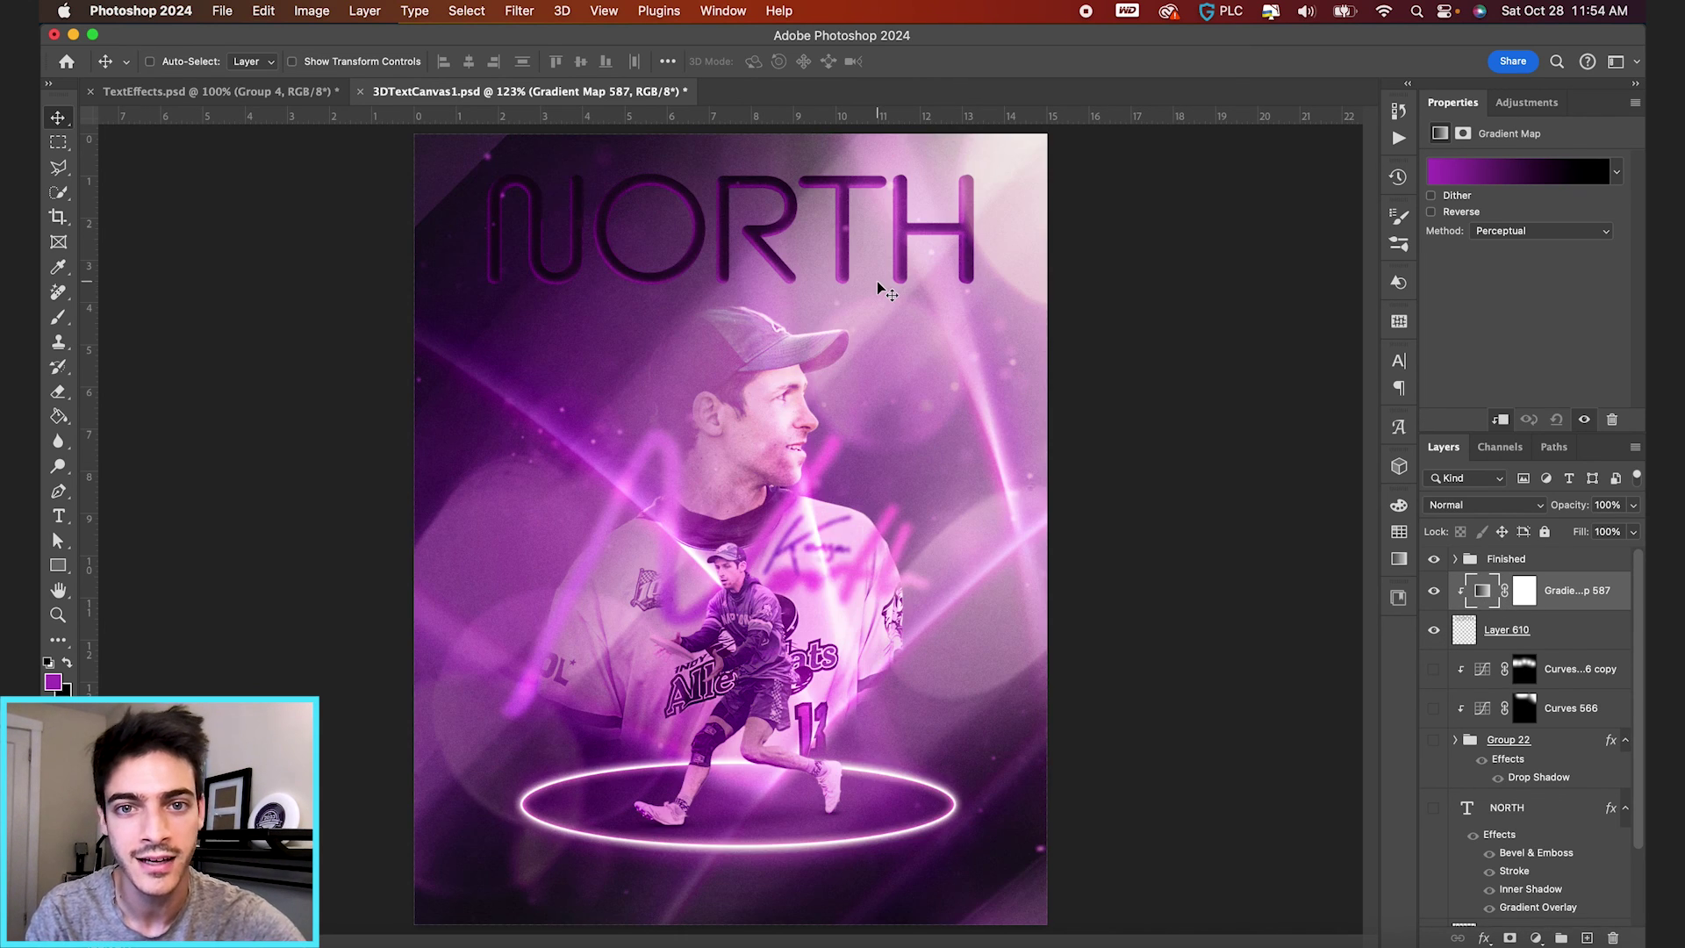
scroll(876, 282, up, 3)
In the Gradient Editor, add a light pink stop sampled from the poster at the left end
click(1504, 170)
drag(863, 362, 936, 363)
click(865, 364)
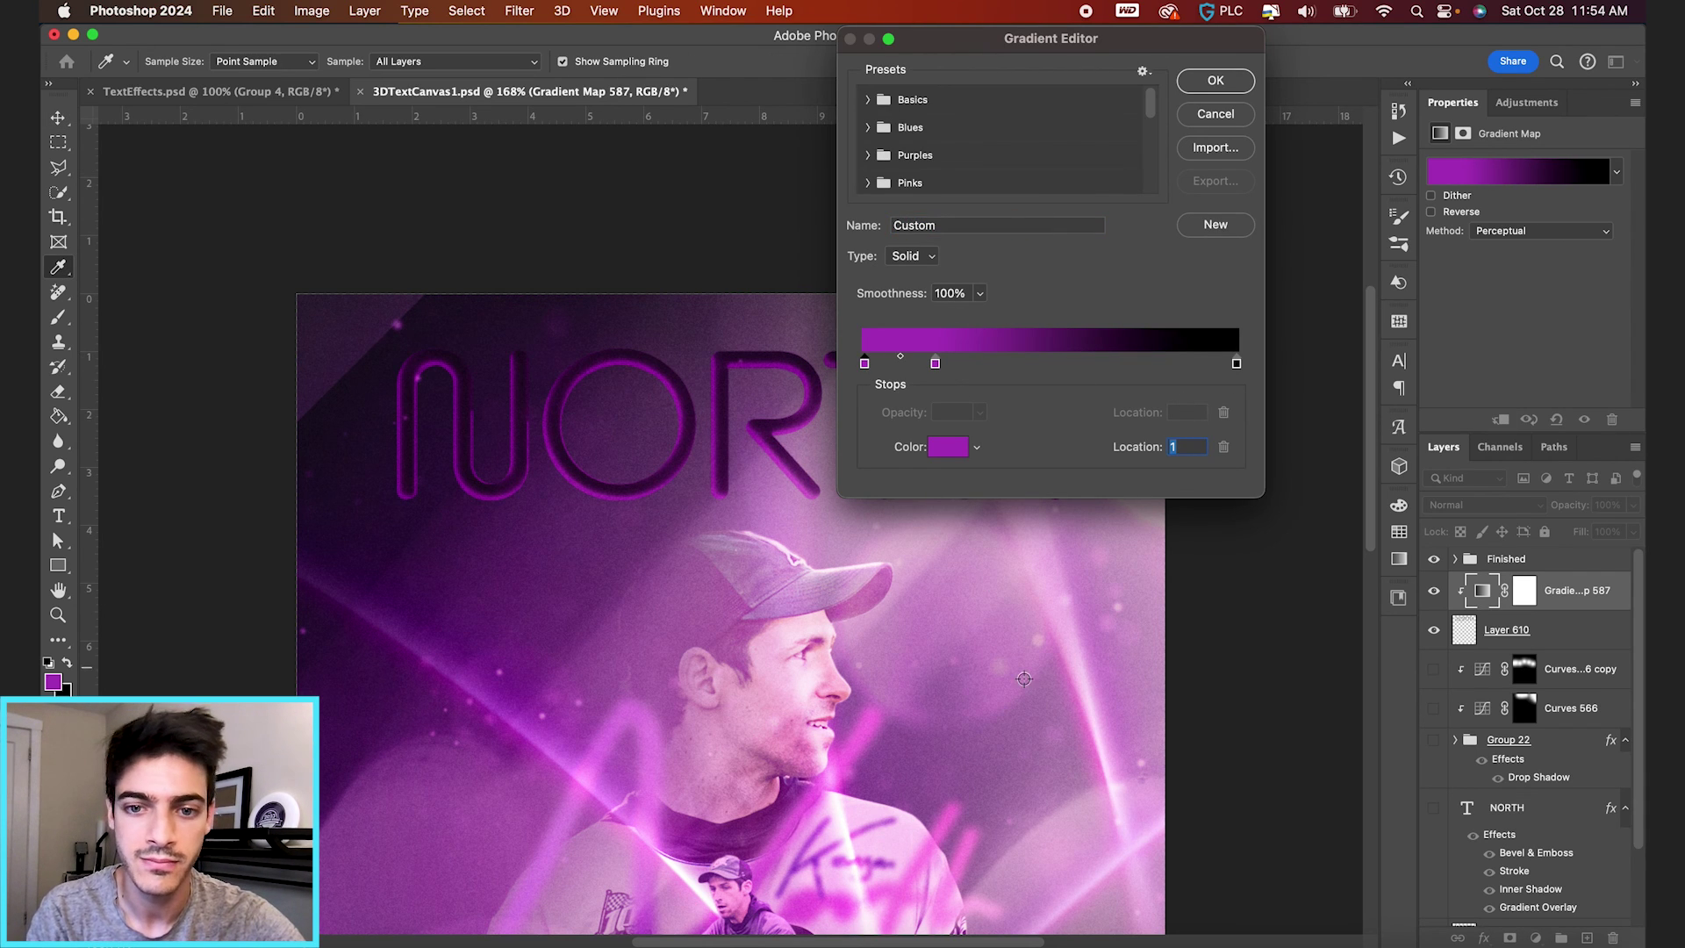
click(1077, 660)
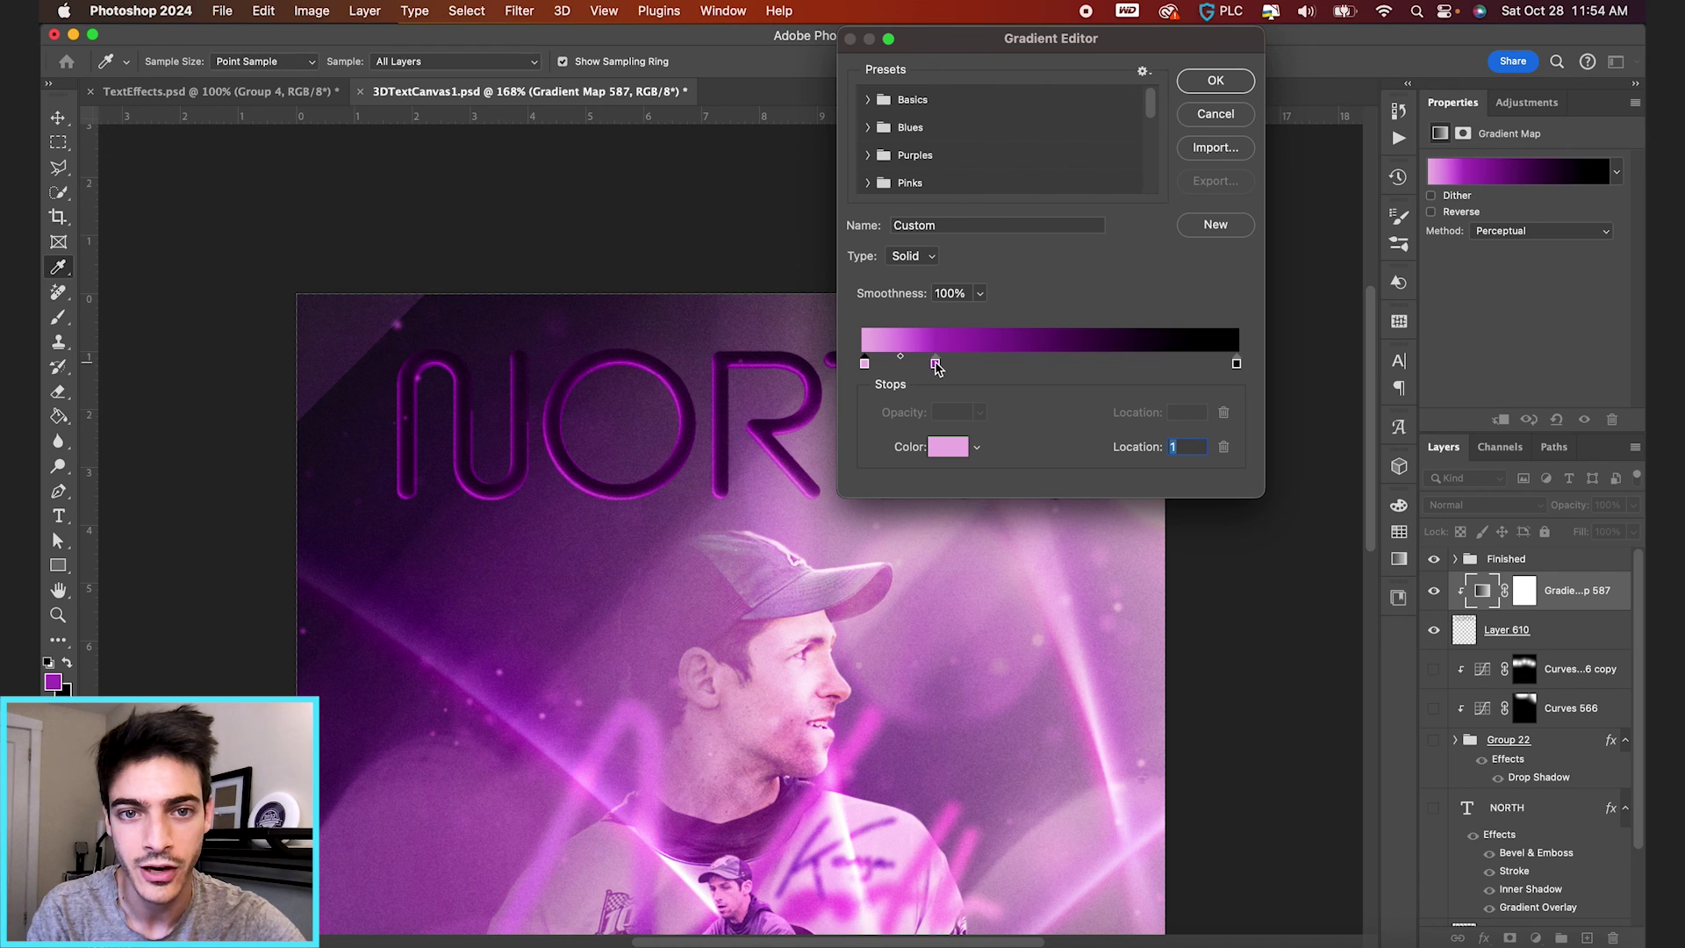
Move the purple stop to 52% and the black stop to 96%, and confirm the gradient
drag(936, 363, 1018, 367)
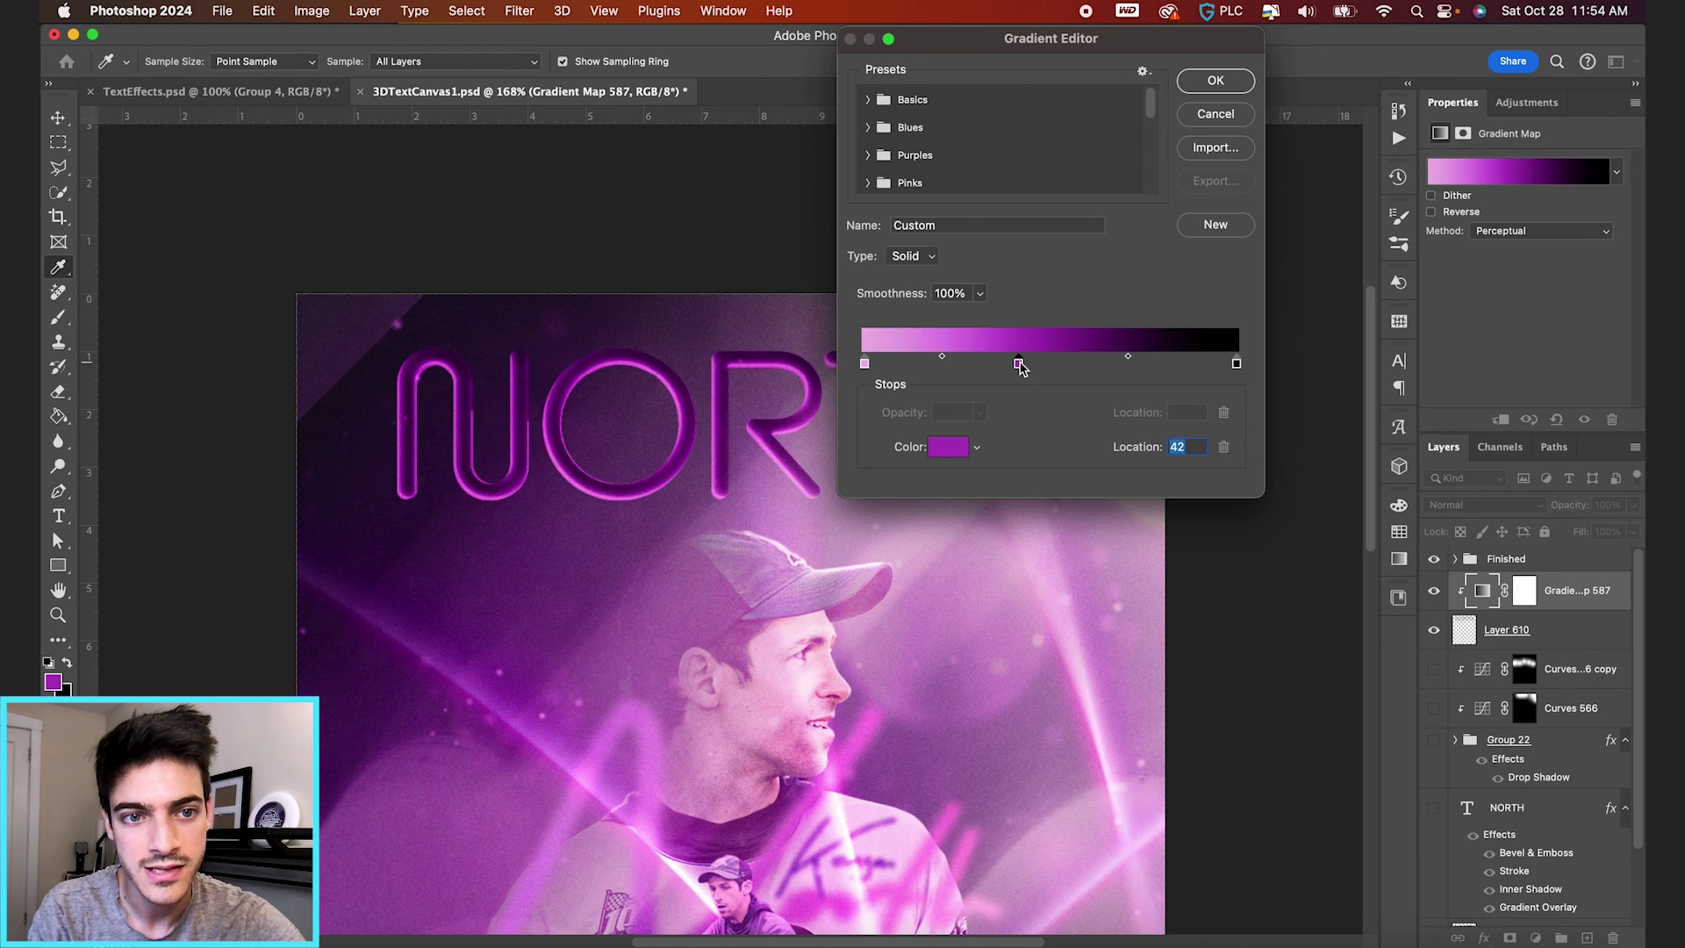
drag(1237, 363, 1206, 365)
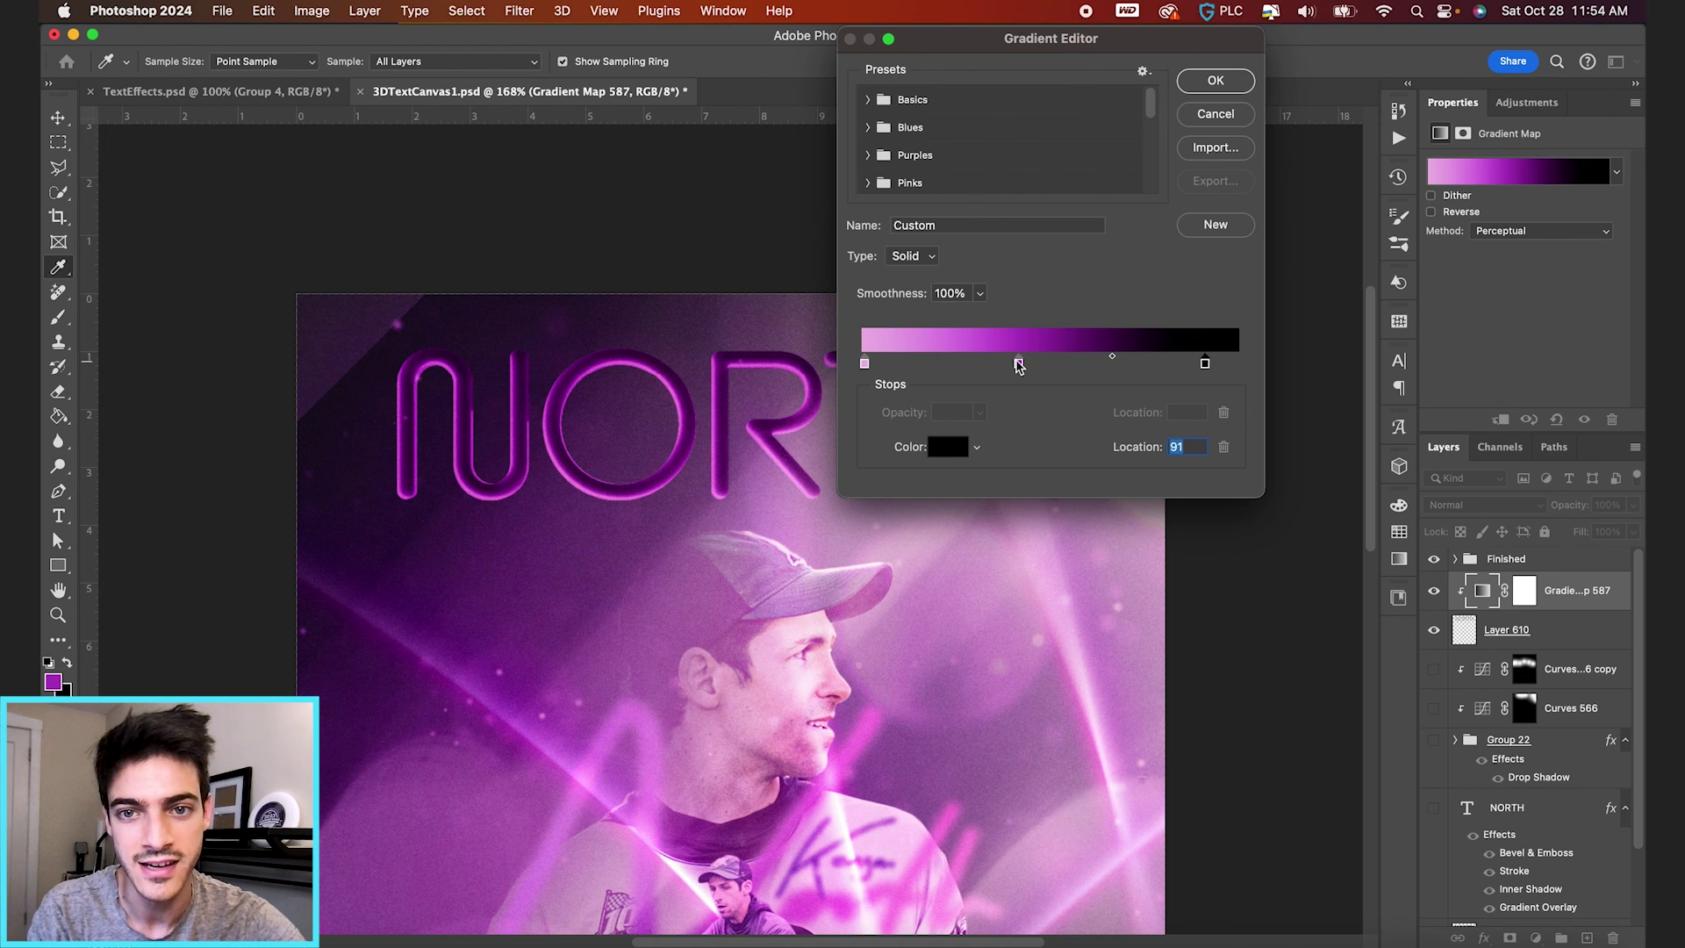
drag(1018, 367, 1060, 367)
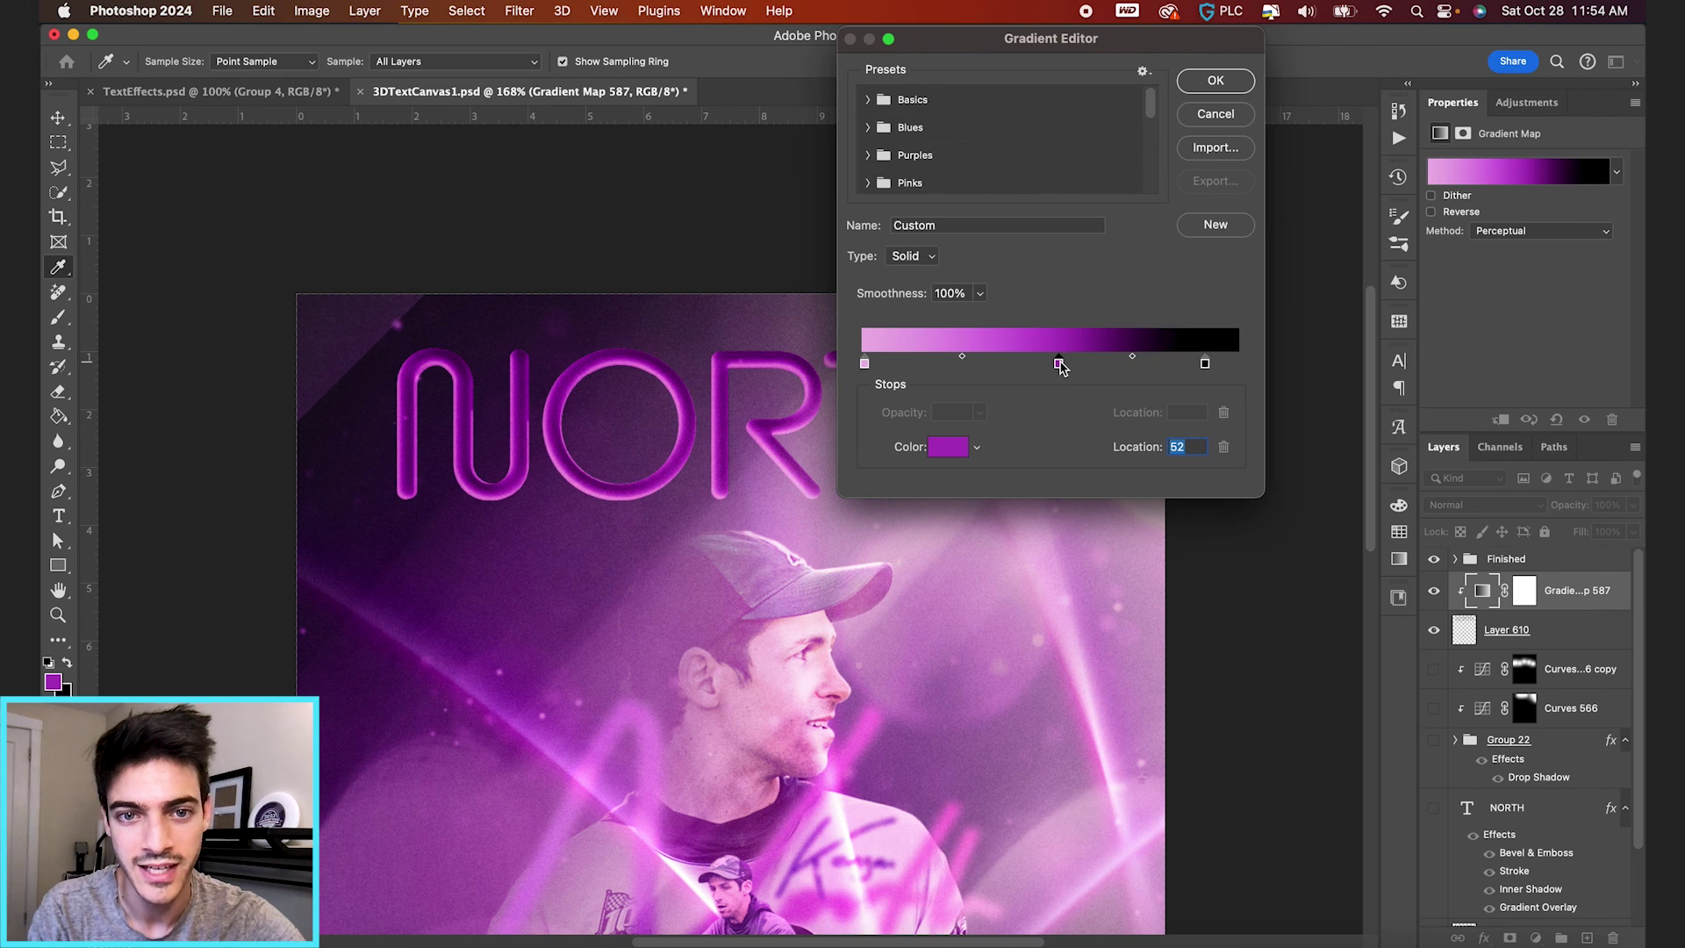
drag(1208, 365, 1225, 368)
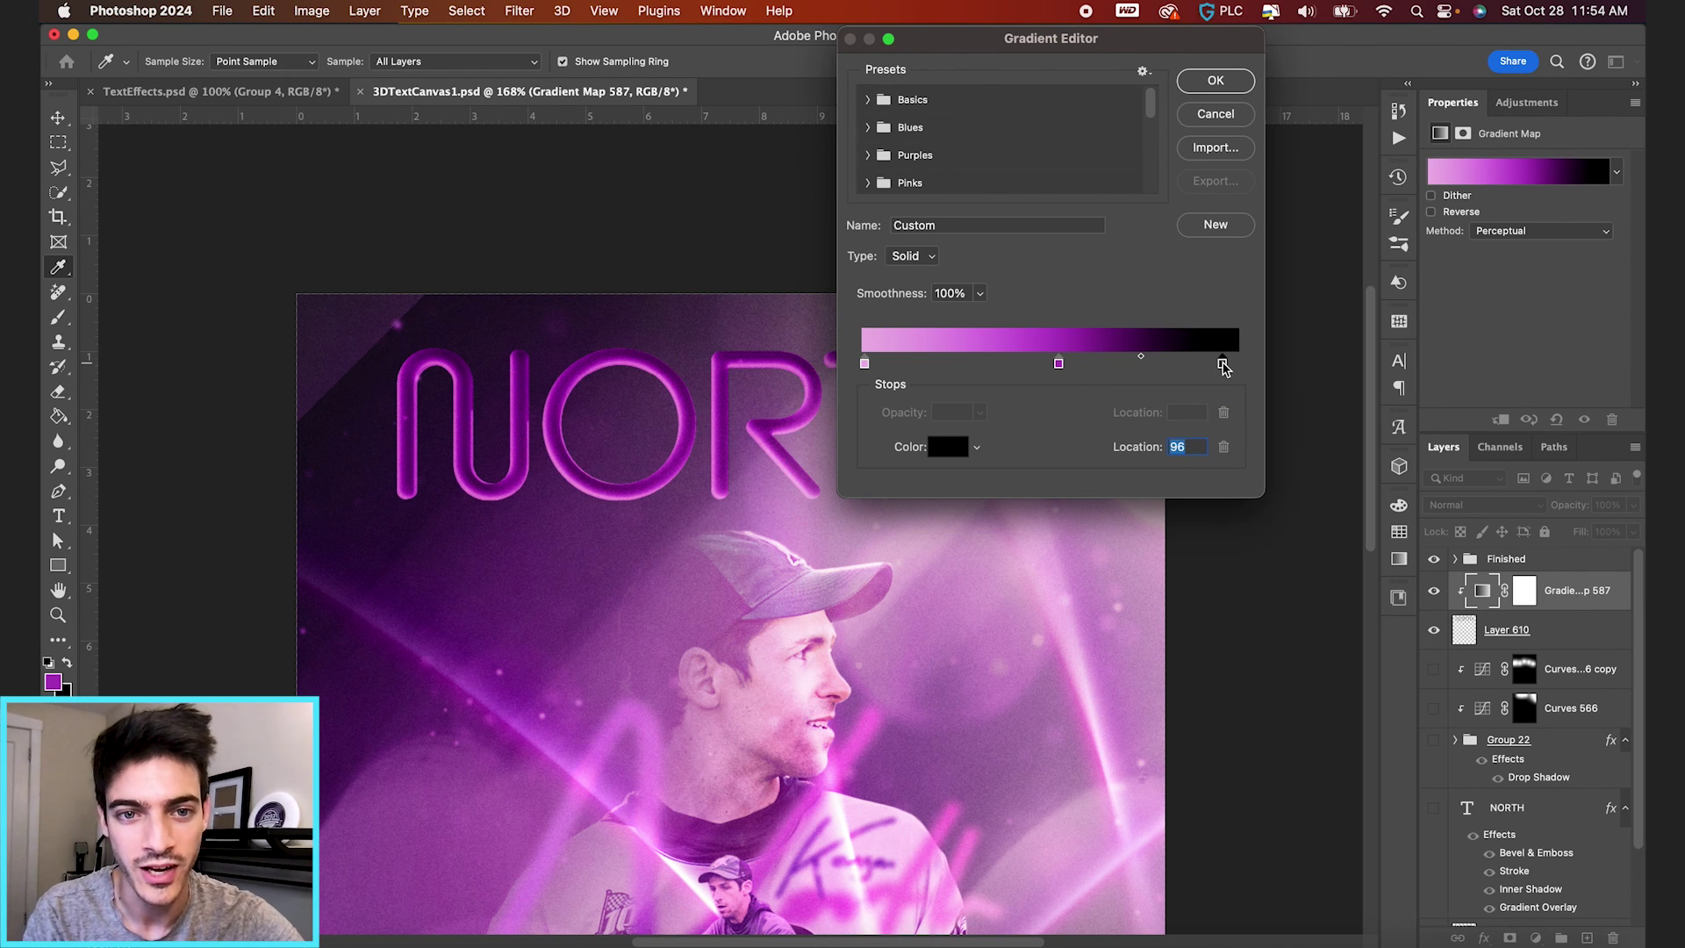
key(Return)
key(v)
key(super+0)
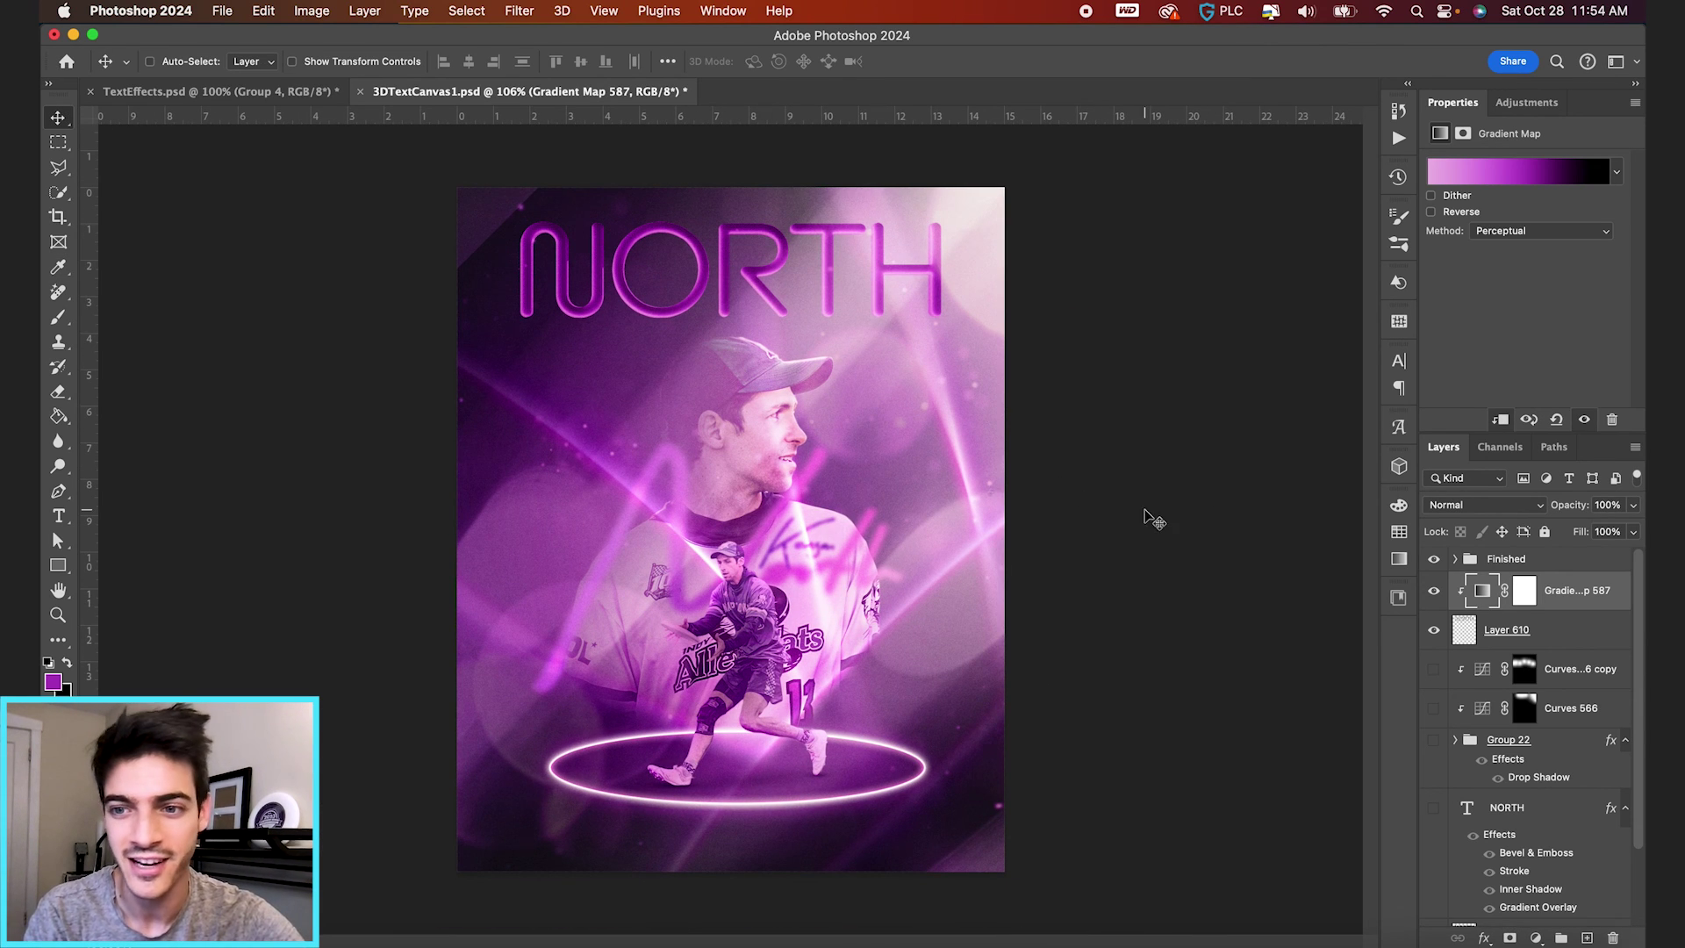
Give the visible NORTH lettering layer an Outer Glow of 9 px
click(1464, 630)
click(1434, 630)
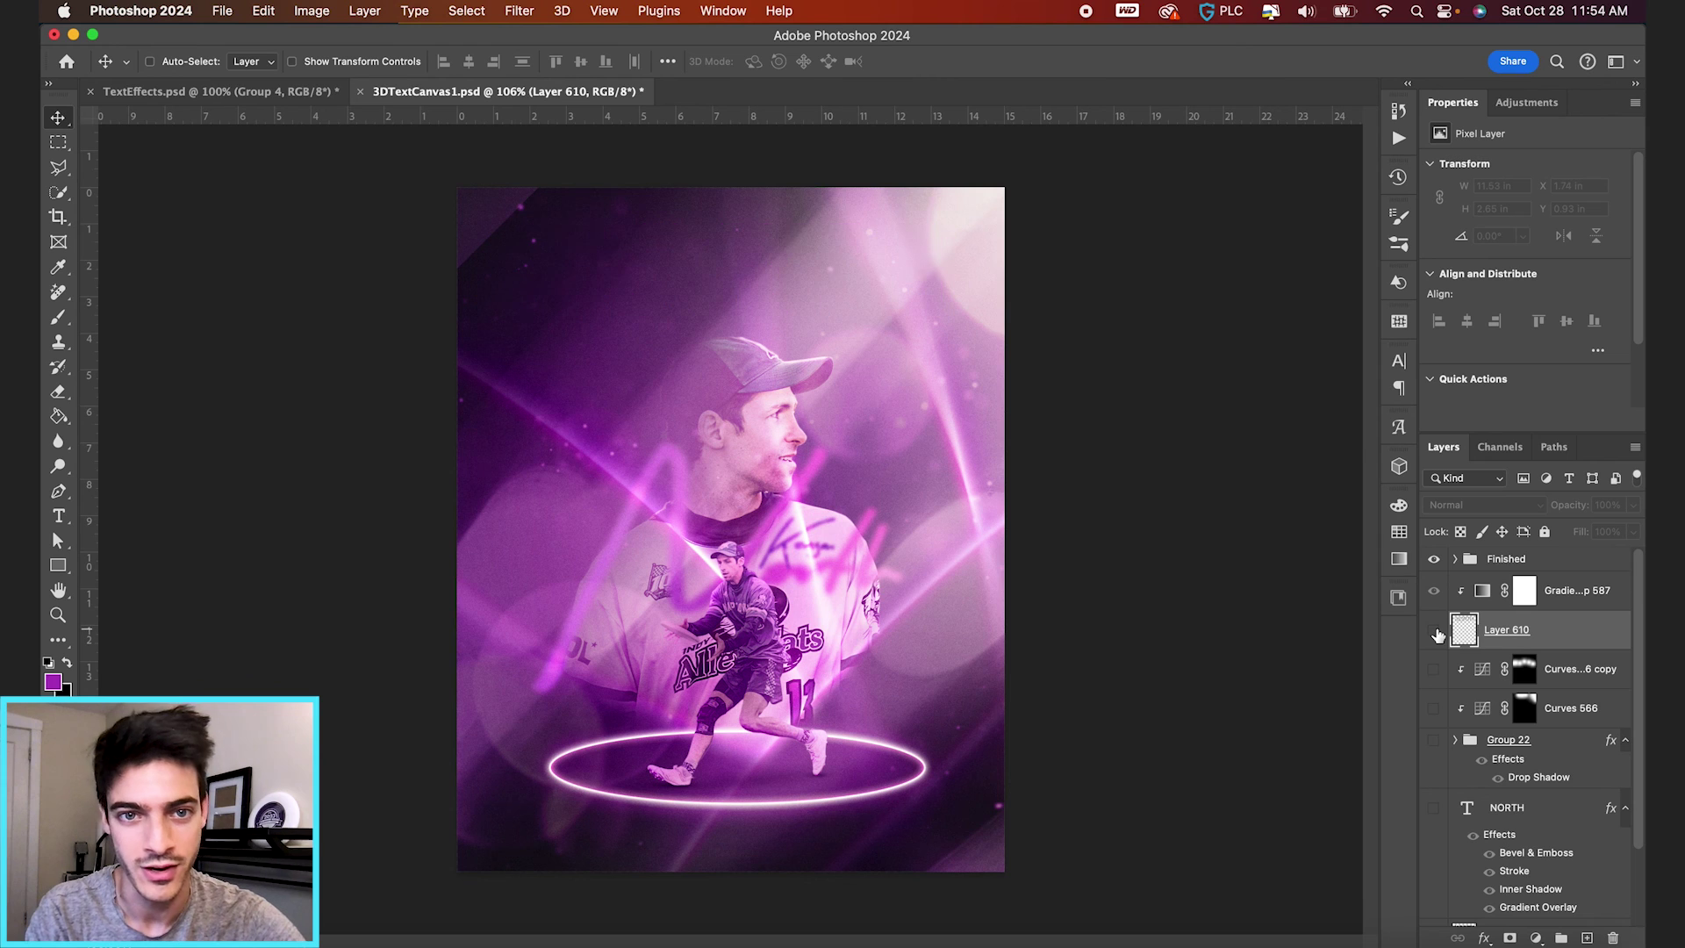
click(1434, 630)
click(1483, 938)
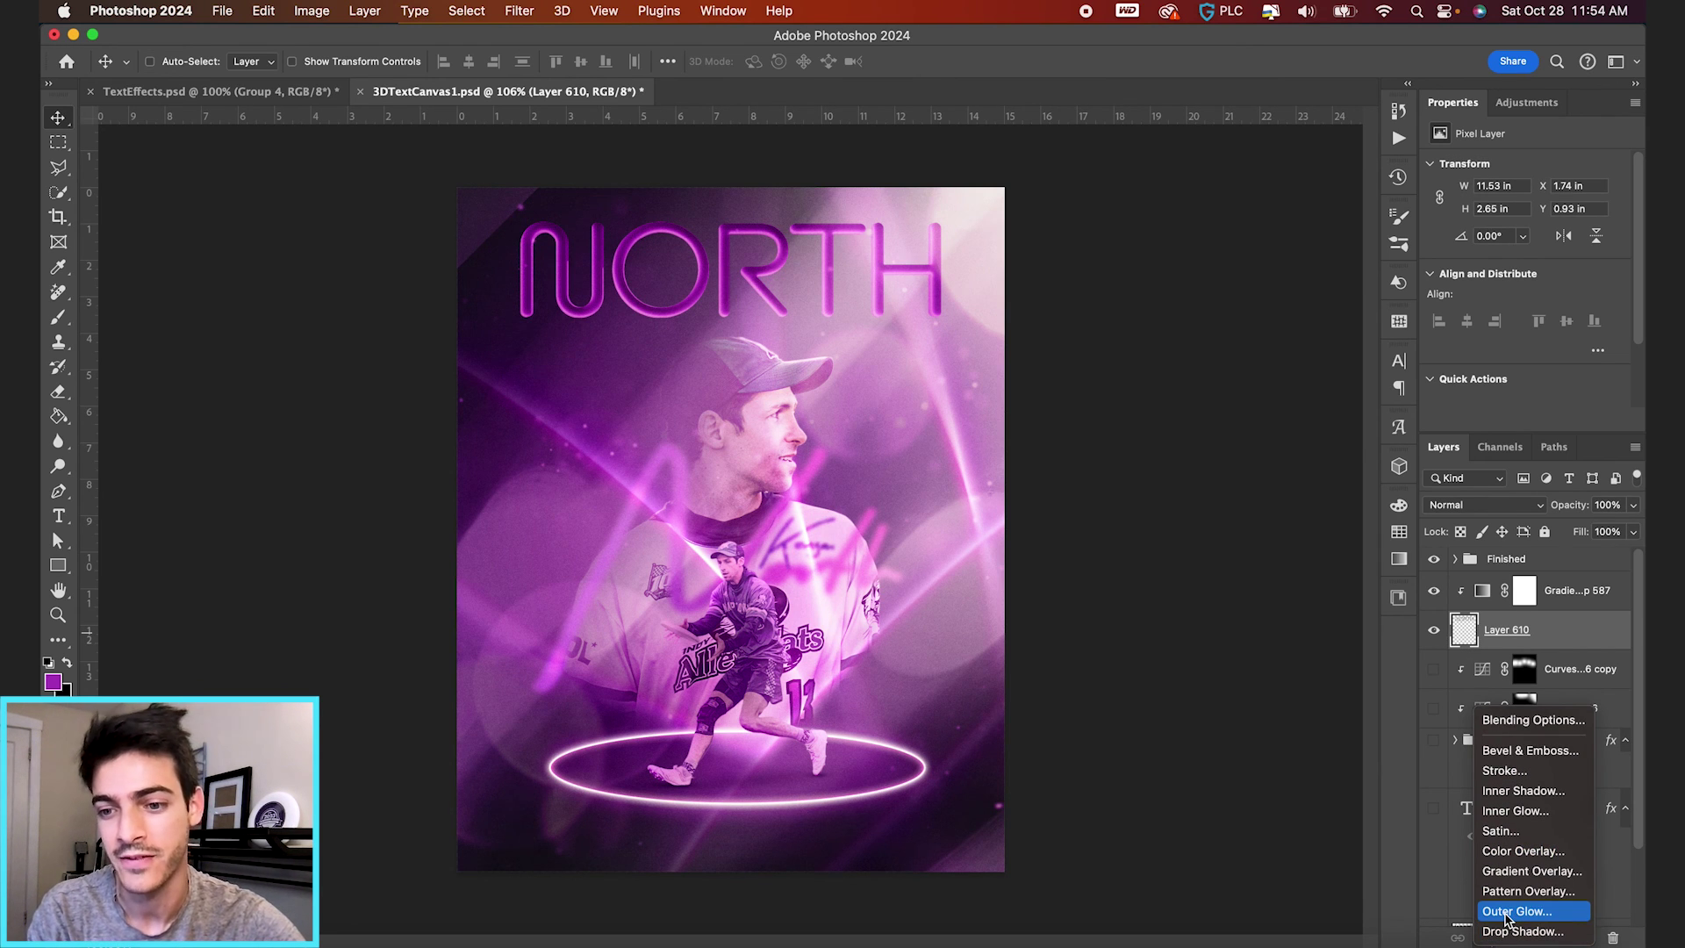
click(1506, 913)
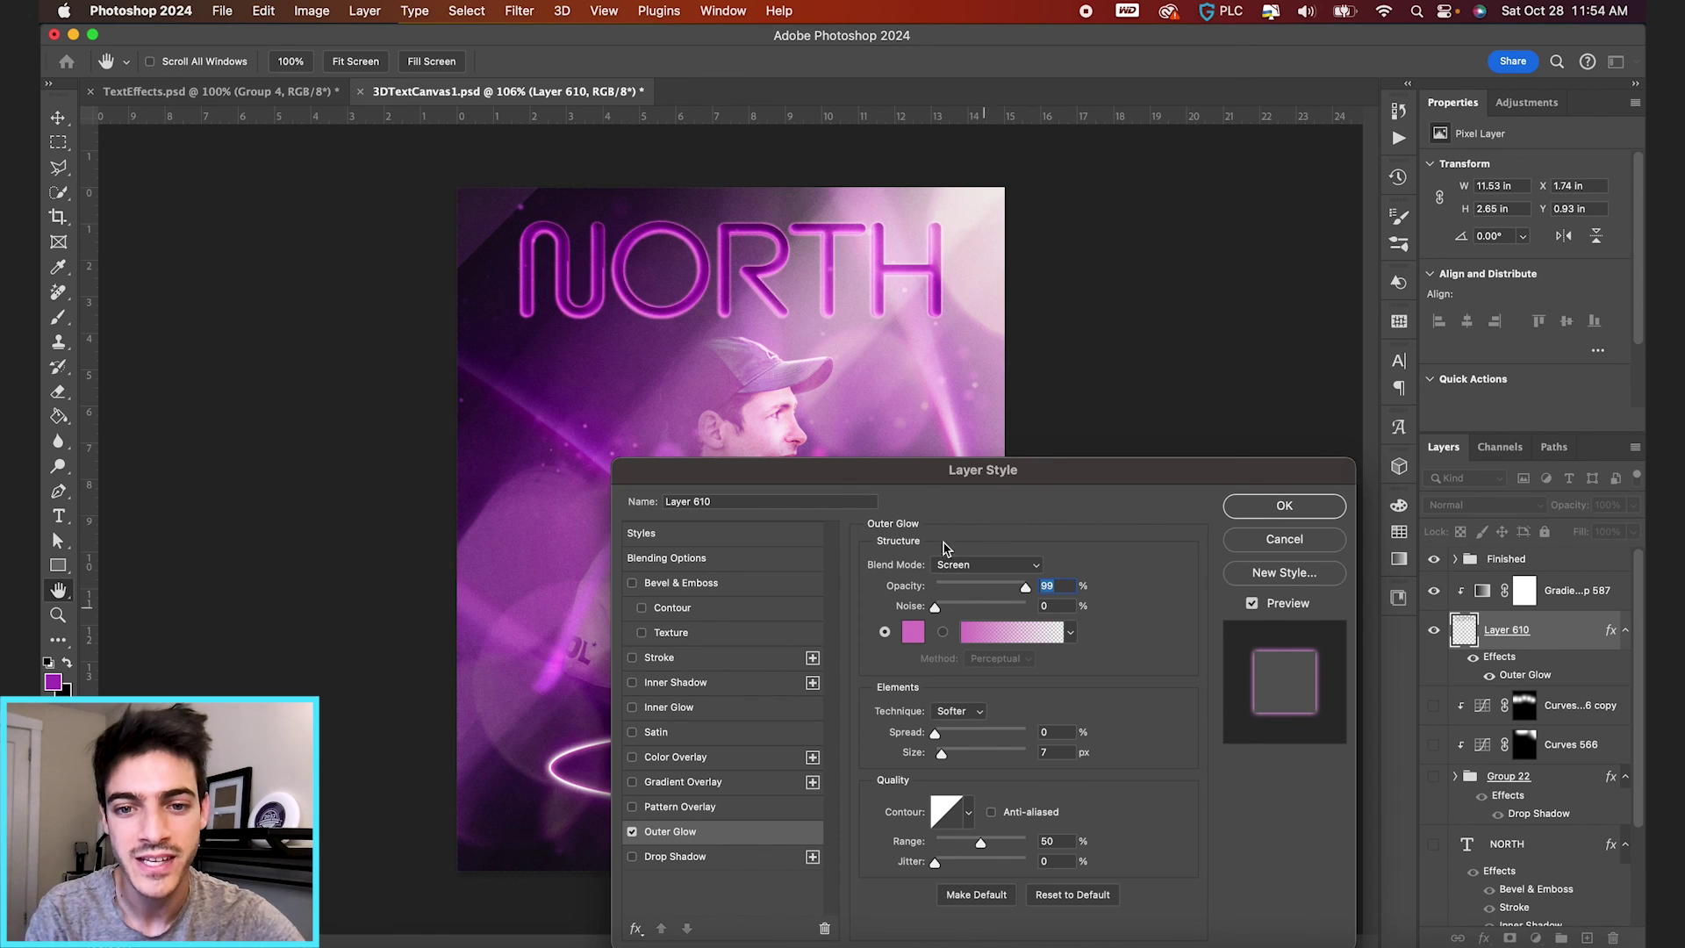
drag(943, 758, 947, 757)
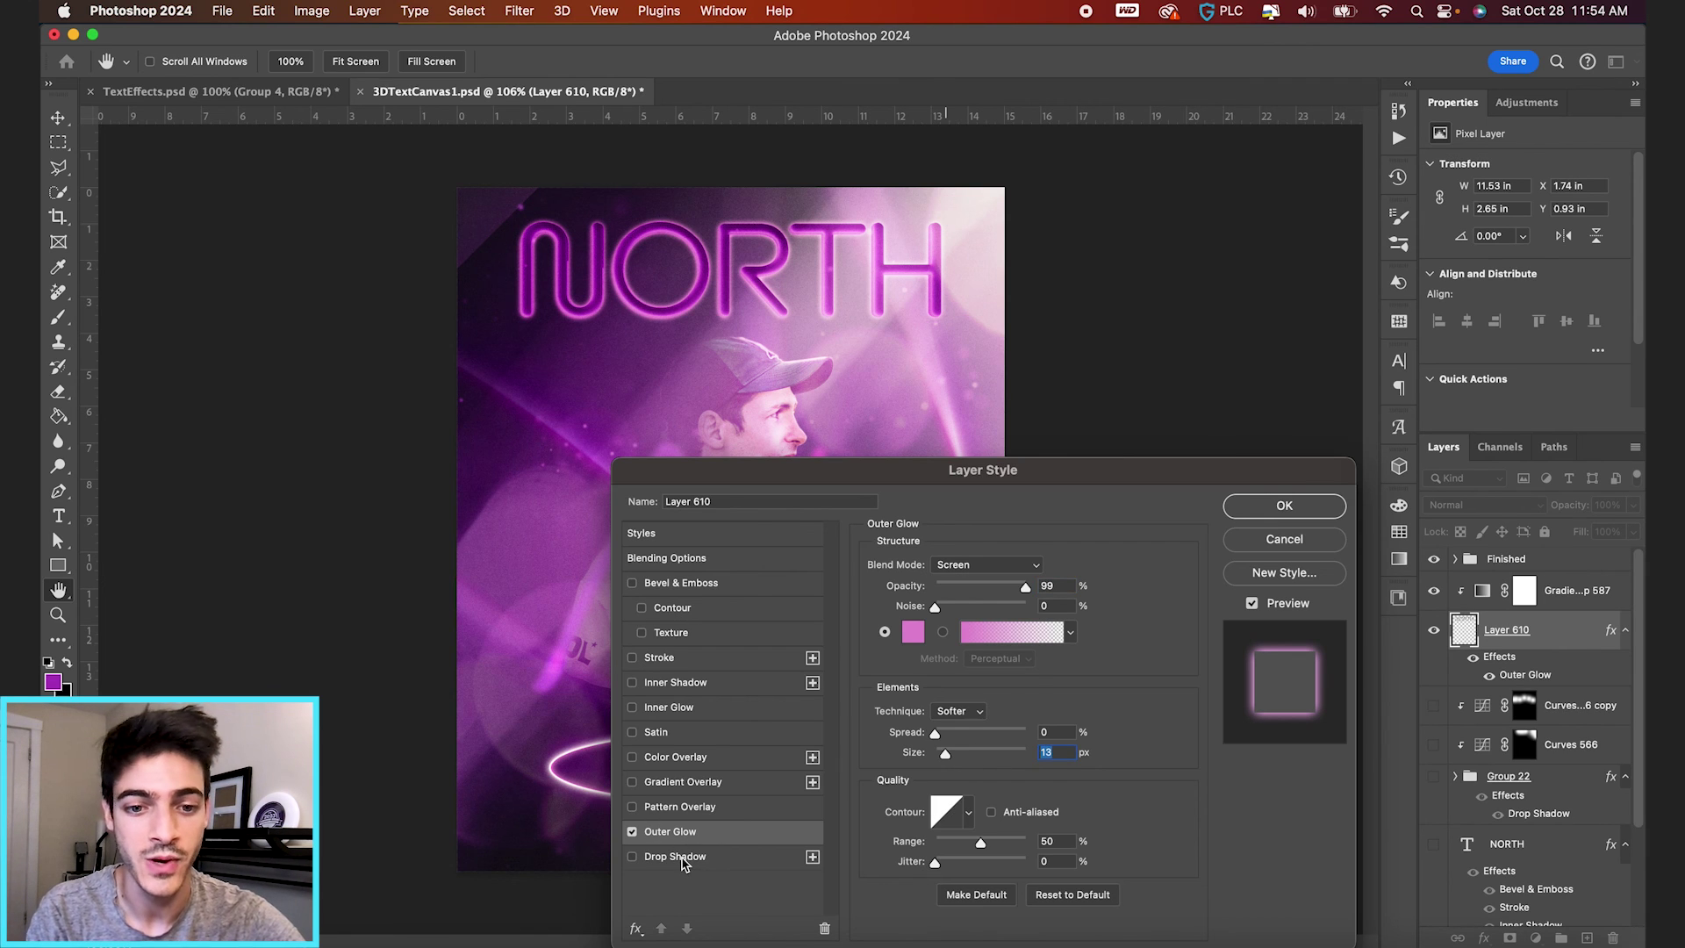
Add a purple Screen-mode drop shadow at small distance and 93% opacity, and apply the effects
click(675, 864)
click(1062, 568)
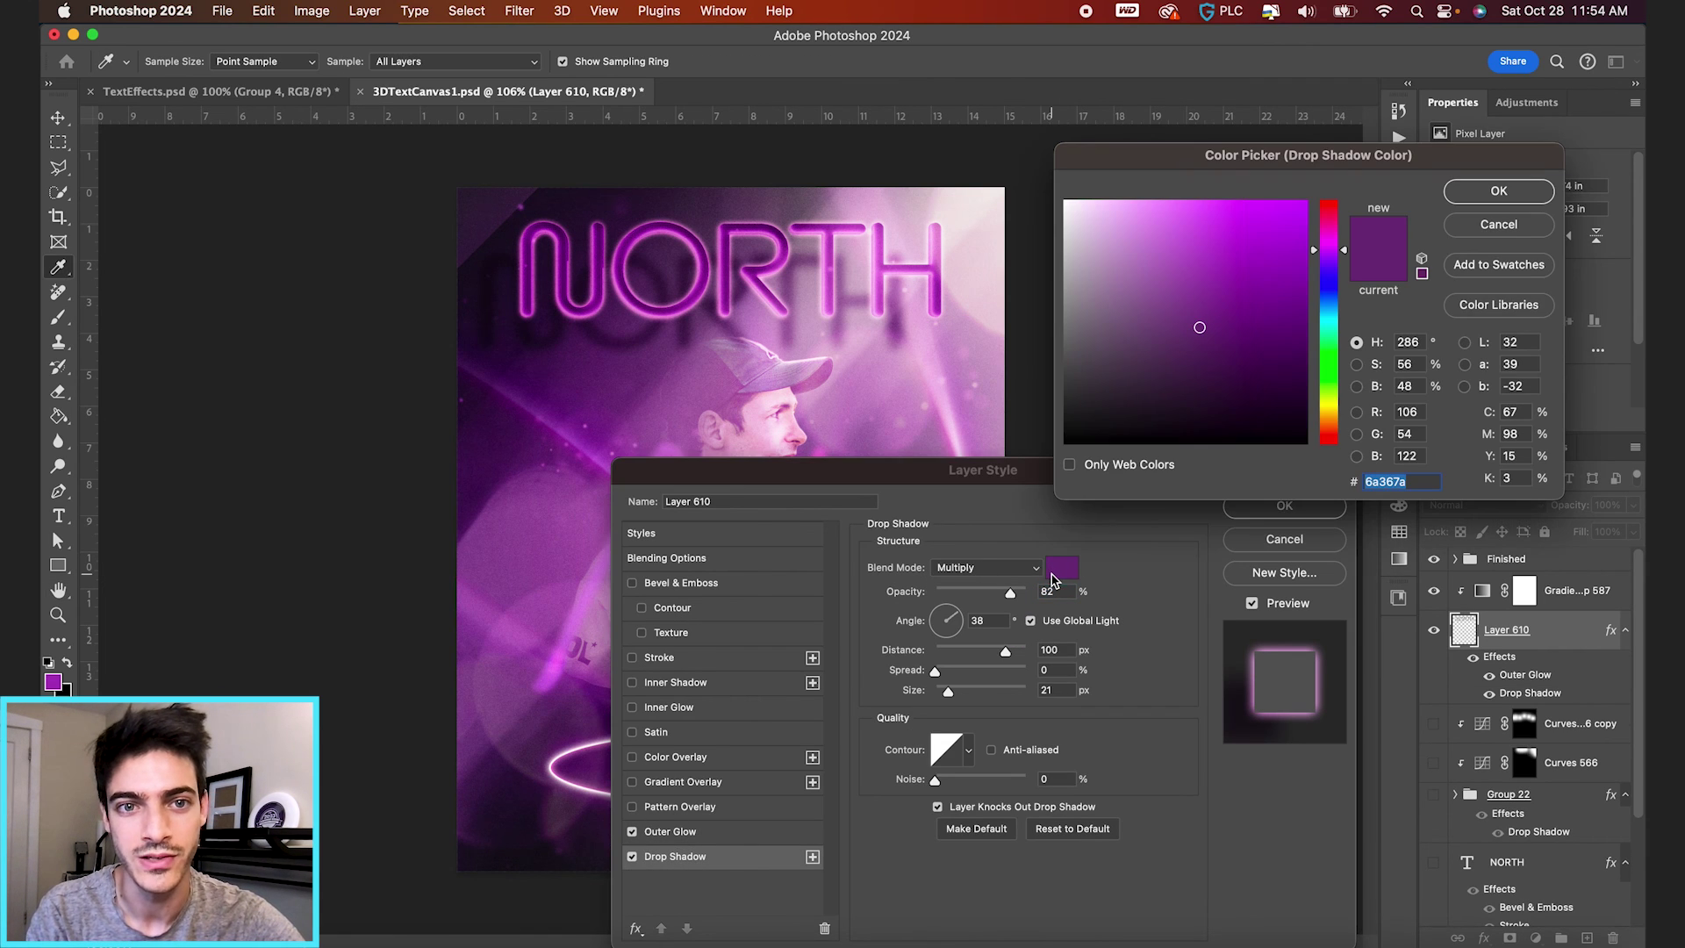
click(1483, 193)
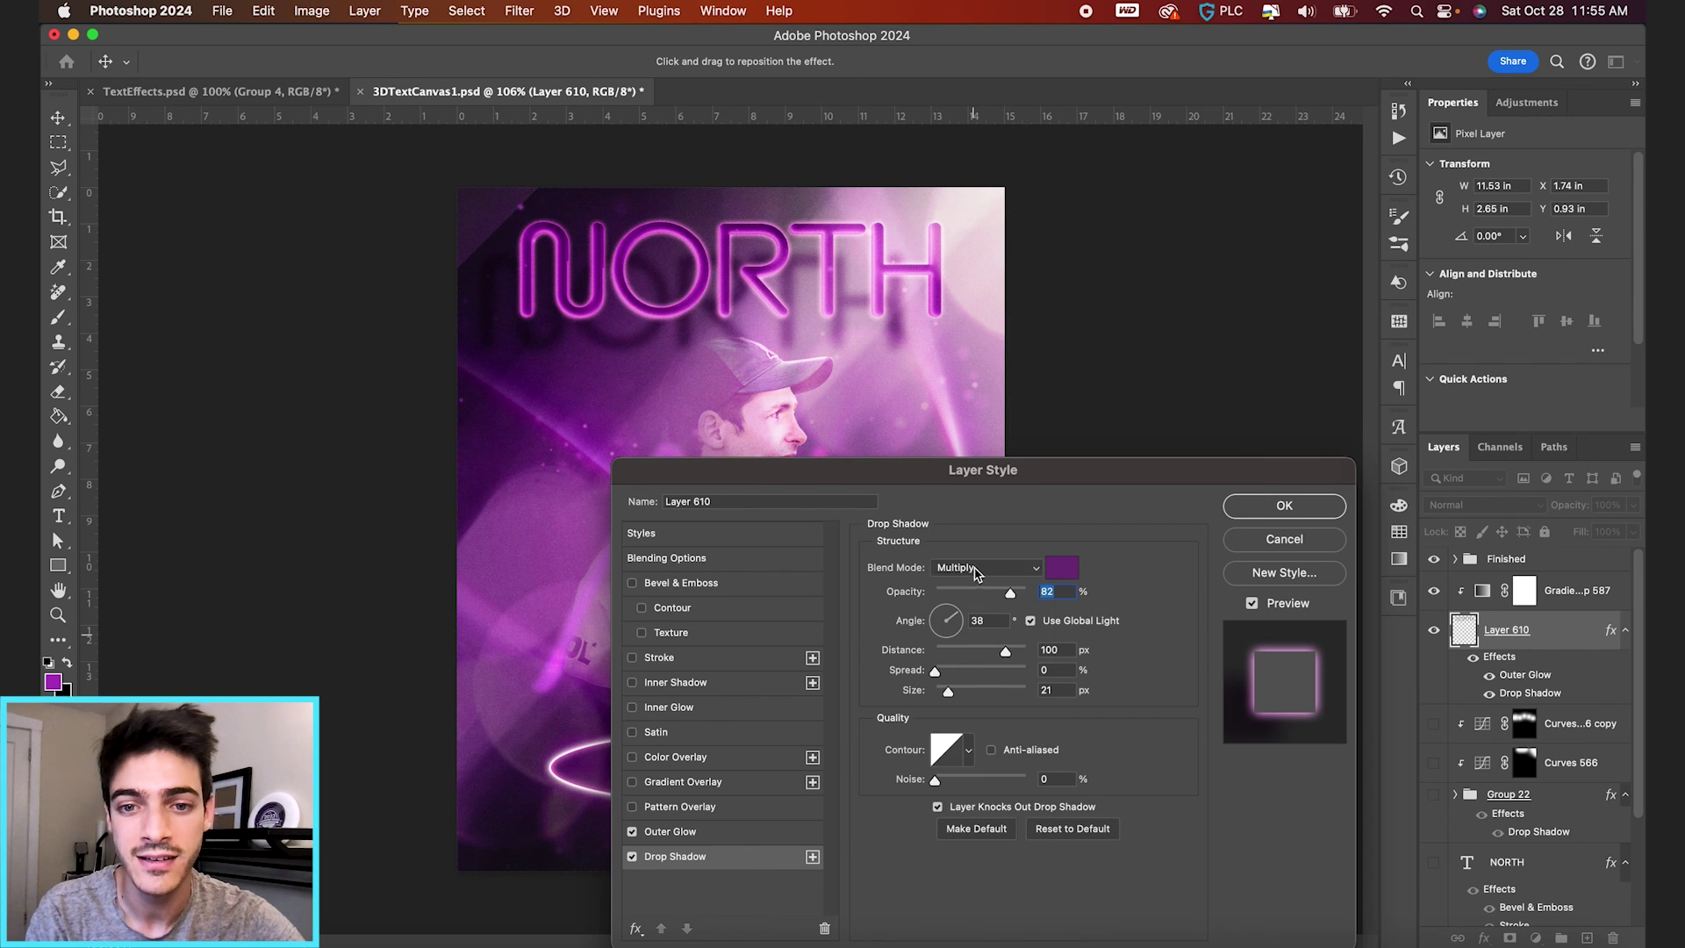
click(977, 570)
click(959, 669)
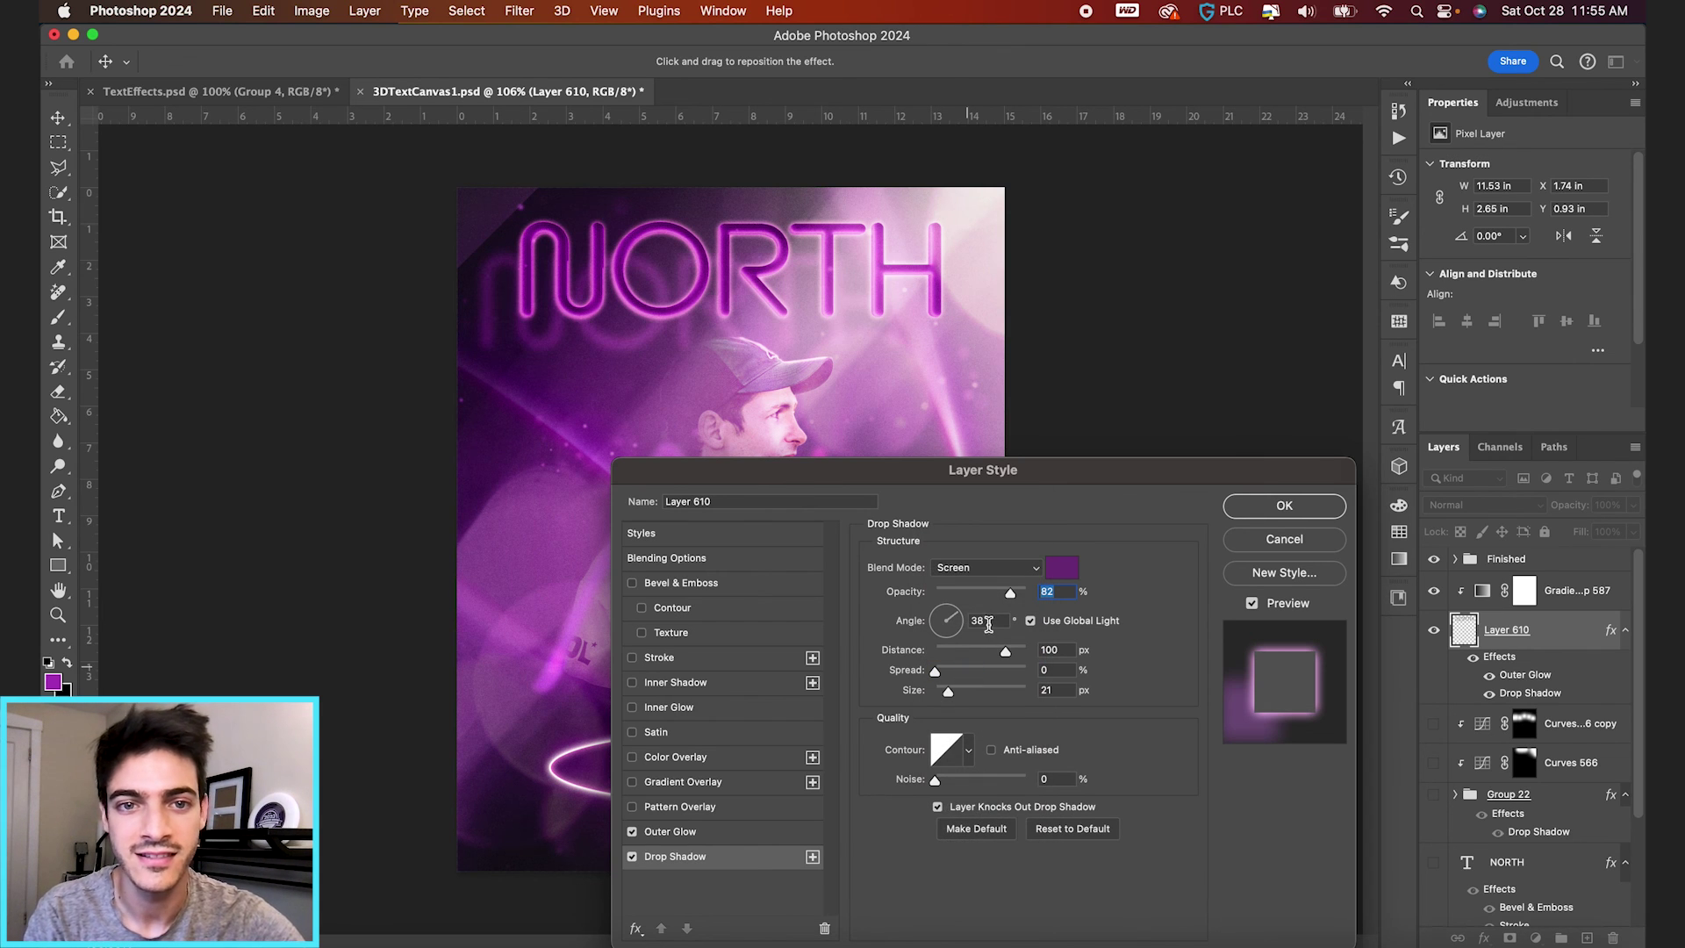
drag(1006, 651, 934, 654)
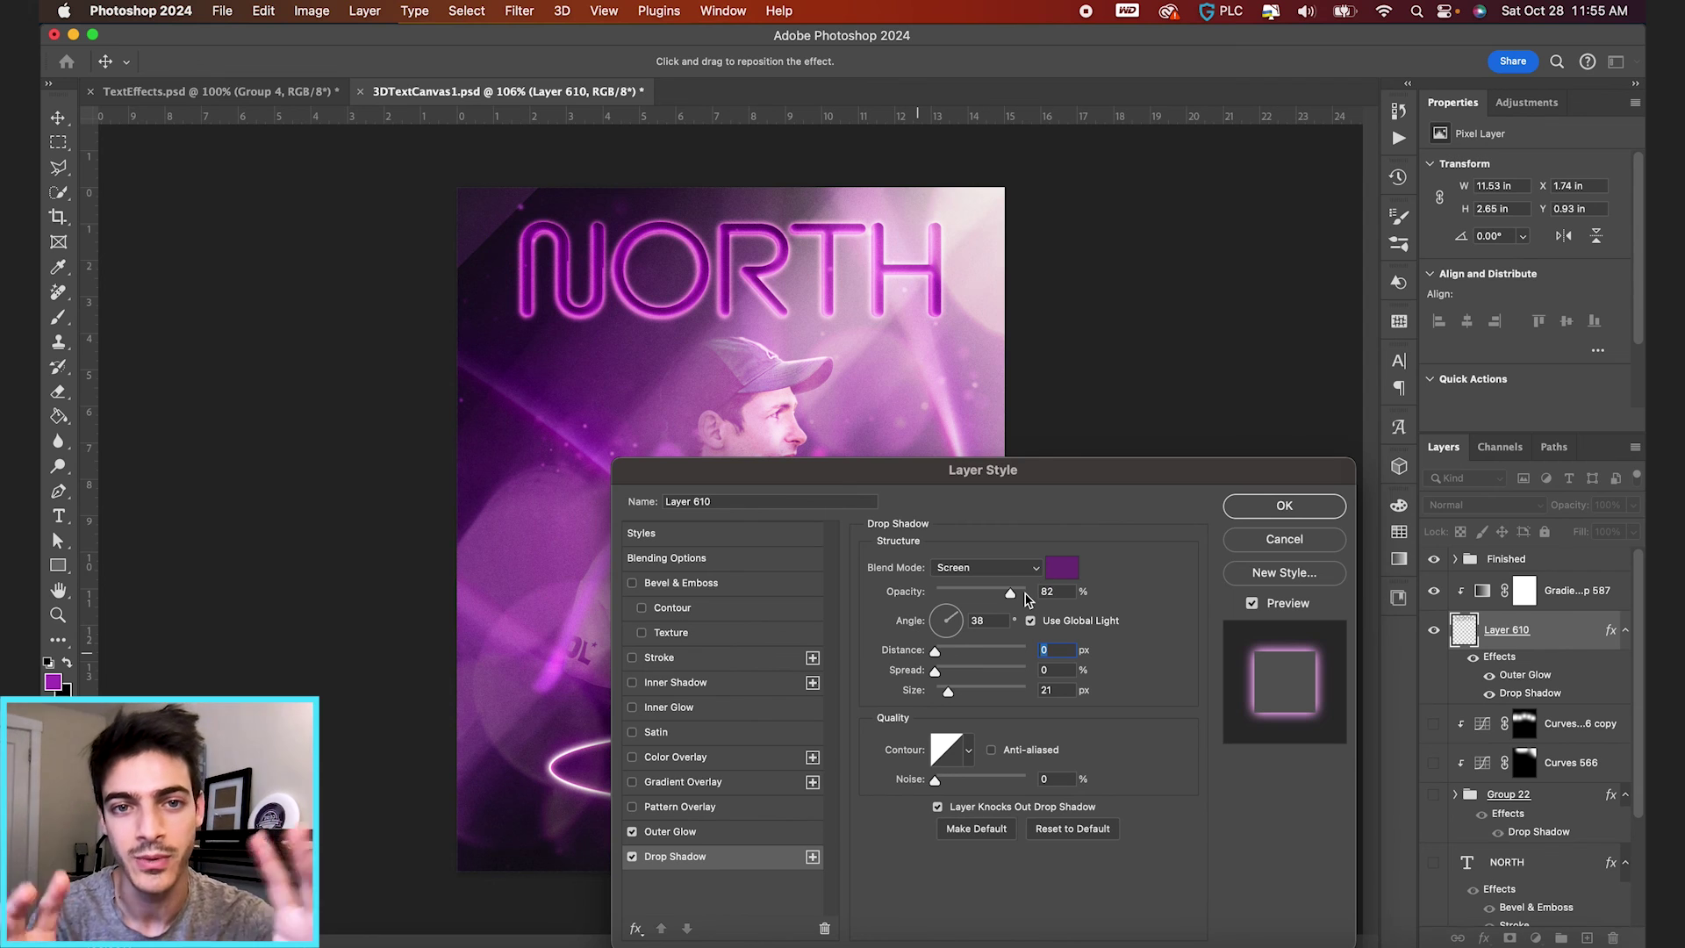
mouse_move(1011, 598)
mouse_down()
mouse_move(986, 599)
mouse_move(1038, 600)
mouse_move(1023, 595)
mouse_up()
drag(948, 693, 957, 697)
key(Return)
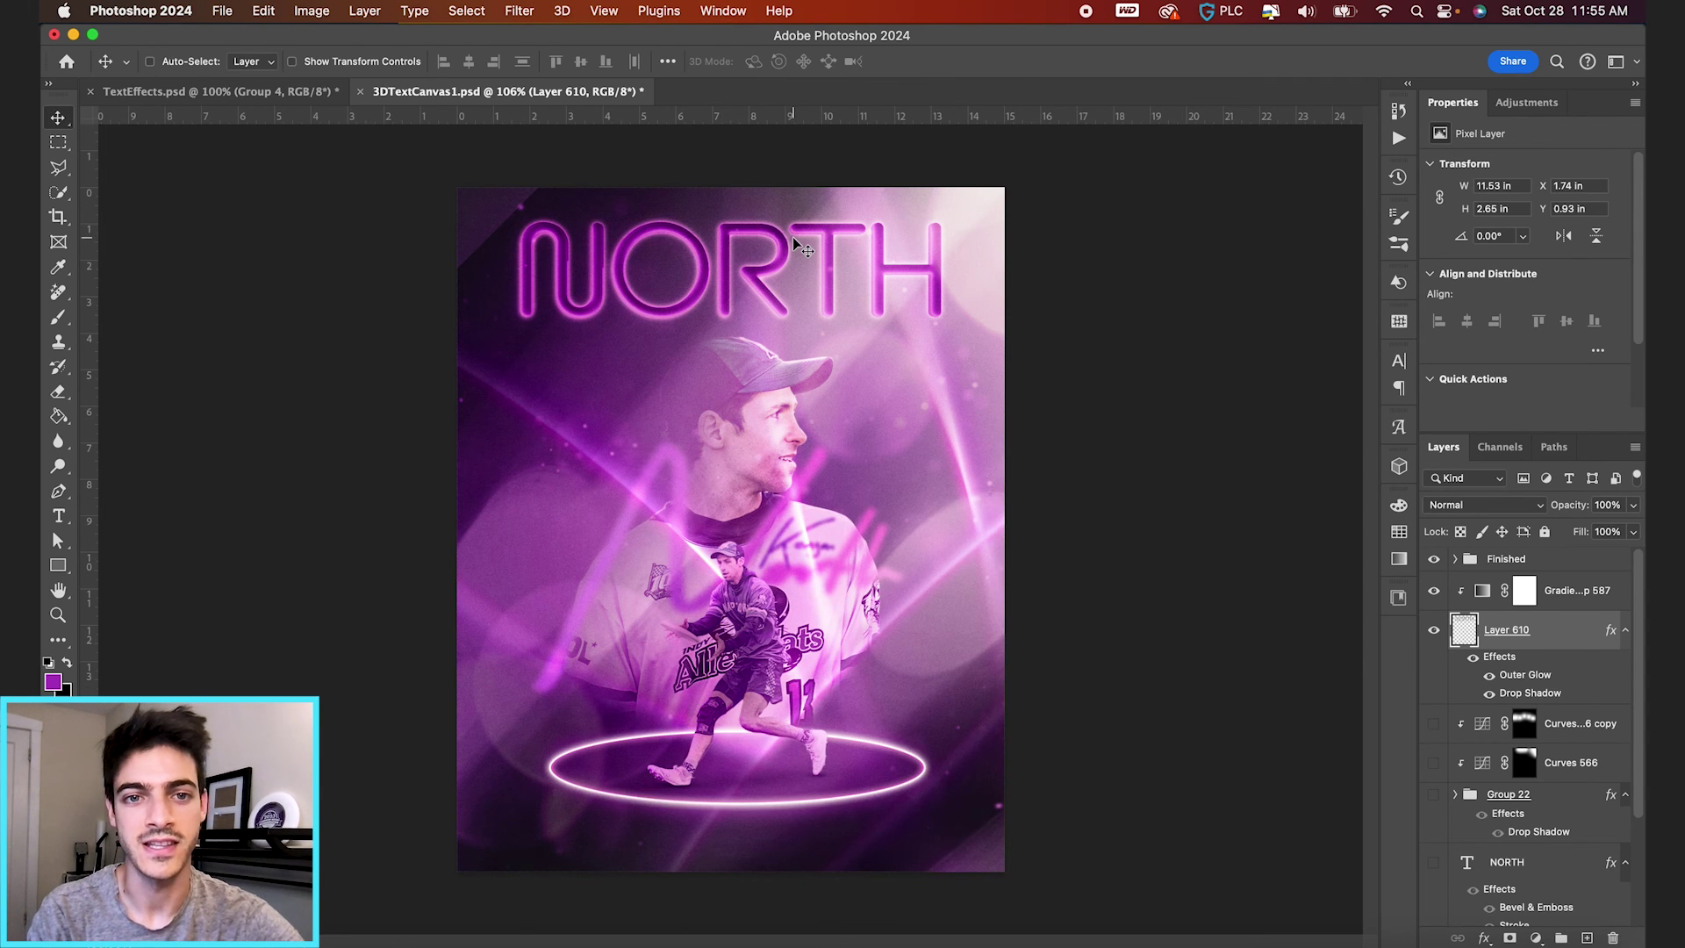
scroll(792, 237, up, 4)
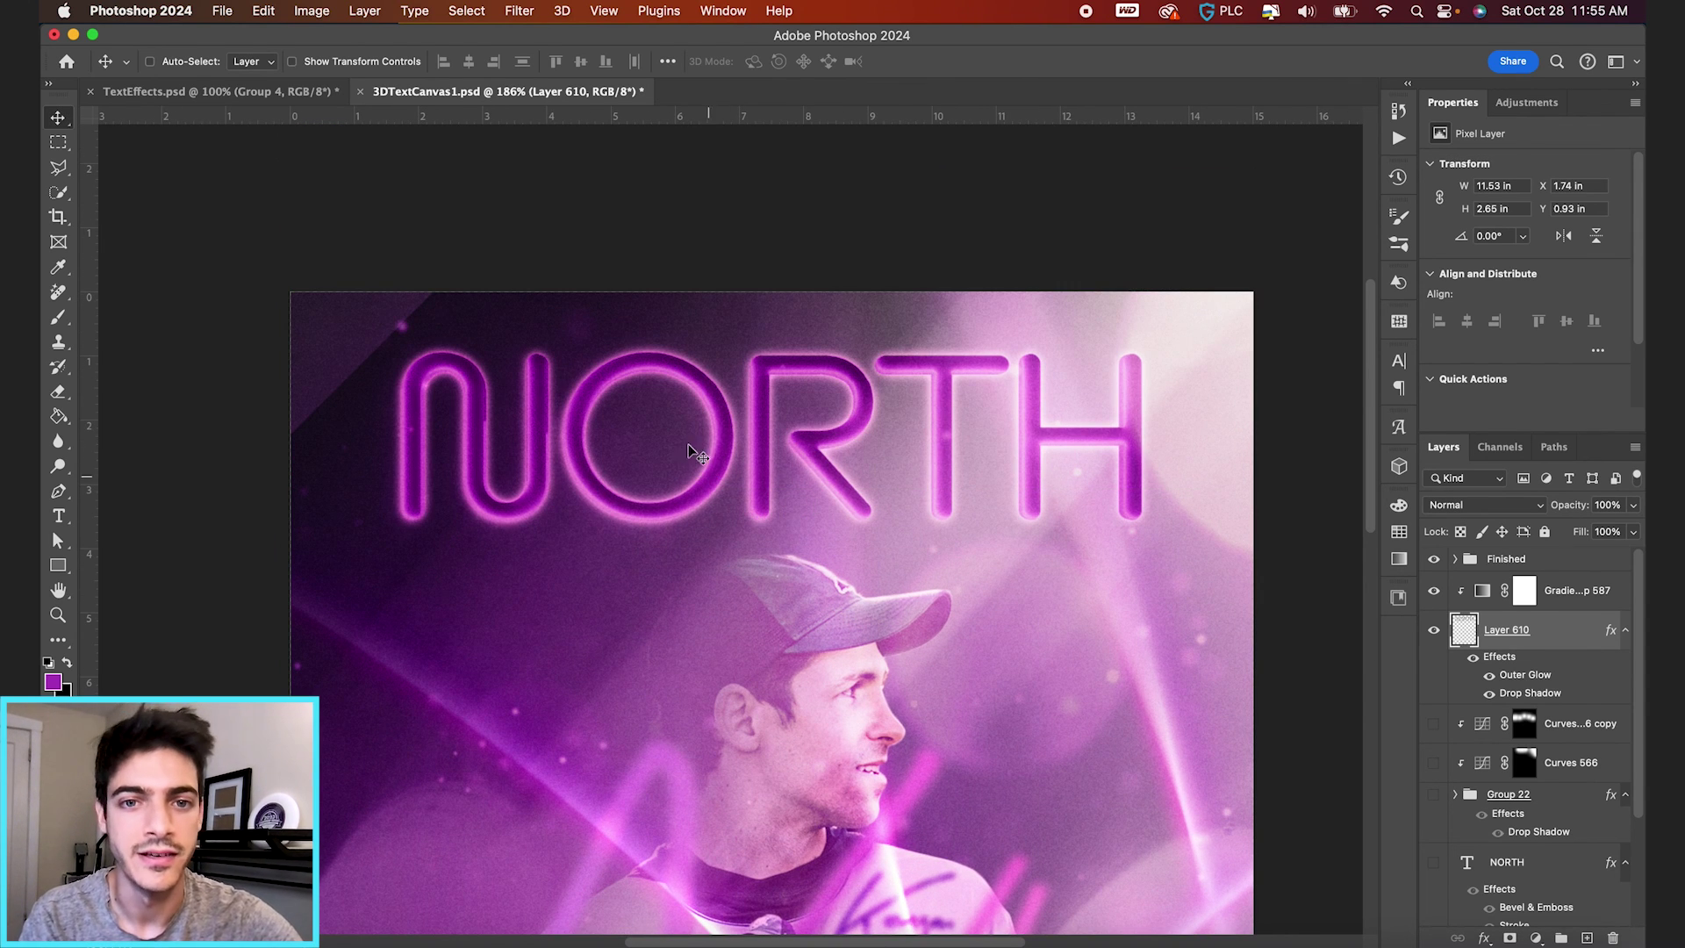
scroll(639, 481, down, 3)
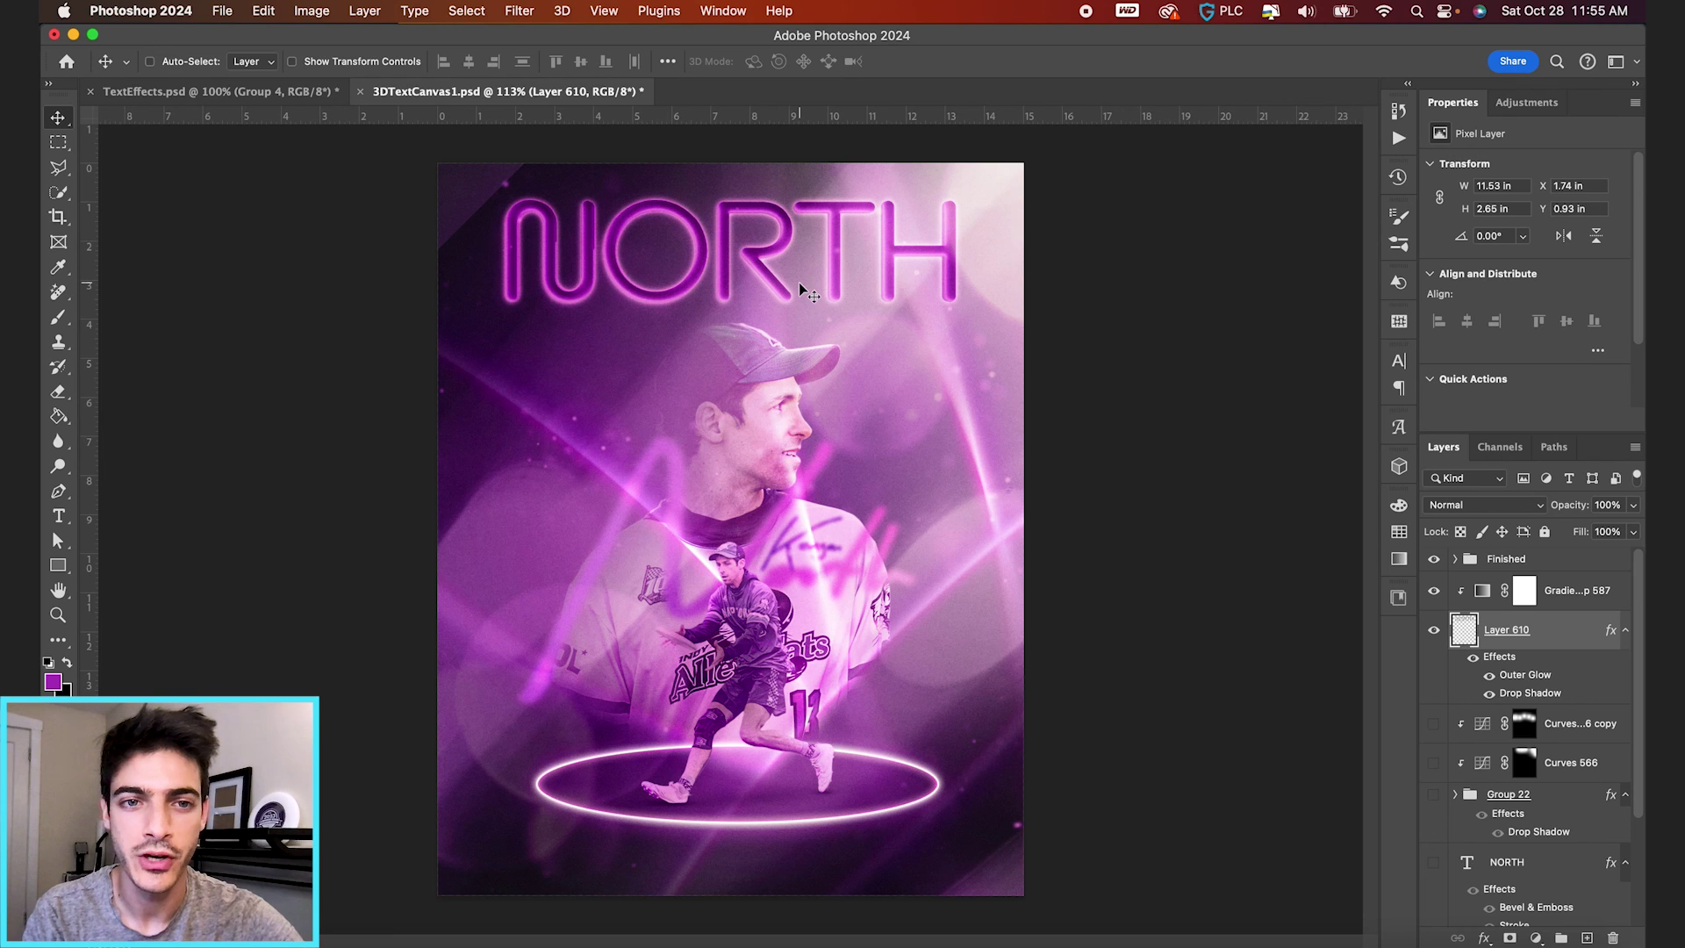